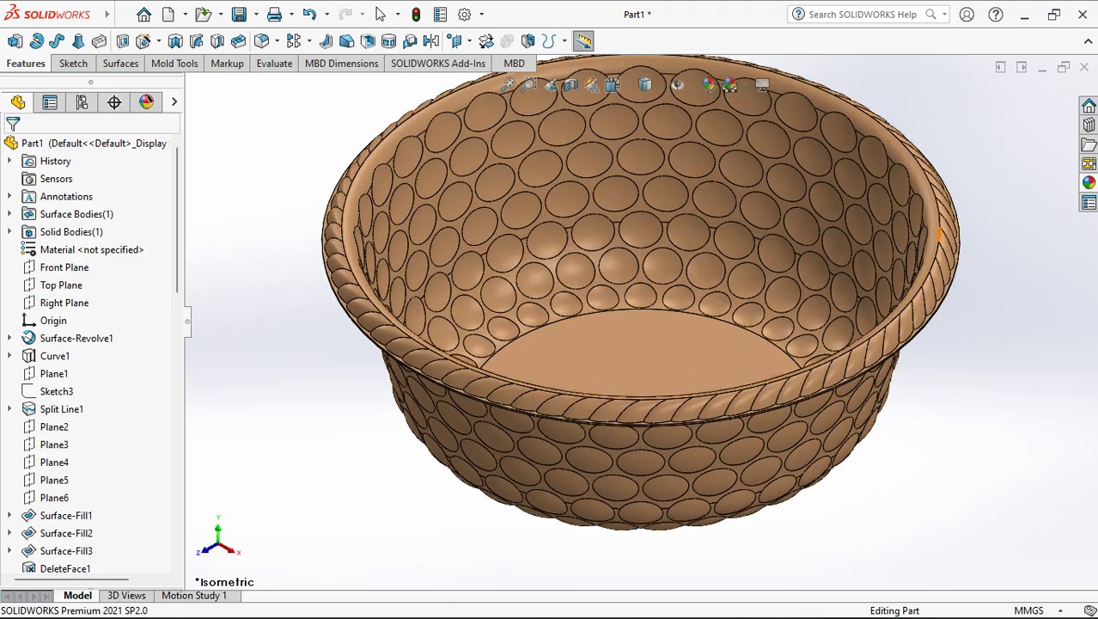
# Inspect the finished basket from the outside, the underside and the inside, including its dimpled wall and rope-like rim
pyautogui.moveTo(588, 325); pyautogui.dragTo(603, 182, button='middle')
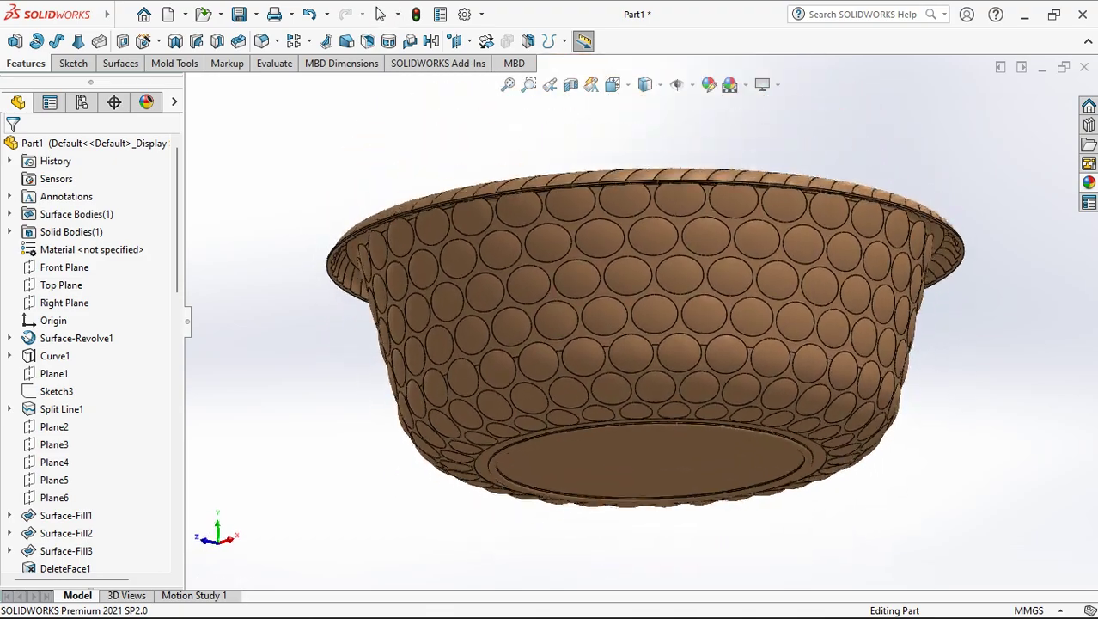
pyautogui.scroll(-7, 672, 306)
pyautogui.scroll(2, 672, 306)
pyautogui.scroll(4, 601, 319)
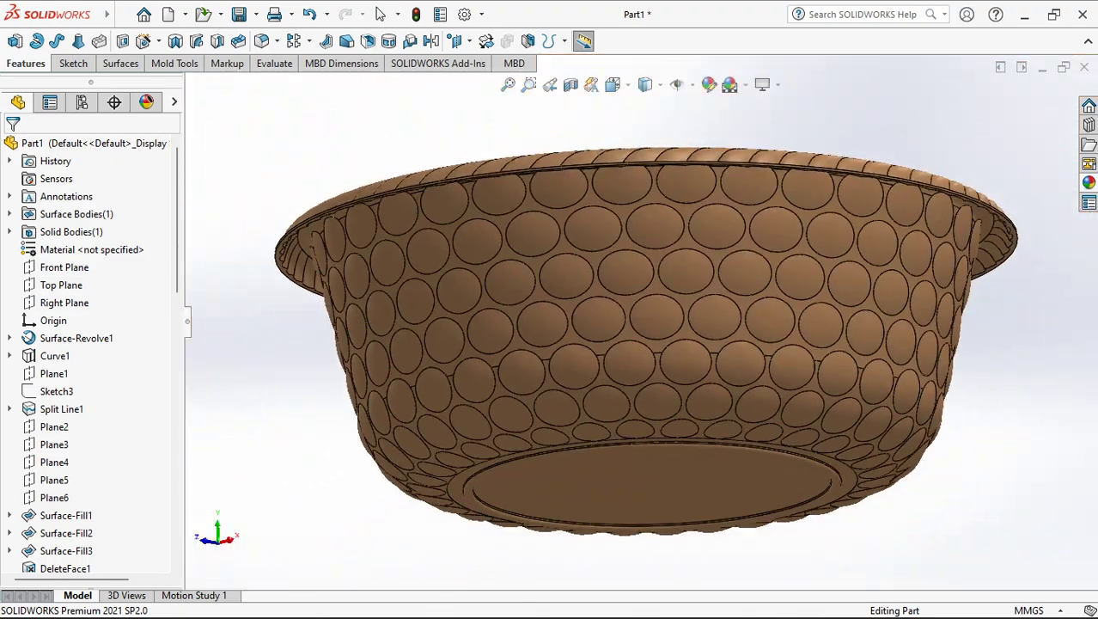
pyautogui.moveTo(601, 320); pyautogui.dragTo(373, 329, button='middle')
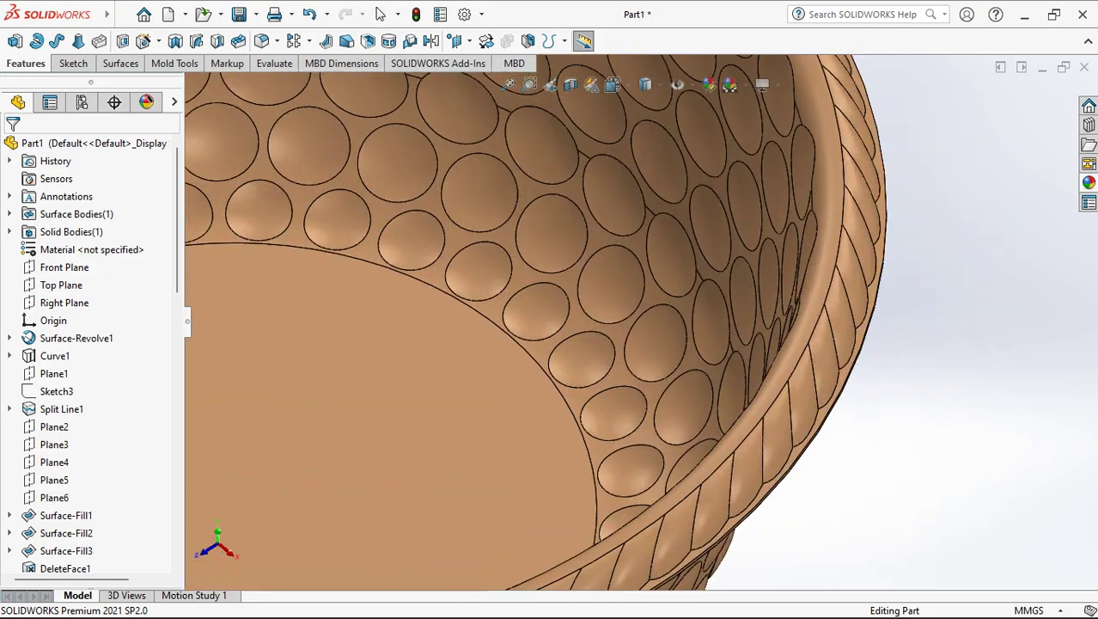
pyautogui.scroll(-2, 638, 334)
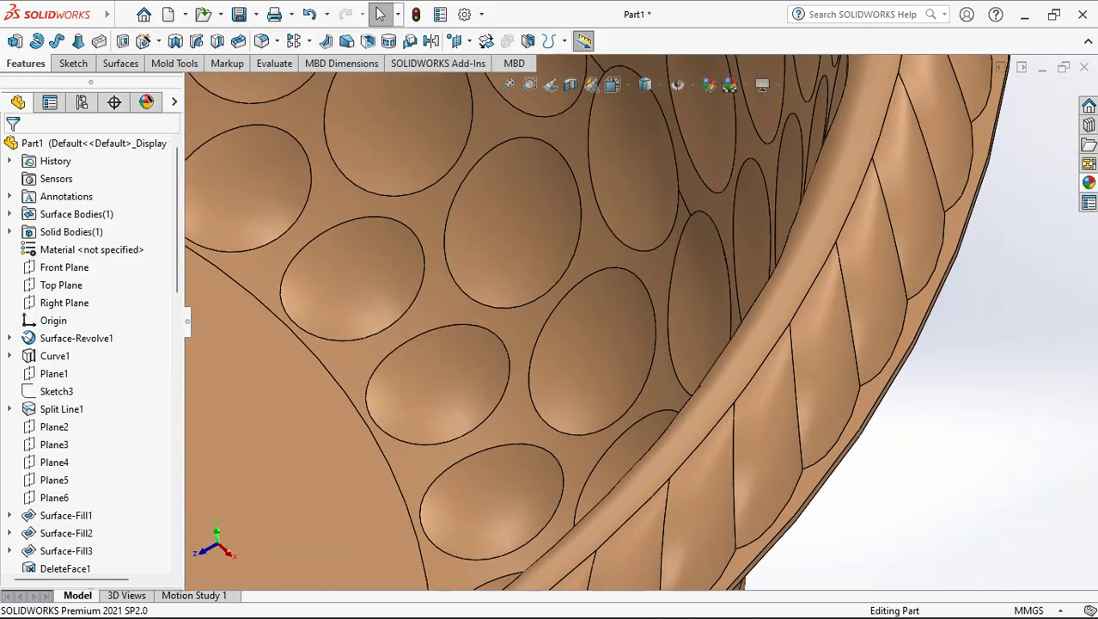
pyautogui.moveTo(638, 334); pyautogui.dragTo(636, 202, button='middle')
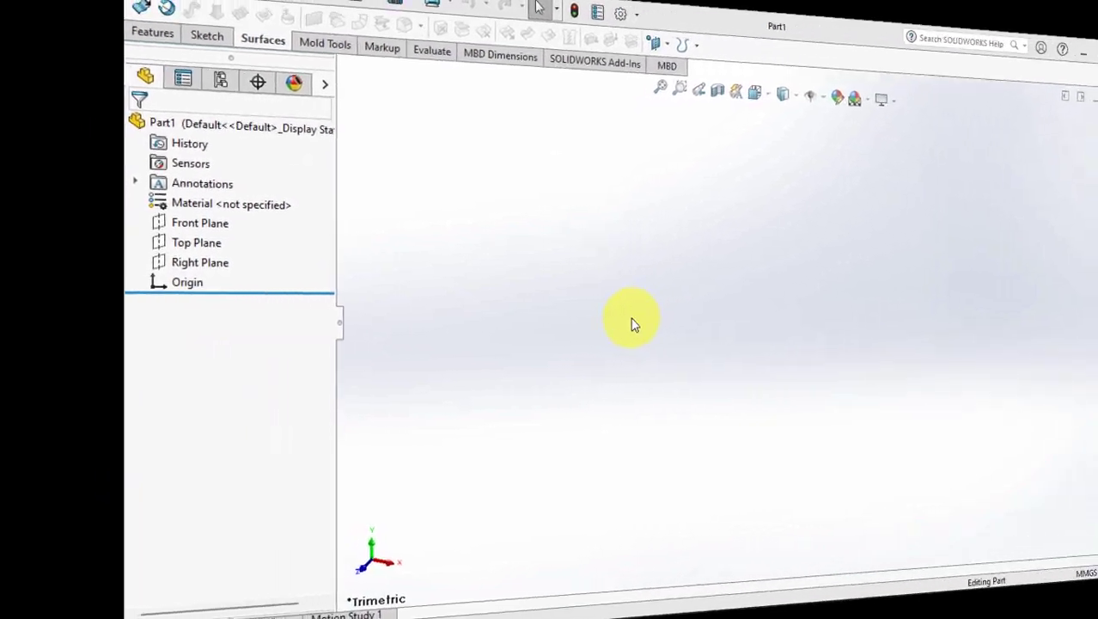
# Start a Revolved Surface sketch on the Front Plane with a vertical centerline about 132 mm from the origin and a horizontal one about 120 mm from its upper end
pyautogui.click(427, 217)
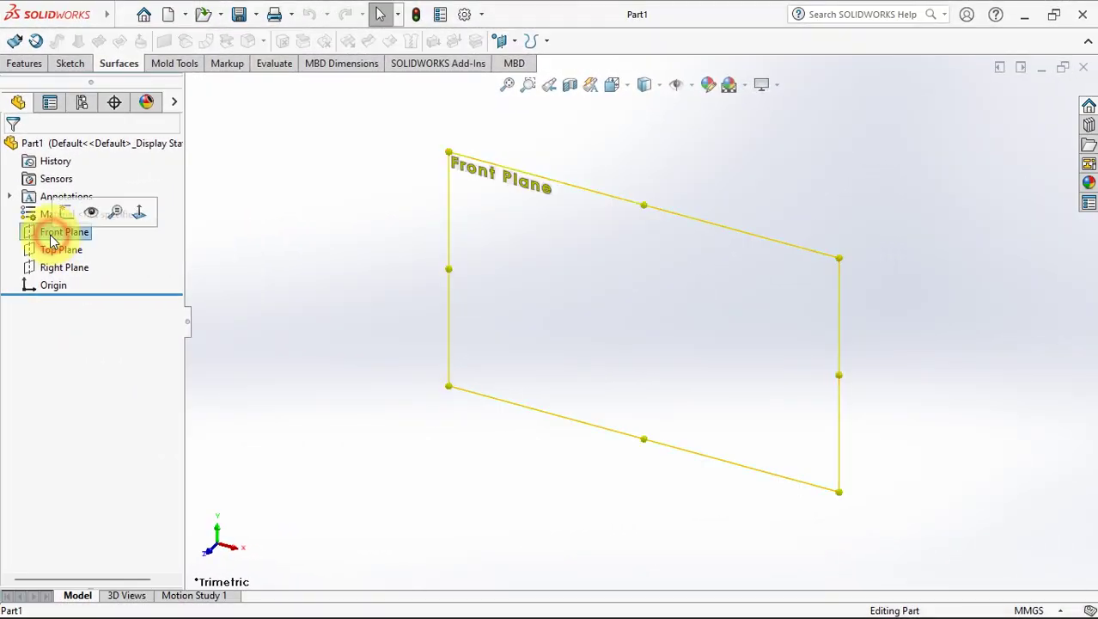
pyautogui.click(36, 41)
pyautogui.click(98, 41)
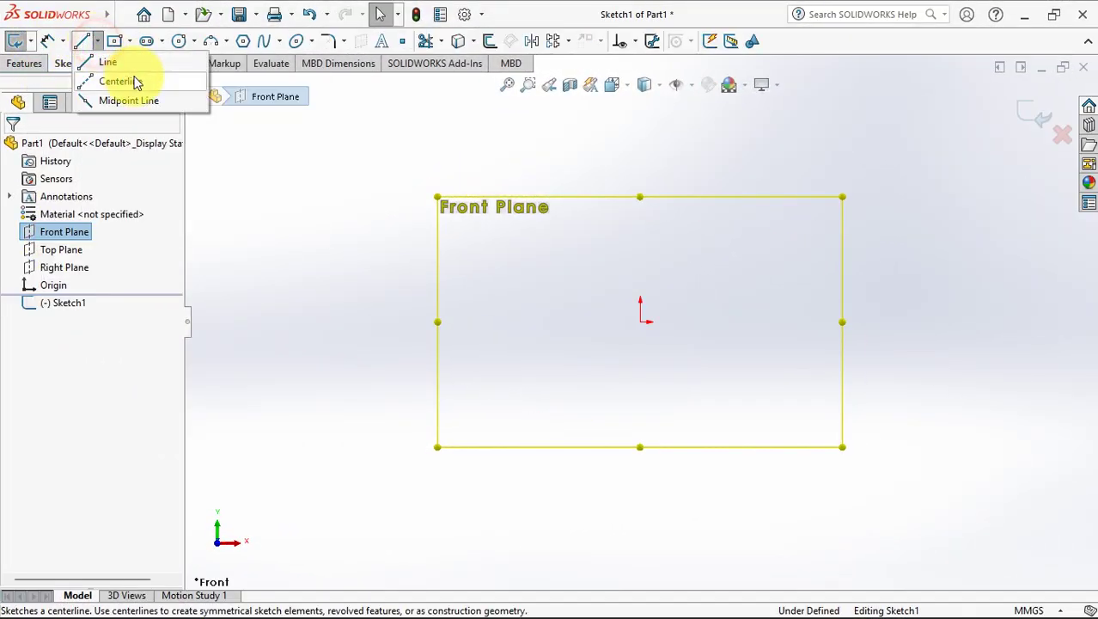
pyautogui.click(117, 78)
pyautogui.keyDown('ctrl'); pyautogui.moveTo(632, 311); pyautogui.dragTo(577, 459, button='middle'); pyautogui.keyUp('ctrl')
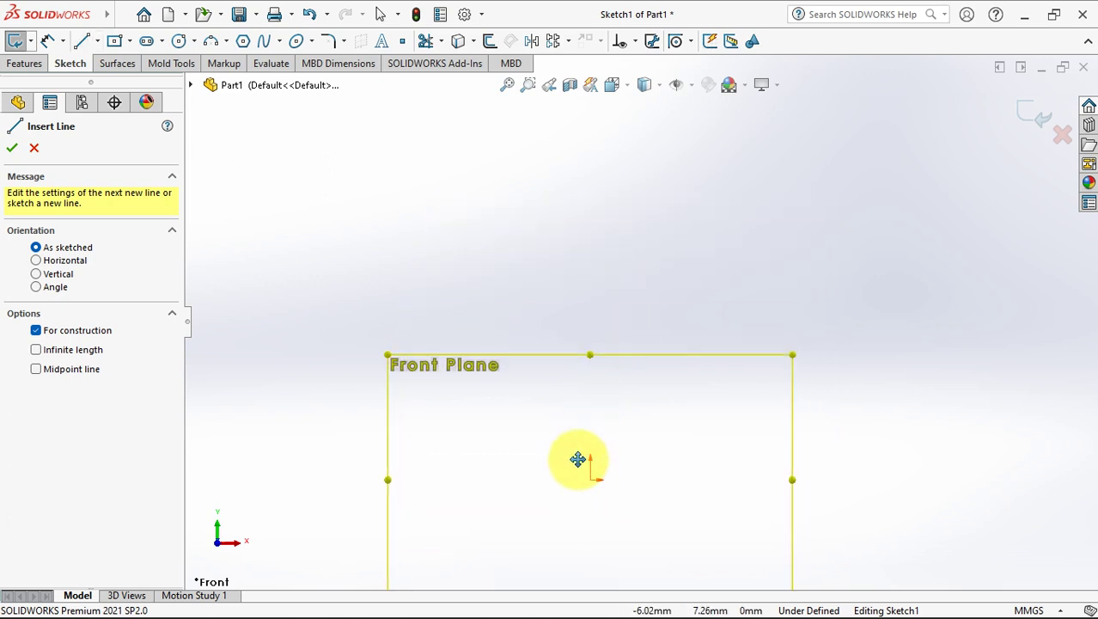
pyautogui.click(591, 480)
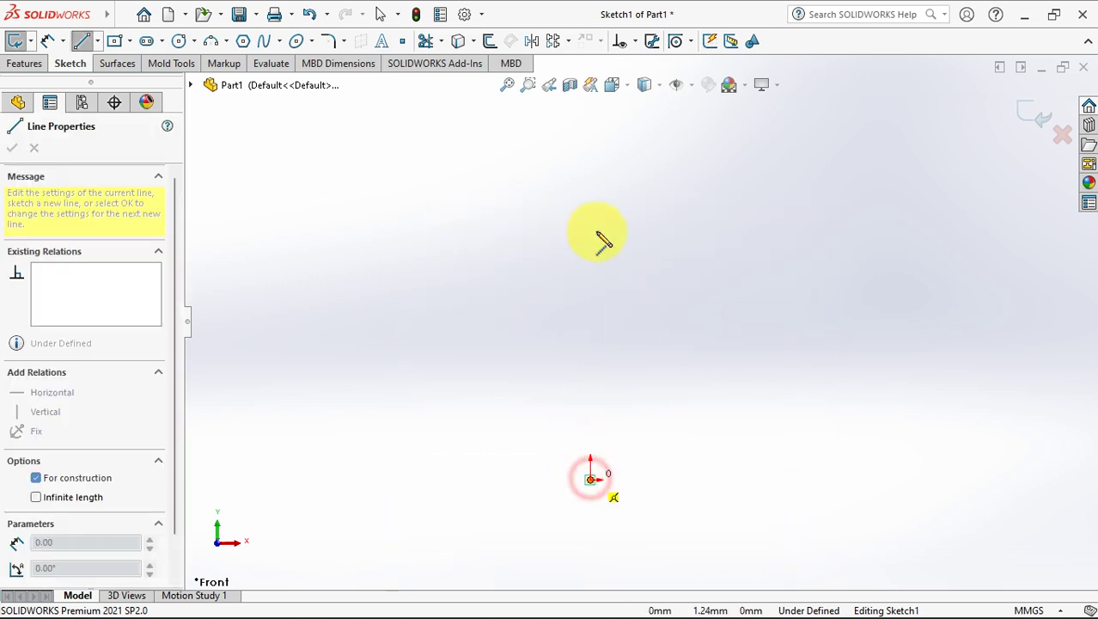
pyautogui.click(604, 180)
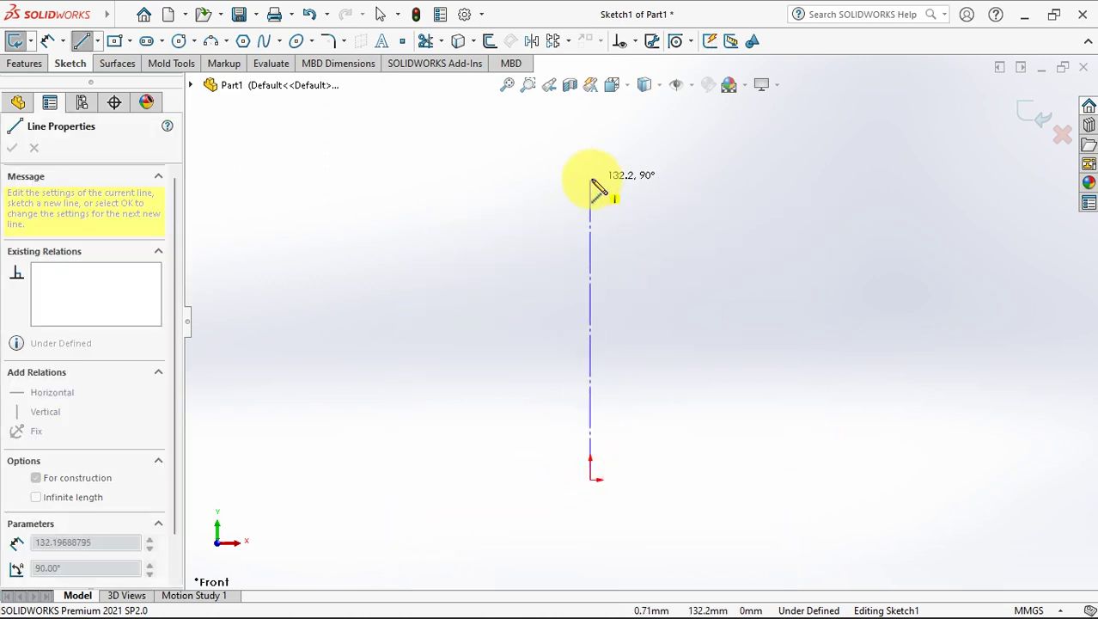
pyautogui.click(591, 179)
pyautogui.click(863, 180)
pyautogui.rightClick(864, 180)
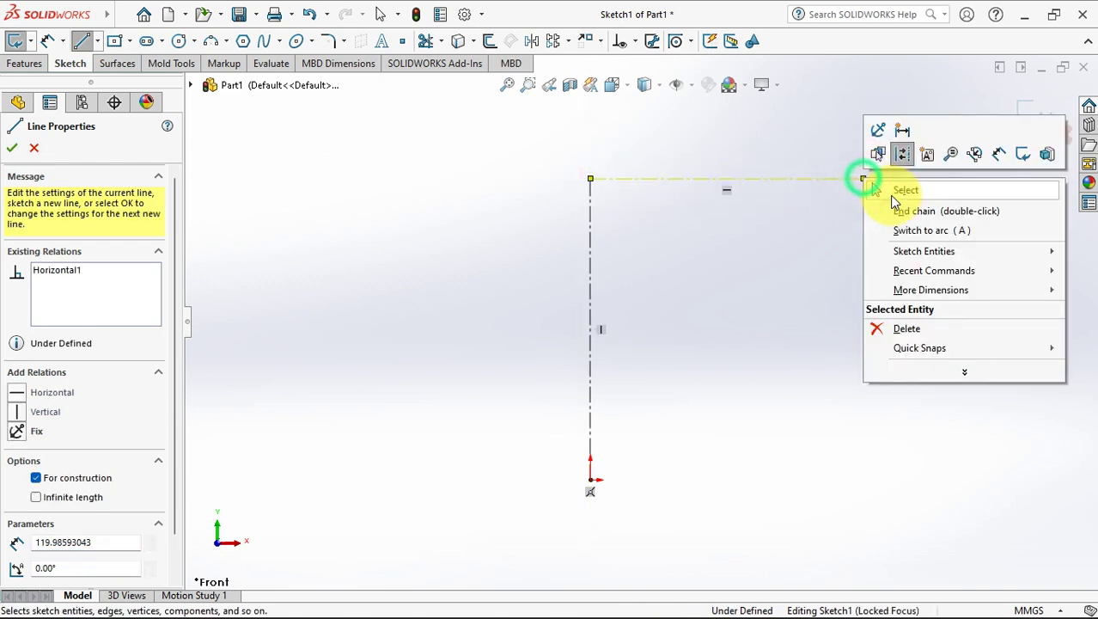
pyautogui.click(895, 192)
# Draw a horizontal base line about 88 mm long from the origin, continuing into an outward-slanting wall line ending just below the horizontal centerline
pyautogui.click(82, 41)
pyautogui.click(599, 484)
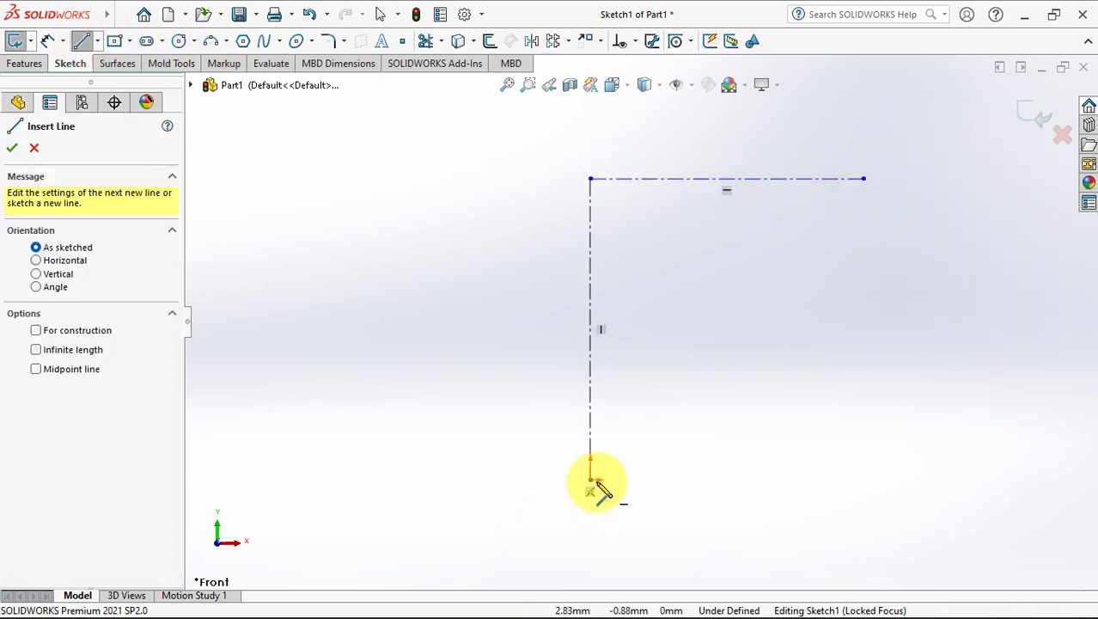
pyautogui.click(789, 480)
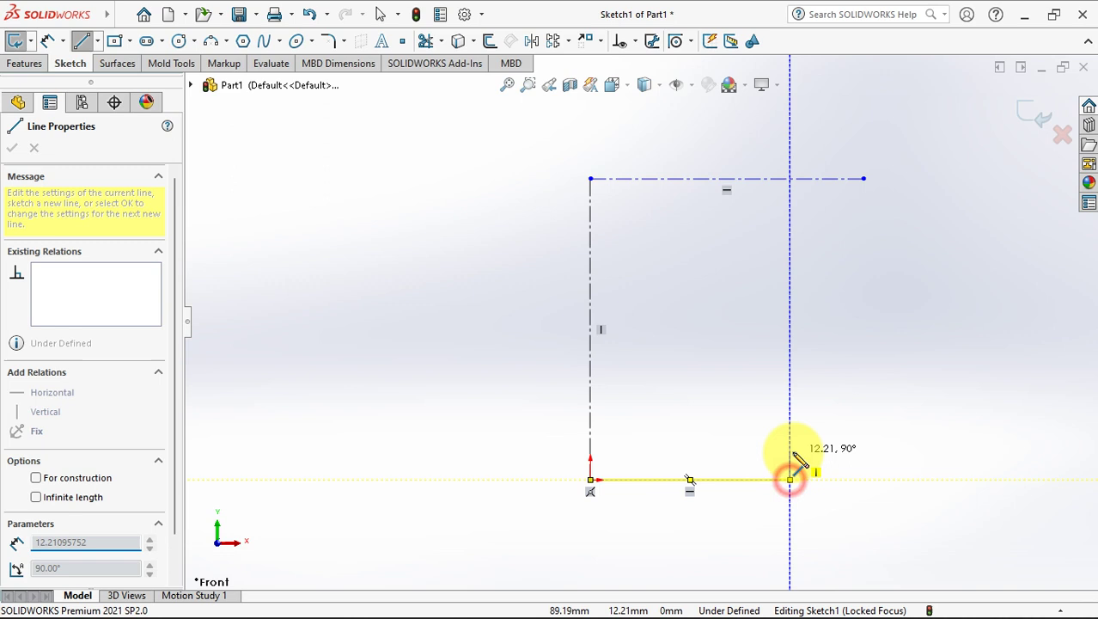
pyautogui.click(847, 200)
# Continue the wall line with a tangent arc of about 6 mm radius curving outward below the horizontal centerline's outer end
pyautogui.scroll(-5, 848, 205)
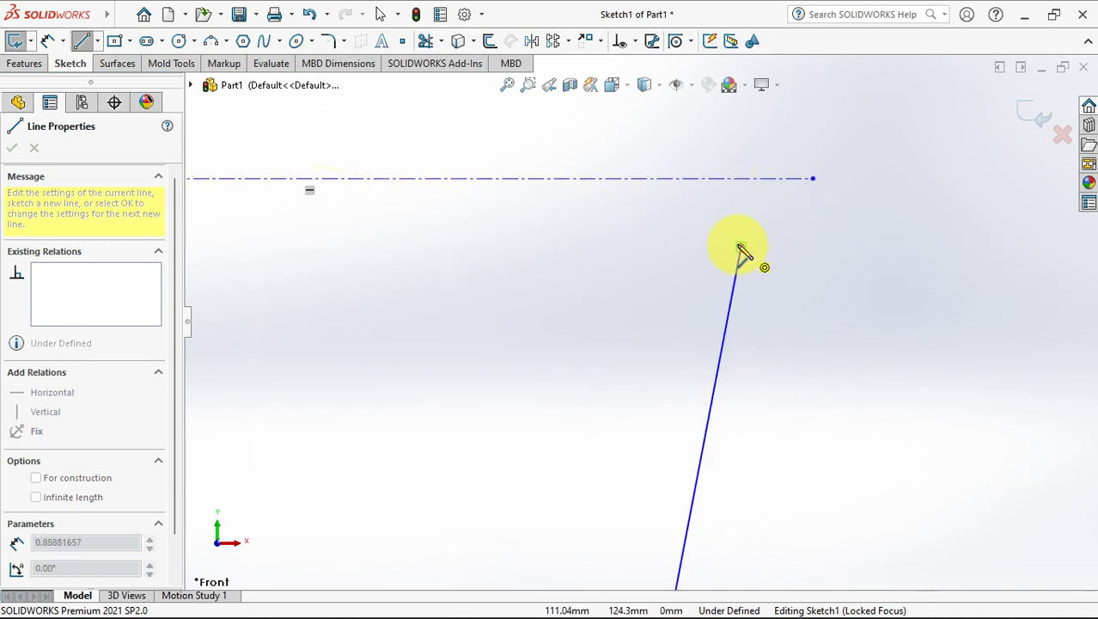
pyautogui.press('a')
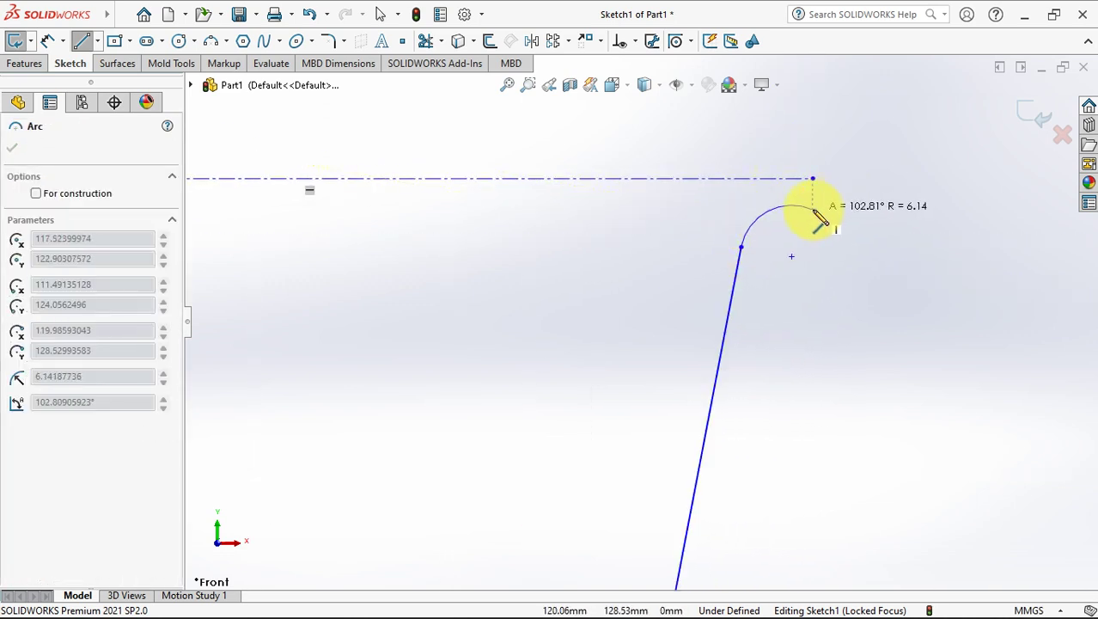
pyautogui.click(820, 215)
pyautogui.rightClick(817, 208)
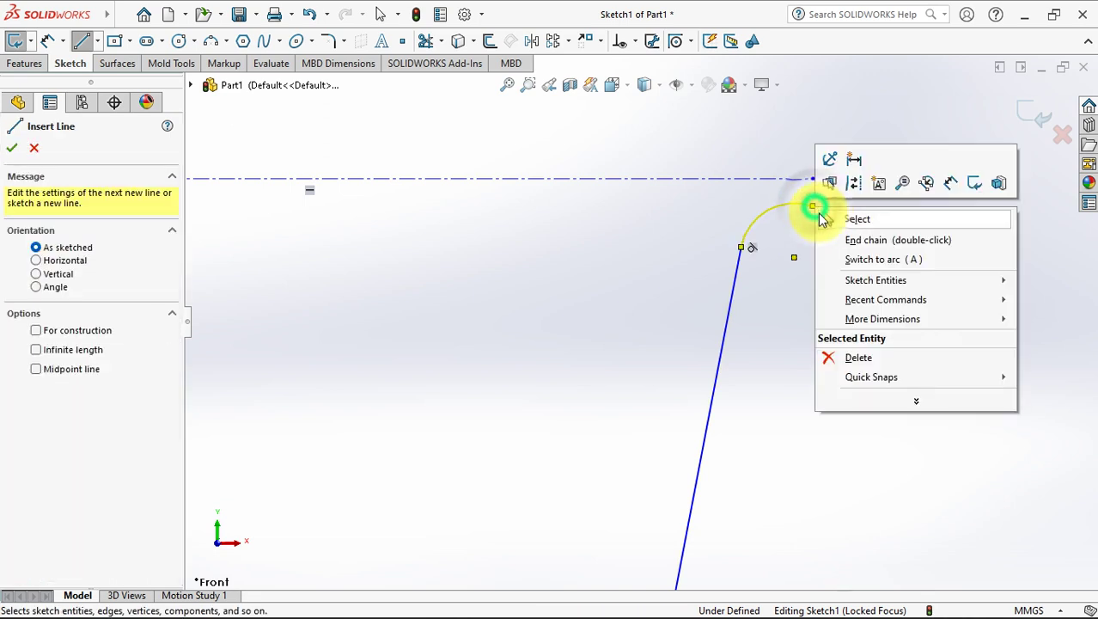
pyautogui.click(825, 217)
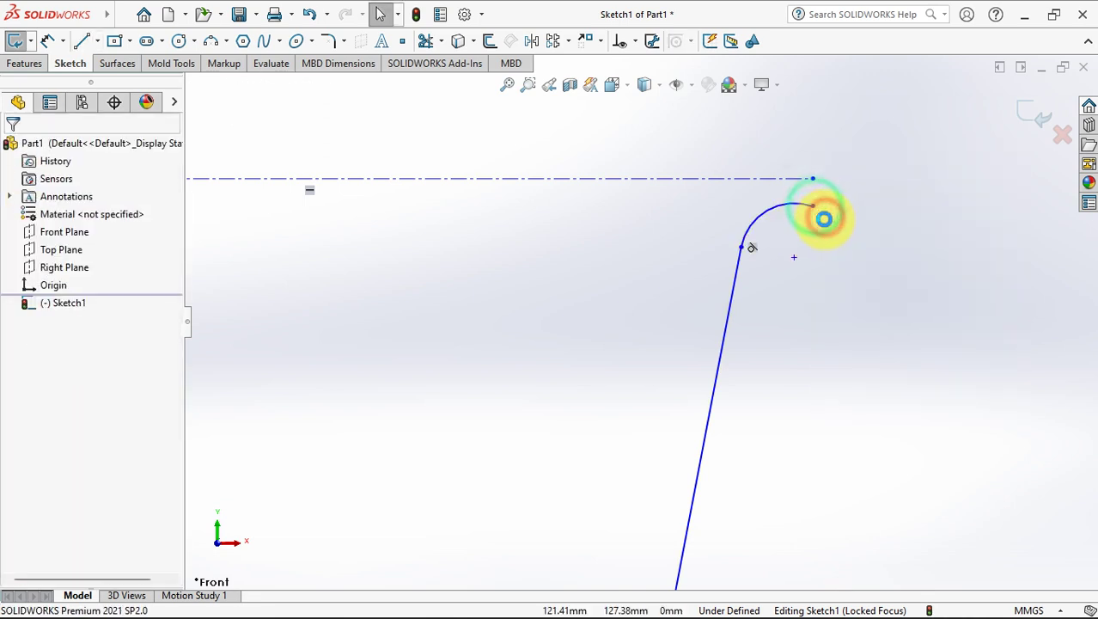
# Make the arc tangent to the horizontal centerline and place the arc's free end on that centerline
pyautogui.click(790, 179)
pyautogui.keyDown('ctrl'); pyautogui.click(782, 208); pyautogui.keyUp('ctrl')
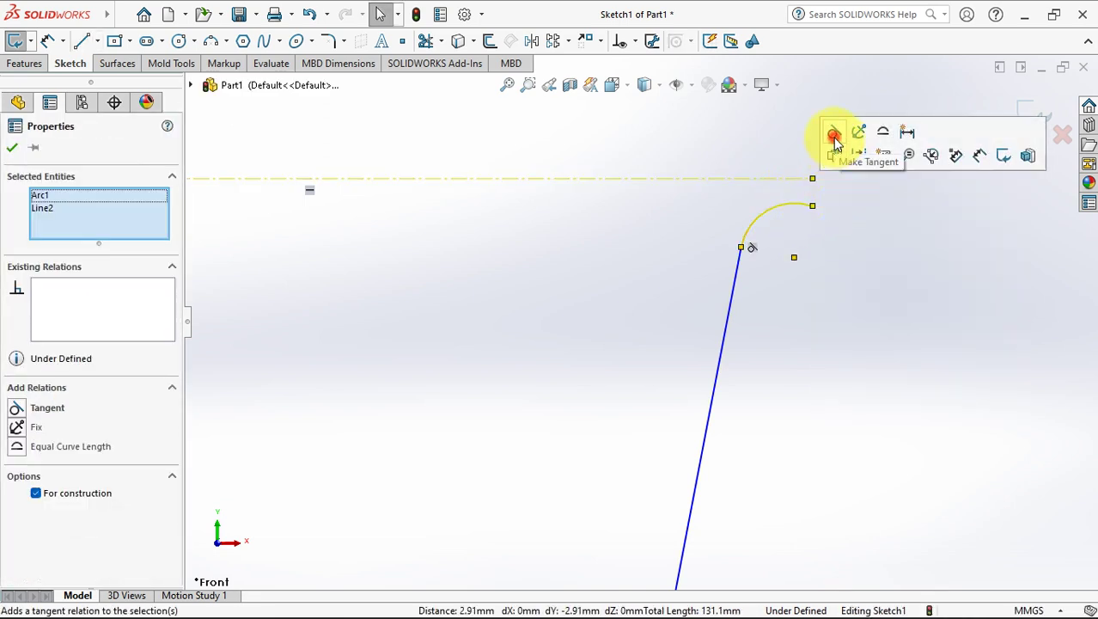
pyautogui.click(843, 201)
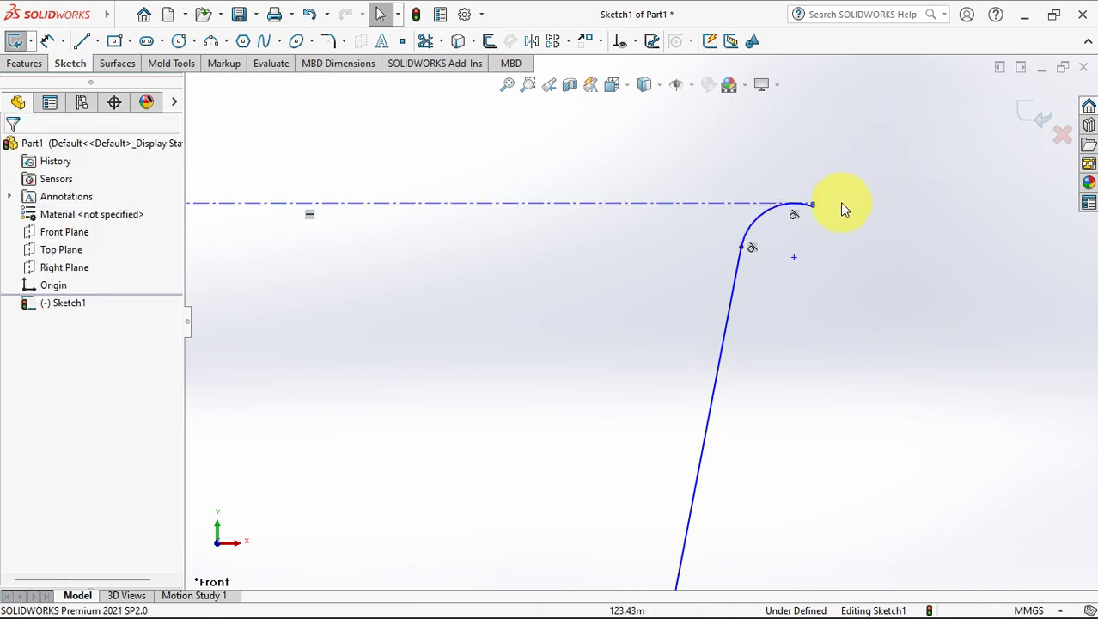
pyautogui.click(793, 210)
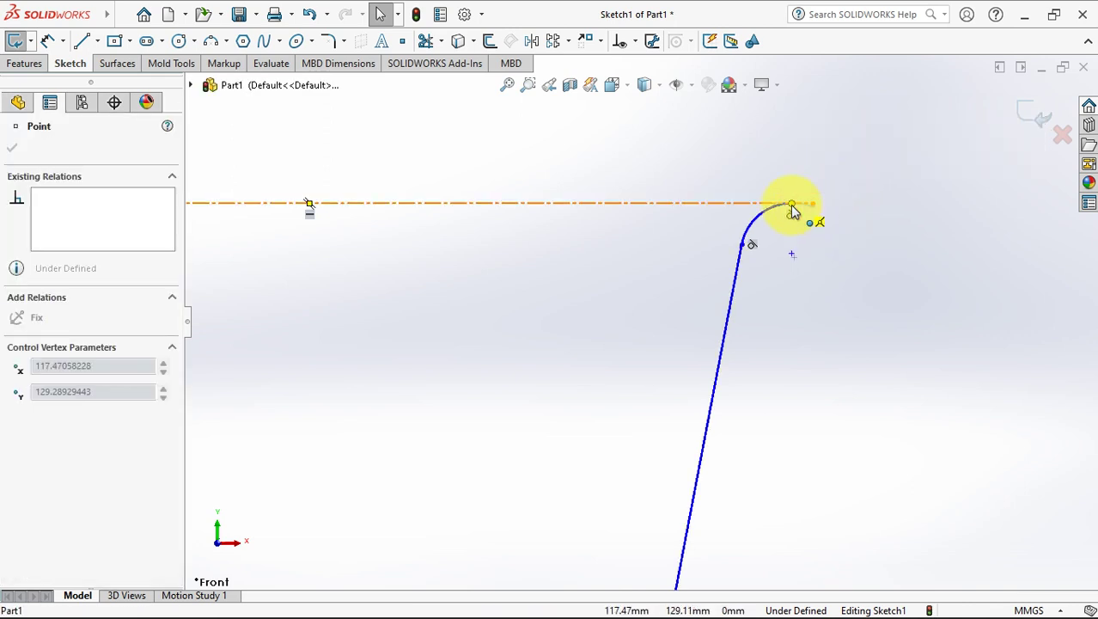
pyautogui.click(815, 243)
# Dimension the height between the base line and the horizontal centerline as 81 mm
pyautogui.scroll(-1, 817, 242)
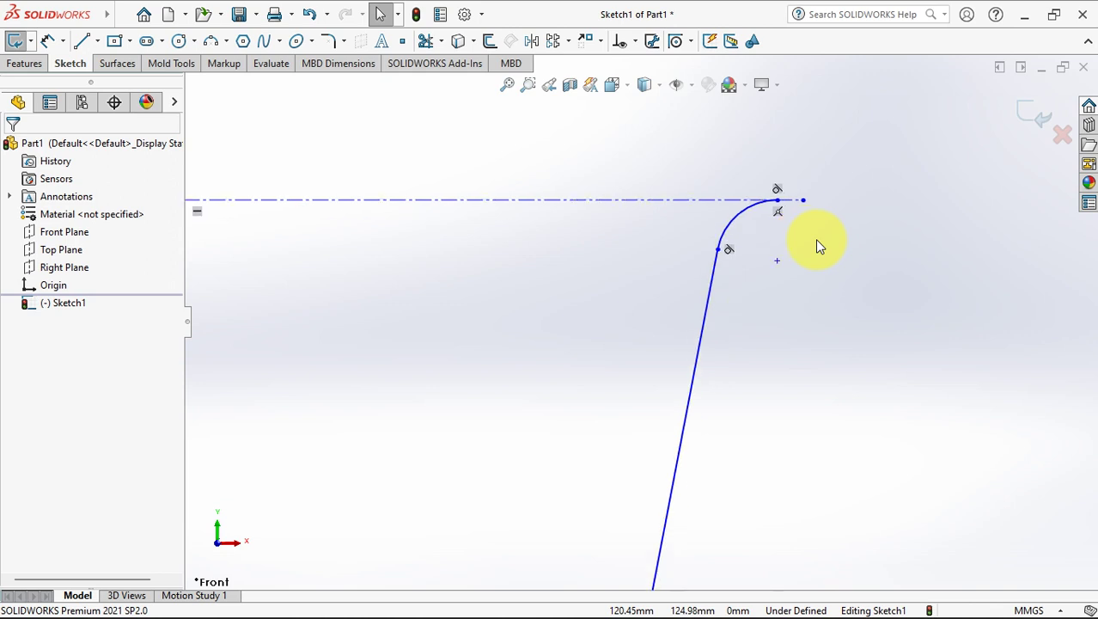
pyautogui.scroll(6, 817, 241)
pyautogui.keyDown('ctrl'); pyautogui.moveTo(819, 243); pyautogui.dragTo(890, 84, button='middle'); pyautogui.keyUp('ctrl')
pyautogui.scroll(-1, 867, 191)
pyautogui.scroll(-1, 864, 190)
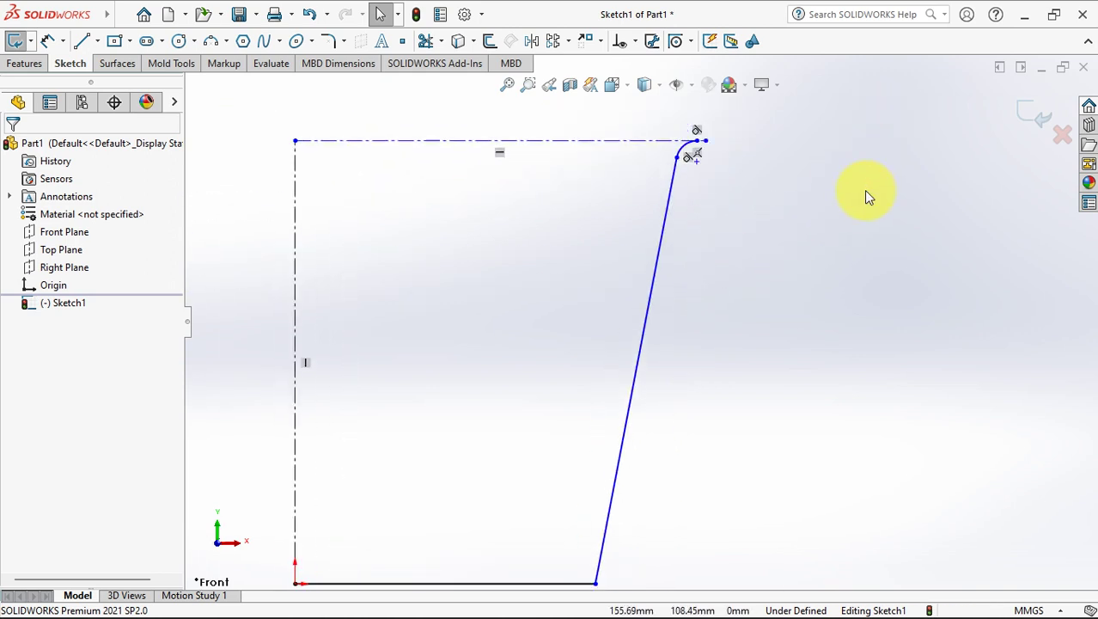
pyautogui.scroll(-1, 811, 215)
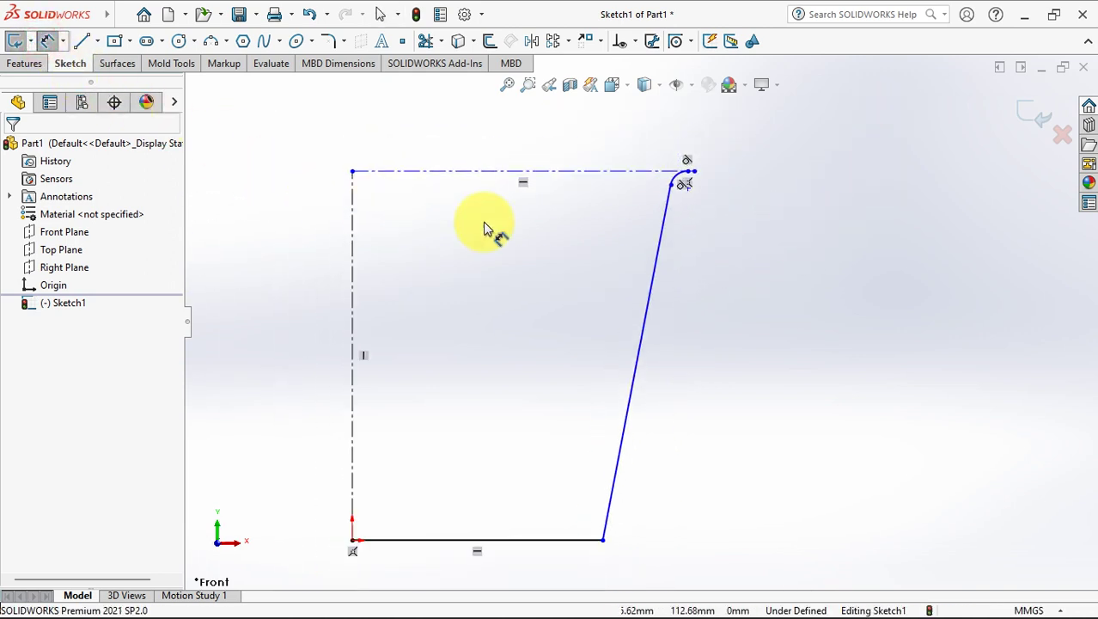
pyautogui.click(644, 175)
pyautogui.click(392, 539)
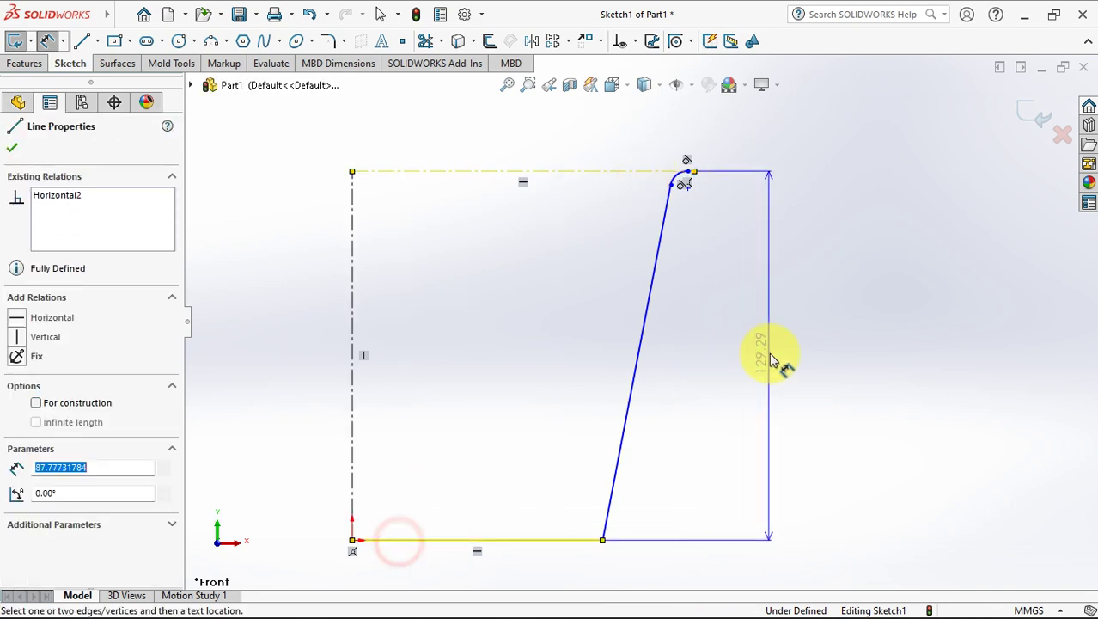
pyautogui.click(772, 360)
pyautogui.write('81')
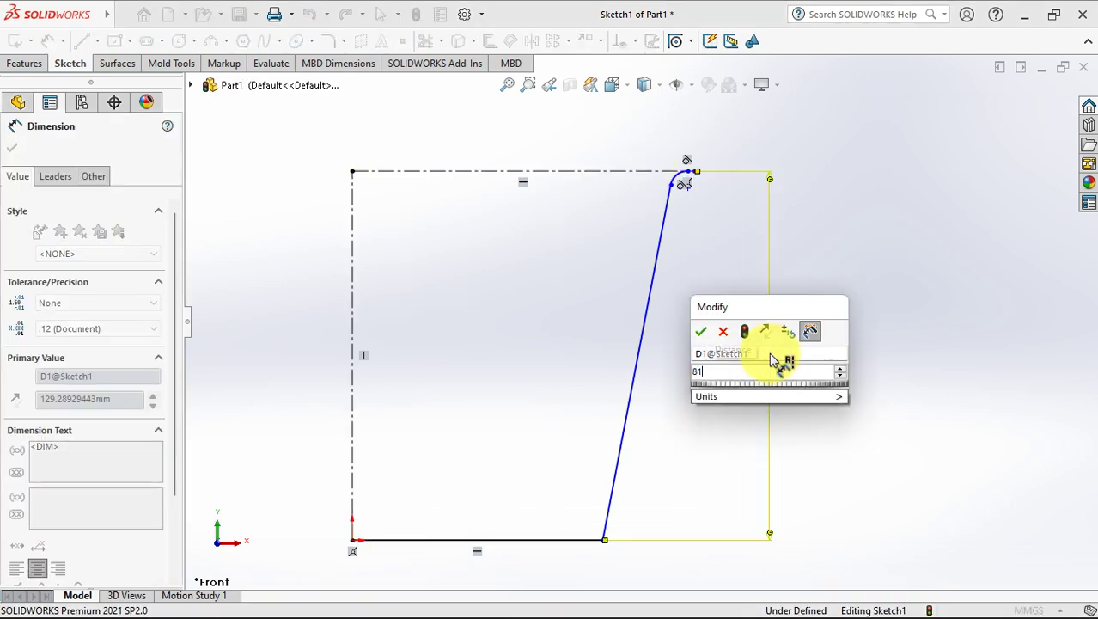
pyautogui.click(703, 327)
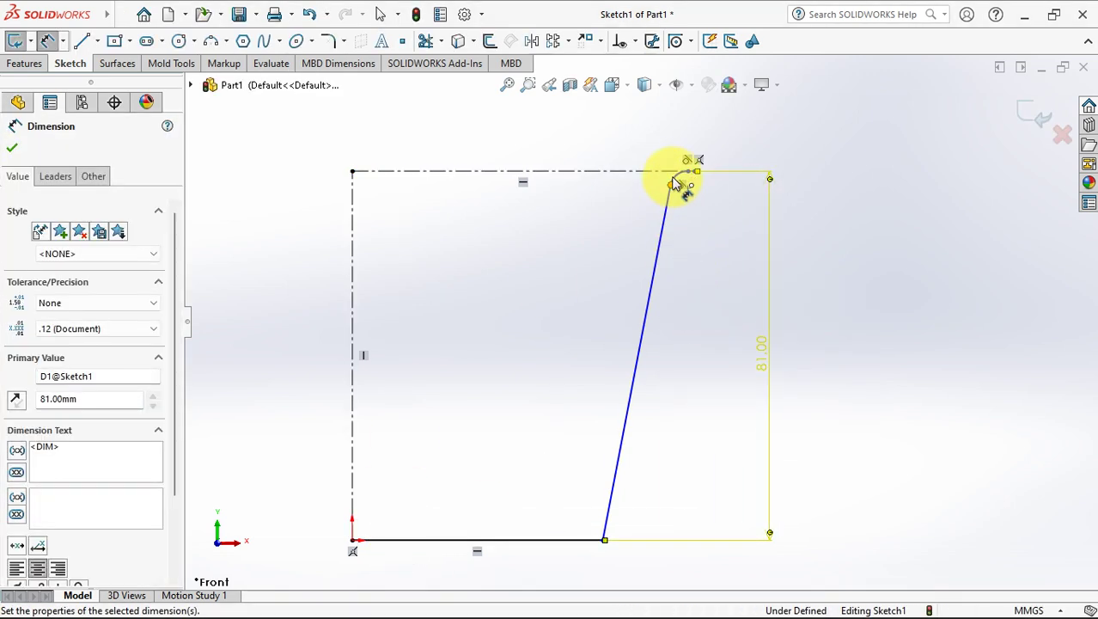
# Dimension the rim arc with a 5 mm radius
pyautogui.click(673, 178)
pyautogui.click(651, 142)
pyautogui.moveTo(652, 144); pyautogui.dragTo(654, 146)
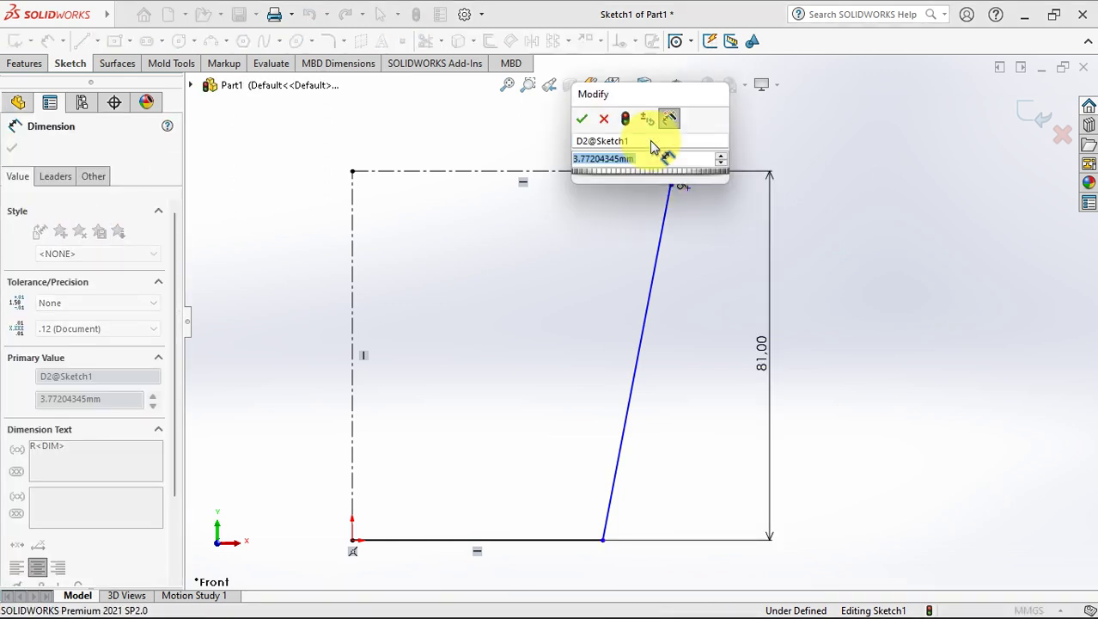
pyautogui.click(576, 119)
pyautogui.click(582, 256)
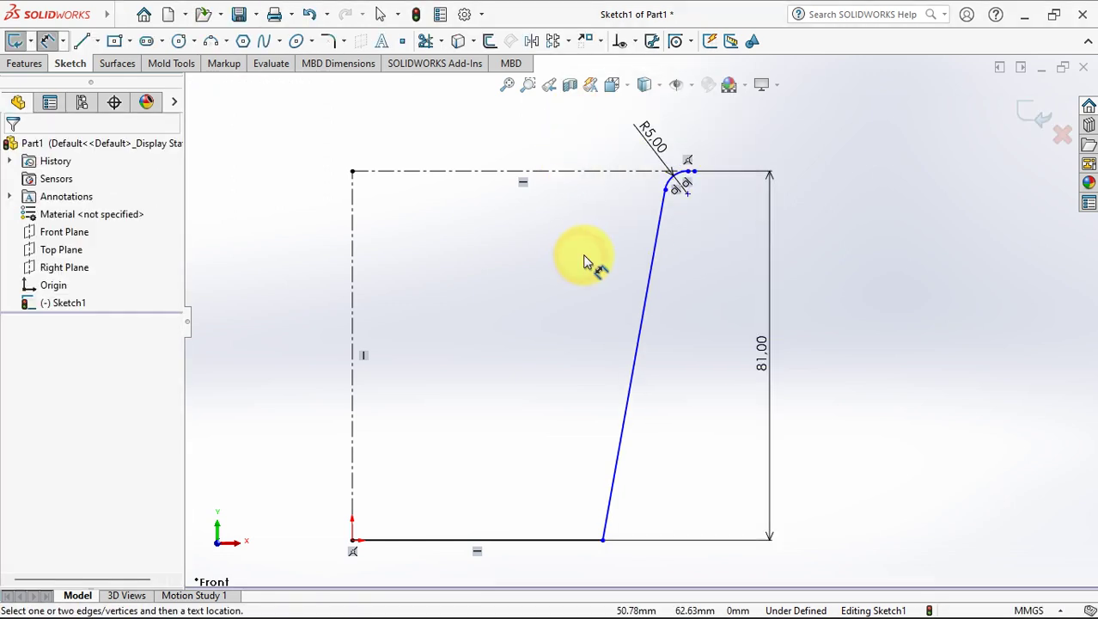
# Dimension the angle between the slanted wall line and the vertical centerline as 13 degrees
pyautogui.scroll(2, 583, 255)
pyautogui.click(650, 318)
pyautogui.click(409, 311)
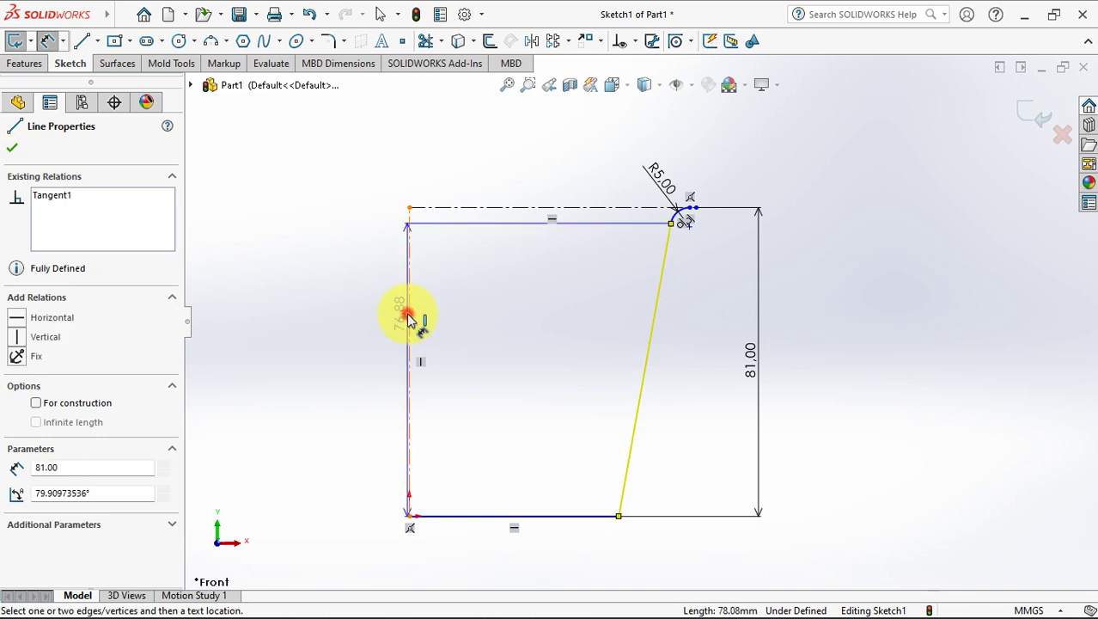
pyautogui.click(538, 170)
pyautogui.write('1')
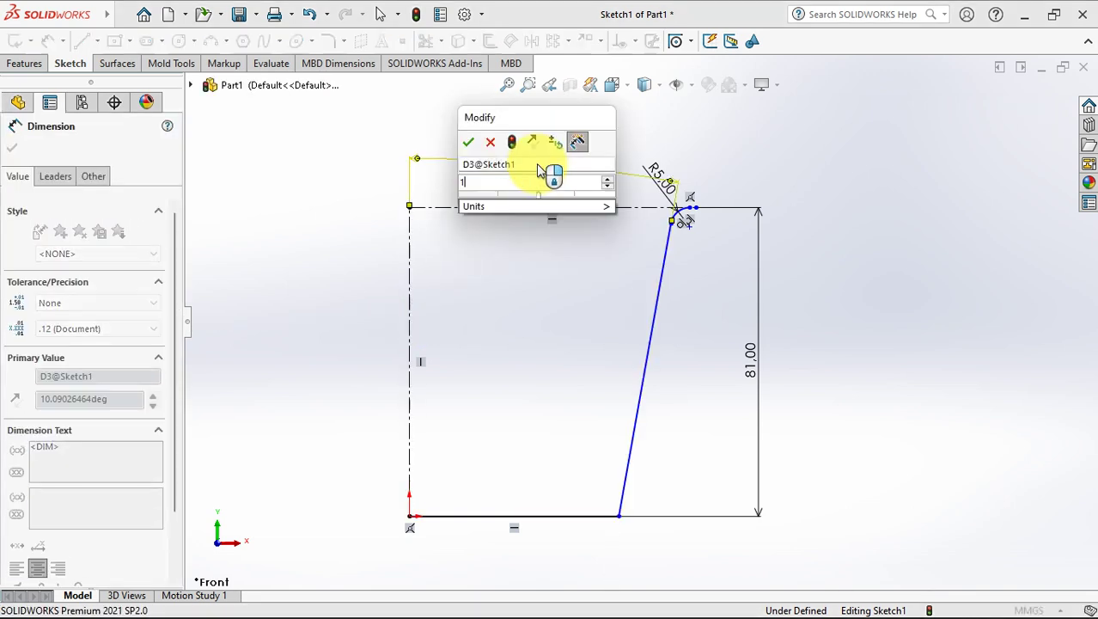
pyautogui.write('3')
pyautogui.click(469, 143)
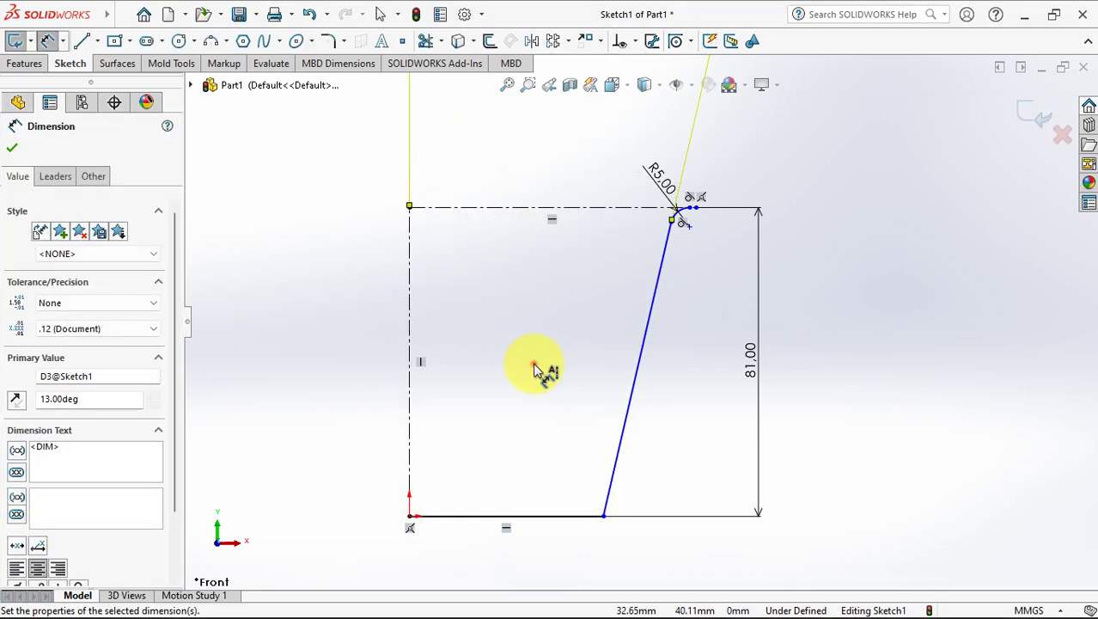
pyautogui.press('Escape')
# Add a diameter dimension of 170 mm from the base line's outer end across the vertical centerline
pyautogui.scroll(1, 584, 421)
pyautogui.click(626, 478)
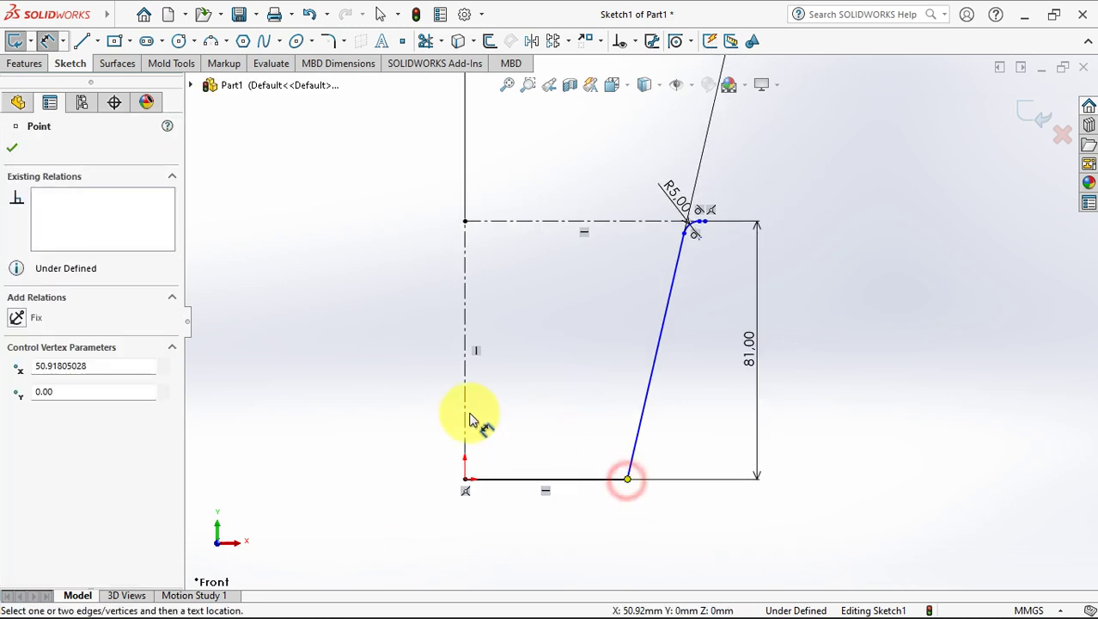
pyautogui.click(466, 412)
pyautogui.click(445, 520)
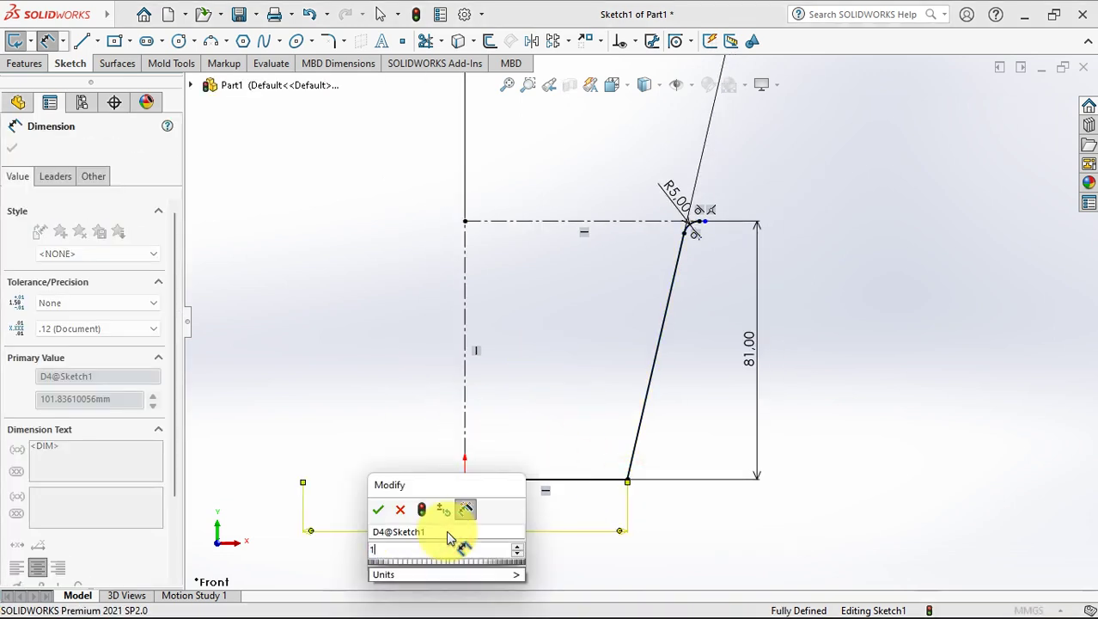
pyautogui.write('170')
pyautogui.click(378, 508)
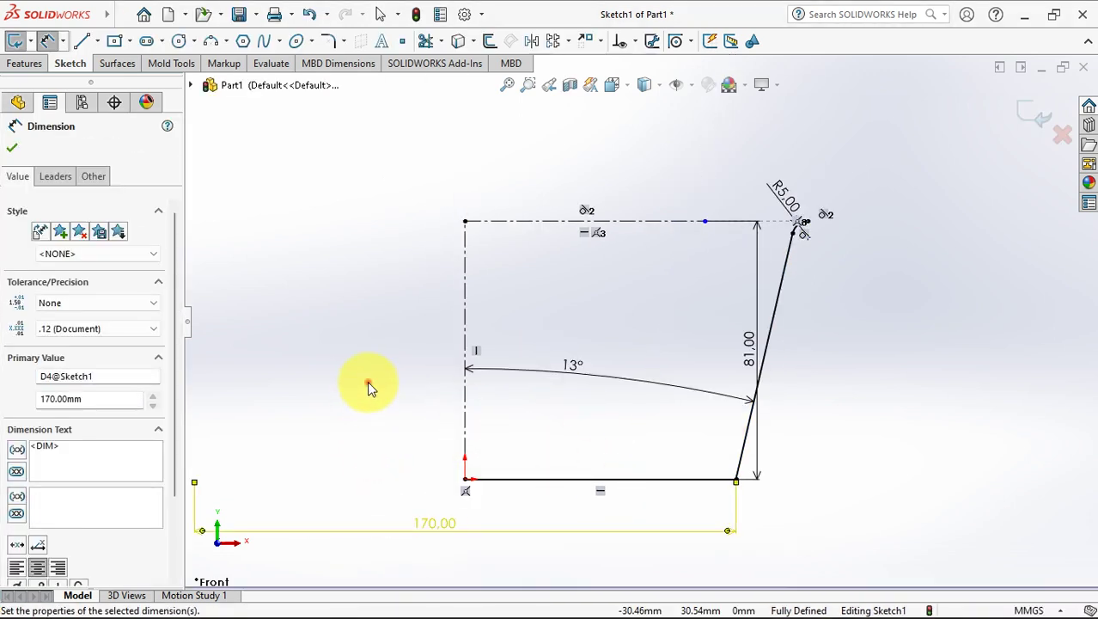
pyautogui.press('Escape')
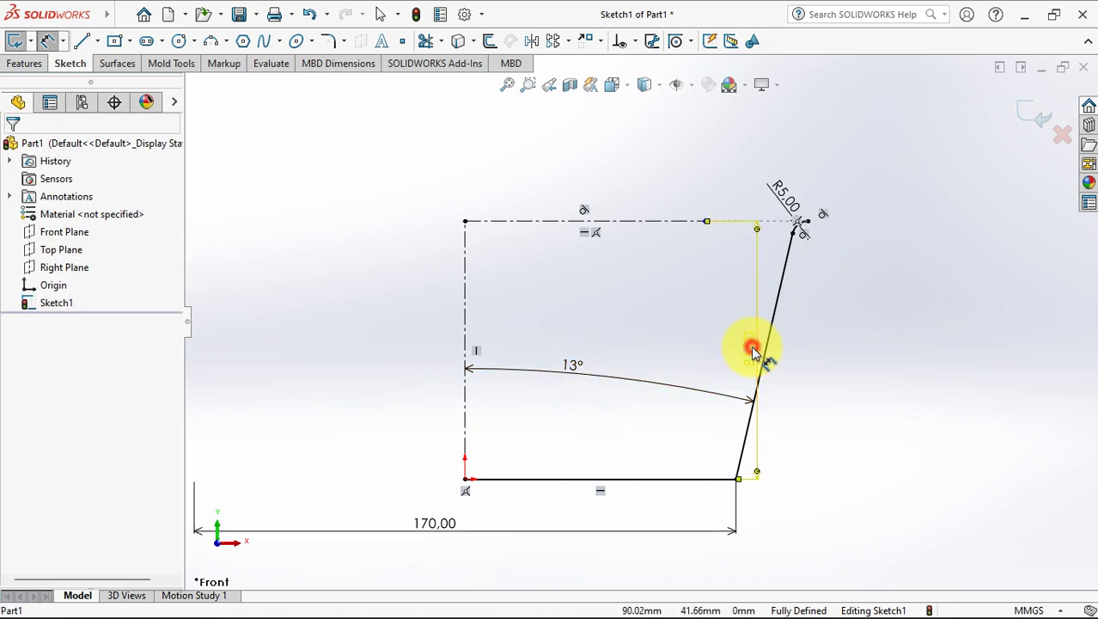
# Place the 81 mm height dimension outside the wall and round the corner between base line and slanted wall with a 27 mm sketch fillet
pyautogui.click(853, 360)
pyautogui.press('Escape')
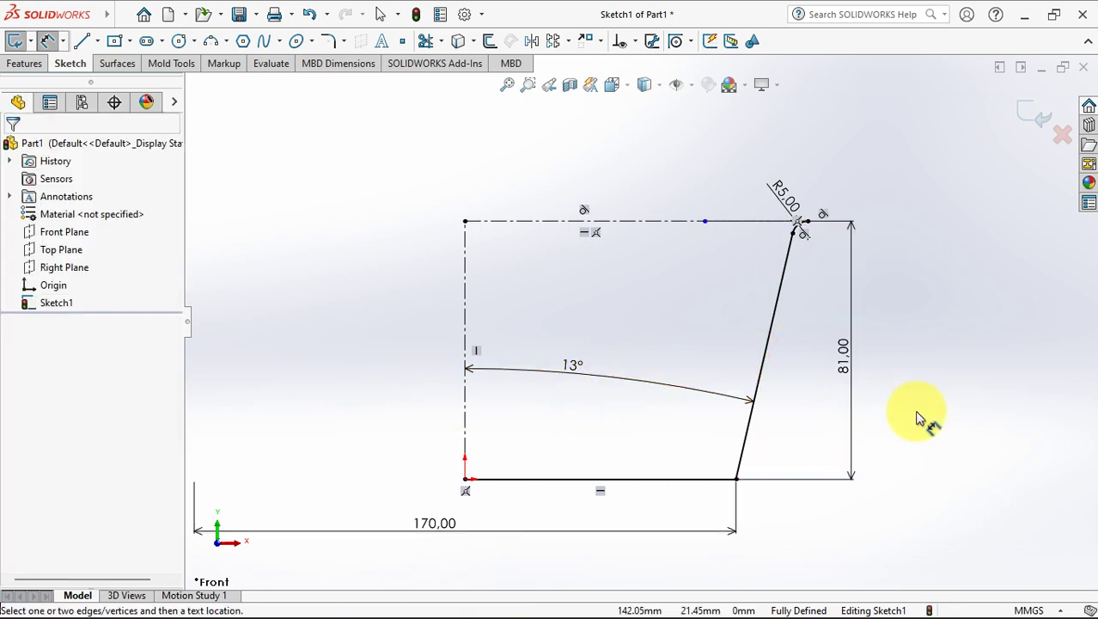
pyautogui.click(332, 41)
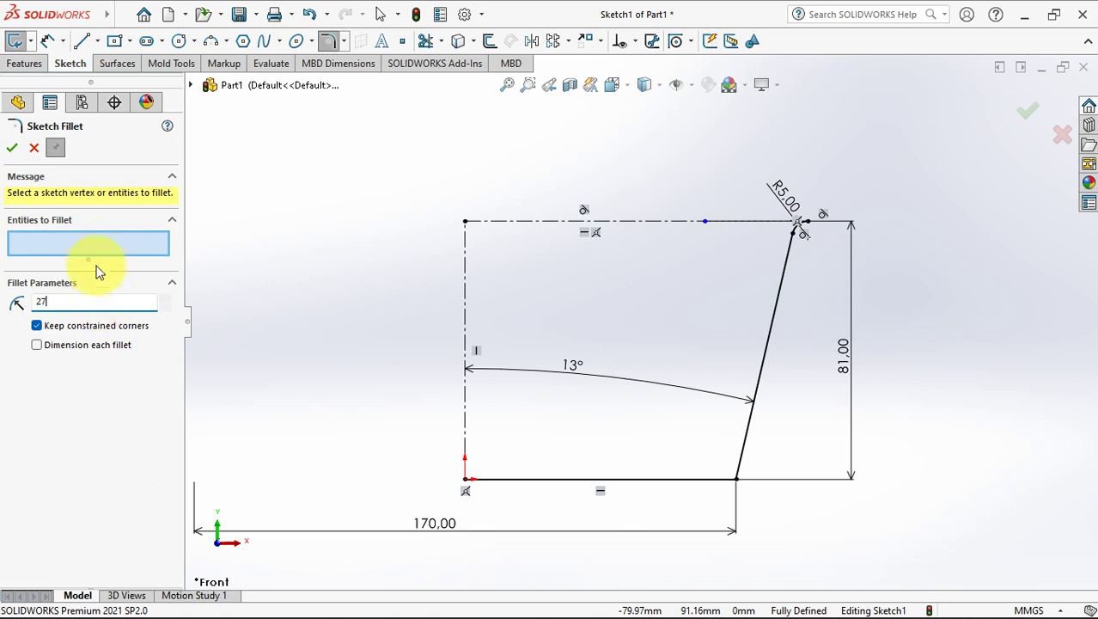
pyautogui.click(677, 478)
pyautogui.click(746, 434)
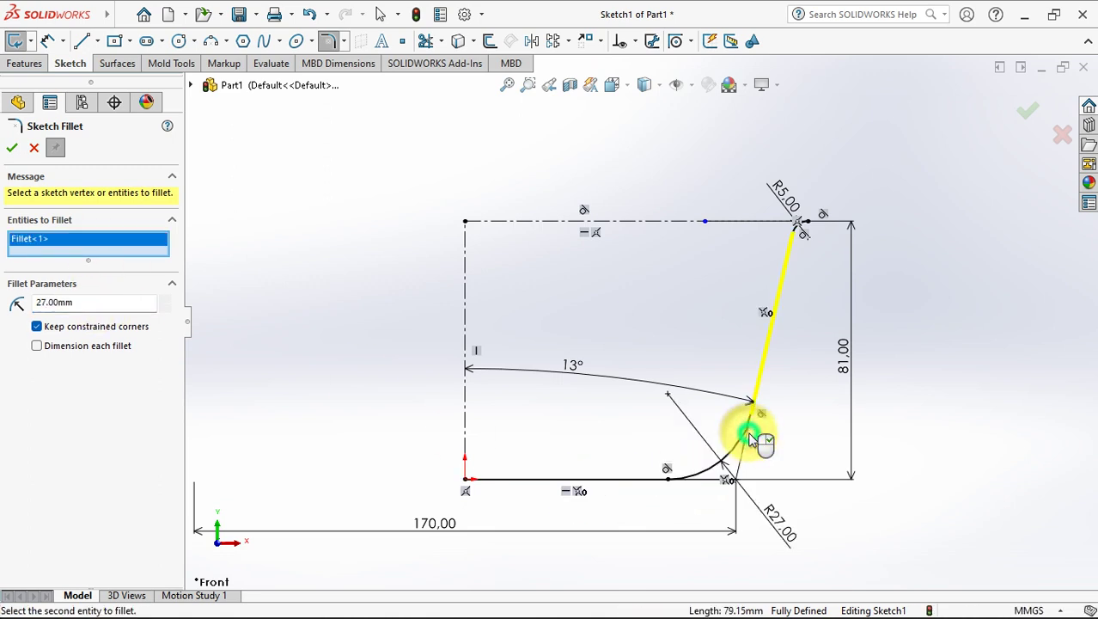
pyautogui.click(1029, 115)
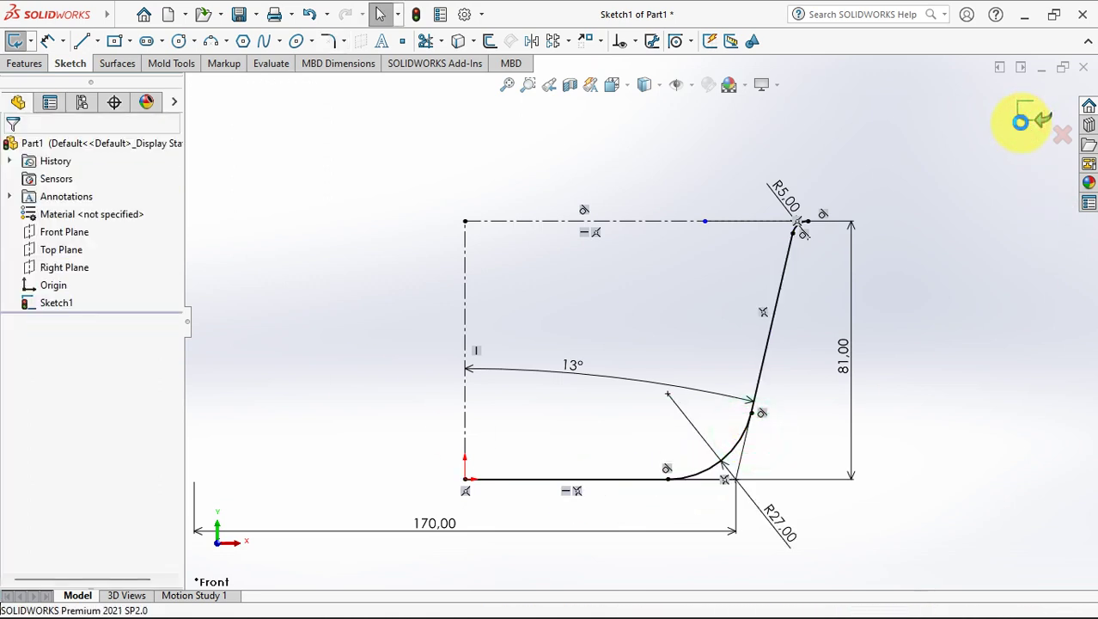
# Revolve the profile as a surface about the vertical centerline, using Mid Plane and an angle of 360/16 degrees
pyautogui.click(484, 211)
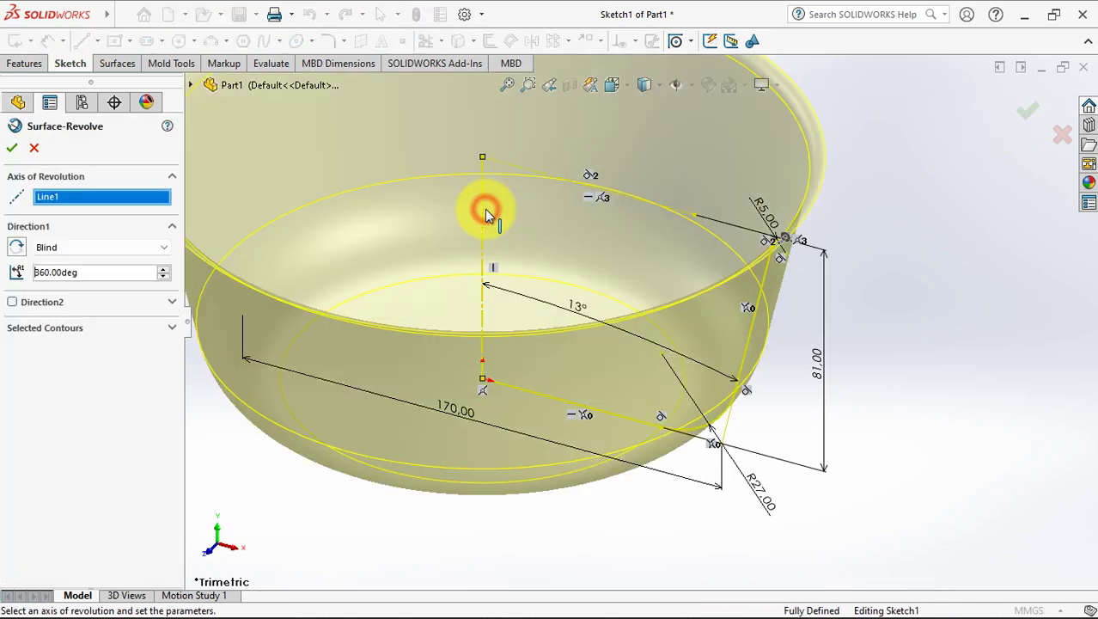
pyautogui.click(96, 304)
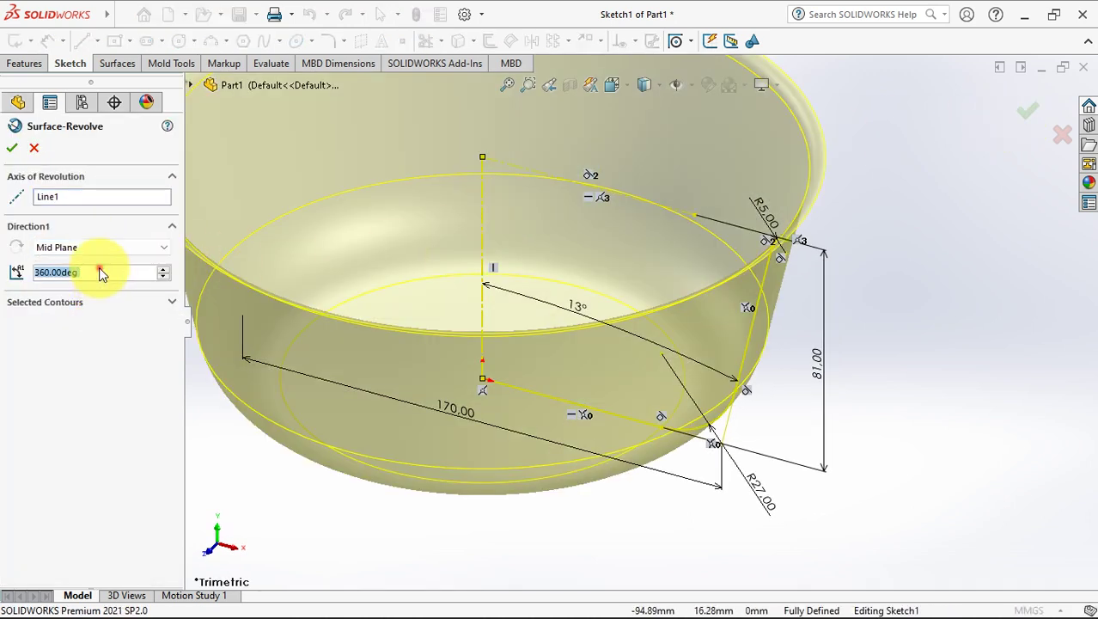
pyautogui.click(98, 271)
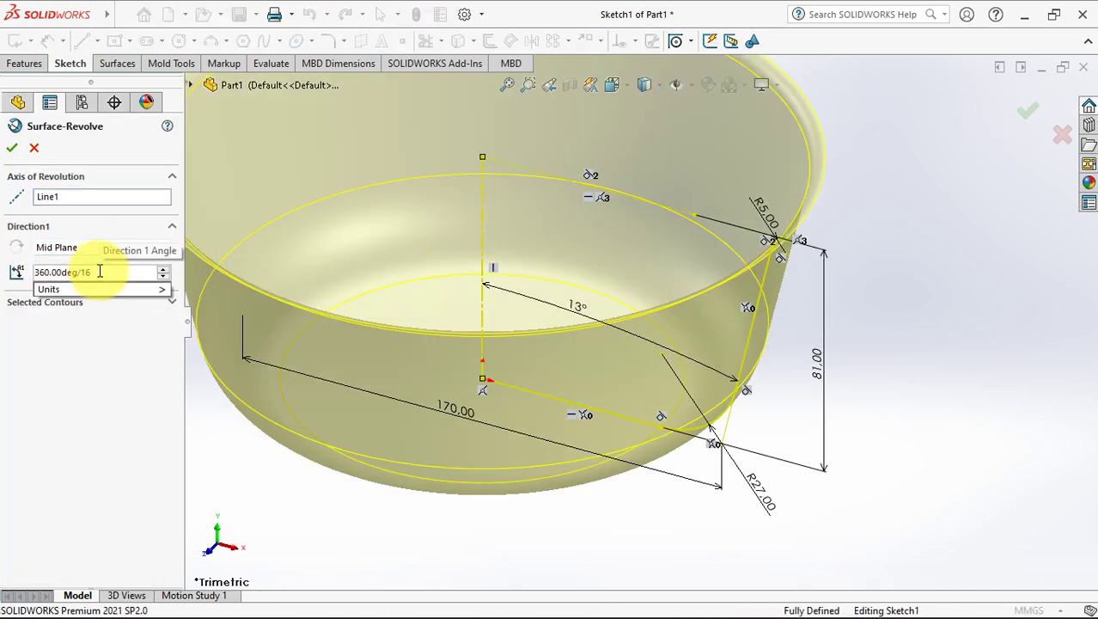
pyautogui.write('/16')
pyautogui.press('Return')
pyautogui.moveTo(268, 325)
pyautogui.mouseDown(button='middle')
pyautogui.moveTo(426, 294)
pyautogui.moveTo(423, 285)
pyautogui.mouseUp(button='middle')
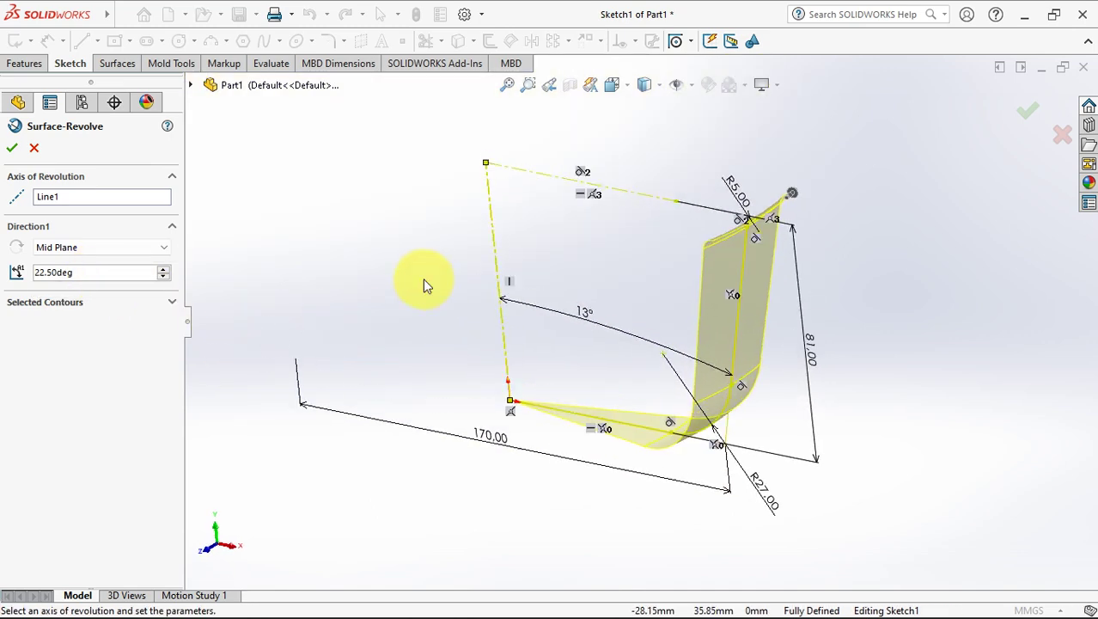
pyautogui.click(11, 149)
# Start a sketch on the flat triangular bottom face of the revolved surface segment
pyautogui.moveTo(302, 304)
pyautogui.mouseDown(button='middle')
pyautogui.moveTo(358, 329)
pyautogui.moveTo(410, 436)
pyautogui.mouseUp(button='middle')
pyautogui.click(696, 424)
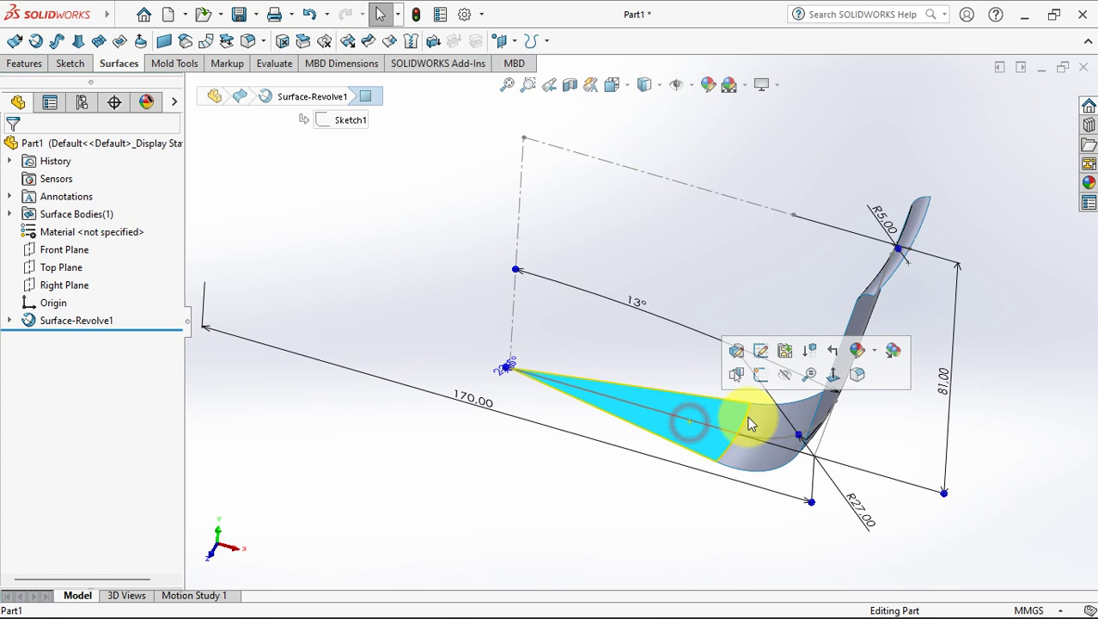
pyautogui.click(835, 374)
pyautogui.click(599, 421)
pyautogui.click(581, 337)
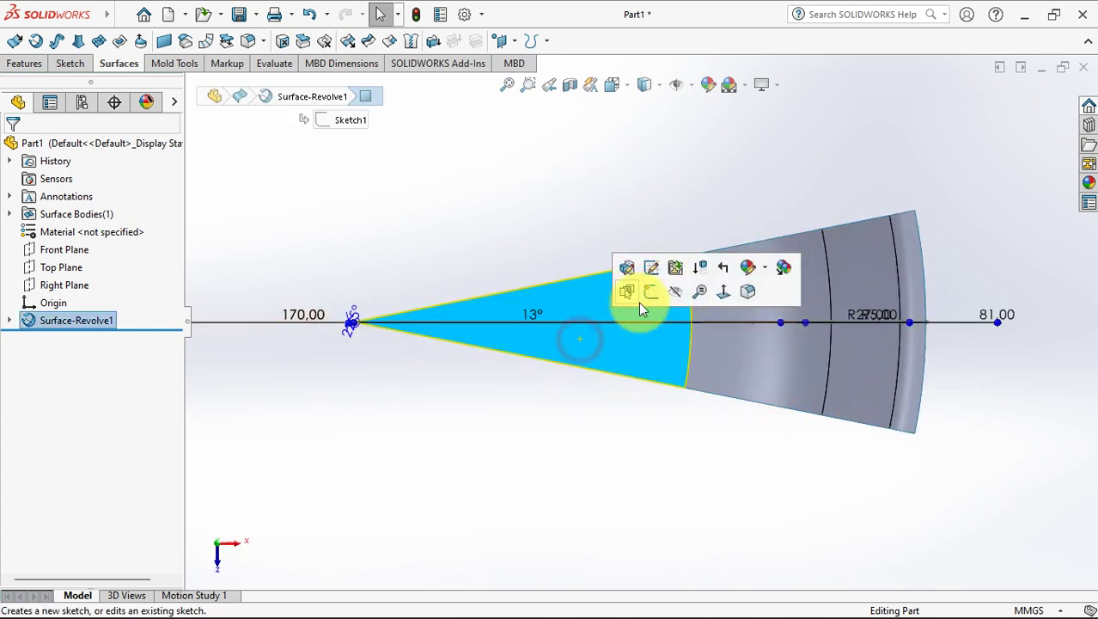
pyautogui.click(644, 297)
pyautogui.click(515, 211)
# Sketch two lines from the origin to the outer rim edge, one on each side of the segment's middle
pyautogui.click(80, 40)
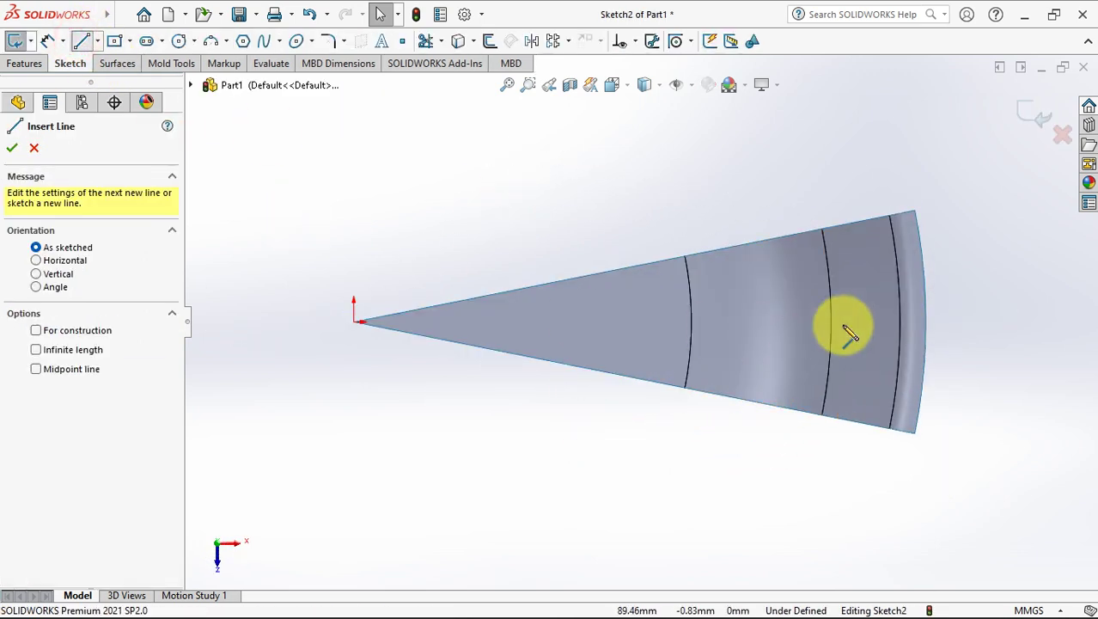
pyautogui.click(924, 271)
pyautogui.click(354, 322)
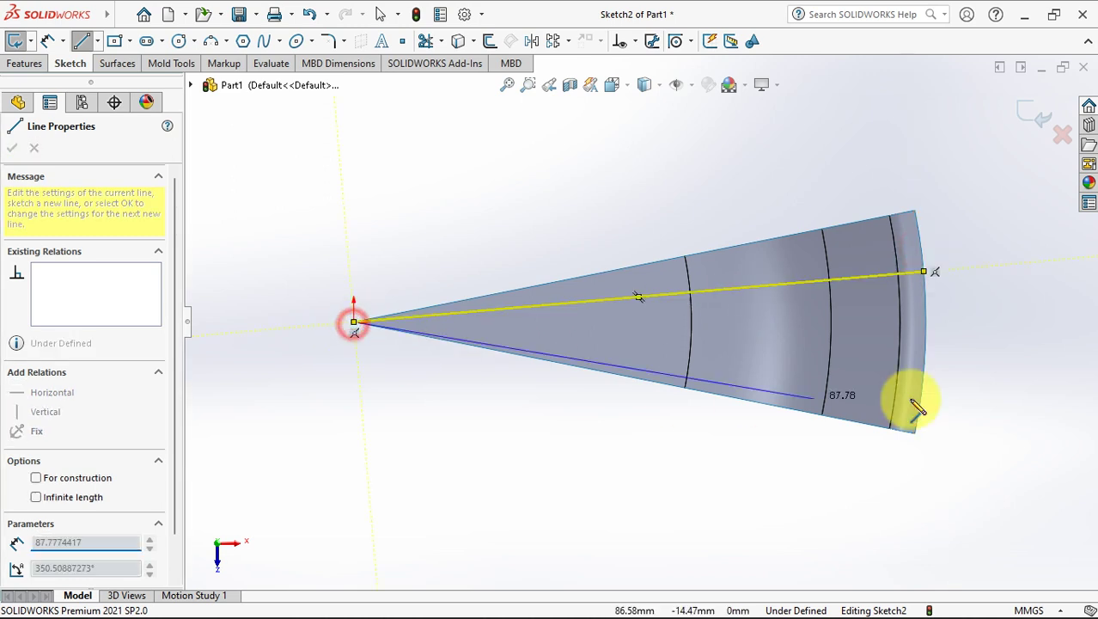
pyautogui.click(923, 396)
pyautogui.rightClick(920, 393)
pyautogui.click(922, 404)
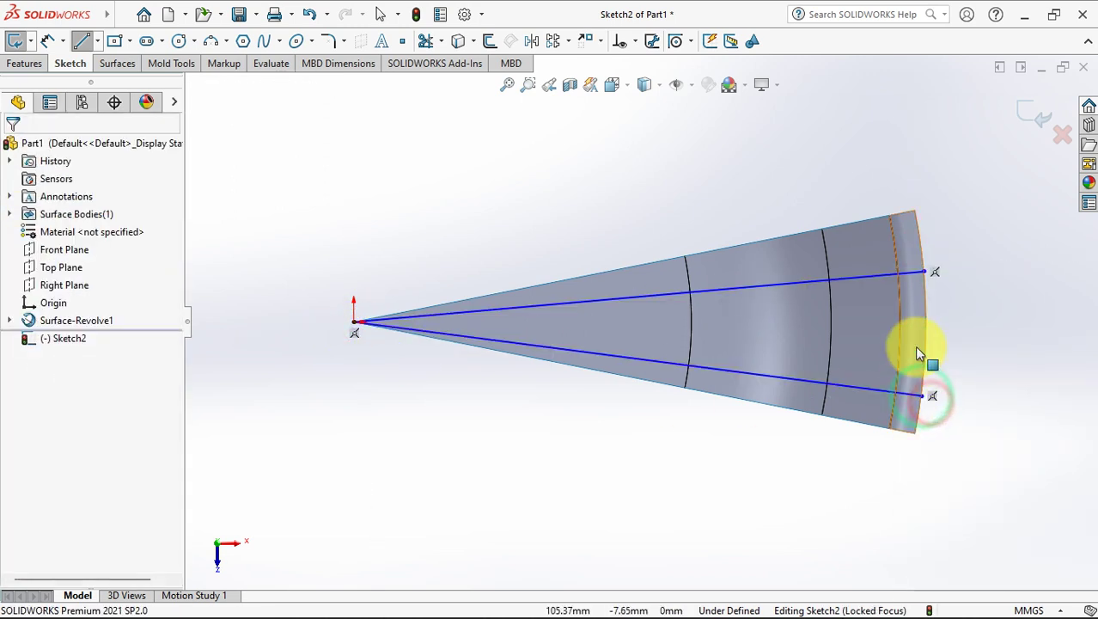
# Add a vertical relation between the outer endpoints of the two radial lines
pyautogui.click(923, 273)
pyautogui.keyDown('ctrl'); pyautogui.click(921, 395); pyautogui.keyUp('ctrl')
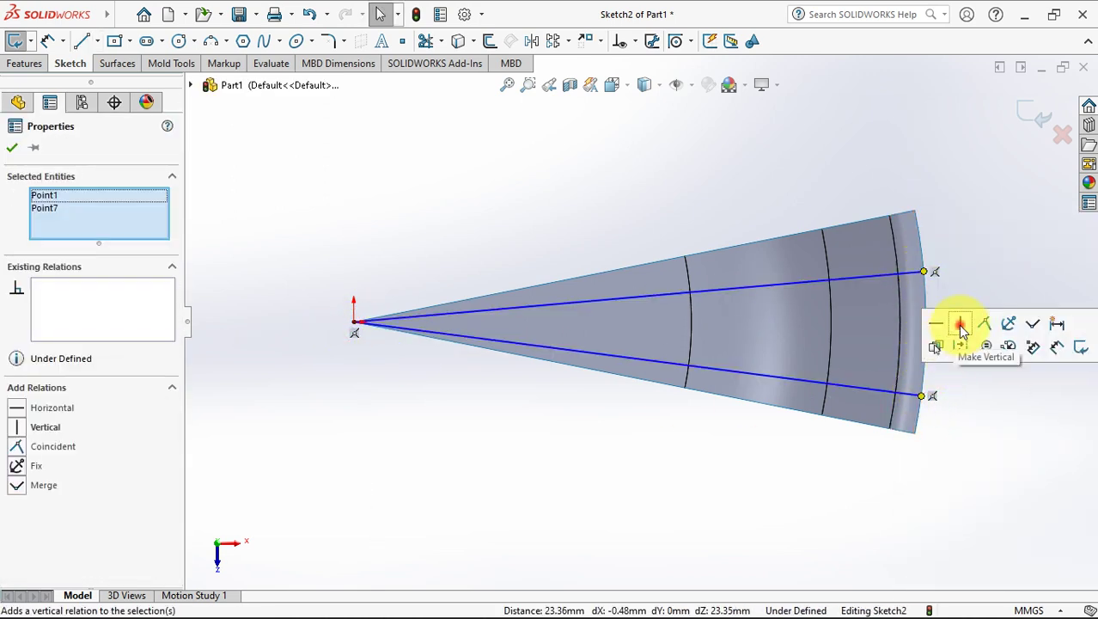
pyautogui.click(963, 324)
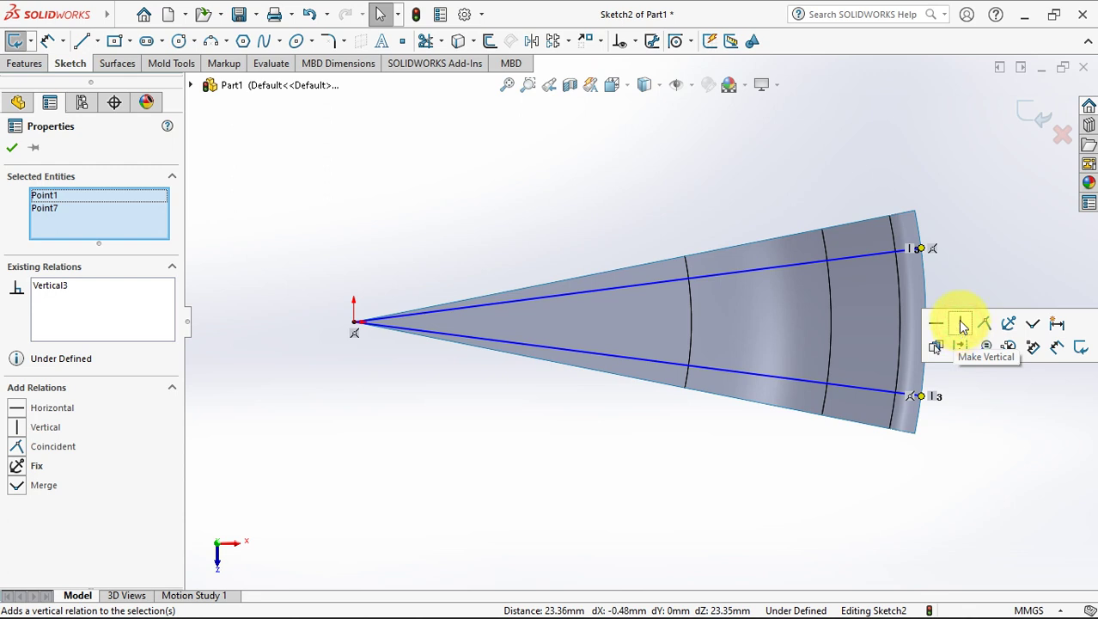
pyautogui.click(15, 149)
# Dimension the angle between the two radial lines as 360/32 degrees and finish the sketch
pyautogui.click(47, 41)
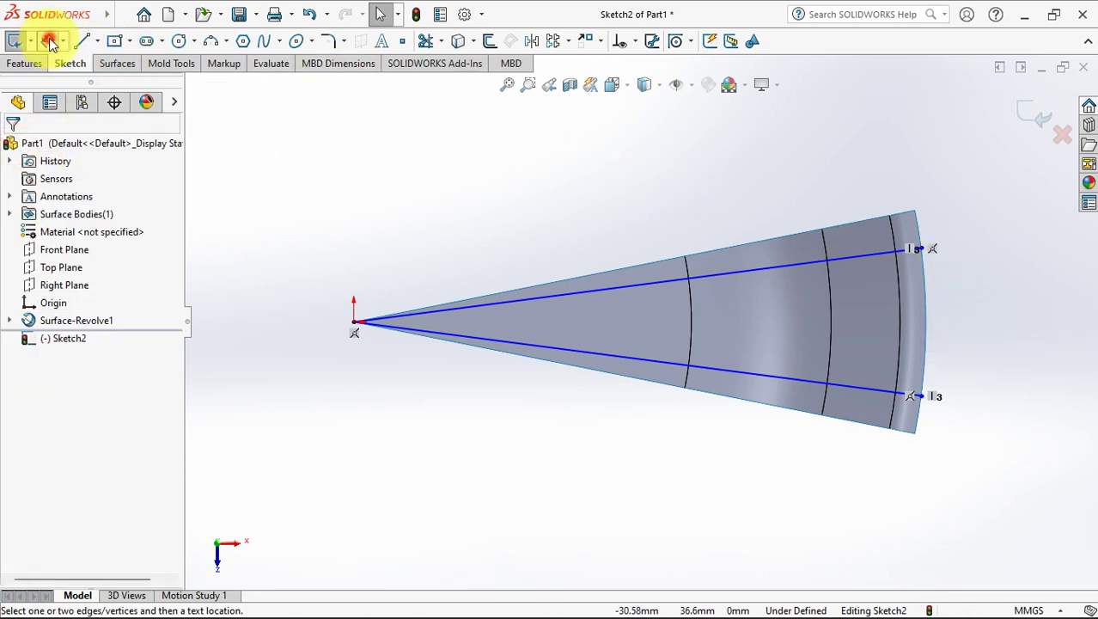
pyautogui.click(739, 271)
pyautogui.click(636, 352)
pyautogui.click(981, 325)
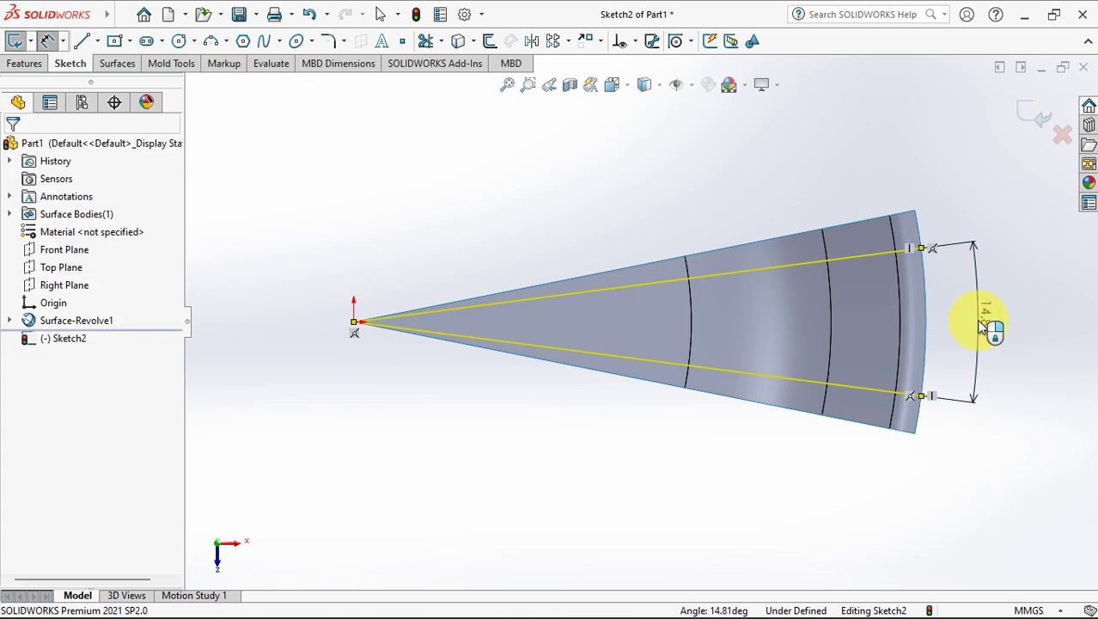
pyautogui.write('360/32')
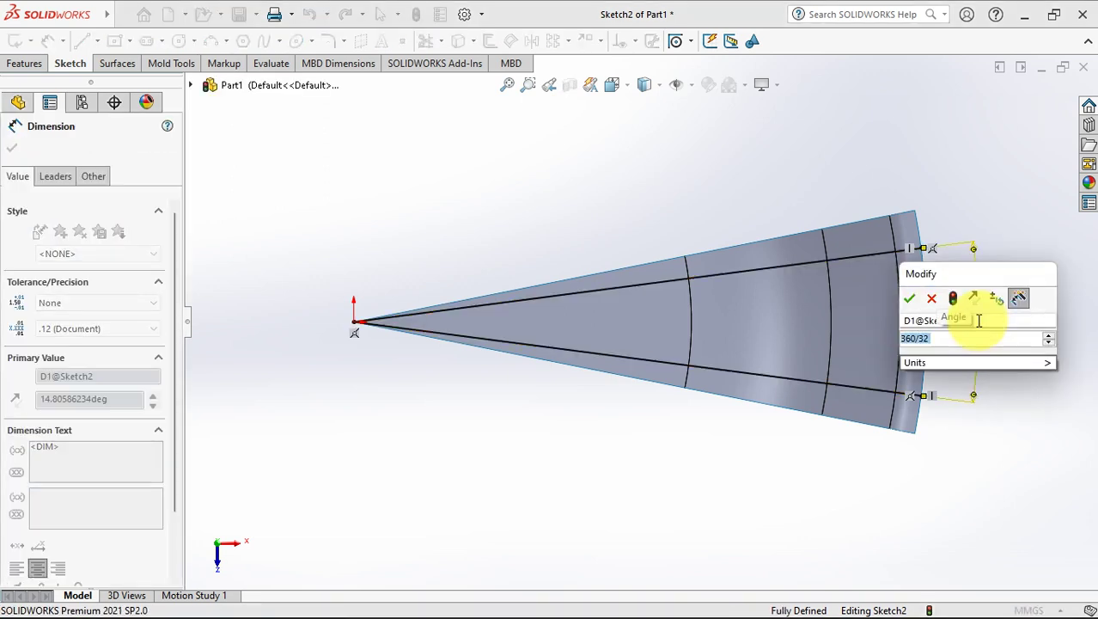
pyautogui.click(908, 299)
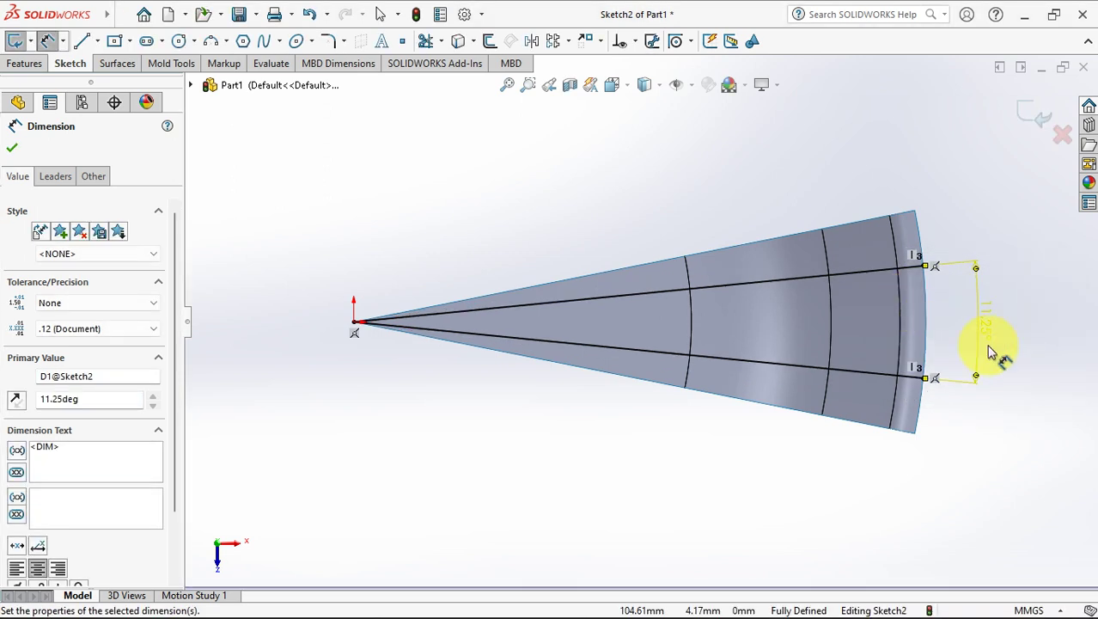
pyautogui.click(1046, 365)
pyautogui.click(1033, 114)
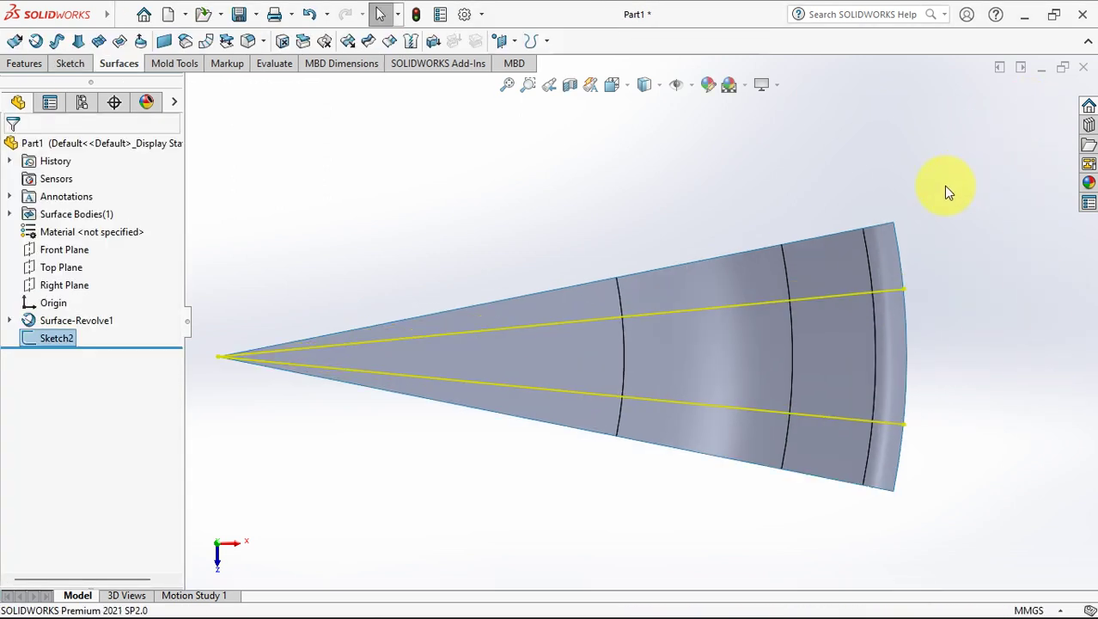
# Project the two-line sketch as a curve onto the rounded corner face and the slanted wall face
pyautogui.moveTo(944, 187)
pyautogui.mouseDown(button='middle')
pyautogui.moveTo(881, 205)
pyautogui.moveTo(882, 225)
pyautogui.mouseUp(button='middle')
pyautogui.click(537, 41)
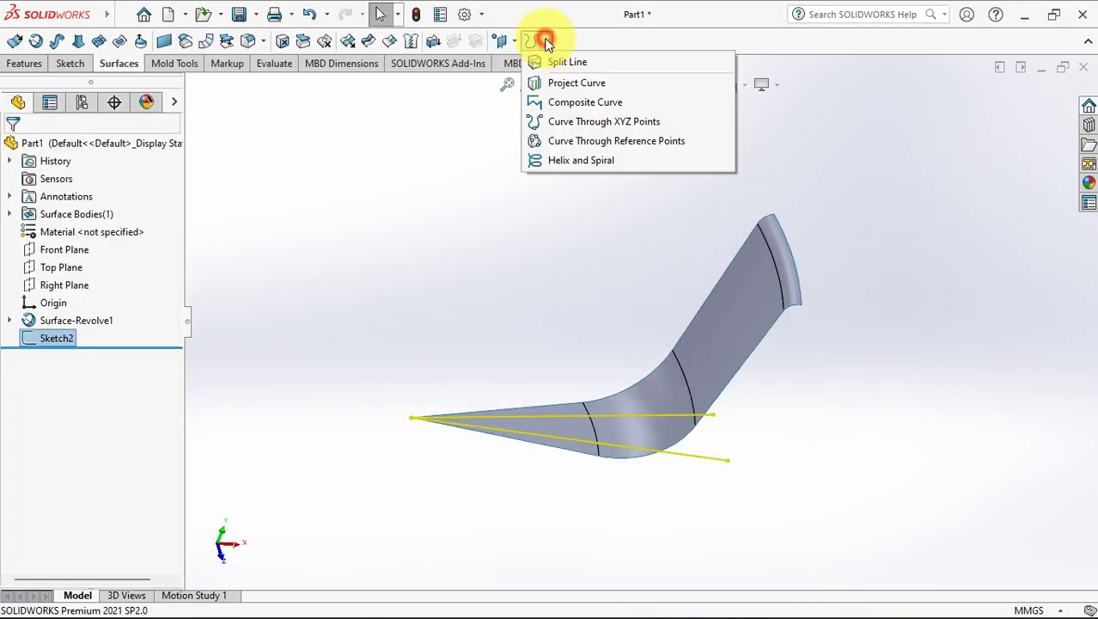
pyautogui.click(586, 81)
pyautogui.click(657, 400)
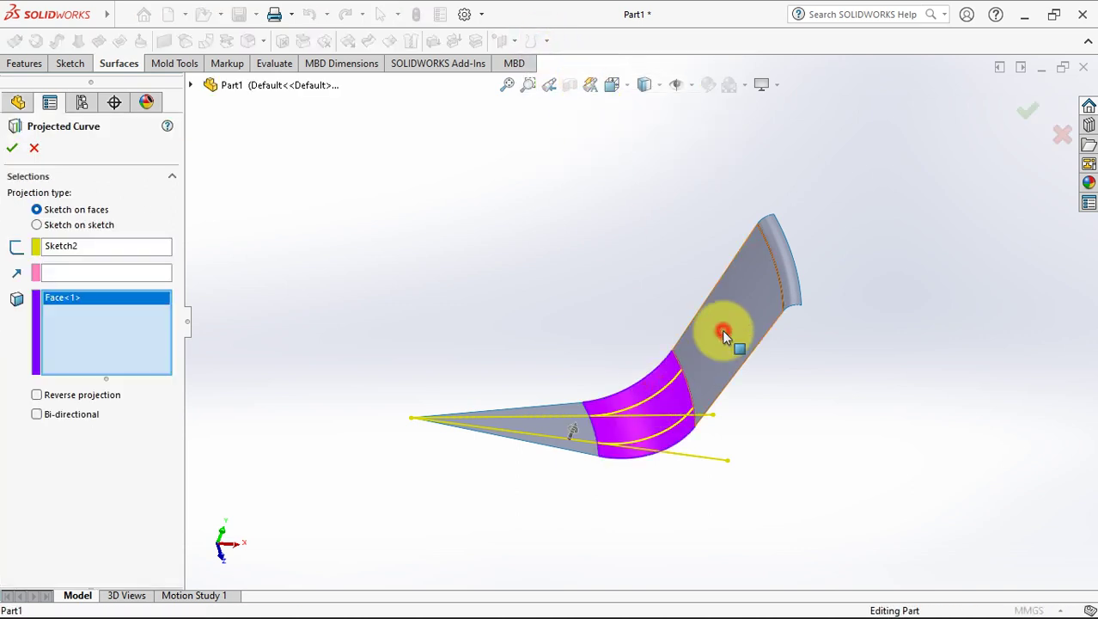
pyautogui.click(723, 333)
pyautogui.rightClick(723, 331)
pyautogui.click(795, 392)
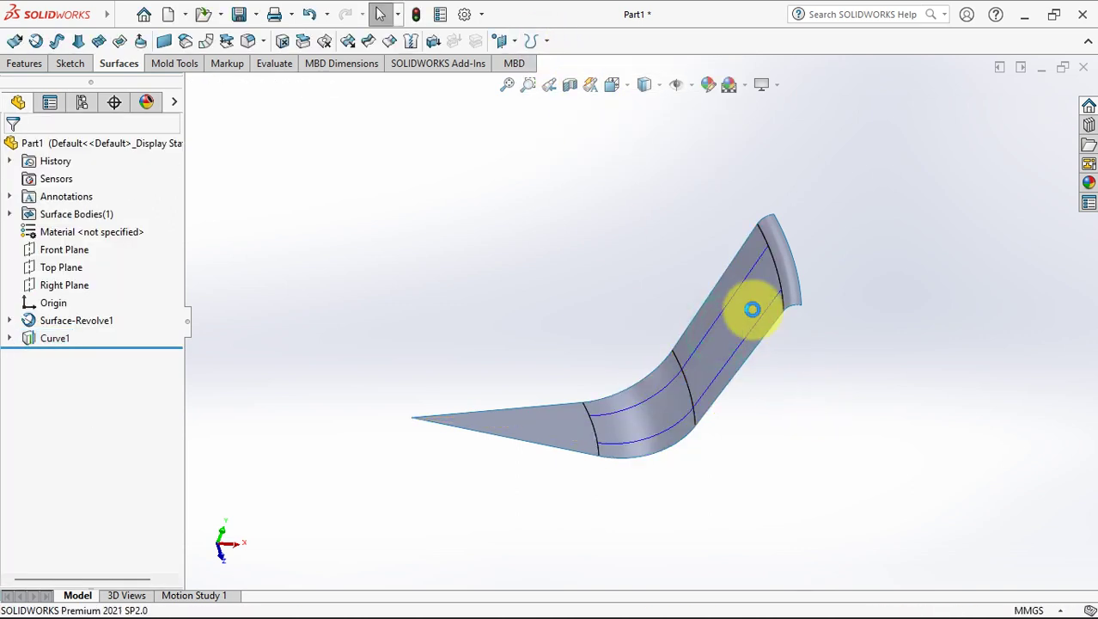
# Show the profile sketch of the revolved surface in the model
pyautogui.moveTo(752, 309); pyautogui.dragTo(817, 389, button='middle')
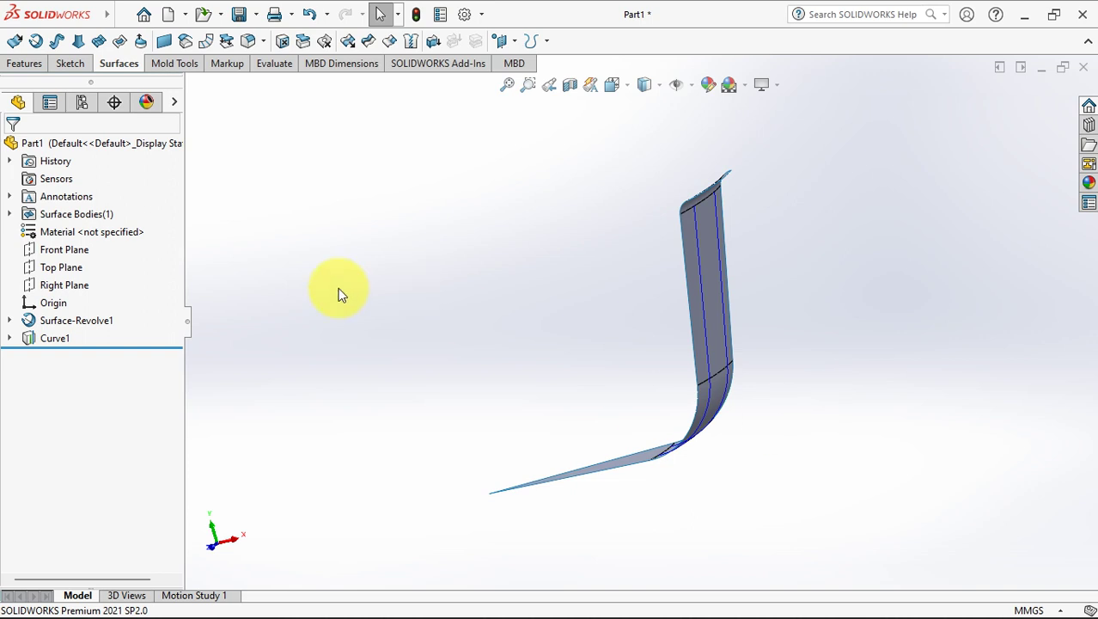
pyautogui.click(10, 321)
pyautogui.click(62, 340)
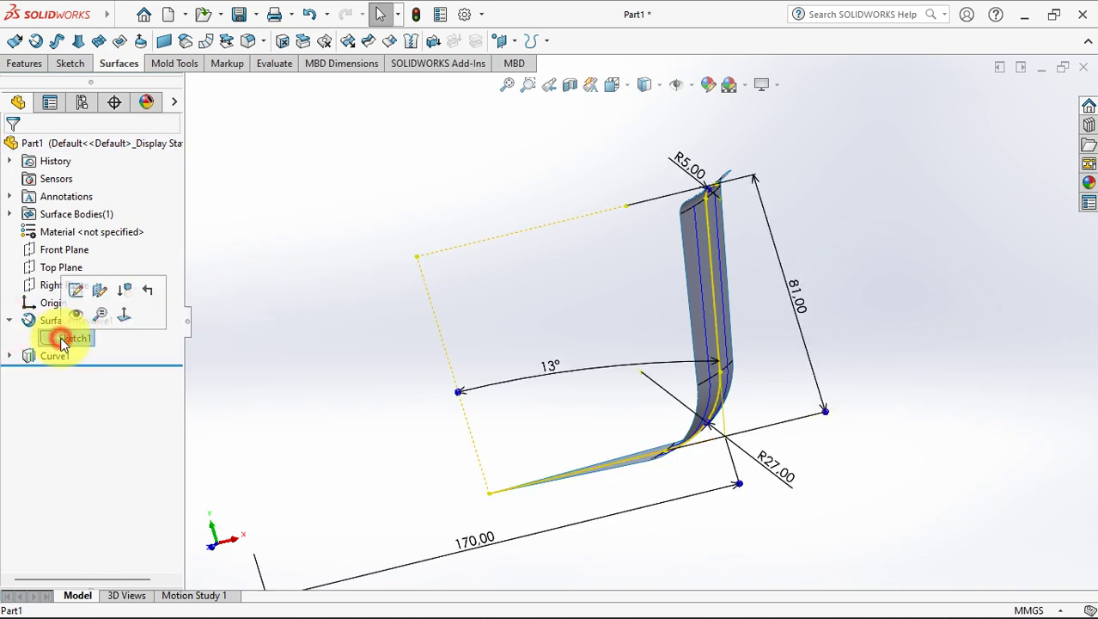
pyautogui.click(246, 322)
# Create a reference plane coincident with the slanted wall line of the profile sketch and perpendicular to the Front Plane
pyautogui.click(514, 41)
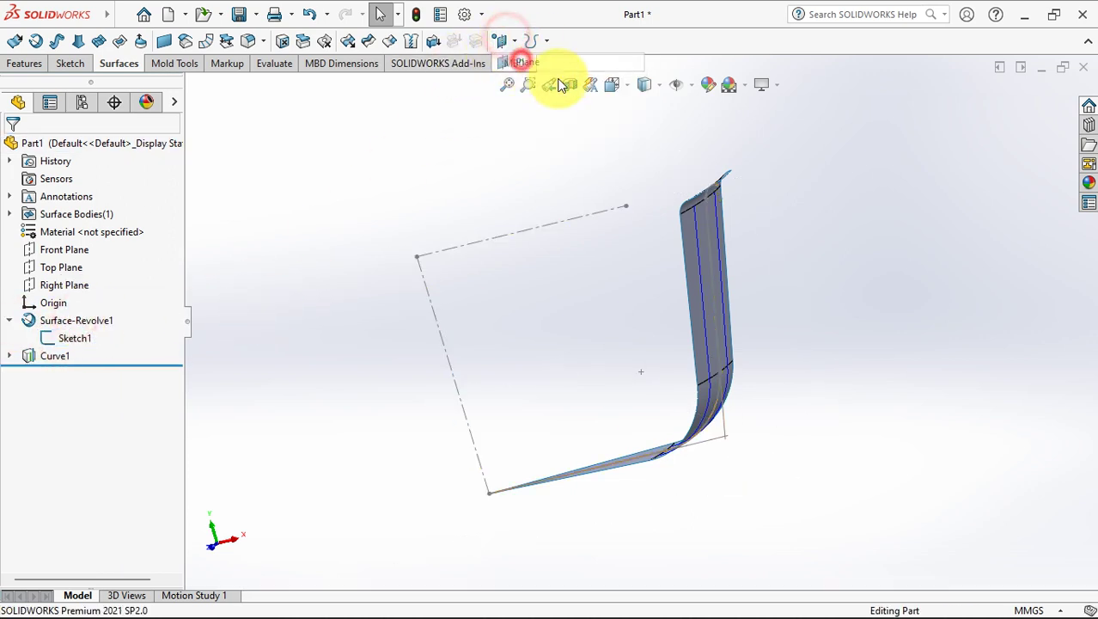
pyautogui.click(703, 247)
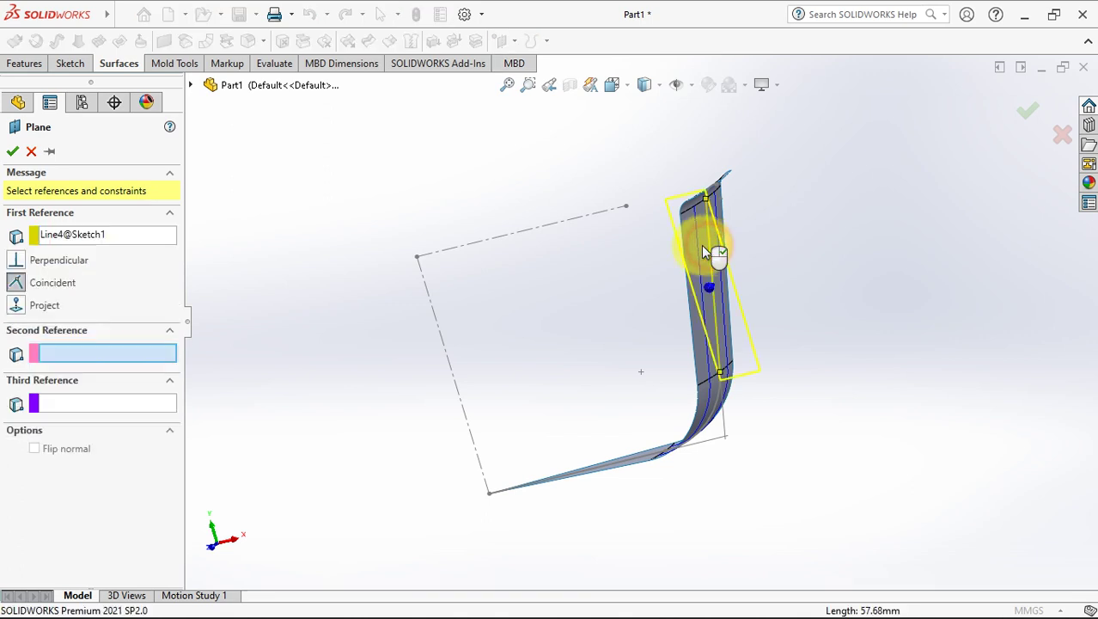
pyautogui.click(191, 84)
pyautogui.click(262, 190)
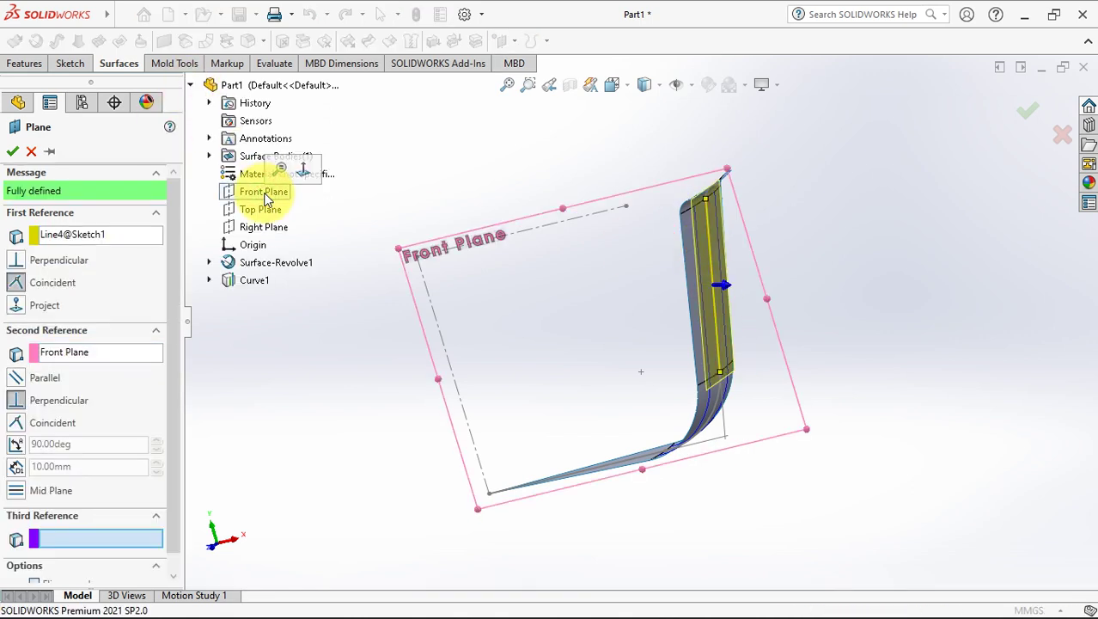
pyautogui.click(13, 153)
# Start a sketch on the new reference plane along the slanted wall
pyautogui.moveTo(373, 215); pyautogui.dragTo(649, 378, button='middle')
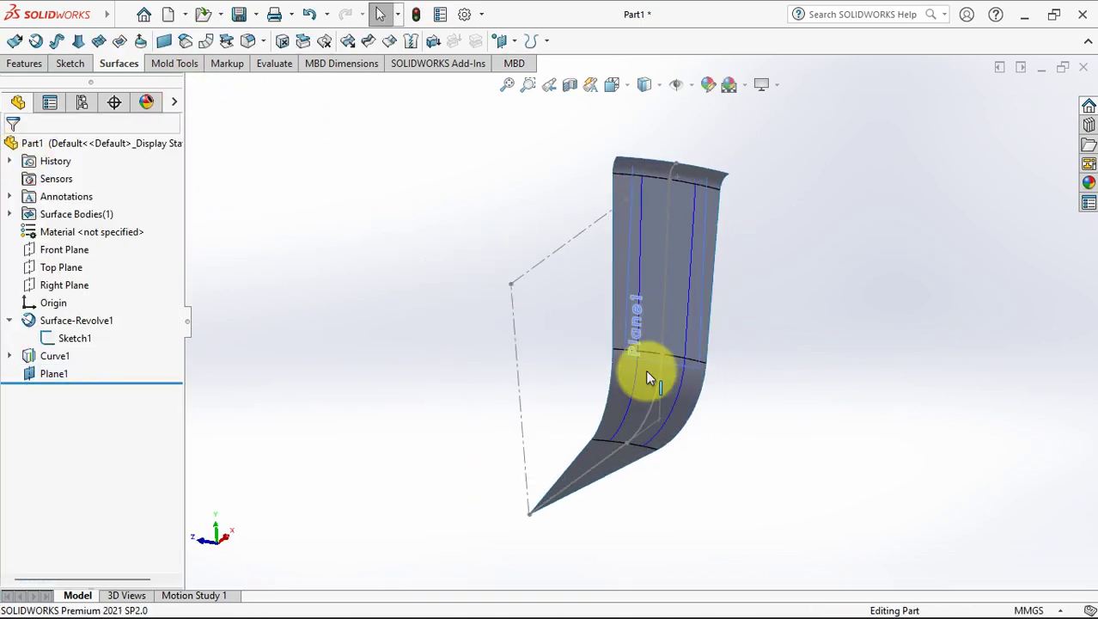
pyautogui.click(703, 297)
pyautogui.click(776, 255)
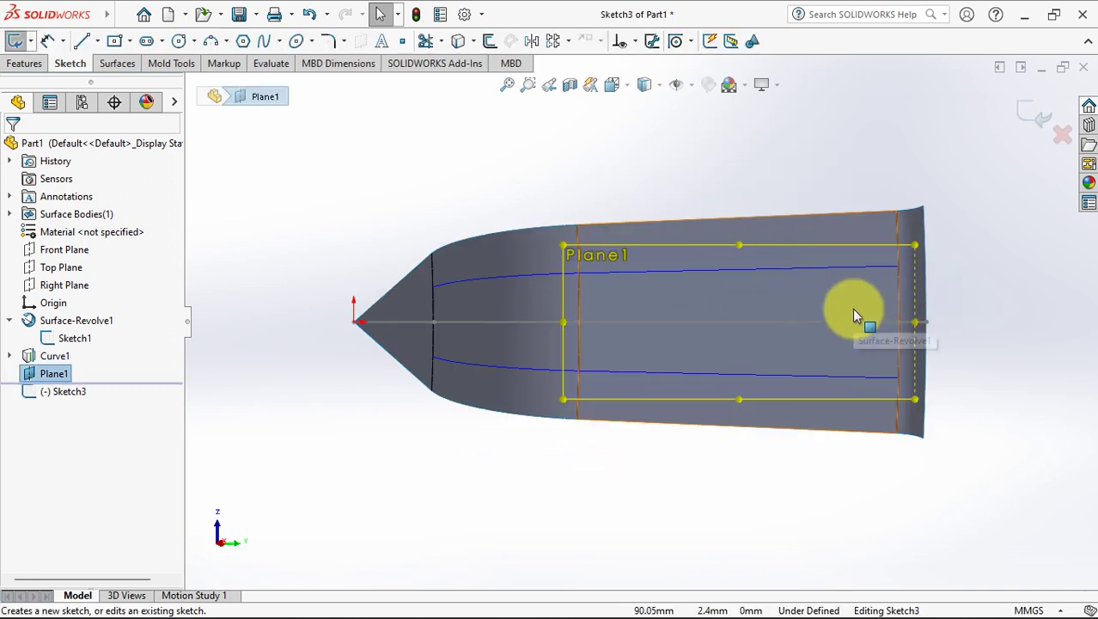
pyautogui.scroll(-2, 851, 301)
pyautogui.click(573, 162)
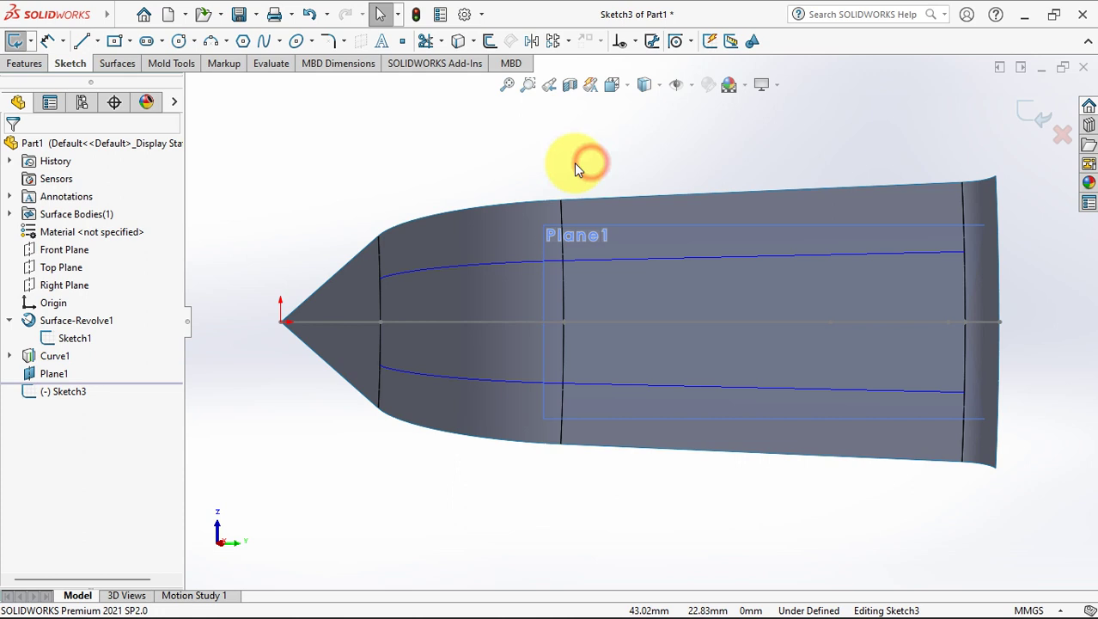
# Offset both projected curves 0.70 mm inward toward the segment's middle, with the offset geometry as construction lines
pyautogui.click(490, 43)
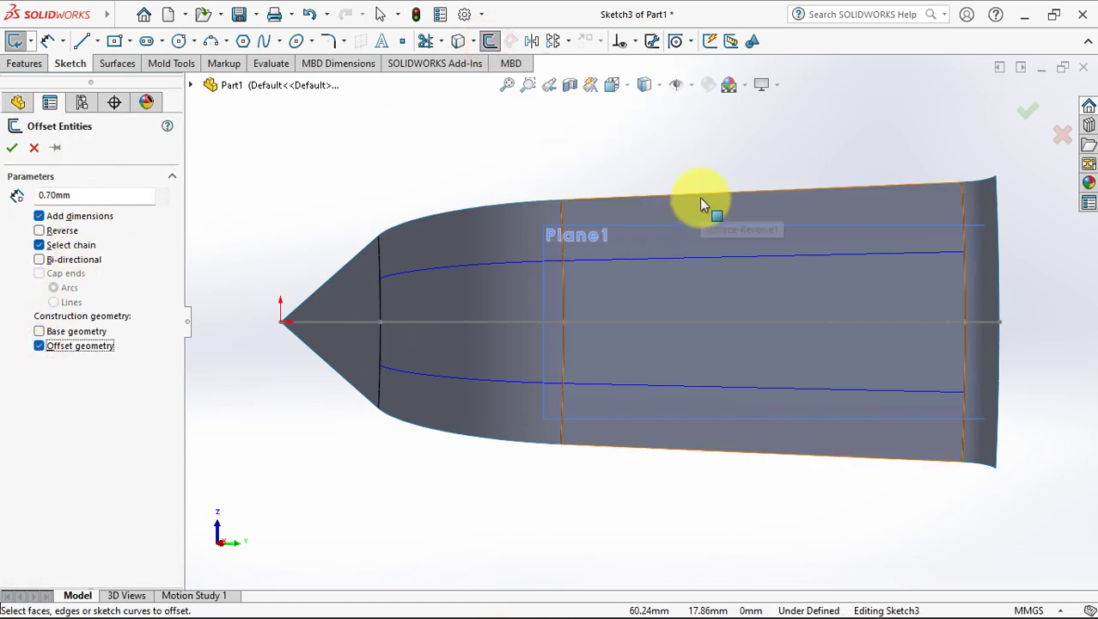
pyautogui.click(667, 257)
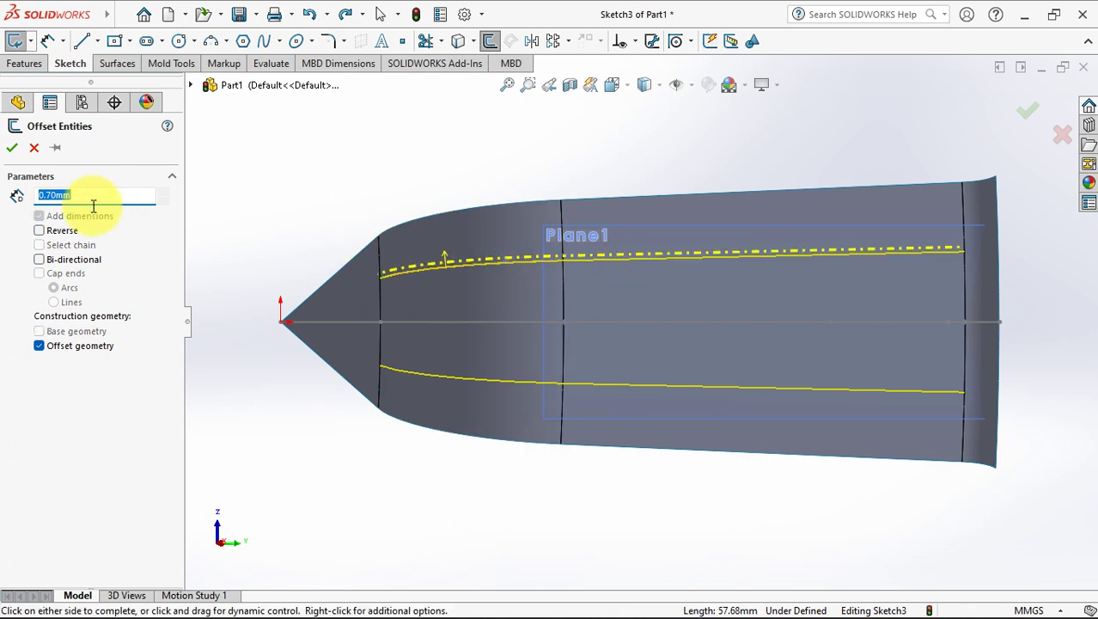
pyautogui.click(13, 149)
pyautogui.click(594, 383)
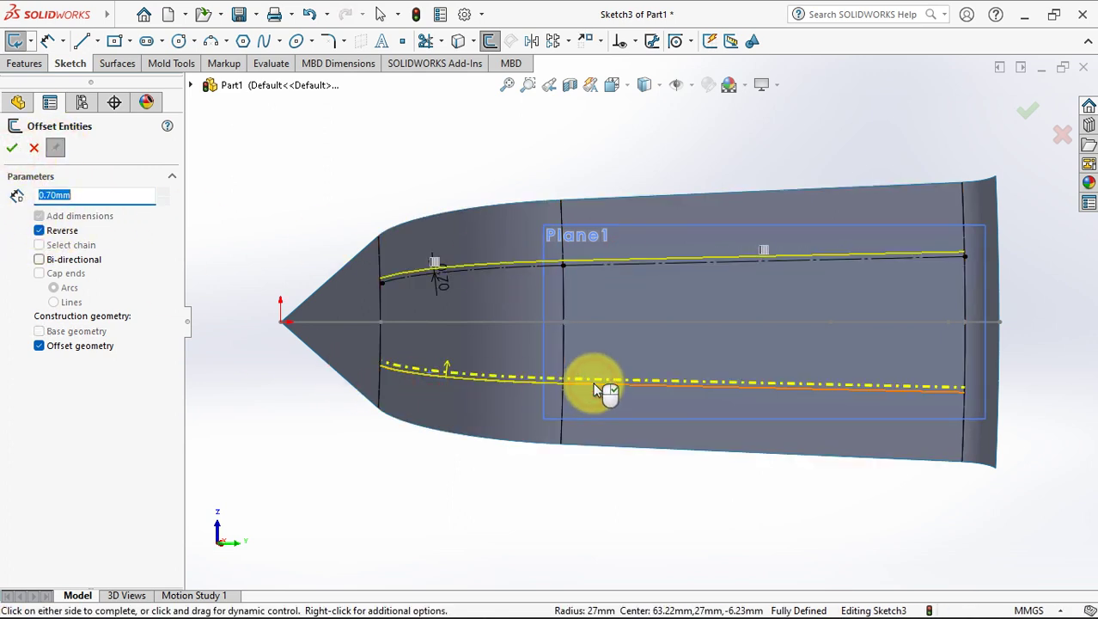
pyautogui.rightClick(594, 384)
pyautogui.click(1026, 122)
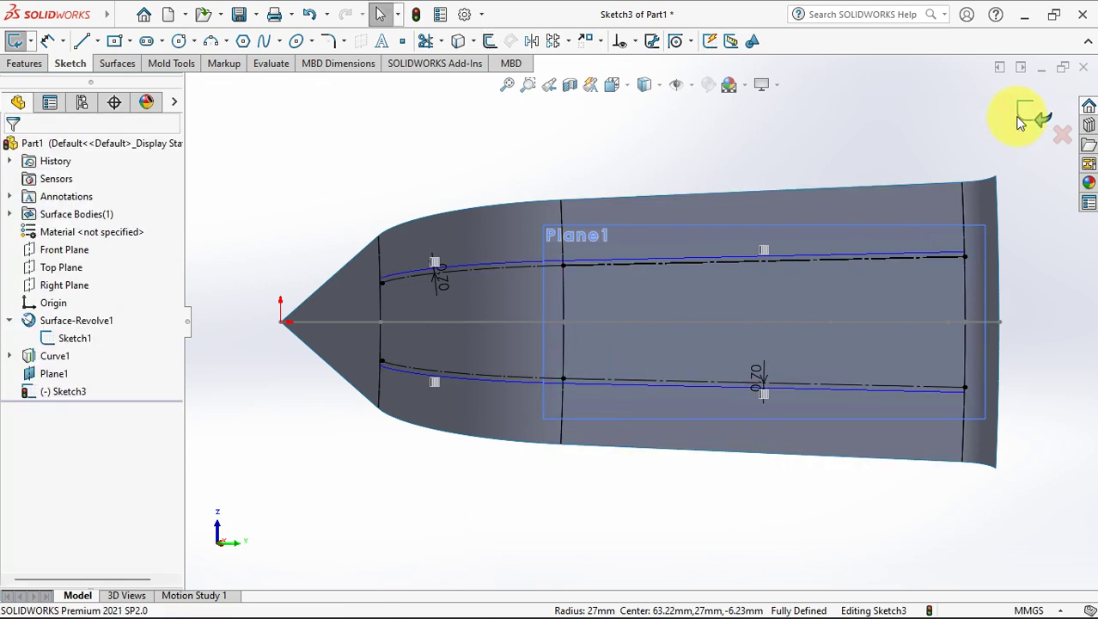
# Sketch two touching ellipses on the segment's centreline near the rim, with radii about 9.2 × 8.1 mm and 8.9 × 6.8 mm
pyautogui.click(311, 41)
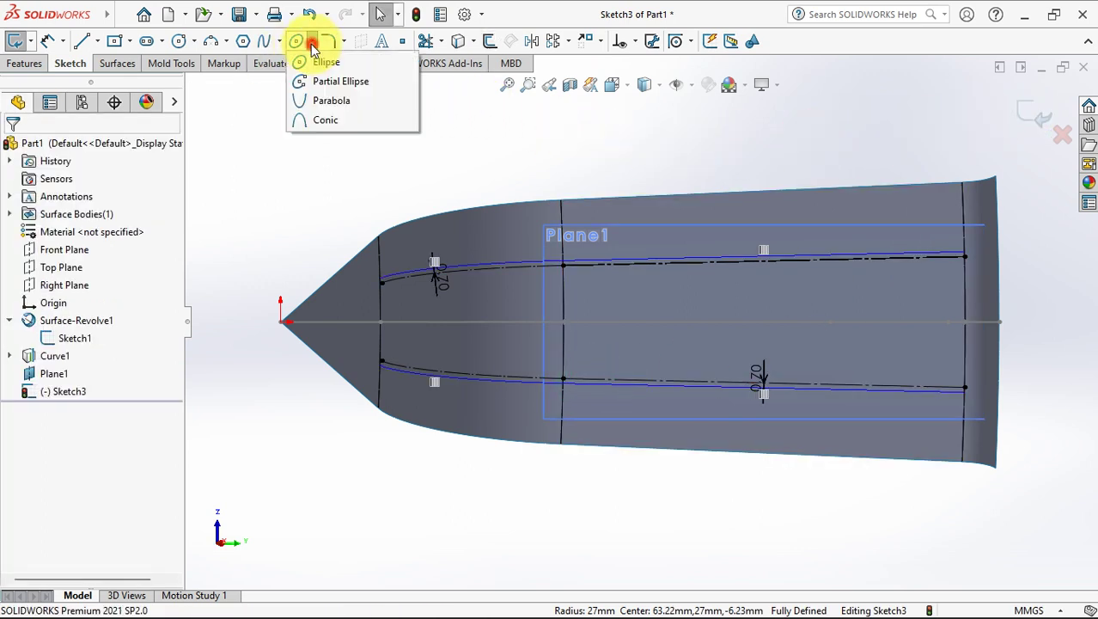
pyautogui.click(369, 65)
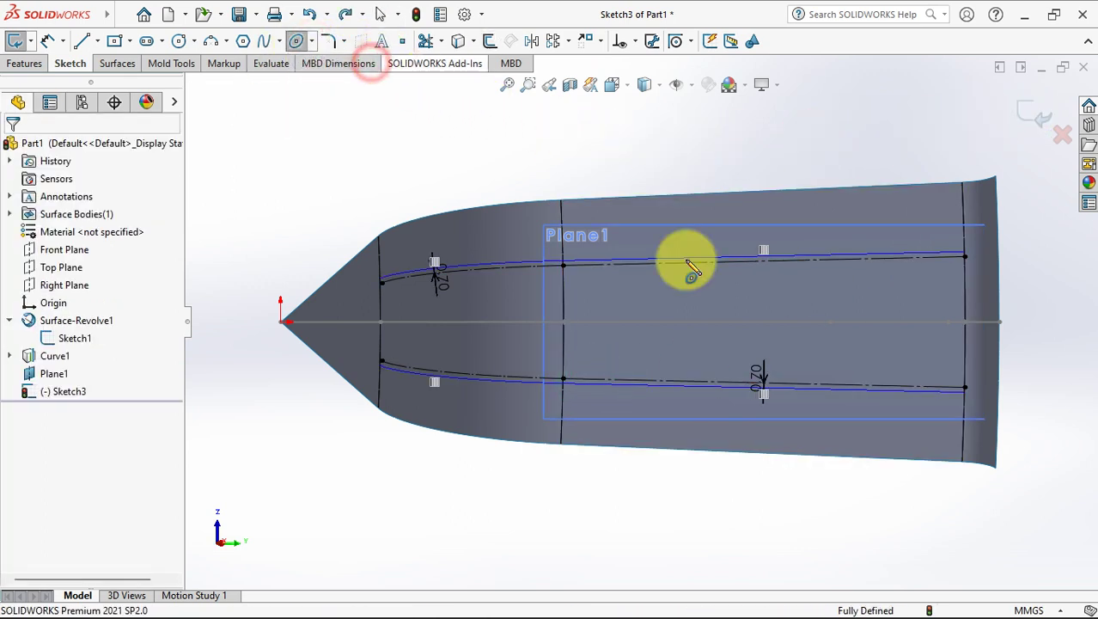
pyautogui.click(919, 321)
pyautogui.click(976, 321)
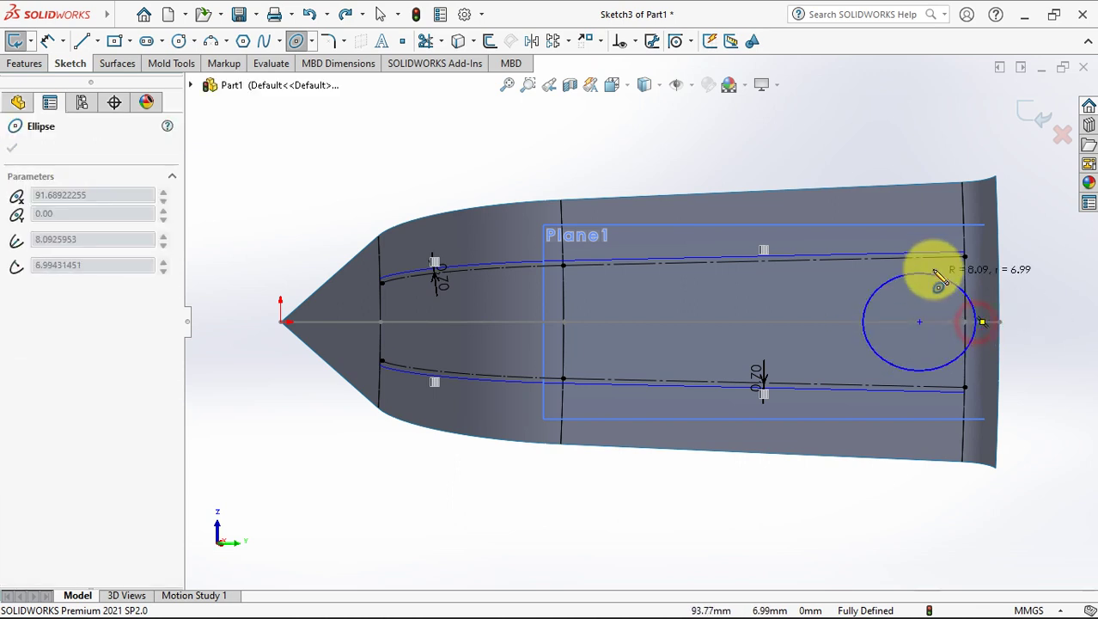
pyautogui.click(924, 261)
pyautogui.click(815, 322)
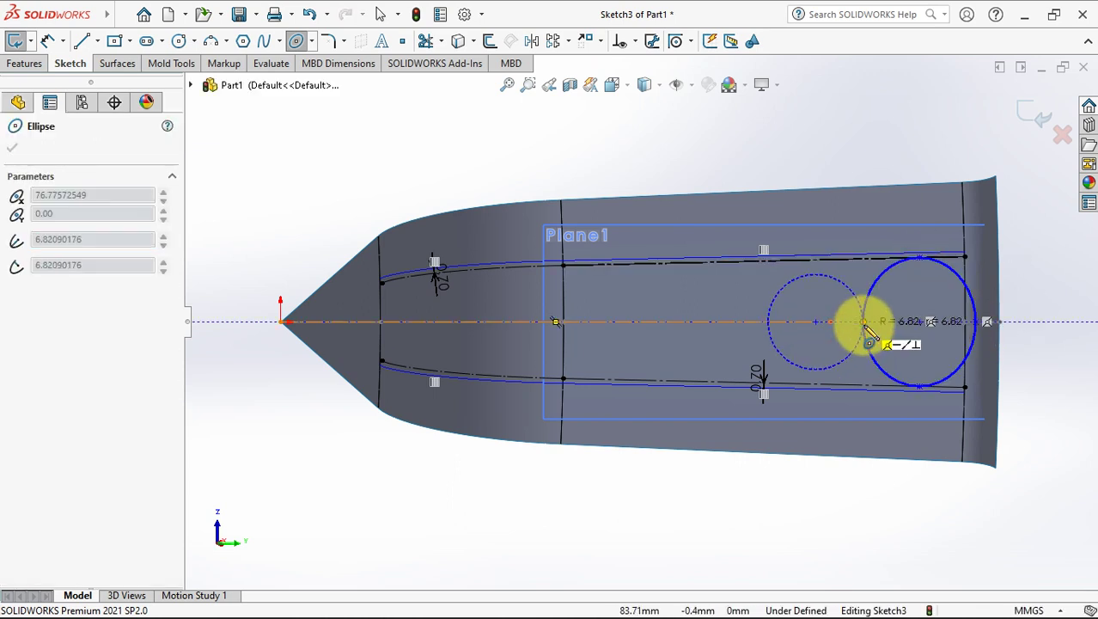
pyautogui.click(863, 321)
pyautogui.click(822, 266)
# Add a third and a fourth ellipse on the centreline, each touching the previous one, the fourth with radii about 8.3 × 7.1 mm
pyautogui.click(720, 321)
pyautogui.click(767, 321)
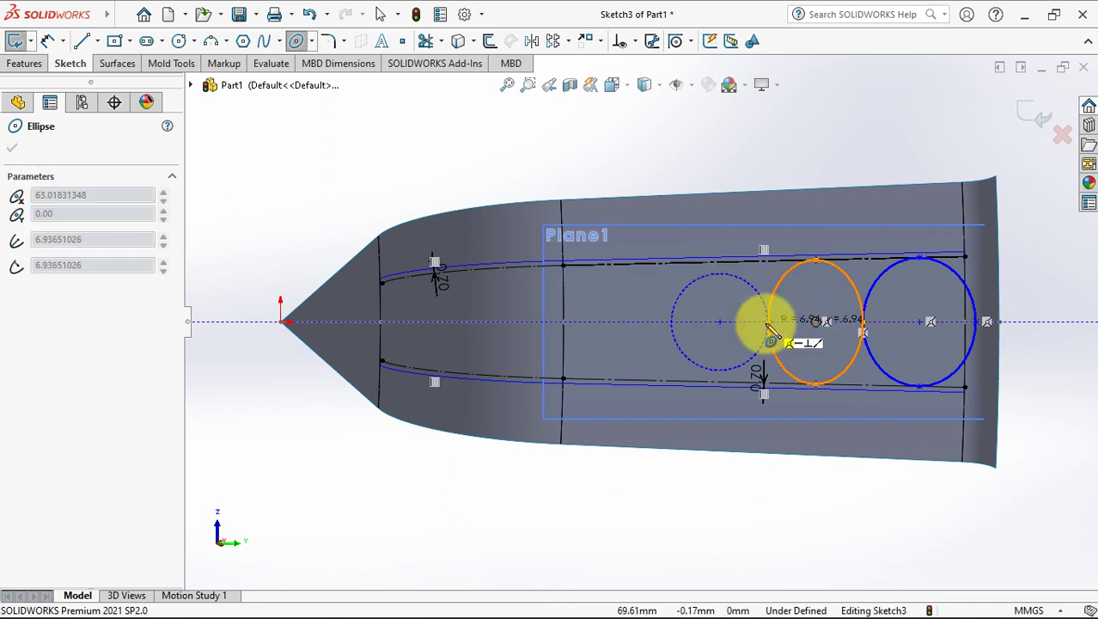
pyautogui.click(714, 266)
pyautogui.click(622, 322)
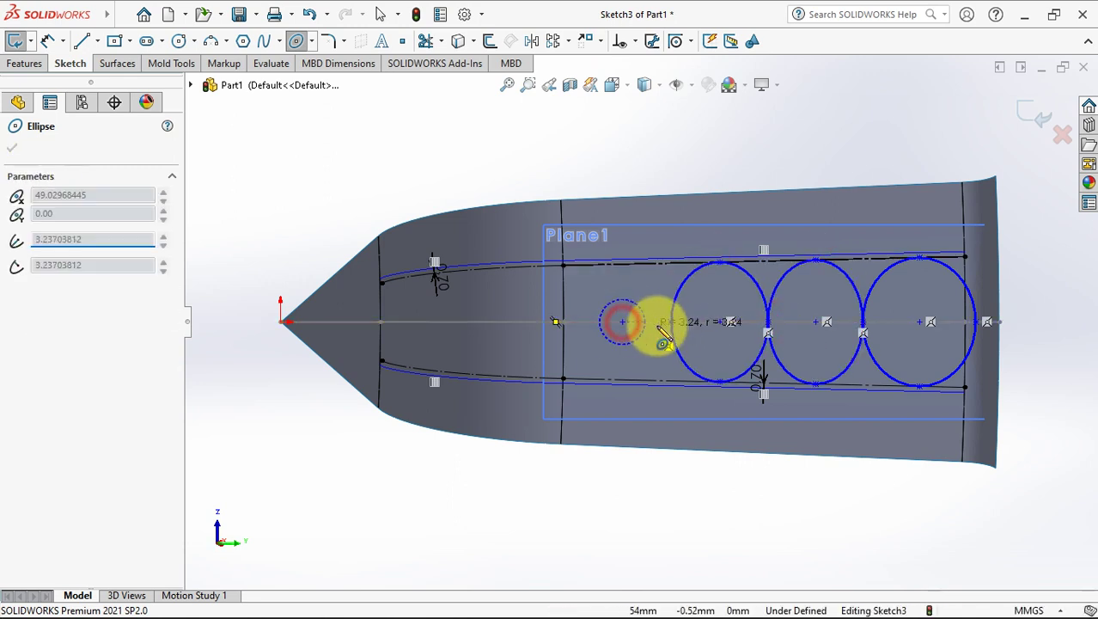
pyautogui.click(671, 322)
pyautogui.click(622, 260)
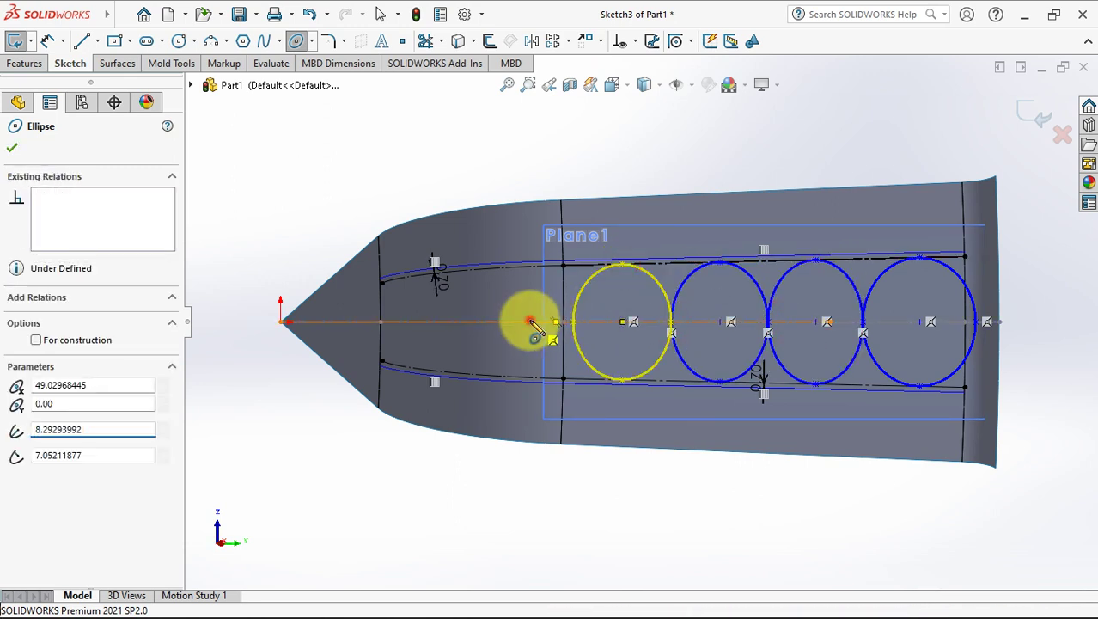
# Add a fifth ellipse with radii about 8 × 6.2 mm on the centreline, touching the fourth, and finish the Ellipse tool
pyautogui.click(530, 322)
pyautogui.click(571, 323)
pyautogui.click(537, 269)
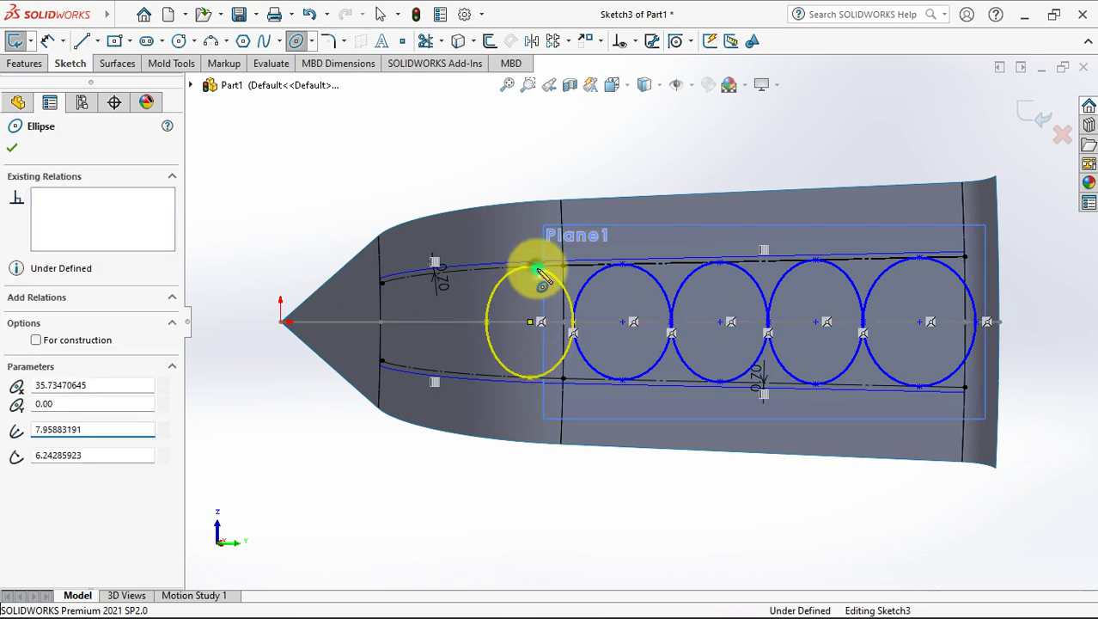
pyautogui.rightClick(536, 262)
pyautogui.click(566, 287)
pyautogui.click(562, 140)
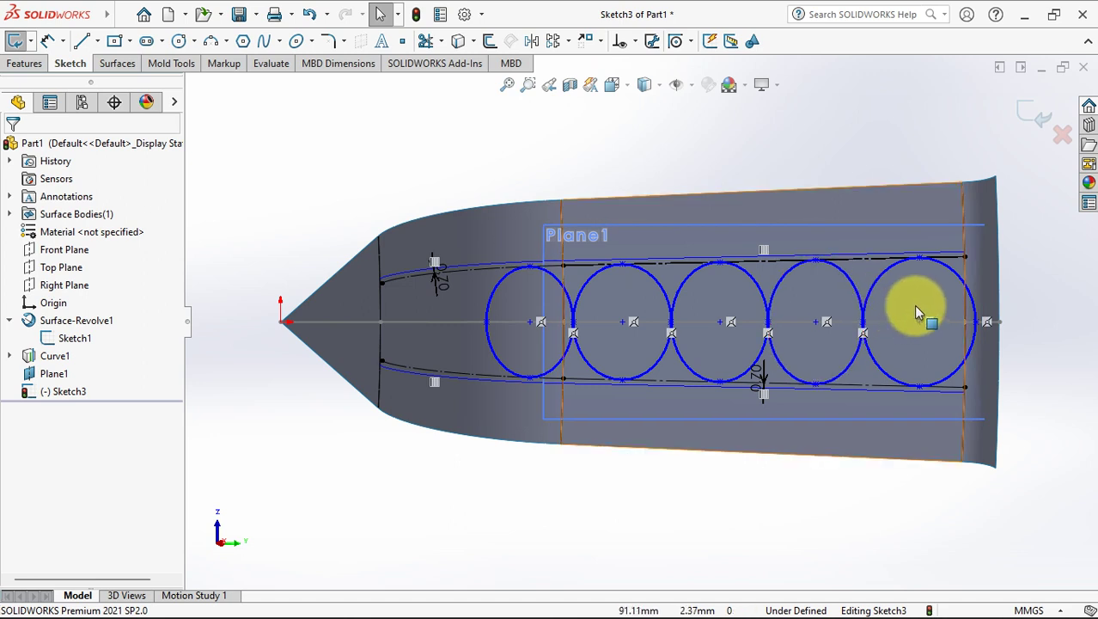
# Make the three ellipses nearest the rim tangent to the upper straight offset construction line
pyautogui.click(951, 276)
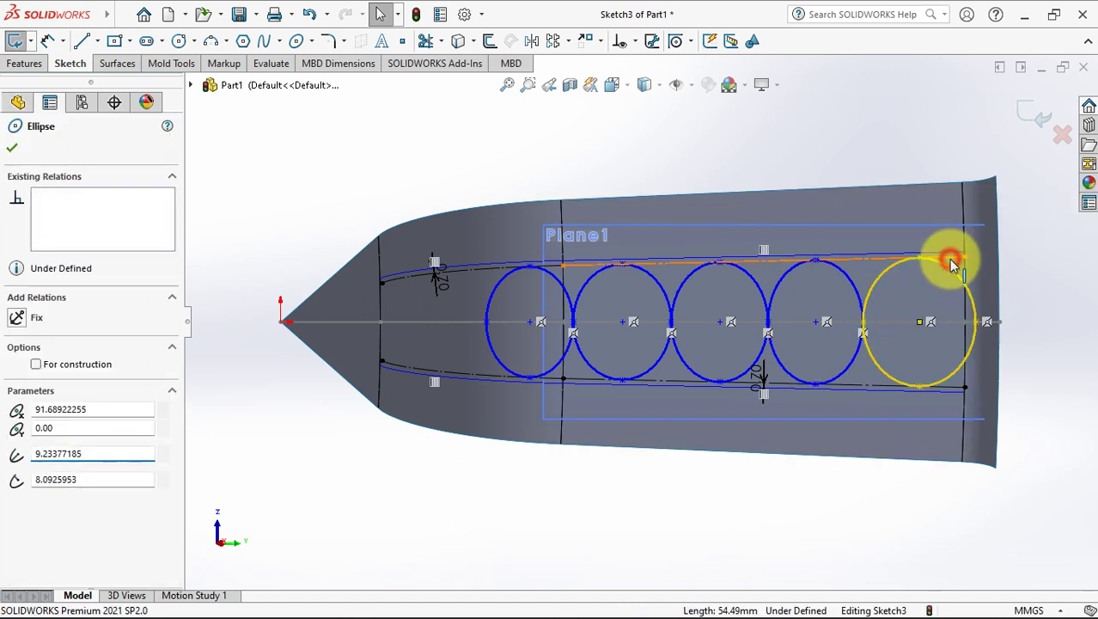
pyautogui.keyDown('ctrl'); pyautogui.click(951, 256); pyautogui.keyUp('ctrl')
pyautogui.click(882, 190)
pyautogui.click(847, 264)
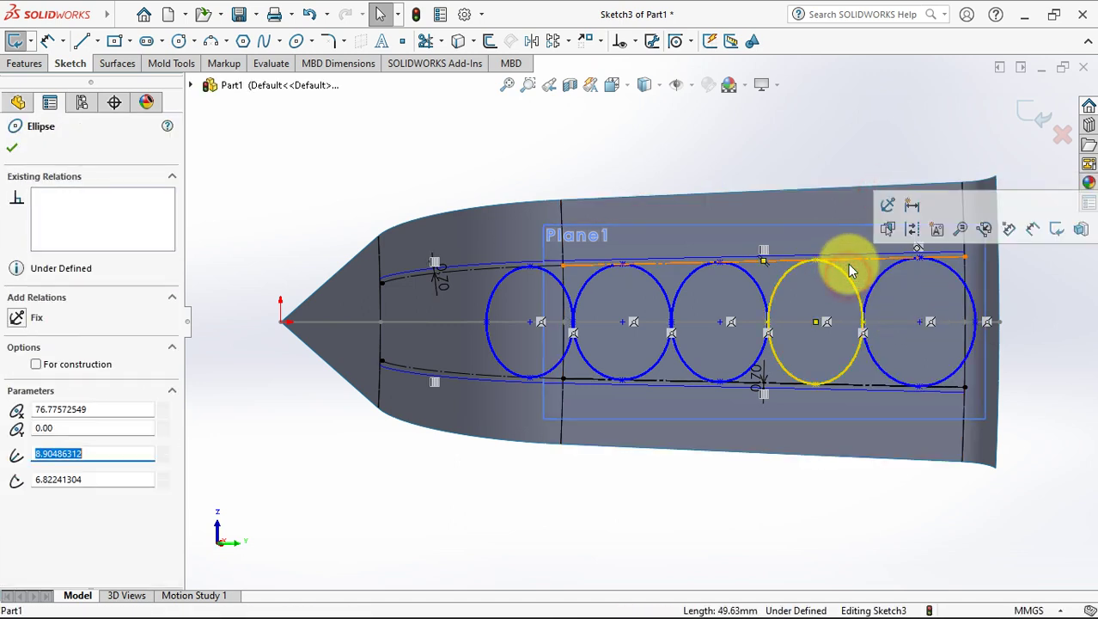
pyautogui.keyDown('ctrl'); pyautogui.click(847, 260); pyautogui.keyUp('ctrl')
pyautogui.click(885, 191)
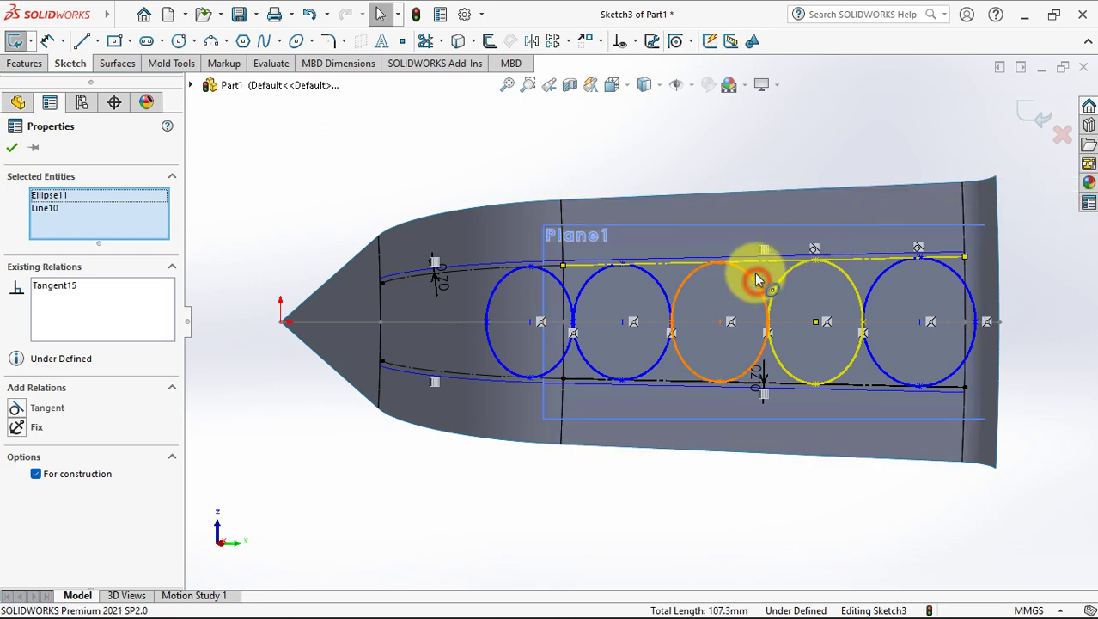
pyautogui.click(756, 270)
pyautogui.keyDown('ctrl'); pyautogui.click(756, 263); pyautogui.keyUp('ctrl')
pyautogui.click(801, 192)
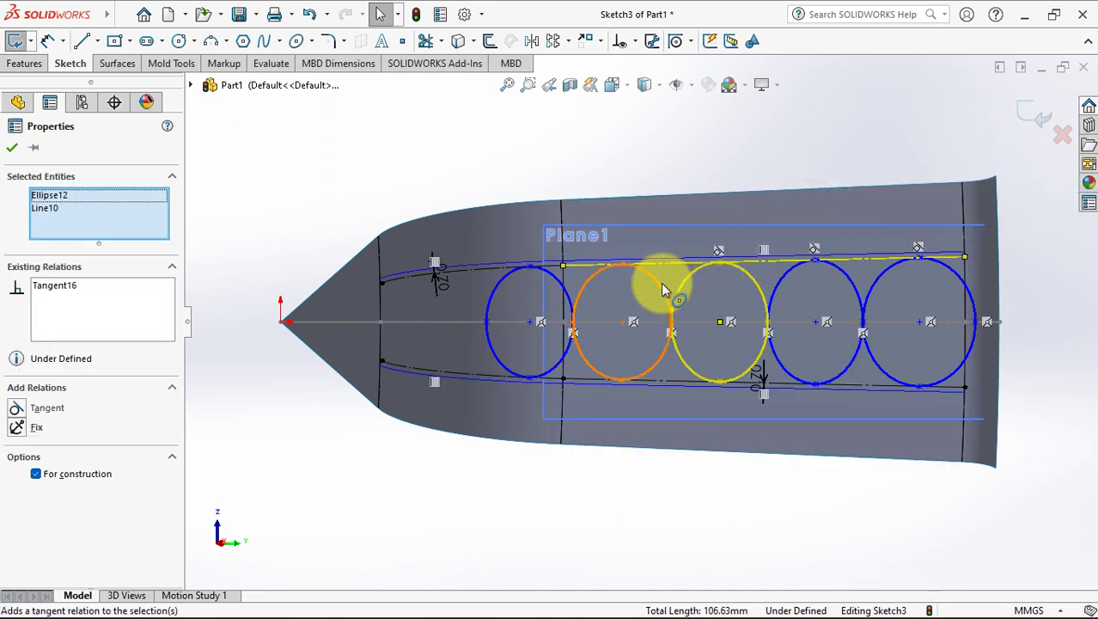
# Make the fourth ellipse tangent to the upper straight construction line and the fifth tangent to the upper offset spline
pyautogui.click(662, 279)
pyautogui.keyDown('ctrl'); pyautogui.click(663, 266); pyautogui.keyUp('ctrl')
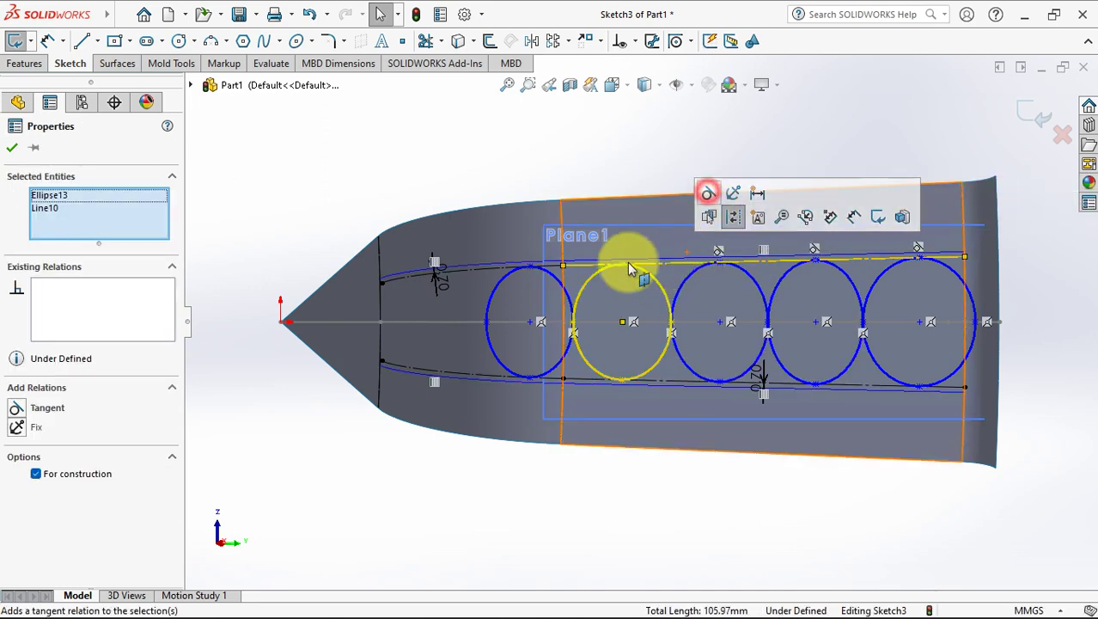
pyautogui.click(708, 189)
pyautogui.click(503, 276)
pyautogui.keyDown('ctrl'); pyautogui.click(484, 272); pyautogui.keyUp('ctrl')
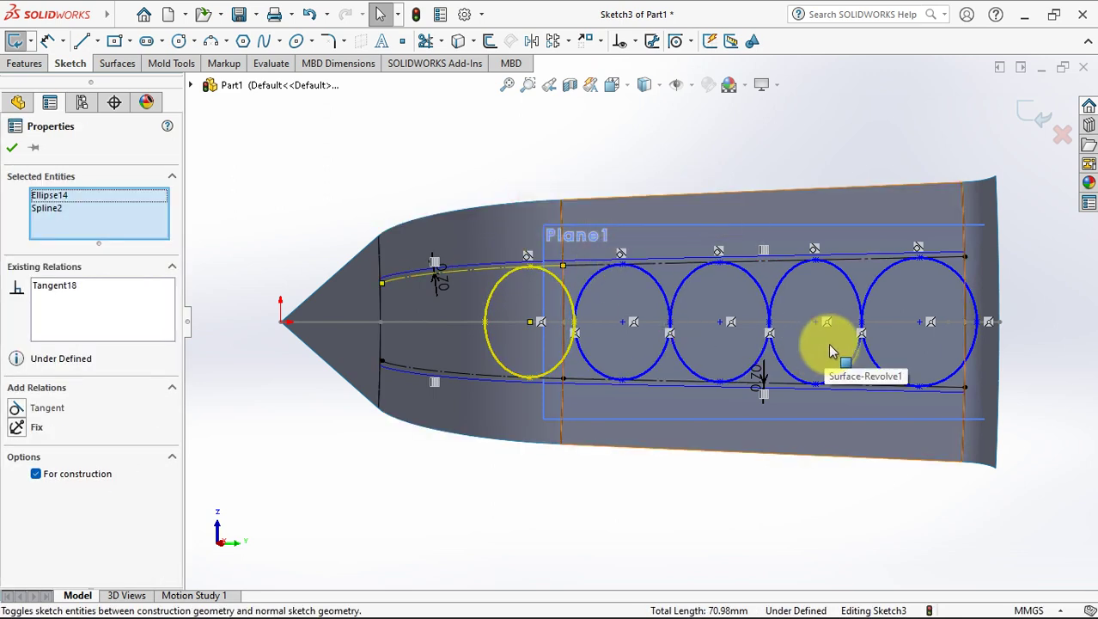
# Make the two ellipses nearest the rim tangent to each other
pyautogui.click(863, 287)
pyautogui.keyDown('ctrl'); pyautogui.click(856, 287); pyautogui.keyUp('ctrl')
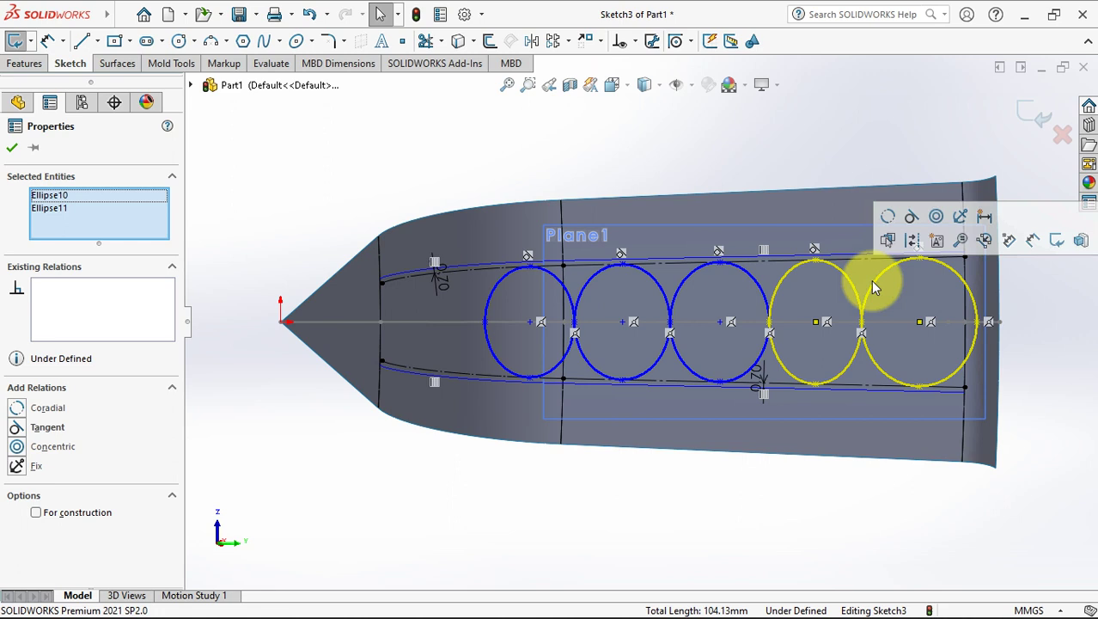
pyautogui.click(911, 217)
pyautogui.click(10, 149)
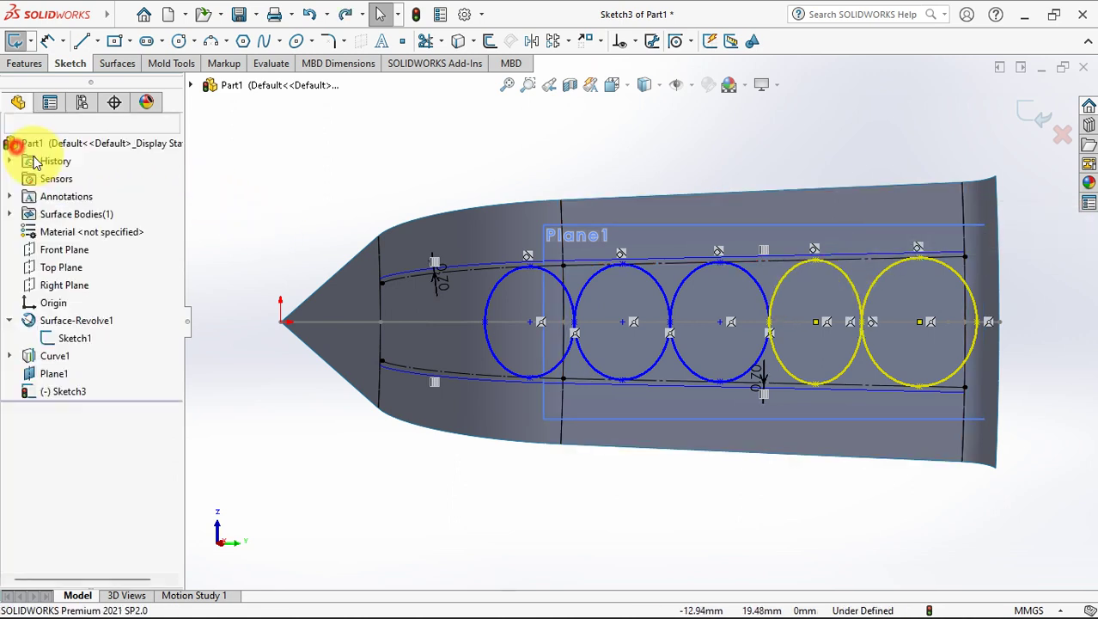
# Add a vertical relation between the upper axis point and the centre of the ellipse nearest the rim
pyautogui.click(293, 195)
pyautogui.click(918, 256)
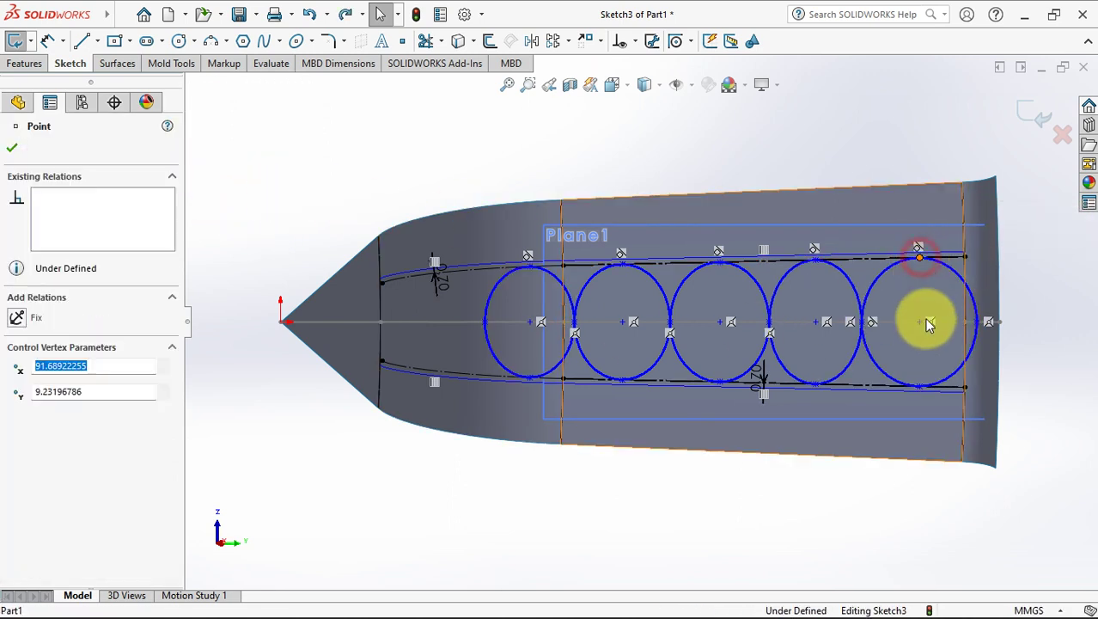
pyautogui.keyDown('ctrl'); pyautogui.click(918, 325); pyautogui.keyUp('ctrl')
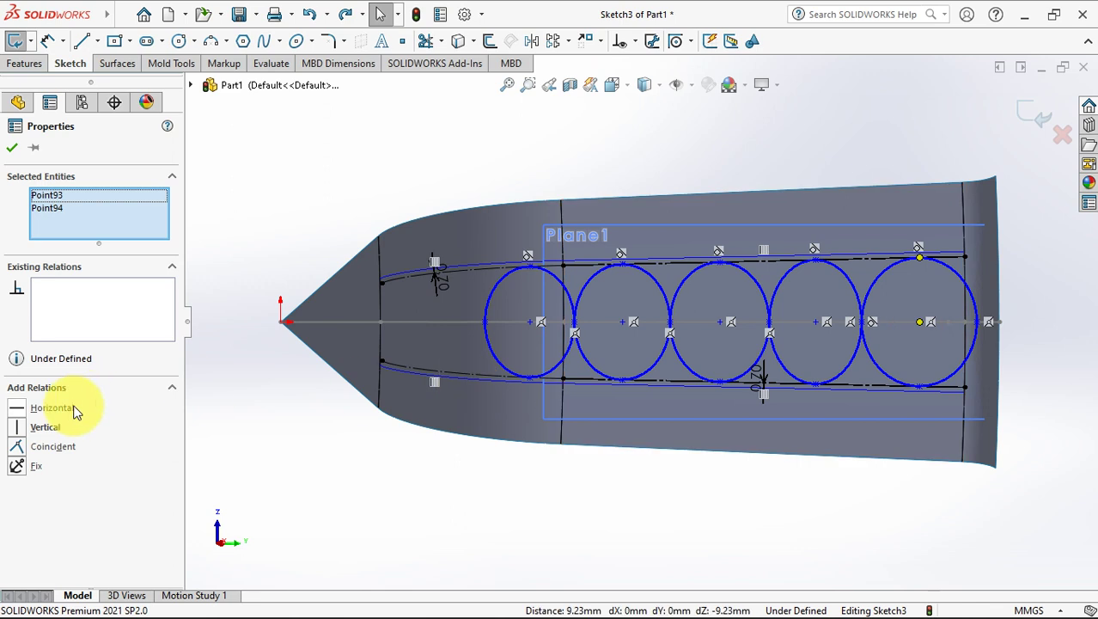
pyautogui.click(12, 147)
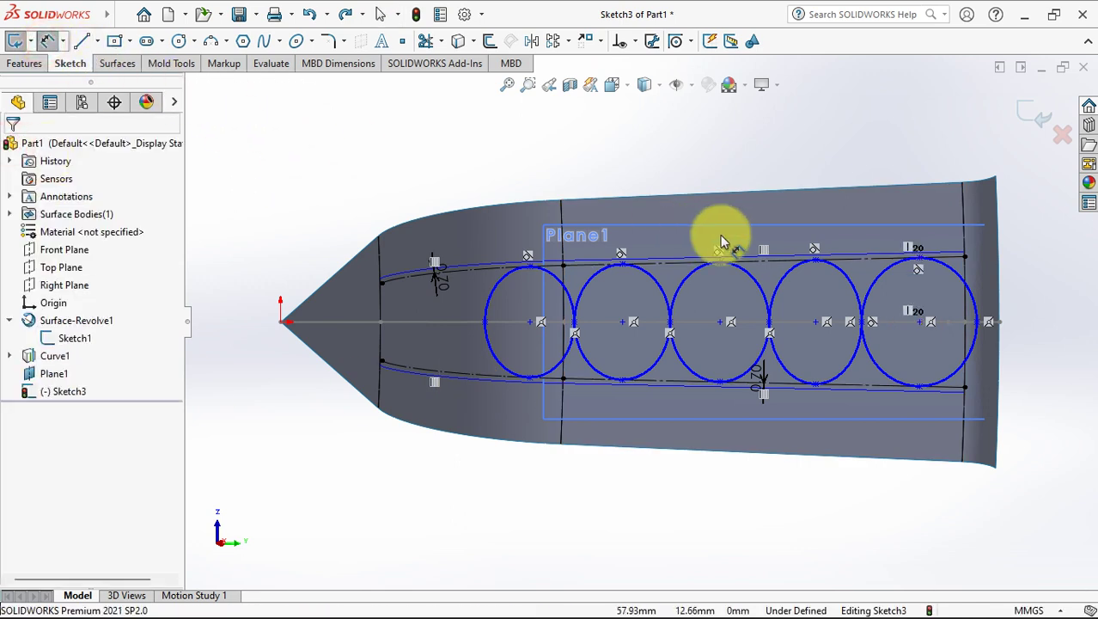
# Dimension the gap between the outer end point of the rim-side ellipse and the rim corner as 2 mm
pyautogui.click(977, 321)
pyautogui.click(996, 179)
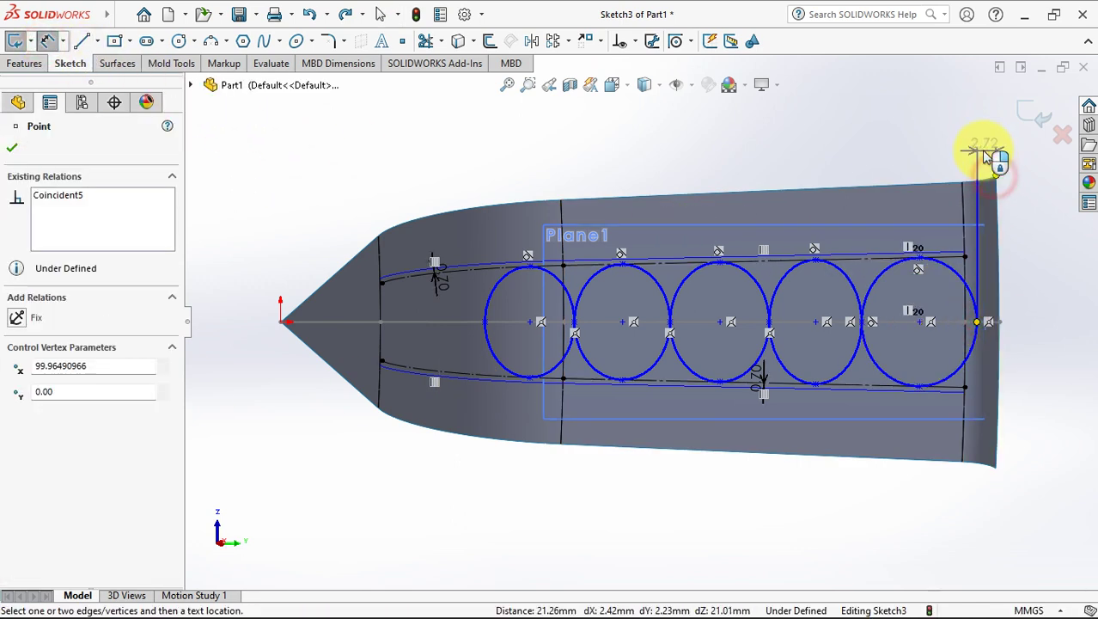
pyautogui.click(980, 149)
pyautogui.write('2')
pyautogui.click(913, 129)
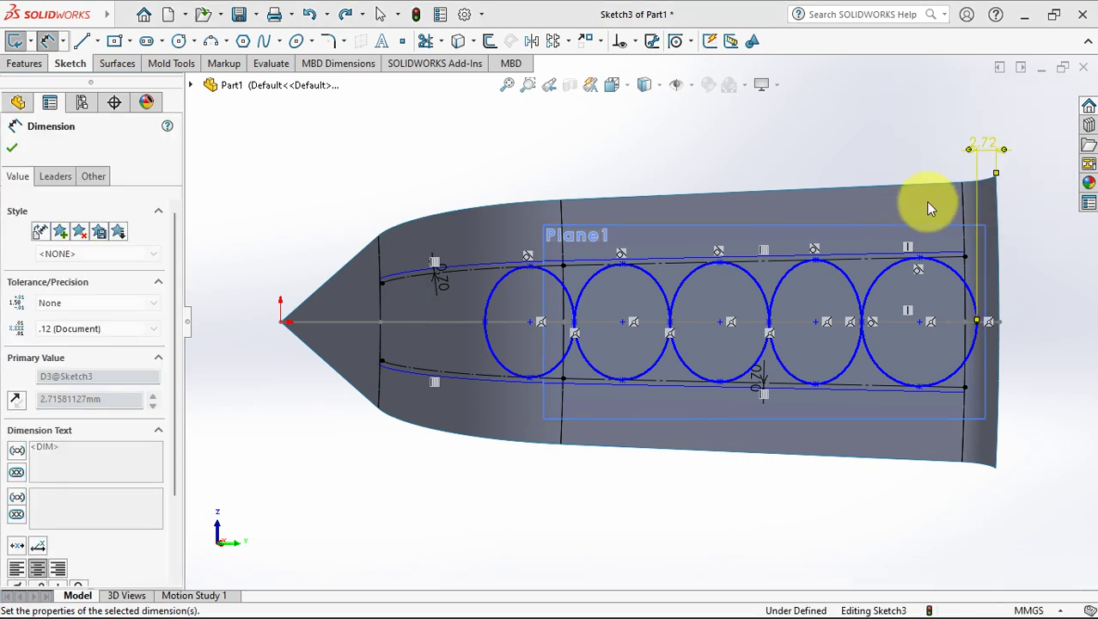
# Dimension the rim-side ellipse's length along the centreline as 14 mm between its two end points
pyautogui.click(863, 322)
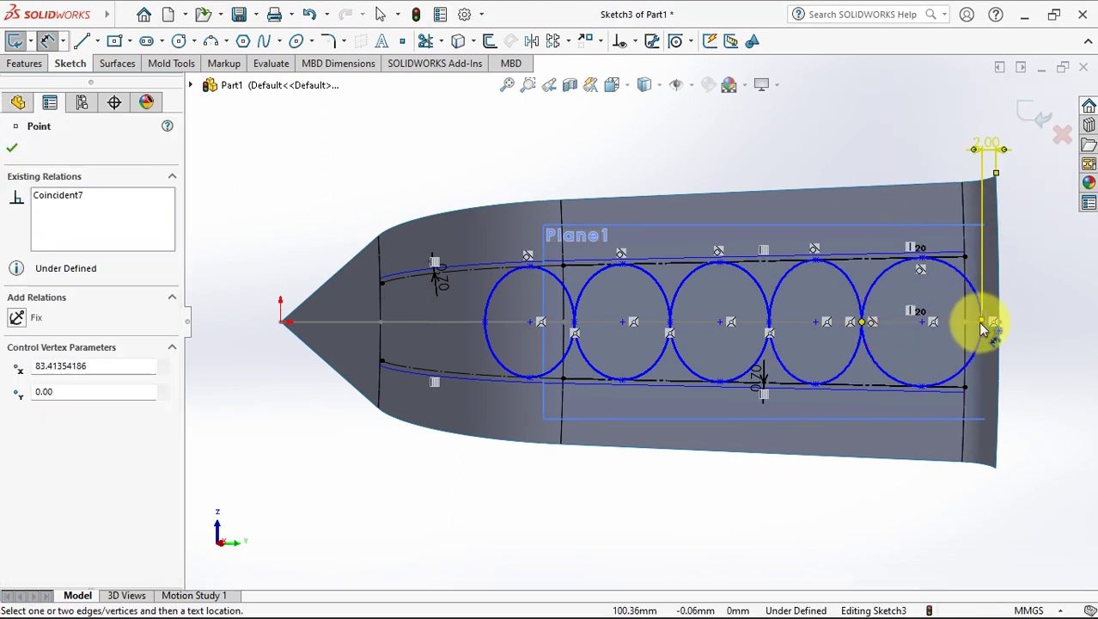
pyautogui.click(981, 321)
pyautogui.click(921, 156)
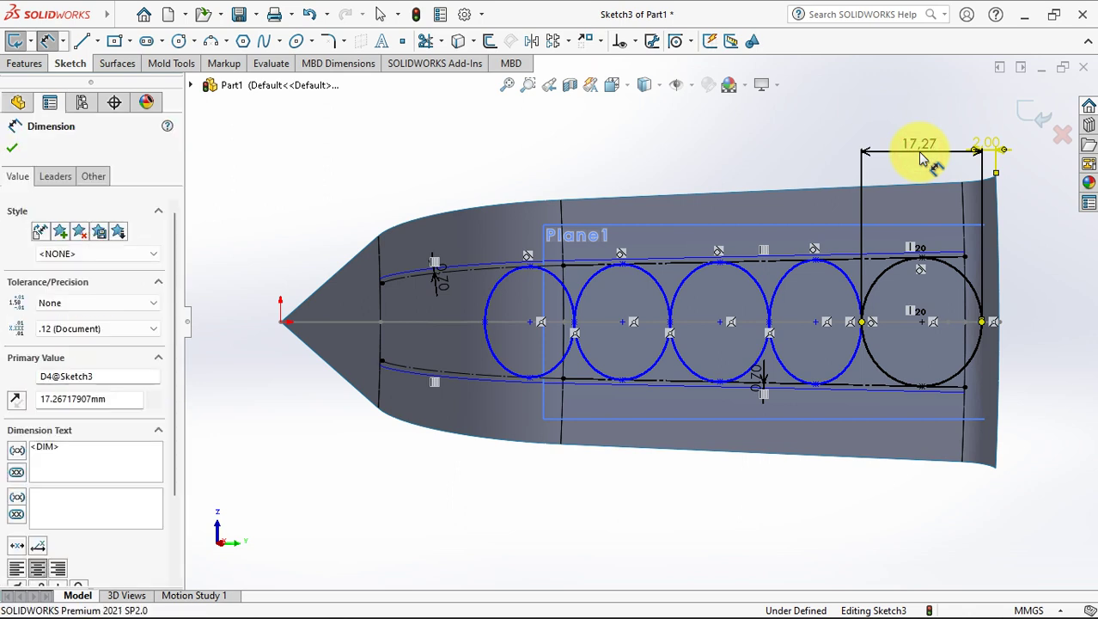
pyautogui.write('14')
pyautogui.click(853, 135)
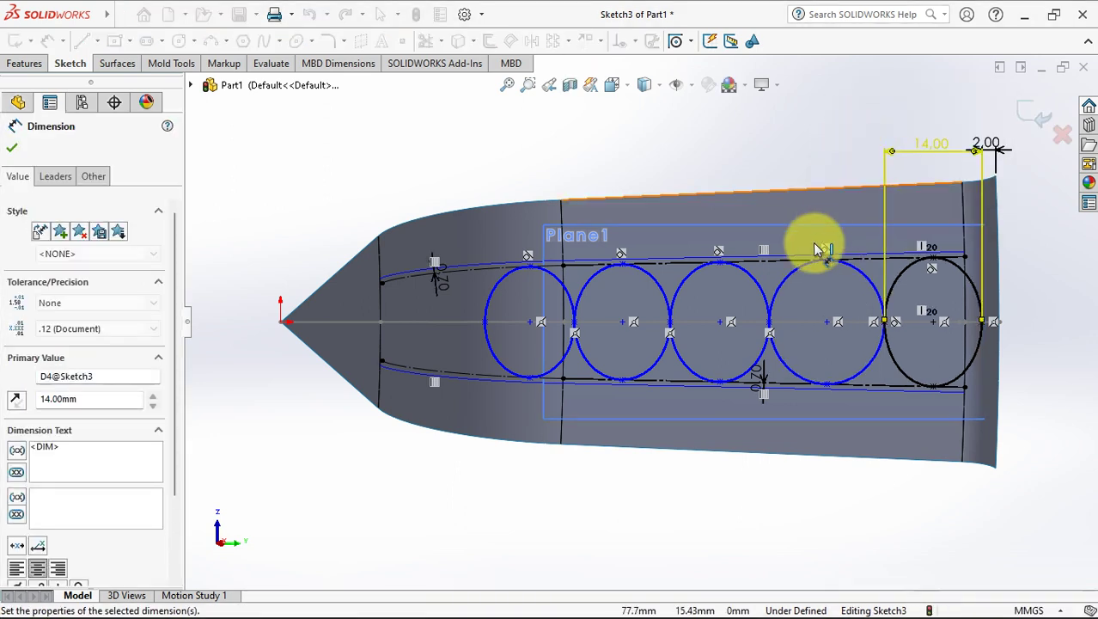
# Set the length of the second ellipse from the rim to 14 mm with a dimension between its end points
pyautogui.click(770, 322)
pyautogui.click(884, 322)
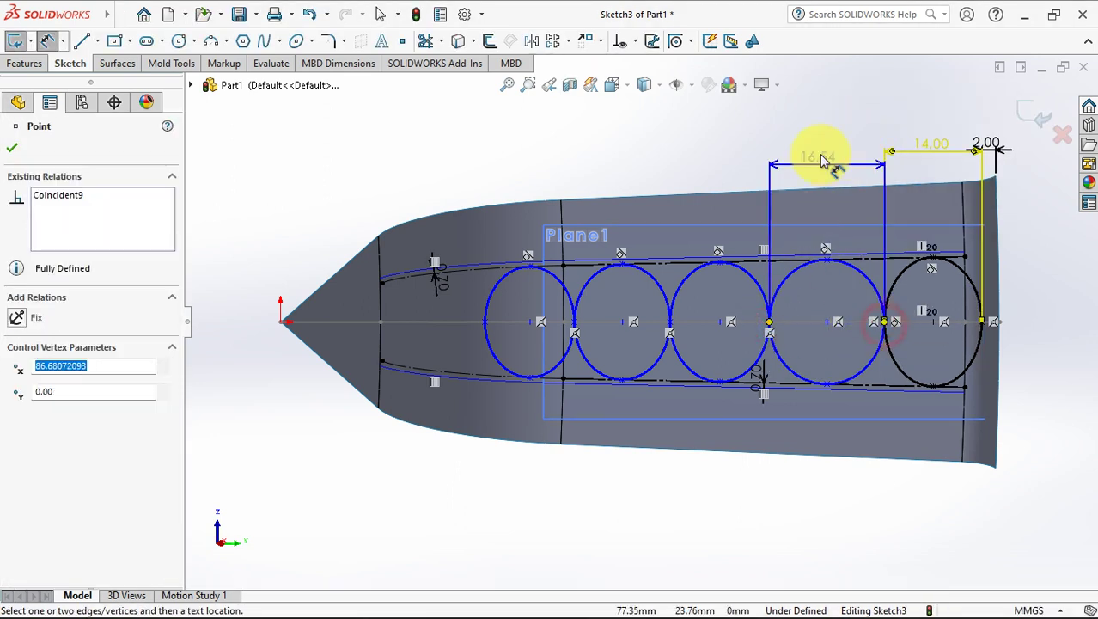
pyautogui.click(824, 152)
pyautogui.write('14')
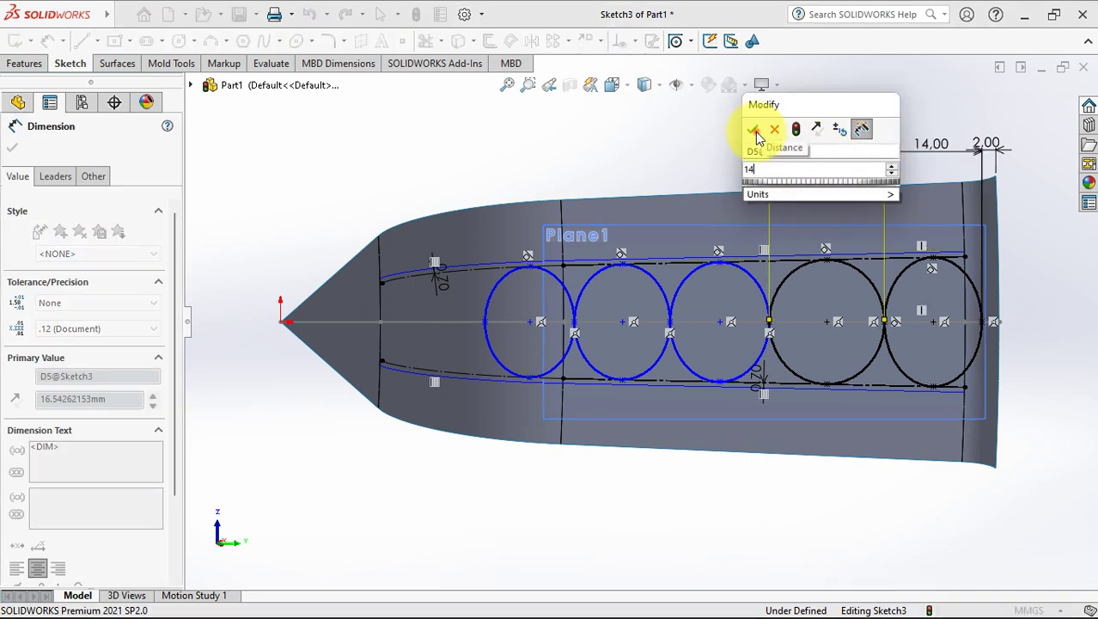
pyautogui.click(755, 130)
# Dimension the third ellipse from the rim as 14 mm long along the centreline
pyautogui.click(652, 323)
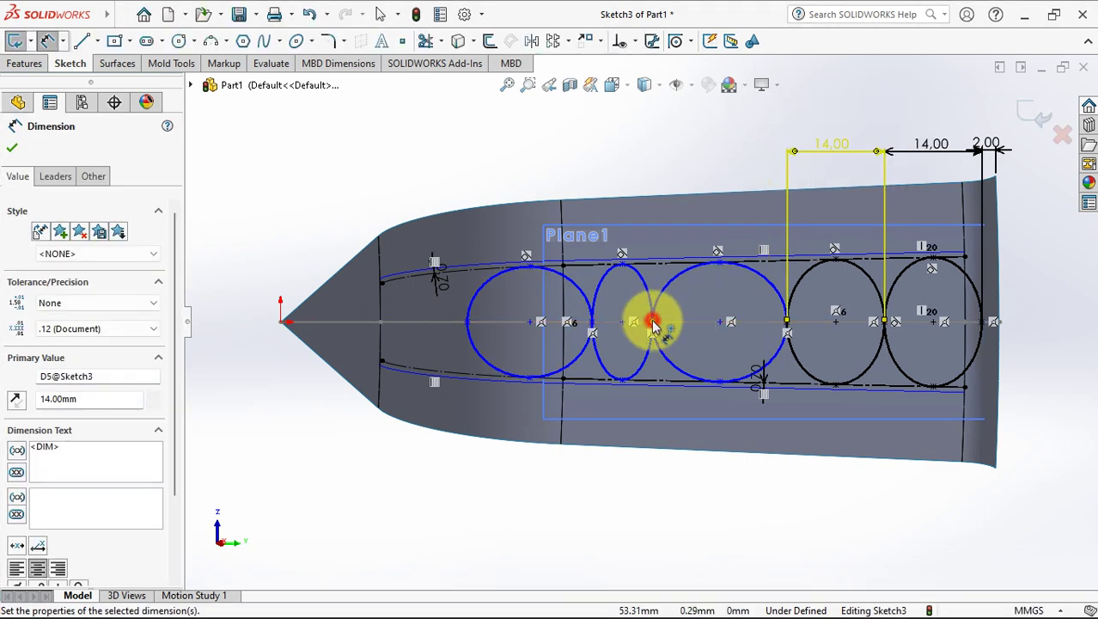
pyautogui.click(786, 323)
pyautogui.click(729, 155)
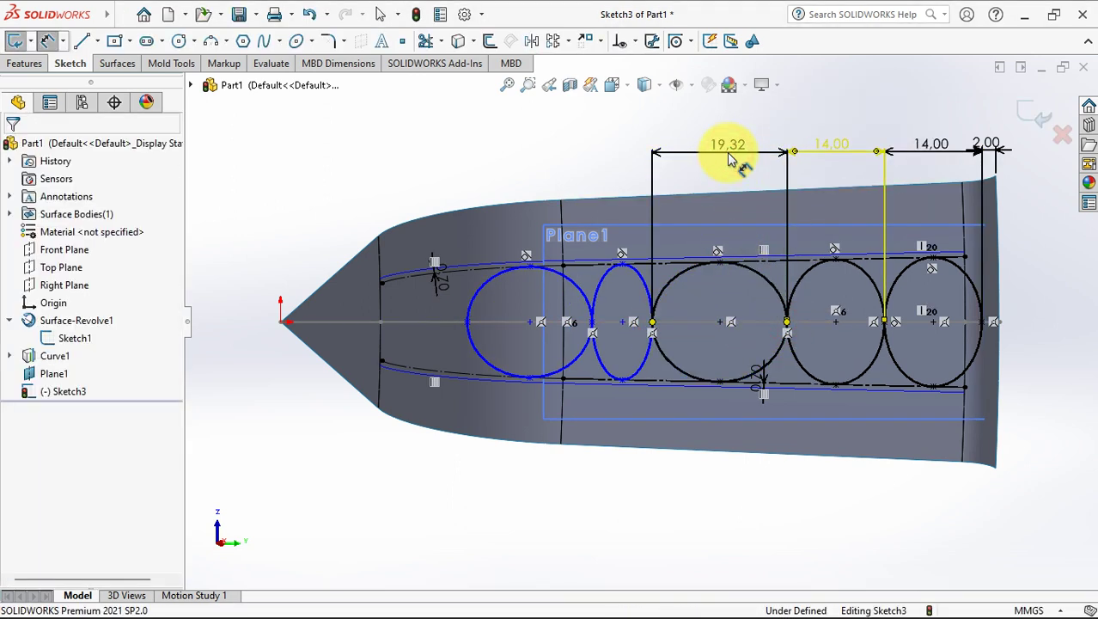
pyautogui.click(660, 131)
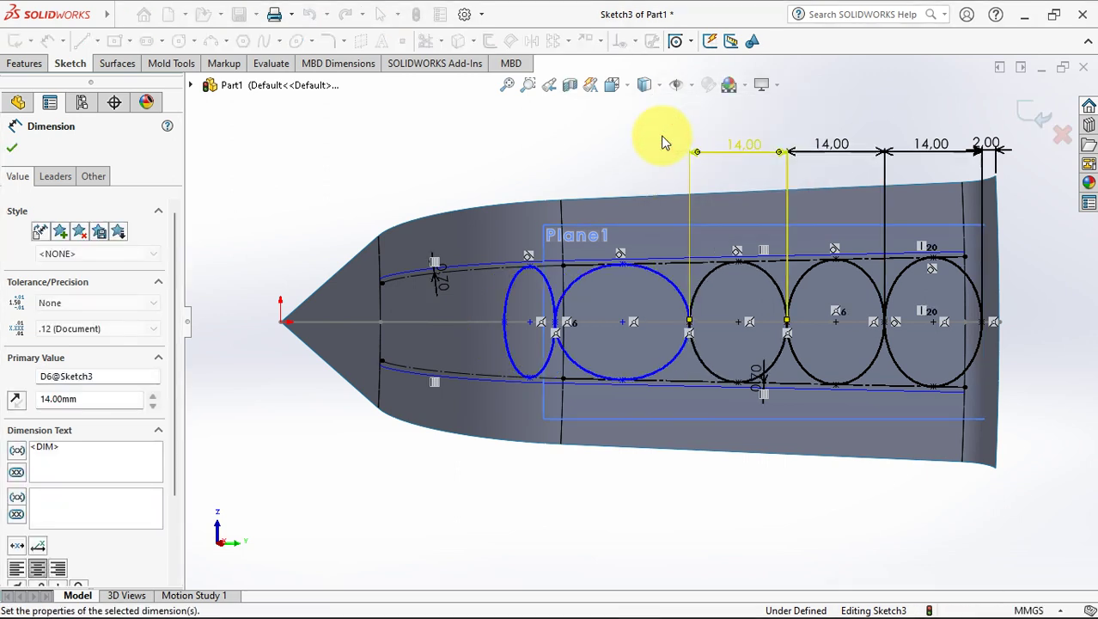
# Dimension the fourth ellipse from the rim as 14 mm long between its centreline end points
pyautogui.click(555, 322)
pyautogui.click(690, 323)
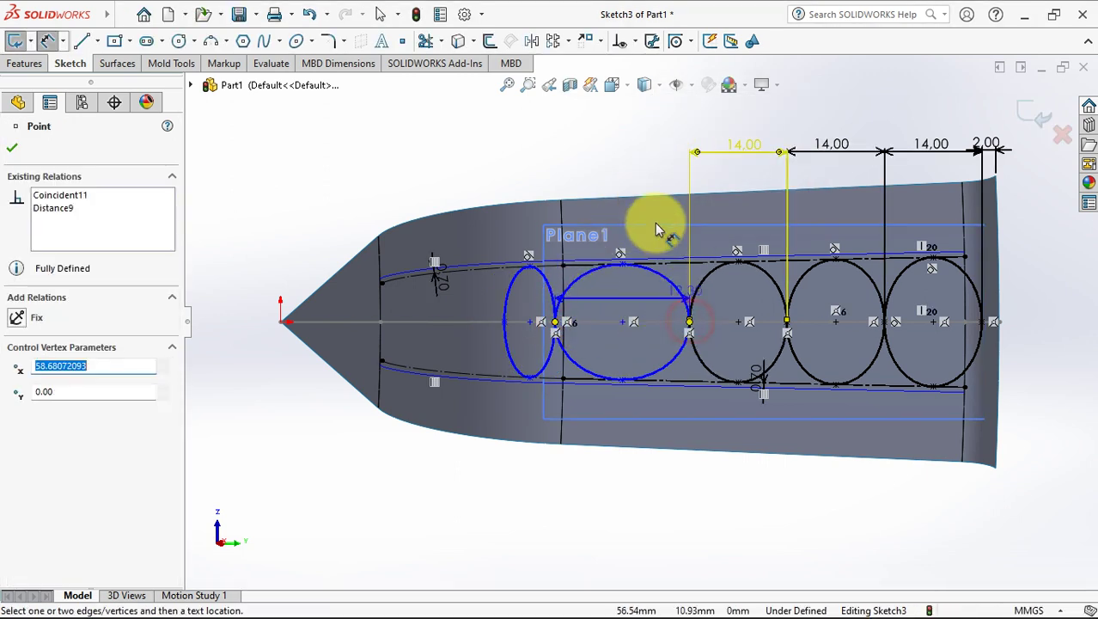
pyautogui.click(619, 153)
pyautogui.write('14')
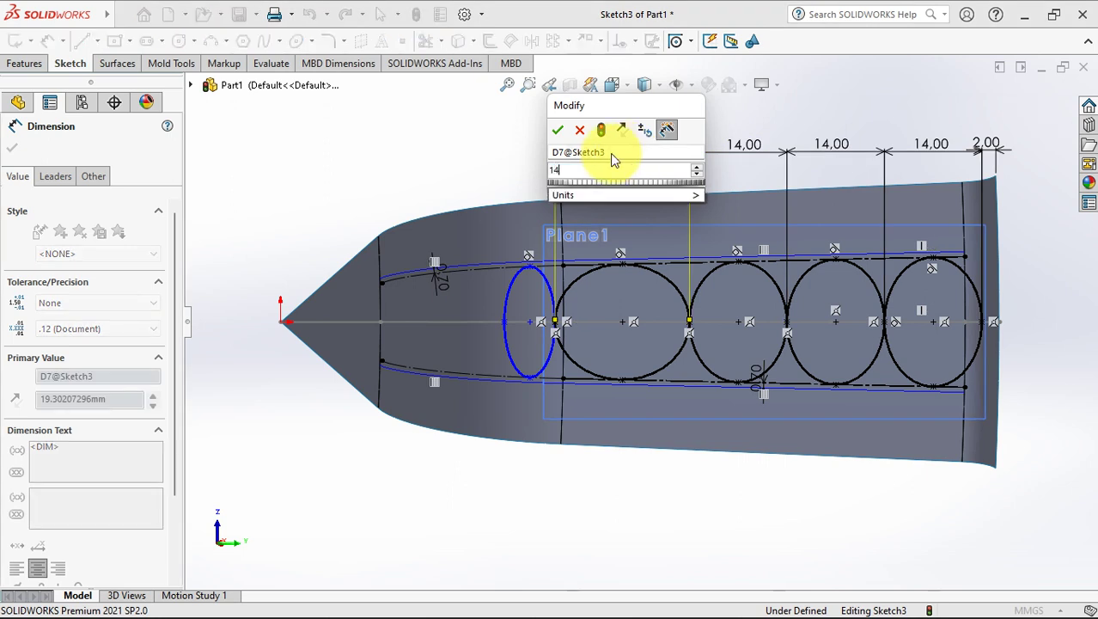
pyautogui.click(558, 129)
# Dimension the fifth ellipse, farthest from the rim, as 14 mm long along the centreline
pyautogui.click(468, 322)
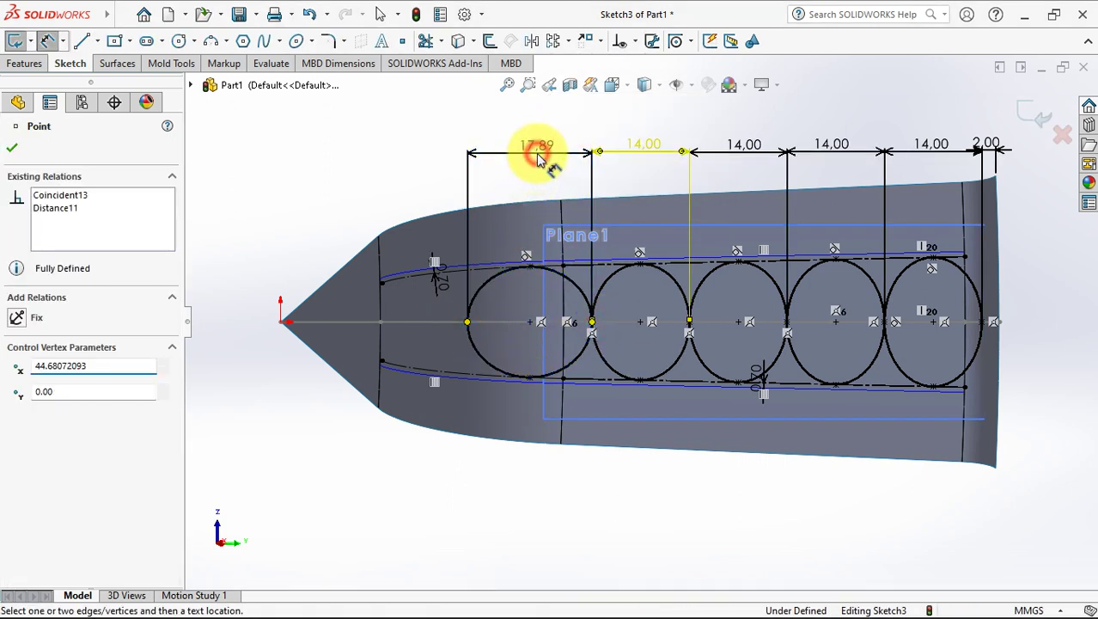
pyautogui.click(539, 153)
pyautogui.write('14')
pyautogui.click(469, 132)
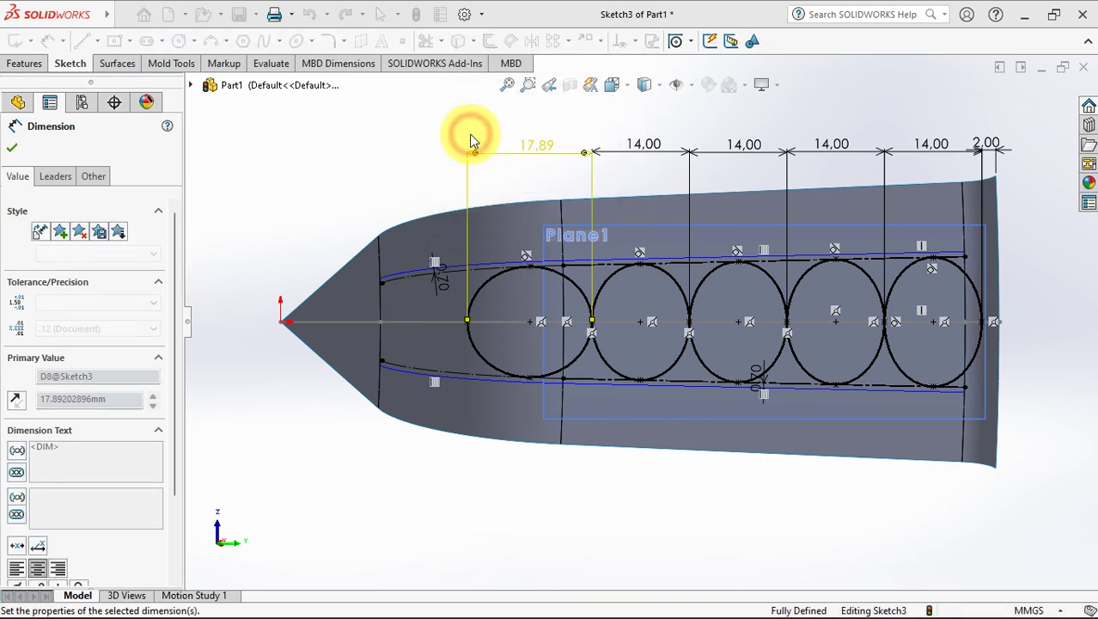
pyautogui.press('f')
pyautogui.moveTo(444, 153); pyautogui.dragTo(514, 208, button='middle')
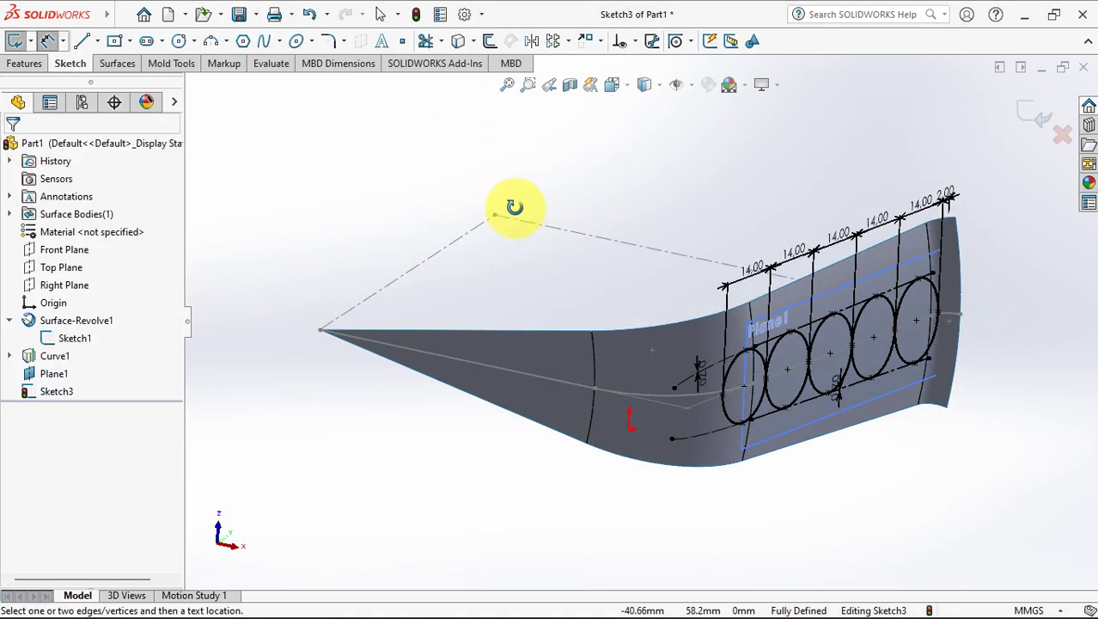
# Close the ellipse sketch and convert its first, third and fifth ellipses from the rim into a new sketch on Plane1
pyautogui.click(1024, 113)
pyautogui.moveTo(922, 162)
pyautogui.mouseDown(button='middle')
pyautogui.moveTo(845, 184)
pyautogui.moveTo(769, 319)
pyautogui.moveTo(808, 337)
pyautogui.moveTo(779, 324)
pyautogui.moveTo(799, 404)
pyautogui.mouseUp(button='middle')
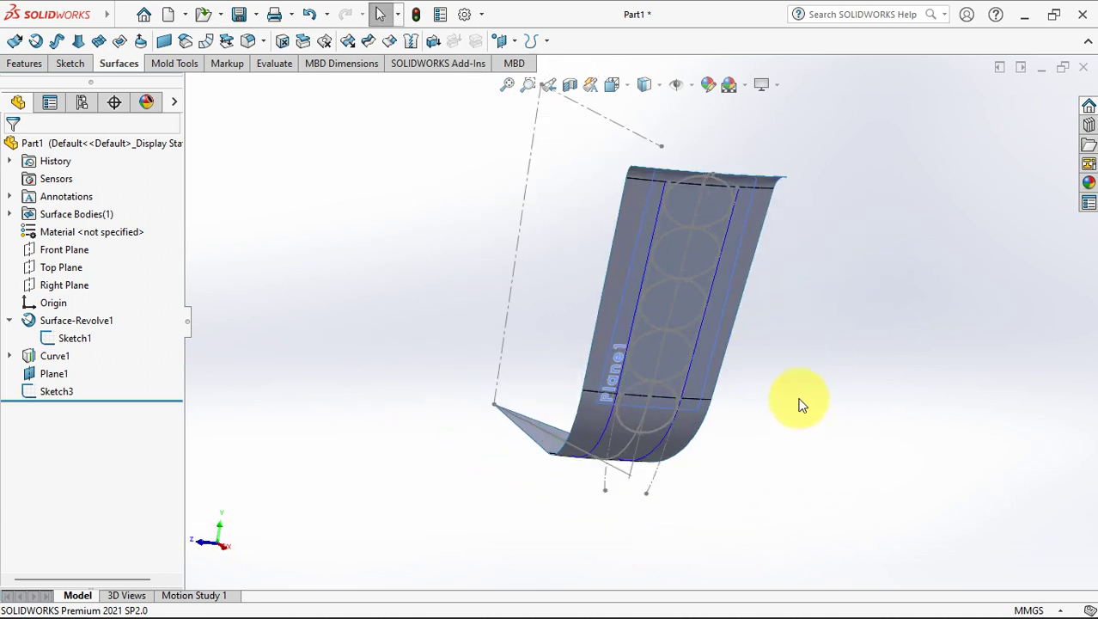
pyautogui.click(695, 411)
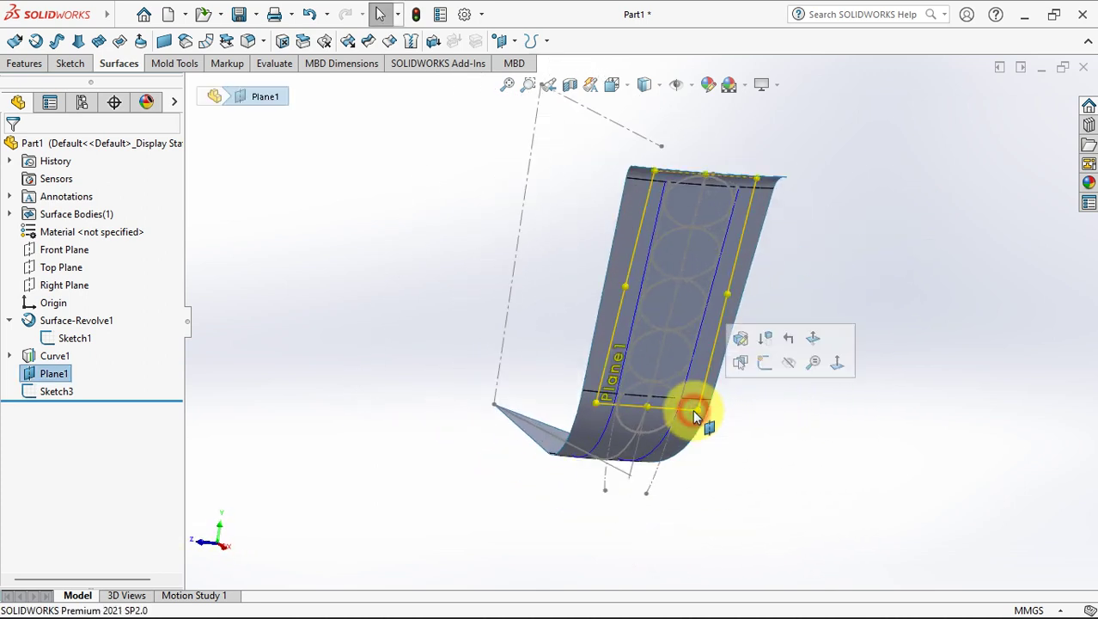
pyautogui.click(765, 368)
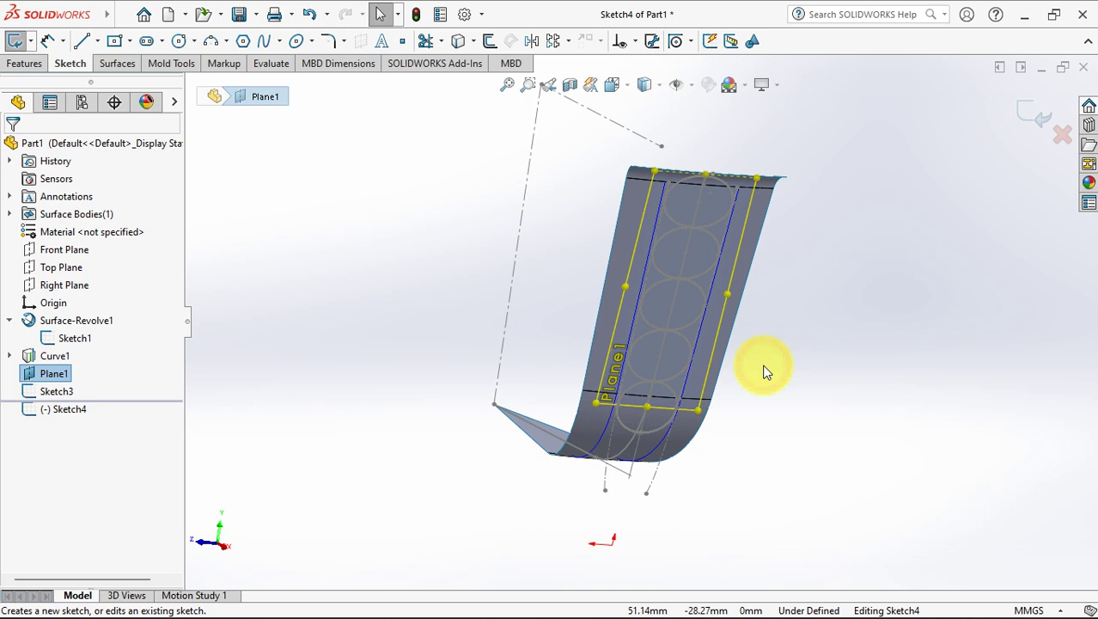
pyautogui.click(457, 40)
pyautogui.click(710, 225)
pyautogui.click(698, 285)
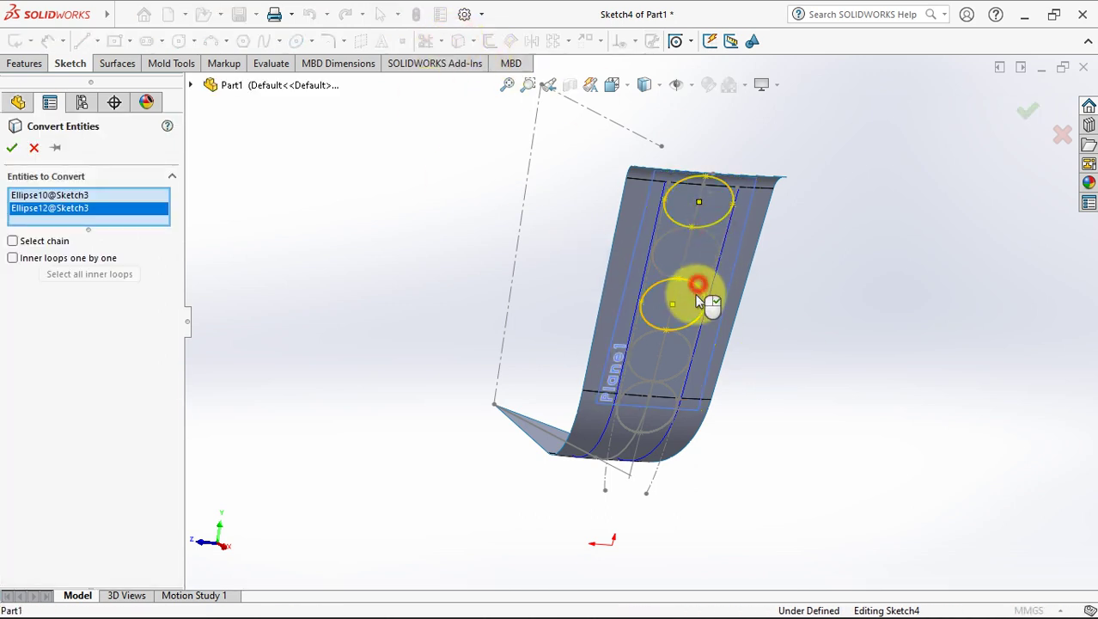
pyautogui.click(669, 389)
pyautogui.click(1030, 114)
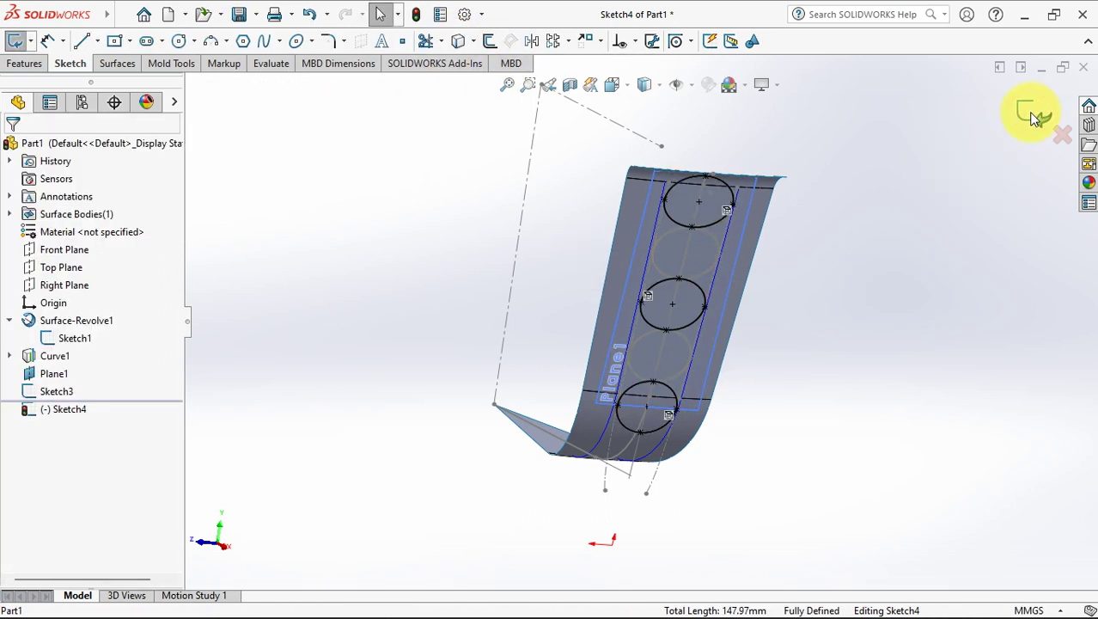
pyautogui.click(1033, 117)
# Create a projection split line of the three converted ellipses on the wall, rim and lower curved faces
pyautogui.click(533, 40)
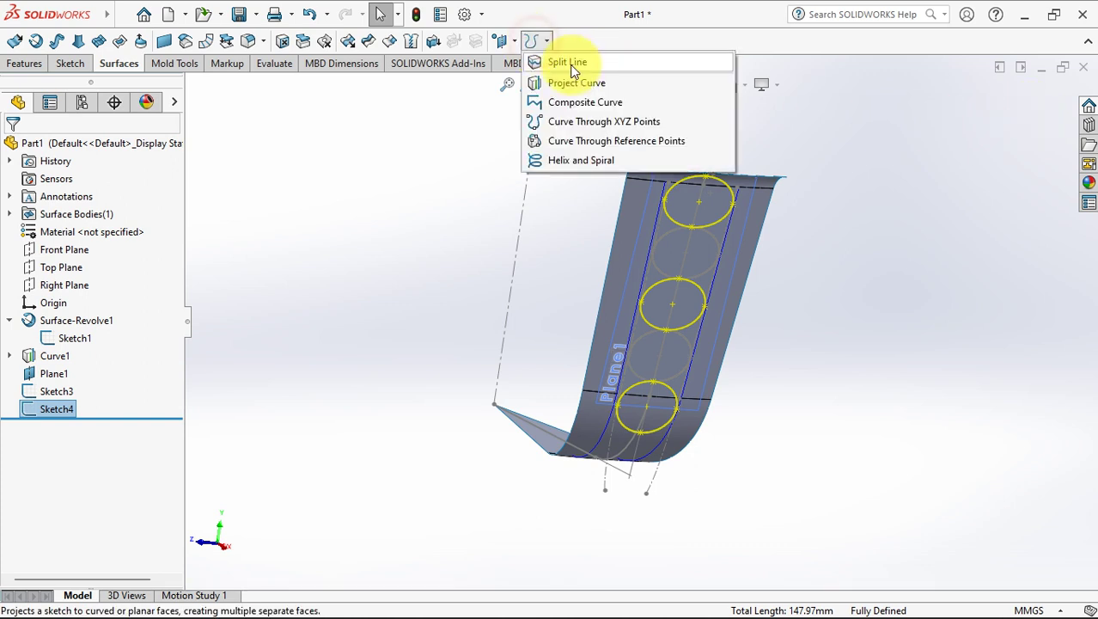
pyautogui.click(564, 67)
pyautogui.click(753, 232)
pyautogui.scroll(-2, 750, 213)
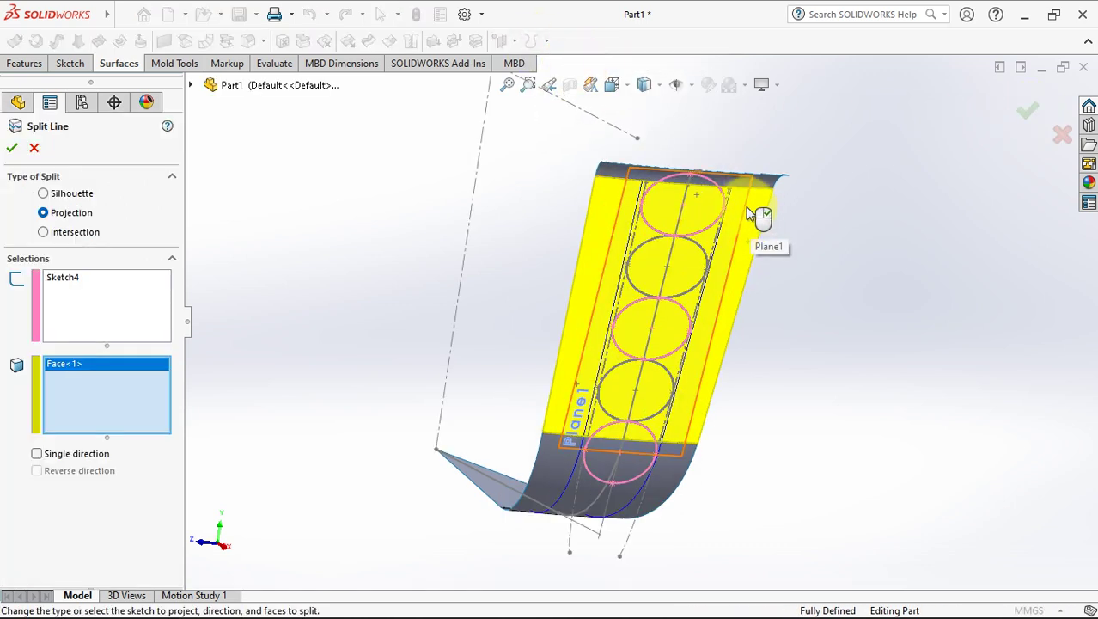
pyautogui.click(762, 188)
pyautogui.click(657, 487)
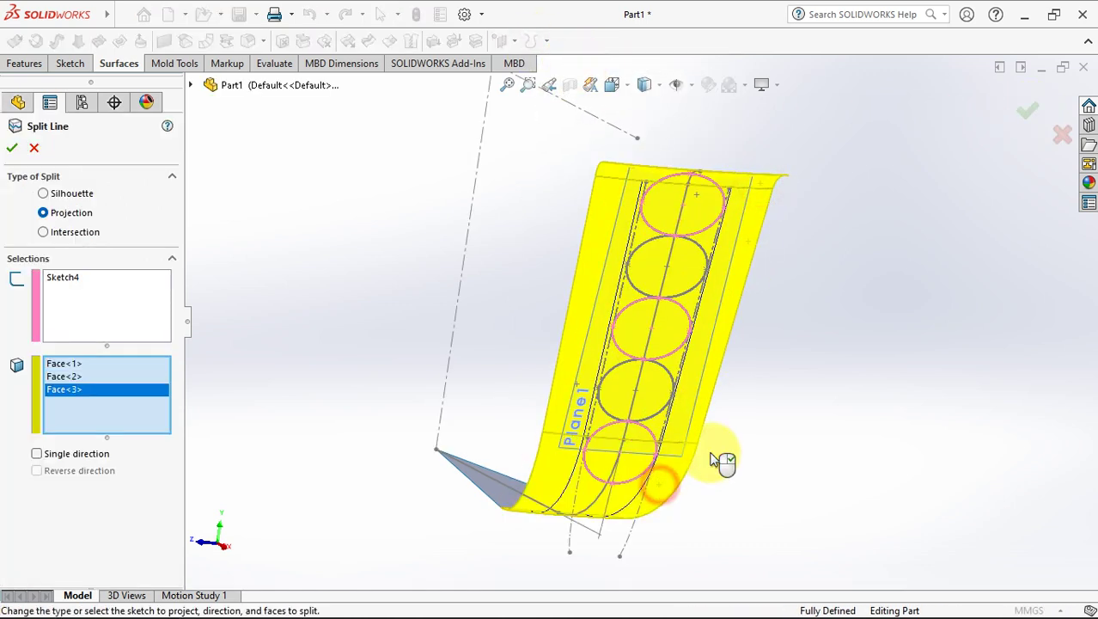
pyautogui.click(1030, 114)
# In a new sketch on the Front Plane, offset the wall's profile line and lower arc 1 mm outward as construction geometry
pyautogui.moveTo(909, 276)
pyautogui.mouseDown(button='middle')
pyautogui.moveTo(892, 248)
pyautogui.moveTo(910, 277)
pyautogui.mouseUp(button='middle')
pyautogui.moveTo(540, 436); pyautogui.dragTo(269, 348, button='middle')
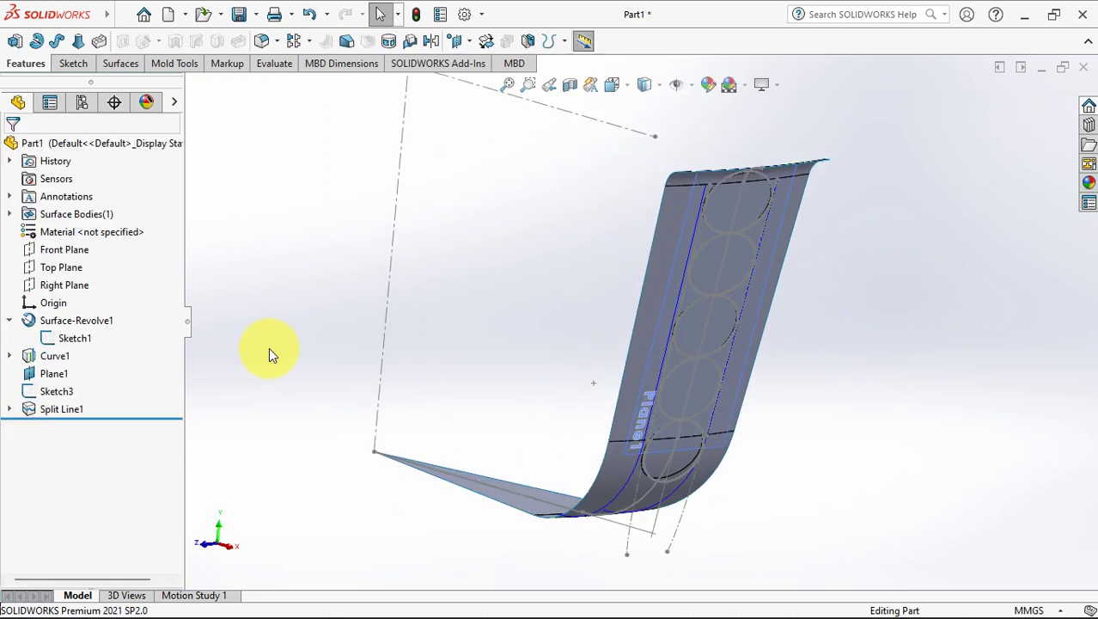
pyautogui.click(76, 252)
pyautogui.click(81, 232)
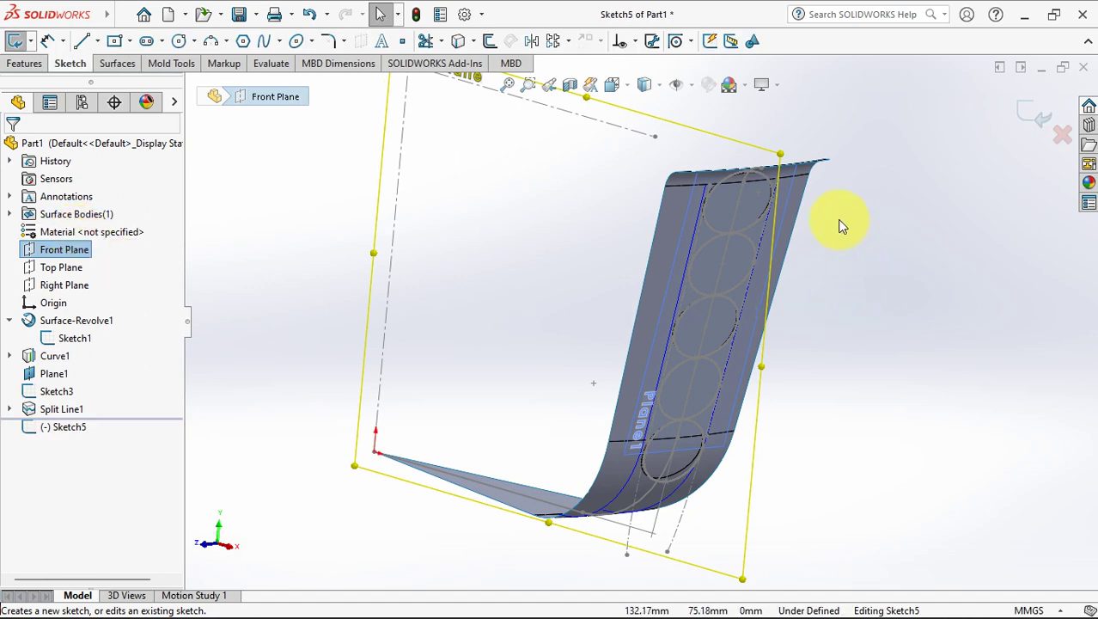
pyautogui.scroll(-3, 840, 225)
pyautogui.scroll(-3, 688, 279)
pyautogui.click(296, 167)
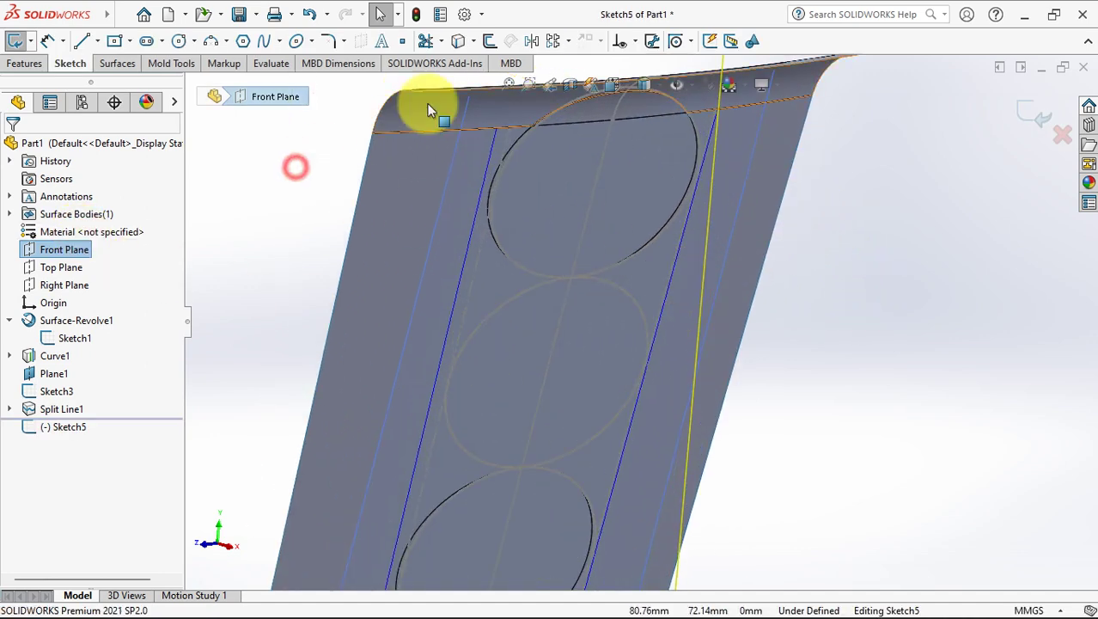
pyautogui.click(492, 42)
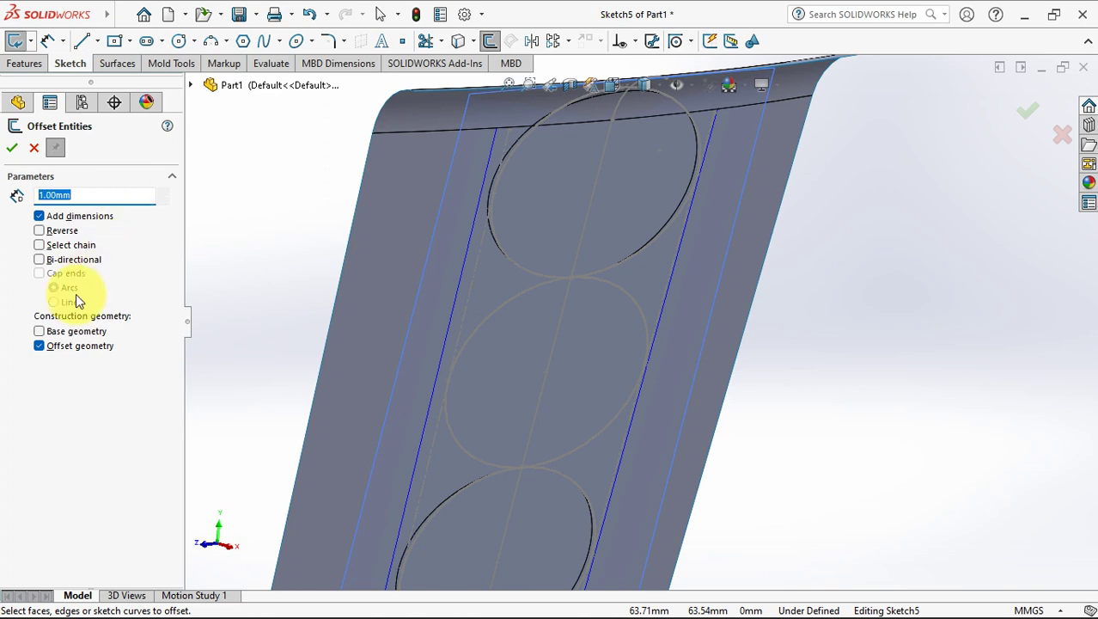
pyautogui.click(582, 234)
pyautogui.scroll(-5, 585, 236)
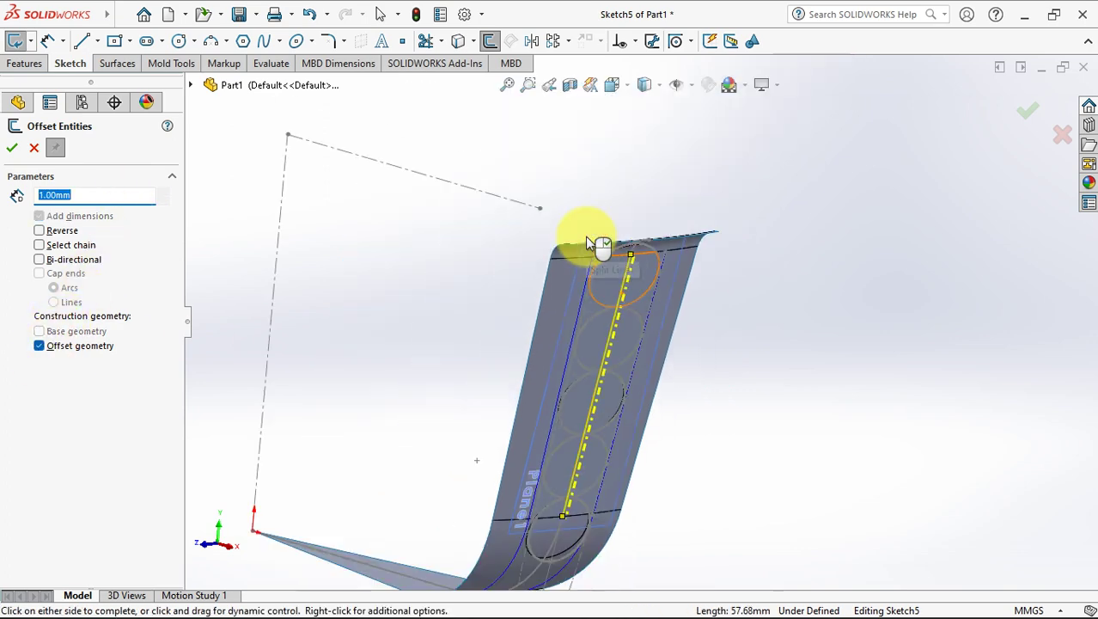
pyautogui.scroll(3, 601, 322)
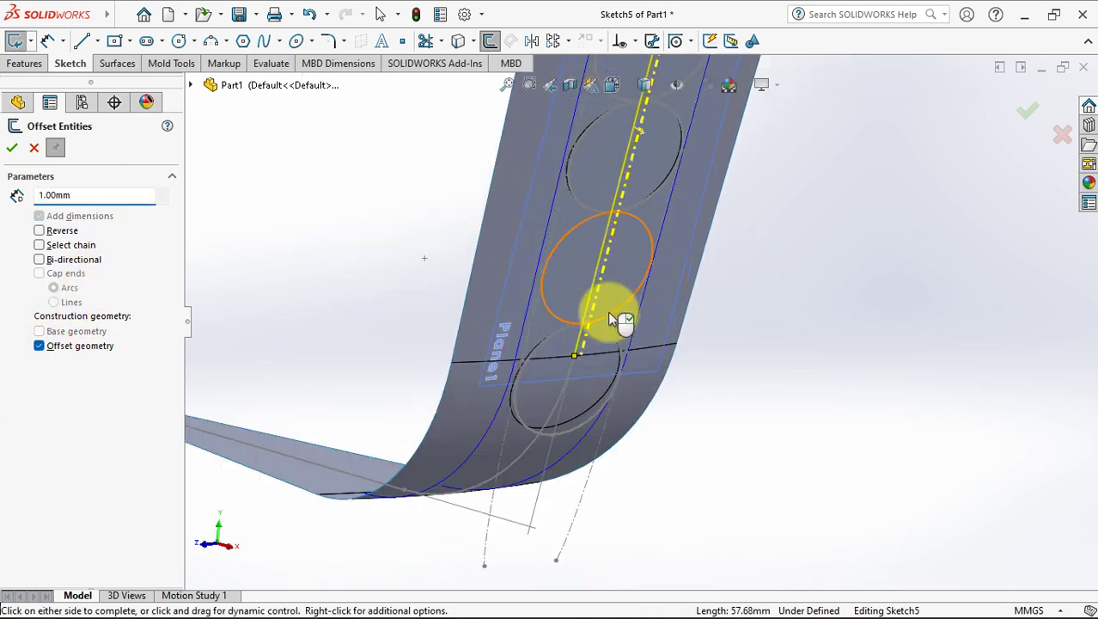
pyautogui.click(533, 453)
pyautogui.scroll(-4, 736, 375)
pyautogui.click(1029, 106)
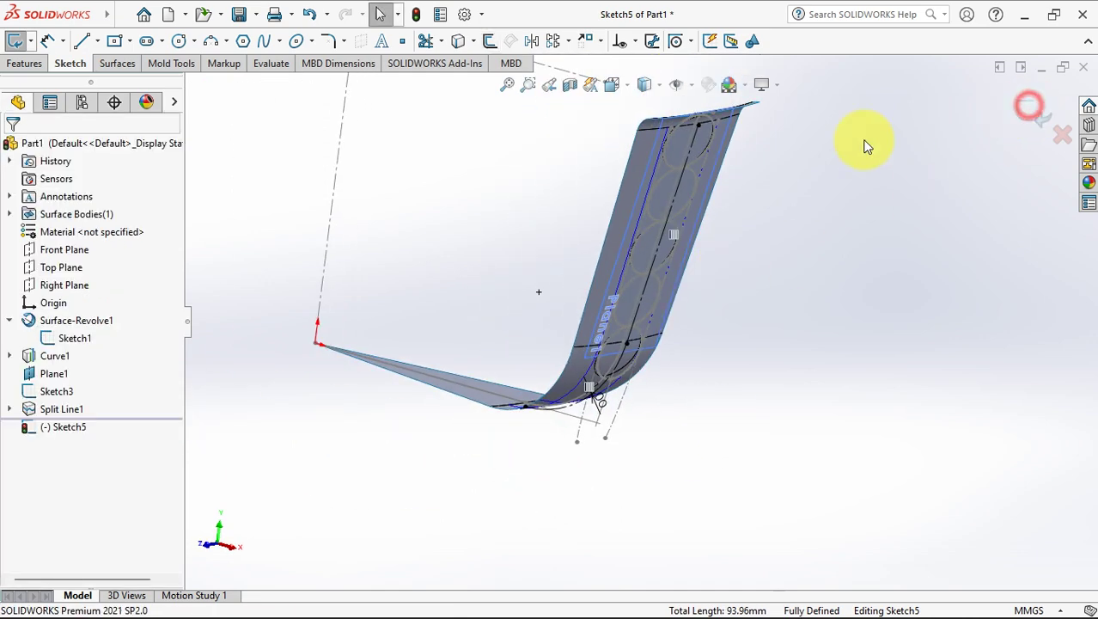
# Hide the ellipse layout sketch, Sketch3, to leave only the split ellipse edges for reference
pyautogui.scroll(5, 715, 133)
pyautogui.moveTo(699, 171); pyautogui.dragTo(693, 143, button='middle')
pyautogui.moveTo(621, 436); pyautogui.dragTo(670, 357, button='middle')
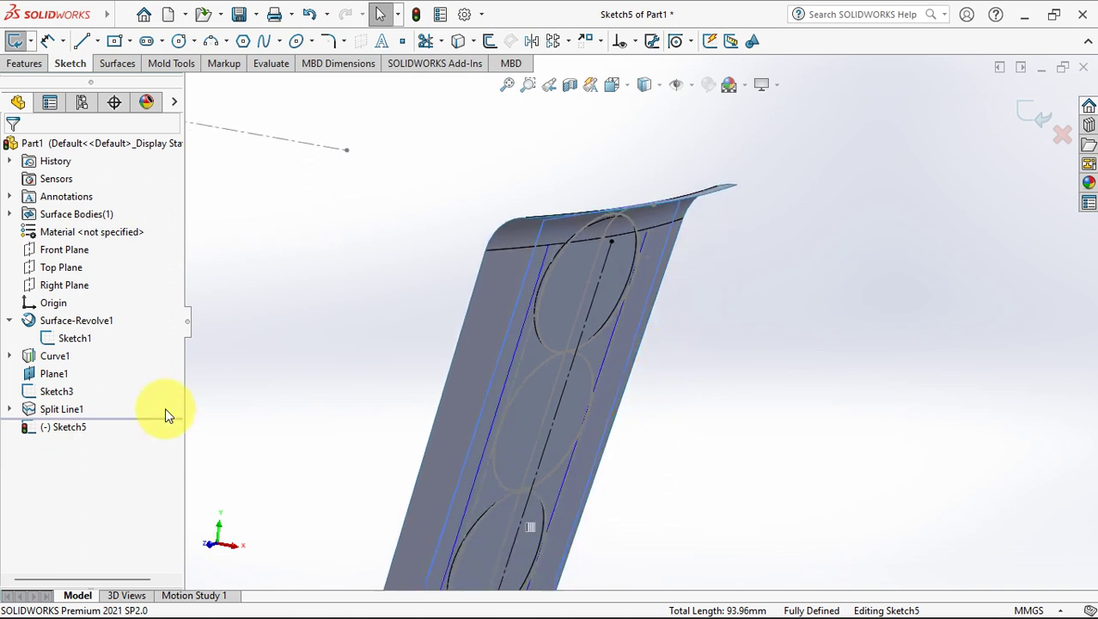
pyautogui.click(56, 391)
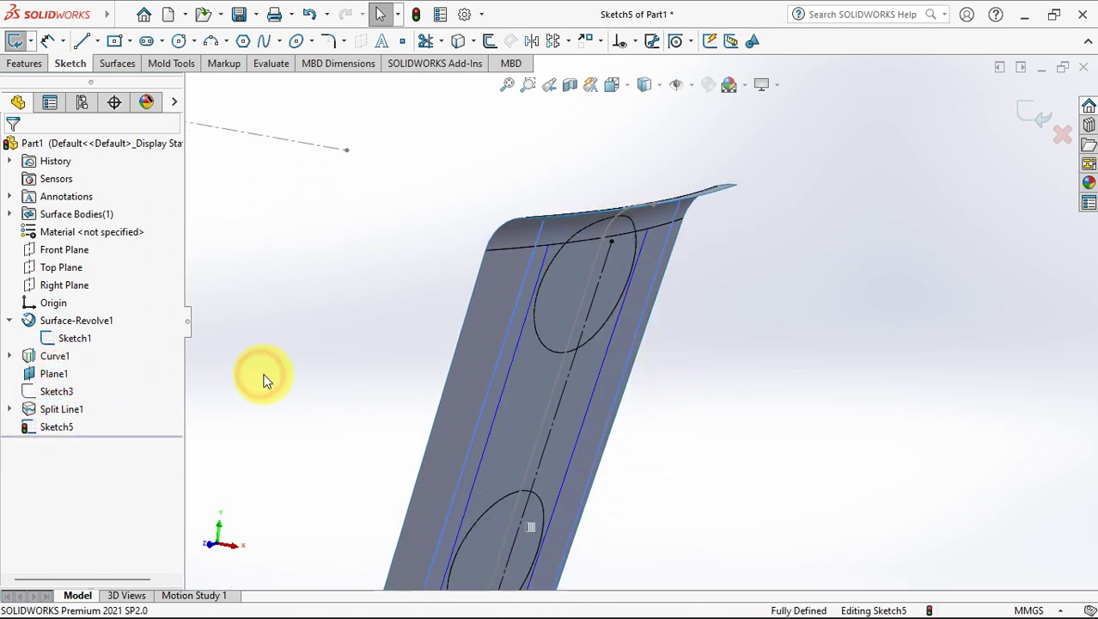
pyautogui.moveTo(292, 318); pyautogui.dragTo(277, 264, button='middle')
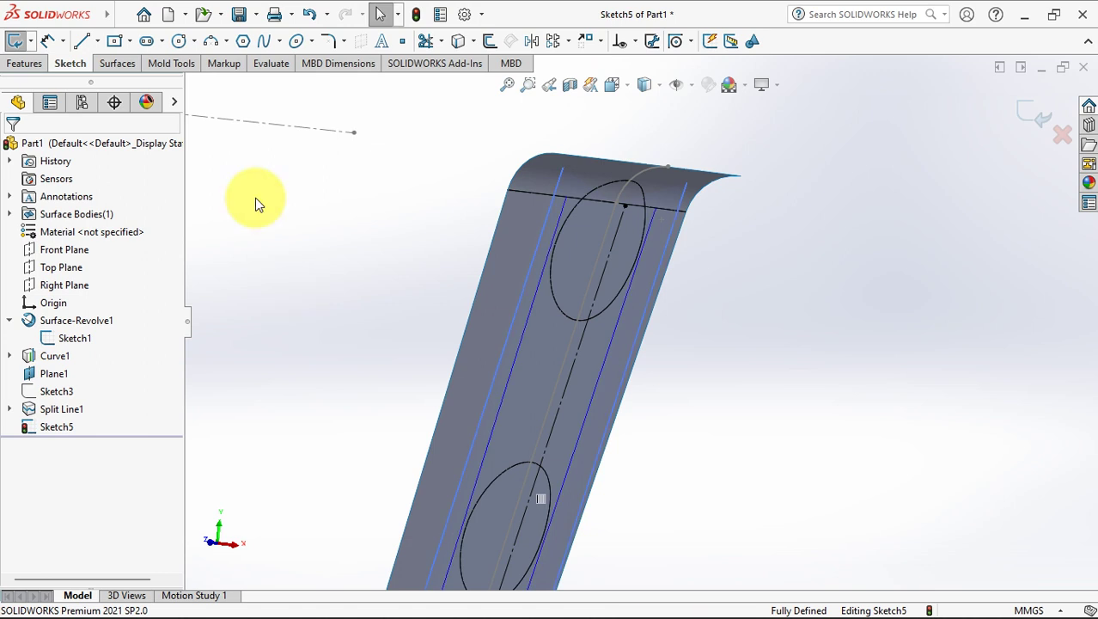
# Sketch a three-point arc of about 33 mm radius between the upper and lower ends of the split ellipse nearest the rim
pyautogui.click(211, 41)
pyautogui.scroll(-3, 624, 208)
pyautogui.click(627, 183)
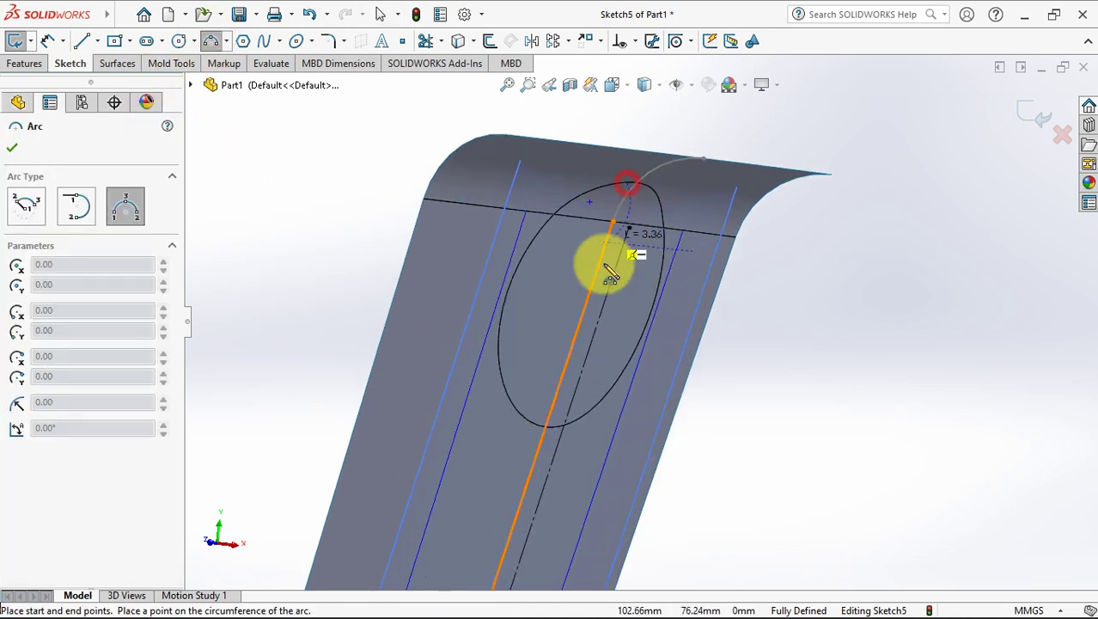
pyautogui.click(544, 427)
pyautogui.click(591, 344)
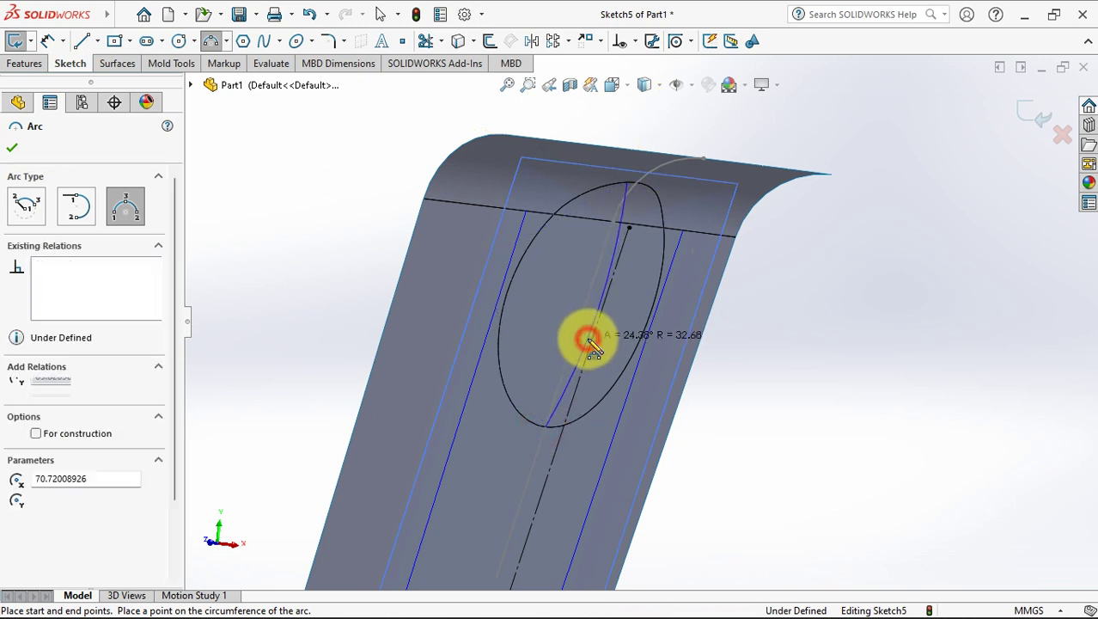
# Sketch a three-point arc between the upper and lower ends of the middle split ellipse, bulging towards the construction line
pyautogui.keyDown('ctrl'); pyautogui.moveTo(589, 344); pyautogui.dragTo(671, 123, button='middle'); pyautogui.keyUp('ctrl')
pyautogui.keyDown('ctrl'); pyautogui.moveTo(640, 262); pyautogui.dragTo(664, 170, button='middle'); pyautogui.keyUp('ctrl')
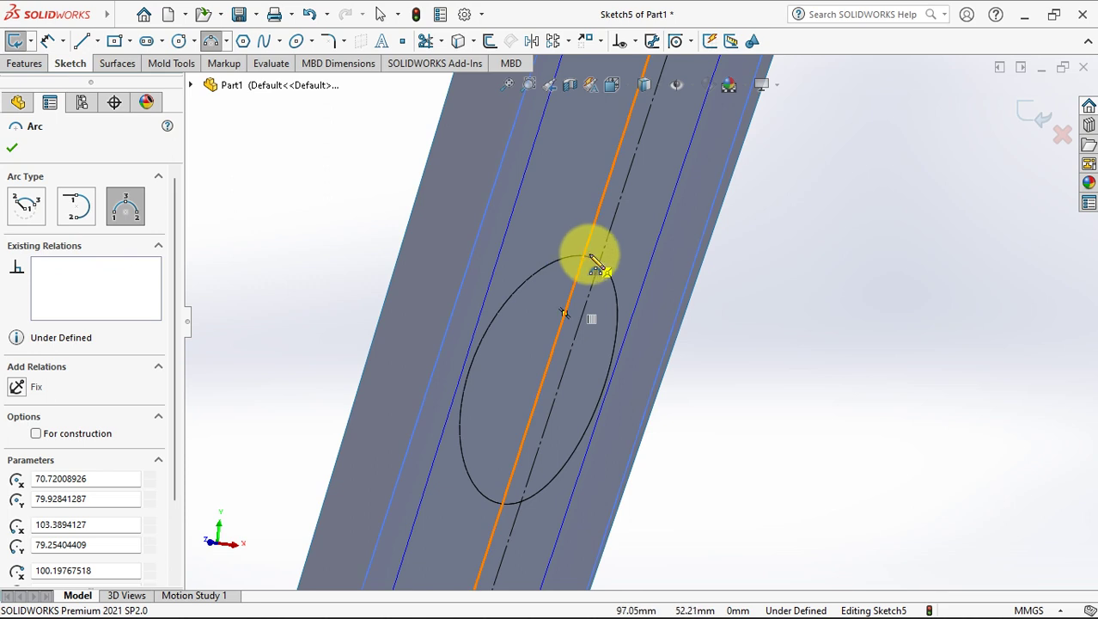
pyautogui.click(586, 258)
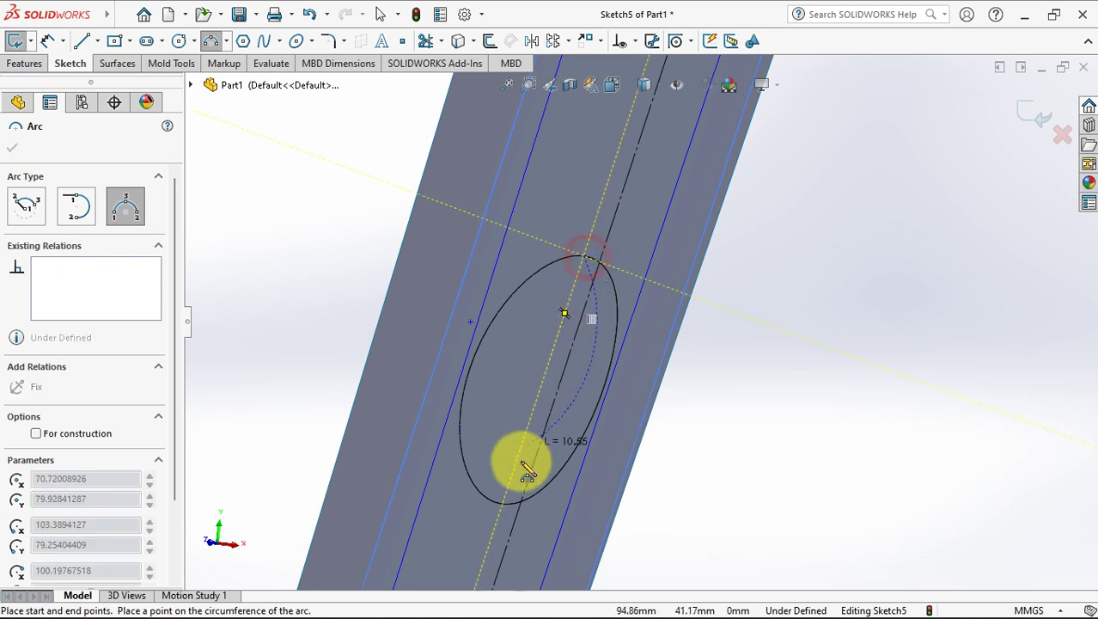
pyautogui.click(504, 506)
pyautogui.click(568, 400)
# Sketch a three-point arc of about 19 mm radius between the ends of the lowest split ellipse and end the arc command
pyautogui.keyDown('ctrl'); pyautogui.moveTo(569, 400); pyautogui.dragTo(634, 146, button='middle'); pyautogui.keyUp('ctrl')
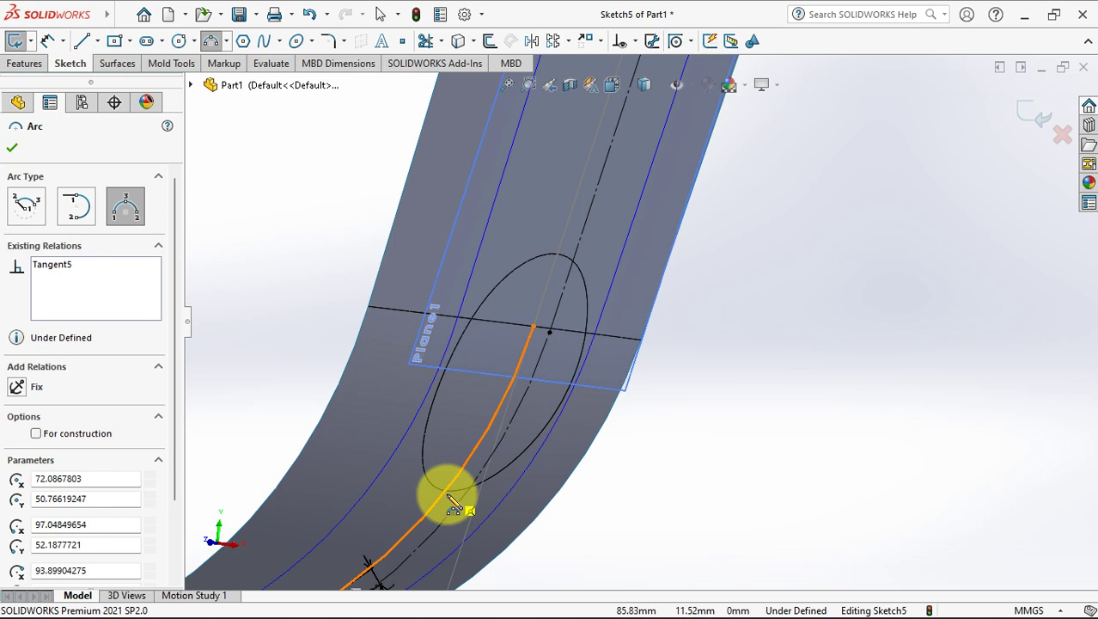
pyautogui.click(556, 255)
pyautogui.click(444, 491)
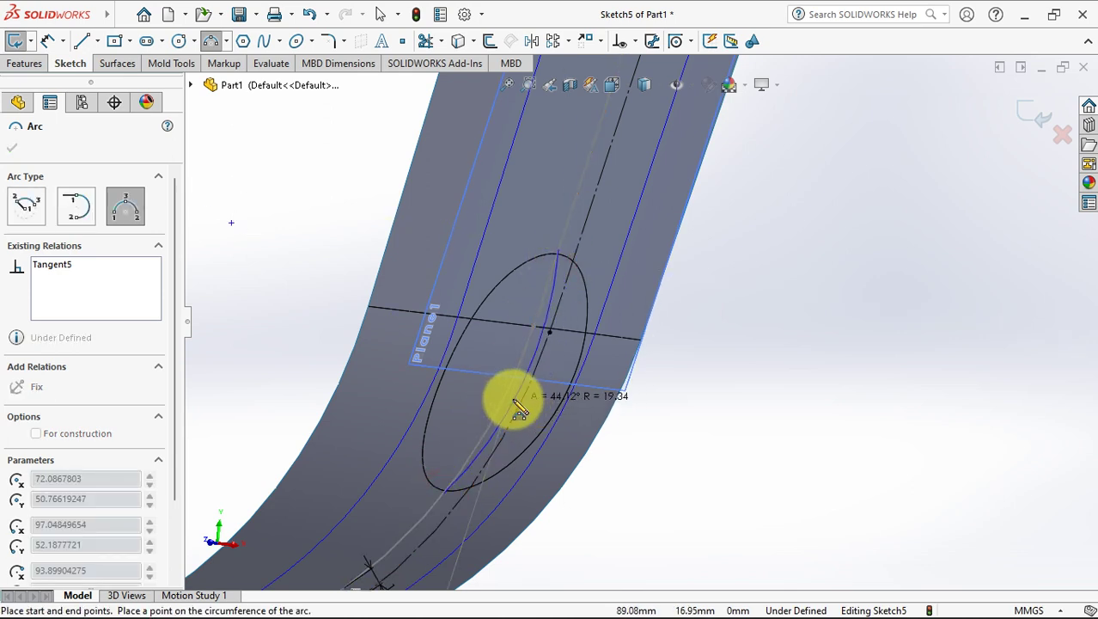
pyautogui.click(512, 399)
pyautogui.rightClick(514, 400)
pyautogui.click(545, 412)
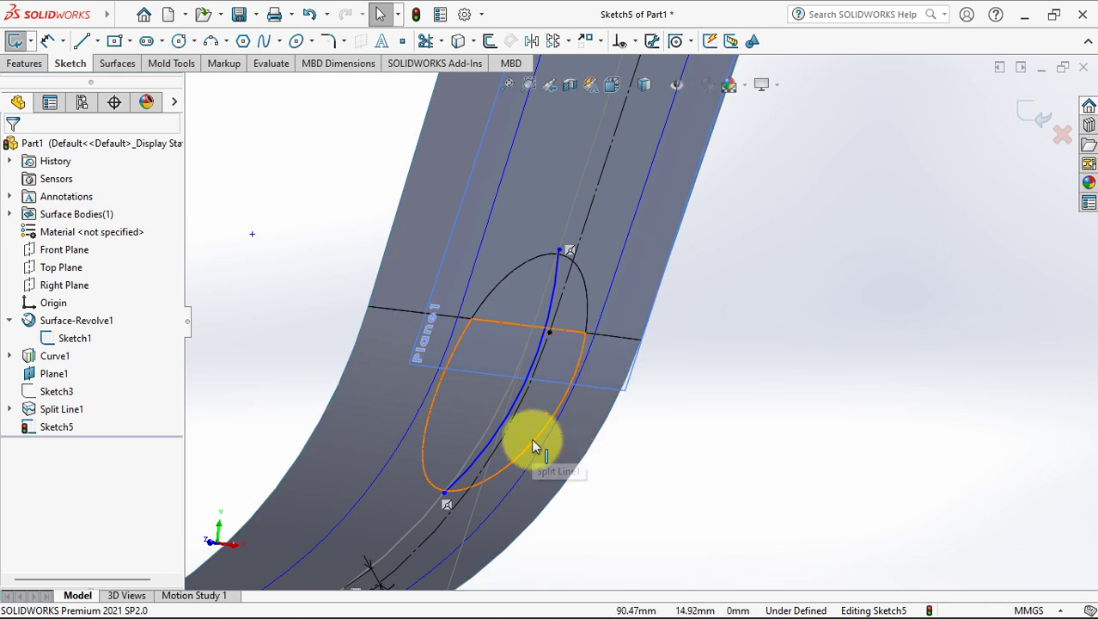
# Add pierce relations between both end points of the lowest arc and the split ellipse edges they meet
pyautogui.click(444, 493)
pyautogui.keyDown('ctrl'); pyautogui.click(452, 487); pyautogui.keyUp('ctrl')
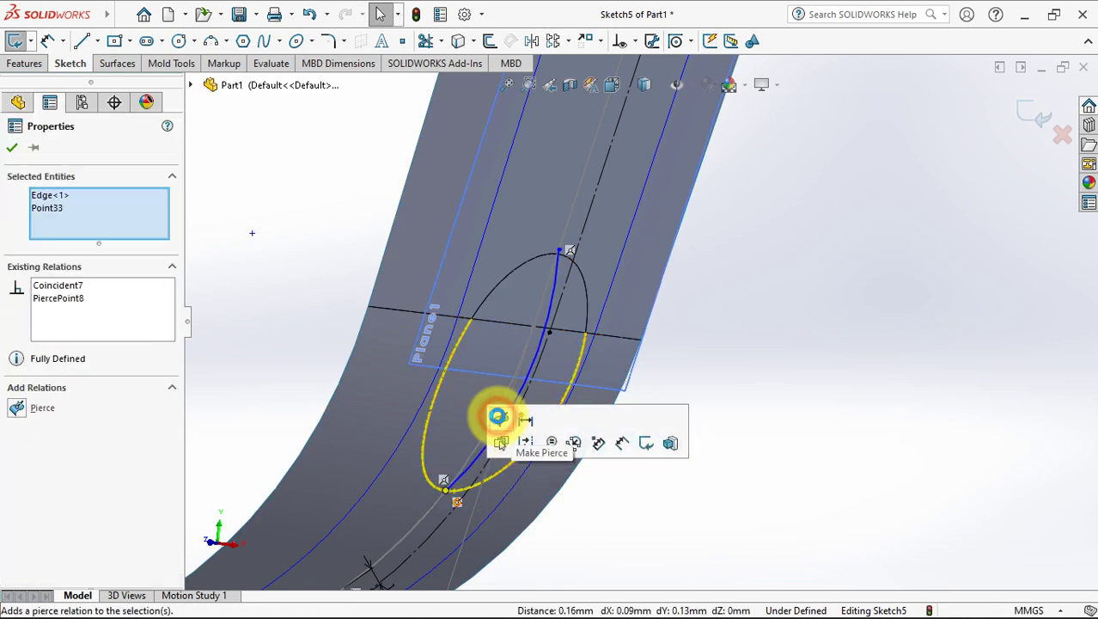
pyautogui.click(557, 253)
pyautogui.keyDown('ctrl'); pyautogui.click(556, 261); pyautogui.keyUp('ctrl')
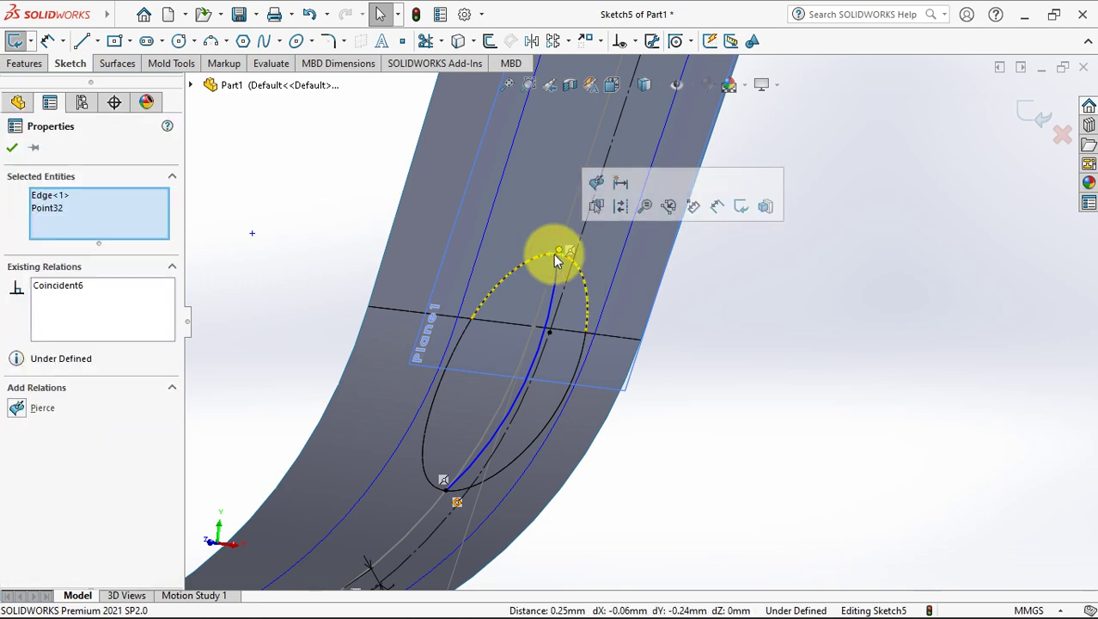
pyautogui.click(596, 182)
# Make the lowest arc tangent to the offset construction arc
pyautogui.click(512, 406)
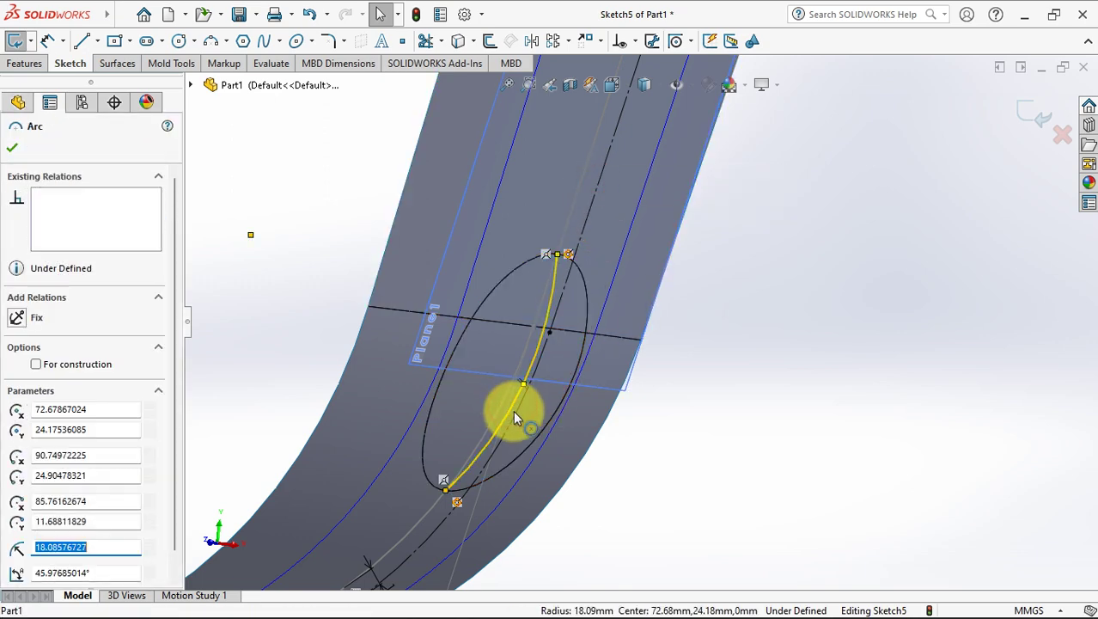
pyautogui.keyDown('ctrl'); pyautogui.click(515, 417); pyautogui.keyUp('ctrl')
pyautogui.click(584, 347)
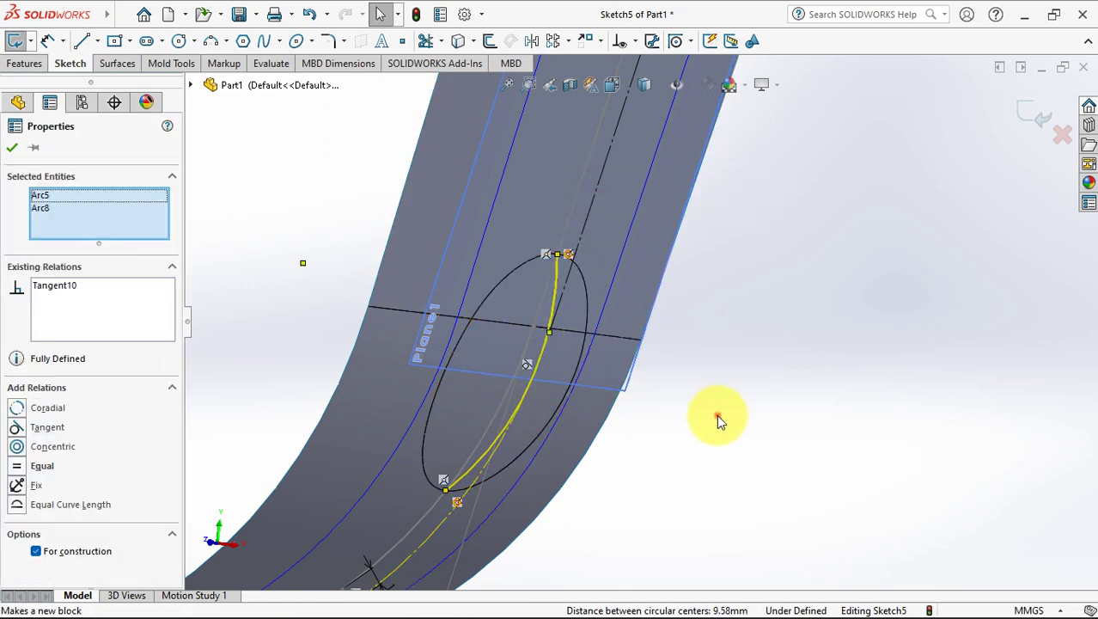
pyautogui.click(717, 414)
# Add a pierce relation between the upper end point of the middle arc and the middle split ellipse edge
pyautogui.click(548, 259)
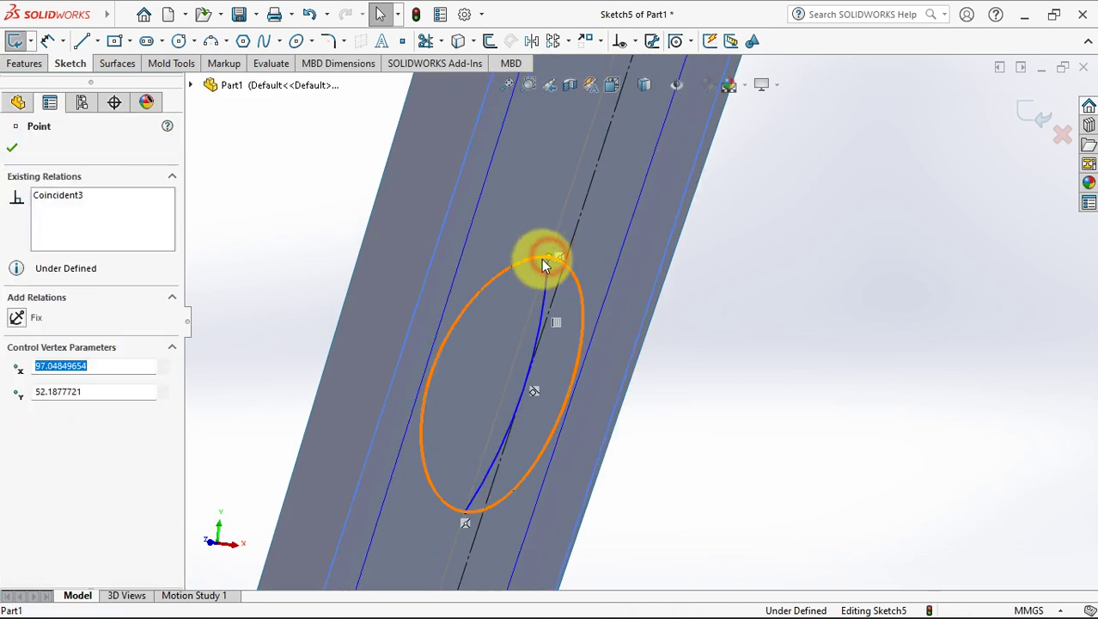
pyautogui.keyDown('ctrl'); pyautogui.click(540, 258); pyautogui.keyUp('ctrl')
pyautogui.click(588, 182)
pyautogui.click(733, 345)
# Add a pierce relation between the upper end point of the arc nearest the rim and its split ellipse edge
pyautogui.scroll(6, 731, 352)
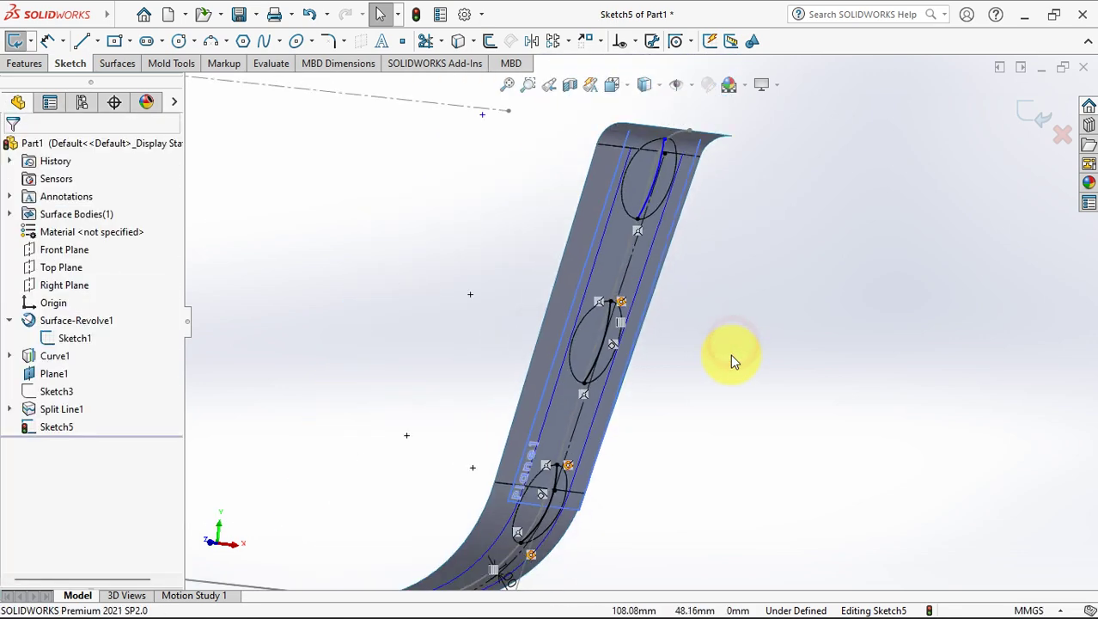
pyautogui.scroll(-6, 676, 170)
pyautogui.click(582, 164)
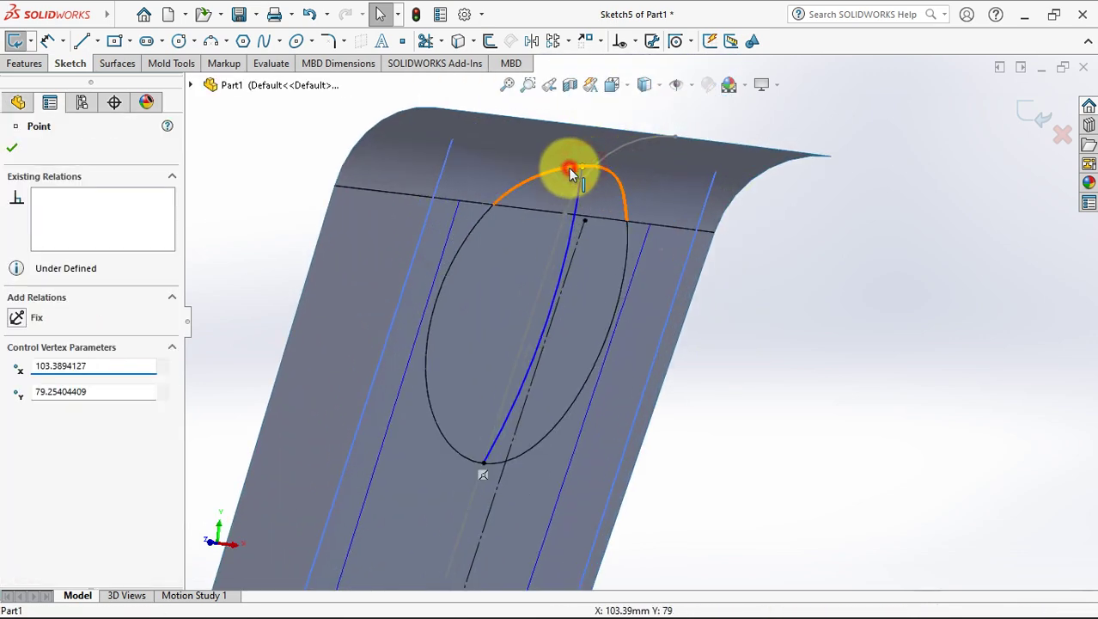
pyautogui.keyDown('ctrl'); pyautogui.click(604, 156); pyautogui.keyUp('ctrl')
pyautogui.click(619, 98)
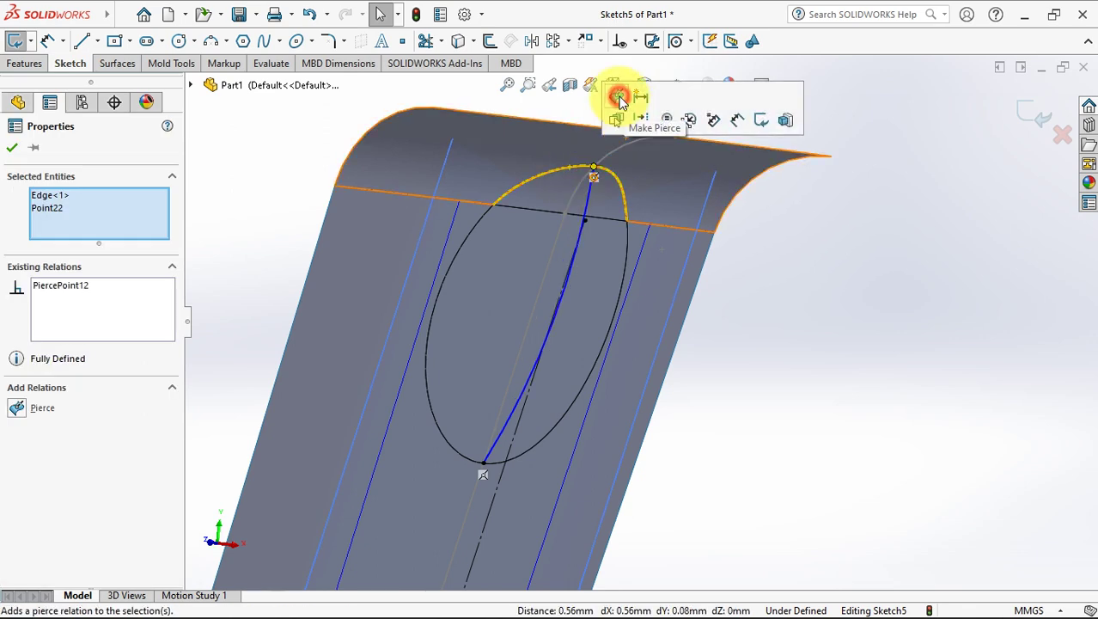
# Make the arc nearest the rim tangent to the straight offset construction line
pyautogui.click(527, 394)
pyautogui.keyDown('ctrl'); pyautogui.click(548, 389); pyautogui.keyUp('ctrl')
pyautogui.click(581, 318)
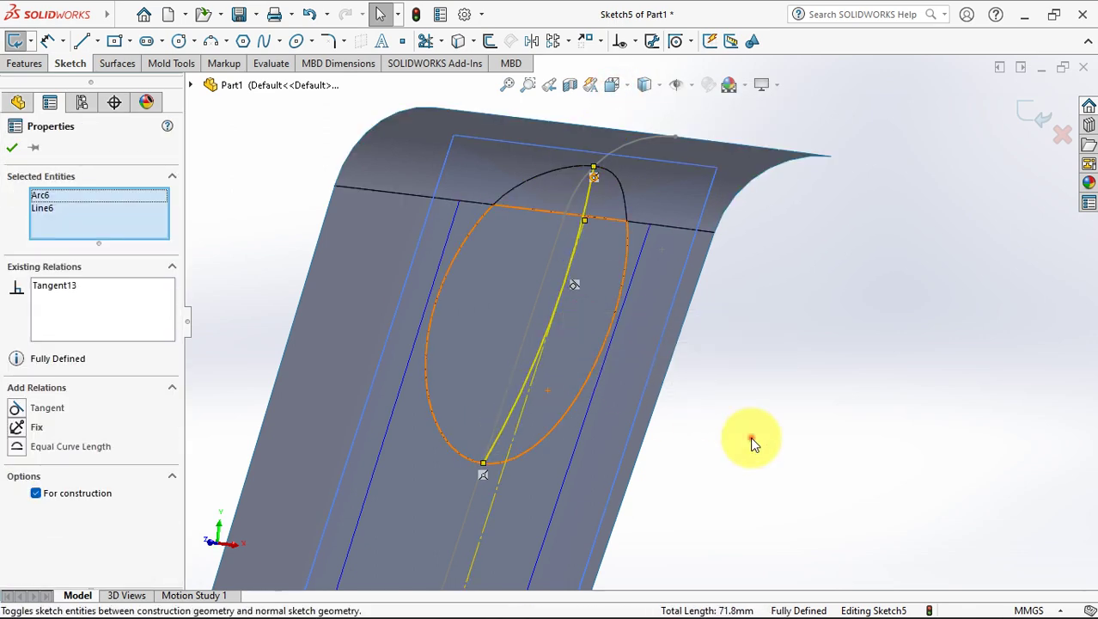
pyautogui.click(750, 438)
pyautogui.scroll(4, 777, 393)
pyautogui.keyDown('ctrl'); pyautogui.moveTo(777, 393); pyautogui.dragTo(787, 306, button='middle'); pyautogui.keyUp('ctrl')
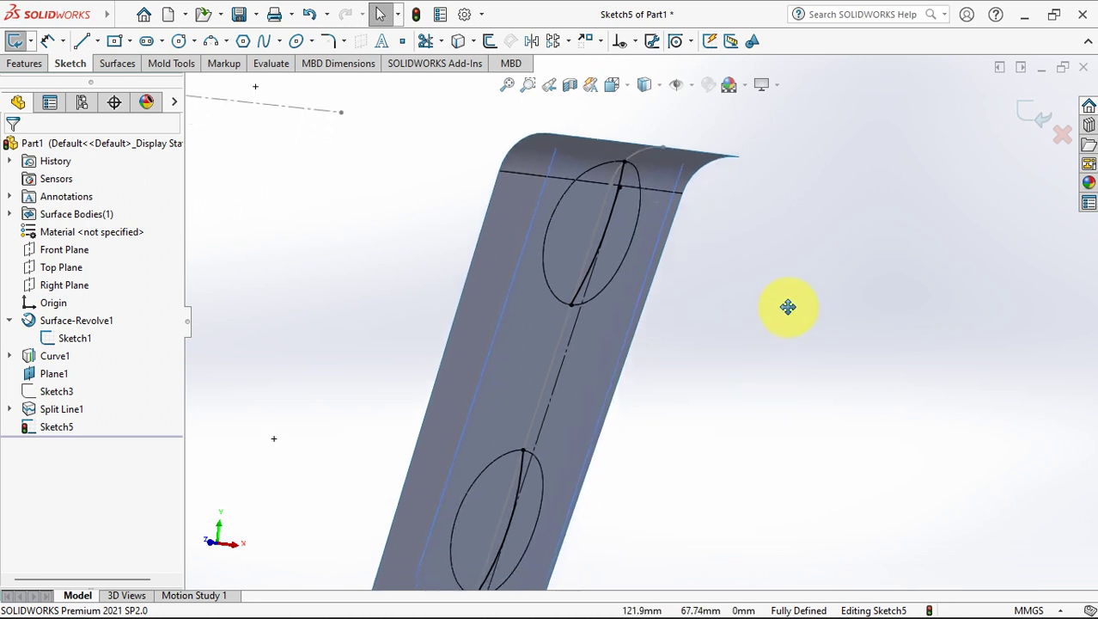
# Close the arc sketch, then show the ellipse sketch with the model in wireframe display
pyautogui.click(1025, 114)
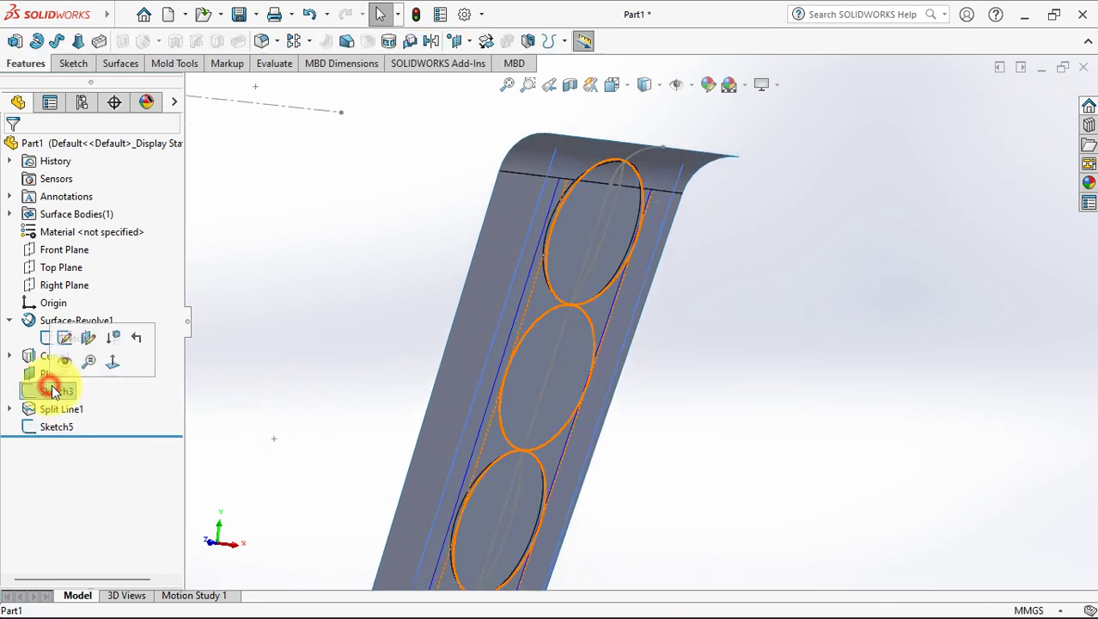
pyautogui.click(258, 366)
pyautogui.scroll(-3, 615, 225)
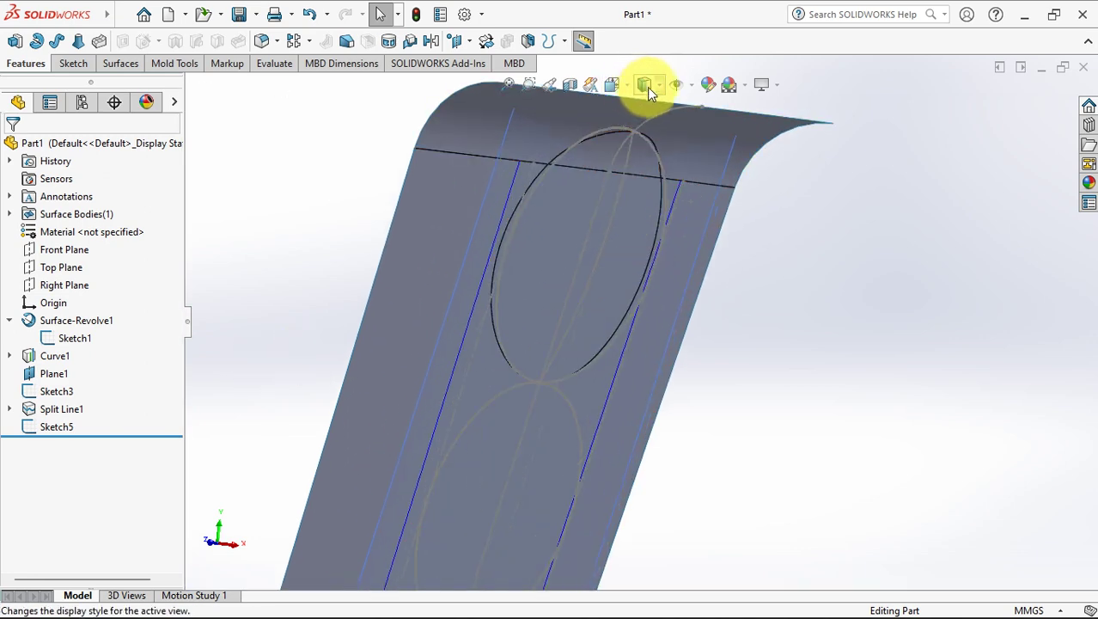
pyautogui.click(645, 198)
# Create a reference plane perpendicular to Plane1 through the two opposite side points of the ellipse nearest the rim
pyautogui.click(455, 41)
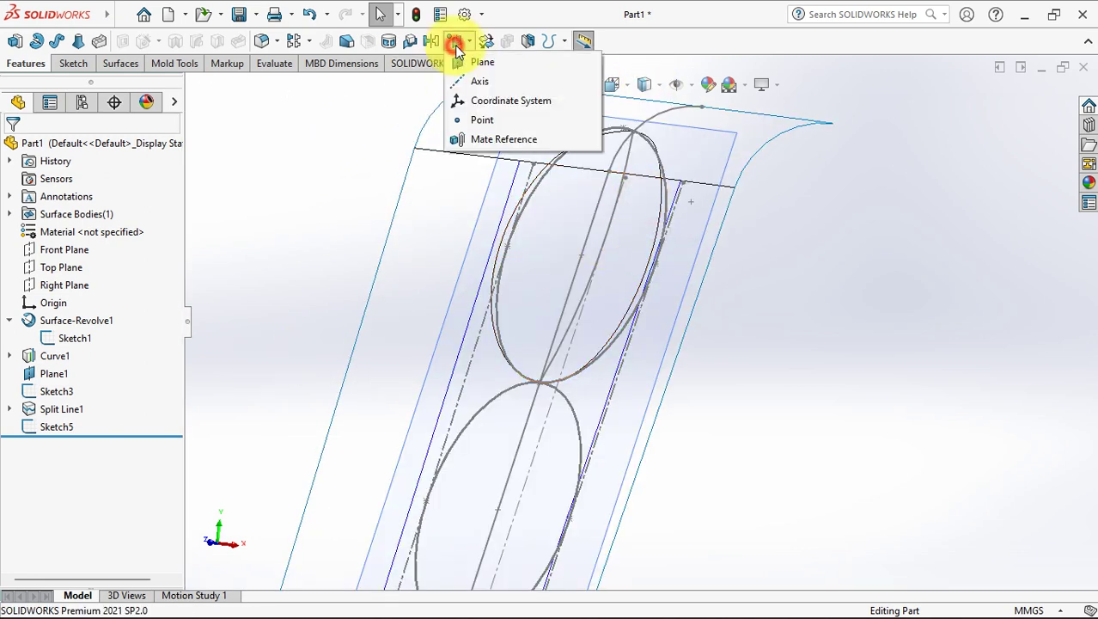
pyautogui.click(687, 272)
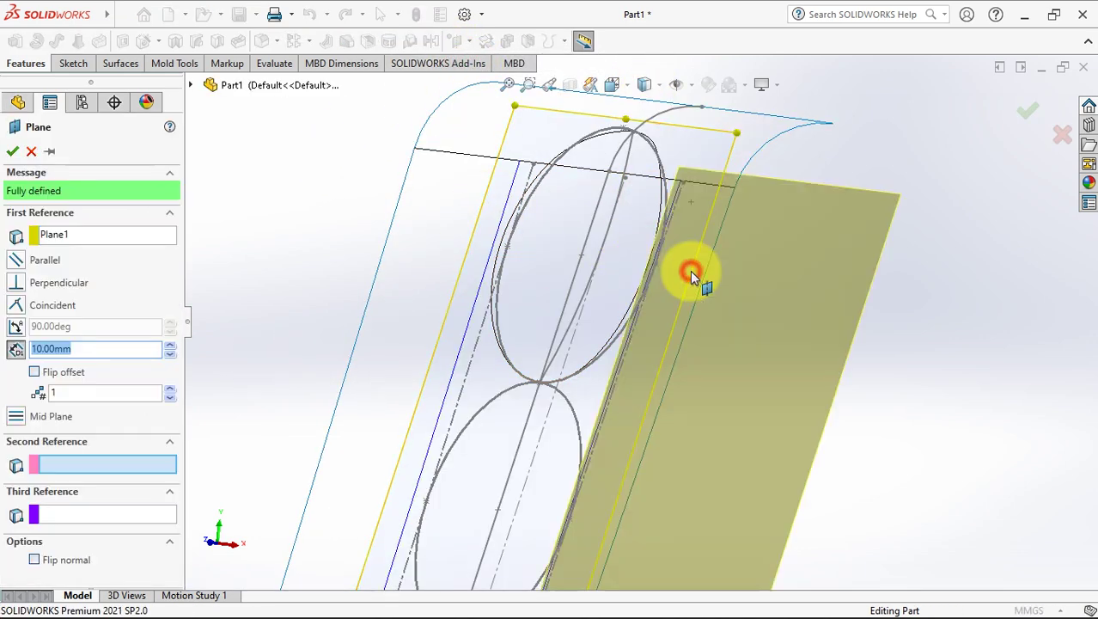
pyautogui.click(507, 247)
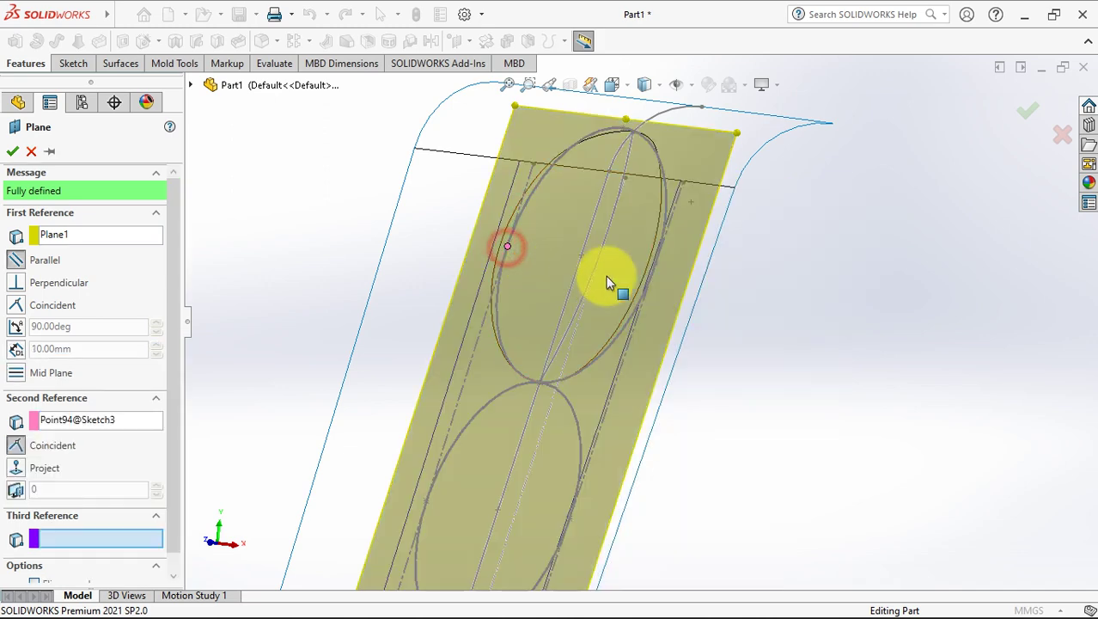
pyautogui.click(656, 266)
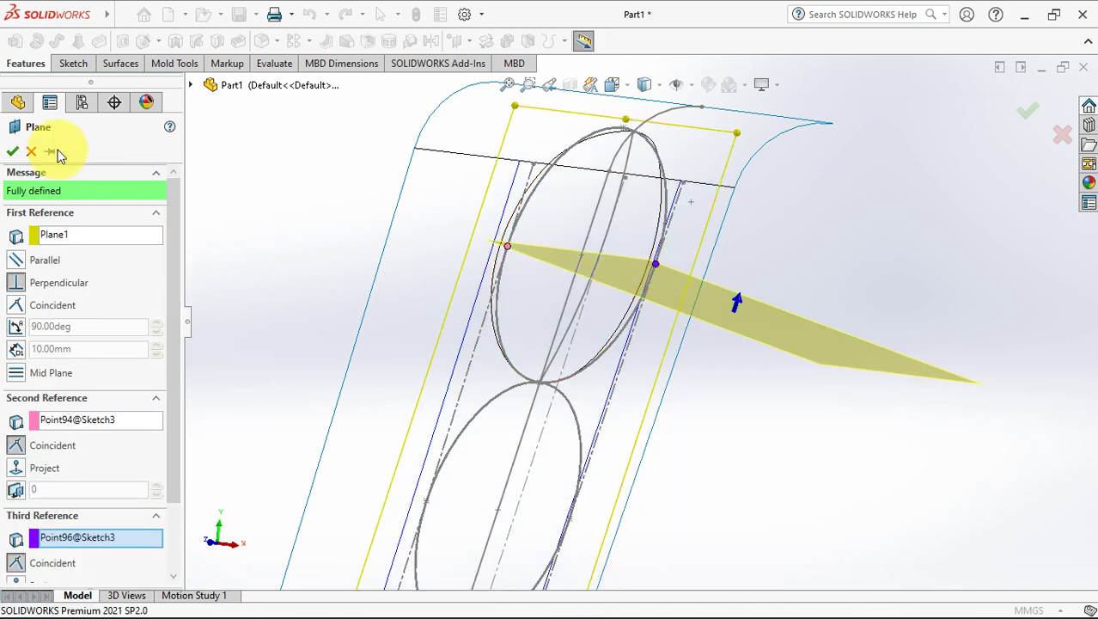
pyautogui.click(13, 152)
# Add a plane parallel to the new reference plane through the centre point of the second ellipse from the rim
pyautogui.scroll(4, 333, 238)
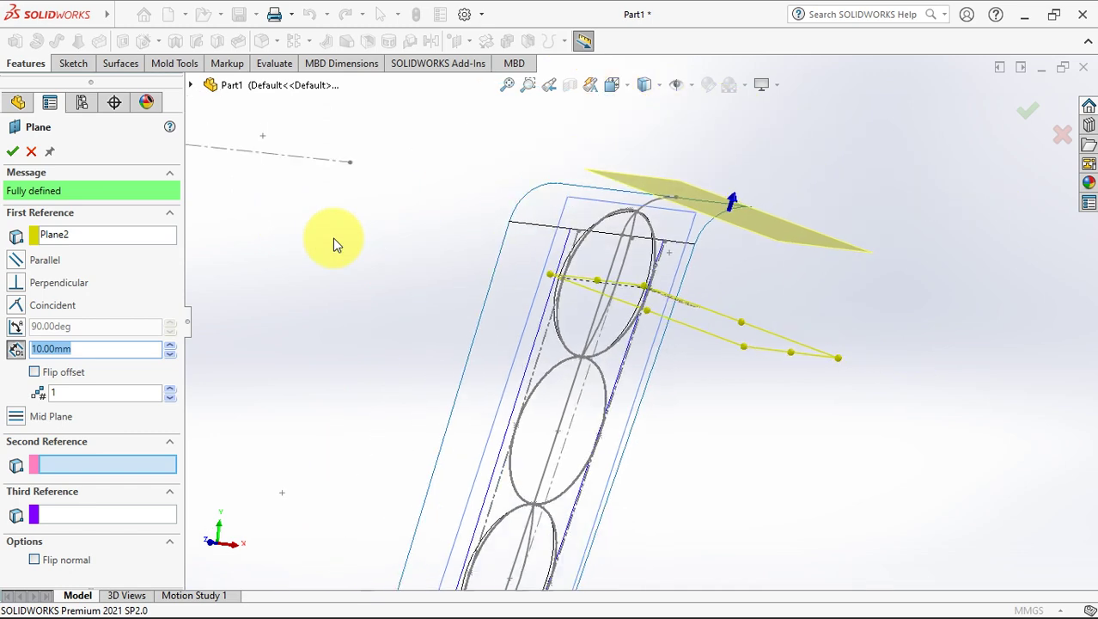
pyautogui.click(572, 412)
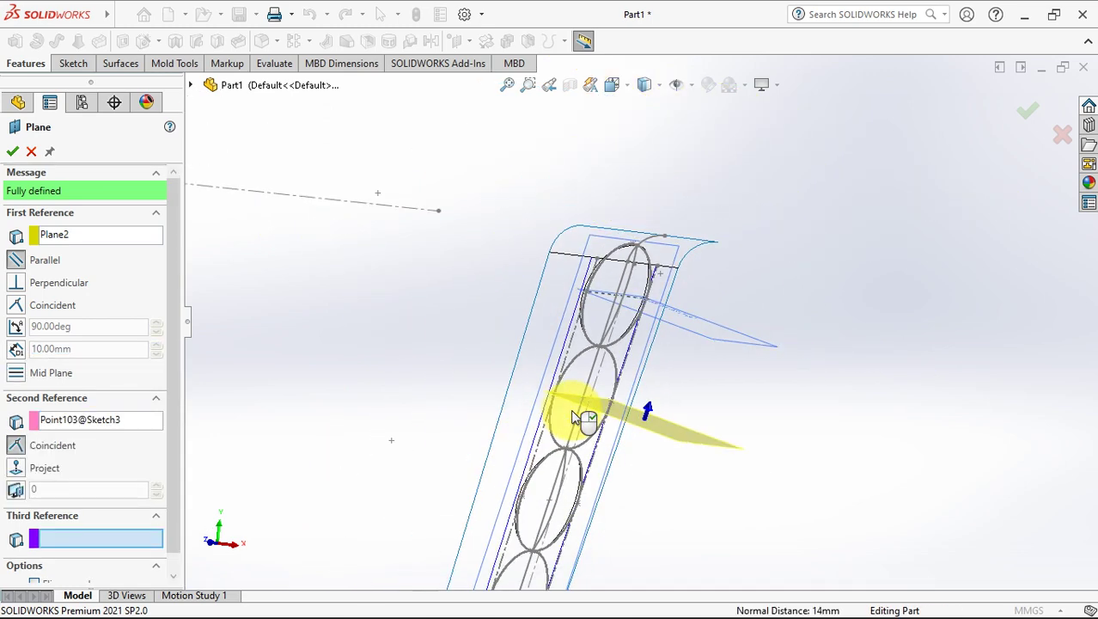
pyautogui.rightClick(573, 414)
# Add another parallel plane through the centre point of the third ellipse from the rim
pyautogui.scroll(1, 573, 414)
pyautogui.scroll(-2, 574, 415)
pyautogui.scroll(2, 574, 416)
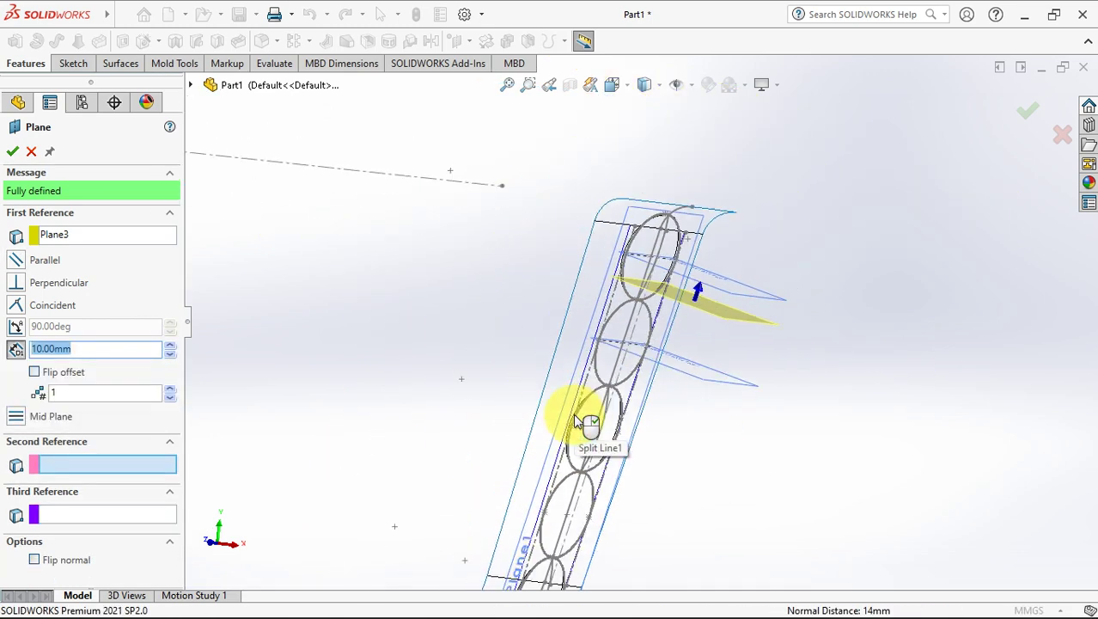
pyautogui.scroll(-3, 573, 416)
pyautogui.scroll(2, 648, 331)
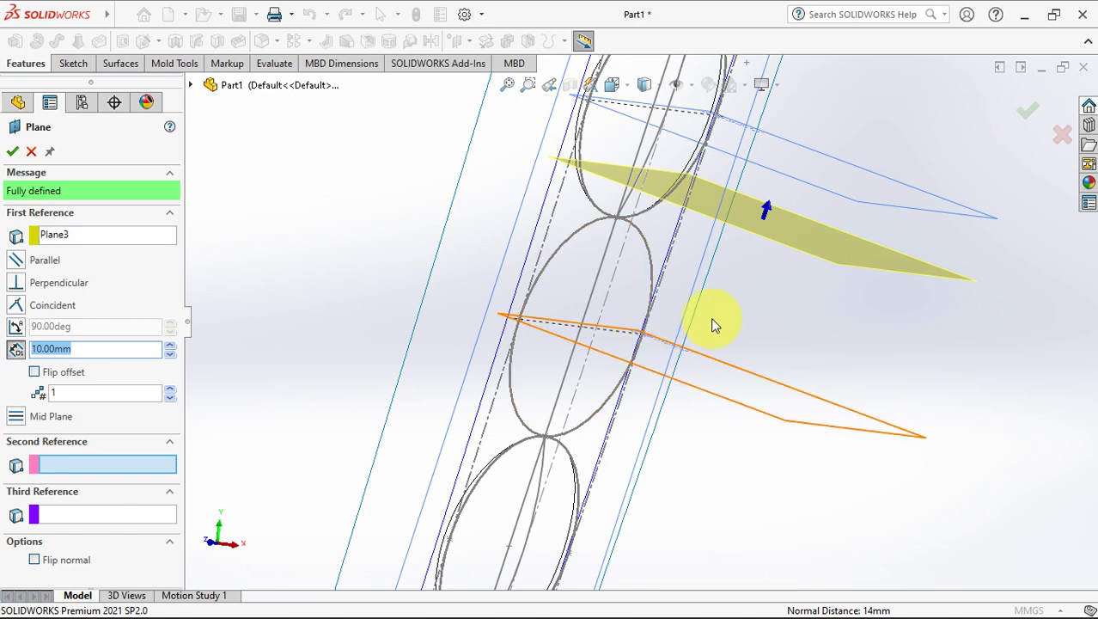
pyautogui.scroll(-2, 770, 331)
pyautogui.keyDown('ctrl'); pyautogui.moveTo(656, 481); pyautogui.dragTo(651, 359, button='middle'); pyautogui.keyUp('ctrl')
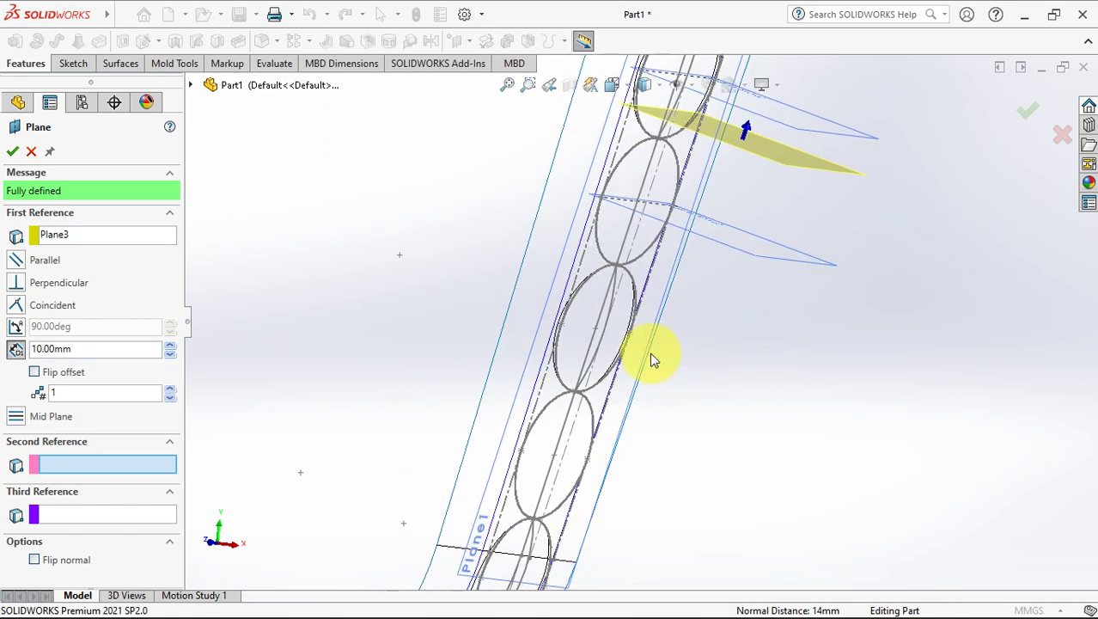
pyautogui.click(597, 331)
pyautogui.rightClick(596, 330)
# Add a parallel plane through the centre point of the fourth ellipse from the rim
pyautogui.click(555, 455)
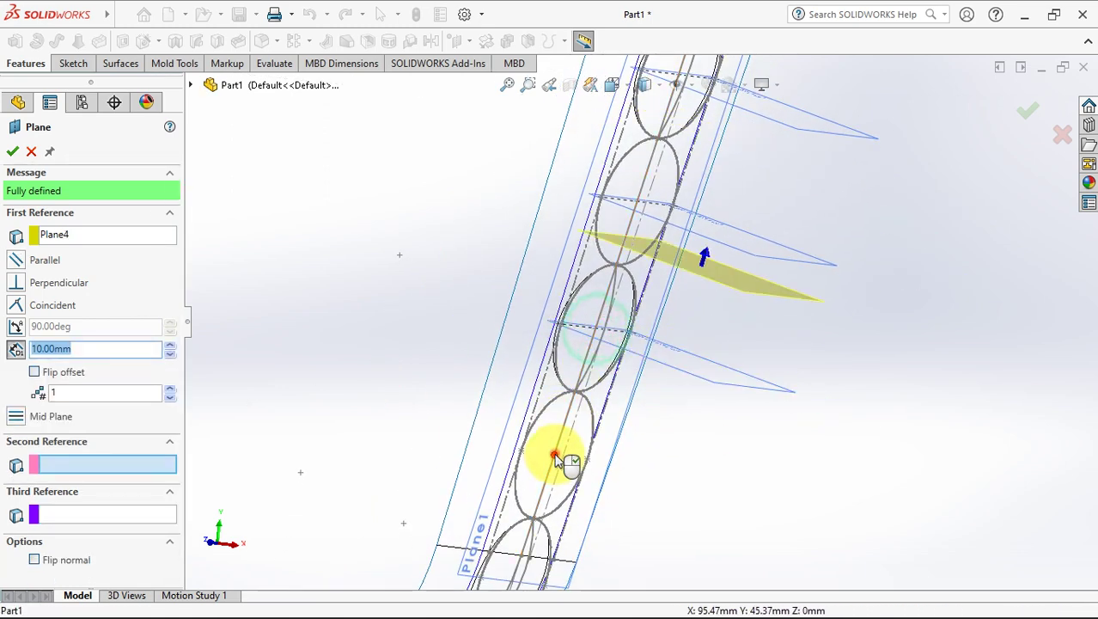
pyautogui.scroll(-3, 556, 455)
pyautogui.scroll(1, 556, 456)
pyautogui.rightClick(556, 454)
pyautogui.press('Return')
# Add a parallel plane through the centre point of the lowest ellipse
pyautogui.scroll(3, 582, 464)
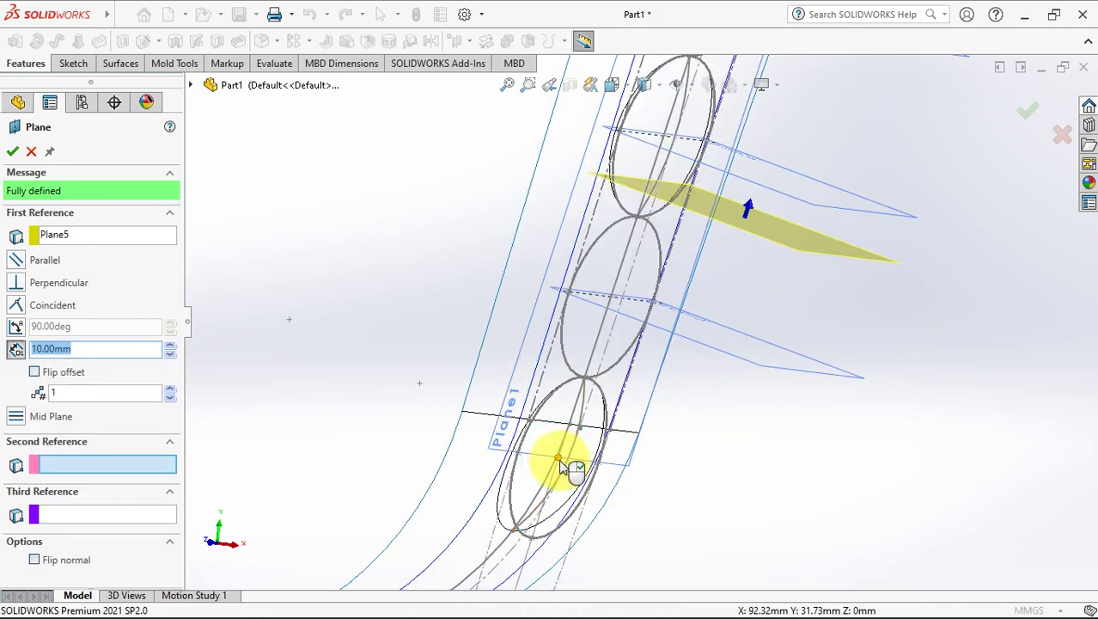
pyautogui.scroll(2, 601, 448)
pyautogui.click(573, 434)
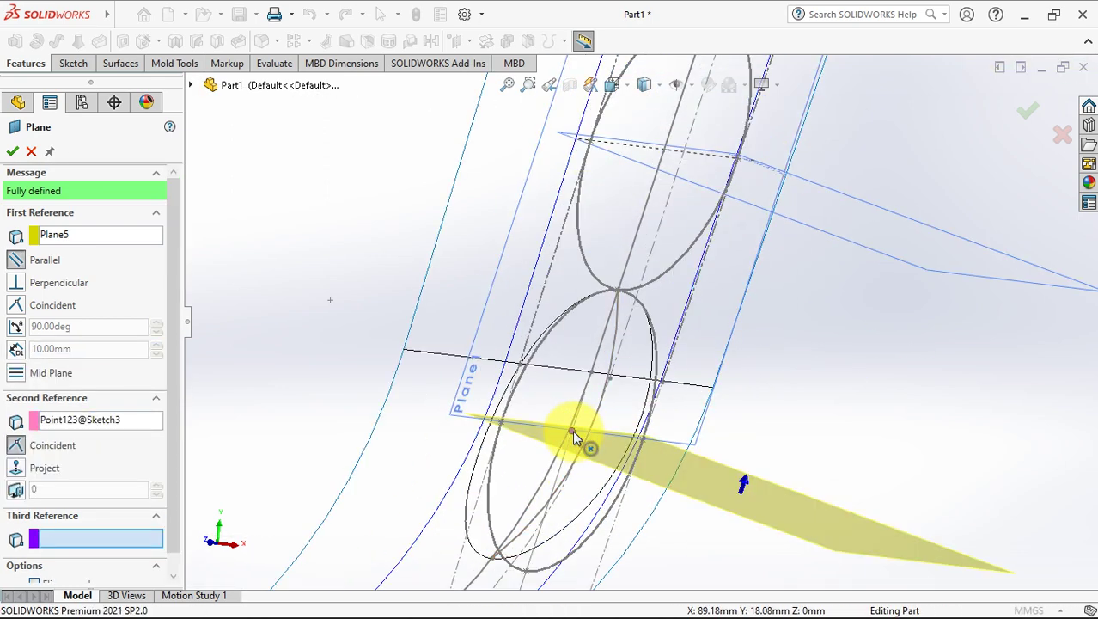
pyautogui.click(12, 151)
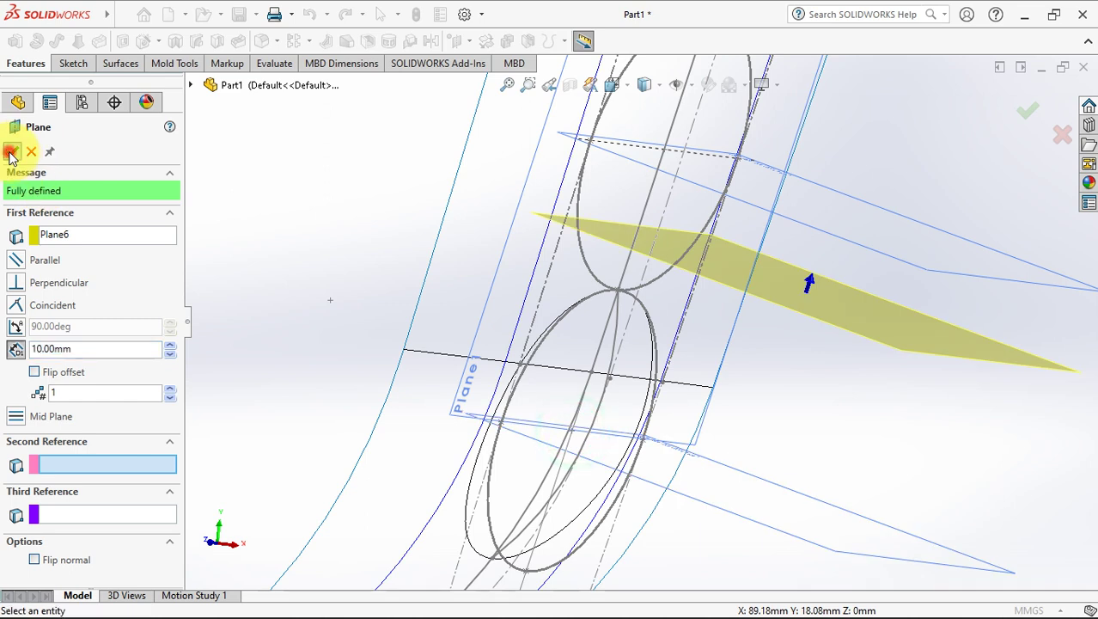
pyautogui.click(12, 152)
pyautogui.click(12, 152)
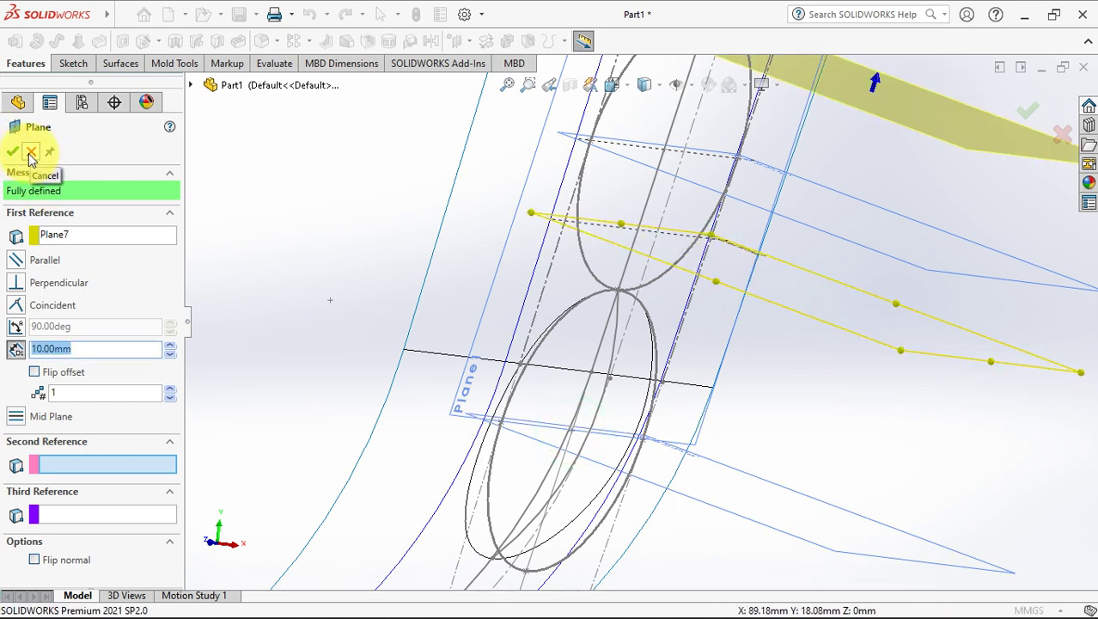
pyautogui.click(31, 154)
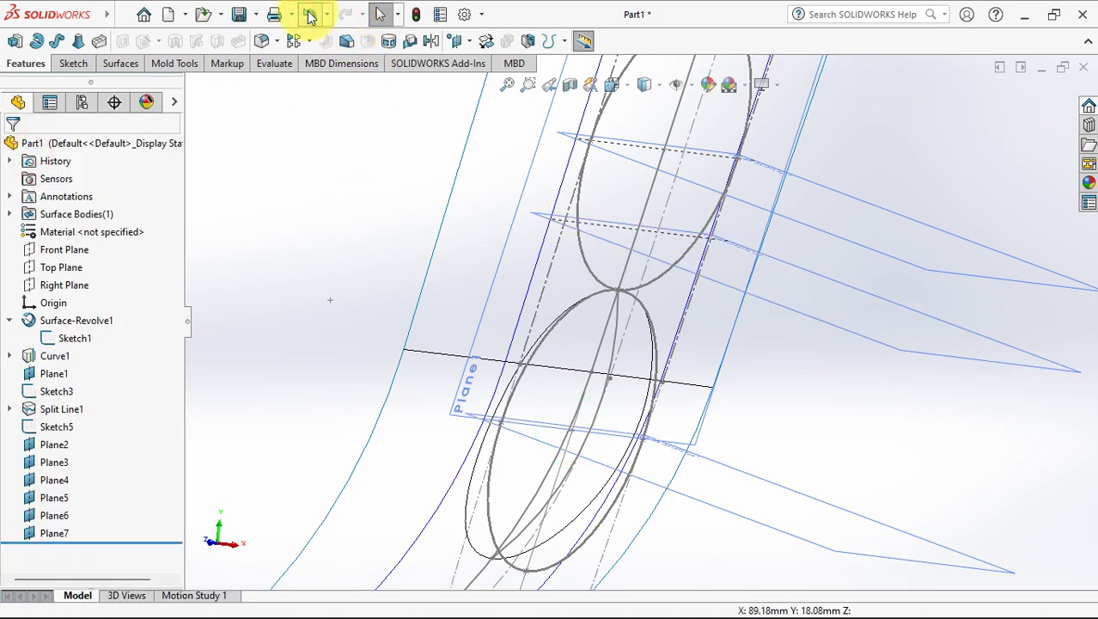
pyautogui.click(310, 15)
# Hide the sketch containing the chain of ellipses
pyautogui.scroll(5, 380, 297)
pyautogui.scroll(-3, 669, 200)
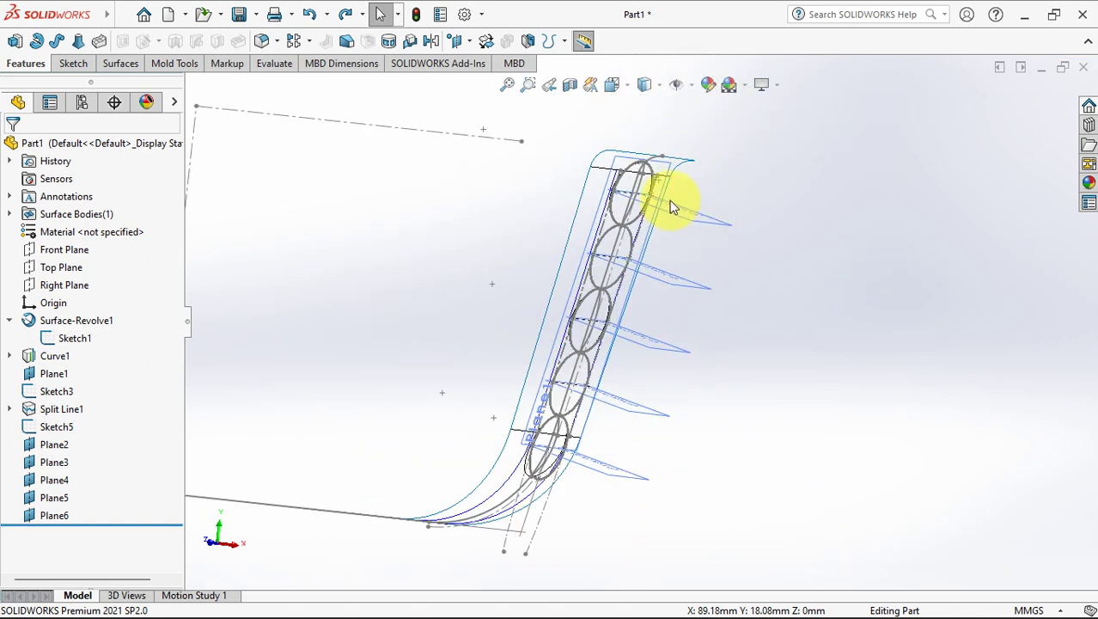
pyautogui.scroll(-2, 669, 201)
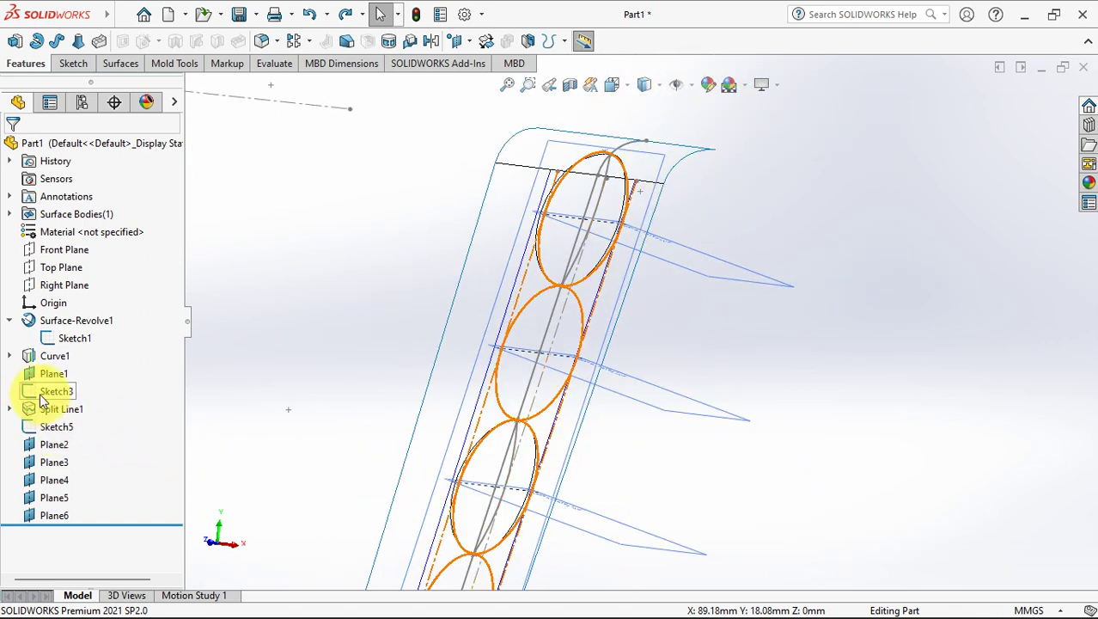
pyautogui.click(45, 393)
pyautogui.click(53, 372)
pyautogui.click(254, 378)
# Start a sketch on Plane2 and draw a three-point arc of about 41 mm radius across the ellipse nearest the rim
pyautogui.scroll(-4, 601, 223)
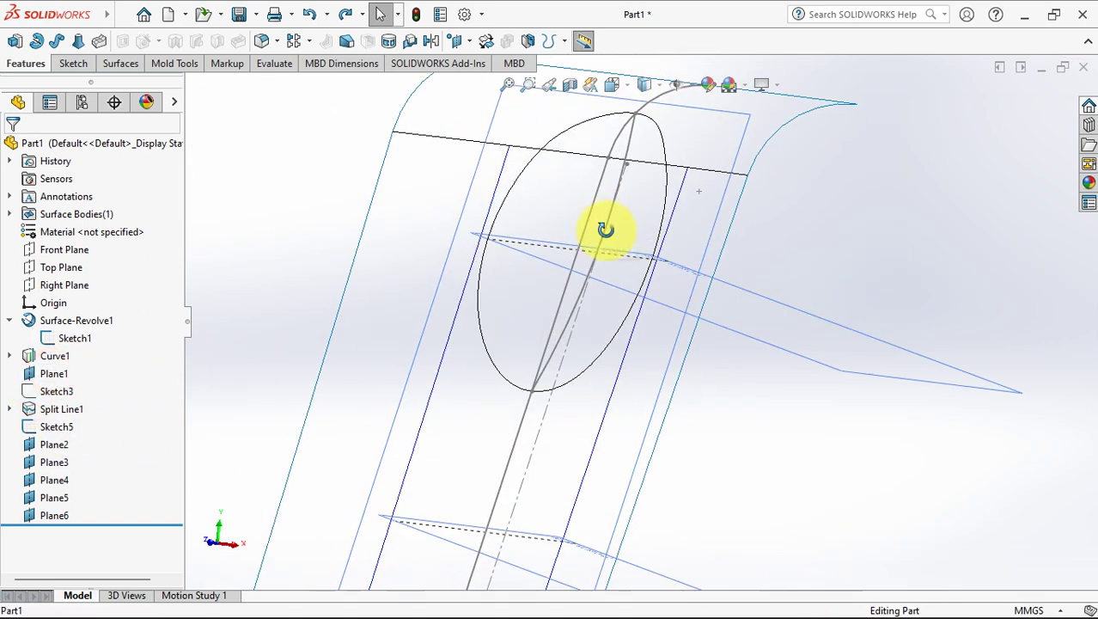
pyautogui.click(838, 294)
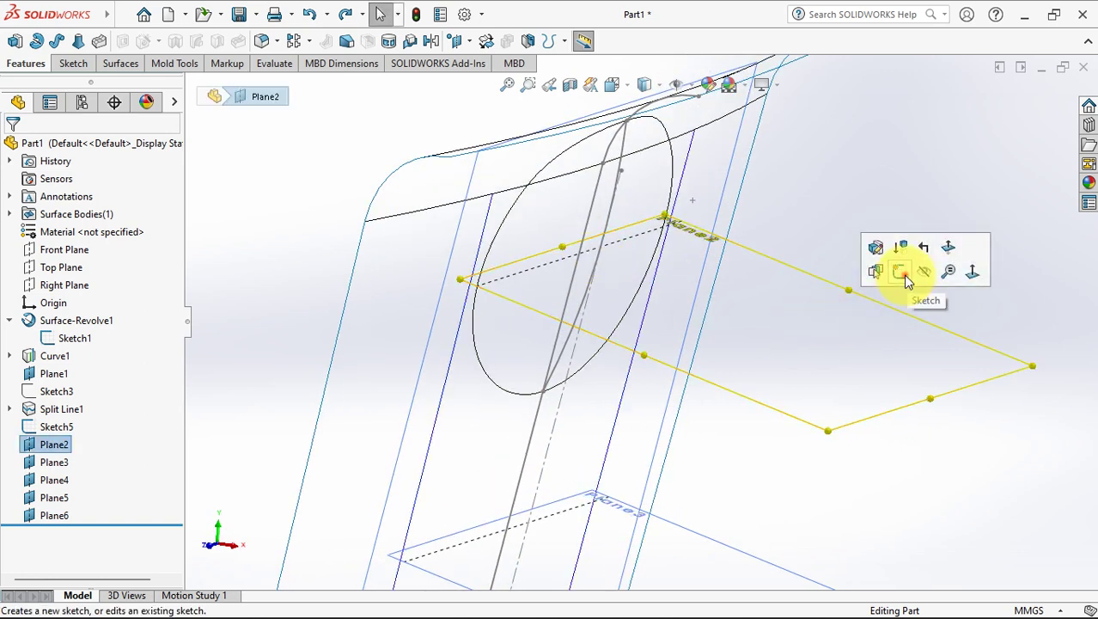
pyautogui.click(902, 273)
pyautogui.click(215, 42)
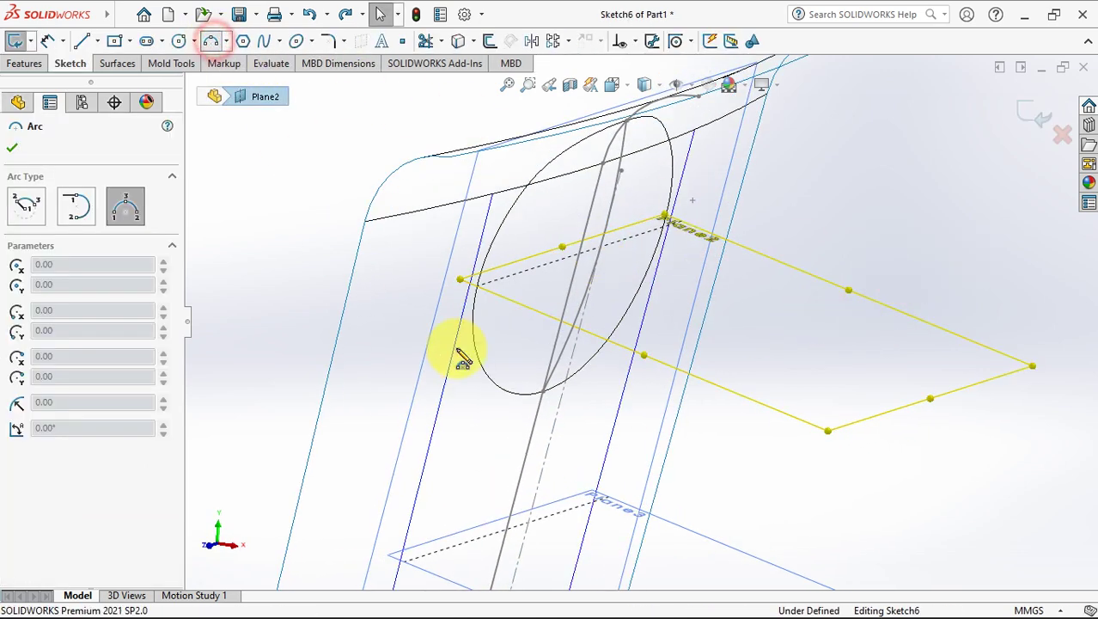
pyautogui.click(474, 296)
pyautogui.scroll(-2, 653, 258)
pyautogui.click(609, 258)
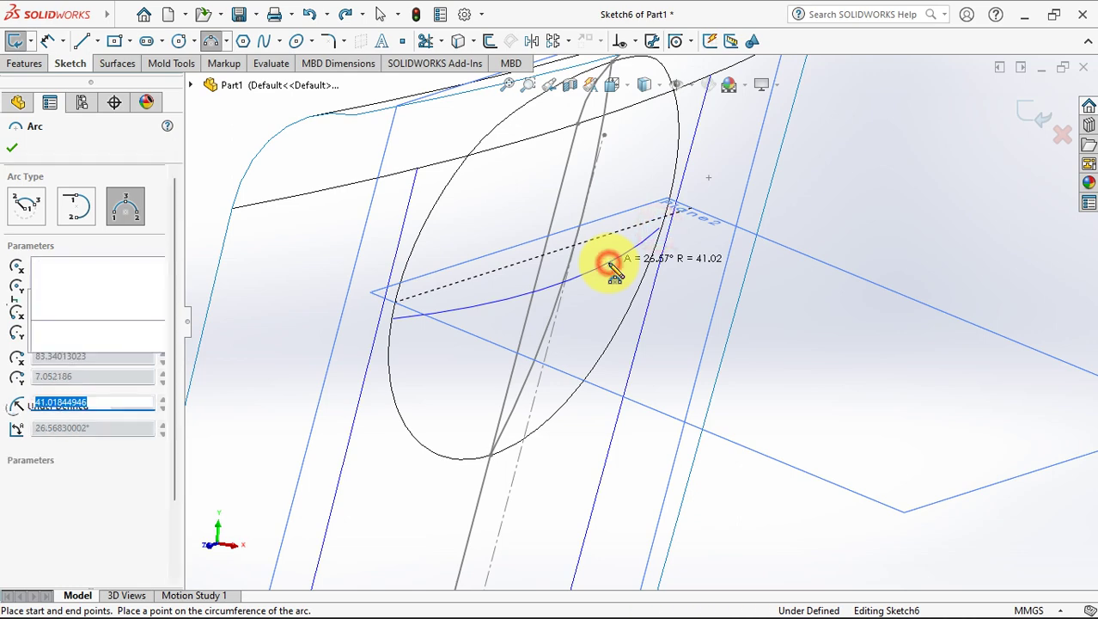
pyautogui.rightClick(608, 258)
# Convert the vertical bulge arc into this sketch and add a pierce relation between the resulting line's outer end and that arc
pyautogui.click(631, 273)
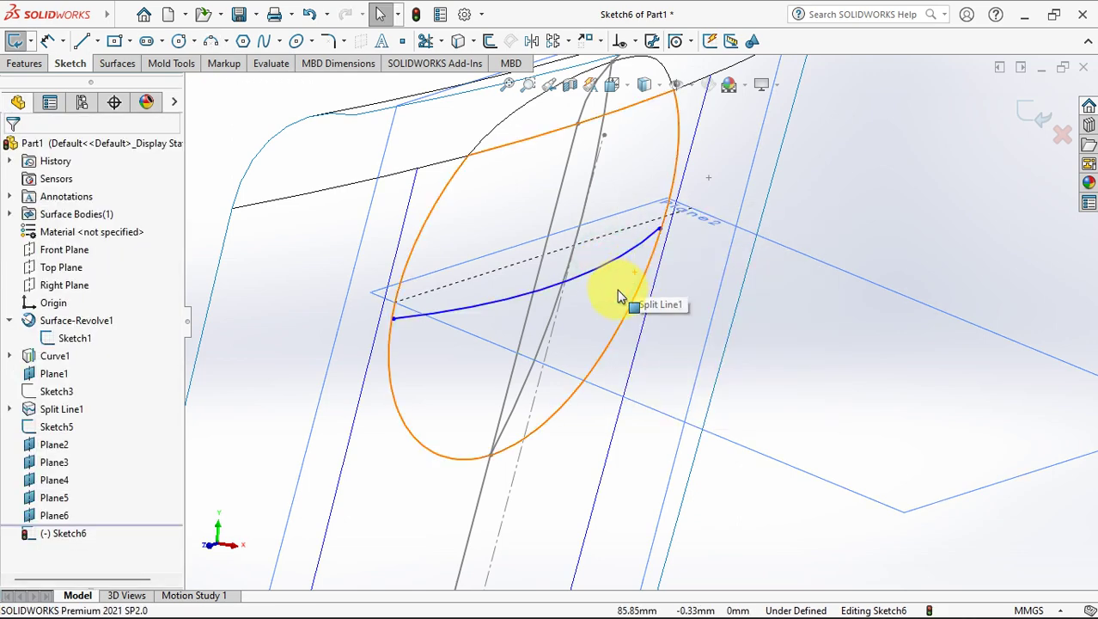
pyautogui.scroll(-2, 597, 268)
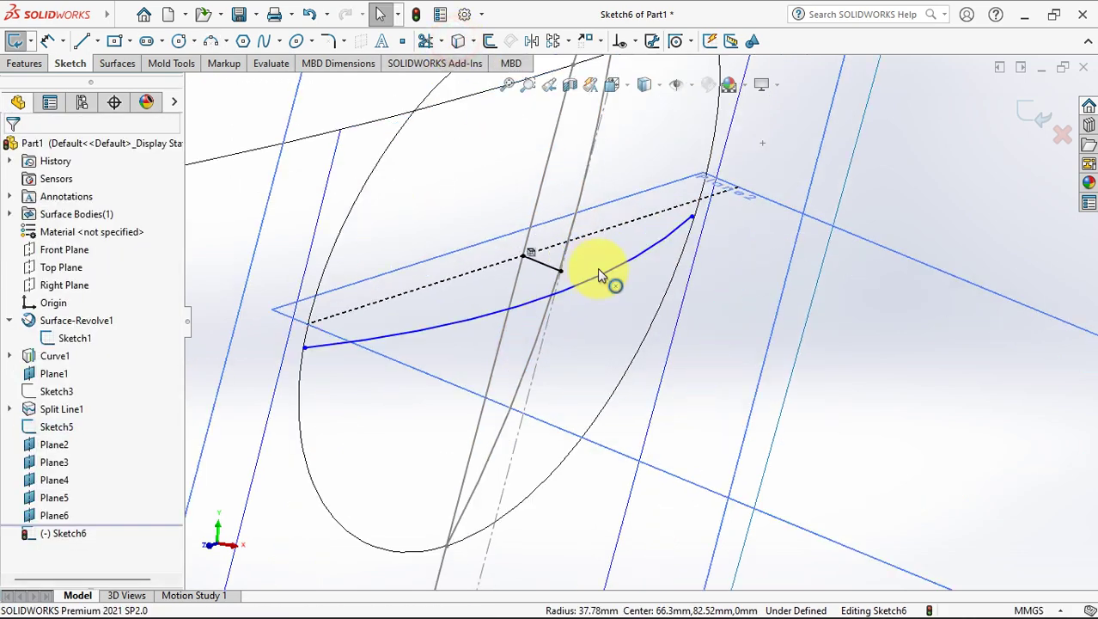
pyautogui.moveTo(561, 272); pyautogui.dragTo(606, 290)
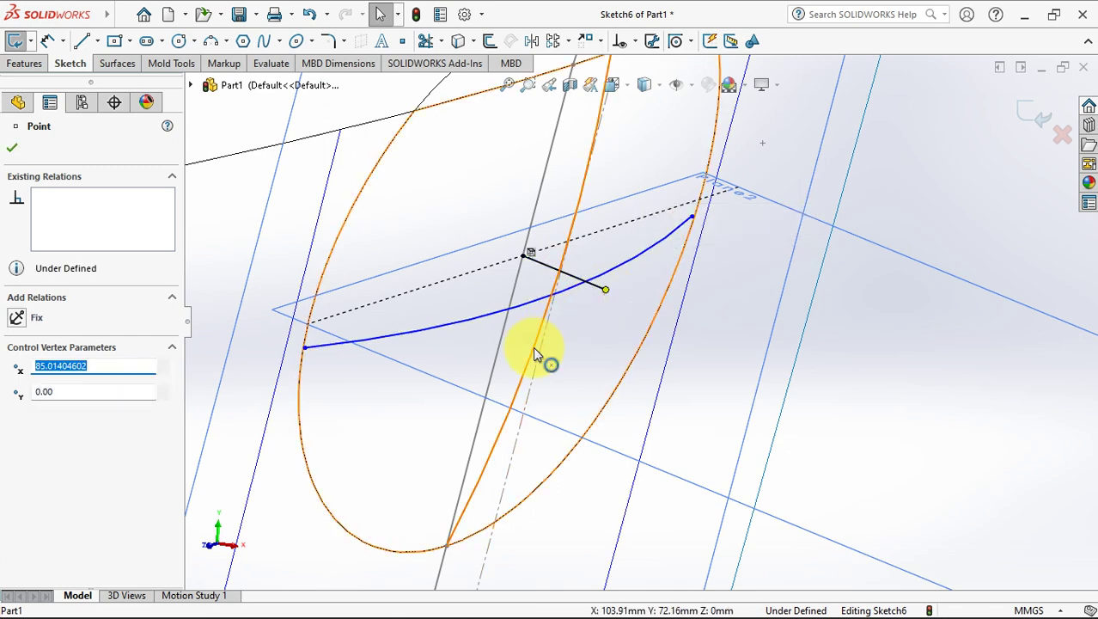
pyautogui.keyDown('ctrl'); pyautogui.click(533, 348); pyautogui.keyUp('ctrl')
pyautogui.keyDown('ctrl'); pyautogui.click(533, 346); pyautogui.keyUp('ctrl')
pyautogui.click(605, 278)
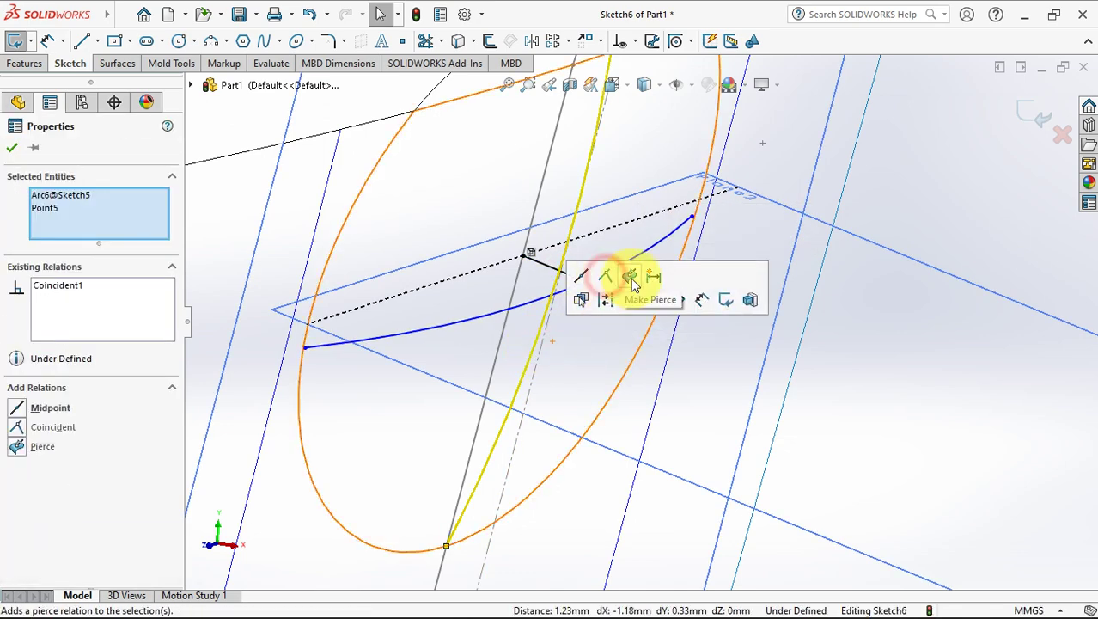
# Make the three-point arc coincident with the outer end of the short converted line
pyautogui.click(477, 314)
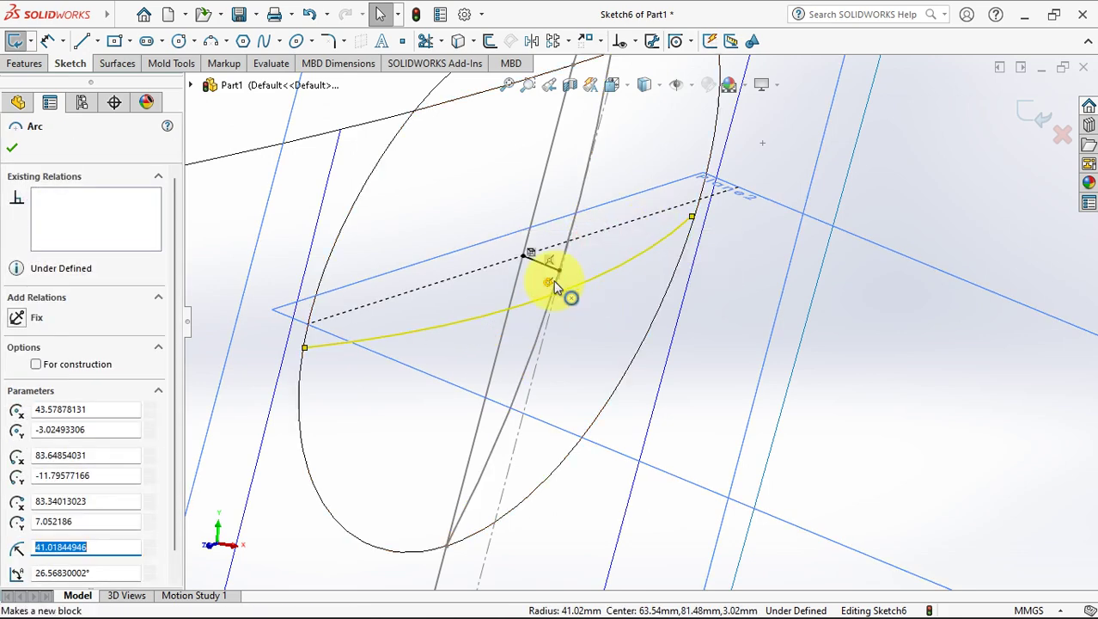
pyautogui.keyDown('ctrl'); pyautogui.click(560, 272); pyautogui.keyUp('ctrl')
pyautogui.click(658, 206)
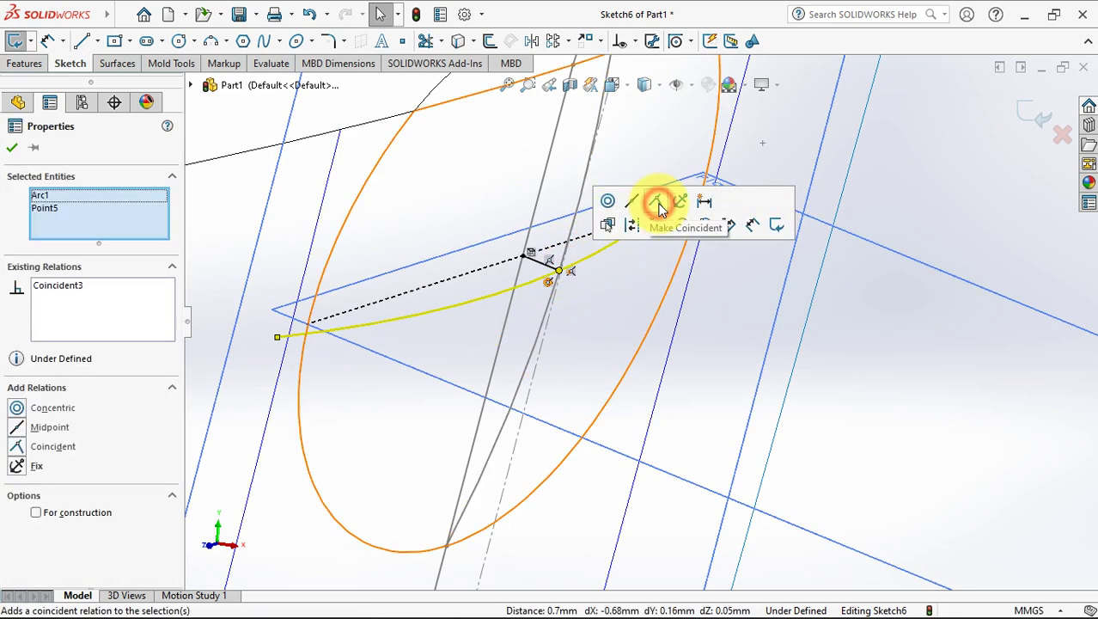
# Add pierce relations between both end points of the arc and the split ellipse edge
pyautogui.click(301, 367)
pyautogui.keyDown('ctrl'); pyautogui.click(278, 336); pyautogui.keyUp('ctrl')
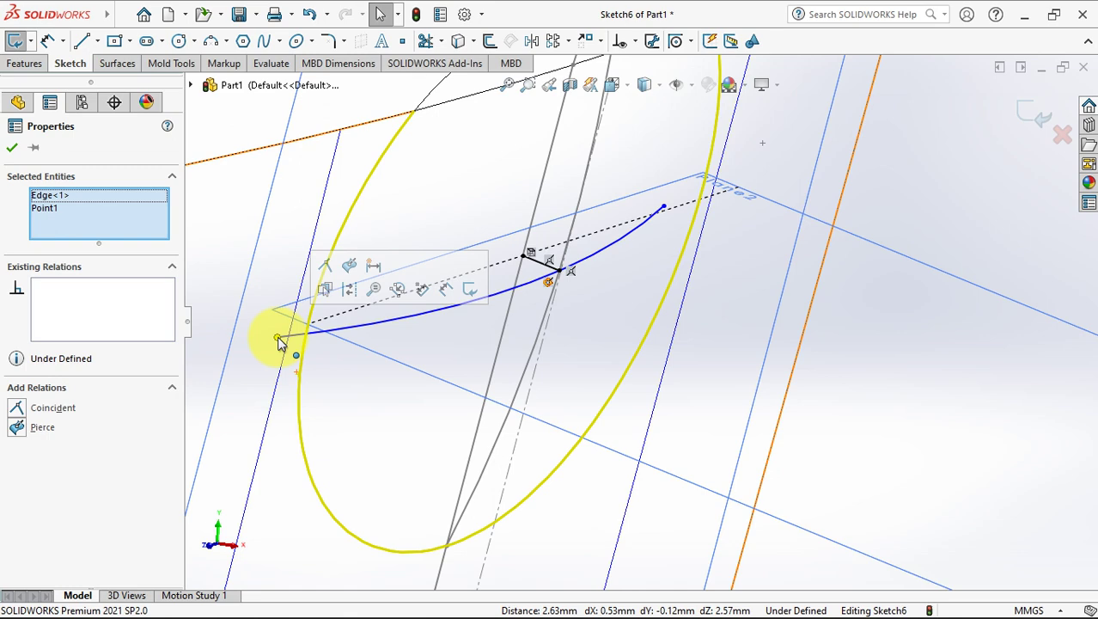
pyautogui.click(351, 263)
pyautogui.click(753, 174)
pyautogui.keyDown('ctrl'); pyautogui.click(689, 231); pyautogui.keyUp('ctrl')
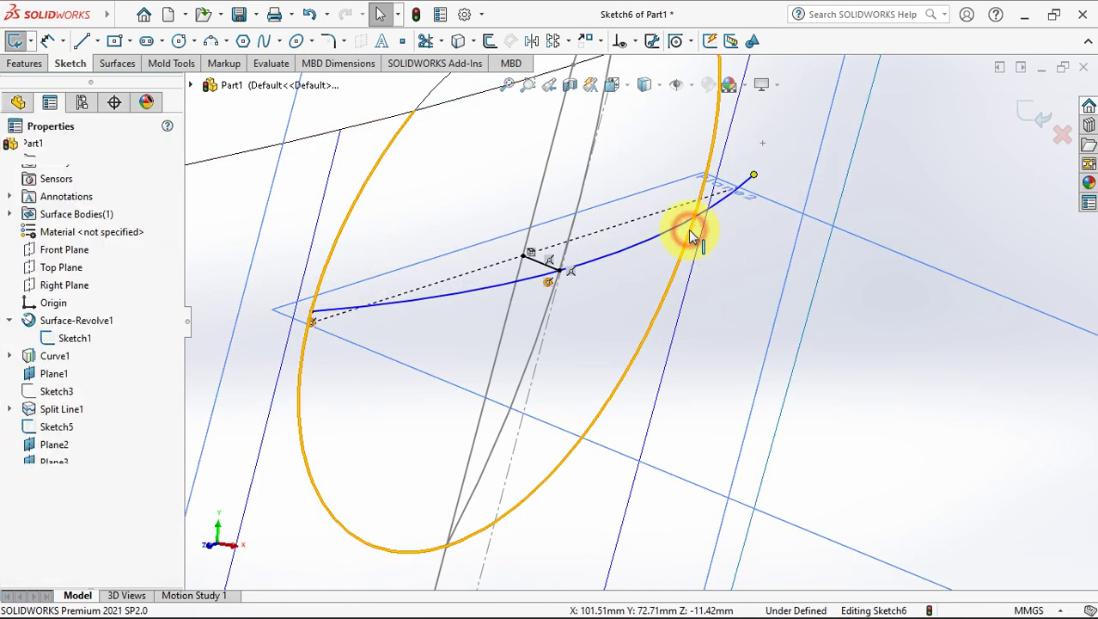
pyautogui.click(759, 161)
# Turn the short converted line into construction geometry and close the sketch
pyautogui.rightClick(540, 266)
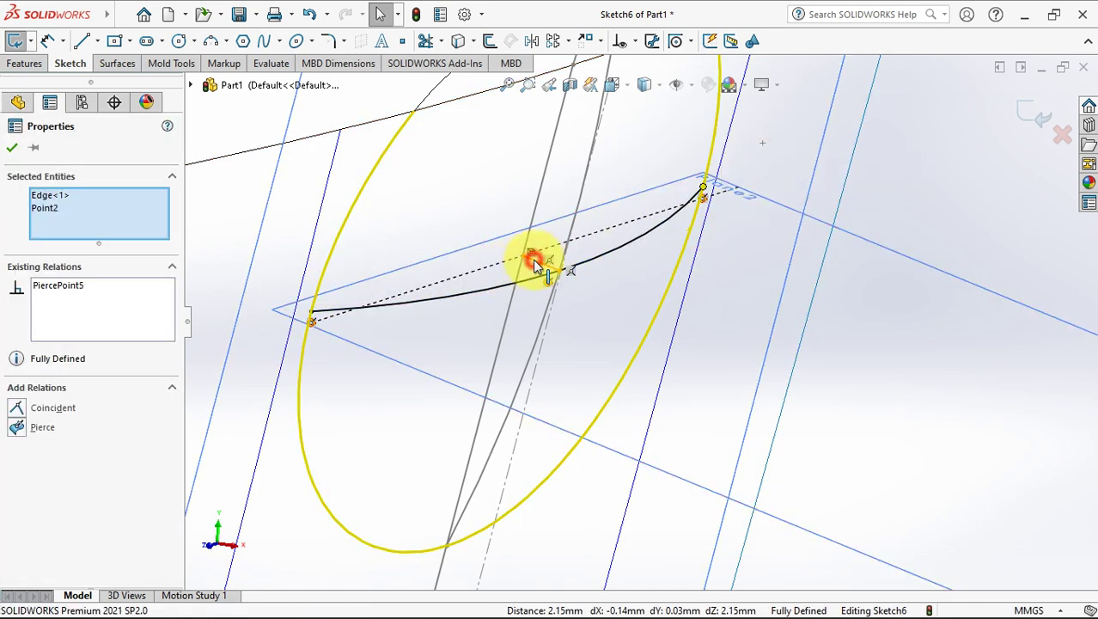
pyautogui.click(537, 266)
pyautogui.click(604, 217)
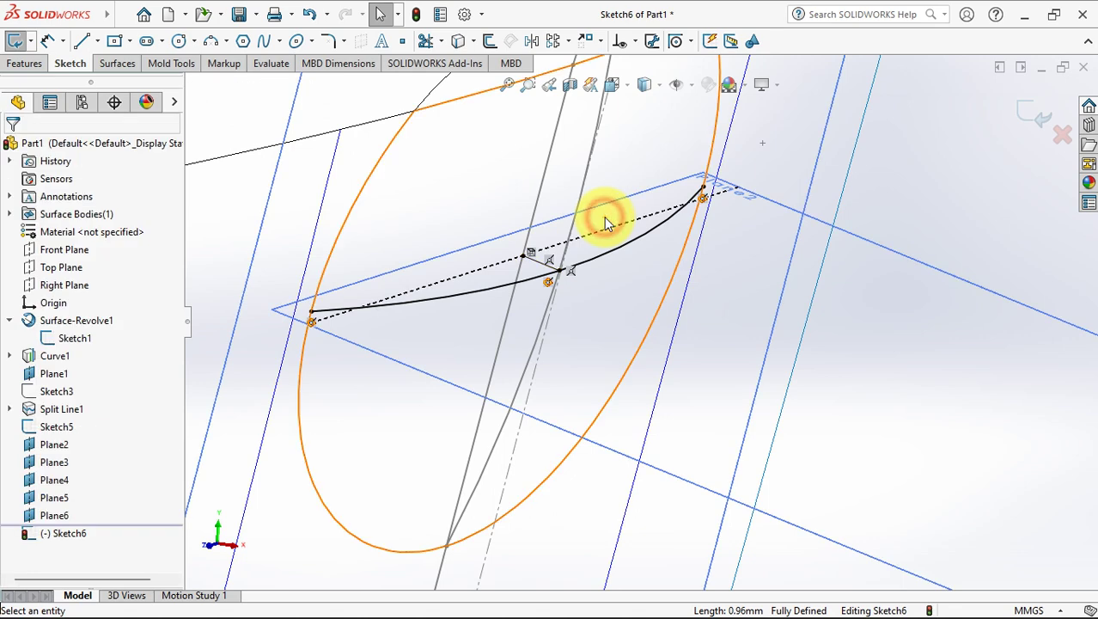
pyautogui.click(1036, 120)
# Start a sketch on Plane4 and draw a three-point arc across the middle ellipse from side to side
pyautogui.scroll(8, 967, 178)
pyautogui.scroll(-5, 602, 567)
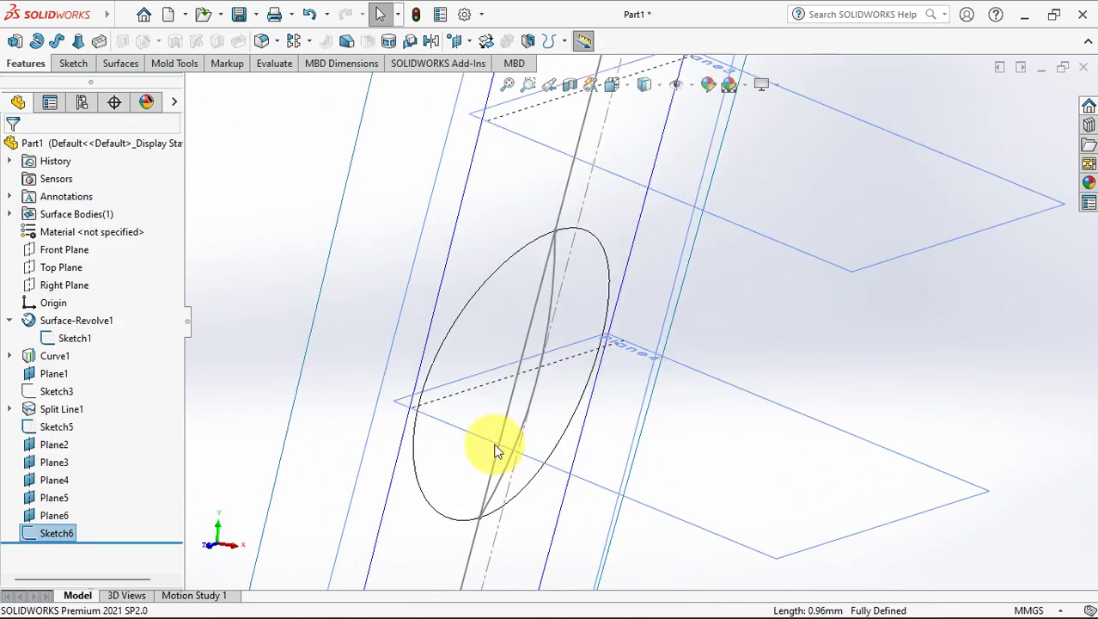
pyautogui.scroll(-2, 496, 451)
pyautogui.click(845, 405)
pyautogui.click(914, 367)
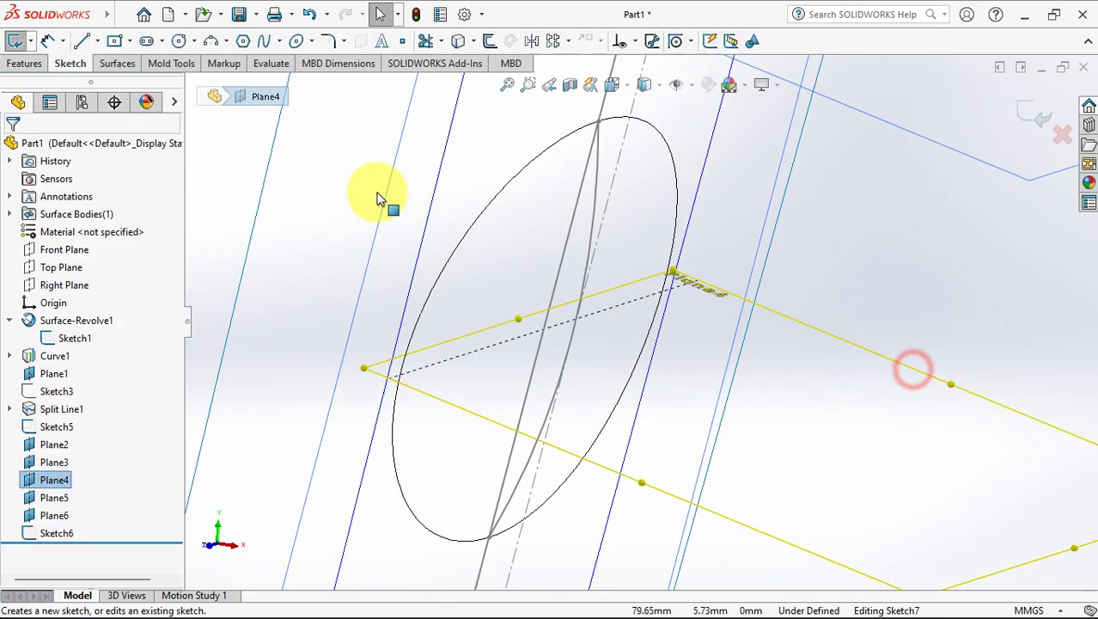
pyautogui.click(211, 40)
pyautogui.click(401, 371)
pyautogui.click(667, 283)
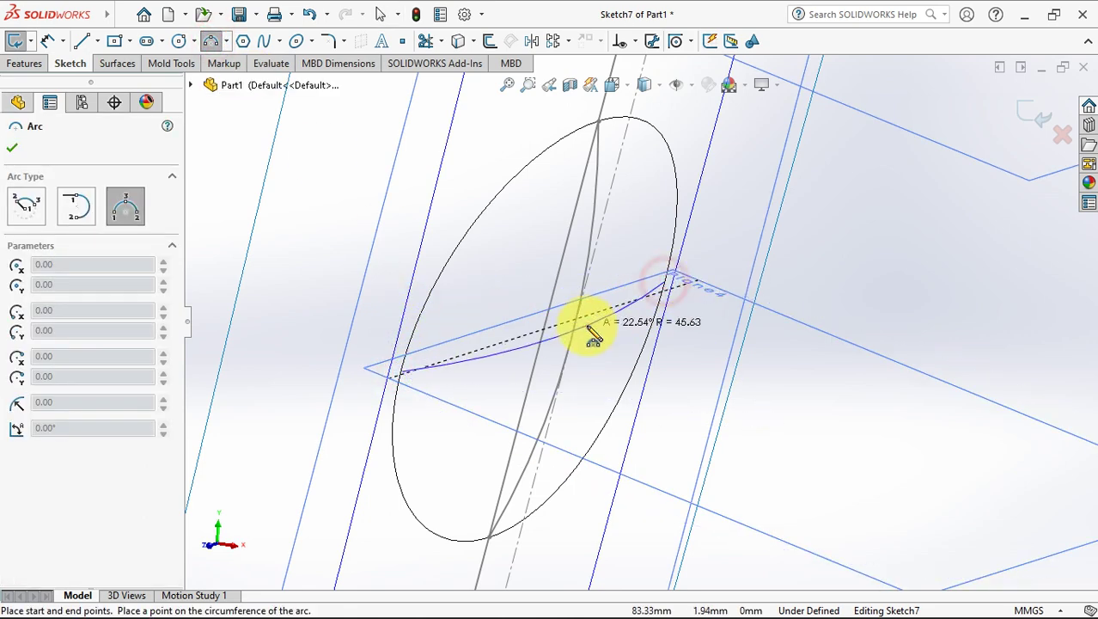
pyautogui.click(590, 326)
pyautogui.press('Escape')
# Convert the middle ellipse's vertical bulge arc into a construction line and add a pierce relation between its outer end and that arc
pyautogui.click(555, 412)
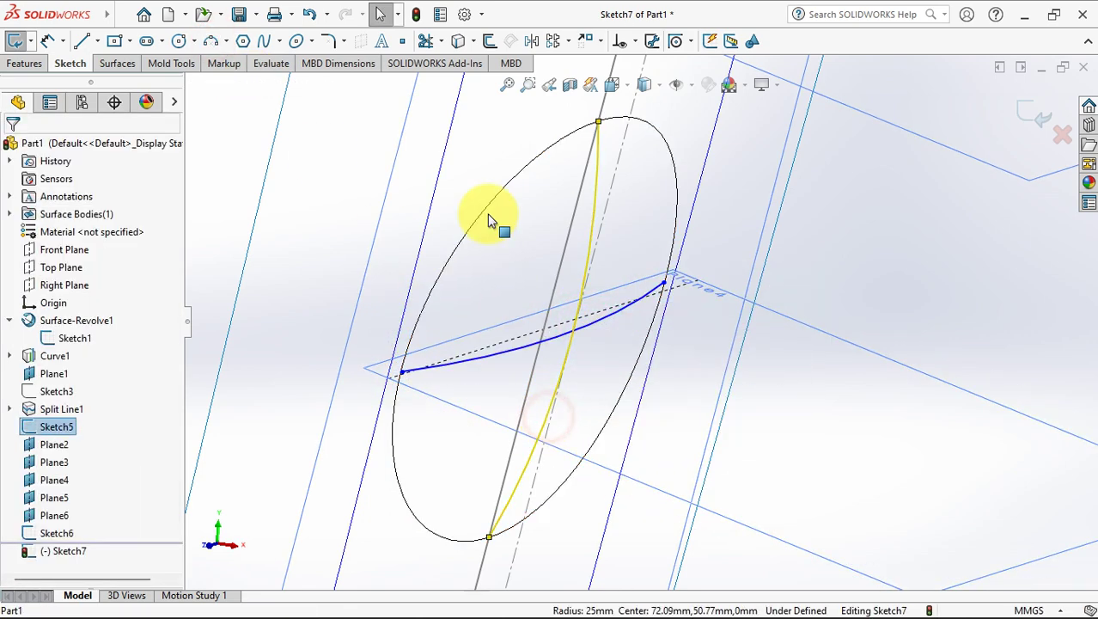
pyautogui.click(458, 41)
pyautogui.click(563, 337)
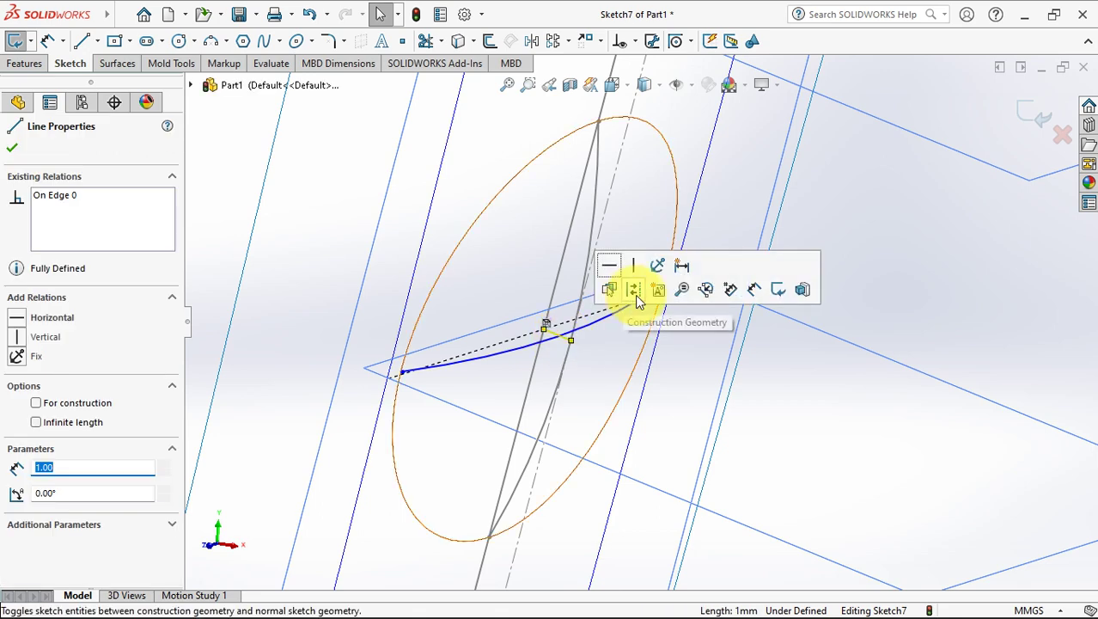
pyautogui.click(637, 294)
pyautogui.moveTo(572, 341); pyautogui.dragTo(592, 349)
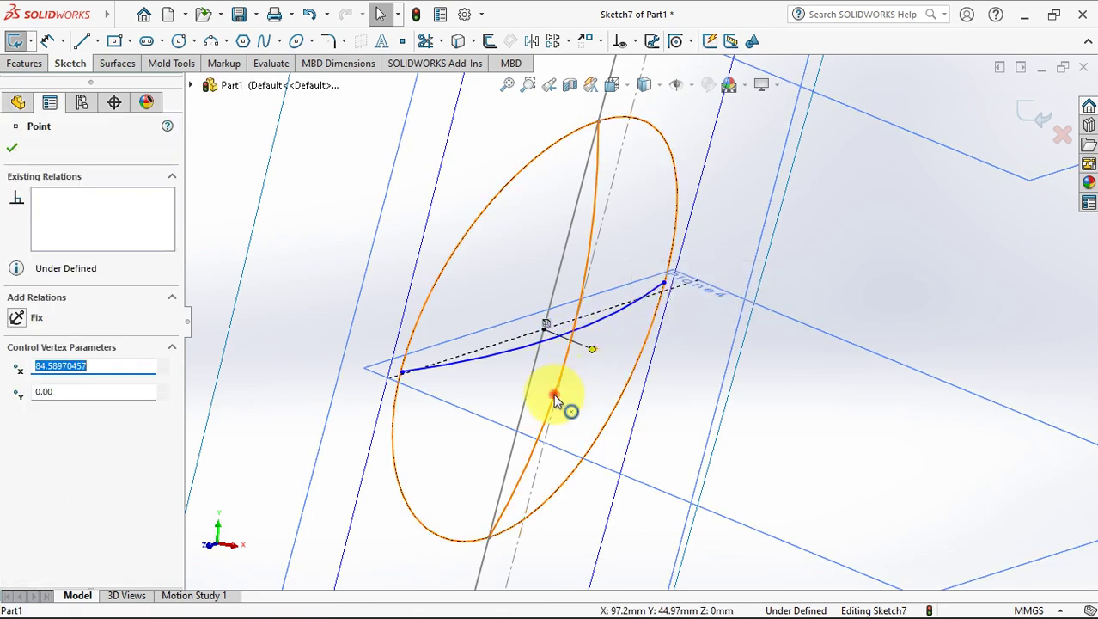
pyautogui.keyDown('ctrl'); pyautogui.click(554, 396); pyautogui.keyUp('ctrl')
pyautogui.click(646, 321)
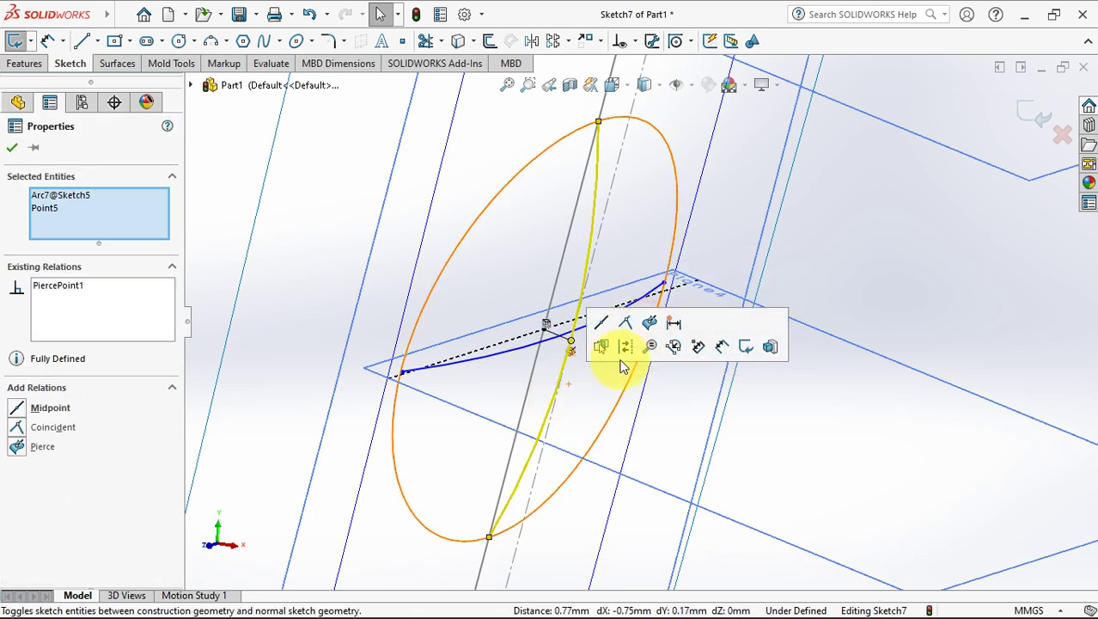
# Make the middle ellipse's cross arc coincident with the outer end of the construction line
pyautogui.click(547, 342)
pyautogui.keyDown('ctrl'); pyautogui.click(571, 341); pyautogui.keyUp('ctrl')
pyautogui.click(667, 272)
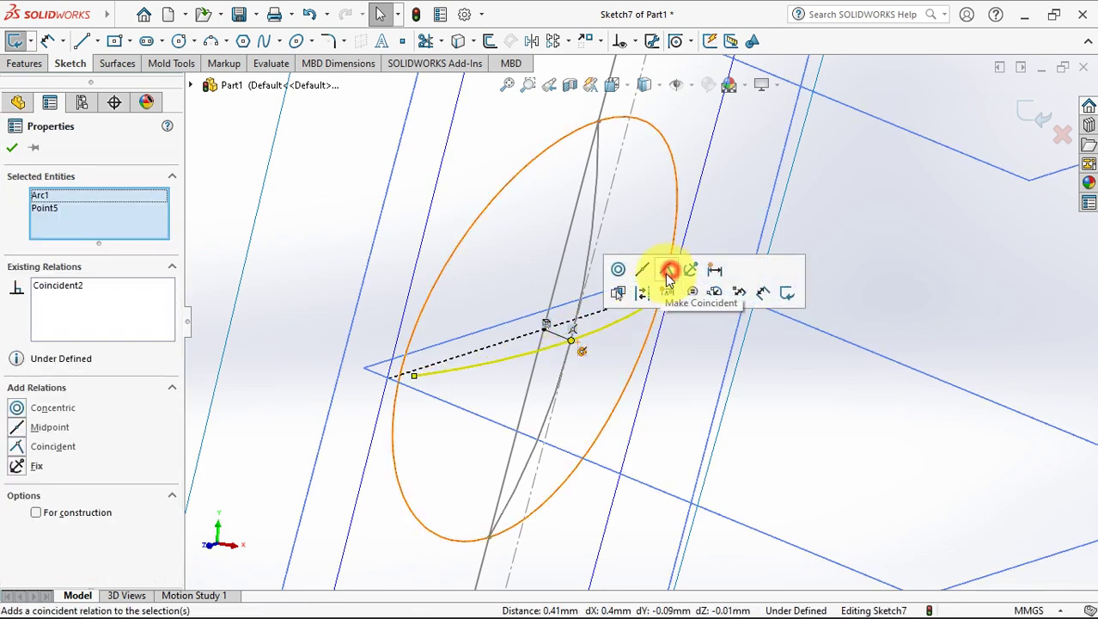
# Add pierce relations between both end points of the cross arc and the middle ellipse's split edge, and close the sketch
pyautogui.click(414, 378)
pyautogui.keyDown('ctrl'); pyautogui.click(397, 402); pyautogui.keyUp('ctrl')
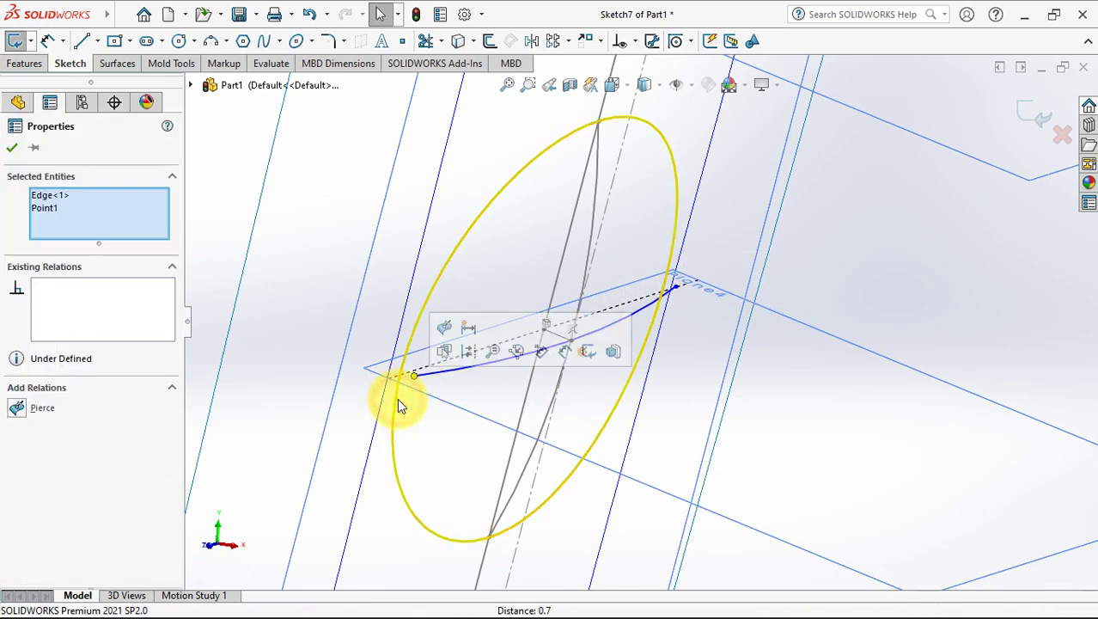
pyautogui.click(443, 326)
pyautogui.click(736, 270)
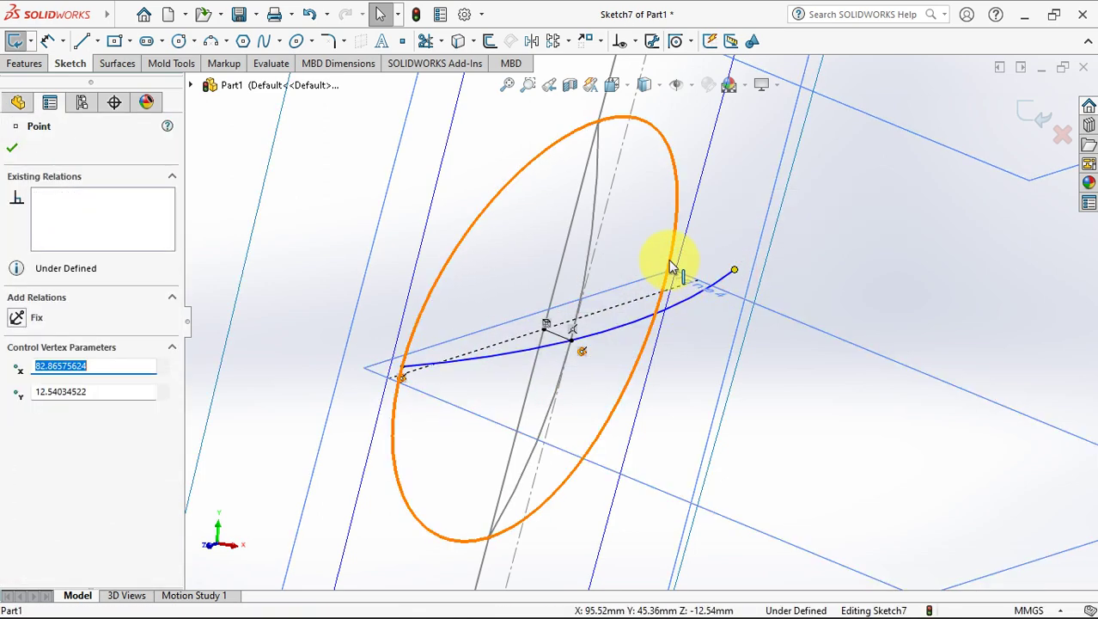
pyautogui.keyDown('ctrl'); pyautogui.click(670, 259); pyautogui.keyUp('ctrl')
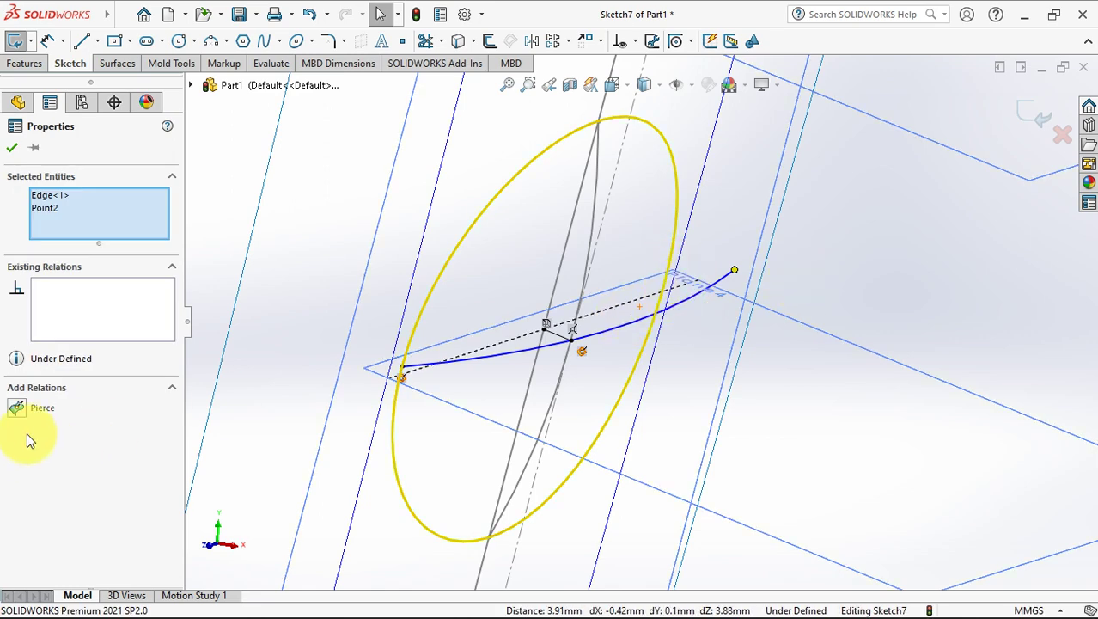
pyautogui.click(16, 409)
pyautogui.click(5, 148)
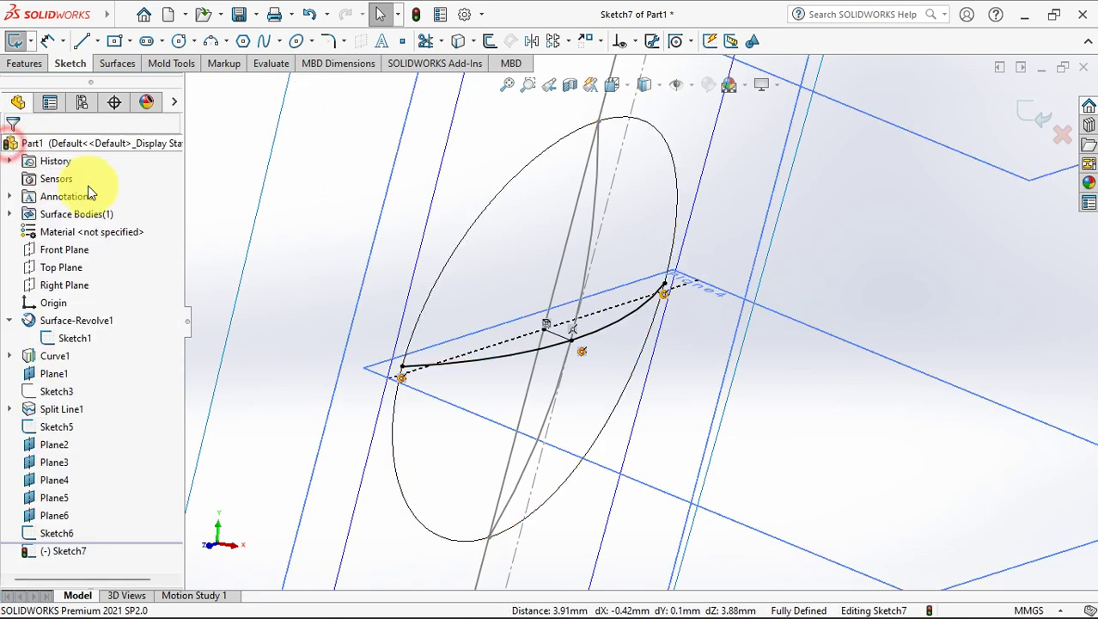
pyautogui.click(1042, 120)
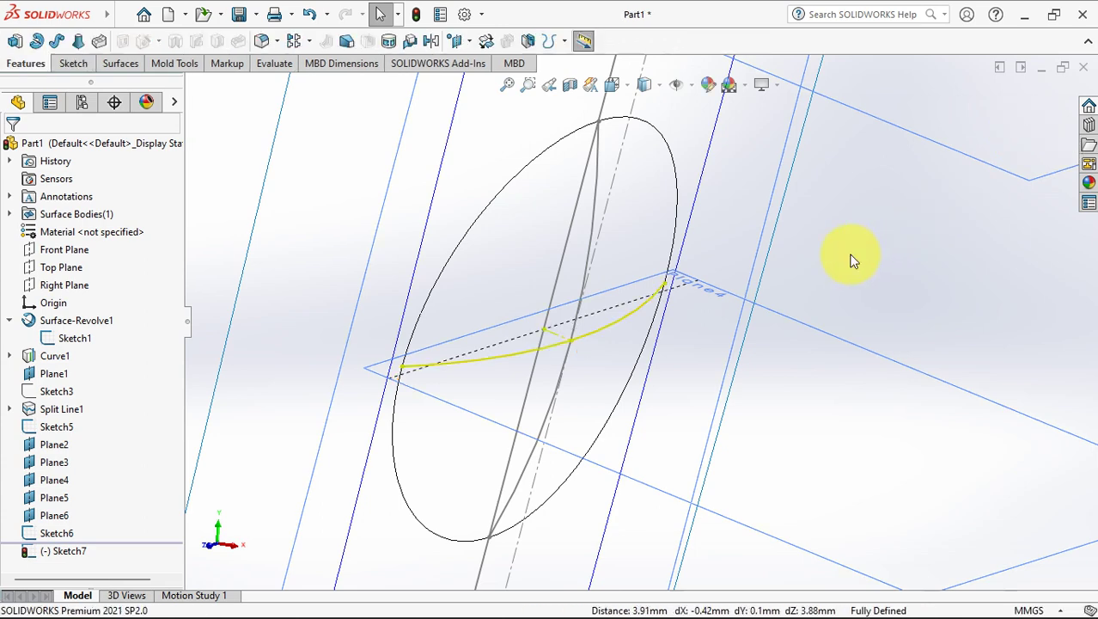
# Start a sketch on Plane6 and draw a three-point arc across the lowest ellipse from side to side
pyautogui.click(877, 460)
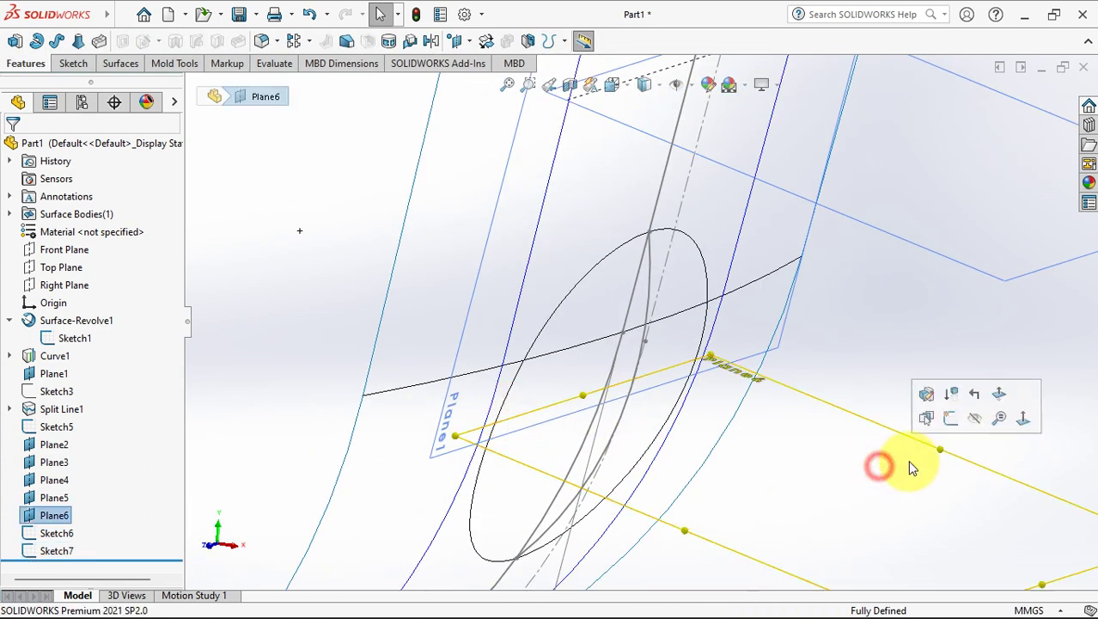
pyautogui.click(944, 419)
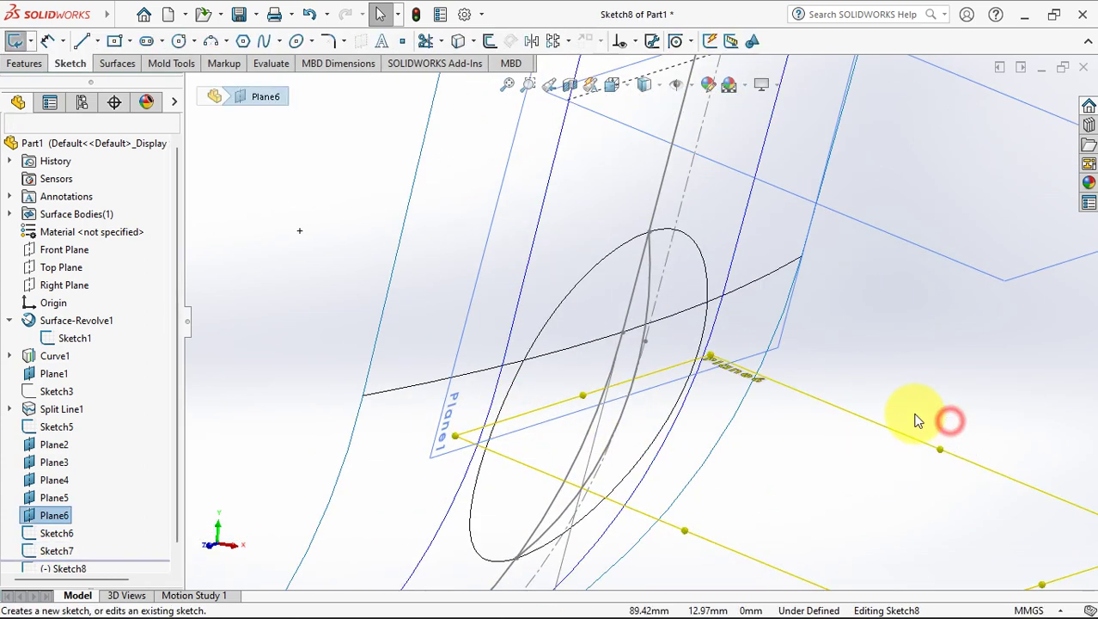
pyautogui.click(482, 460)
pyautogui.click(692, 372)
pyautogui.click(655, 408)
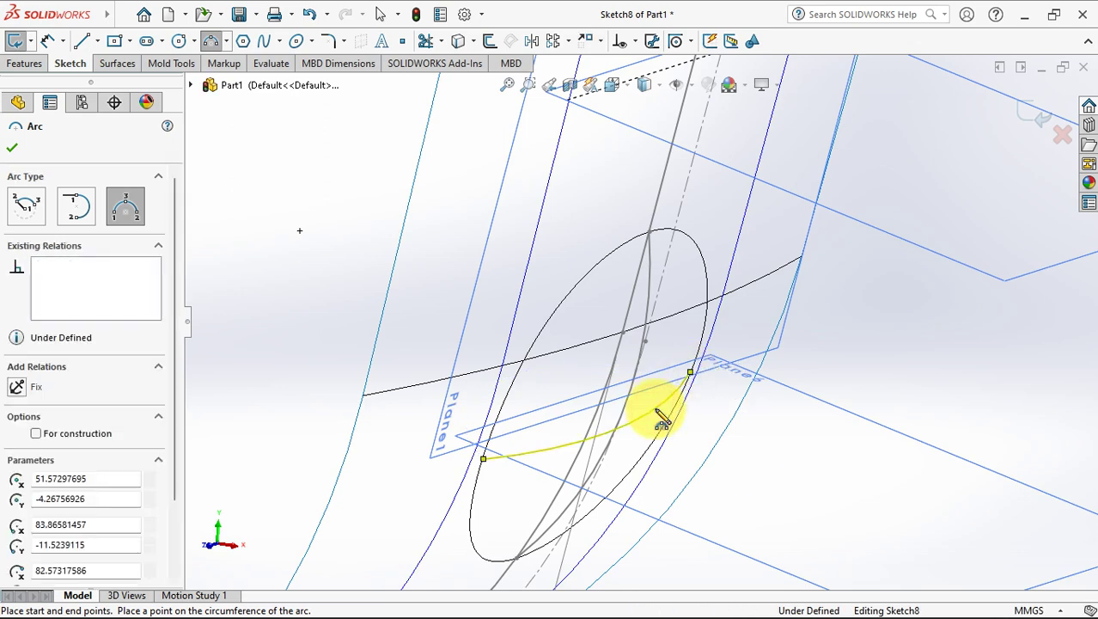
pyautogui.scroll(-2, 655, 408)
pyautogui.rightClick(654, 408)
pyautogui.click(676, 421)
pyautogui.press('Escape')
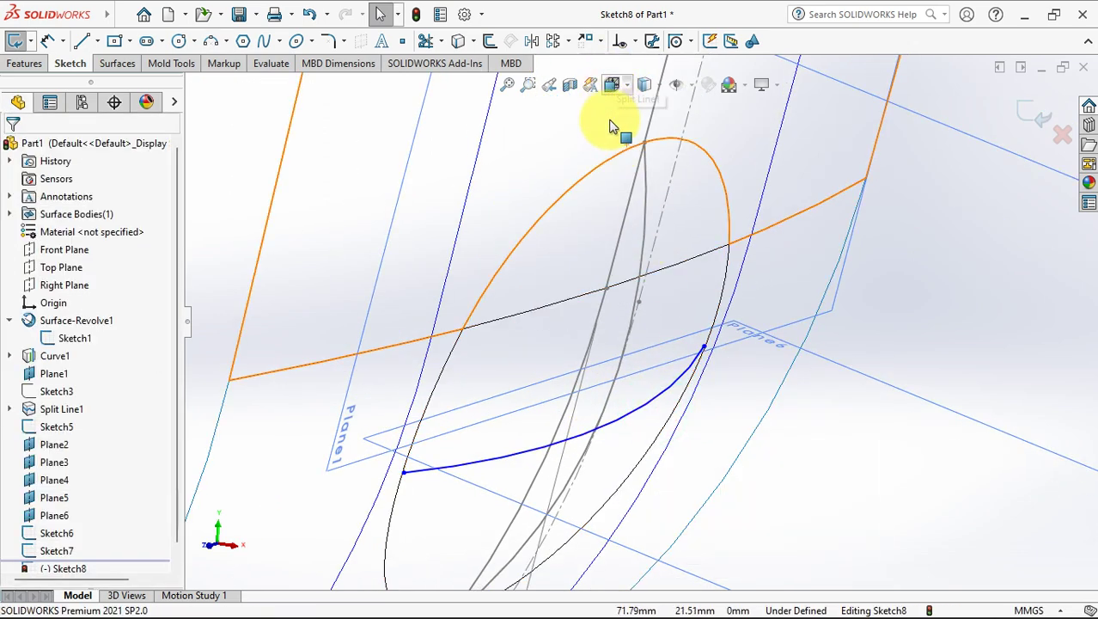
# Convert the lowest ellipse's vertical bulge arc into a construction line and pierce its outer end to that arc
pyautogui.click(640, 260)
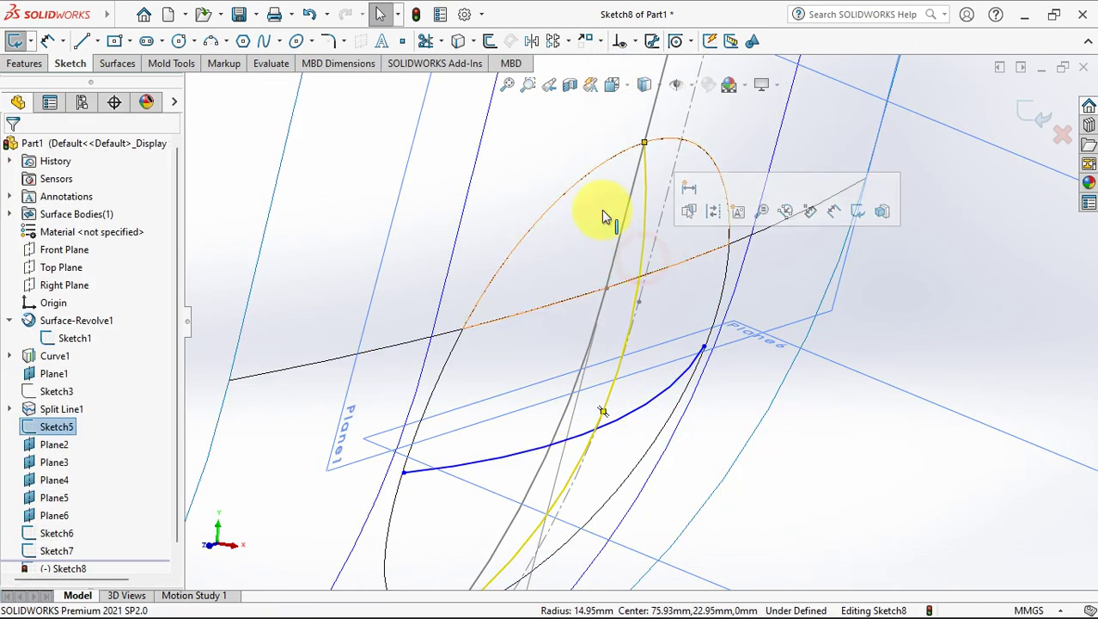
pyautogui.click(456, 41)
pyautogui.click(517, 367)
pyautogui.click(591, 397)
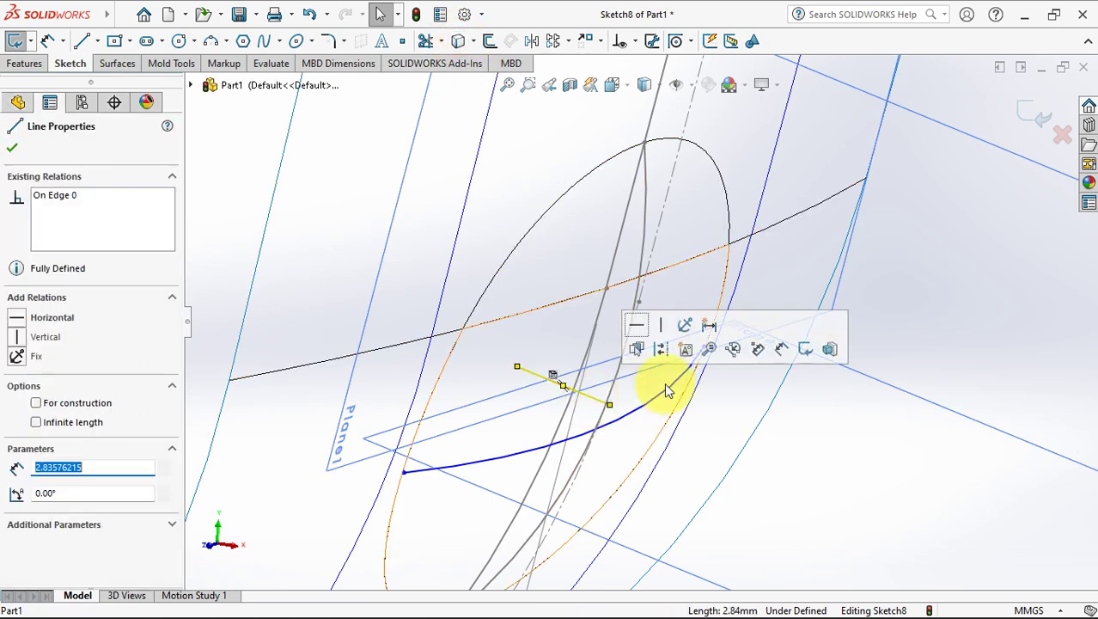
pyautogui.click(661, 351)
pyautogui.click(612, 404)
pyautogui.click(640, 421)
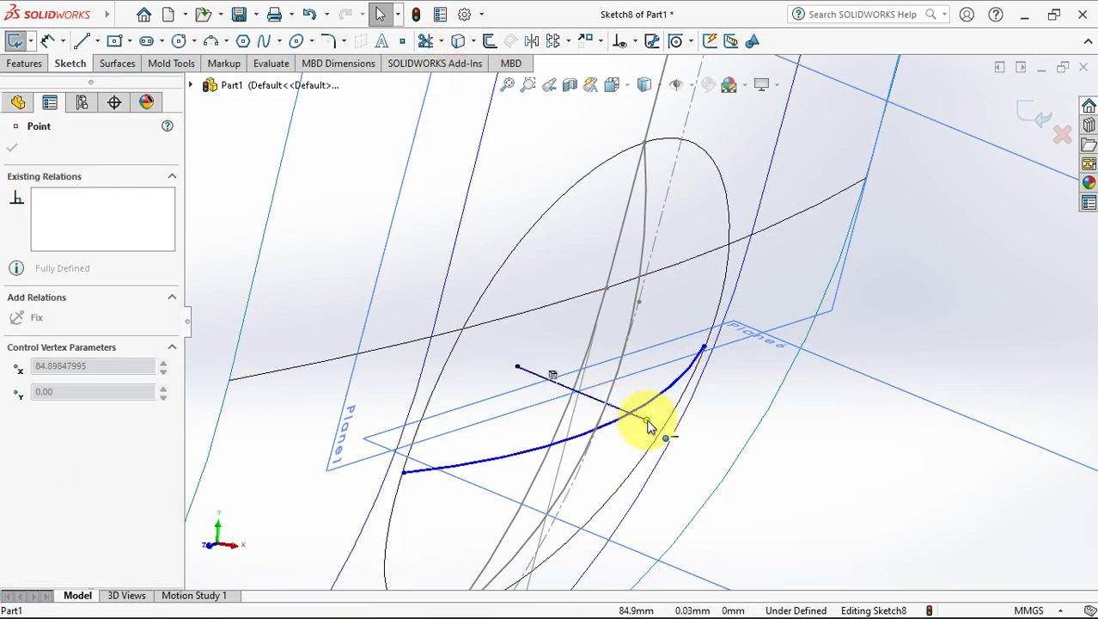
pyautogui.keyDown('ctrl'); pyautogui.click(571, 486); pyautogui.keyUp('ctrl')
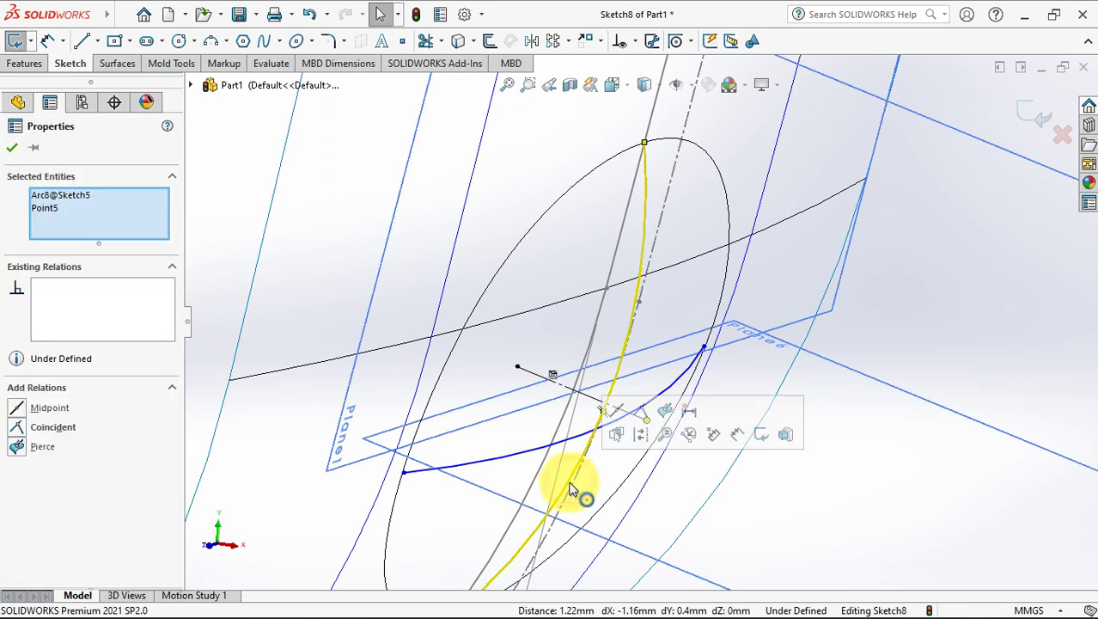
pyautogui.click(662, 412)
# Make the lowest ellipse's cross arc coincident with the outer end of the construction line
pyautogui.click(620, 421)
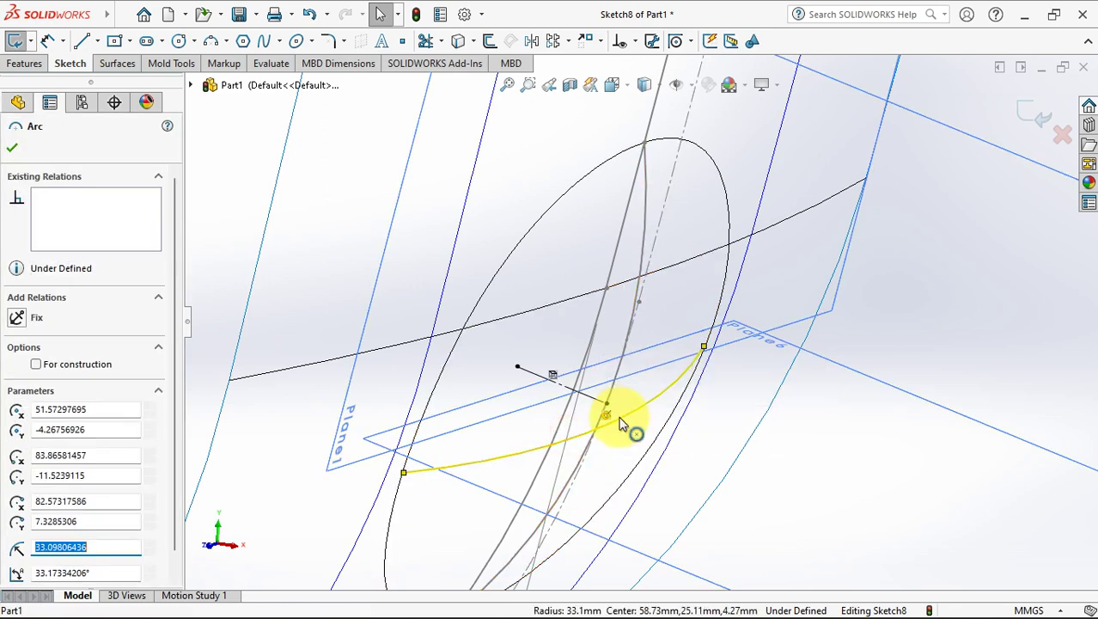
pyautogui.keyDown('ctrl'); pyautogui.click(609, 405); pyautogui.keyUp('ctrl')
pyautogui.click(707, 330)
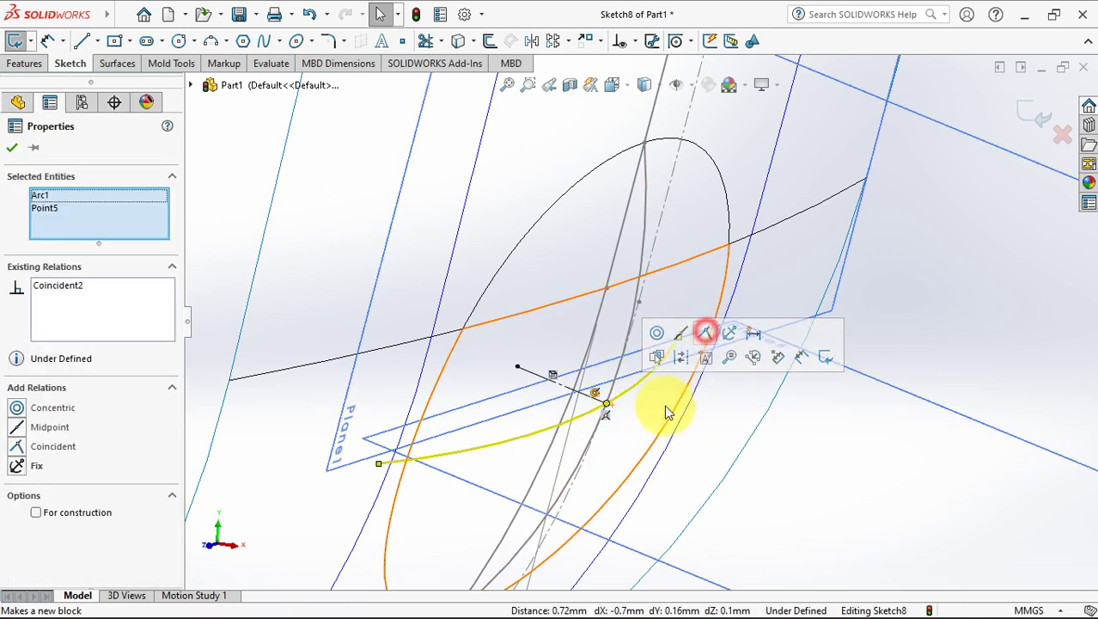
# Add pierce relations between both end points of the cross arc and the lowest ellipse's split edge, and close the sketch
pyautogui.click(379, 464)
pyautogui.keyDown('ctrl'); pyautogui.click(399, 477); pyautogui.keyUp('ctrl')
pyautogui.click(462, 409)
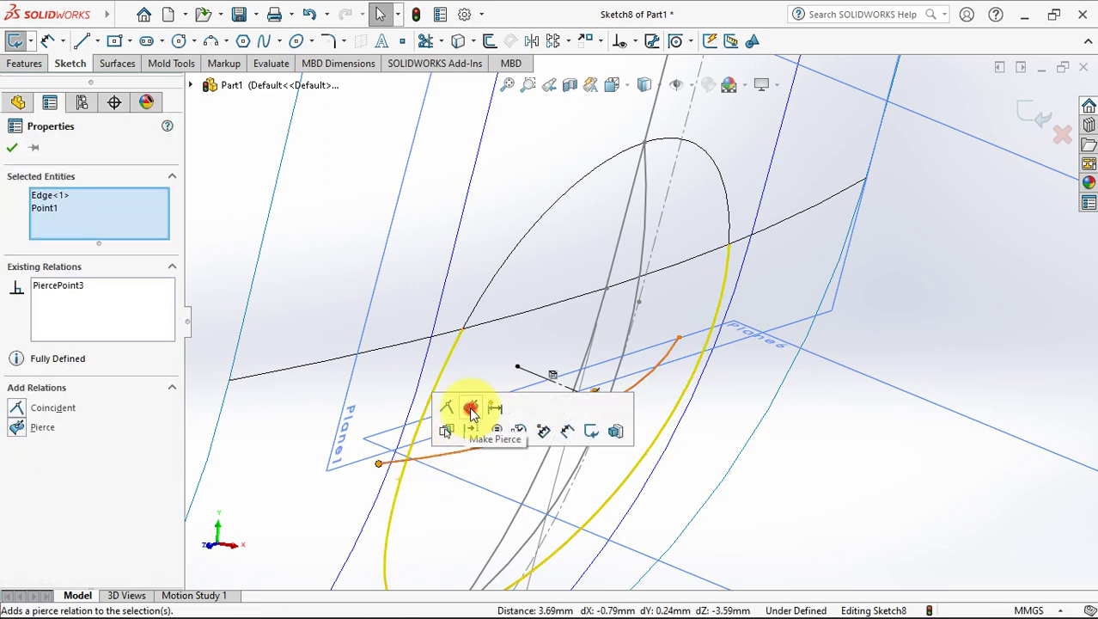
pyautogui.click(775, 302)
pyautogui.keyDown('ctrl'); pyautogui.click(720, 309); pyautogui.keyUp('ctrl')
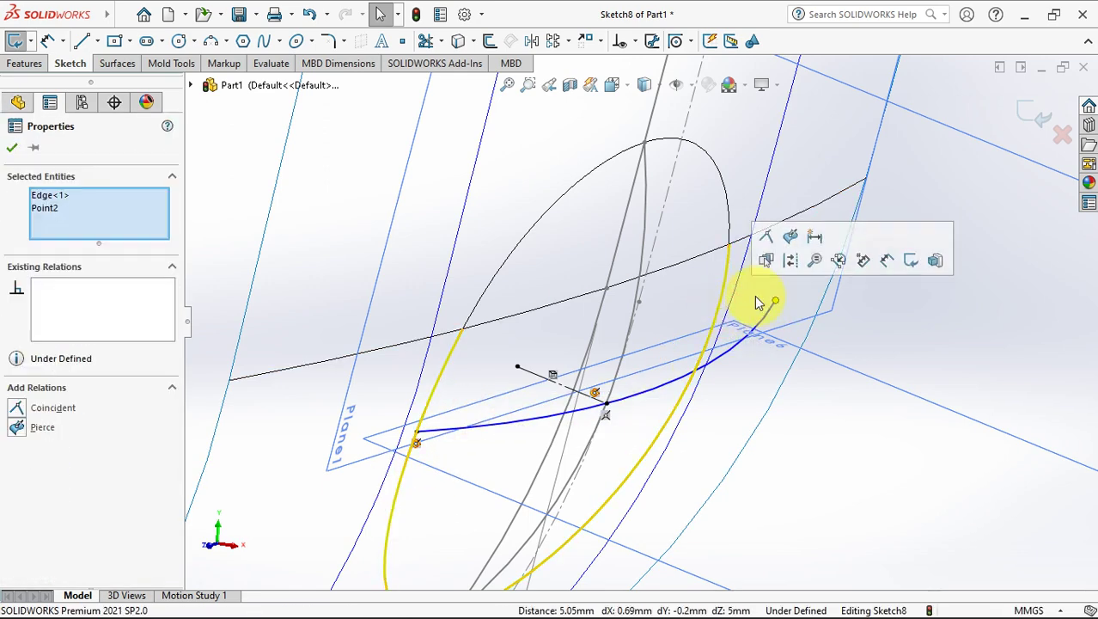
pyautogui.click(792, 240)
pyautogui.click(926, 363)
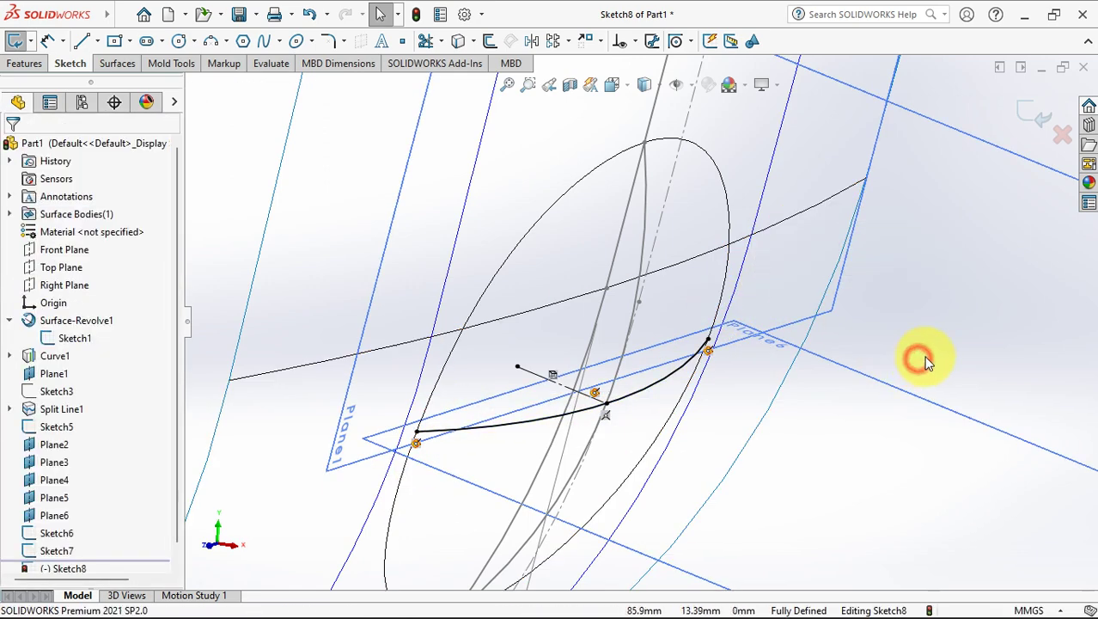
pyautogui.click(1030, 116)
# Check the wall around the upper ellipse in shaded display with edges and return to wireframe
pyautogui.moveTo(854, 348)
pyautogui.mouseDown(button='middle')
pyautogui.moveTo(851, 325)
pyautogui.moveTo(822, 290)
pyautogui.mouseUp(button='middle')
pyautogui.scroll(4, 822, 290)
pyautogui.scroll(-11, 702, 151)
pyautogui.moveTo(597, 348)
pyautogui.mouseDown(button='middle')
pyautogui.moveTo(626, 358)
pyautogui.moveTo(704, 207)
pyautogui.mouseUp(button='middle')
pyautogui.click(646, 85)
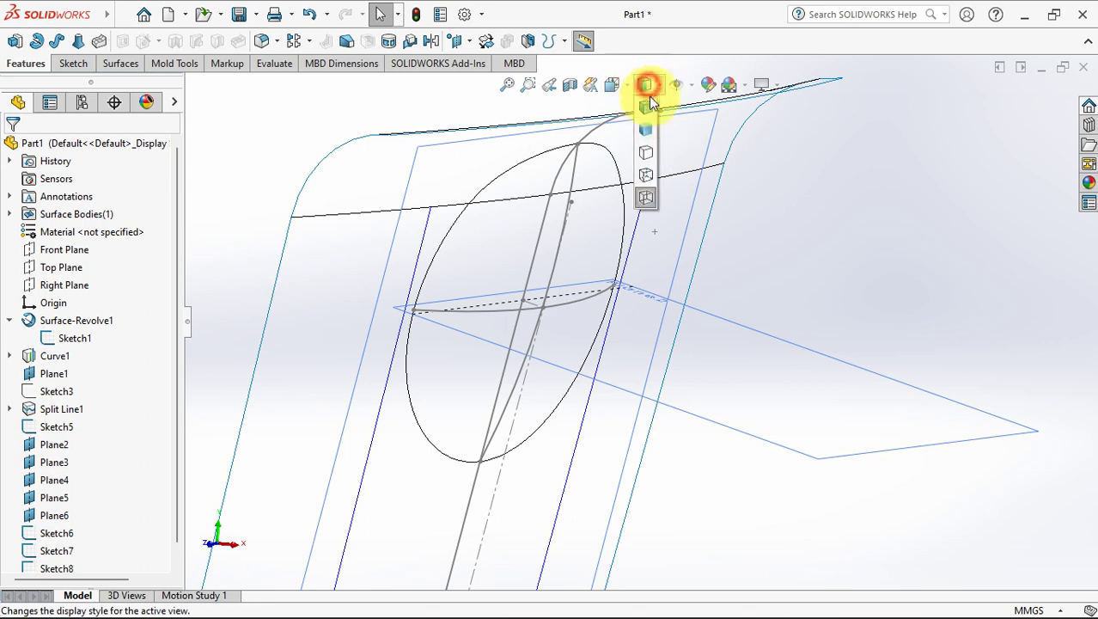
pyautogui.click(650, 106)
pyautogui.click(644, 85)
pyautogui.click(643, 194)
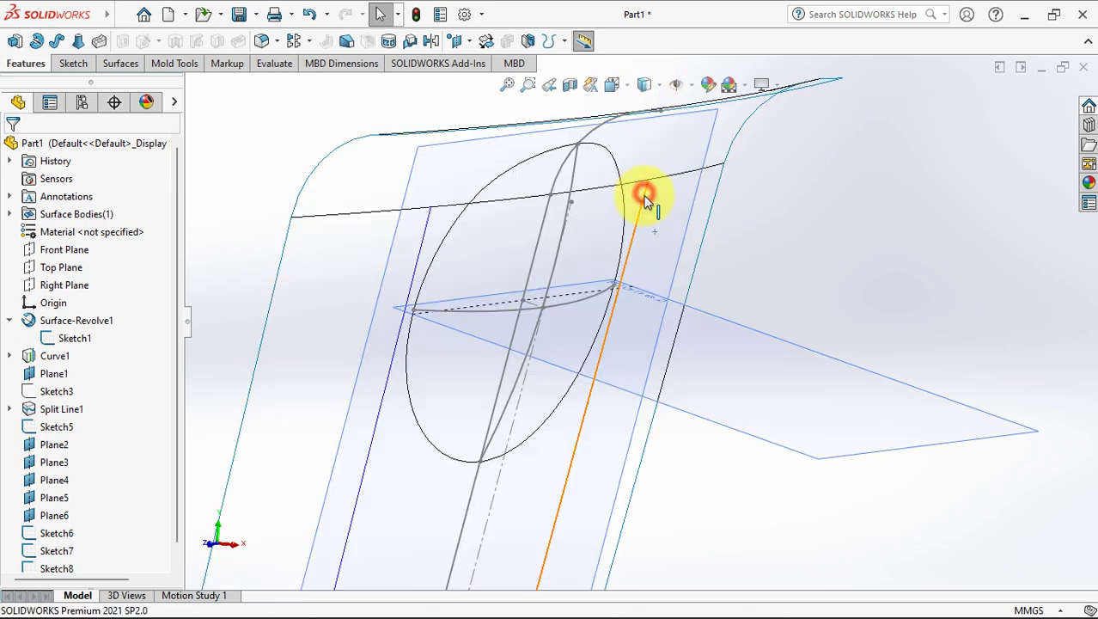
# Start a Filled Surface using the upper ellipse's two split edges as the patch boundary with Contact continuity
pyautogui.click(118, 65)
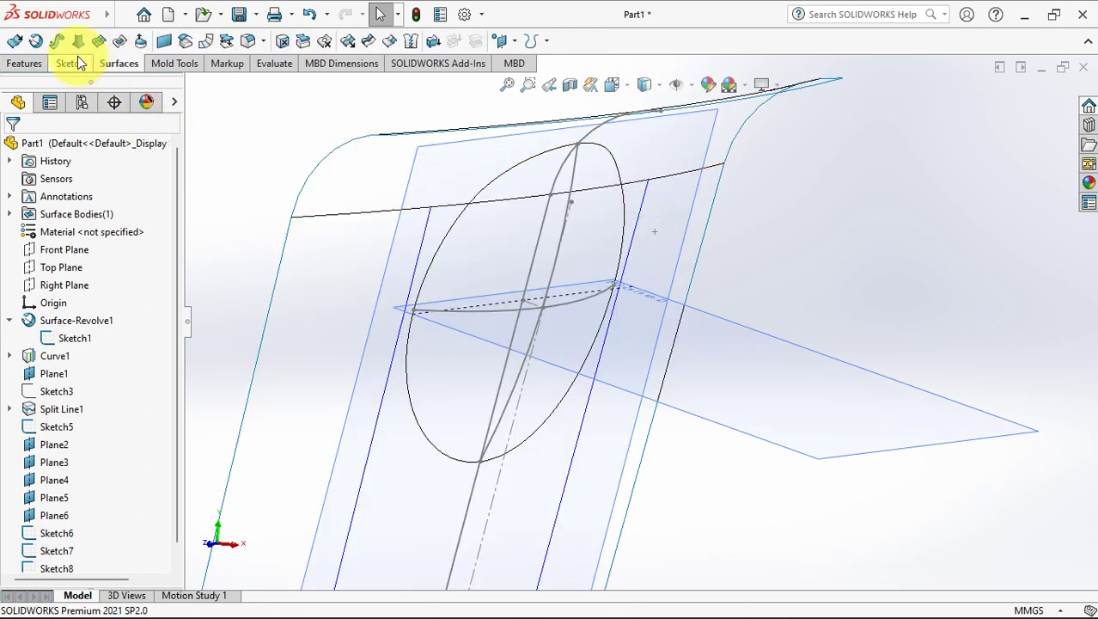
pyautogui.click(121, 41)
pyautogui.click(440, 257)
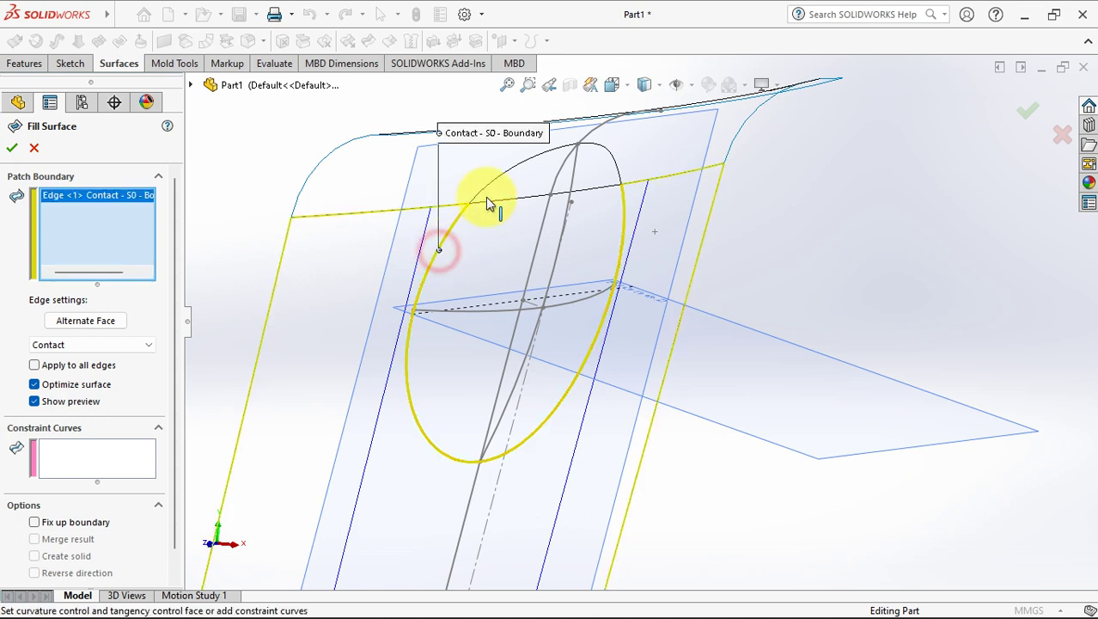
pyautogui.click(484, 184)
# Add Sketch6 and Sketch5 as constraint curves, check the preview in shaded display, and create the filled surface in wireframe
pyautogui.click(77, 465)
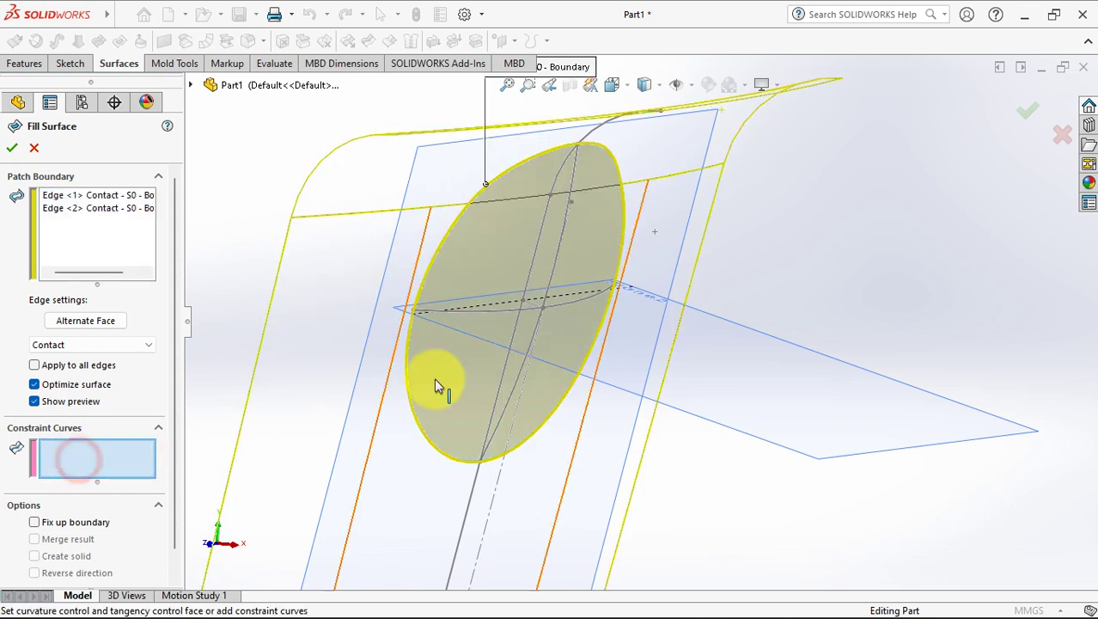
pyautogui.click(569, 301)
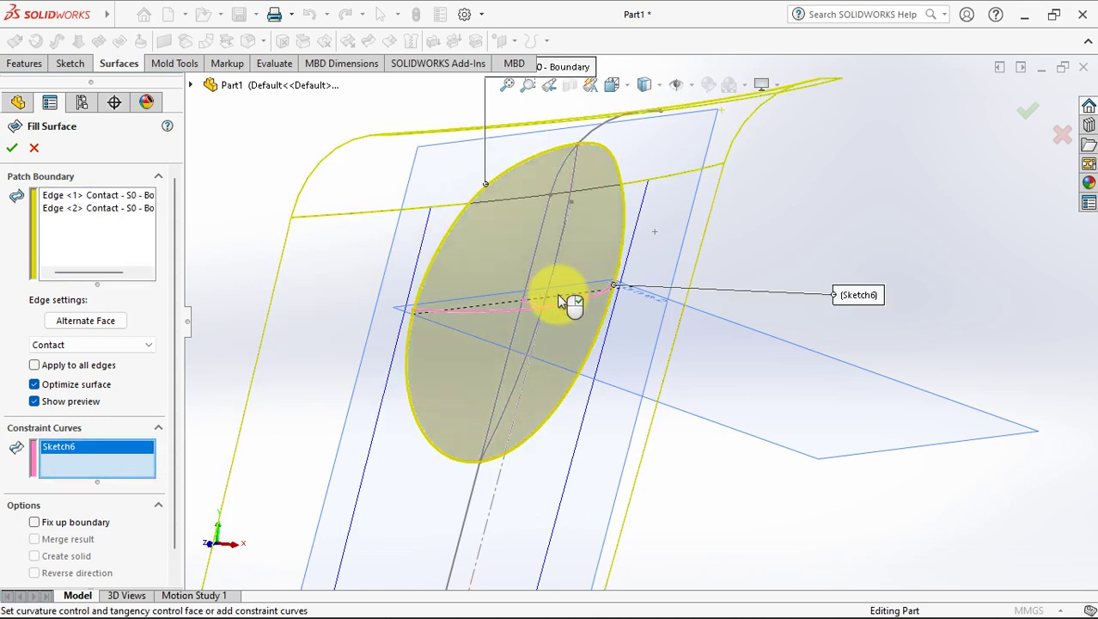
pyautogui.click(552, 275)
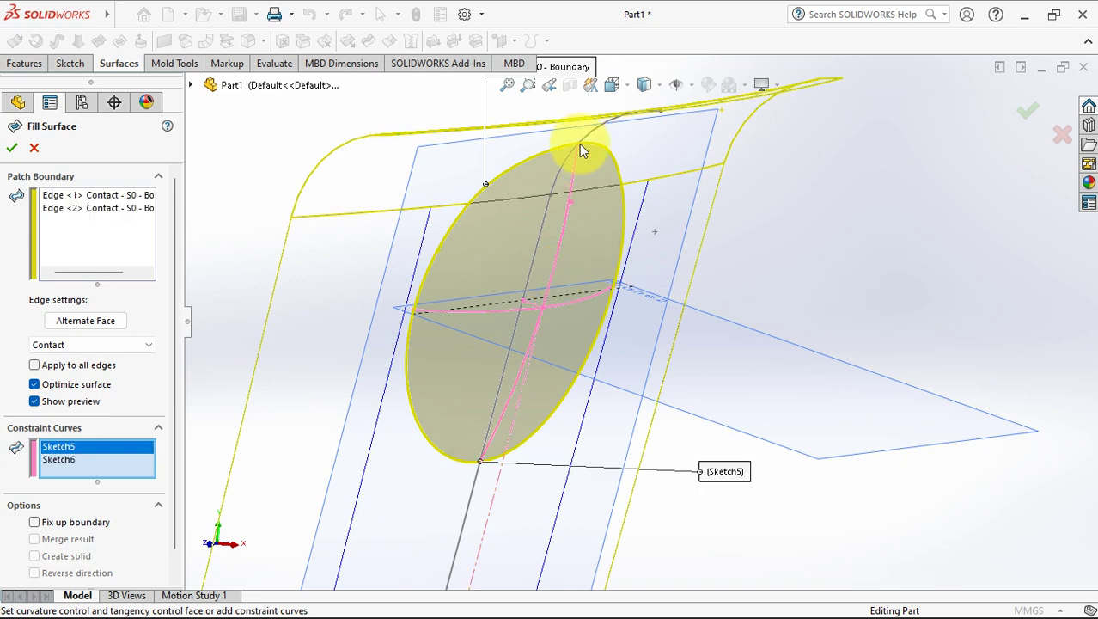
pyautogui.click(644, 85)
pyautogui.click(646, 108)
pyautogui.click(644, 85)
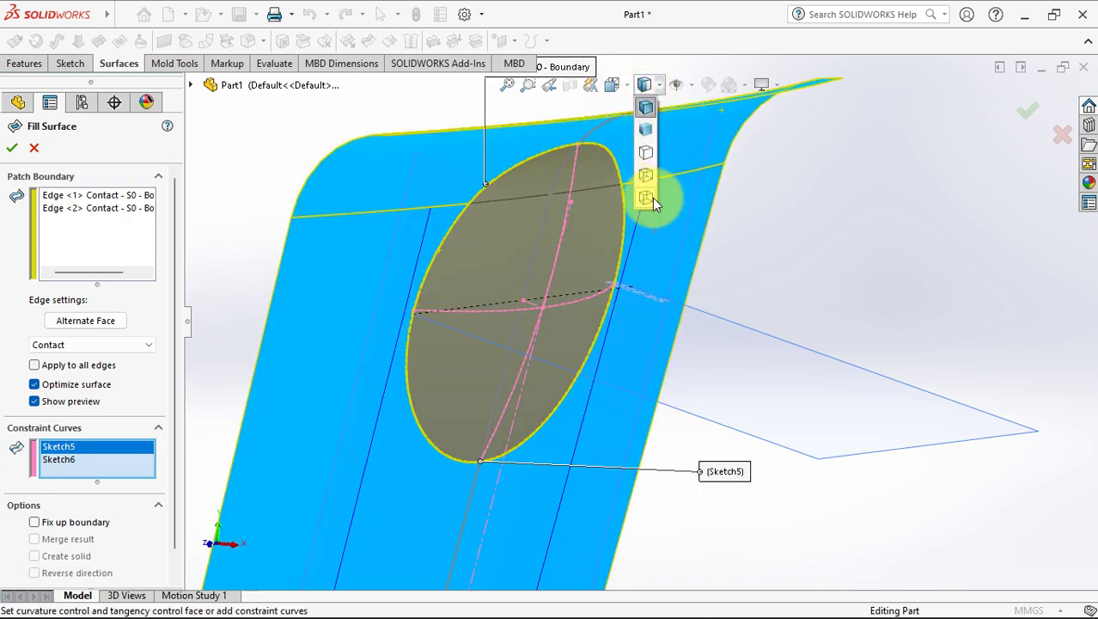
pyautogui.click(655, 197)
pyautogui.click(12, 151)
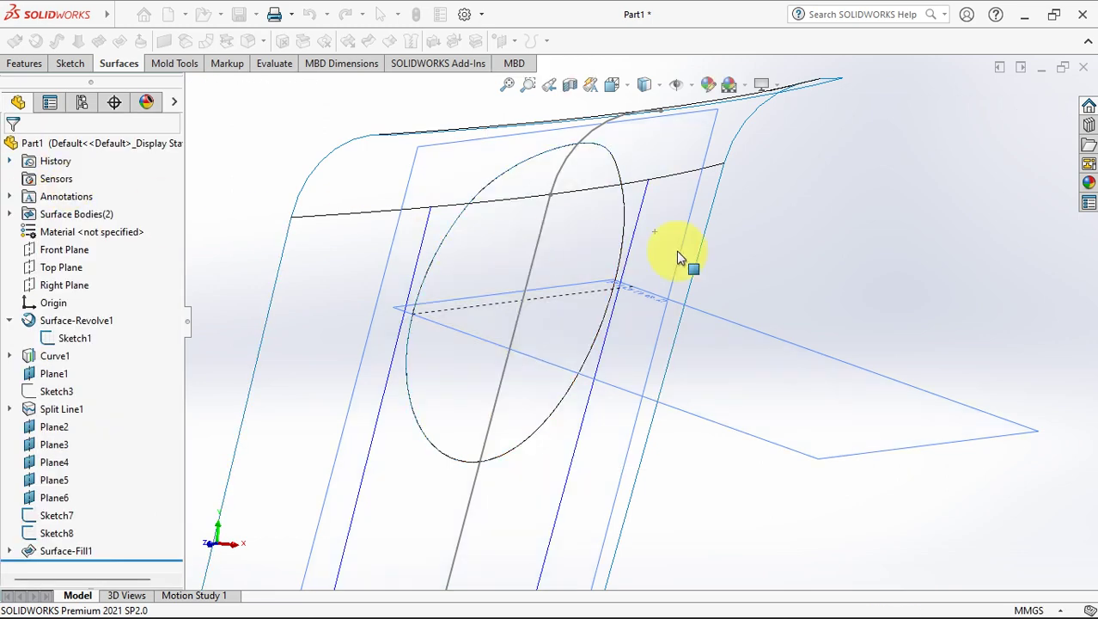
# Examine the filled upper ellipse and the wall down to the middle ellipse in shaded display with edges
pyautogui.click(644, 85)
pyautogui.click(646, 108)
pyautogui.moveTo(607, 248)
pyautogui.mouseDown(button='middle')
pyautogui.moveTo(612, 265)
pyautogui.moveTo(566, 238)
pyautogui.moveTo(688, 292)
pyautogui.mouseUp(button='middle')
pyautogui.click(564, 237)
pyautogui.click(687, 291)
pyautogui.scroll(2, 687, 292)
pyautogui.keyDown('ctrl'); pyautogui.moveTo(672, 484); pyautogui.dragTo(802, 176, button='middle'); pyautogui.keyUp('ctrl')
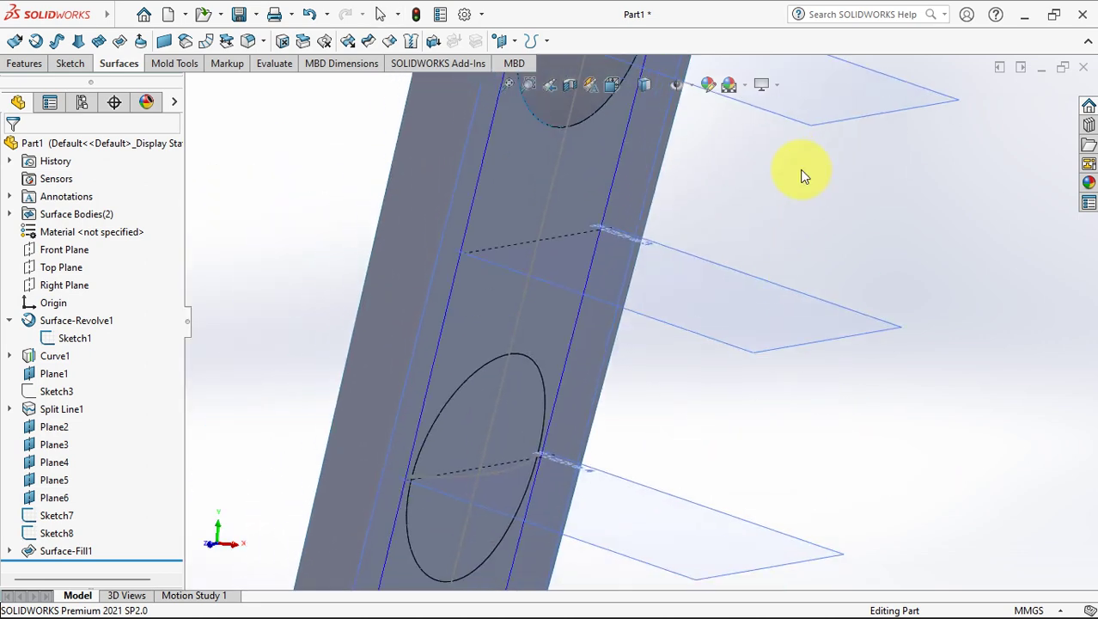
pyautogui.keyDown('ctrl'); pyautogui.moveTo(623, 438); pyautogui.dragTo(690, 246, button='middle'); pyautogui.keyUp('ctrl')
pyautogui.scroll(-3, 606, 209)
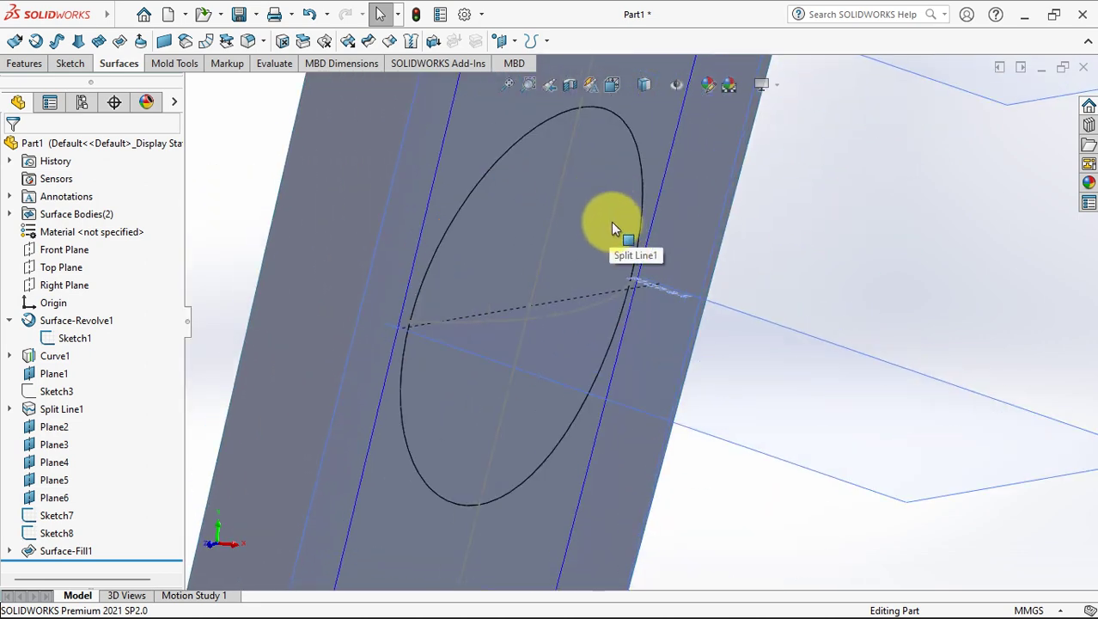
# In wireframe display, start a Filled Surface bounded by the middle ellipse's edge with Contact continuity, and add Sketch7 as a constraint curve
pyautogui.click(644, 86)
pyautogui.click(645, 193)
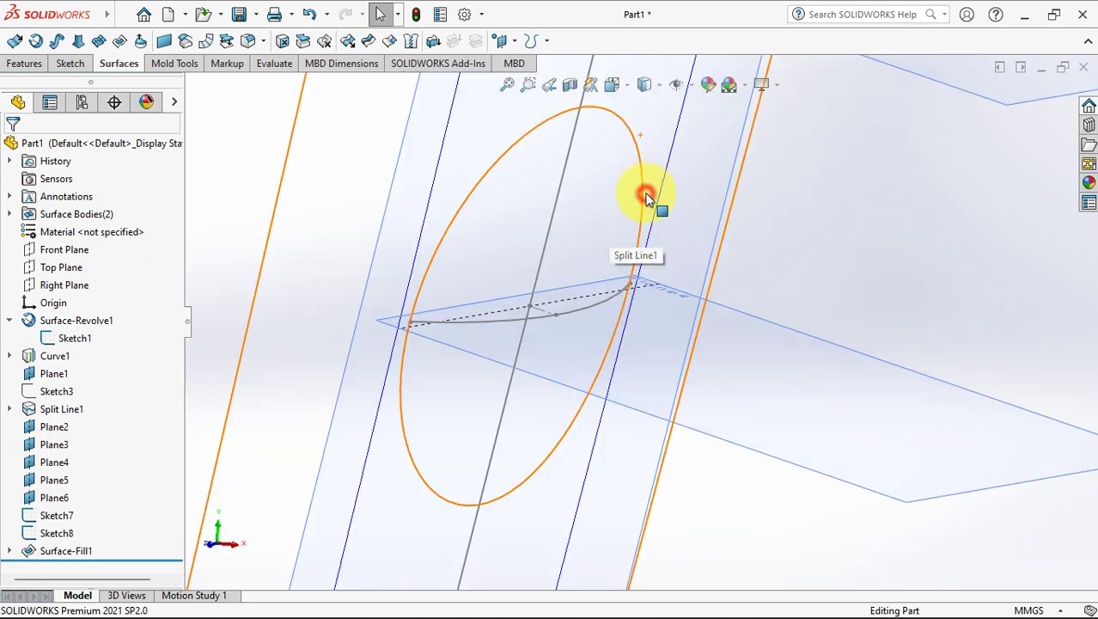
pyautogui.click(119, 41)
pyautogui.click(460, 221)
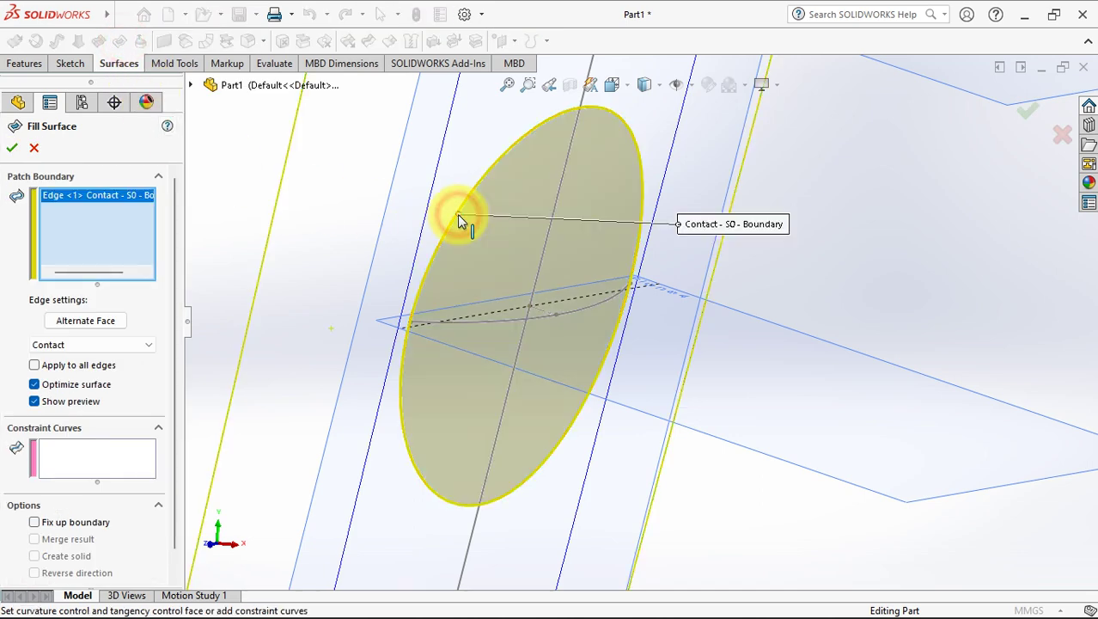
pyautogui.click(111, 464)
pyautogui.click(599, 302)
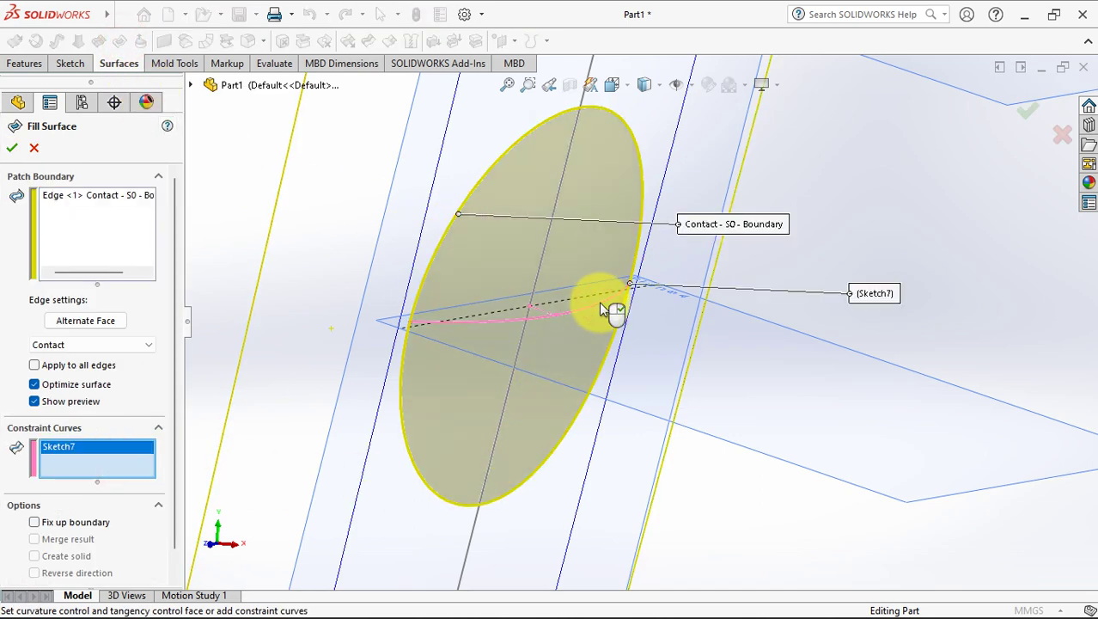
# Add Sketch5 from Surface-Fill1 as the second constraint curve and create the middle ellipse's filled surface
pyautogui.click(190, 85)
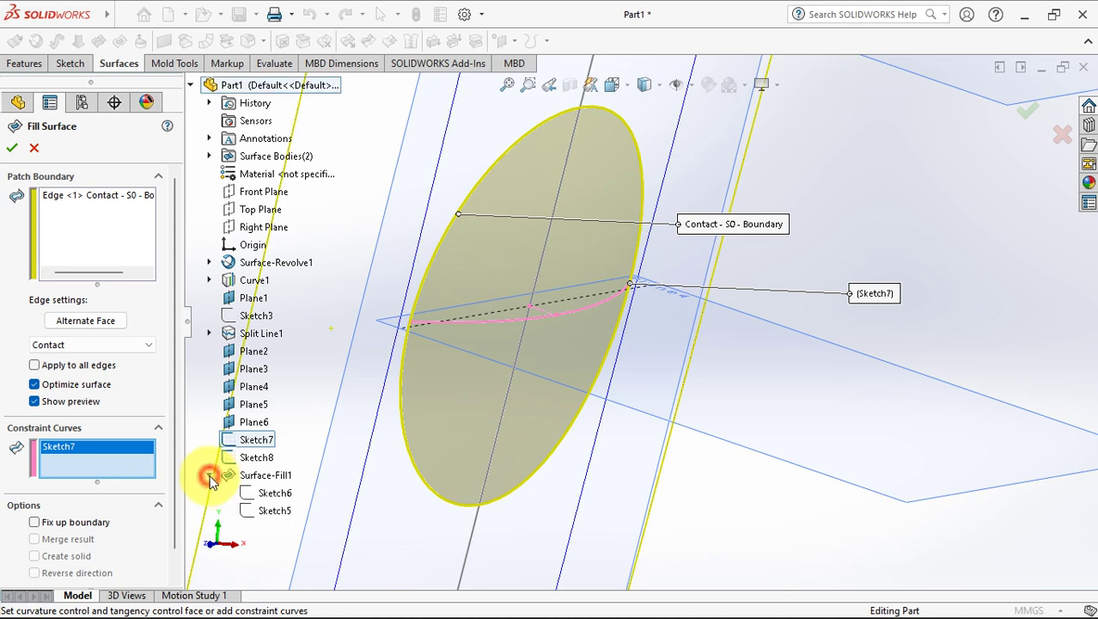
pyautogui.click(266, 510)
pyautogui.click(281, 479)
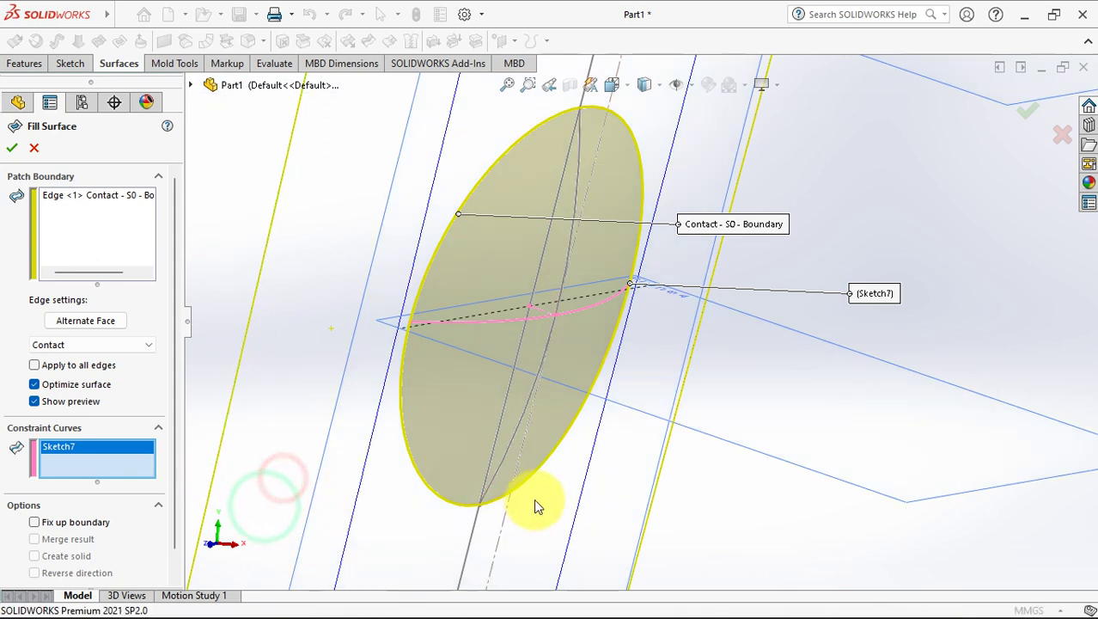
pyautogui.click(506, 448)
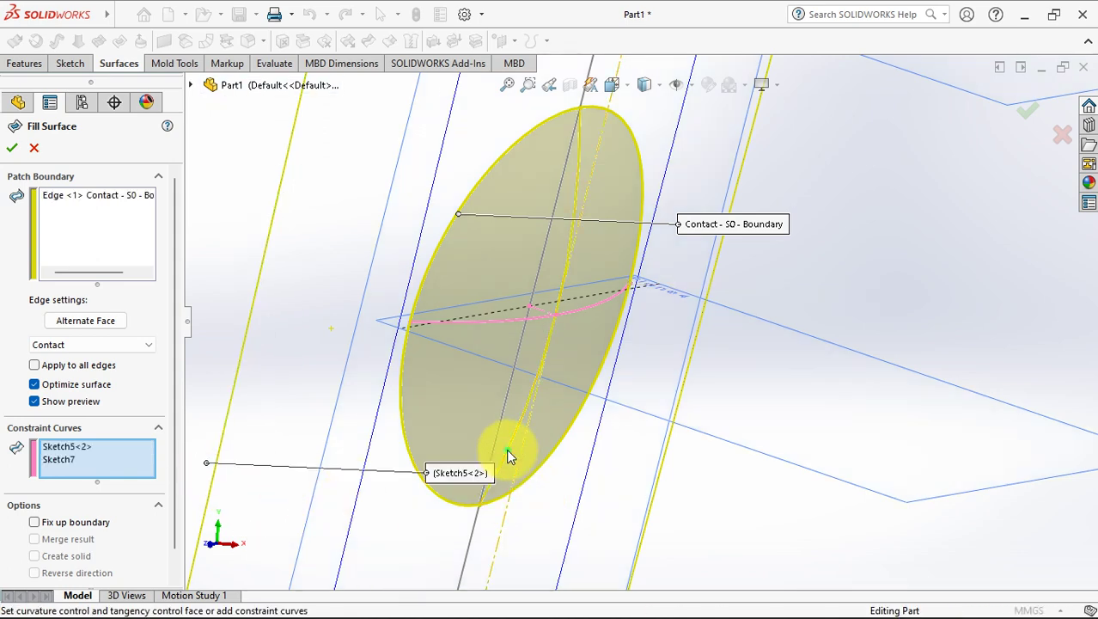
pyautogui.press('Return')
# In shaded display with edges, start a Filled Surface using the lowest ellipse's two split edges as the Contact patch boundary
pyautogui.click(643, 86)
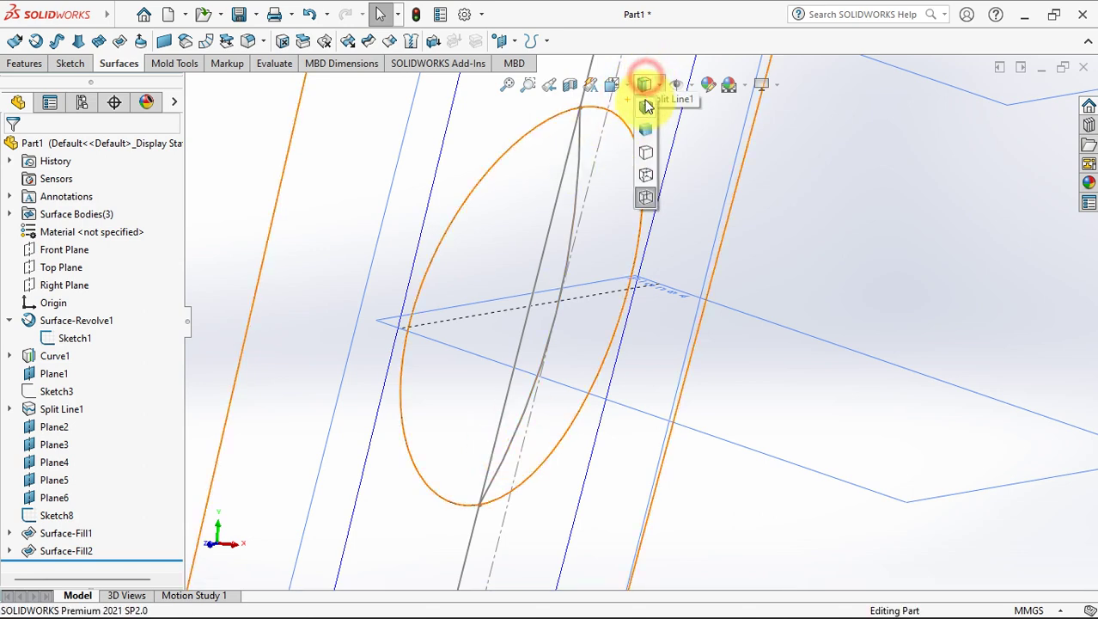
pyautogui.click(644, 114)
pyautogui.click(590, 203)
pyautogui.scroll(8, 590, 207)
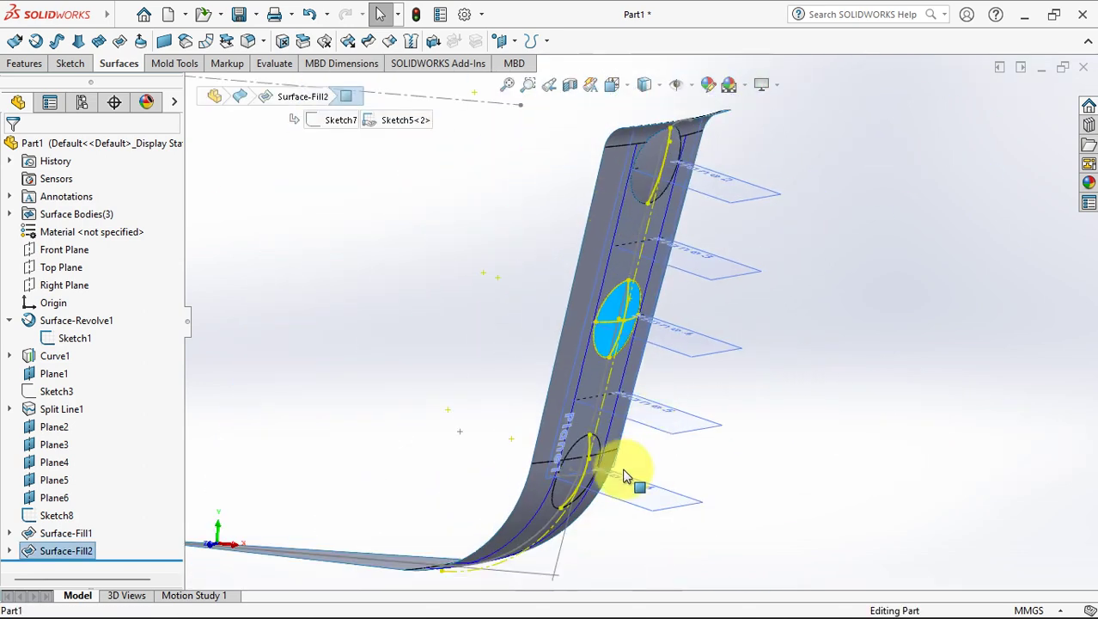
pyautogui.scroll(-5, 623, 481)
pyautogui.click(625, 510)
pyautogui.scroll(-3, 602, 460)
pyautogui.click(120, 40)
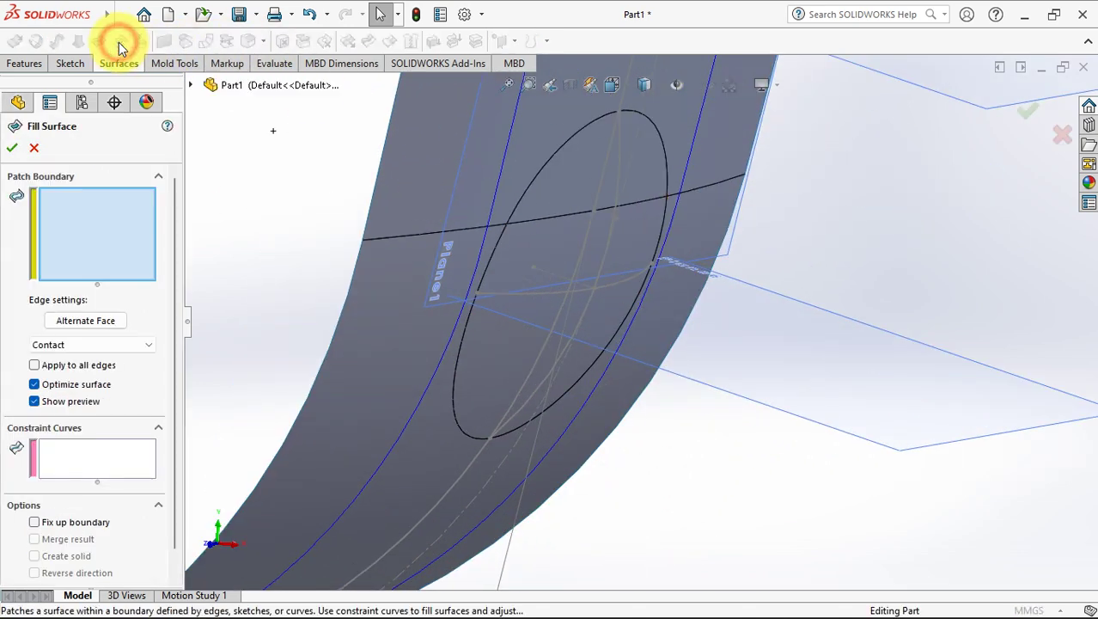
pyautogui.click(533, 191)
pyautogui.click(501, 235)
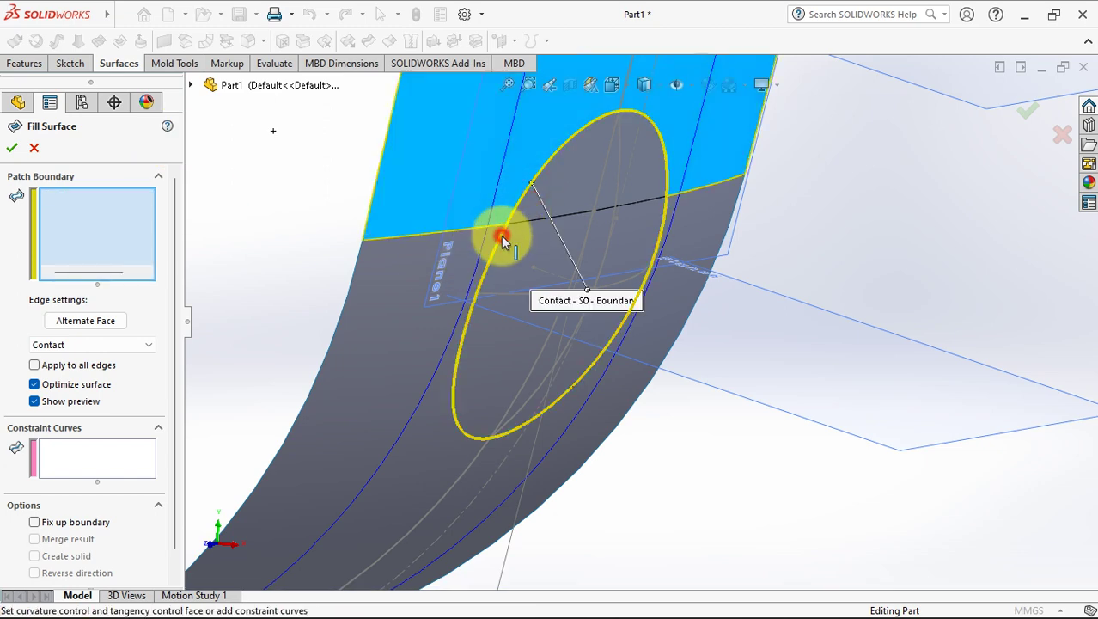
# Add Sketch8 as the constraint curve and create the lowest ellipse's filled surface
pyautogui.click(100, 464)
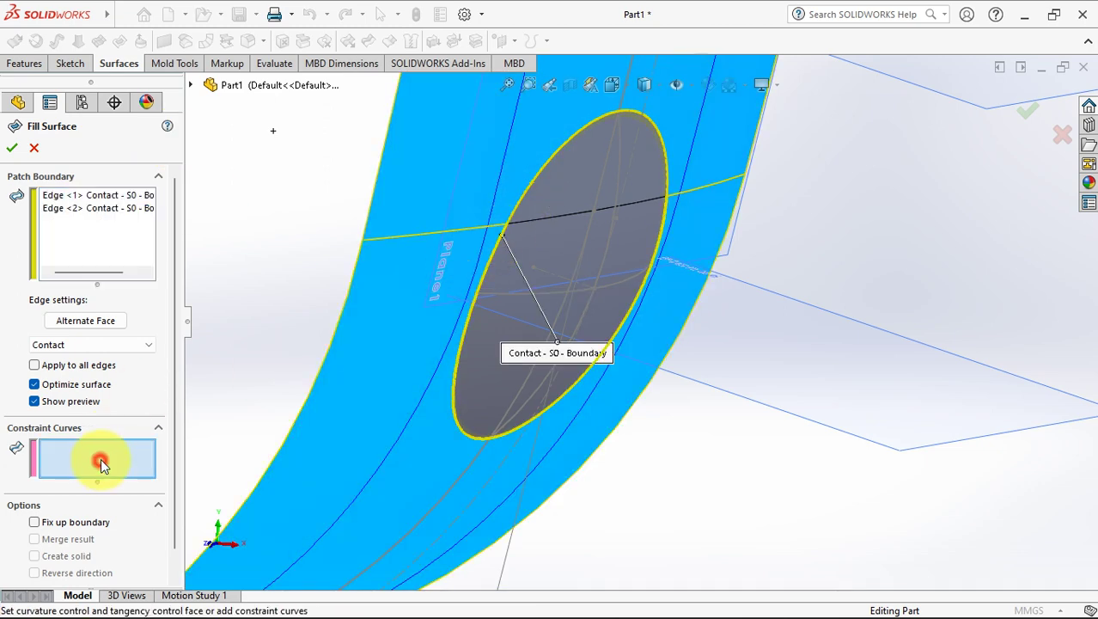
pyautogui.click(614, 287)
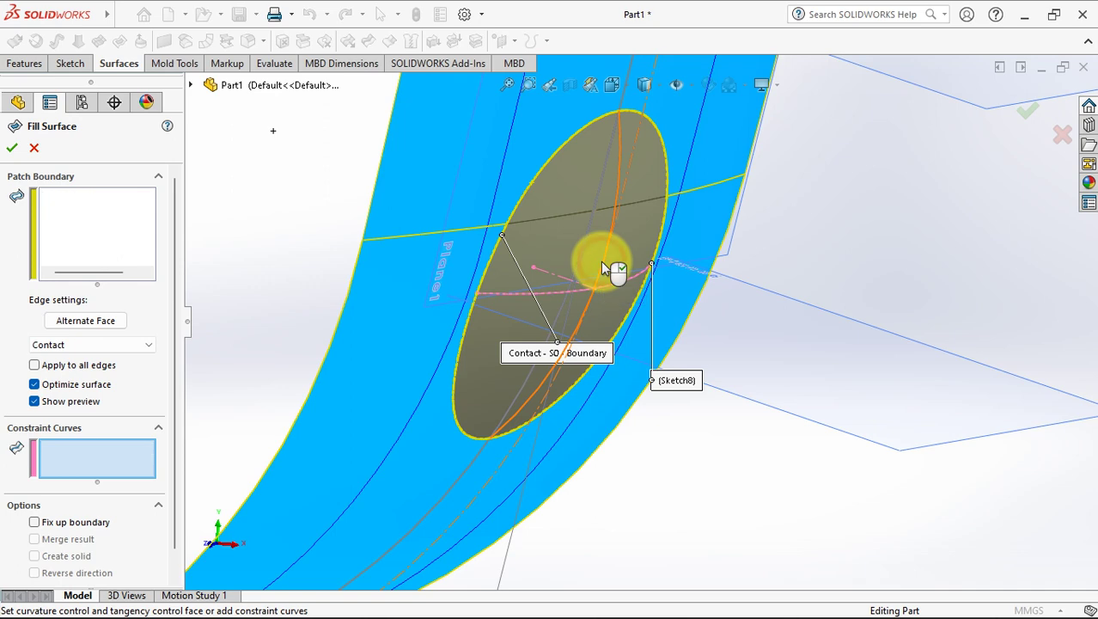
pyautogui.rightClick(600, 261)
pyautogui.click(840, 259)
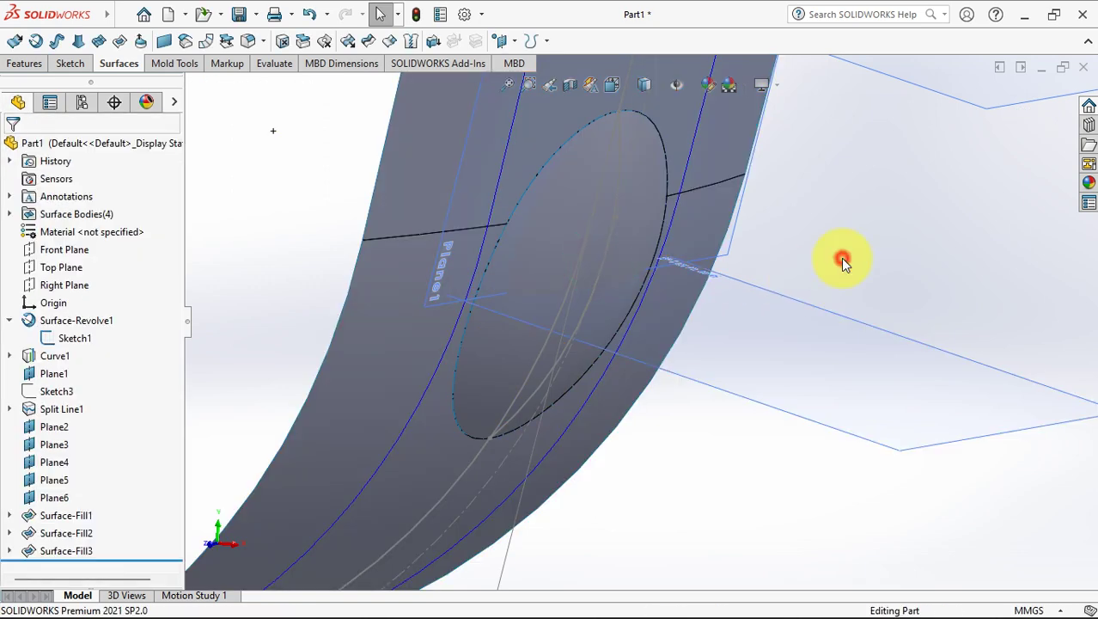
# Start Delete Face with the Delete option and select the flat split faces inside the lowest and middle ellipses
pyautogui.scroll(5, 787, 270)
pyautogui.scroll(-4, 787, 271)
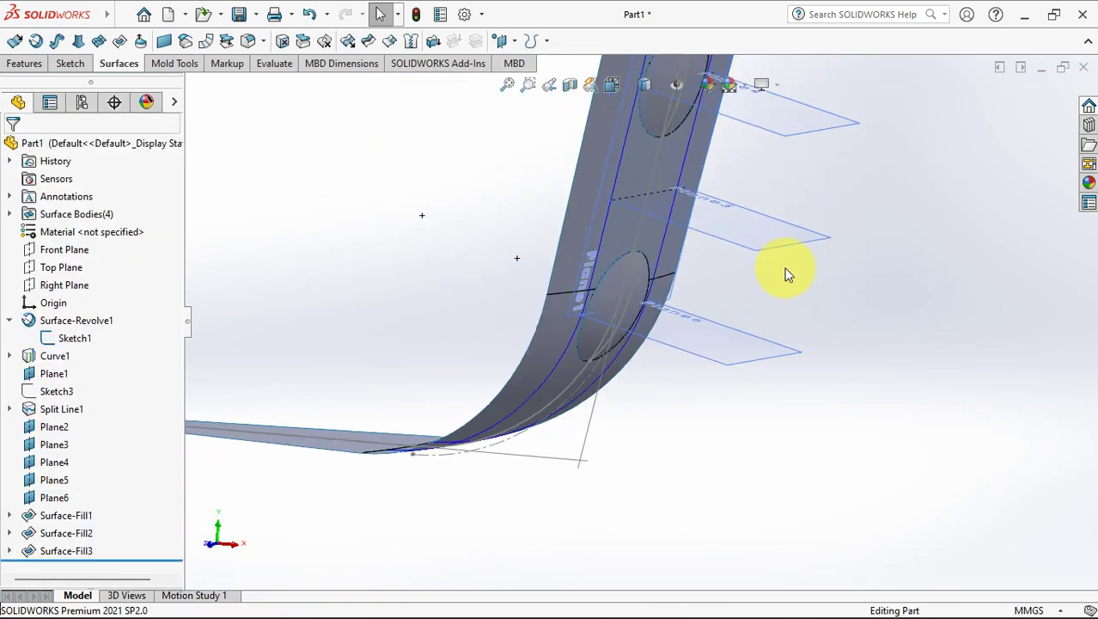
pyautogui.moveTo(787, 273); pyautogui.dragTo(593, 265, button='middle')
pyautogui.click(285, 43)
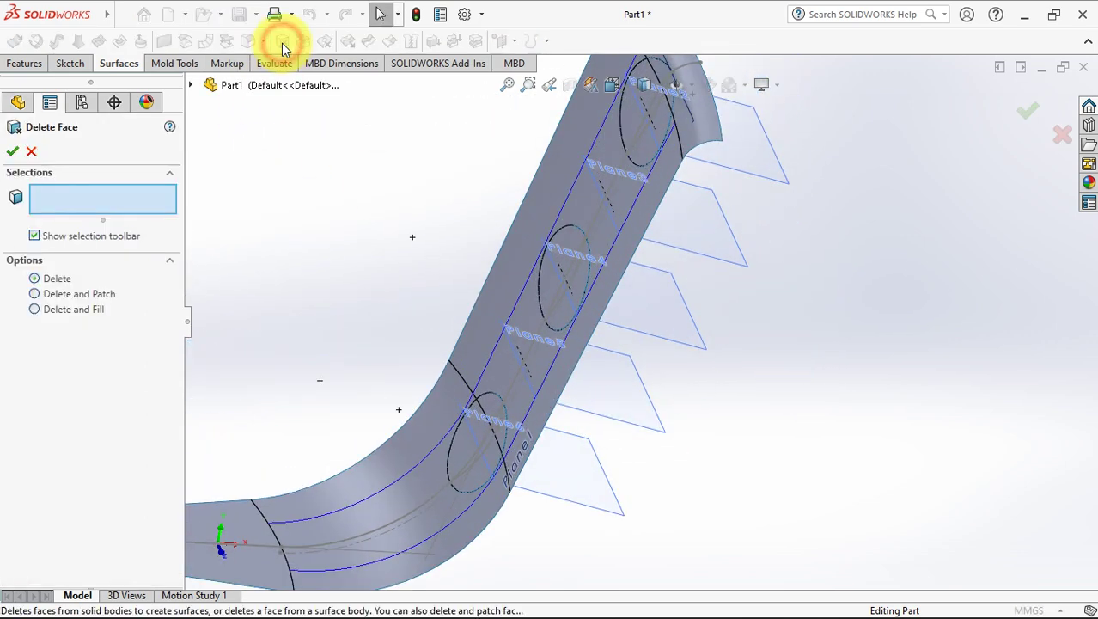
pyautogui.click(464, 449)
pyautogui.scroll(-2, 464, 450)
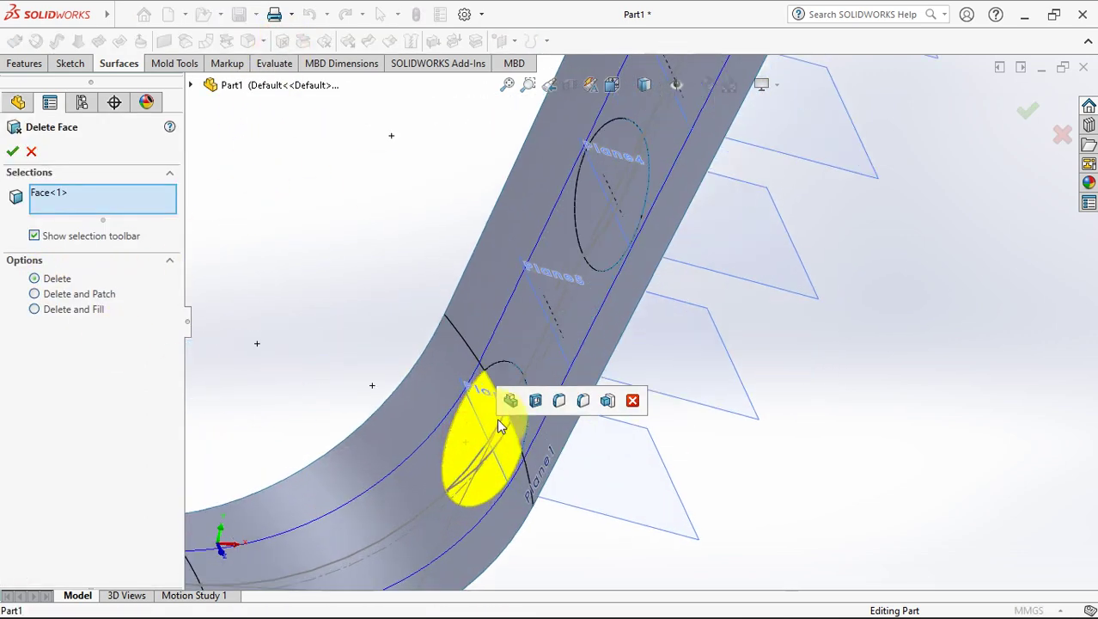
pyautogui.click(500, 380)
pyautogui.click(595, 215)
# Add the upper ellipse's two split faces to the selection and delete all five faces from the wall surface
pyautogui.scroll(4, 668, 191)
pyautogui.scroll(-3, 669, 190)
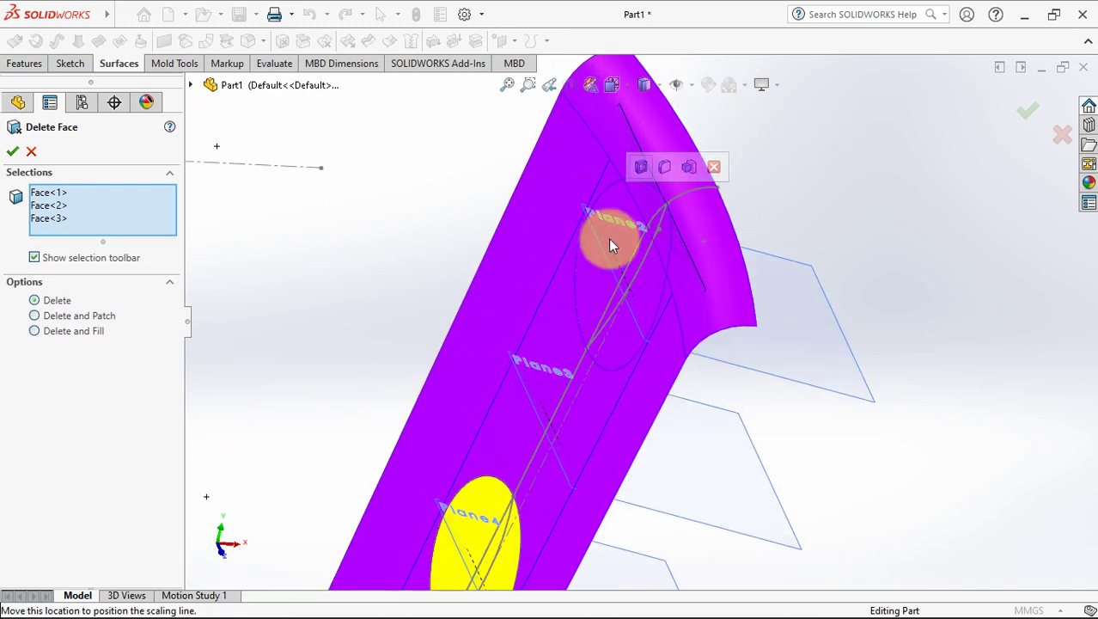
pyautogui.click(607, 249)
pyautogui.click(649, 197)
pyautogui.click(1027, 110)
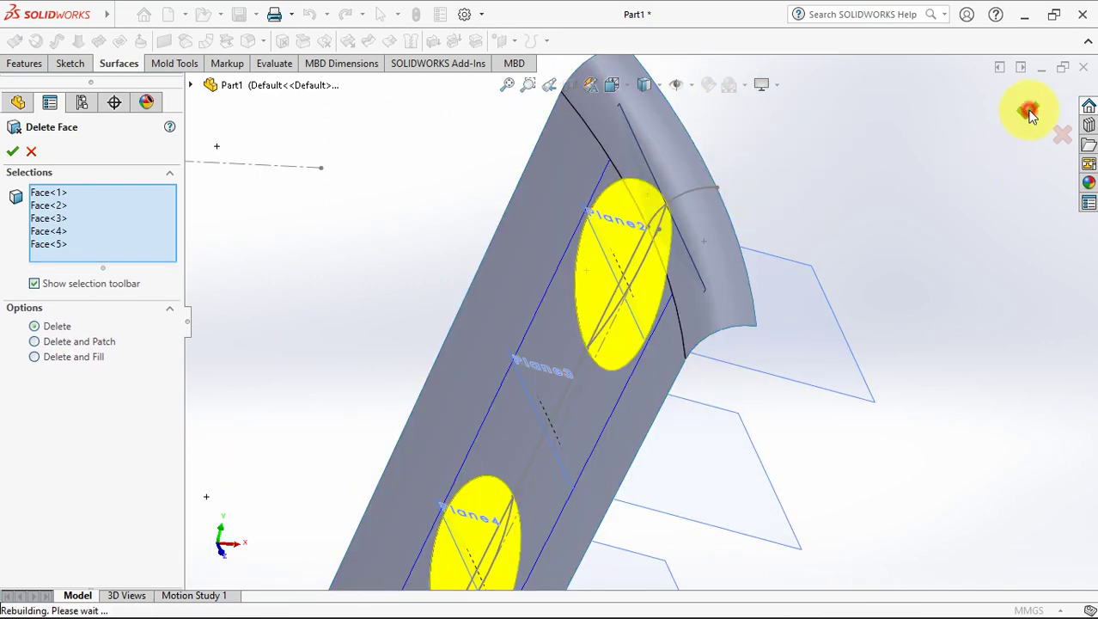
# Knit the wall surface DeleteFace1 with Surface-Fill1, Surface-Fill2 and Surface-Fill3, keeping Merge entities enabled
pyautogui.moveTo(1012, 110); pyautogui.dragTo(801, 213, button='middle')
pyautogui.click(409, 42)
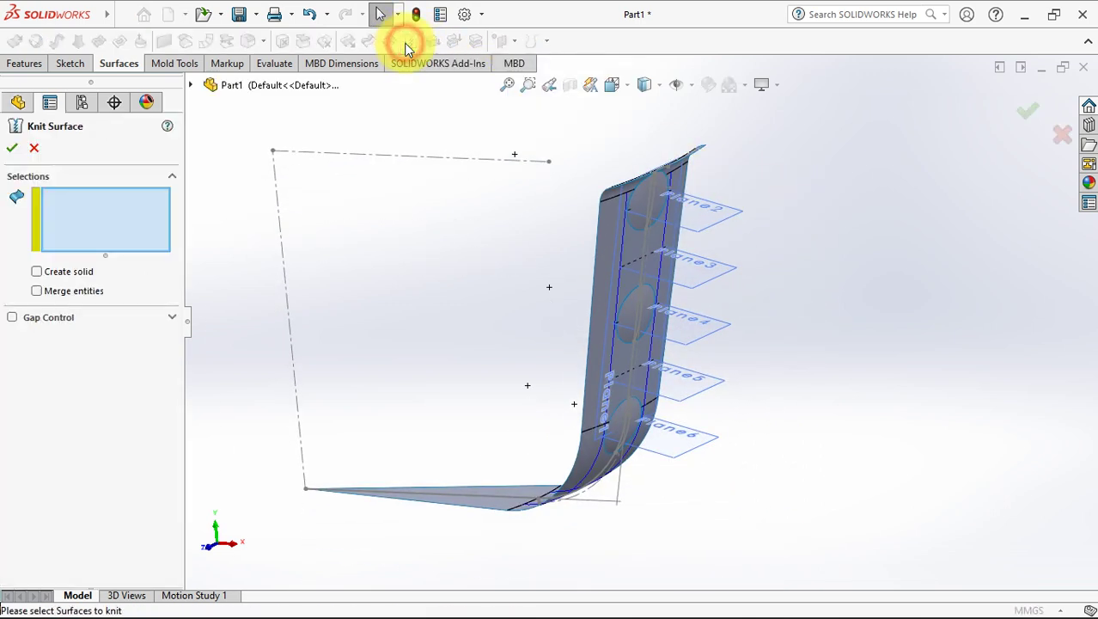
pyautogui.click(611, 249)
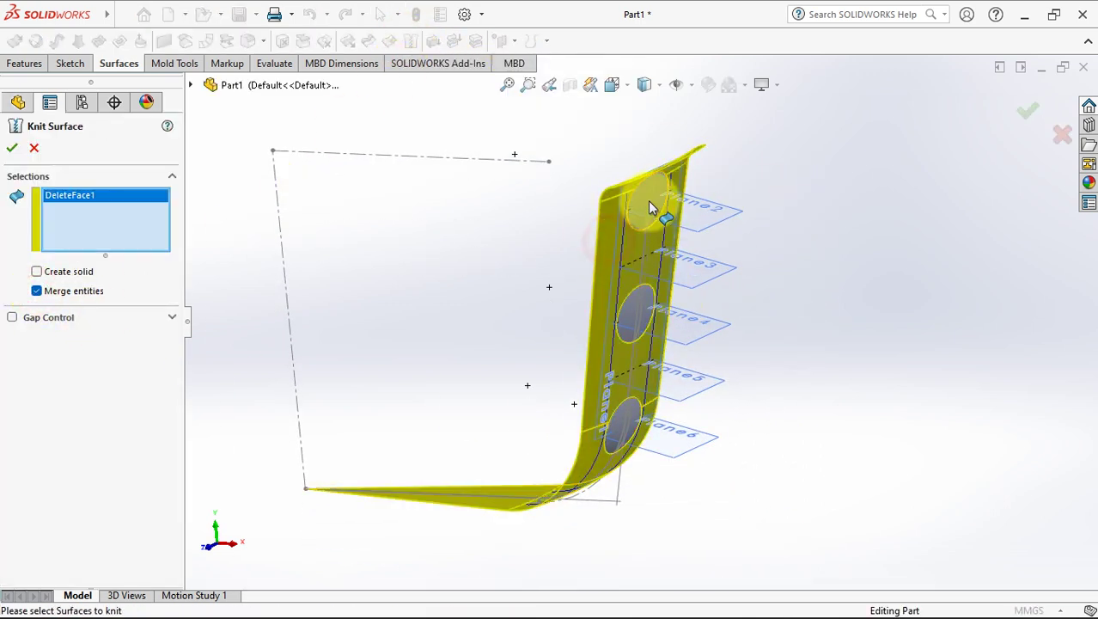
pyautogui.click(649, 197)
pyautogui.click(627, 307)
pyautogui.click(621, 421)
pyautogui.moveTo(543, 400); pyautogui.dragTo(216, 277, button='middle')
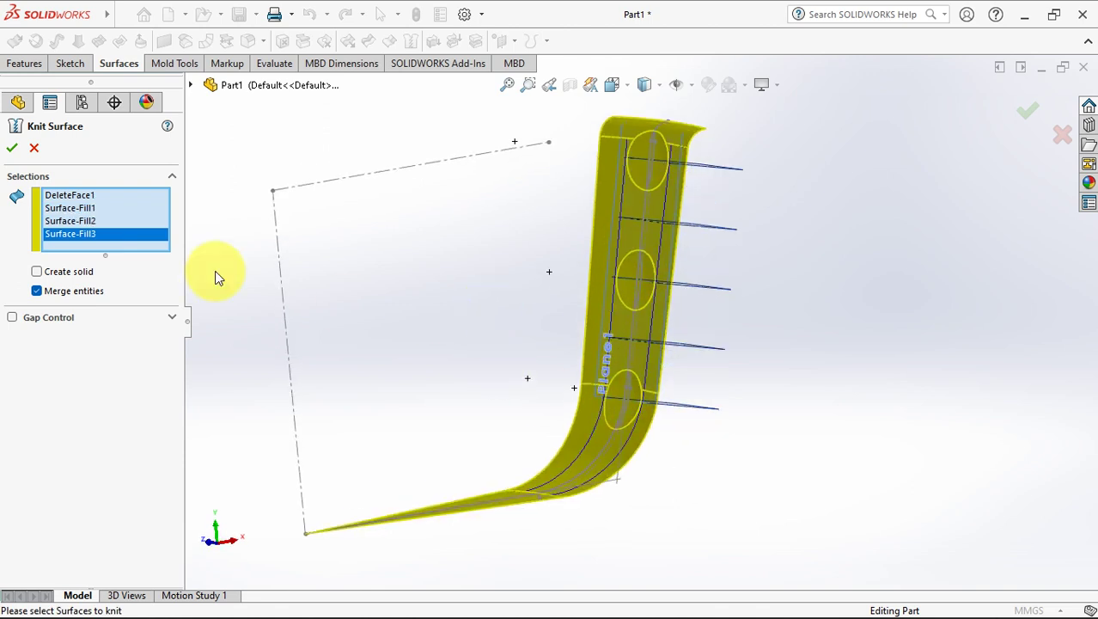
pyautogui.click(8, 147)
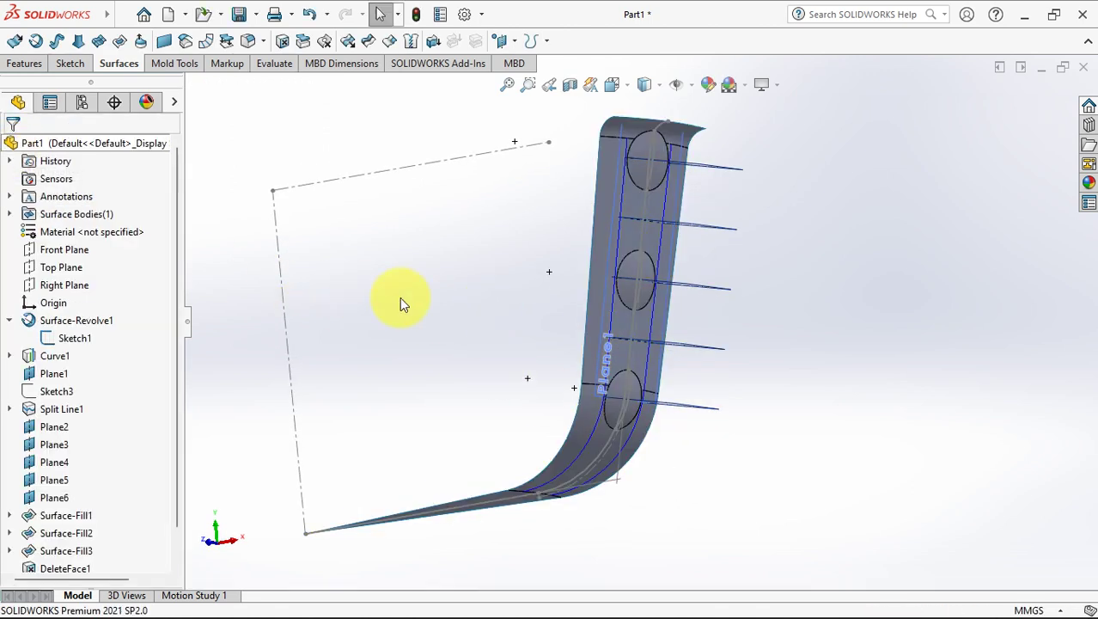
# Hide Plane2, Plane4 and Plane6 at the three filled ellipses
pyautogui.moveTo(445, 304); pyautogui.dragTo(434, 353, button='middle')
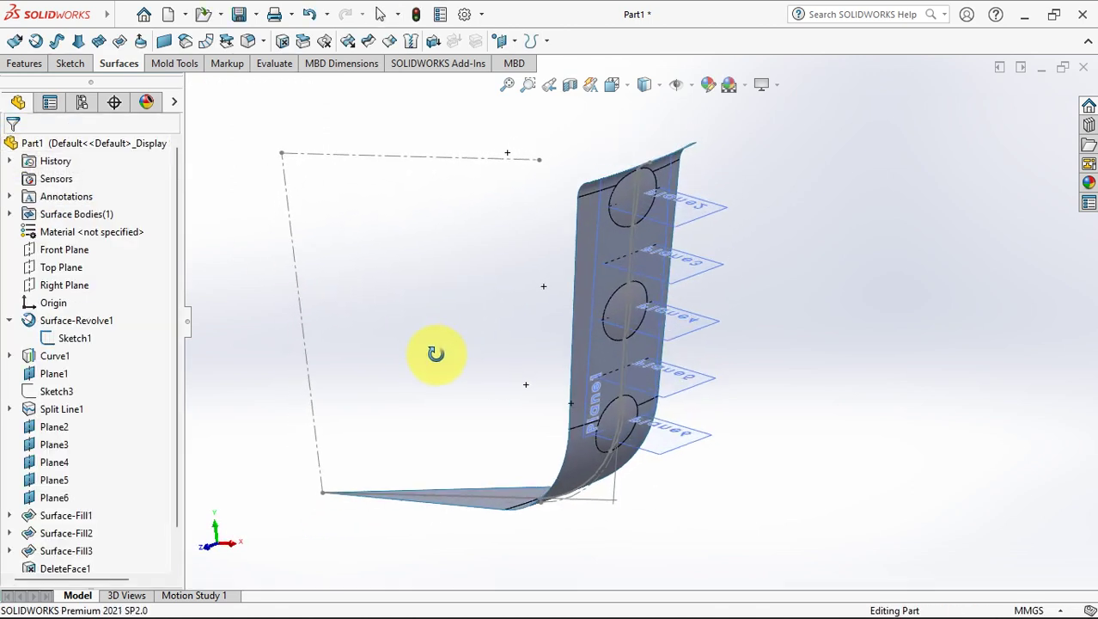
pyautogui.click(720, 211)
pyautogui.keyDown('ctrl'); pyautogui.click(698, 318); pyautogui.keyUp('ctrl')
pyautogui.keyDown('ctrl'); pyautogui.click(692, 432); pyautogui.keyUp('ctrl')
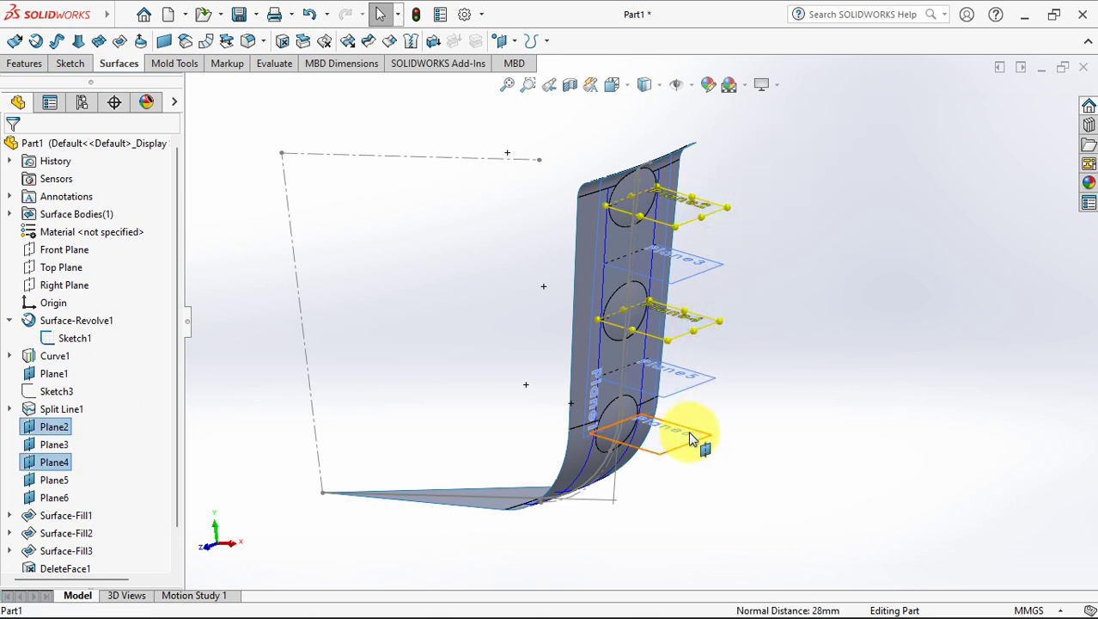
pyautogui.click(761, 383)
pyautogui.moveTo(774, 350)
pyautogui.mouseDown(button='middle')
pyautogui.moveTo(774, 328)
pyautogui.moveTo(774, 375)
pyautogui.mouseUp(button='middle')
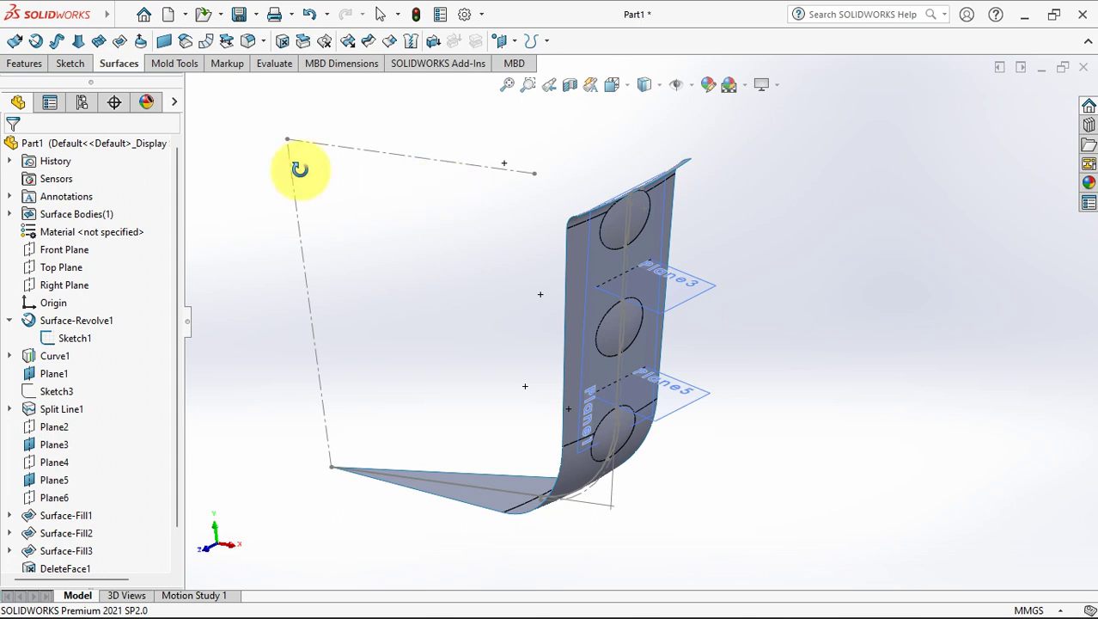
# Start Move/Copy Body on the knitted surface and set Sketch1's vertical centerline as the rotation axis
pyautogui.click(25, 63)
pyautogui.click(486, 41)
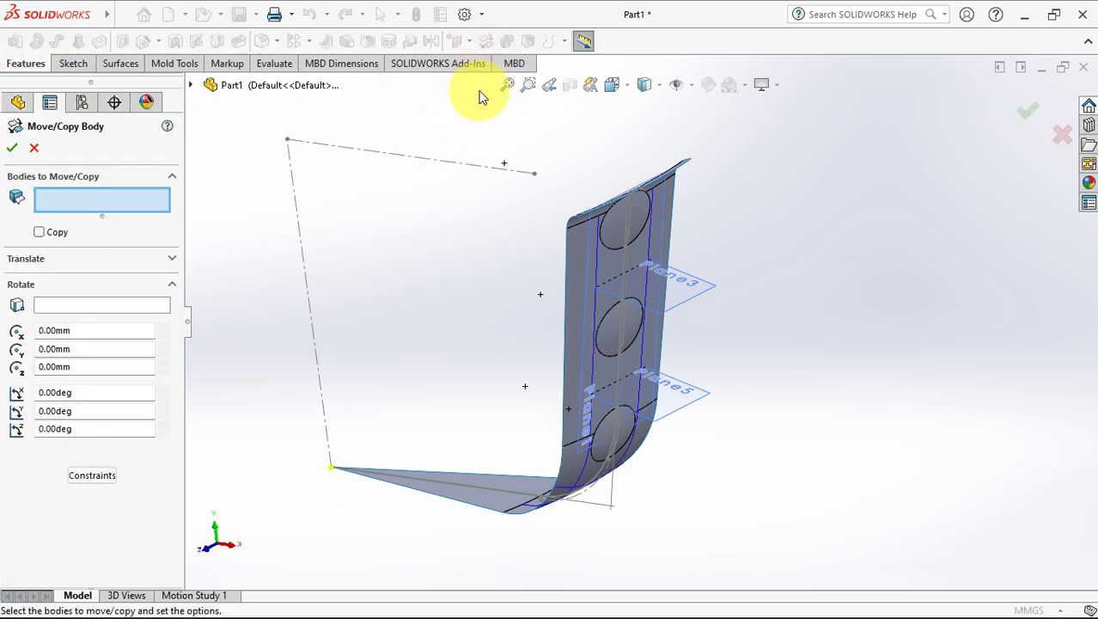
pyautogui.click(670, 217)
pyautogui.moveTo(672, 215); pyautogui.dragTo(686, 221)
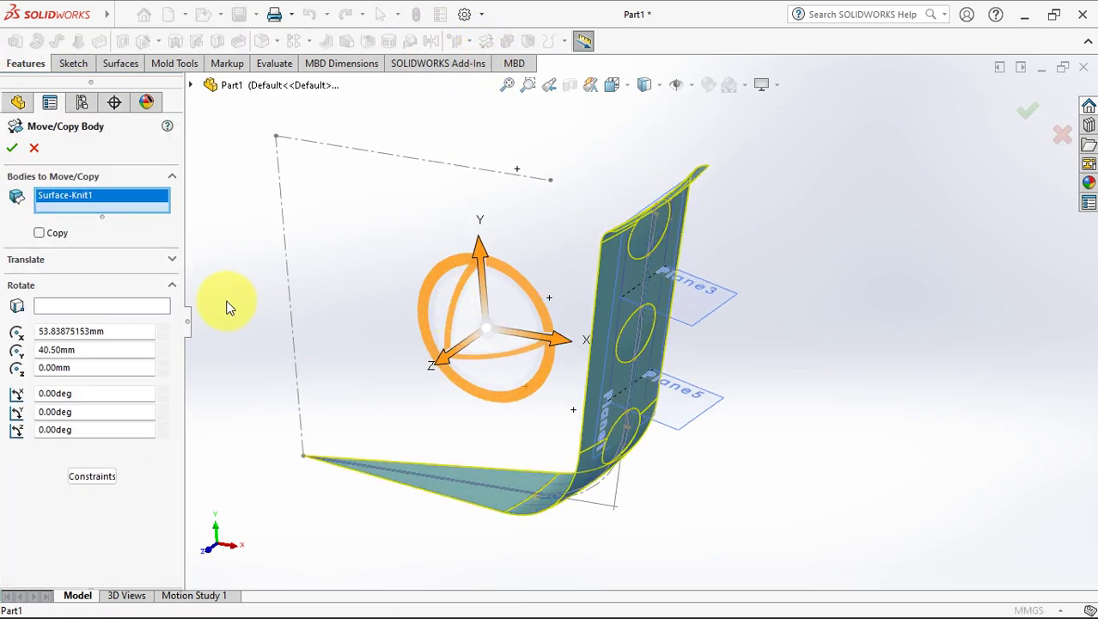
pyautogui.click(93, 308)
pyautogui.click(293, 324)
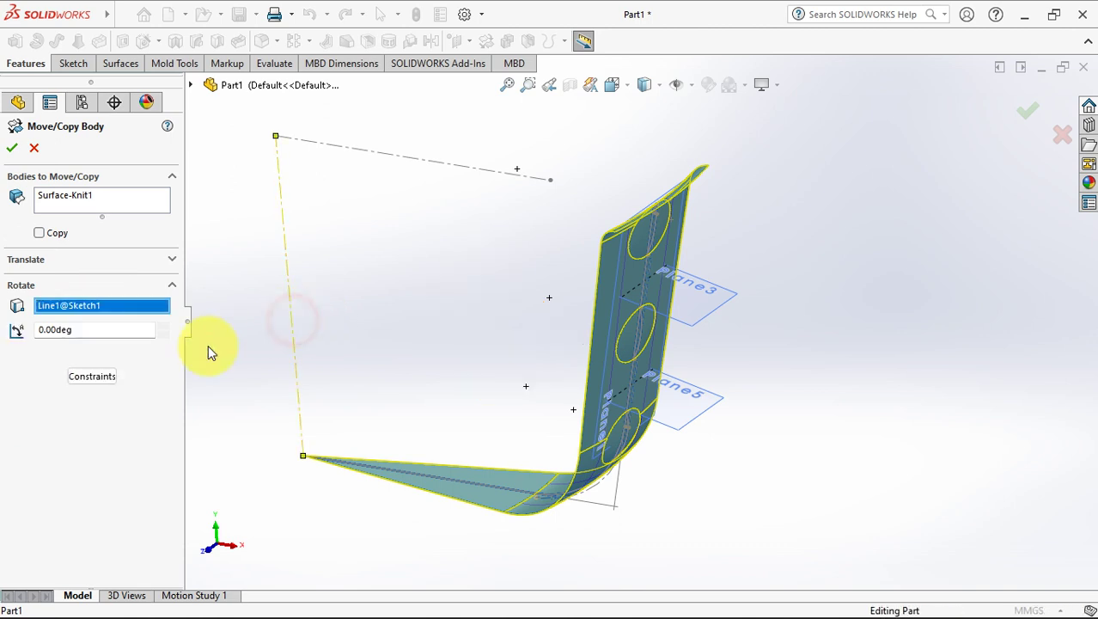
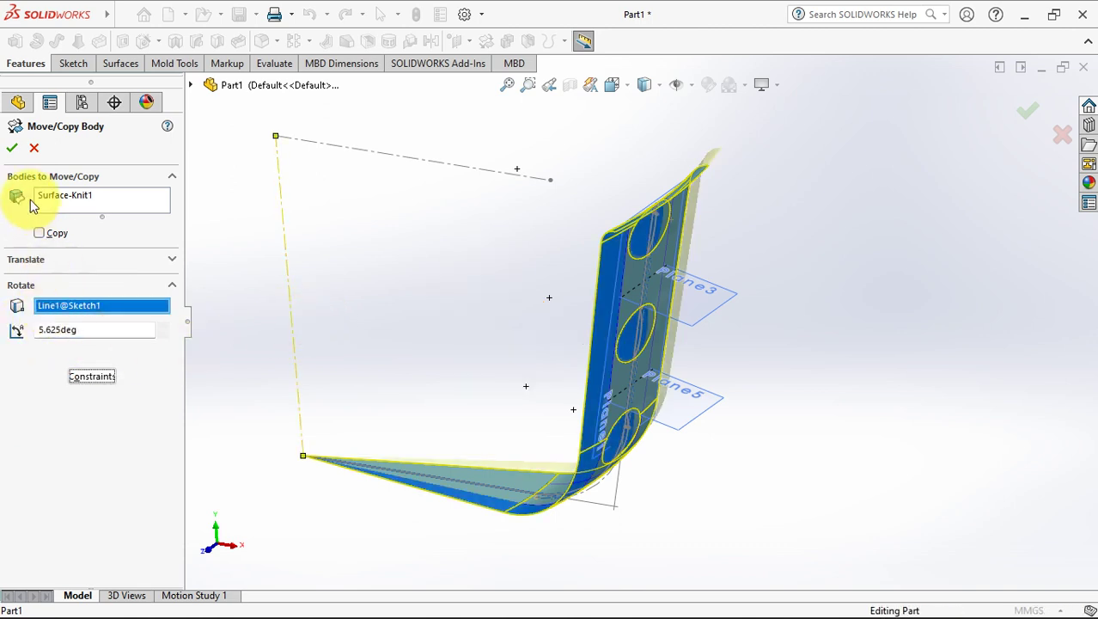
# Apply the 5.625° rotation to the knitted surface and open a sketch on Plane1 in a normal view
pyautogui.click(13, 148)
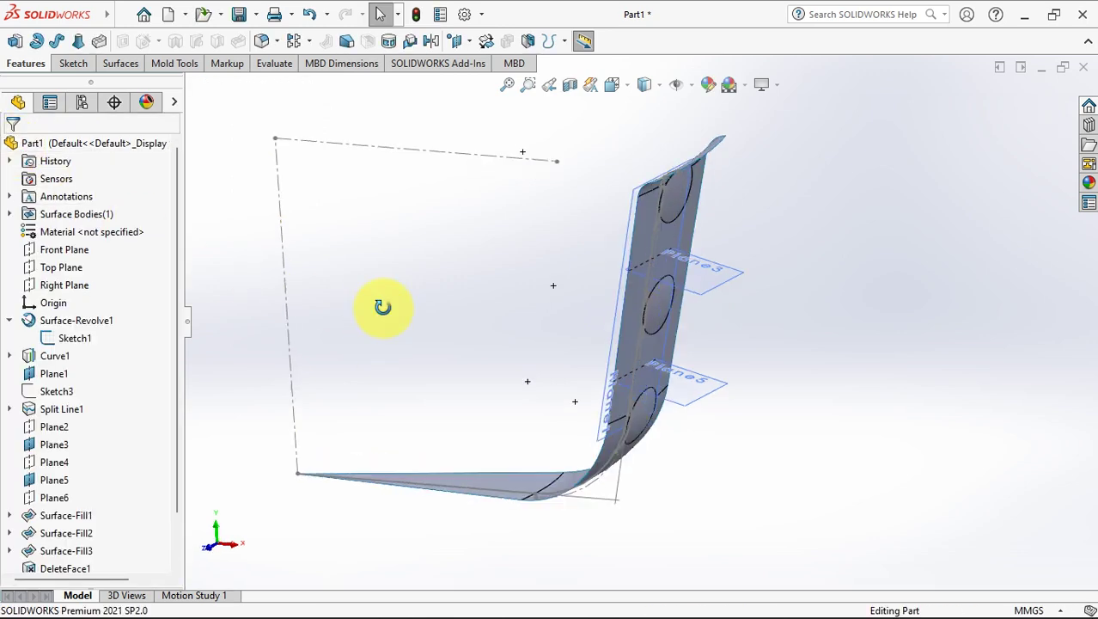
pyautogui.click(665, 339)
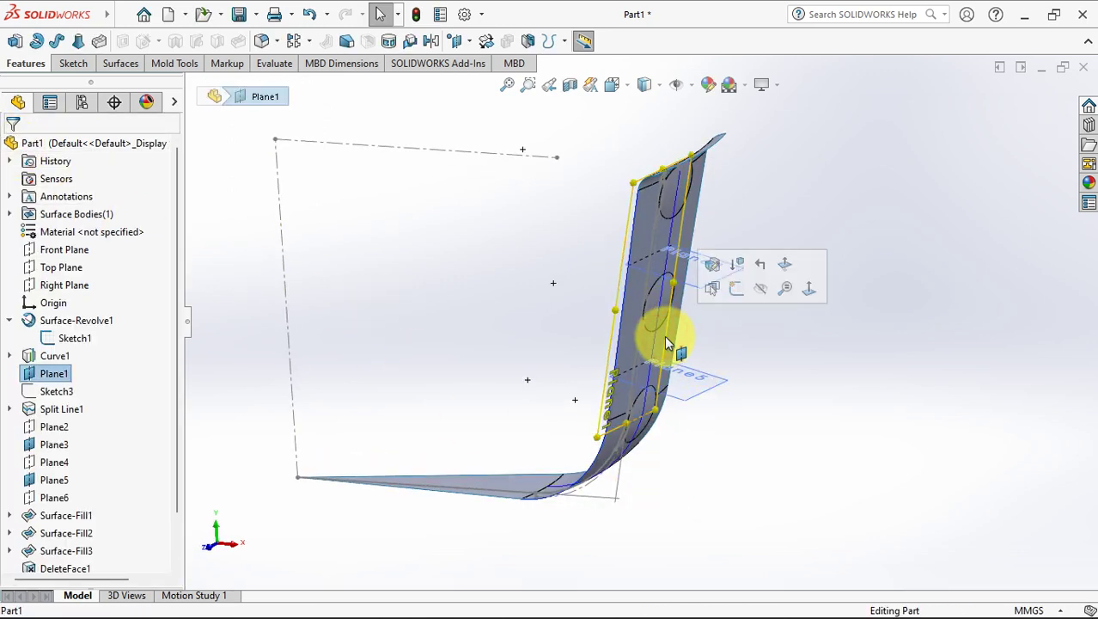
pyautogui.click(811, 292)
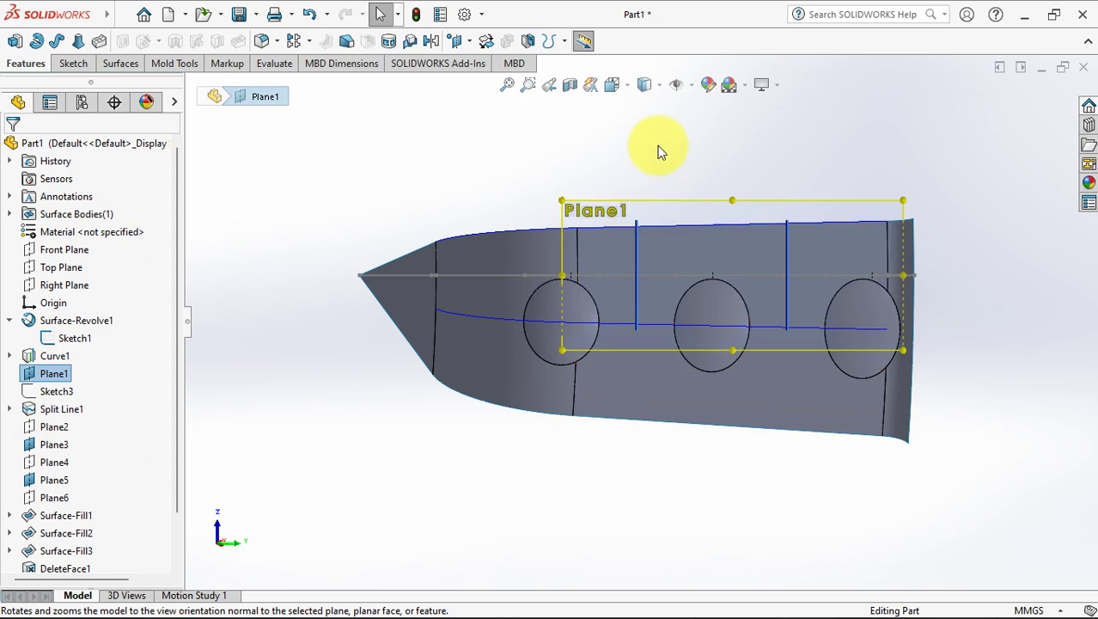
pyautogui.click(688, 216)
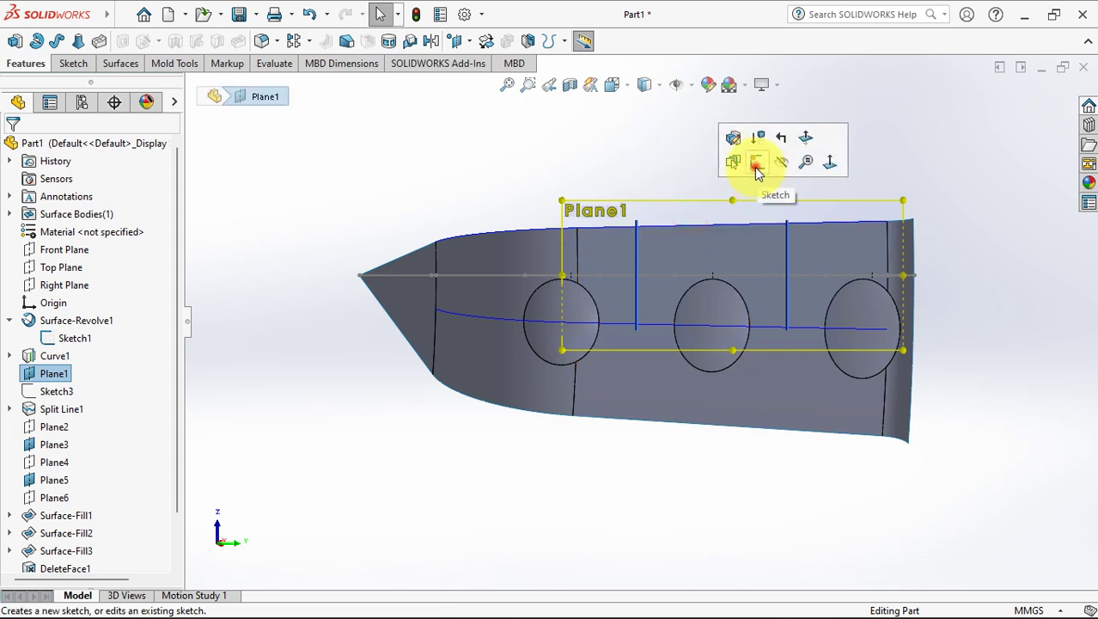
pyautogui.click(756, 167)
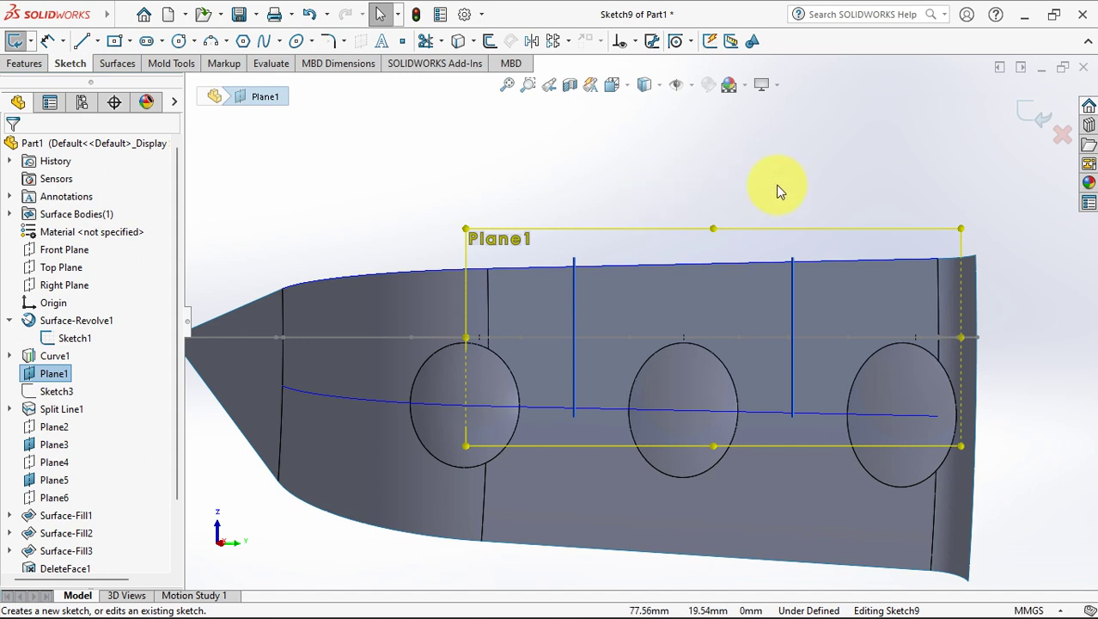
# Offset the upper wall edge and the lower split curve 0.7 mm inward as construction lines
pyautogui.click(489, 40)
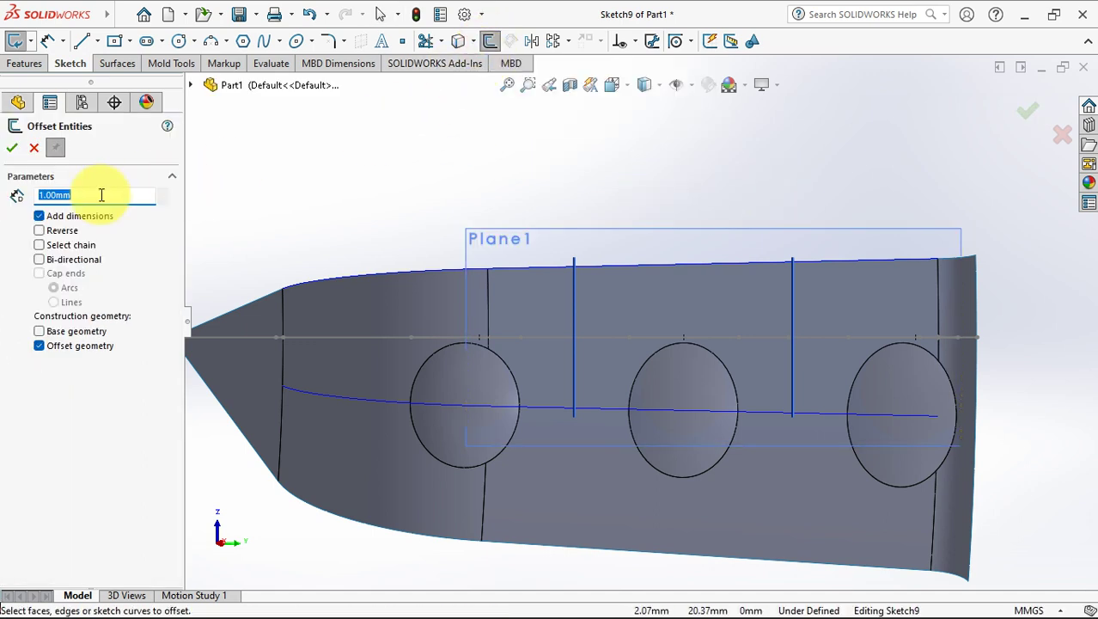
pyautogui.write('0.7')
pyautogui.press('Return')
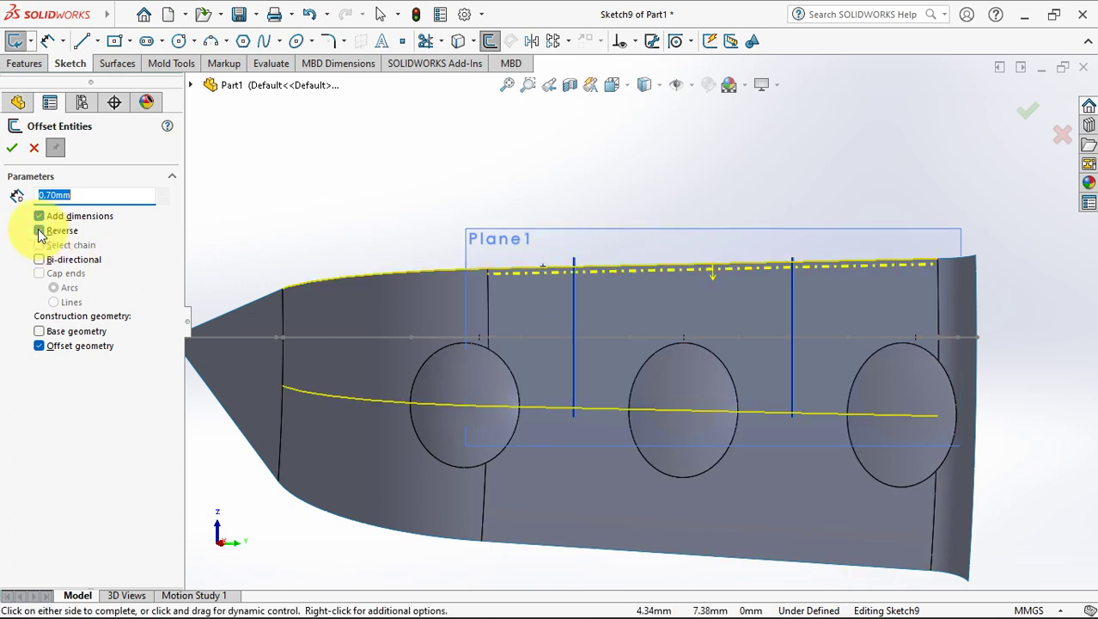
pyautogui.click(12, 147)
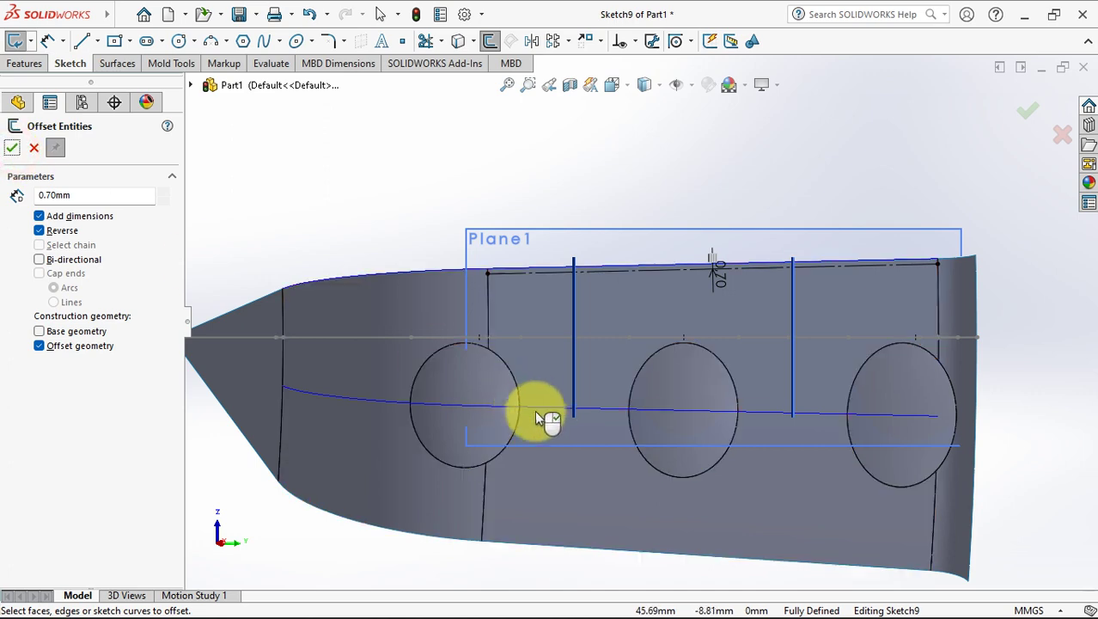
pyautogui.click(543, 410)
pyautogui.click(12, 148)
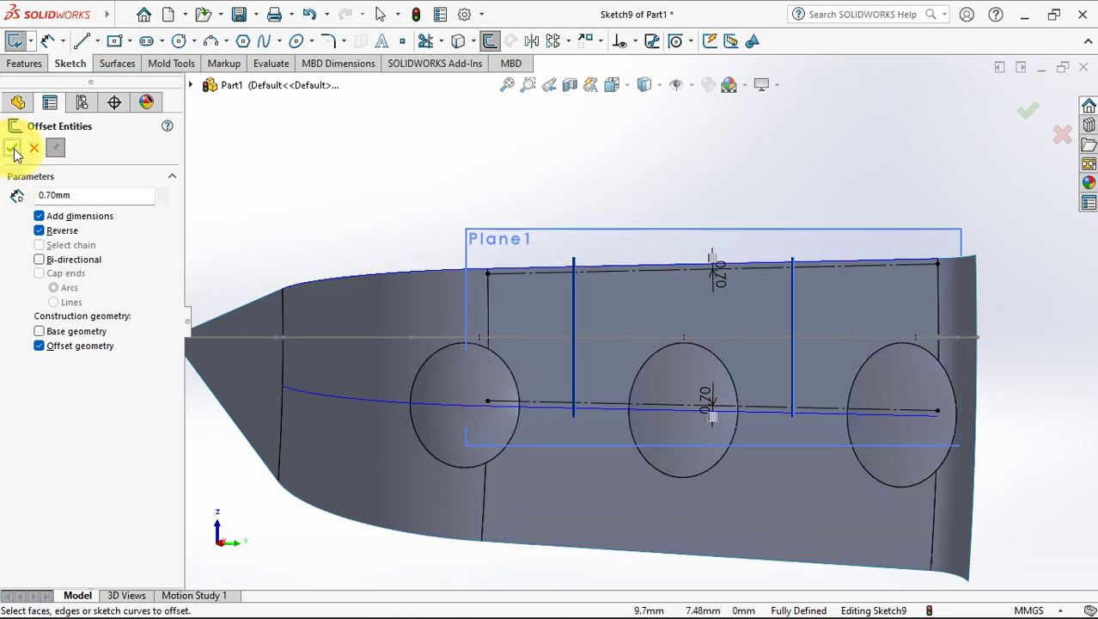
pyautogui.click(36, 149)
# Sketch an ellipse centred where Plane5 crosses the horizontal profile line, with radii of about 6.3 mm and 8.4 mm
pyautogui.scroll(-3, 615, 319)
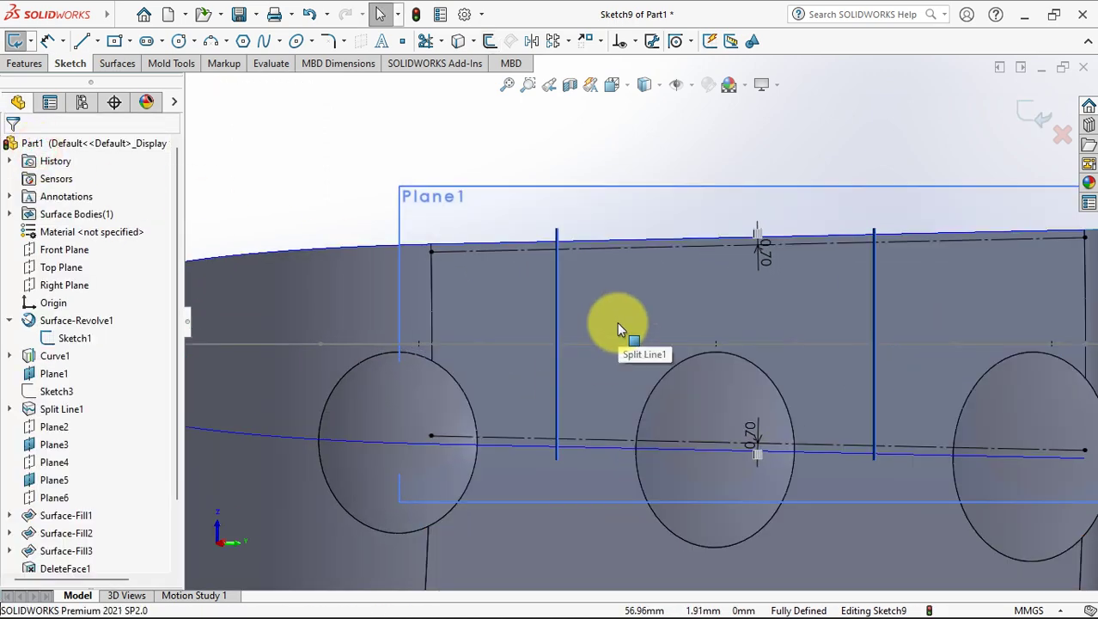
pyautogui.keyDown('ctrl'); pyautogui.moveTo(635, 341); pyautogui.dragTo(568, 333, button='middle'); pyautogui.keyUp('ctrl')
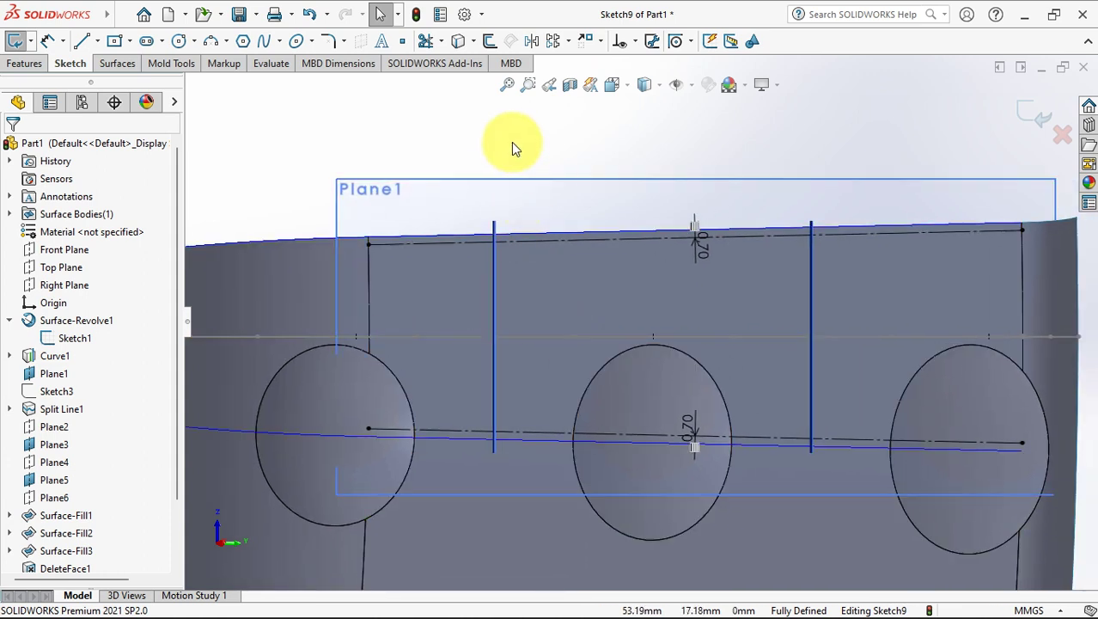
pyautogui.click(312, 41)
pyautogui.click(332, 68)
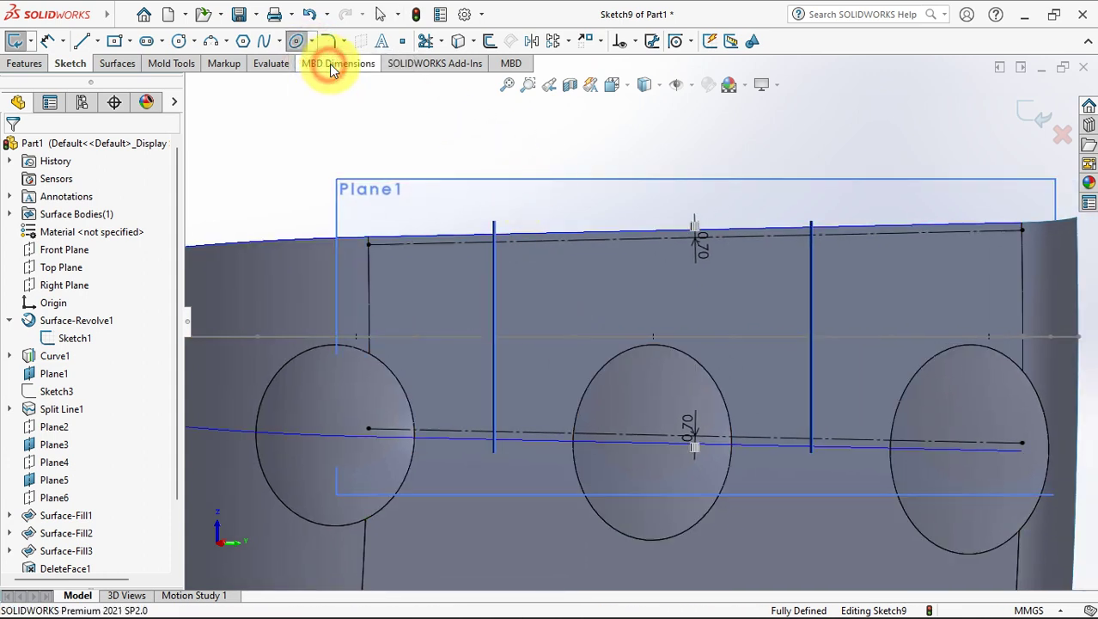
pyautogui.click(494, 337)
pyautogui.click(565, 336)
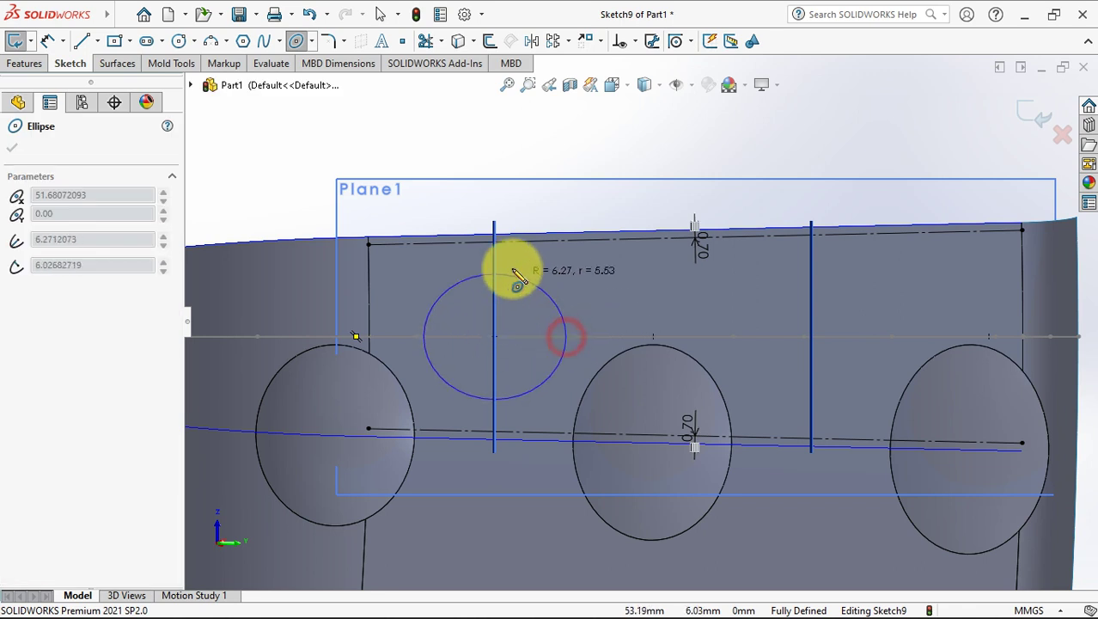
pyautogui.click(496, 243)
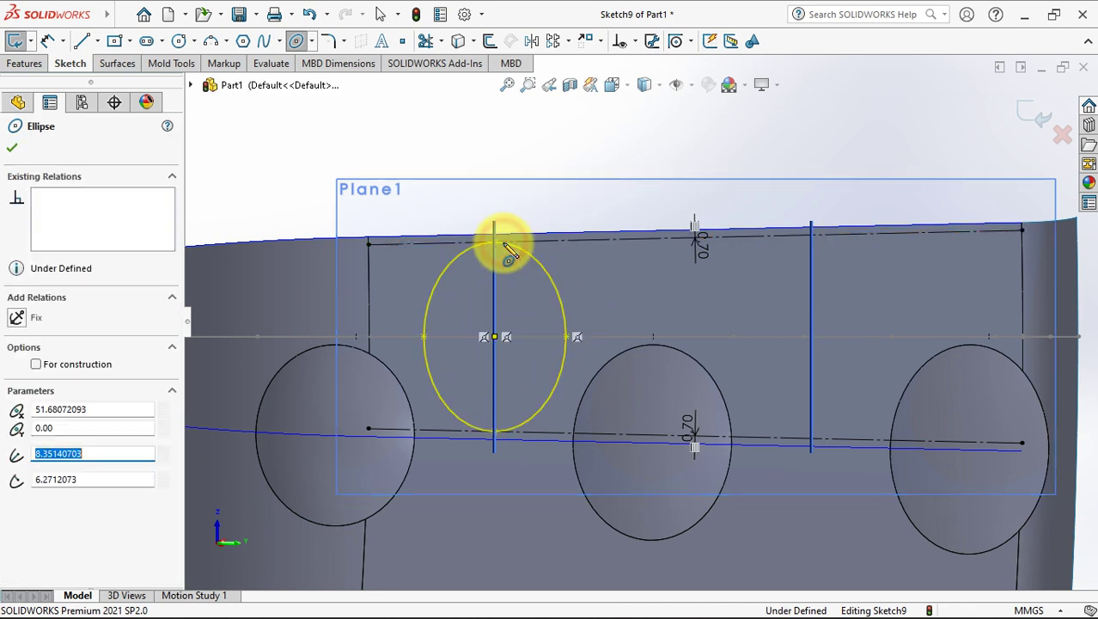
# Sketch a second ellipse centred where Plane3 crosses the profile line, with radii of about 7 mm and 9 mm
pyautogui.click(812, 337)
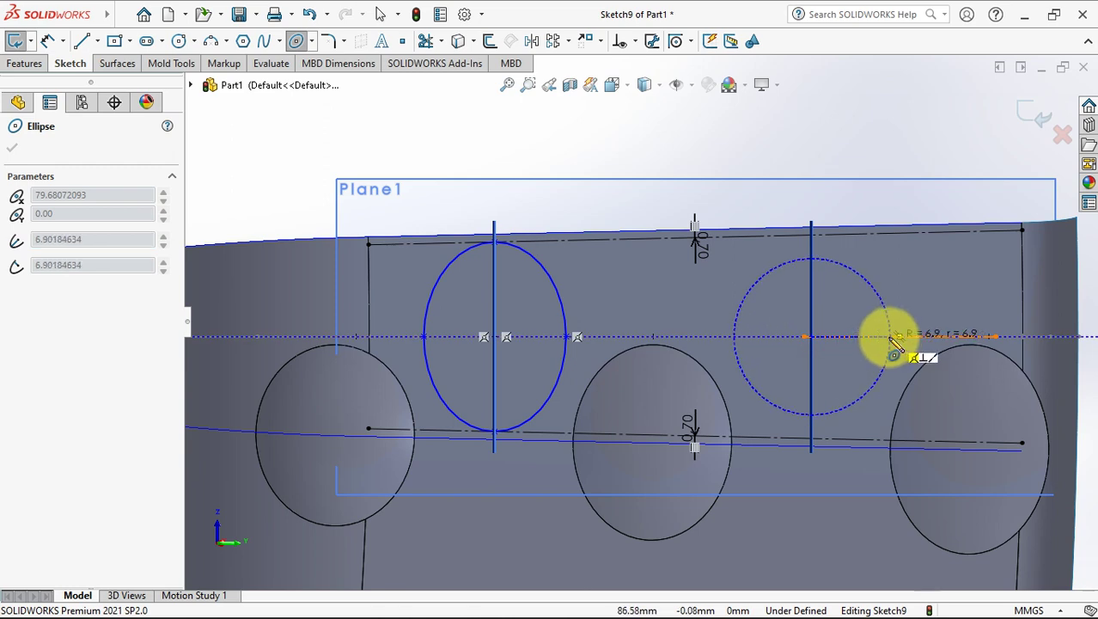
pyautogui.click(898, 336)
pyautogui.click(832, 242)
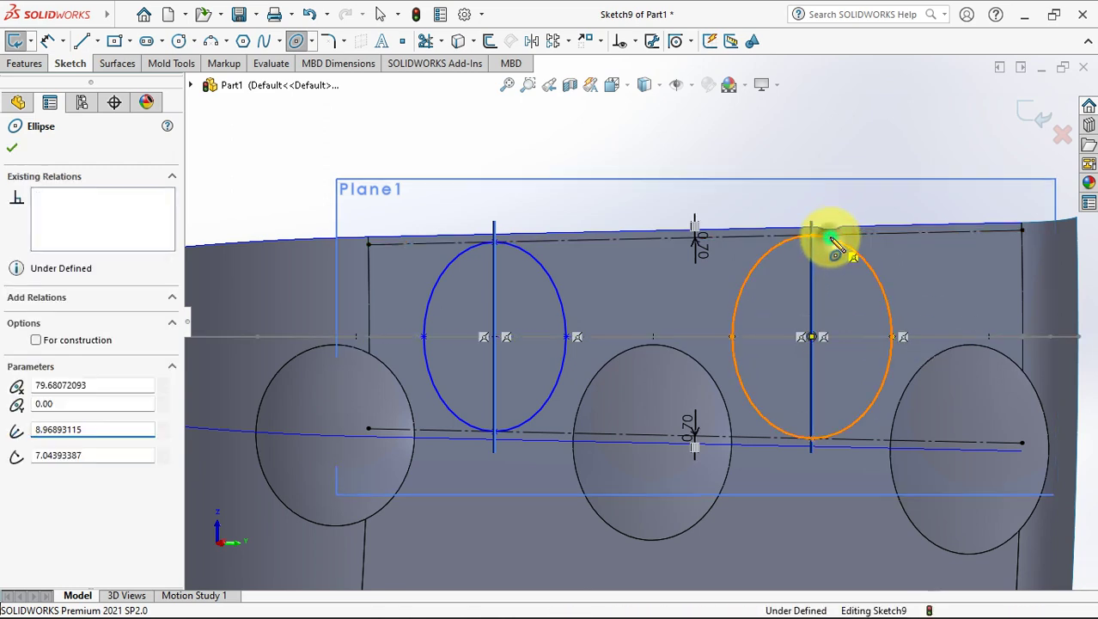
pyautogui.press('Escape')
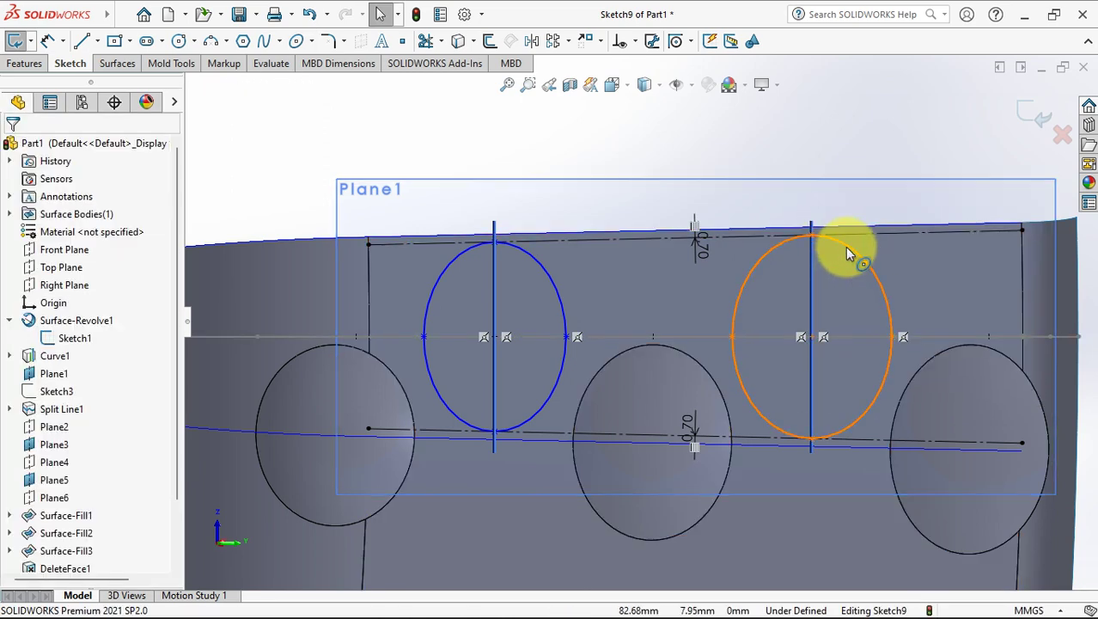
# Make both ellipses tangent to the upper 0.7 mm offset construction line
pyautogui.click(845, 245)
pyautogui.keyDown('ctrl'); pyautogui.click(859, 239); pyautogui.keyUp('ctrl')
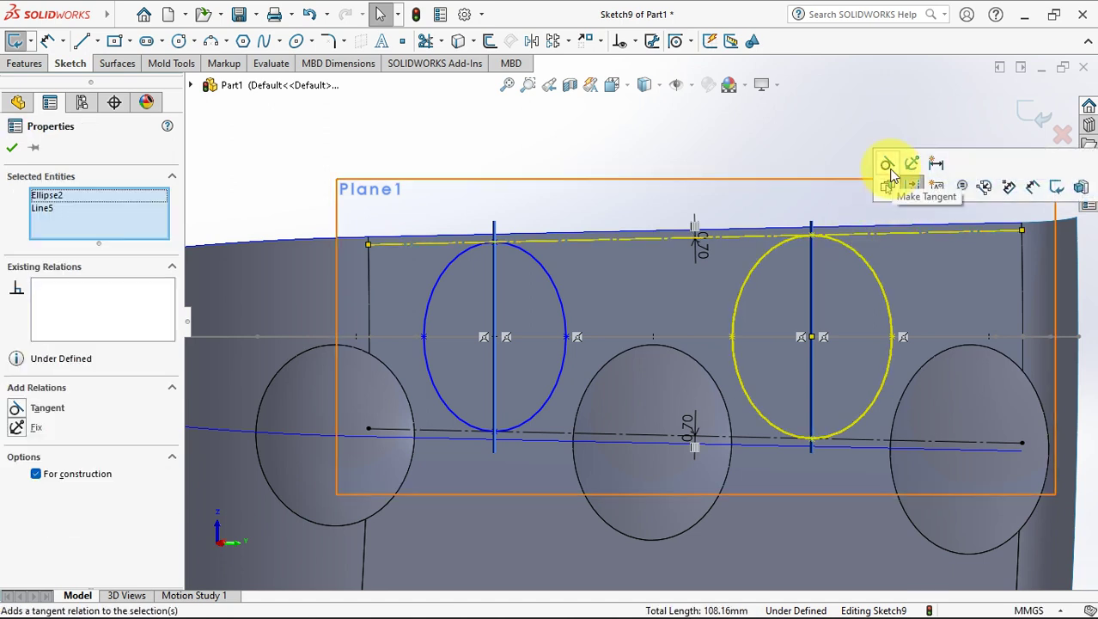
pyautogui.click(888, 167)
pyautogui.click(542, 263)
pyautogui.keyDown('ctrl'); pyautogui.click(543, 240); pyautogui.keyUp('ctrl')
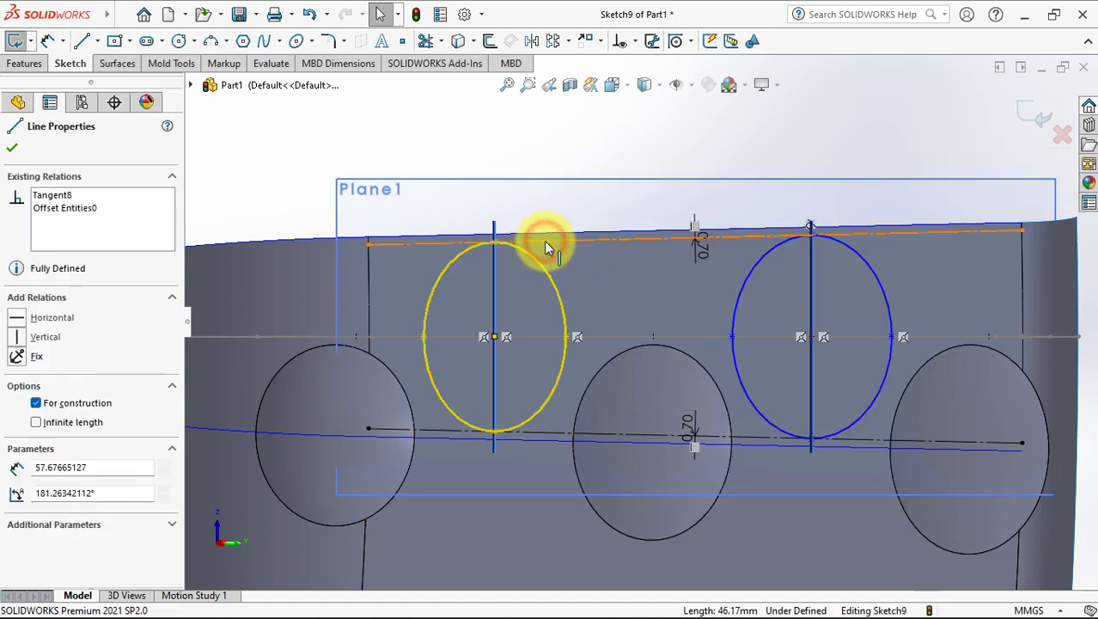
pyautogui.click(592, 170)
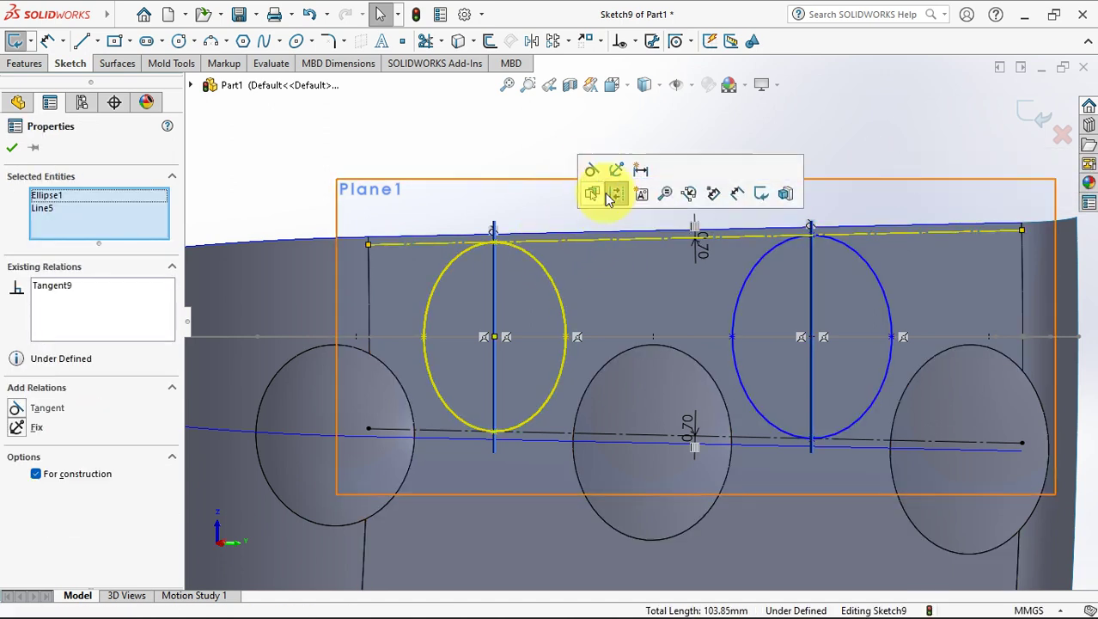
pyautogui.click(816, 340)
pyautogui.keyDown('ctrl'); pyautogui.click(813, 318); pyautogui.keyUp('ctrl')
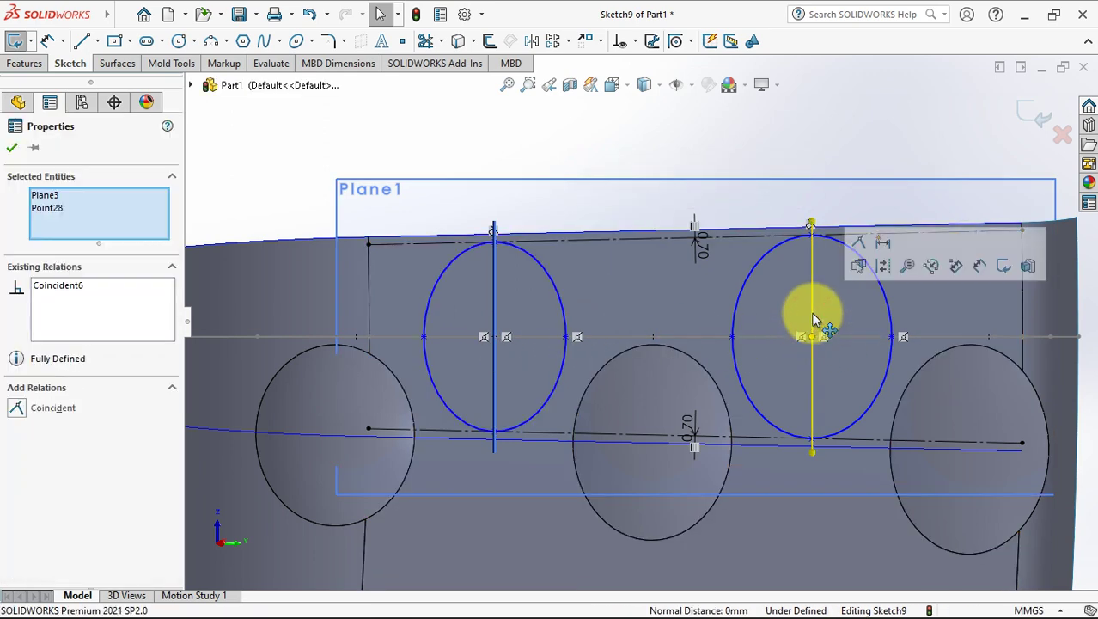
pyautogui.click(800, 124)
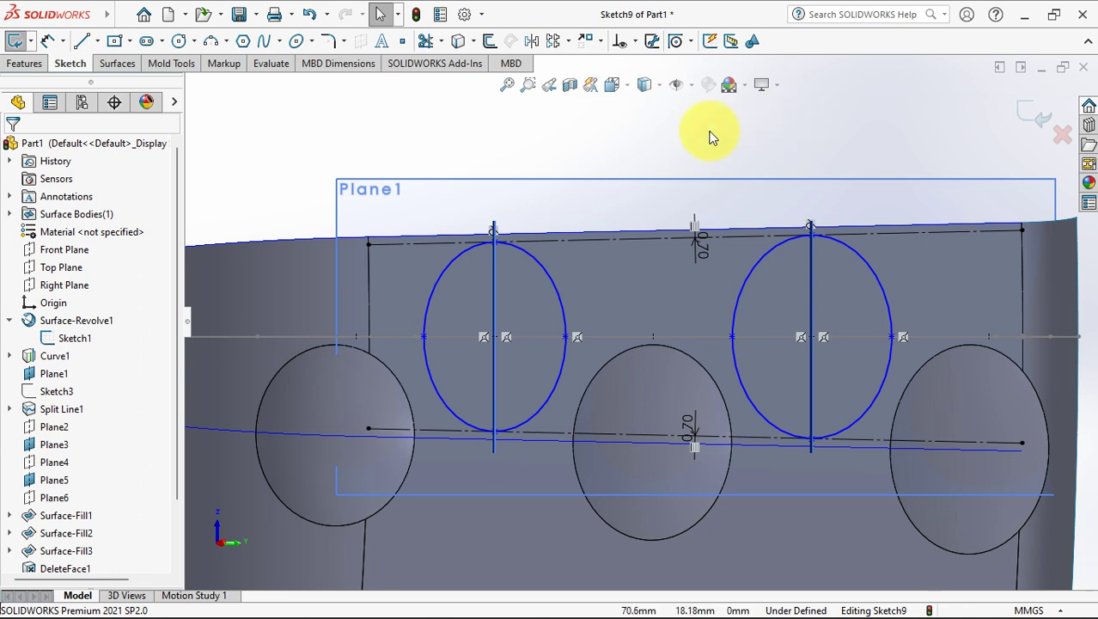
# Dimension the width of the ellipse on Plane3 between its side points as 14 mm
pyautogui.click(47, 40)
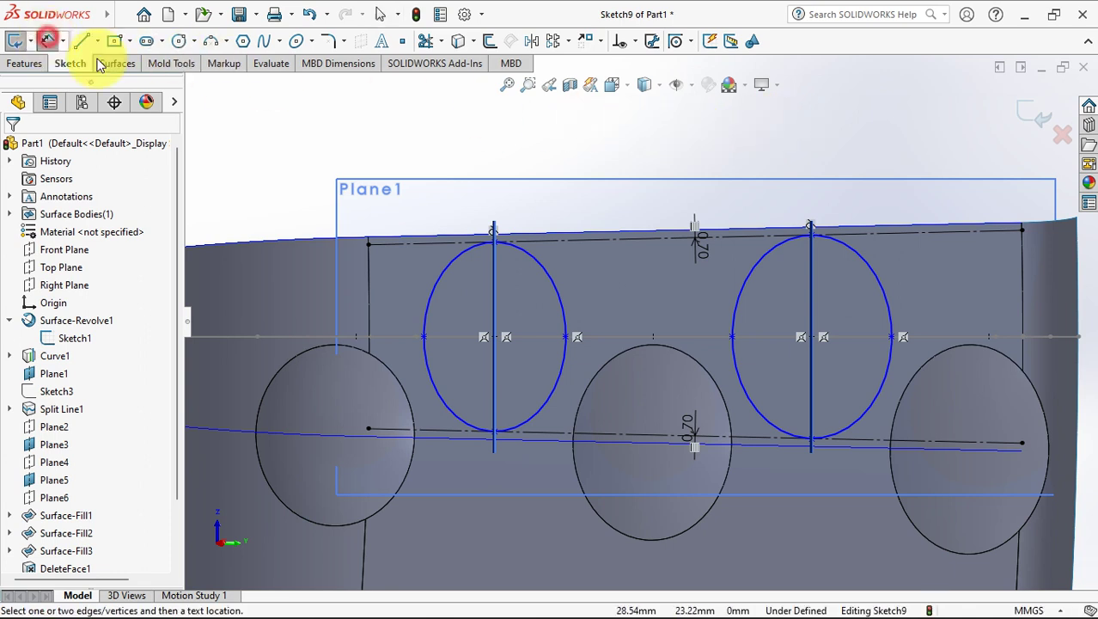
pyautogui.click(732, 336)
pyautogui.click(891, 336)
pyautogui.click(823, 152)
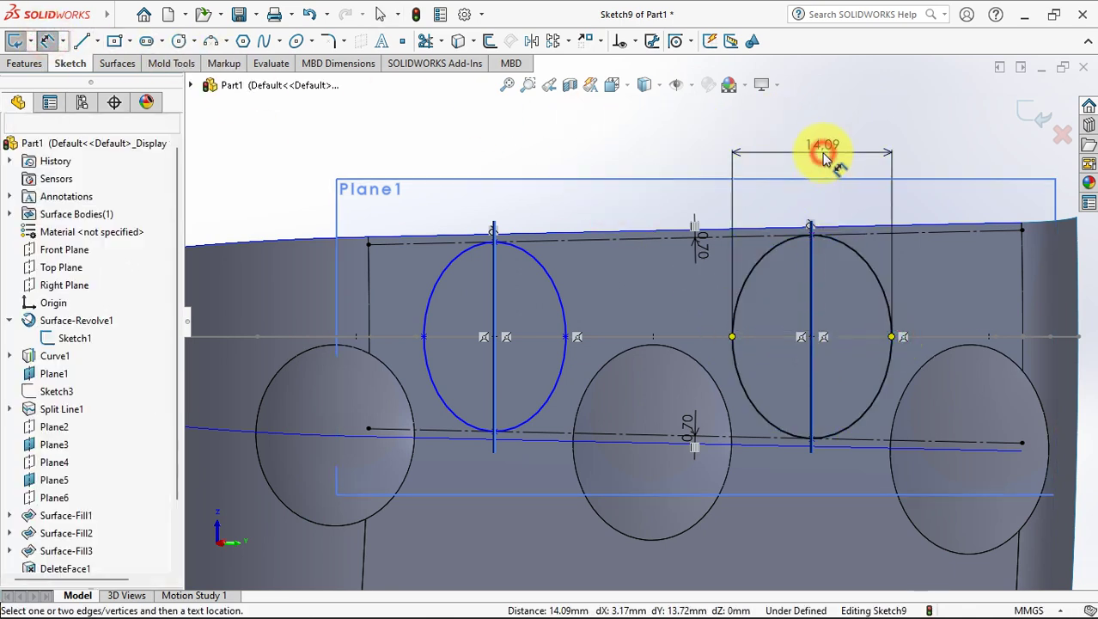
pyautogui.write('14')
pyautogui.click(753, 131)
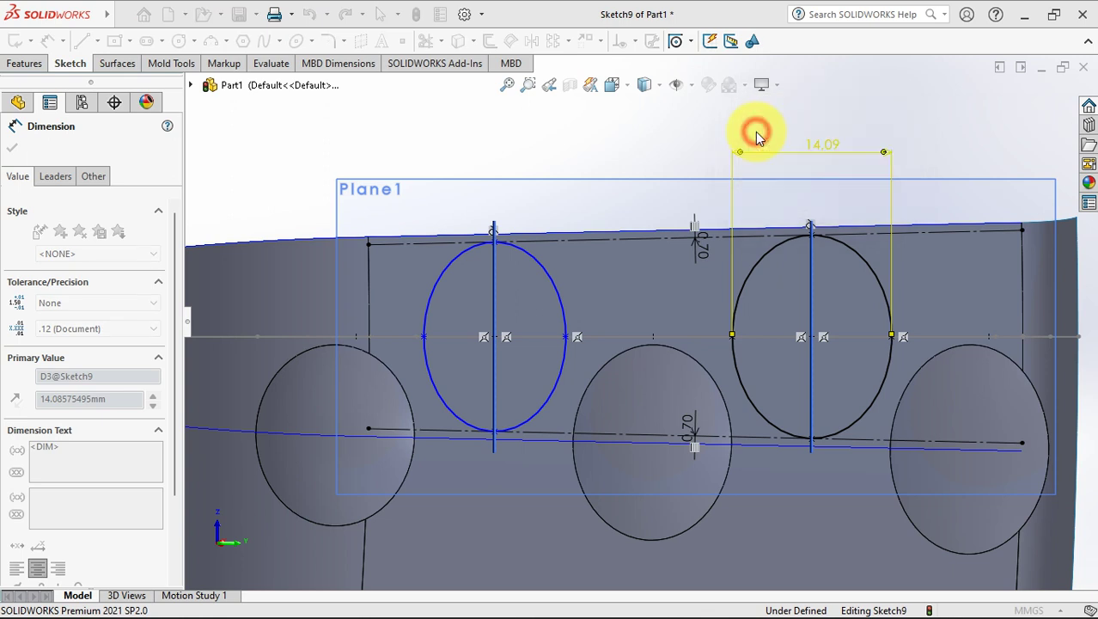
# Dimension the width of the ellipse on Plane5 as 14 mm and exit the sketch
pyautogui.click(564, 337)
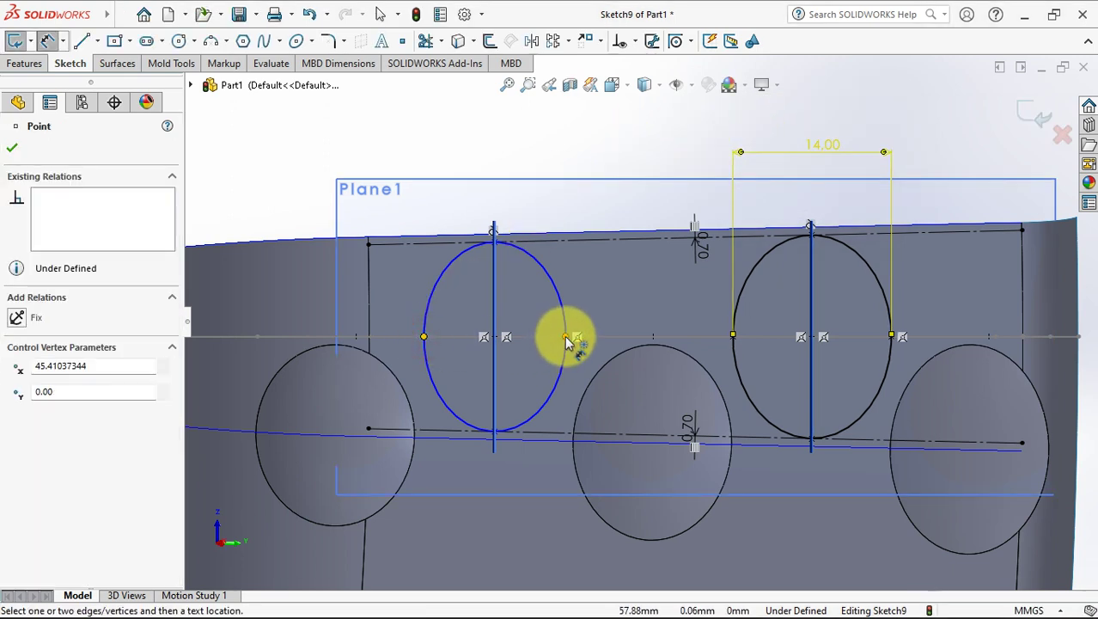
pyautogui.click(497, 153)
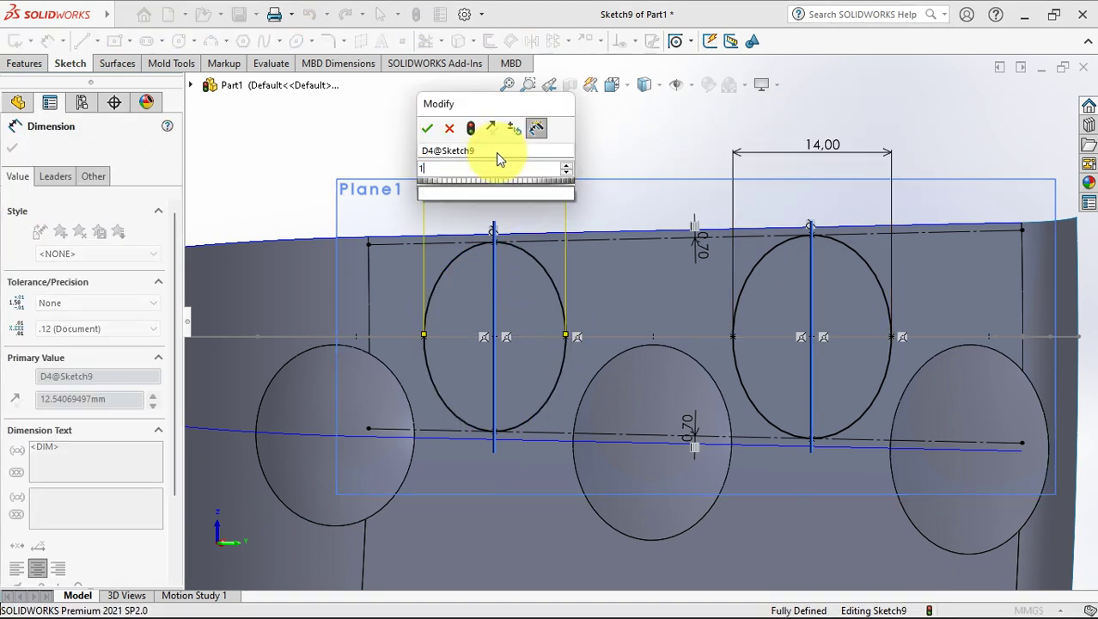
pyautogui.click(426, 128)
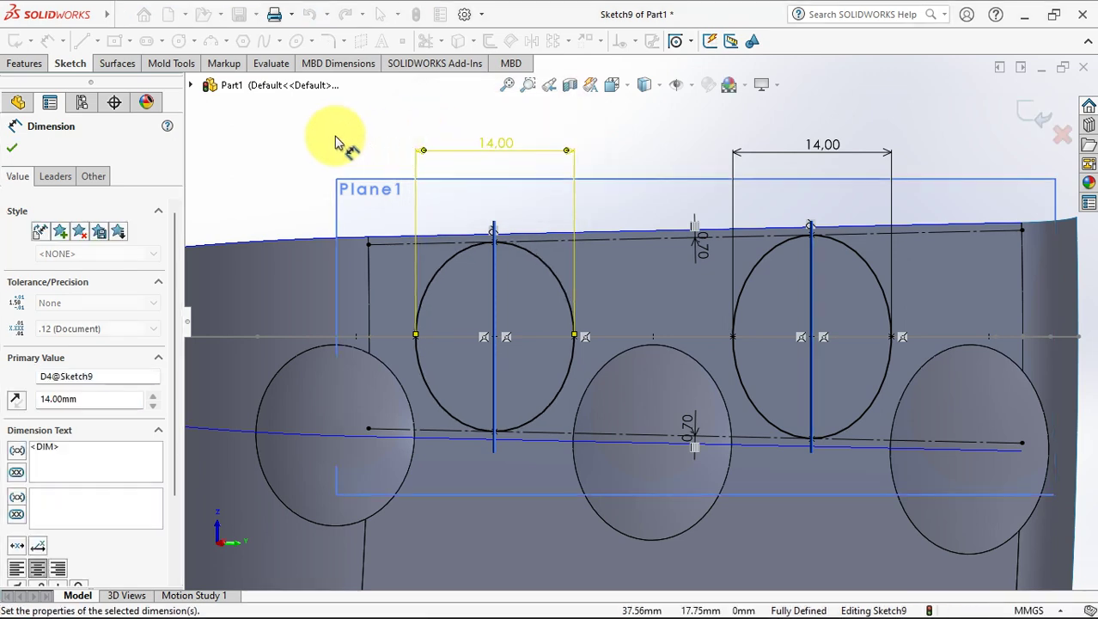
pyautogui.click(1037, 121)
# Split the main wall face with a projection split line from the two-ellipse sketch, Sketch9
pyautogui.click(550, 41)
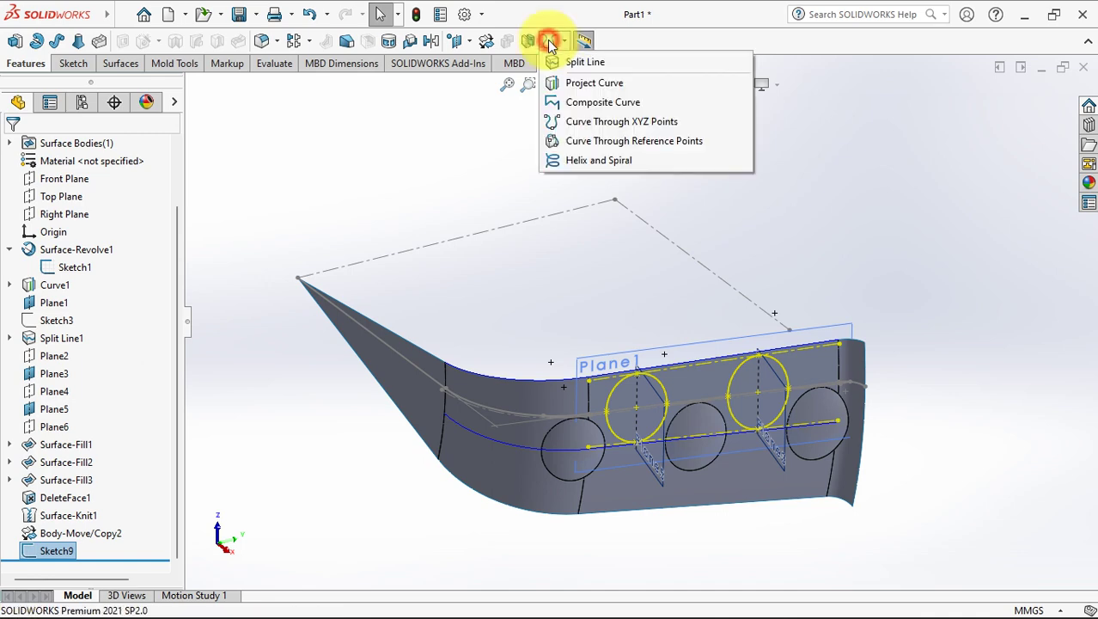
pyautogui.click(584, 62)
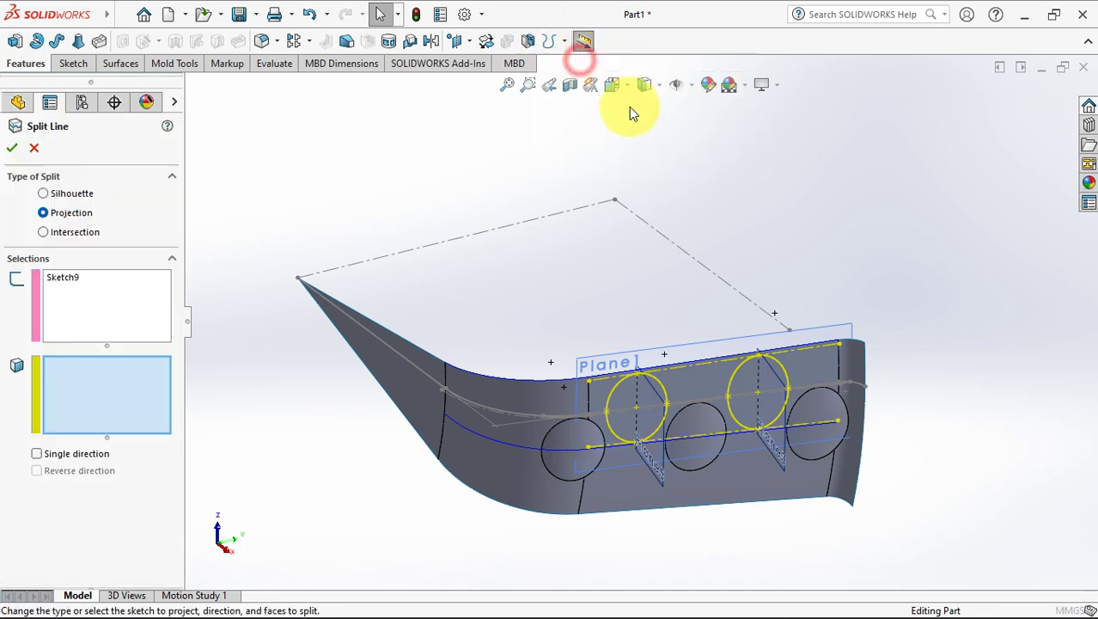
pyautogui.click(751, 485)
pyautogui.rightClick(751, 479)
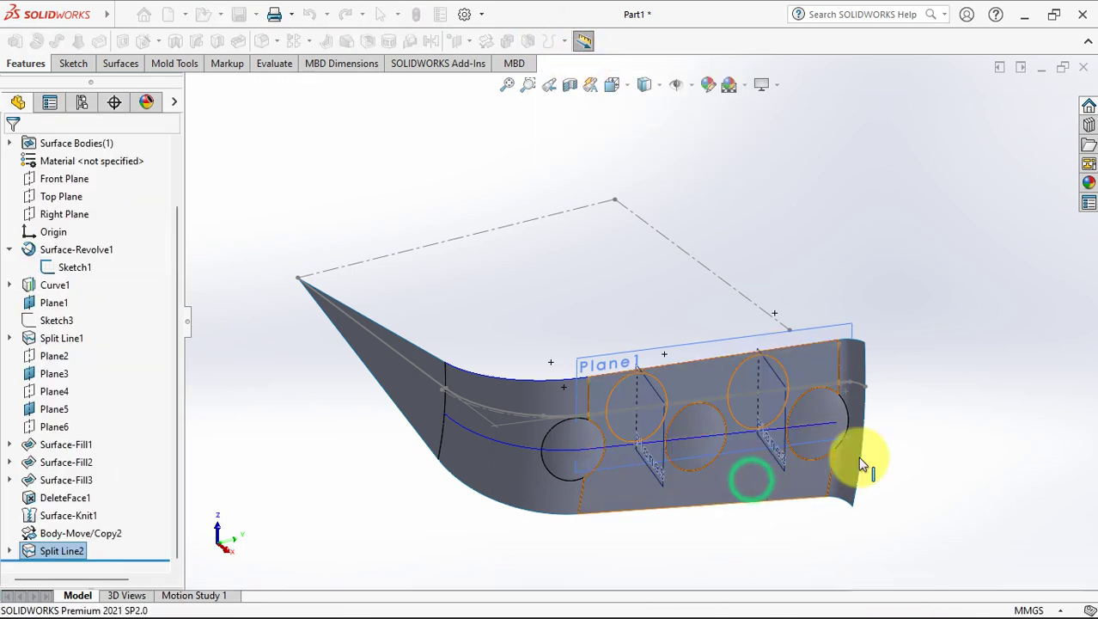
pyautogui.click(931, 383)
# Start a sketch on the Front Plane and offset the wall's straight profile line by 1 mm as construction geometry
pyautogui.moveTo(859, 359); pyautogui.dragTo(486, 236, button='middle')
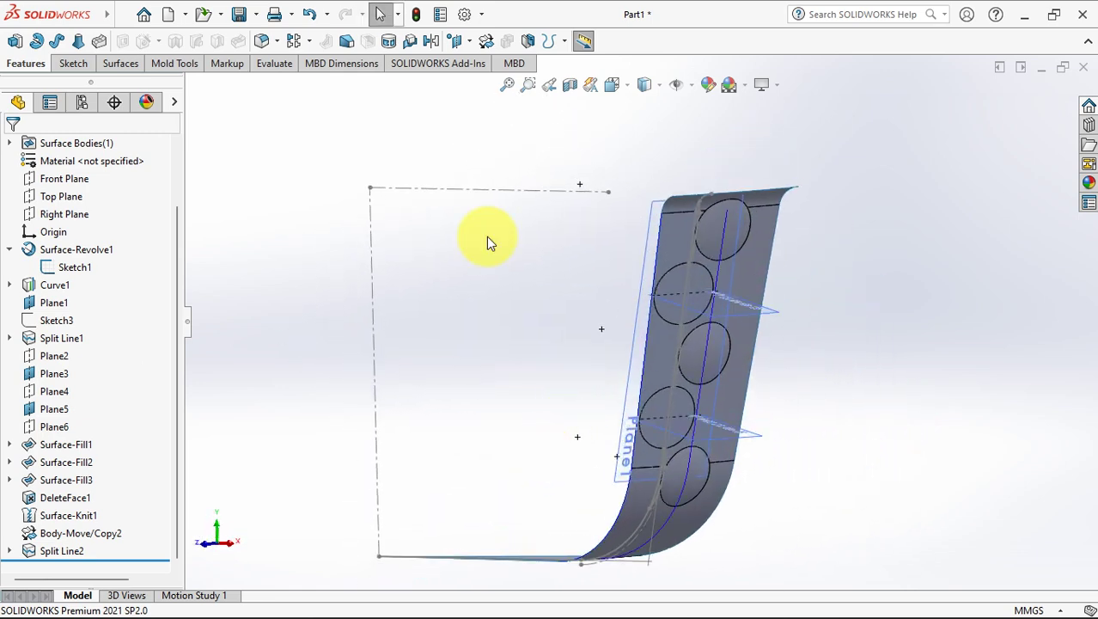
pyautogui.click(54, 178)
pyautogui.click(51, 152)
pyautogui.scroll(-5, 688, 308)
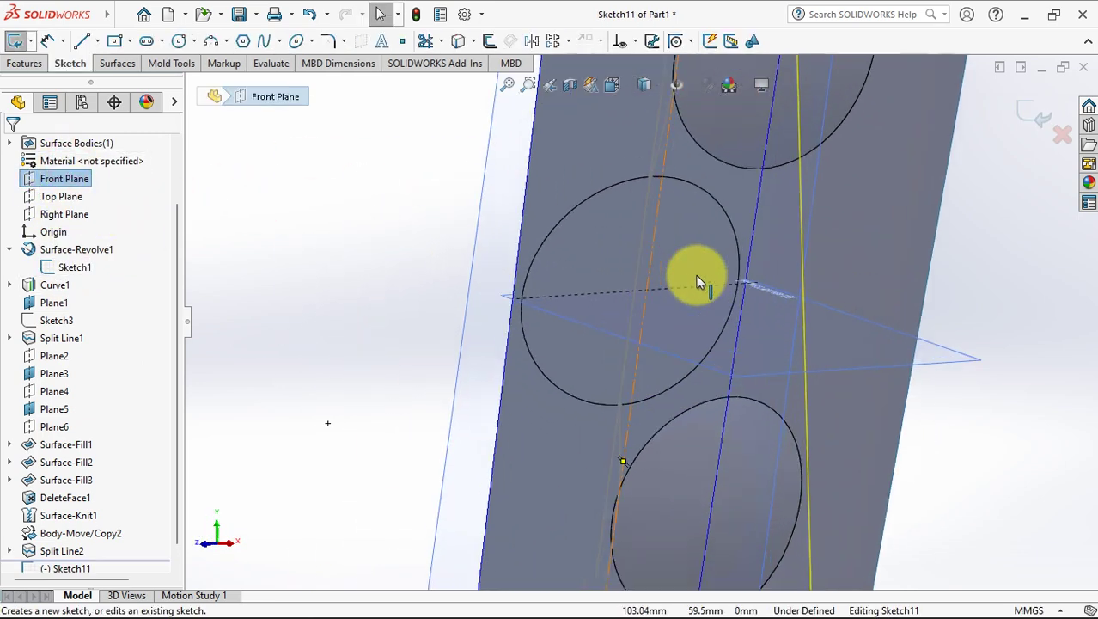
pyautogui.keyDown('ctrl'); pyautogui.moveTo(687, 292); pyautogui.dragTo(669, 238, button='middle'); pyautogui.keyUp('ctrl')
pyautogui.click(489, 43)
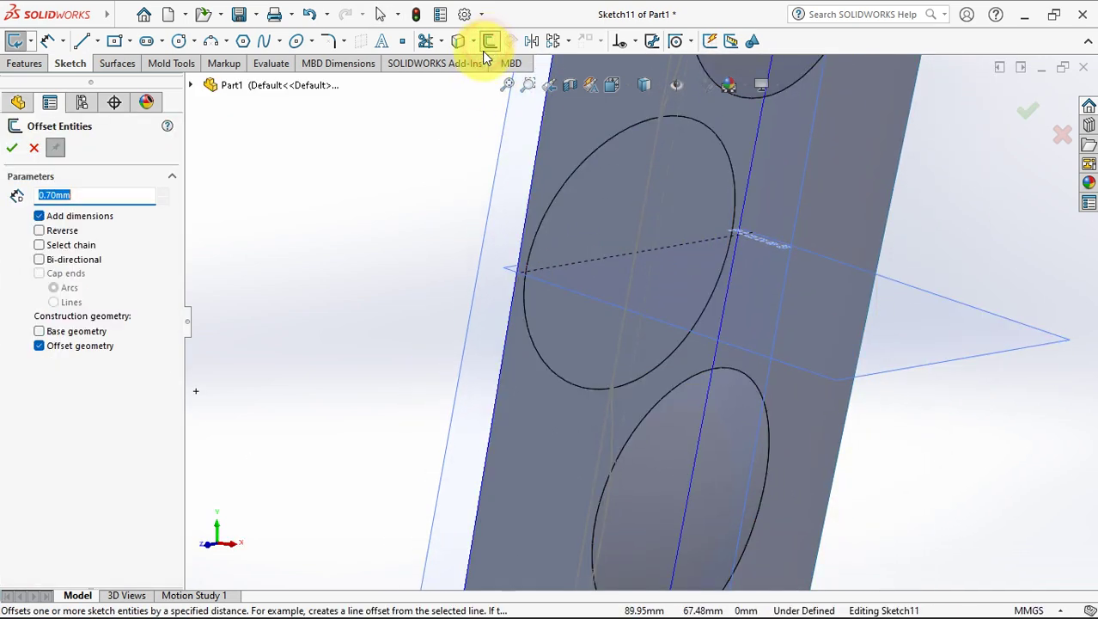
pyautogui.click(640, 226)
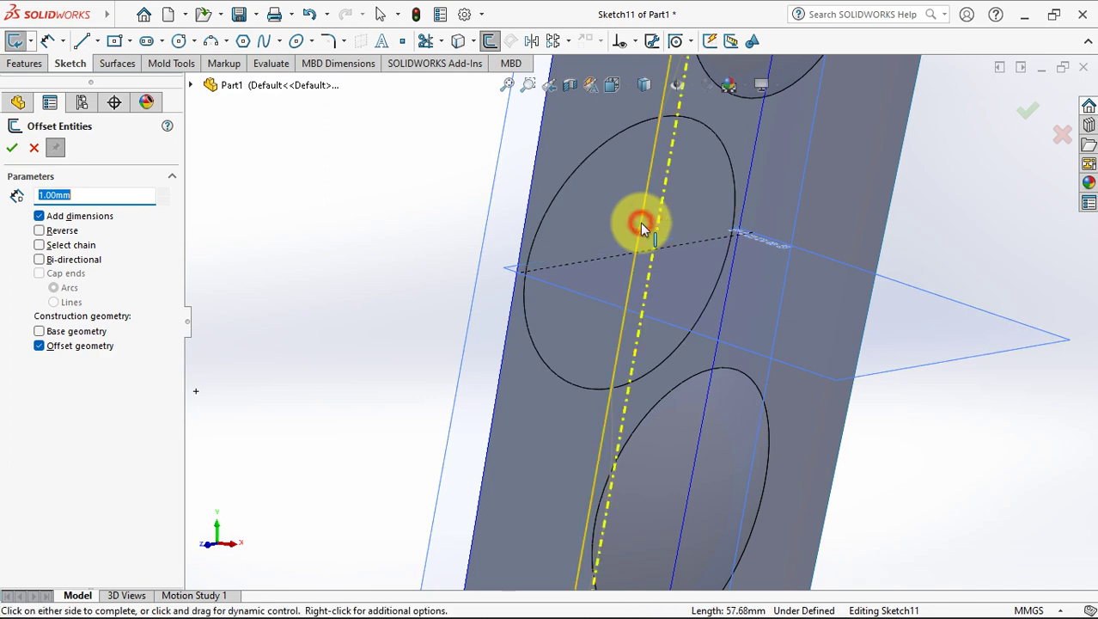
pyautogui.scroll(3, 640, 228)
pyautogui.click(642, 228)
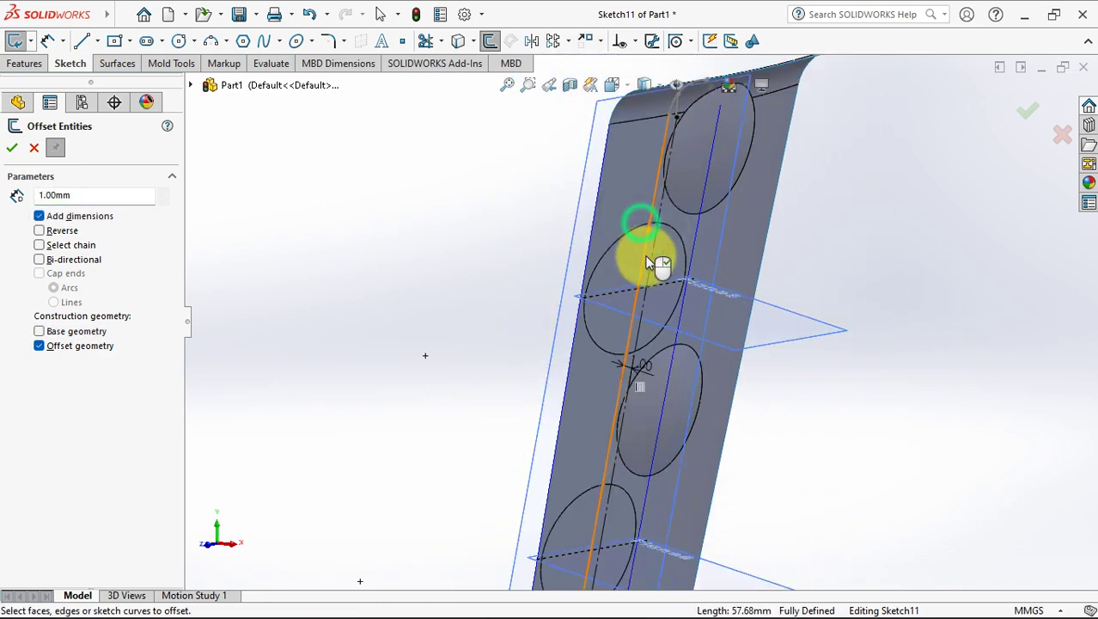
pyautogui.scroll(-3, 657, 258)
pyautogui.click(12, 147)
# Draw a three-point arc of about 25 mm radius across the upper new ellipse, tangent to the 1 mm offset line
pyautogui.click(210, 43)
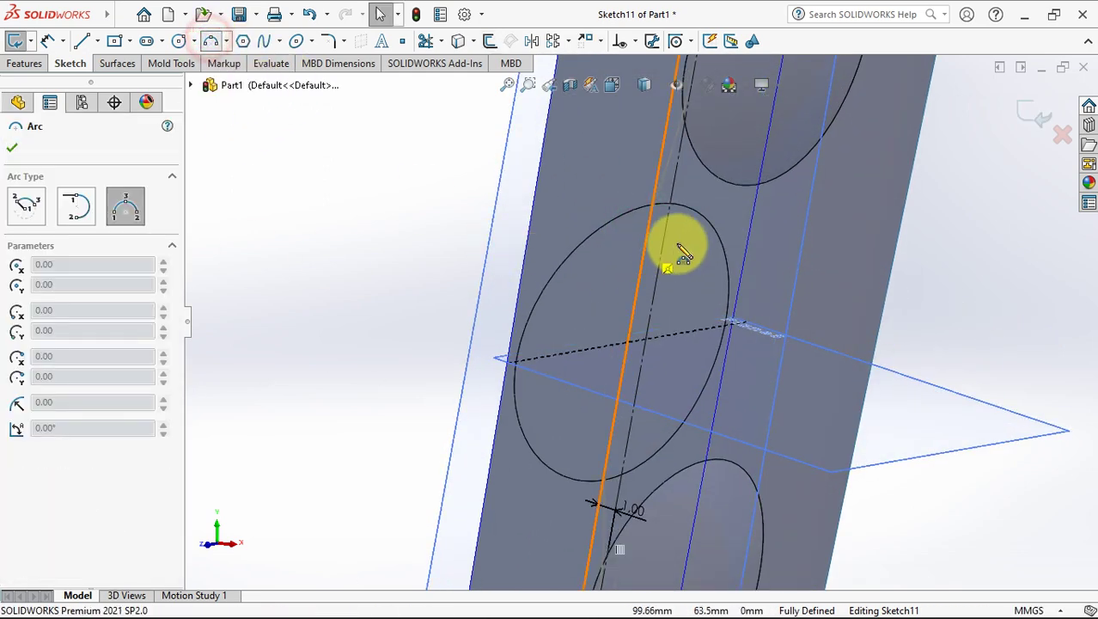
pyautogui.click(655, 206)
pyautogui.click(605, 477)
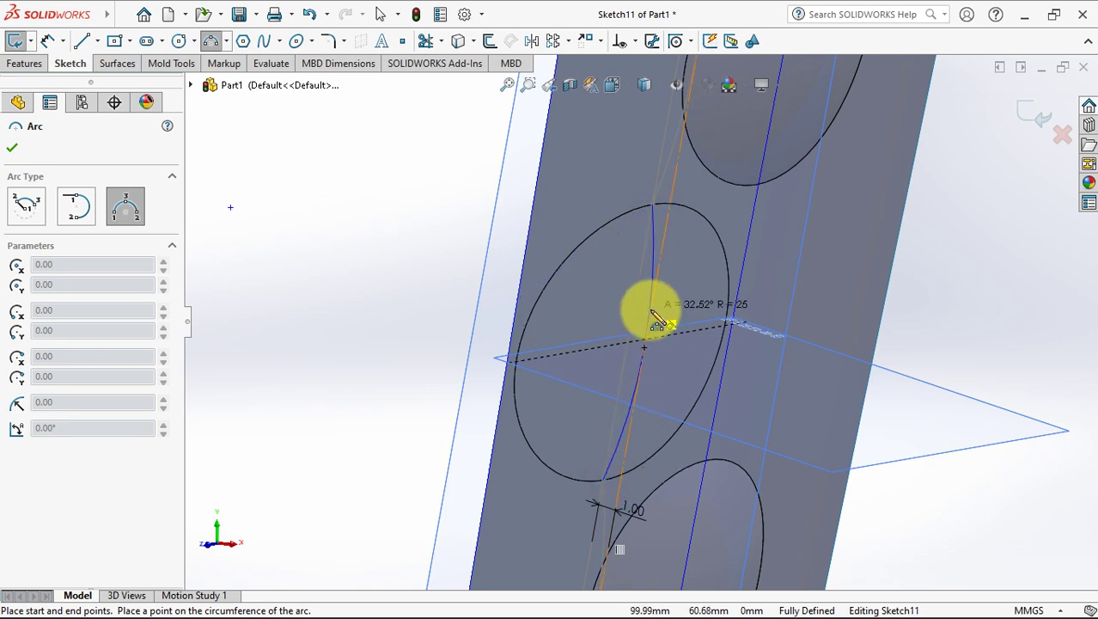
pyautogui.click(647, 313)
pyautogui.scroll(4, 644, 424)
pyautogui.scroll(-5, 649, 314)
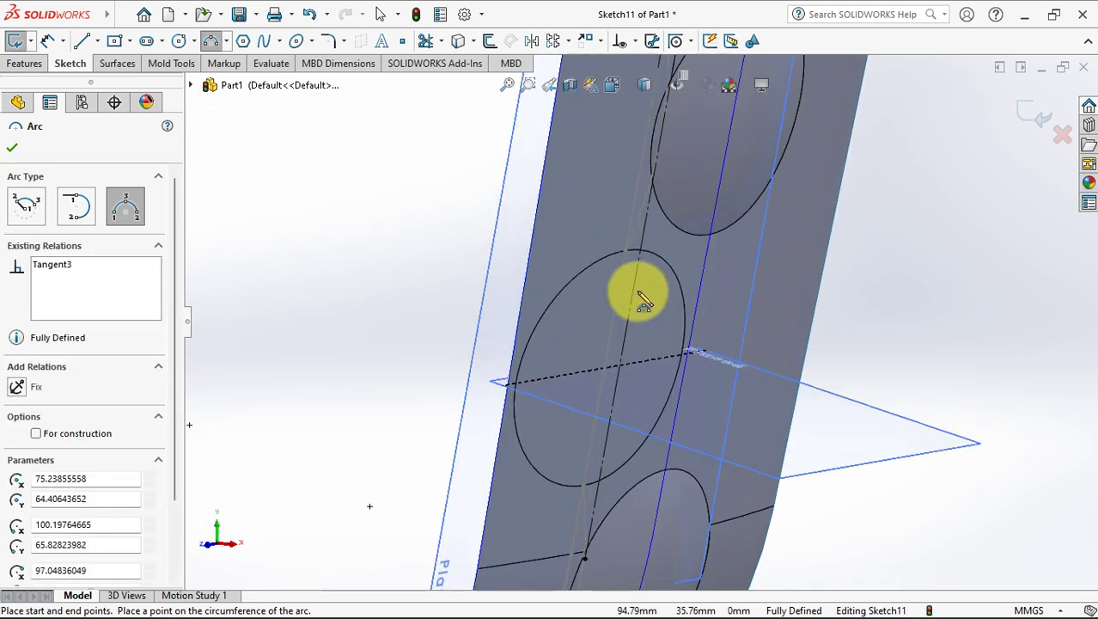
# Draw a matching tangent three-point arc of about 25 mm radius across the lower new ellipse and exit the sketch
pyautogui.click(628, 240)
pyautogui.click(558, 568)
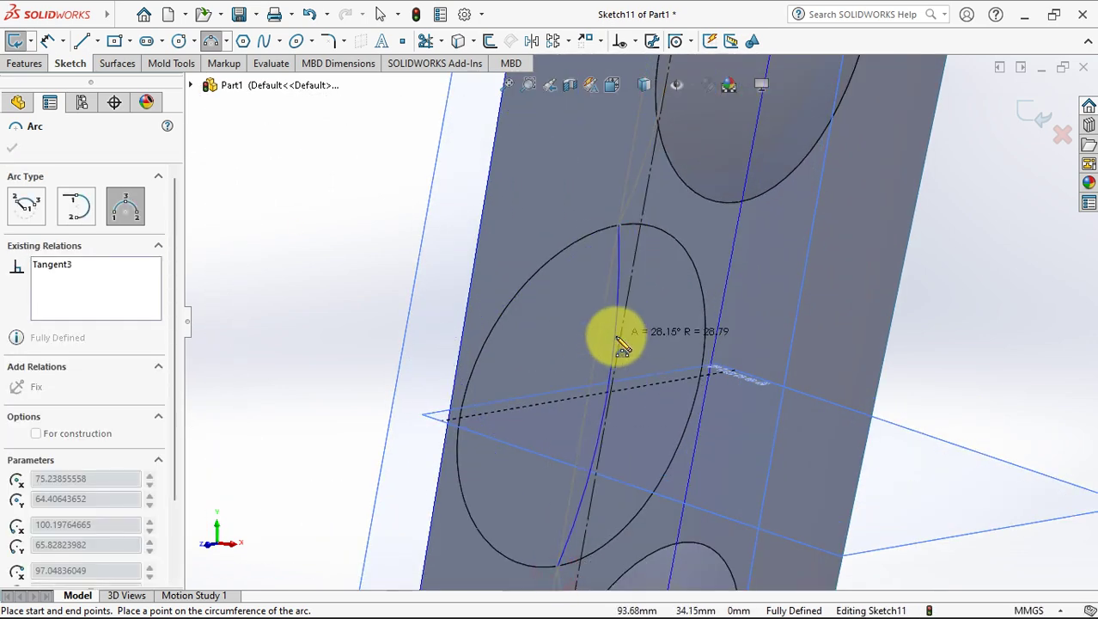
pyautogui.click(621, 337)
pyautogui.click(12, 147)
pyautogui.click(307, 205)
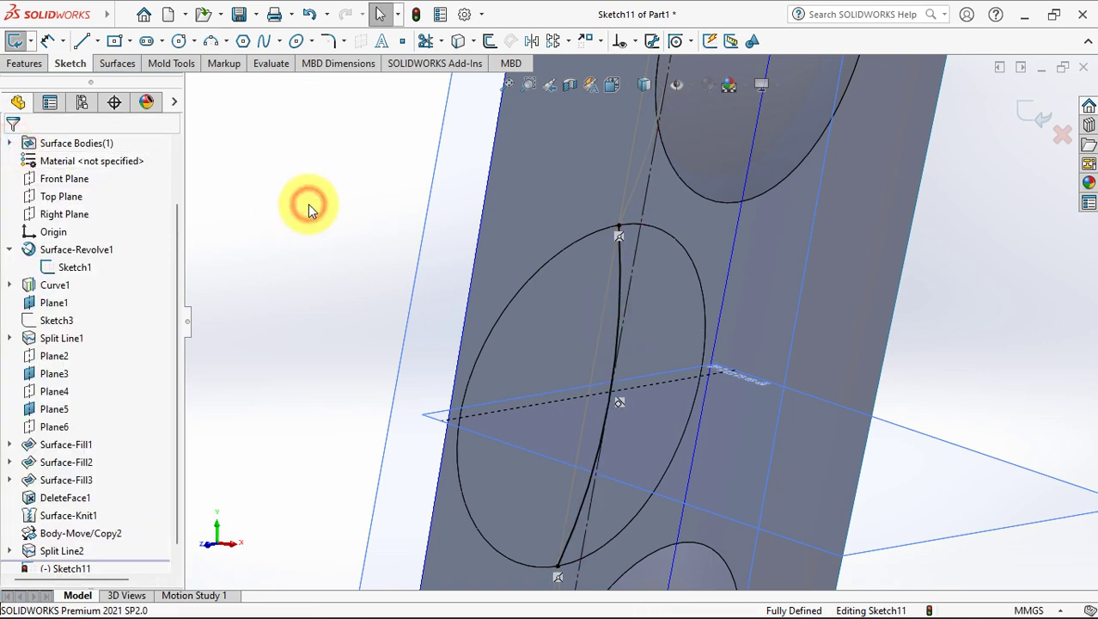
pyautogui.scroll(5, 519, 289)
pyautogui.moveTo(521, 294); pyautogui.dragTo(554, 365, button='middle')
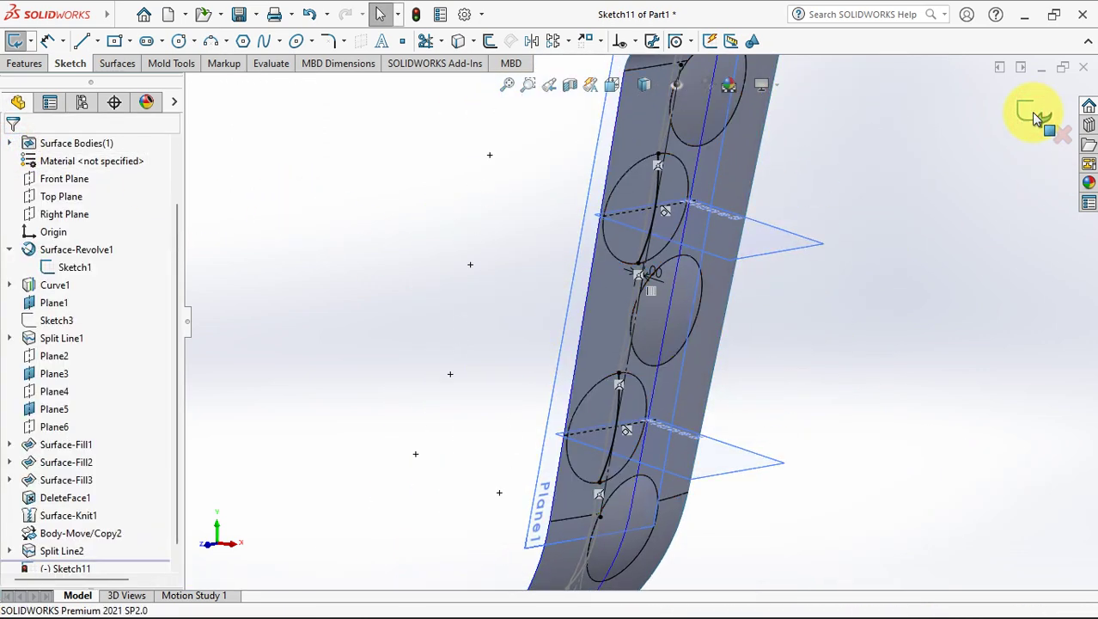
pyautogui.click(1031, 112)
# Start a sketch on Plane3 and draw a three-point arc of about 40 mm radius across the ellipse's width
pyautogui.scroll(-3, 747, 213)
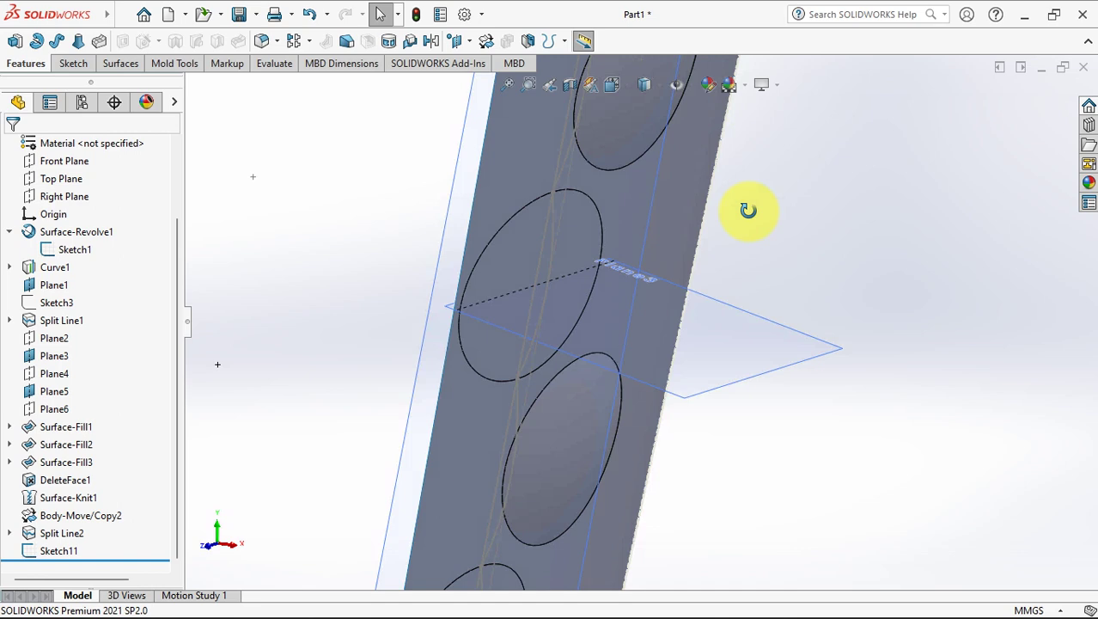
pyautogui.click(762, 375)
pyautogui.click(808, 323)
pyautogui.scroll(-3, 558, 340)
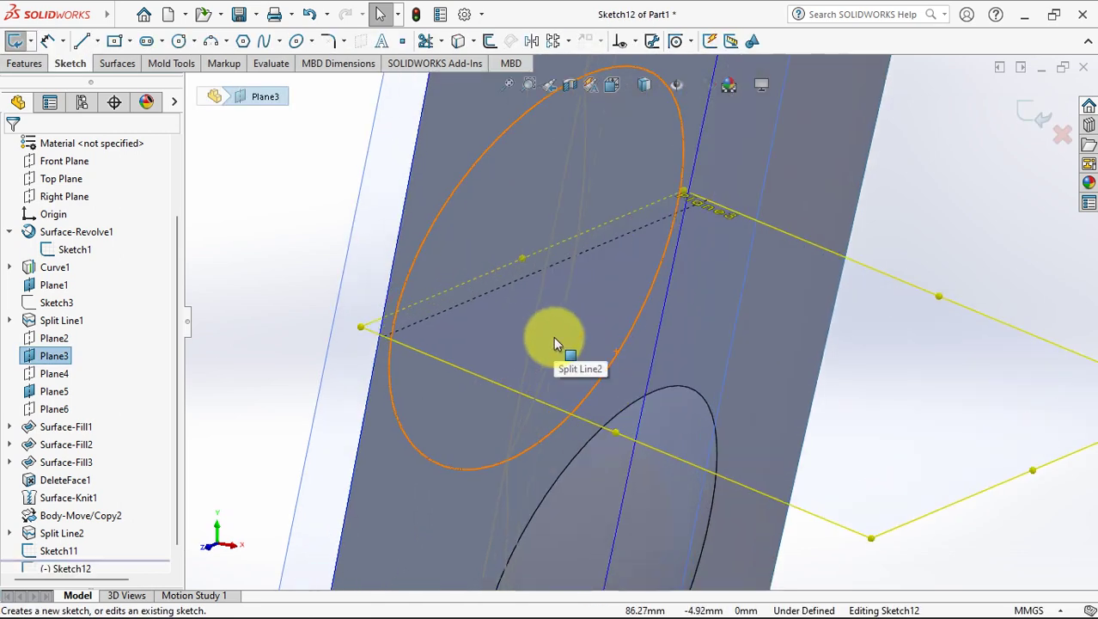
pyautogui.click(264, 248)
pyautogui.click(212, 42)
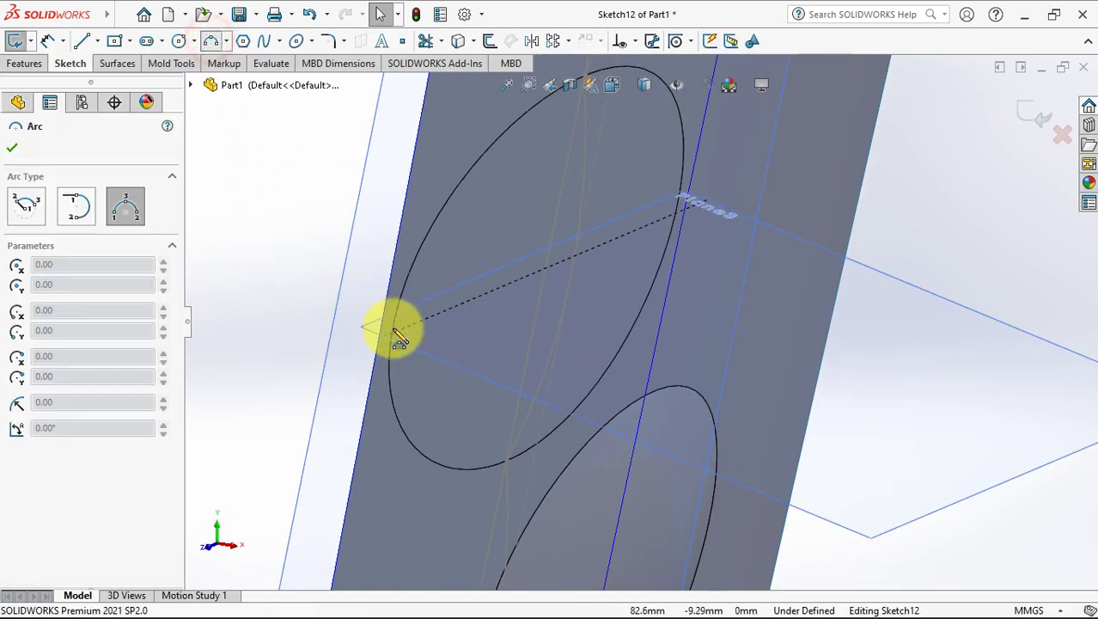
pyautogui.click(392, 328)
pyautogui.click(677, 203)
pyautogui.click(602, 262)
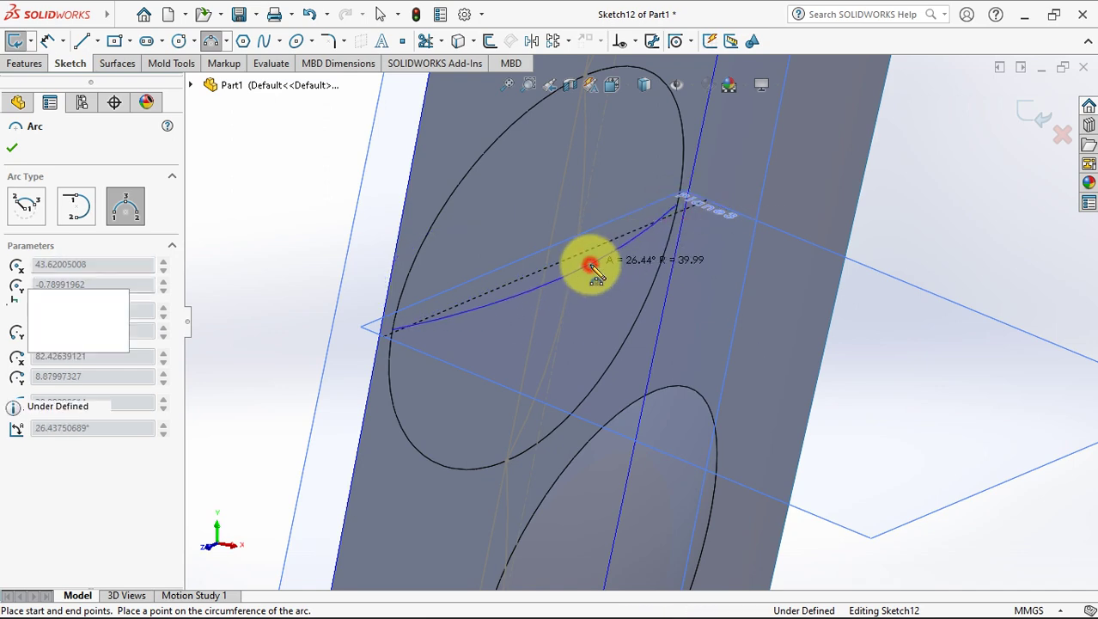
pyautogui.rightClick(601, 268)
pyautogui.click(606, 275)
# Show the model as wireframe, convert the upper Sketch11 arc into the Plane3 sketch, and pierce the converted line's free end with that arc
pyautogui.click(644, 84)
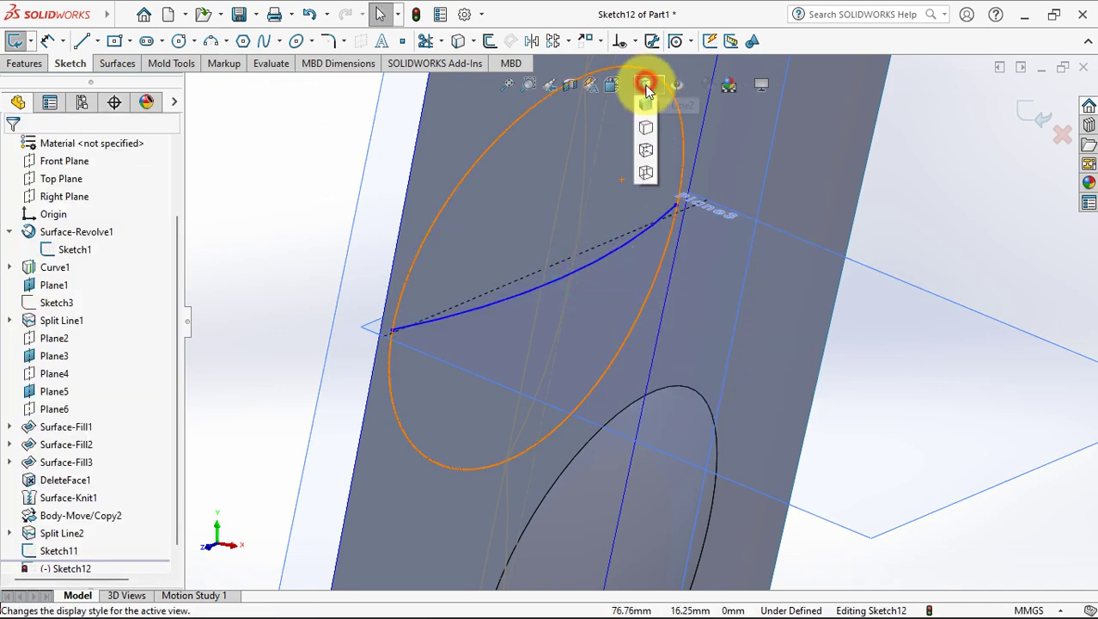
pyautogui.click(650, 205)
pyautogui.click(547, 367)
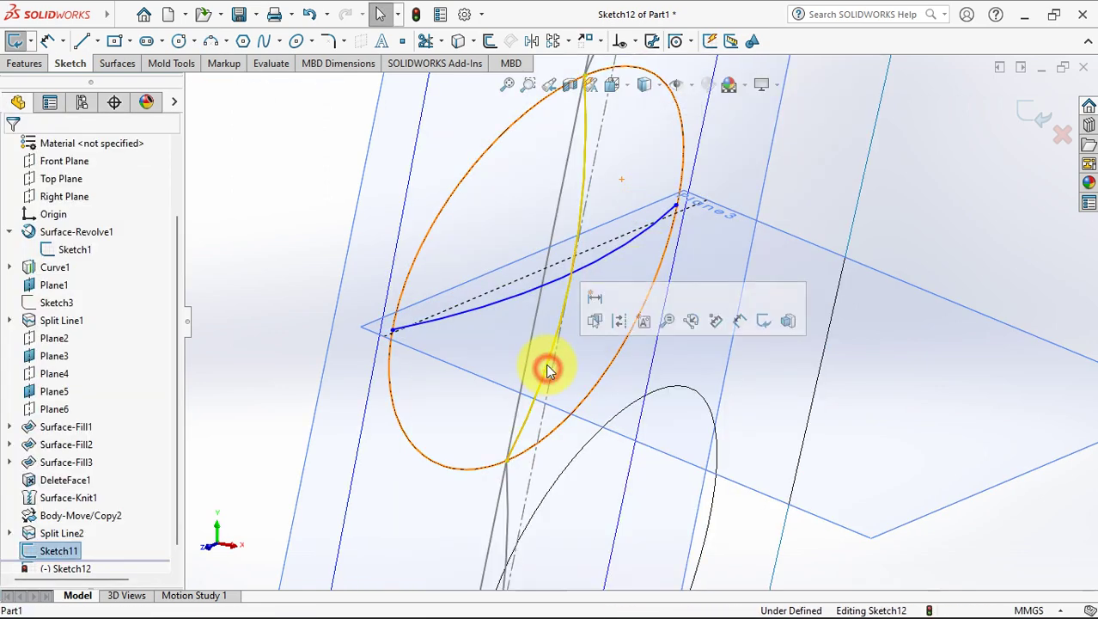
pyautogui.click(457, 43)
pyautogui.scroll(-4, 579, 266)
pyautogui.moveTo(560, 294); pyautogui.dragTo(612, 314)
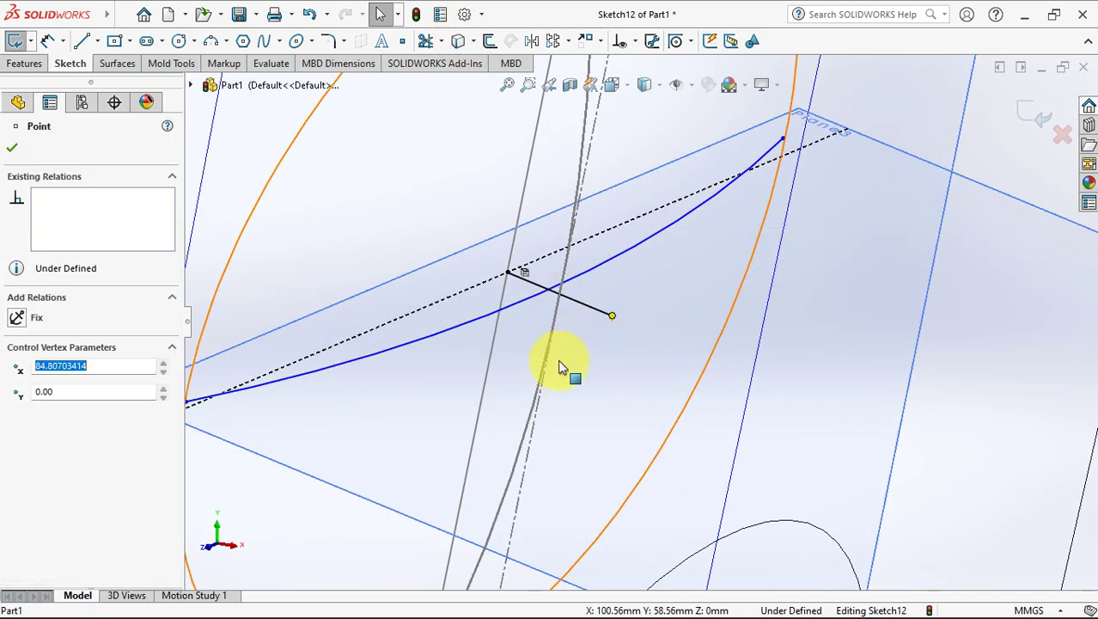
pyautogui.keyDown('ctrl'); pyautogui.click(534, 394); pyautogui.keyUp('ctrl')
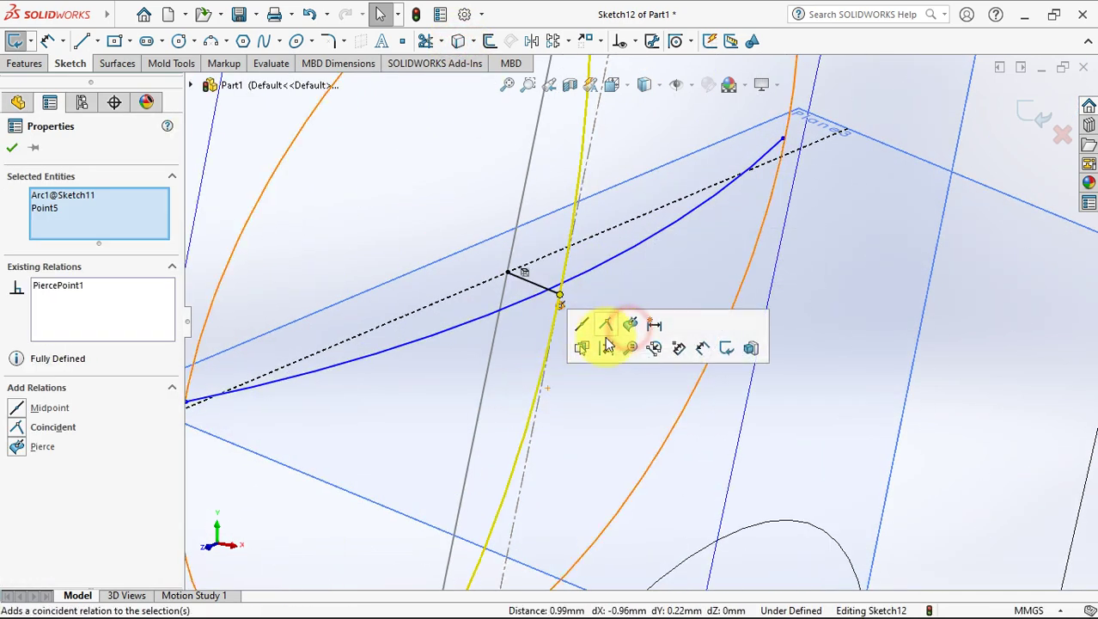
# Place the converted line's pierced end at the midpoint of the Plane3 arc
pyautogui.click(576, 276)
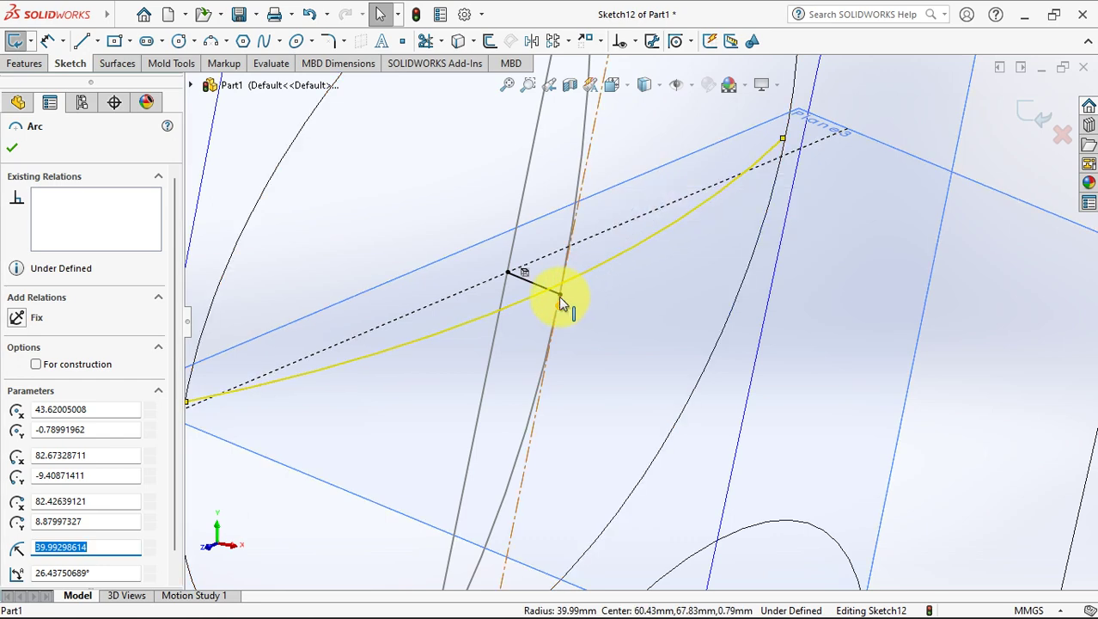
pyautogui.keyDown('ctrl'); pyautogui.click(560, 295); pyautogui.keyUp('ctrl')
pyautogui.click(635, 225)
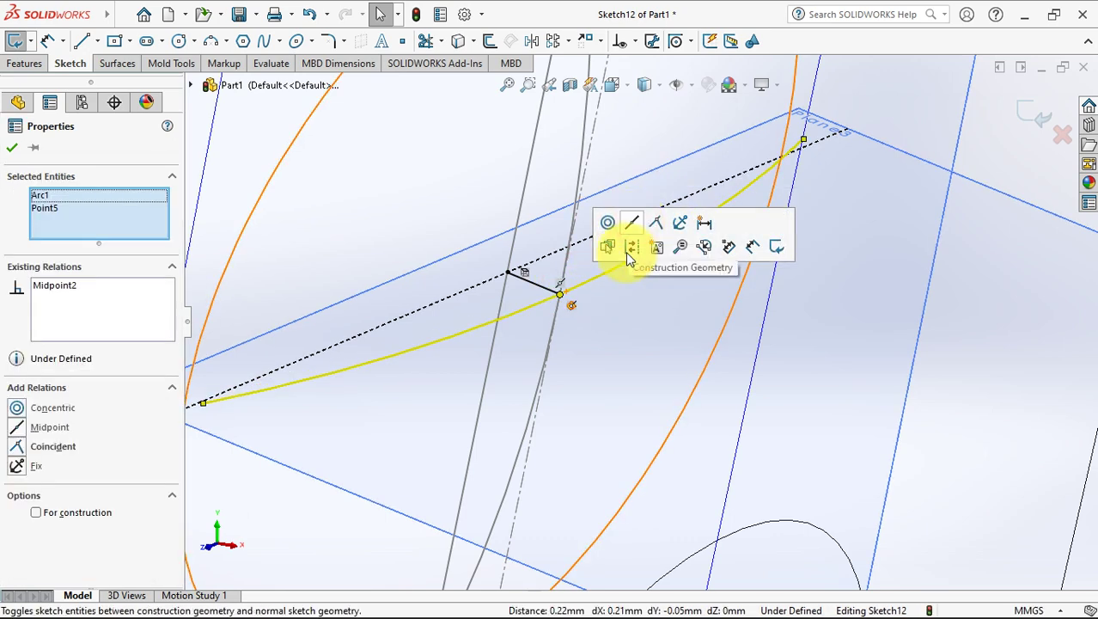
pyautogui.scroll(1, 353, 389)
# Add Pierce relations between both ends of the Plane3 arc and the ellipse's split edge
pyautogui.click(275, 389)
pyautogui.keyDown('ctrl'); pyautogui.click(262, 375); pyautogui.keyUp('ctrl')
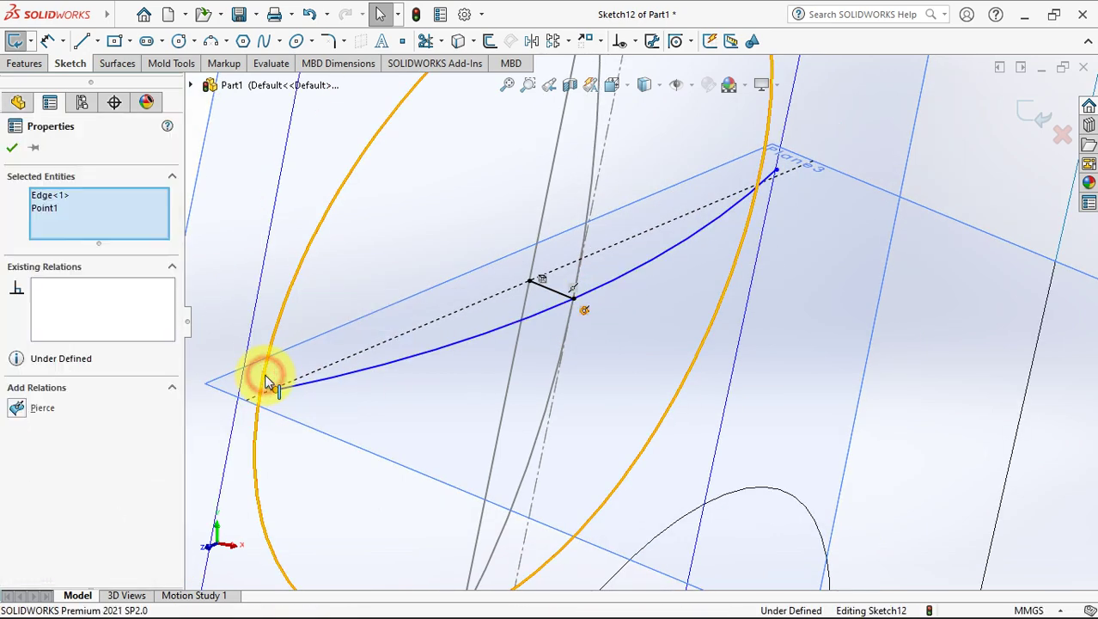
pyautogui.click(312, 305)
pyautogui.click(752, 164)
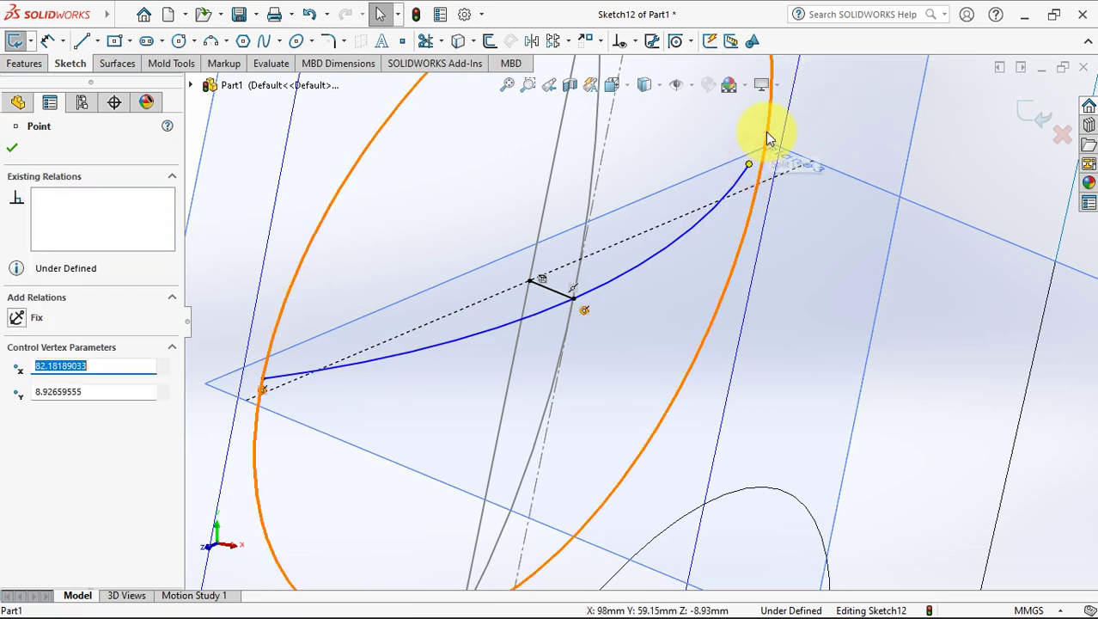
pyautogui.keyDown('ctrl'); pyautogui.click(772, 140); pyautogui.keyUp('ctrl')
pyautogui.click(816, 62)
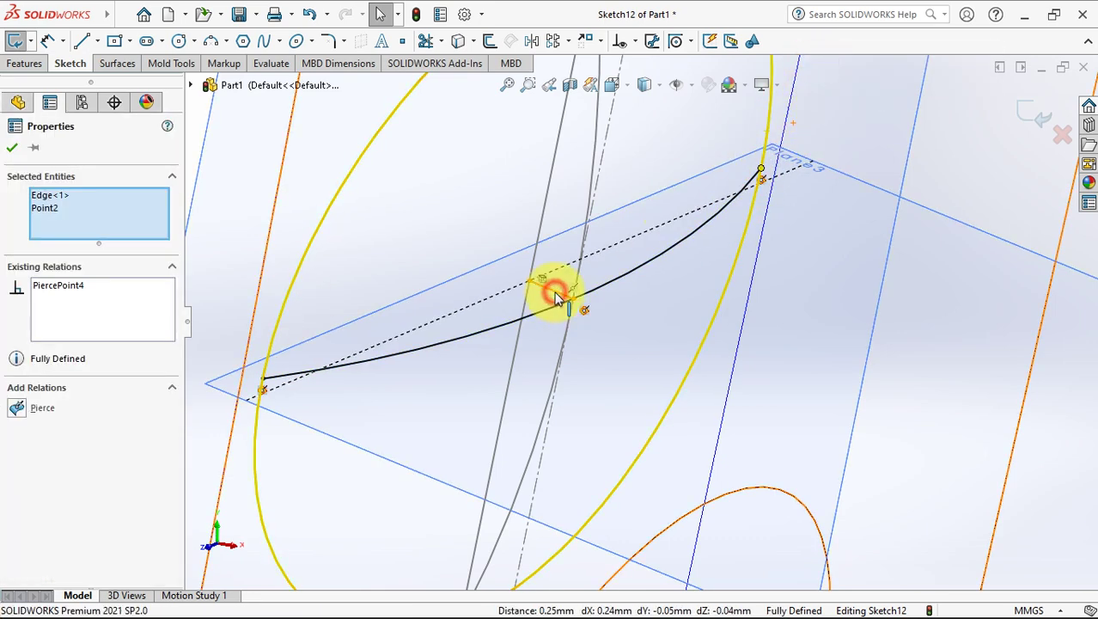
# Change the short converted line to construction geometry and exit the Plane3 sketch
pyautogui.click(555, 293)
pyautogui.click(620, 243)
pyautogui.scroll(2, 653, 286)
pyautogui.click(1028, 107)
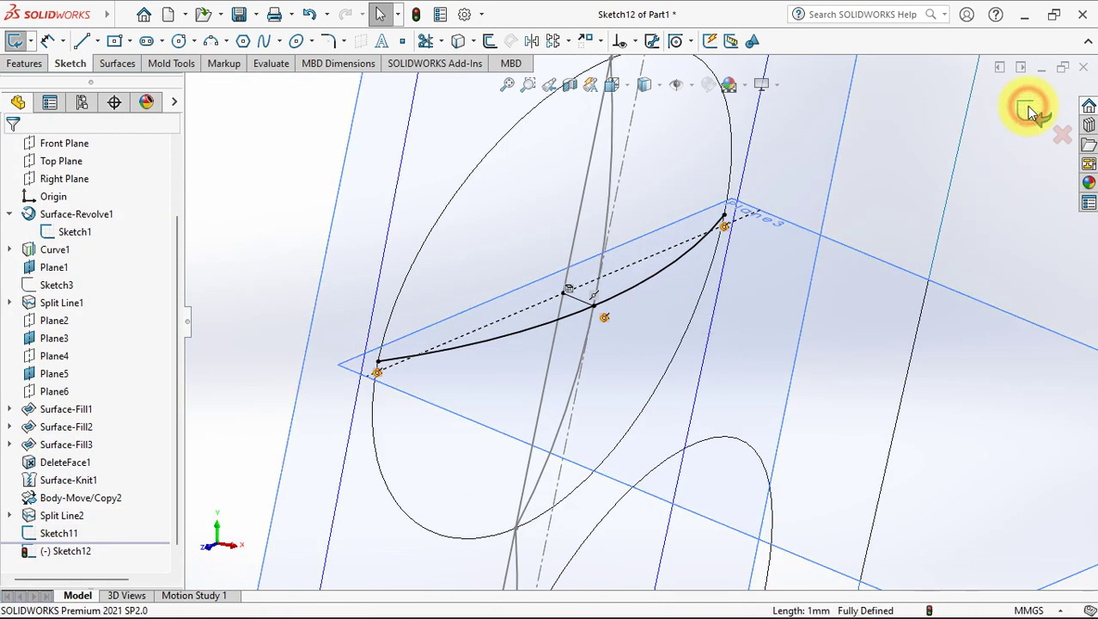
# Start a sketch on Plane5 and draw a three-point arc of about 33.3 mm radius across the lower ellipse's width
pyautogui.scroll(7, 868, 228)
pyautogui.scroll(-1, 860, 238)
pyautogui.moveTo(752, 359)
pyautogui.keyDown('ctrl'); pyautogui.mouseDown(button='middle')
pyautogui.moveTo(750, 311)
pyautogui.moveTo(805, 140)
pyautogui.mouseUp(button='middle'); pyautogui.keyUp('ctrl')
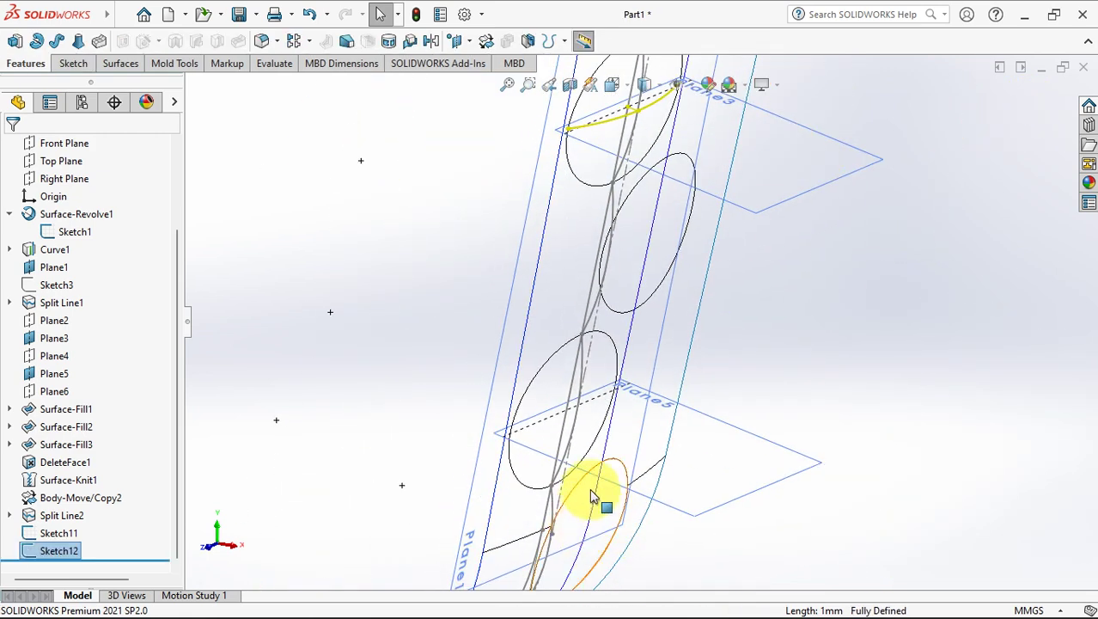
pyautogui.scroll(-3, 591, 497)
pyautogui.click(837, 382)
pyautogui.click(894, 333)
pyautogui.scroll(-2, 620, 335)
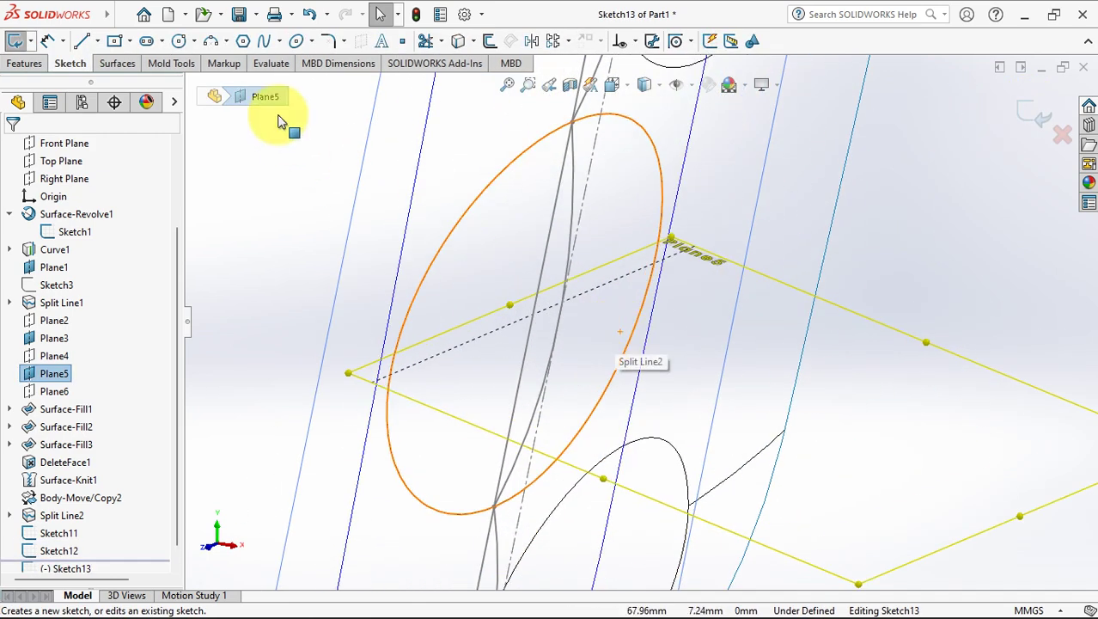
pyautogui.click(211, 41)
pyautogui.click(388, 372)
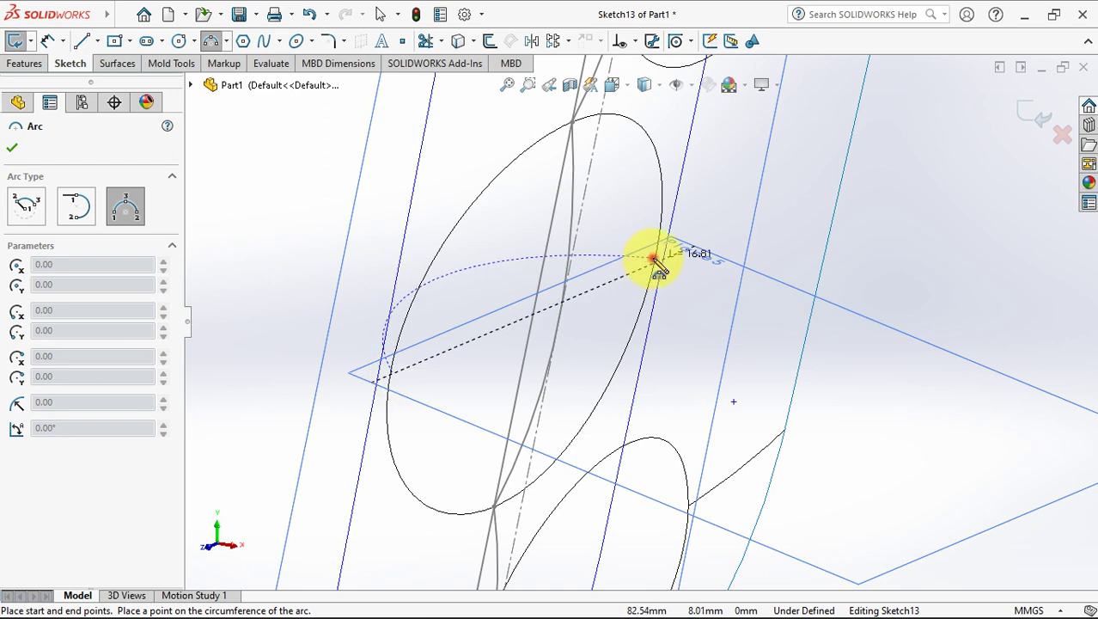
pyautogui.click(653, 257)
pyautogui.click(588, 304)
pyautogui.rightClick(588, 304)
pyautogui.click(612, 320)
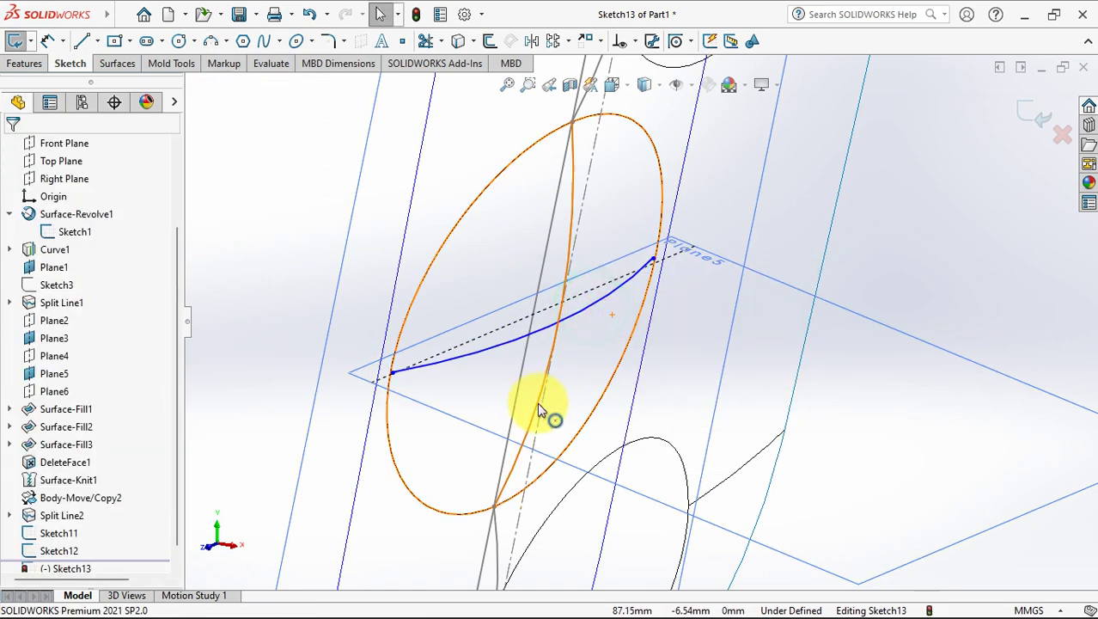
# Convert the lower Sketch11 arc into the Plane5 sketch and pierce the converted line's free end with that arc
pyautogui.click(537, 402)
pyautogui.click(462, 41)
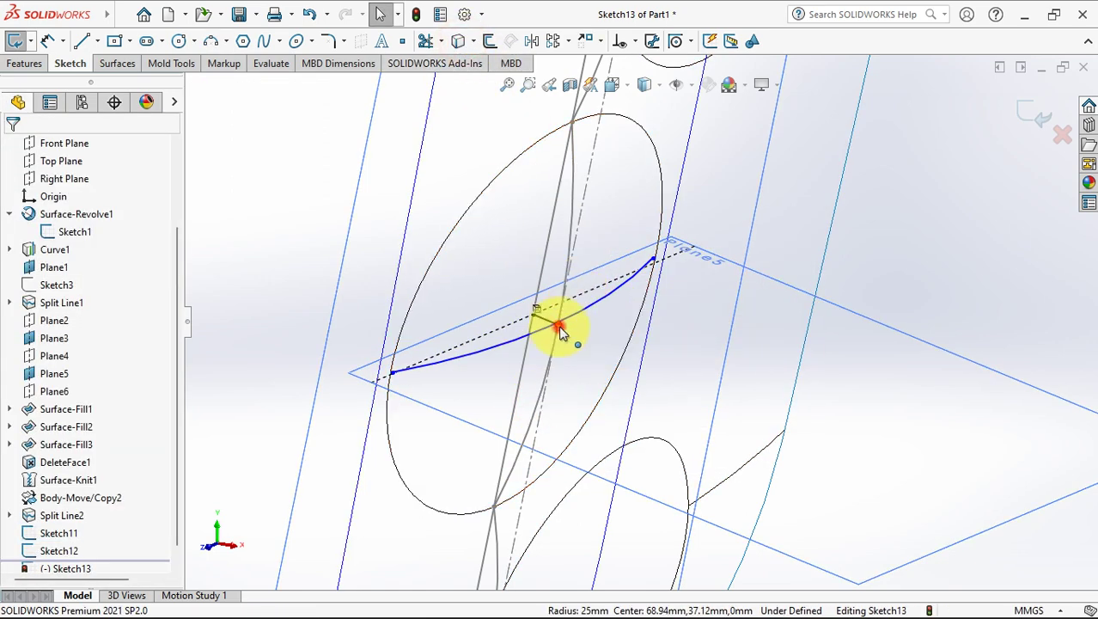
pyautogui.click(559, 329)
pyautogui.keyDown('ctrl'); pyautogui.click(581, 306); pyautogui.keyUp('ctrl')
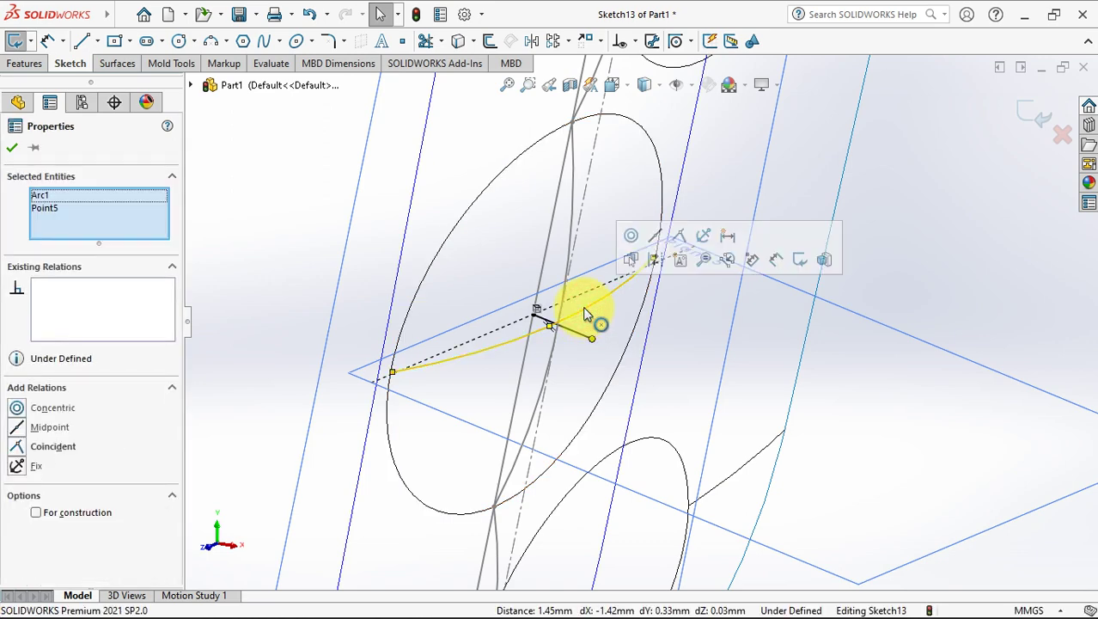
pyautogui.keyDown('ctrl'); pyautogui.click(533, 410); pyautogui.keyUp('ctrl')
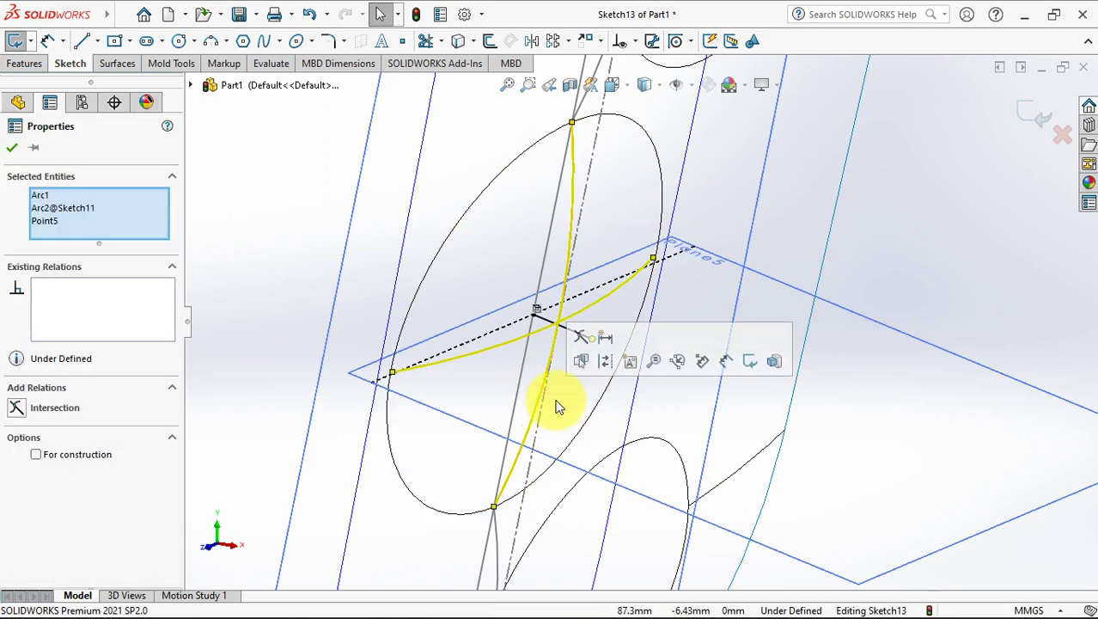
pyautogui.click(882, 244)
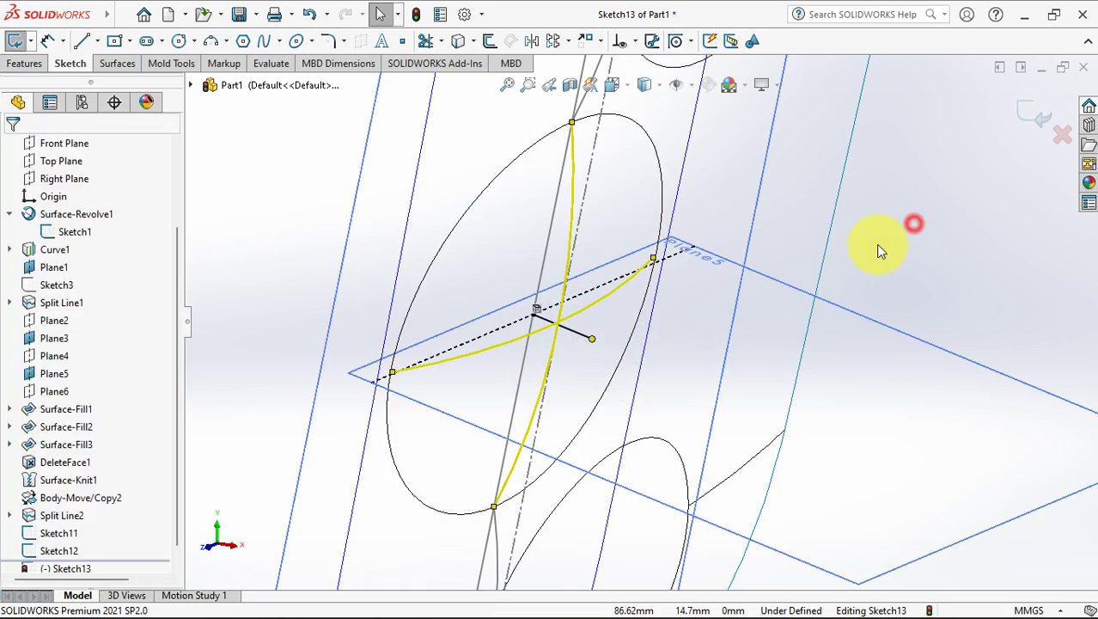
pyautogui.click(593, 338)
pyautogui.click(535, 410)
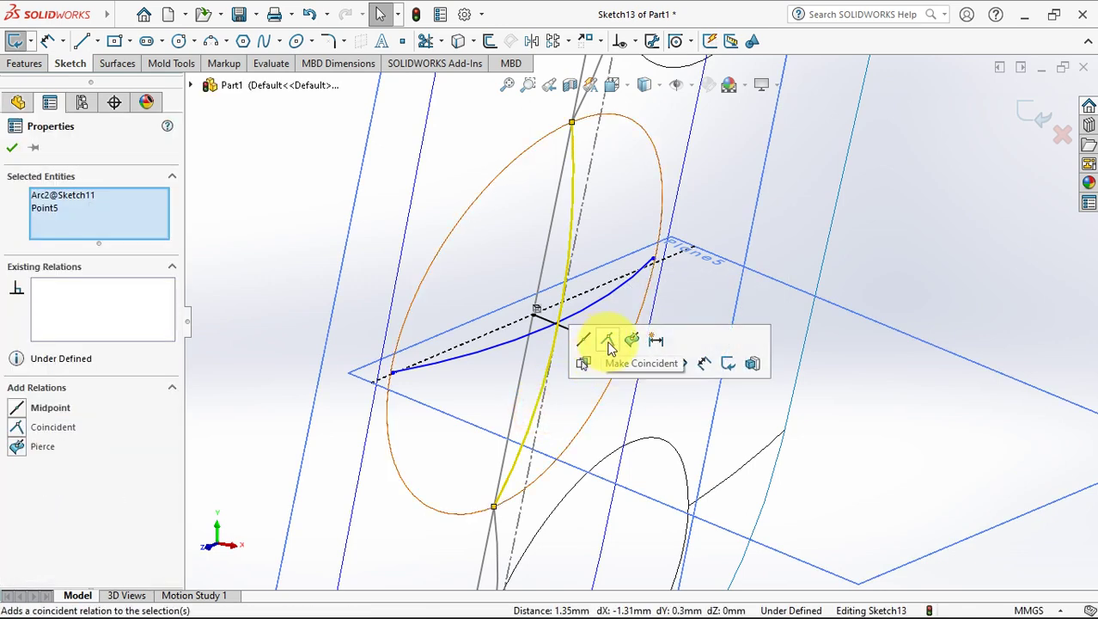
pyautogui.click(633, 336)
# Make the free end of the short converted line coincident with the Plane5 arc
pyautogui.click(531, 332)
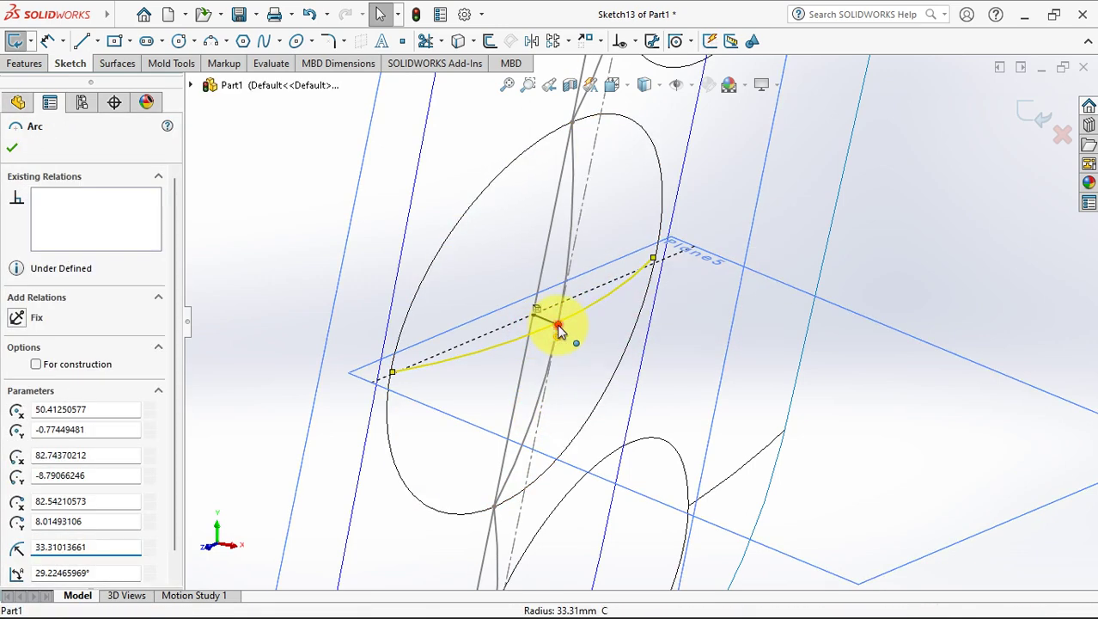
pyautogui.keyDown('ctrl'); pyautogui.click(559, 323); pyautogui.keyUp('ctrl')
pyautogui.click(654, 252)
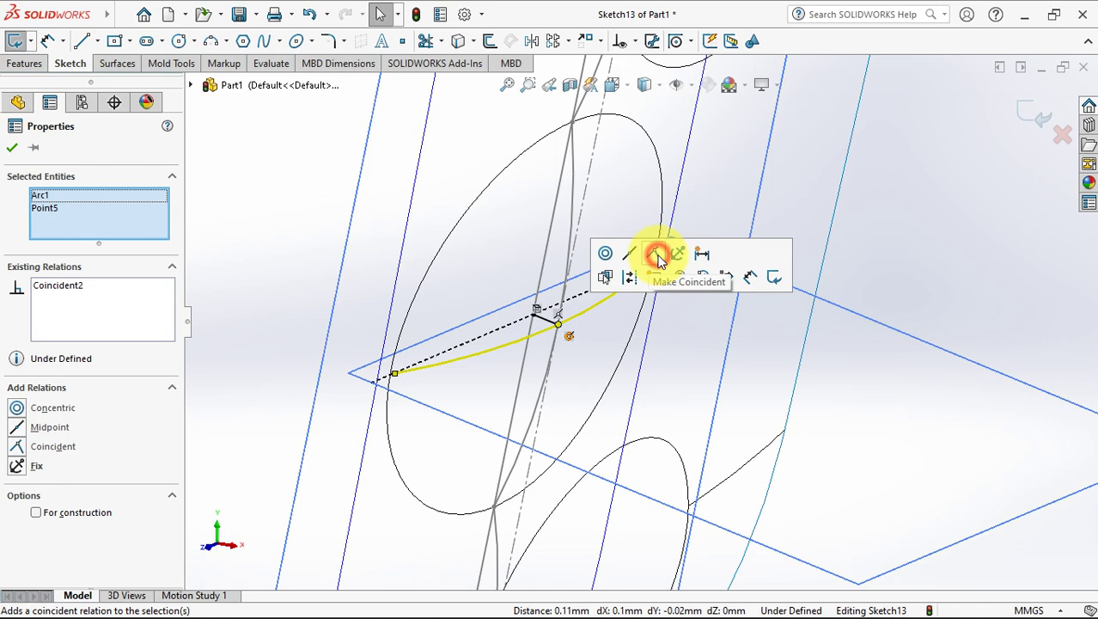
# Pierce both ends of the Plane5 arc with the lower ellipse's split edge
pyautogui.click(393, 365)
pyautogui.keyDown('ctrl'); pyautogui.click(394, 373); pyautogui.keyUp('ctrl')
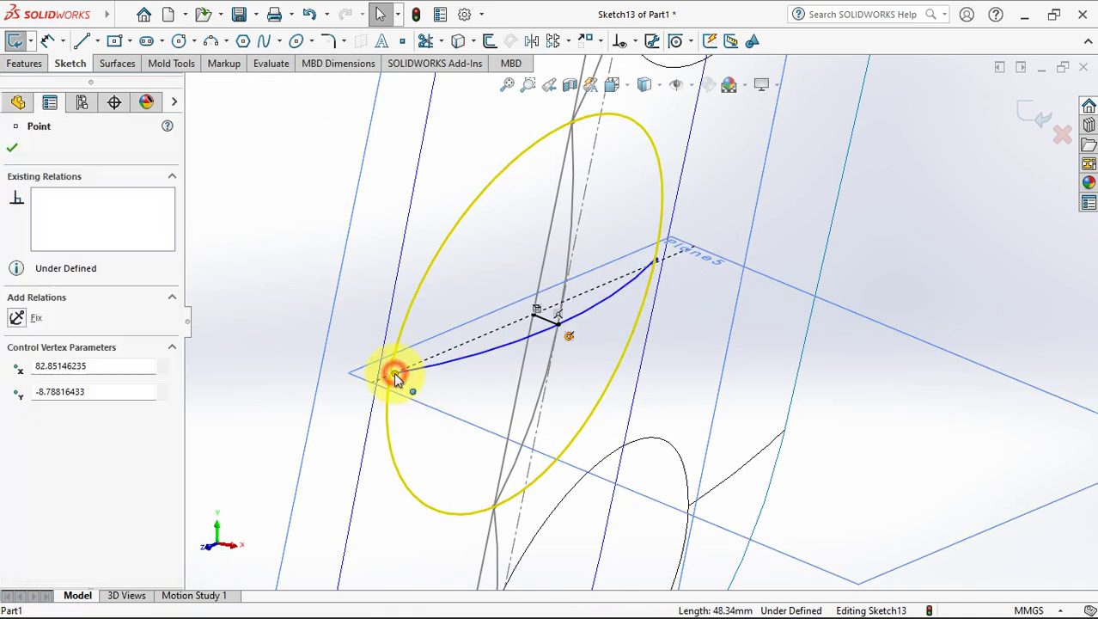
pyautogui.click(442, 302)
pyautogui.click(669, 227)
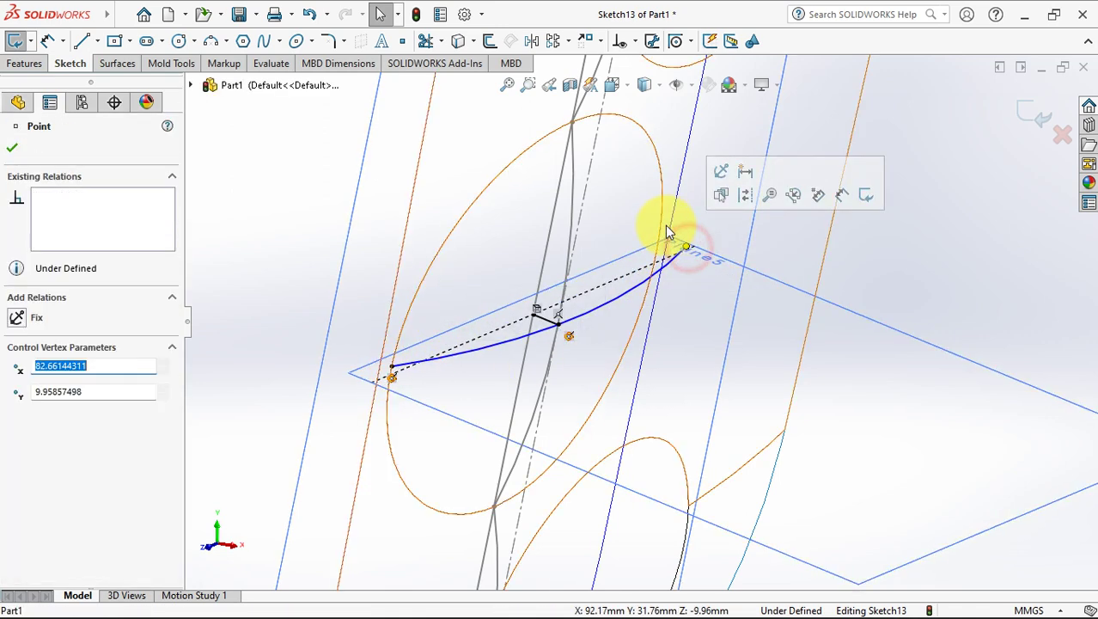
pyautogui.keyDown('ctrl'); pyautogui.click(661, 230); pyautogui.keyUp('ctrl')
pyautogui.click(708, 153)
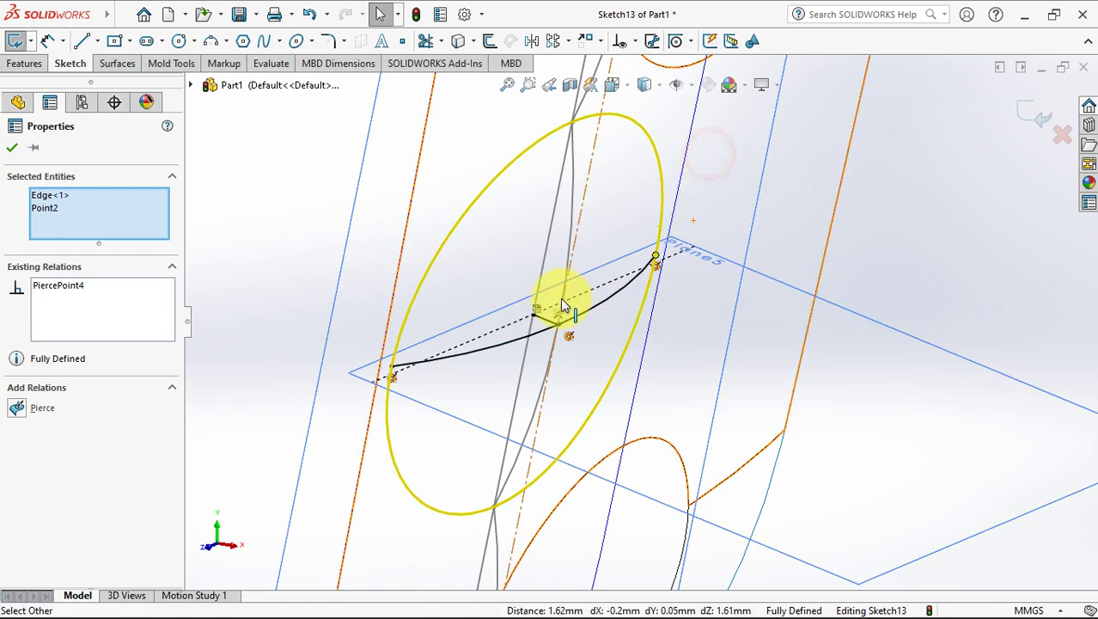
# Turn the short converted line in the Plane5 sketch into construction geometry and exit the sketch
pyautogui.click(549, 320)
pyautogui.click(623, 273)
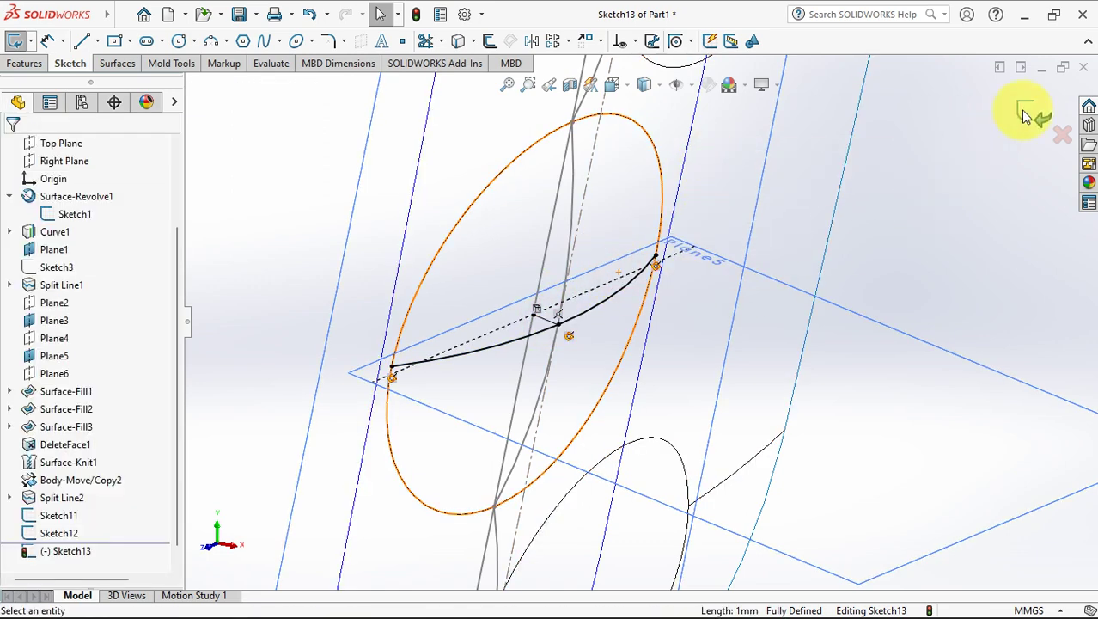
pyautogui.scroll(2, 904, 276)
pyautogui.click(895, 264)
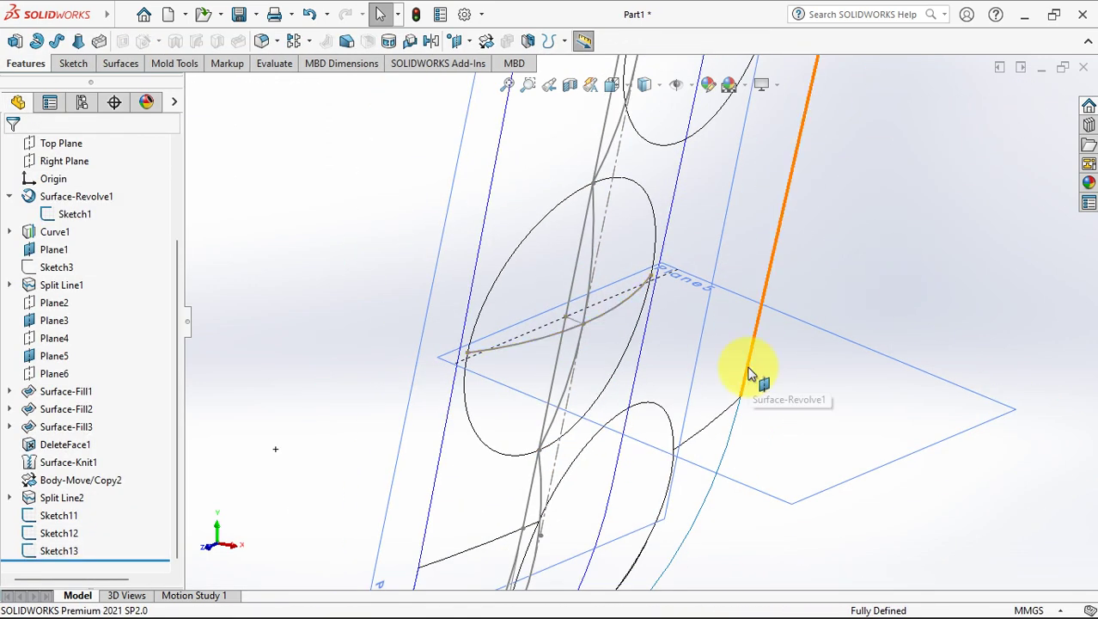
pyautogui.scroll(5, 749, 373)
pyautogui.scroll(-6, 689, 336)
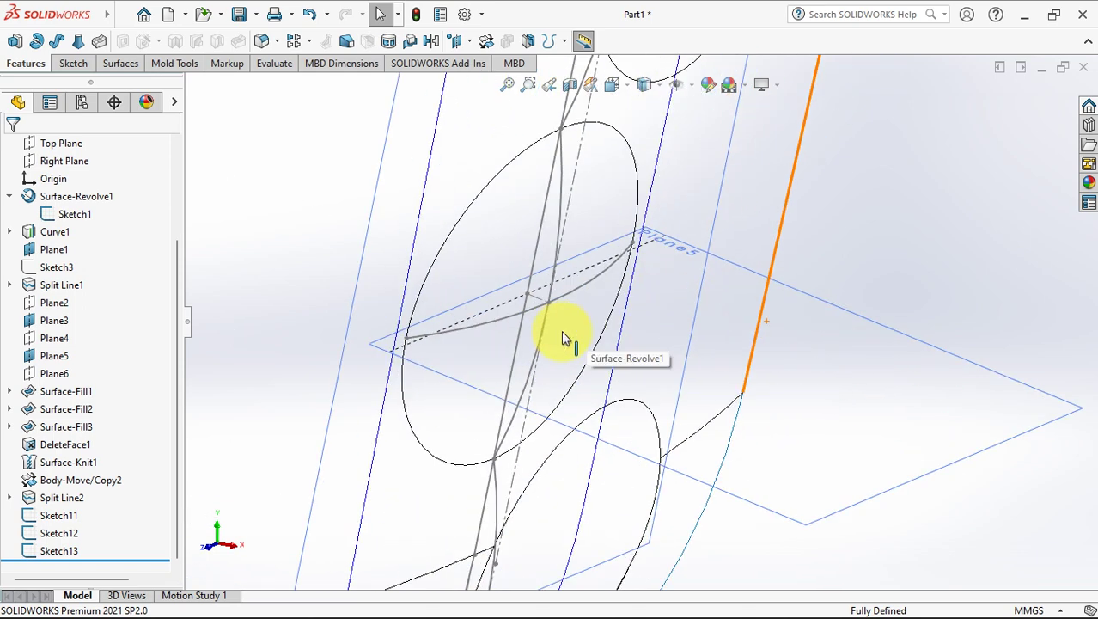
# Fill the lower ellipse's edge with a Contact surface constrained by Sketch13 and Sketch11, and set the display to shaded with edges
pyautogui.click(121, 65)
pyautogui.click(120, 41)
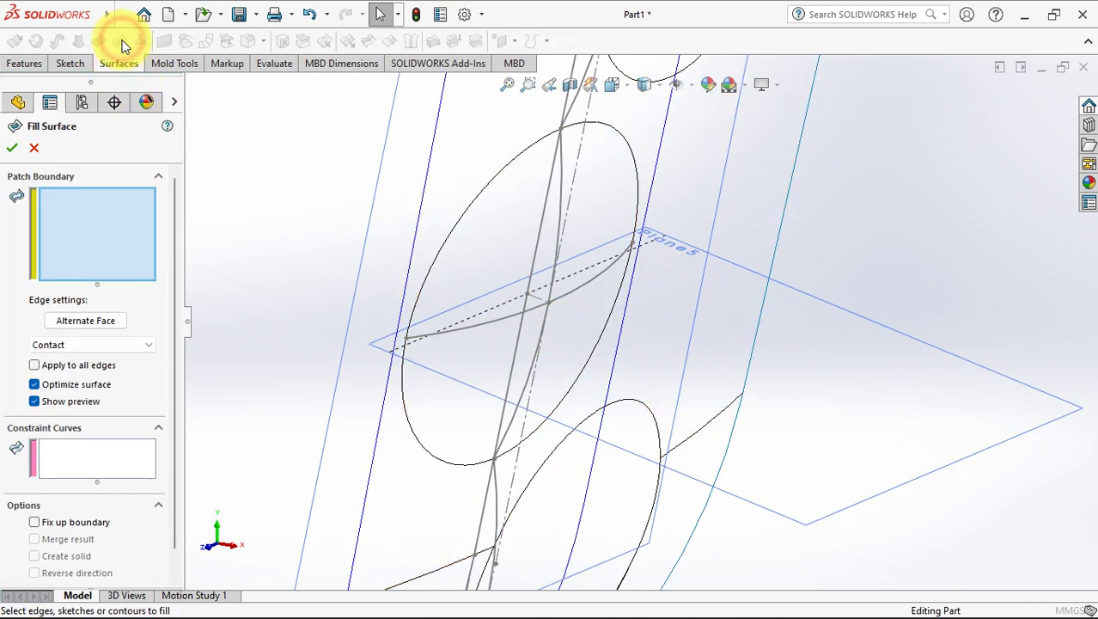
pyautogui.click(446, 250)
pyautogui.click(88, 462)
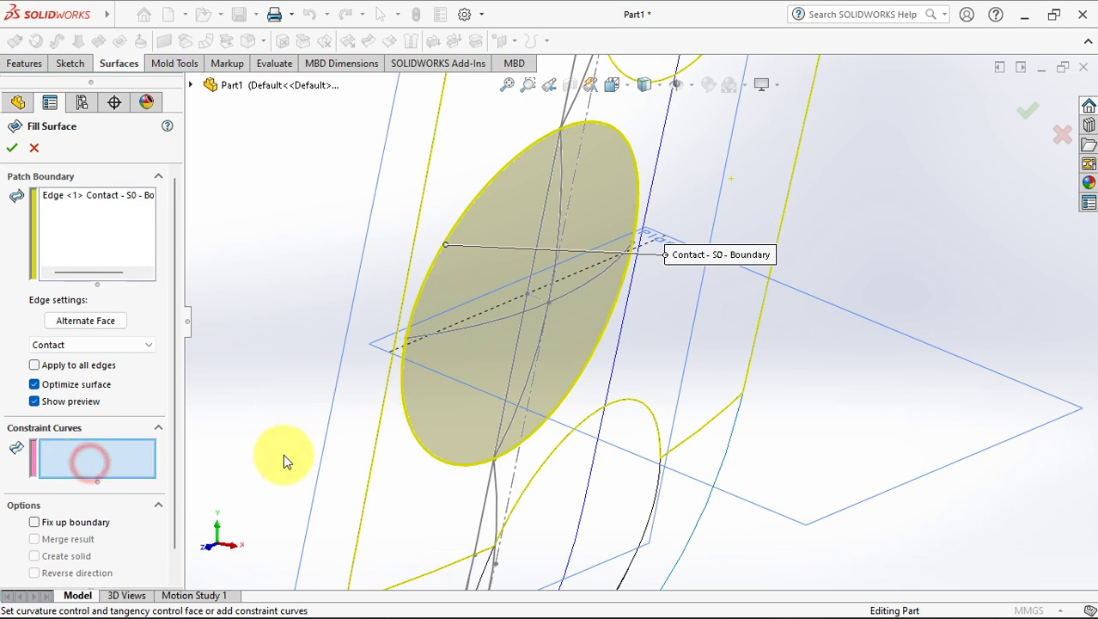
pyautogui.click(492, 326)
pyautogui.click(524, 387)
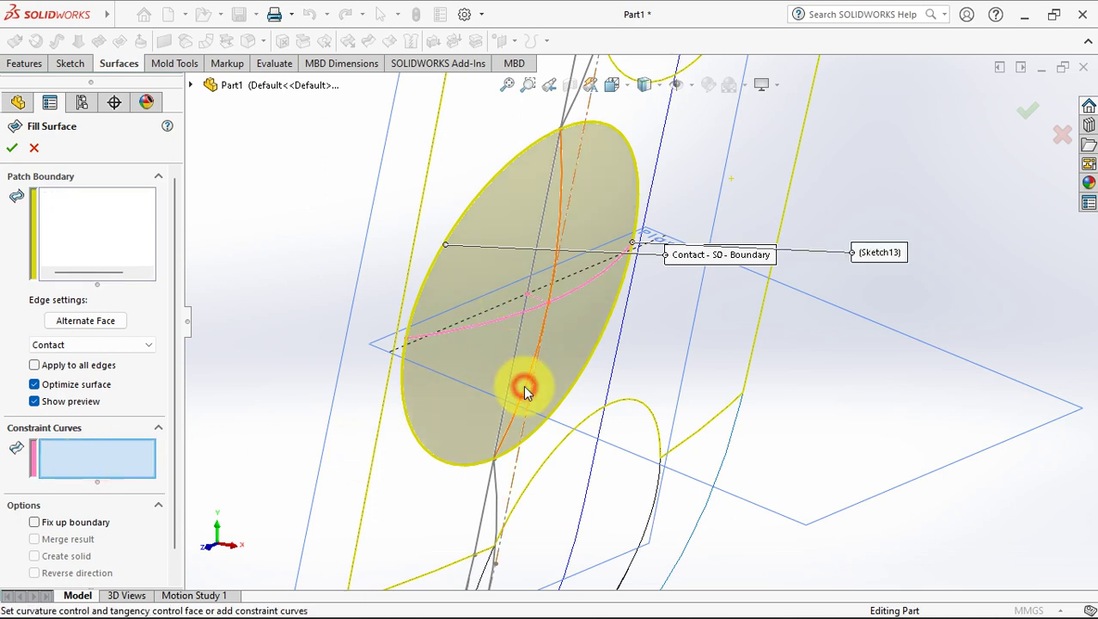
pyautogui.click(640, 87)
pyautogui.click(642, 104)
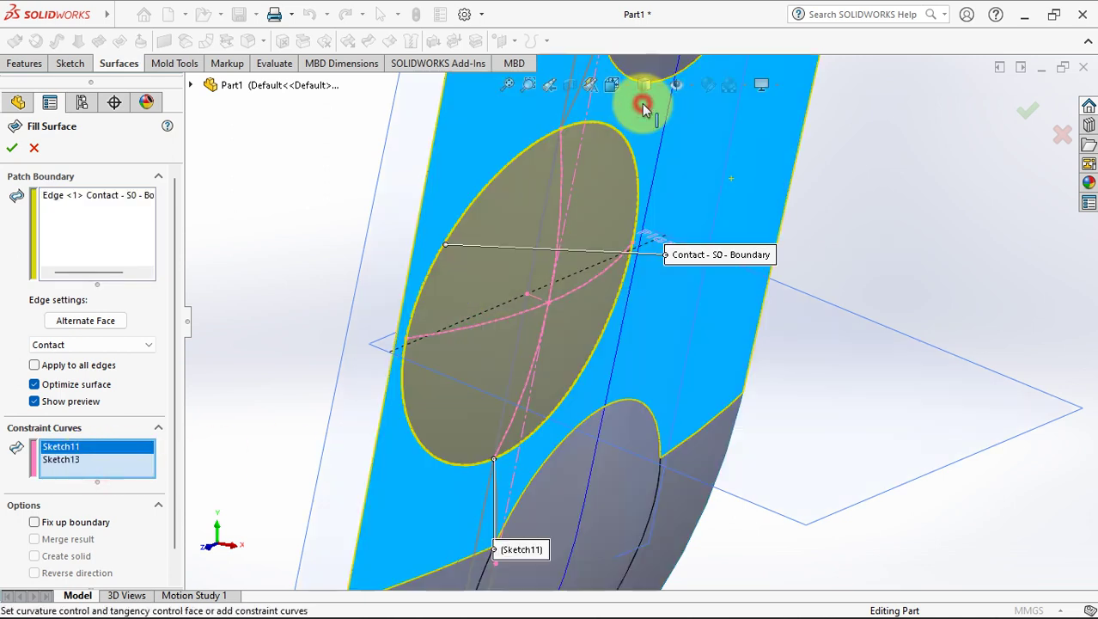
pyautogui.click(12, 148)
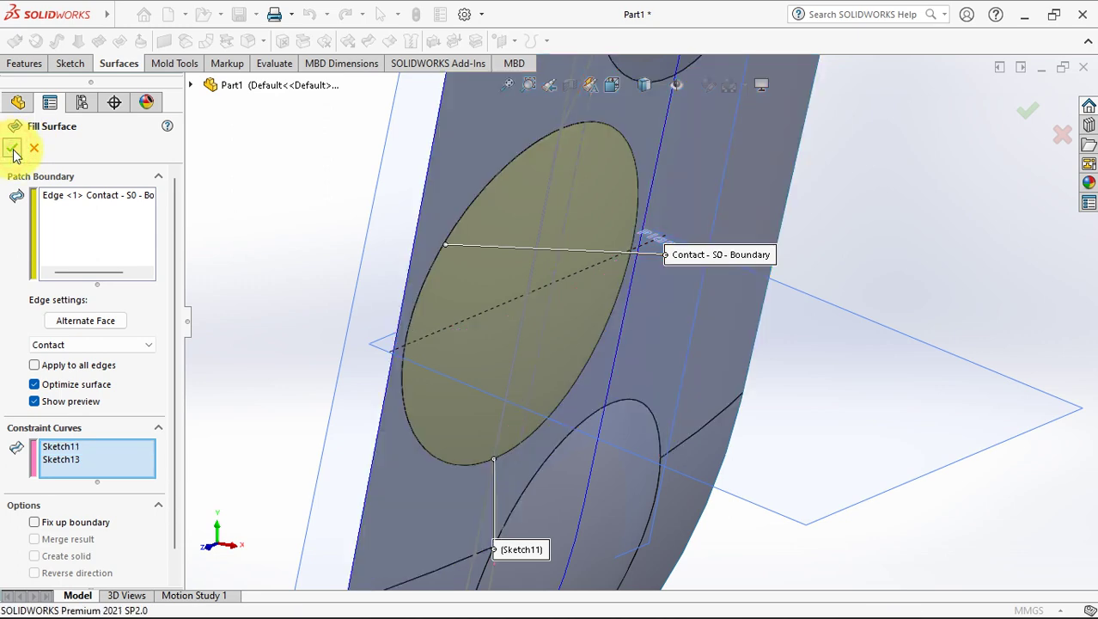
pyautogui.click(277, 250)
pyautogui.scroll(-4, 569, 418)
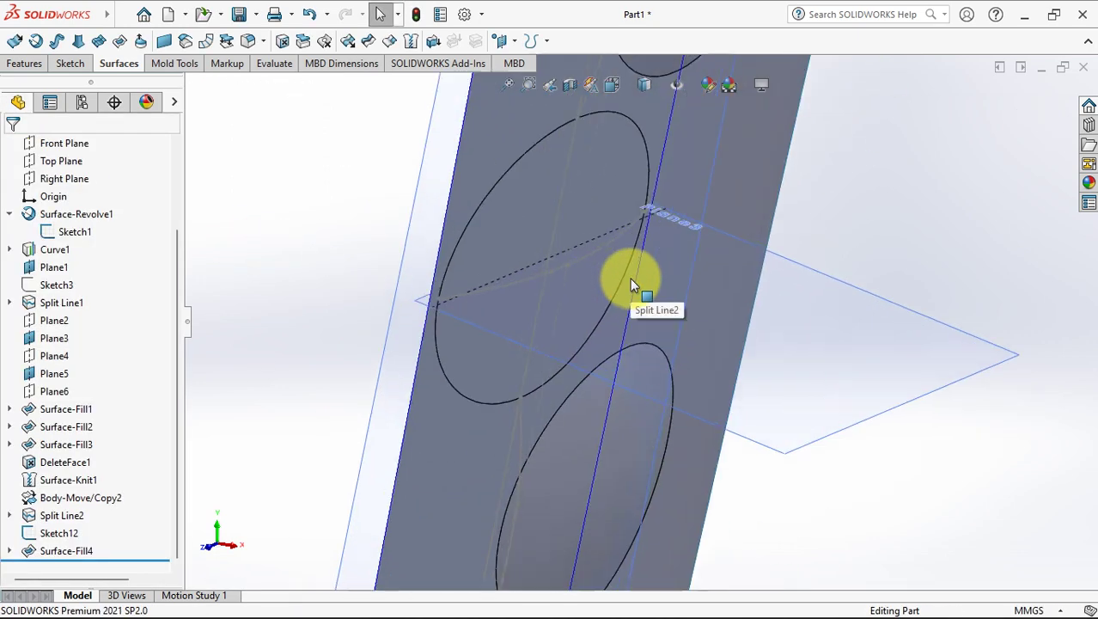
# Switch to wireframe display and fill the upper ellipse's edge with a Contact surface constrained by Sketch12 and Sketch11
pyautogui.click(644, 84)
pyautogui.click(643, 189)
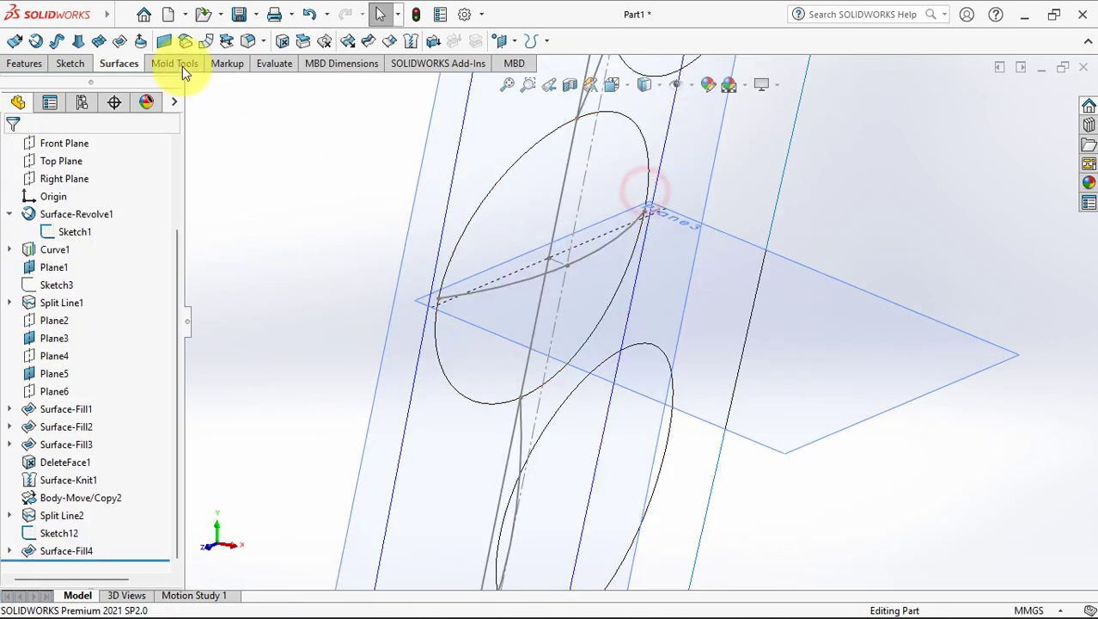
pyautogui.click(465, 228)
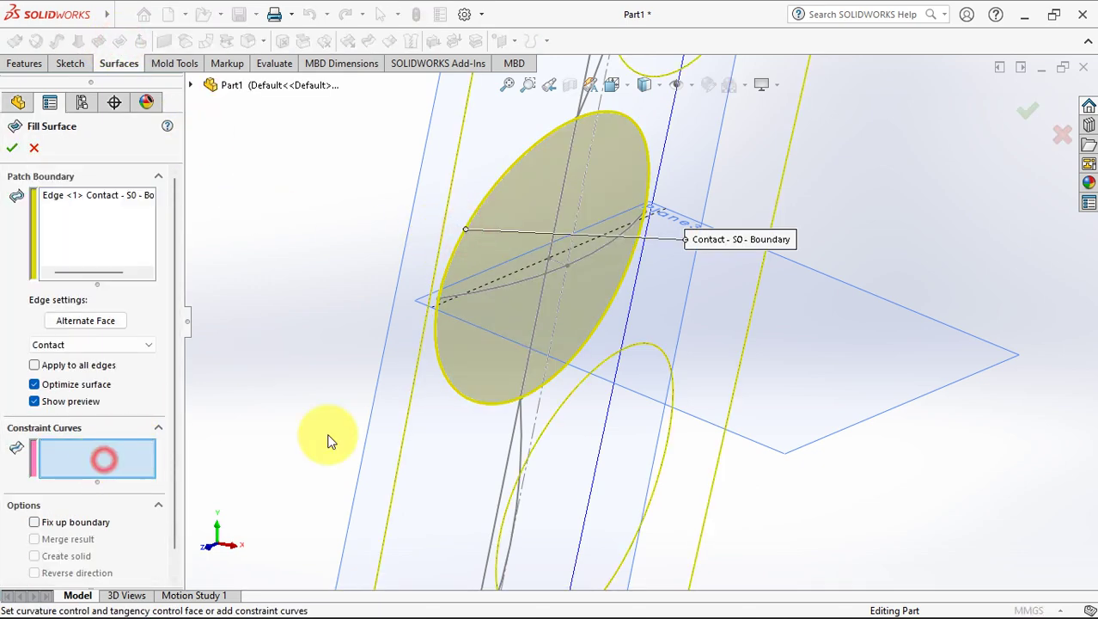
pyautogui.click(512, 290)
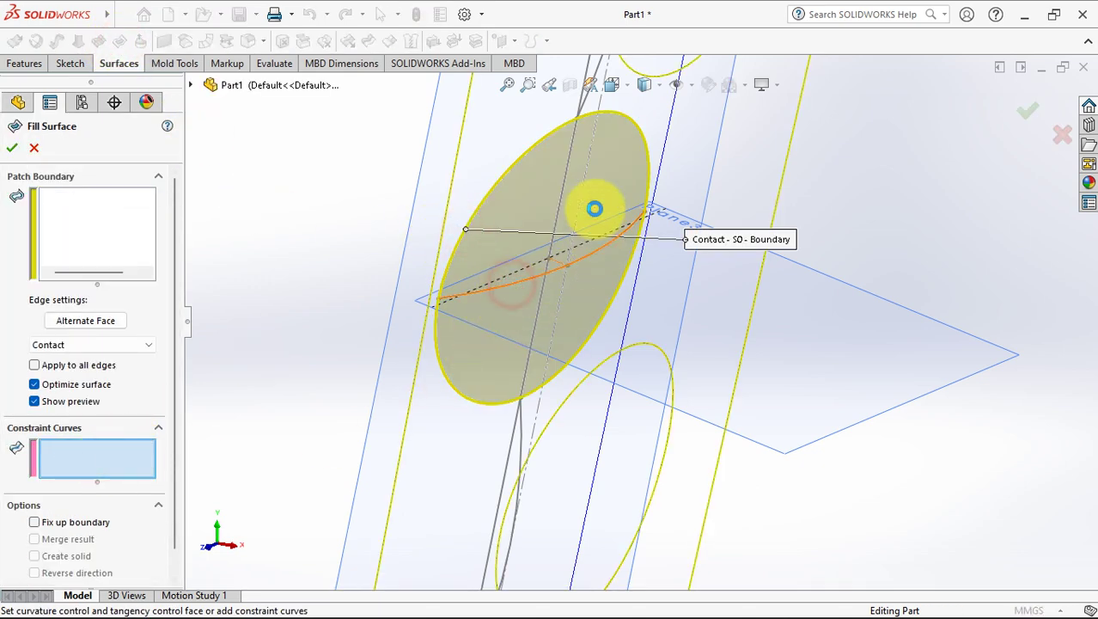
pyautogui.click(190, 84)
pyautogui.click(221, 563)
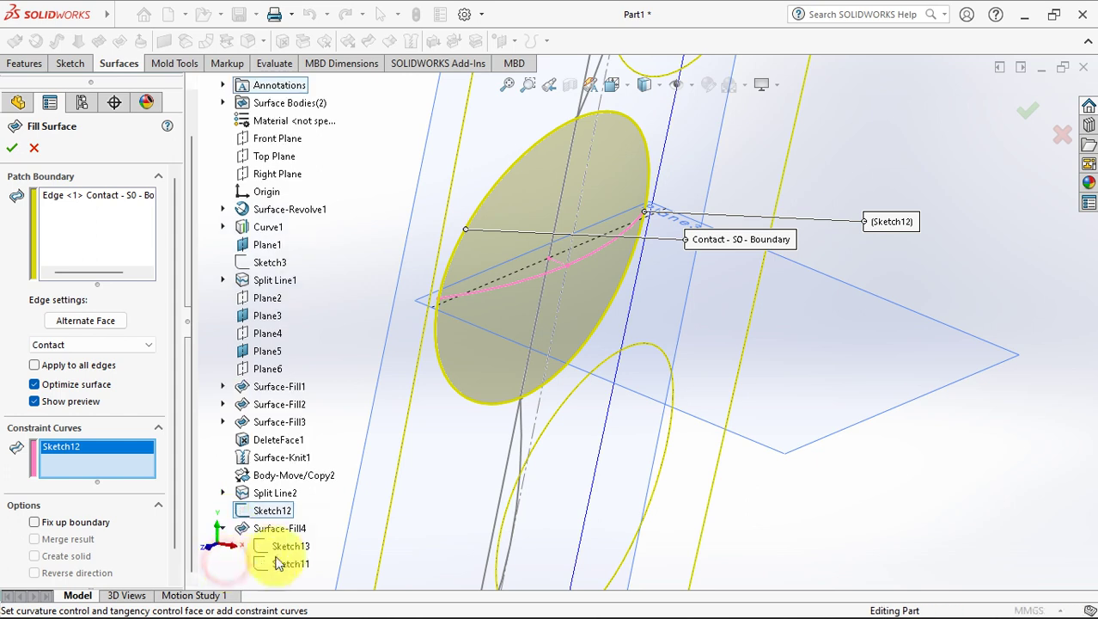
pyautogui.click(286, 541)
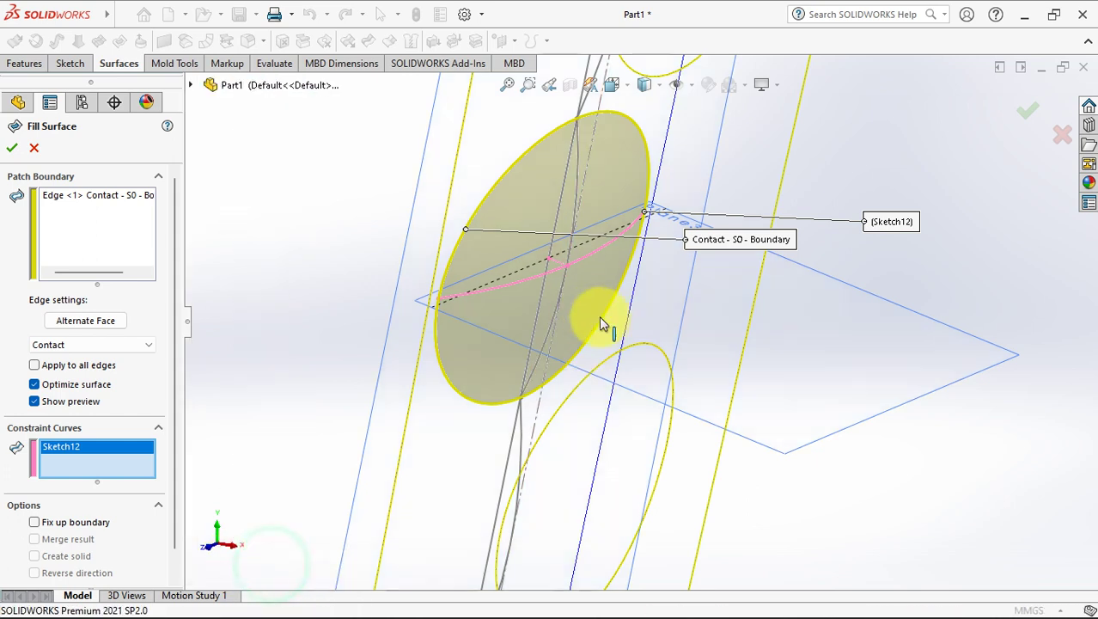
pyautogui.click(548, 344)
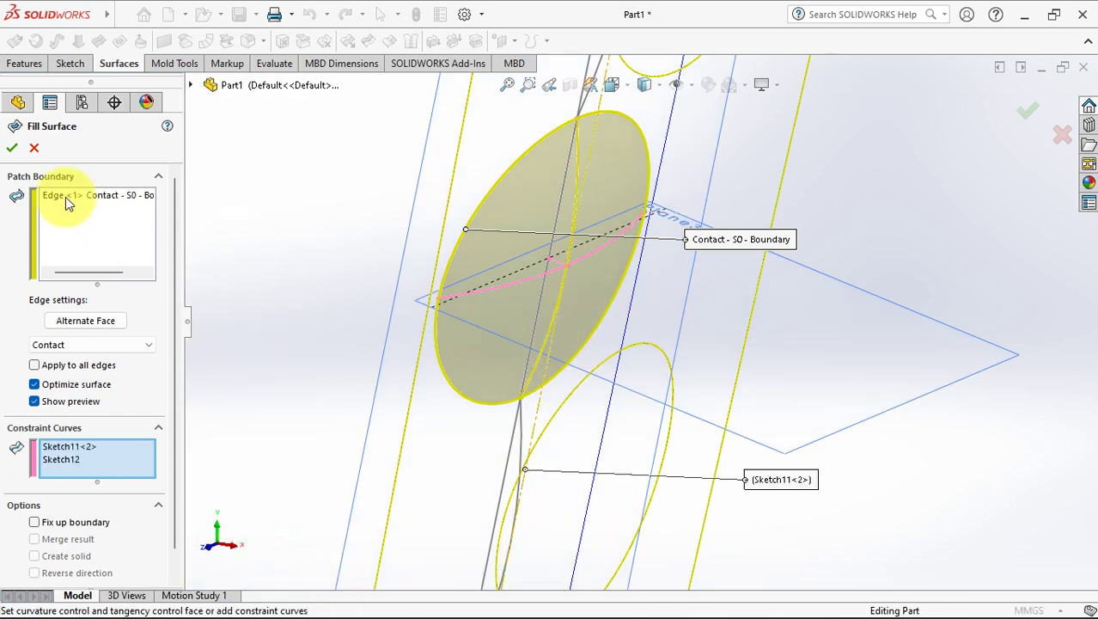
pyautogui.click(12, 148)
pyautogui.click(239, 181)
# Restore the shaded display and delete the two original wall faces inside the filled ellipses with the Delete option
pyautogui.click(643, 86)
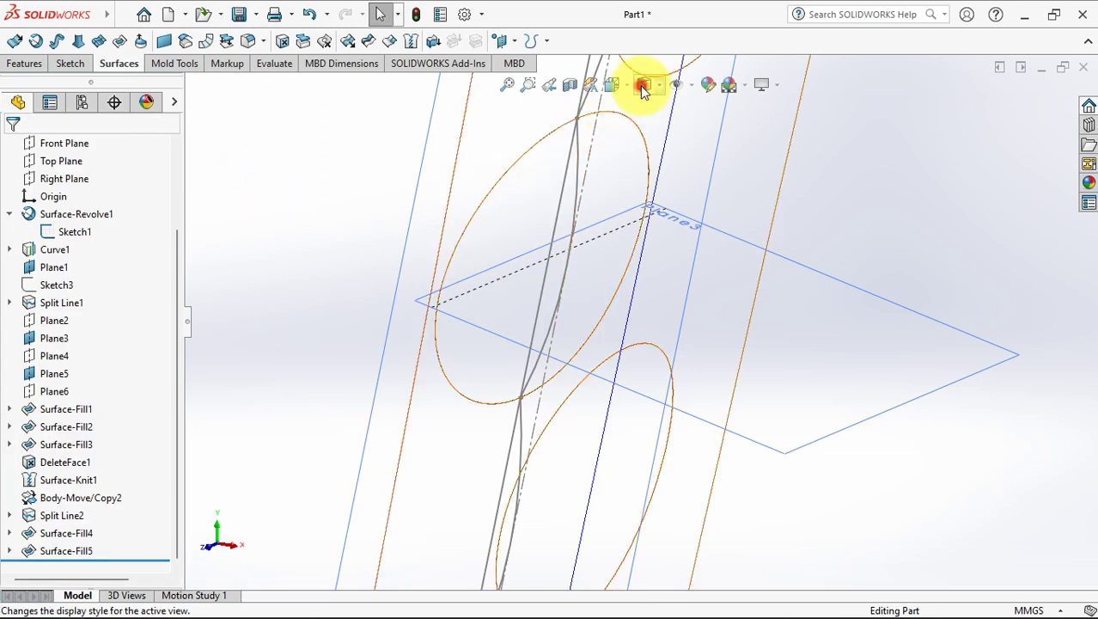
pyautogui.click(644, 105)
pyautogui.scroll(5, 678, 249)
pyautogui.moveTo(680, 254); pyautogui.dragTo(744, 339, button='middle')
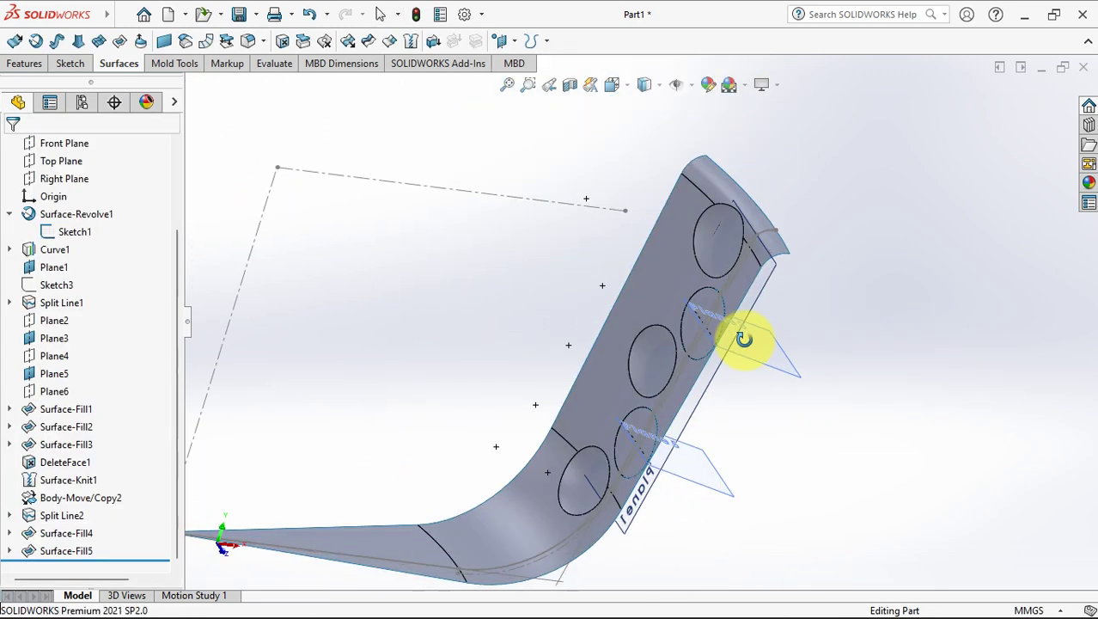
pyautogui.click(282, 41)
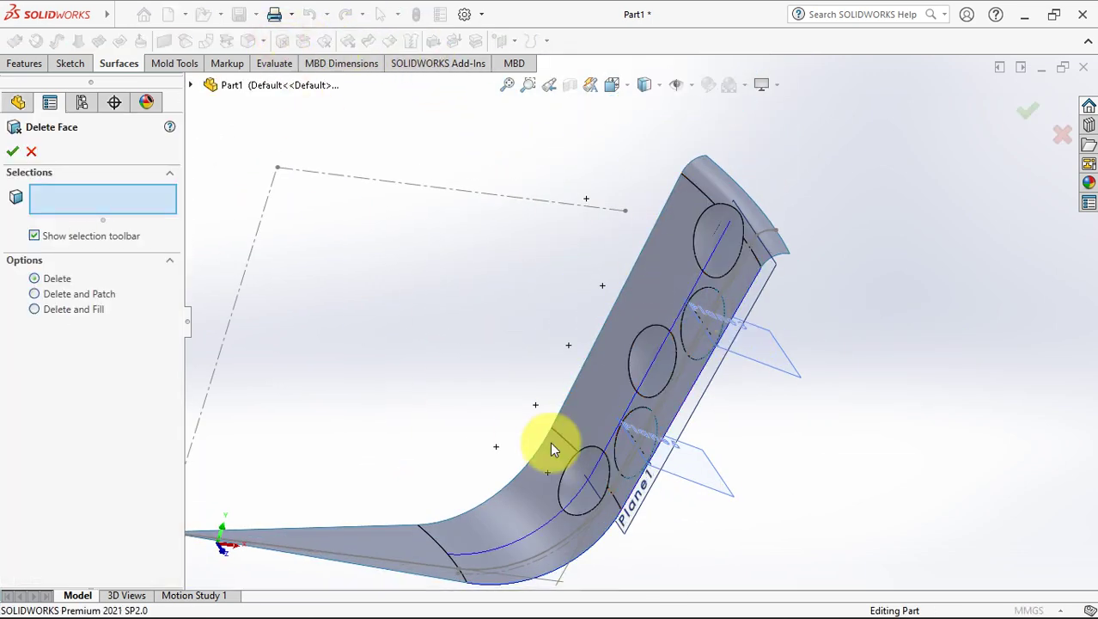
pyautogui.scroll(3, 601, 421)
pyautogui.click(652, 397)
pyautogui.scroll(-2, 653, 393)
pyautogui.click(749, 217)
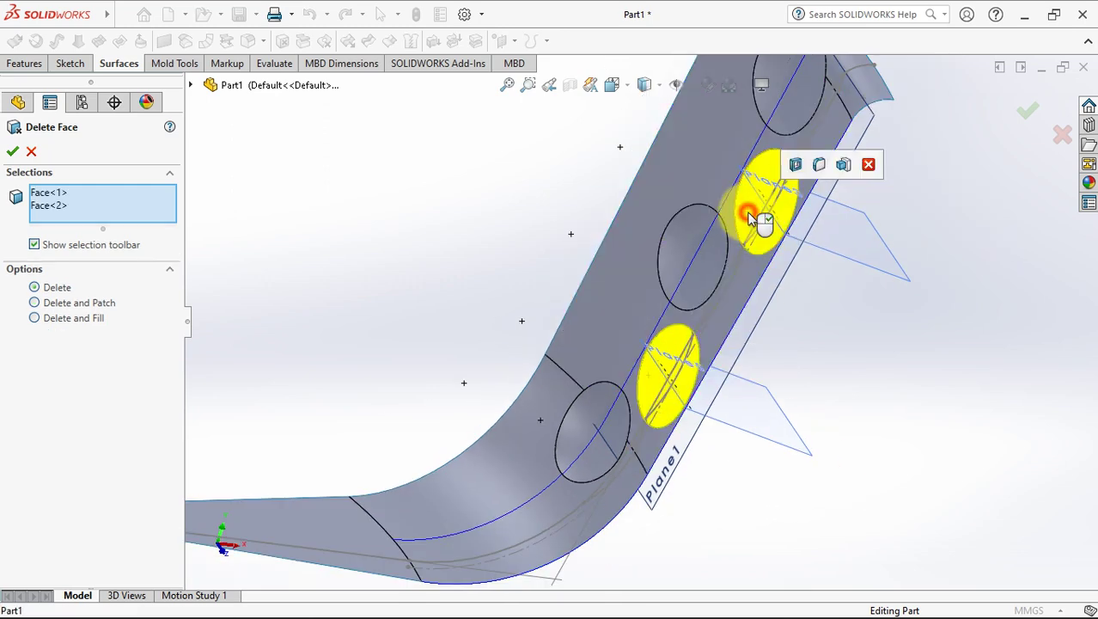
pyautogui.click(1027, 112)
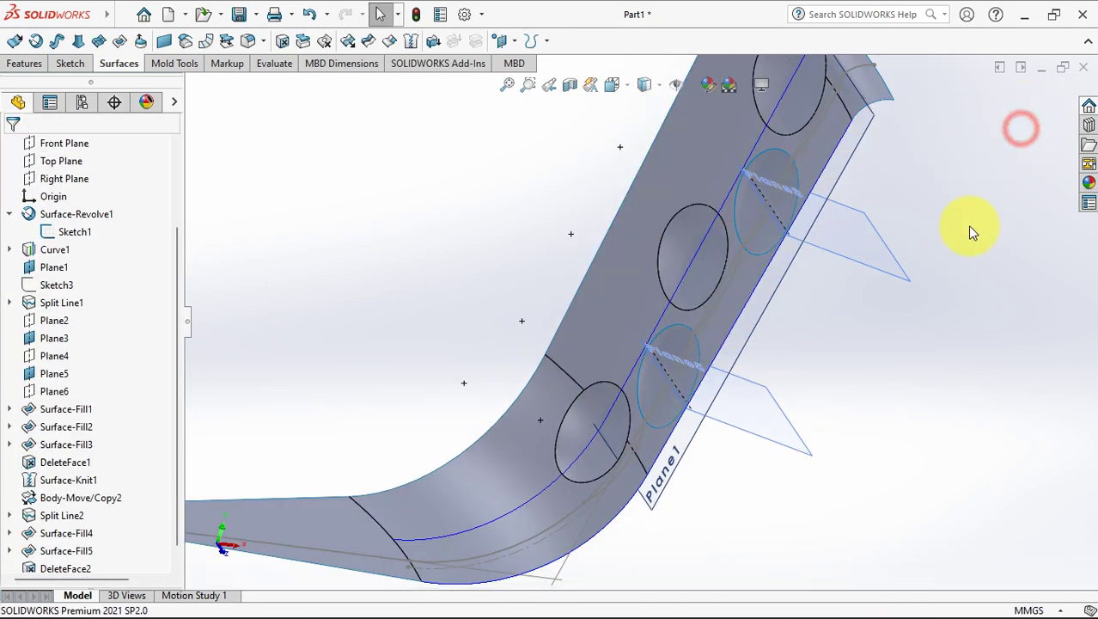
# Knit the wall surface and the two new dimple fill surfaces together with Merge entities enabled
pyautogui.moveTo(971, 230); pyautogui.dragTo(856, 246, button='middle')
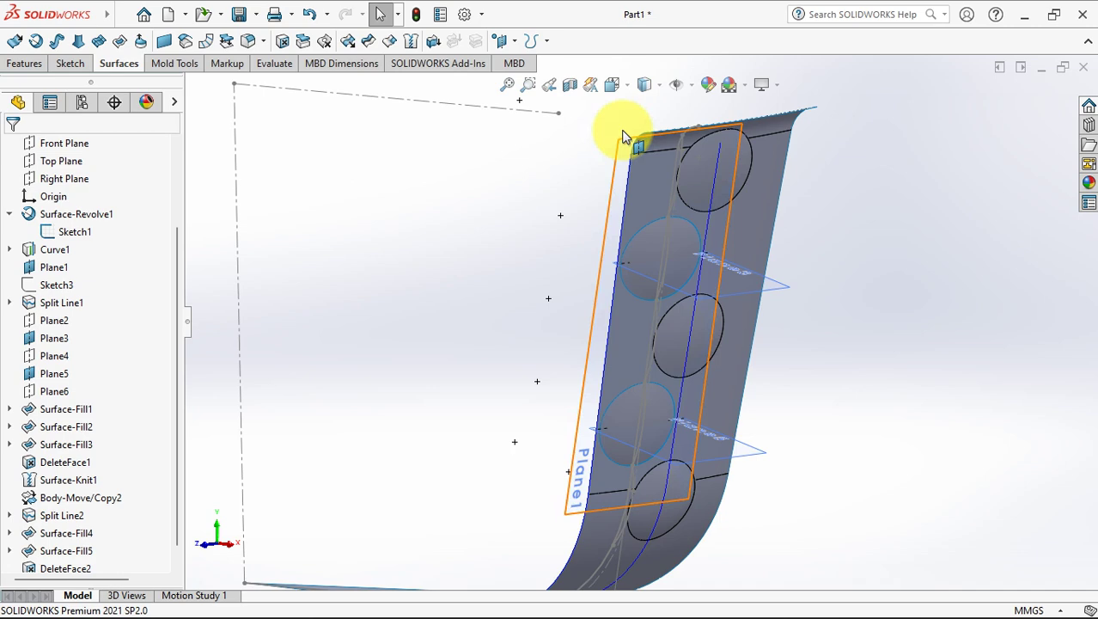
pyautogui.click(411, 42)
pyautogui.click(49, 292)
pyautogui.click(754, 215)
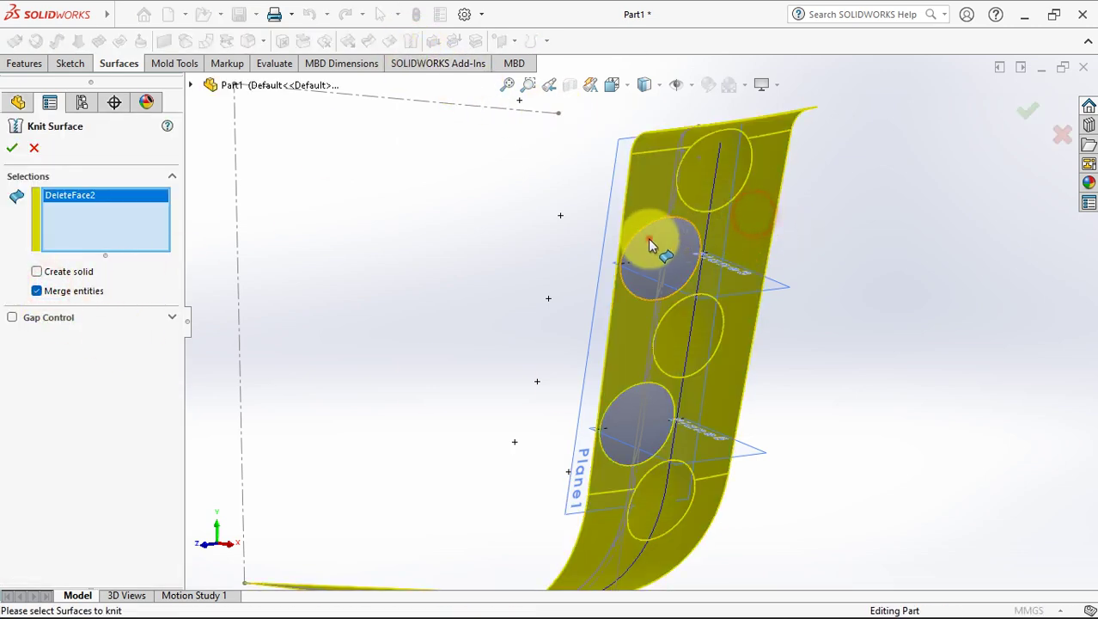
pyautogui.click(1030, 112)
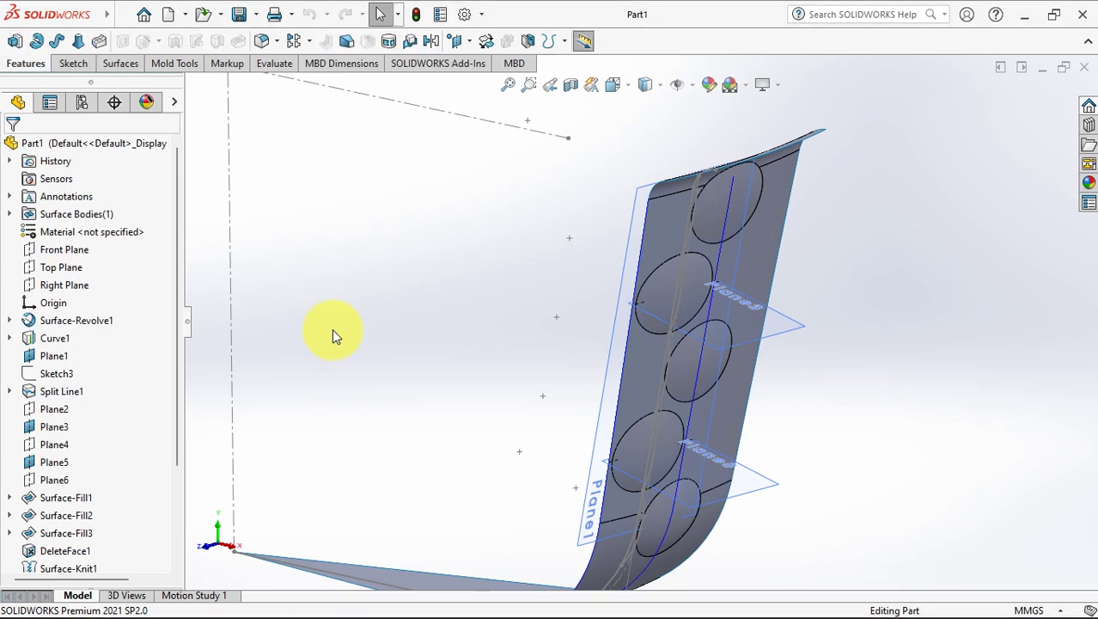
# Sketch a centerline about 33.4 mm long on the Front Plane joining the two ends of the curved lower wall's profile arc, and exit the sketch
pyautogui.moveTo(358, 320)
pyautogui.mouseDown(button='middle')
pyautogui.moveTo(356, 336)
pyautogui.moveTo(429, 335)
pyautogui.moveTo(319, 330)
pyautogui.mouseUp(button='middle')
pyautogui.click(64, 249)
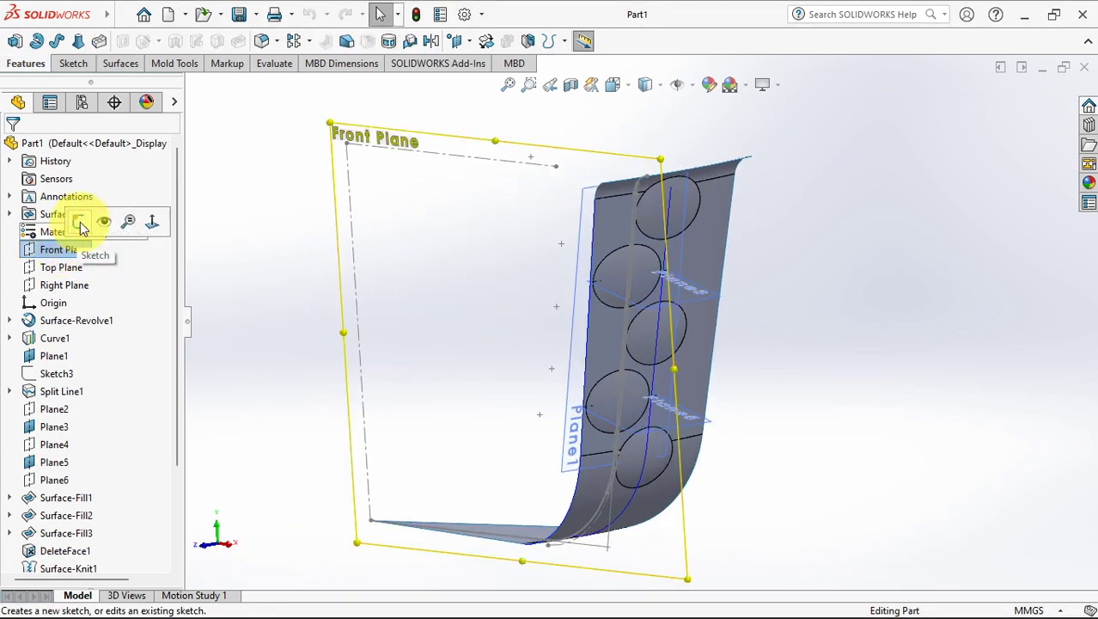
pyautogui.click(82, 225)
pyautogui.scroll(-4, 608, 526)
pyautogui.moveTo(610, 517); pyautogui.dragTo(669, 354, button='middle')
pyautogui.scroll(-2, 673, 361)
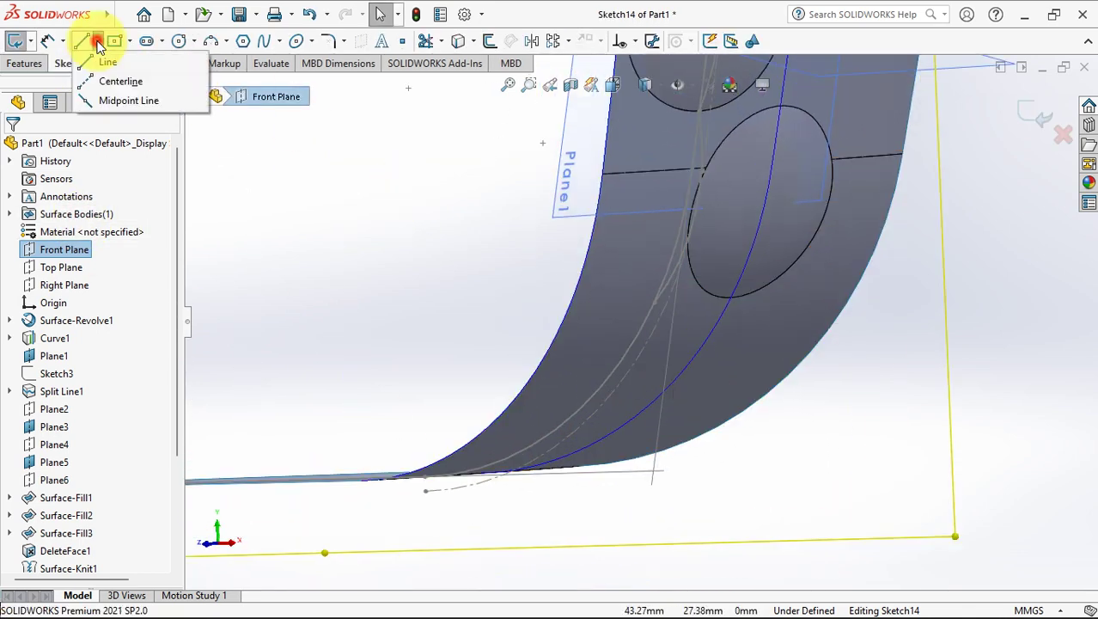
pyautogui.click(103, 77)
pyautogui.moveTo(434, 357); pyautogui.dragTo(448, 312, button='middle')
pyautogui.click(454, 400)
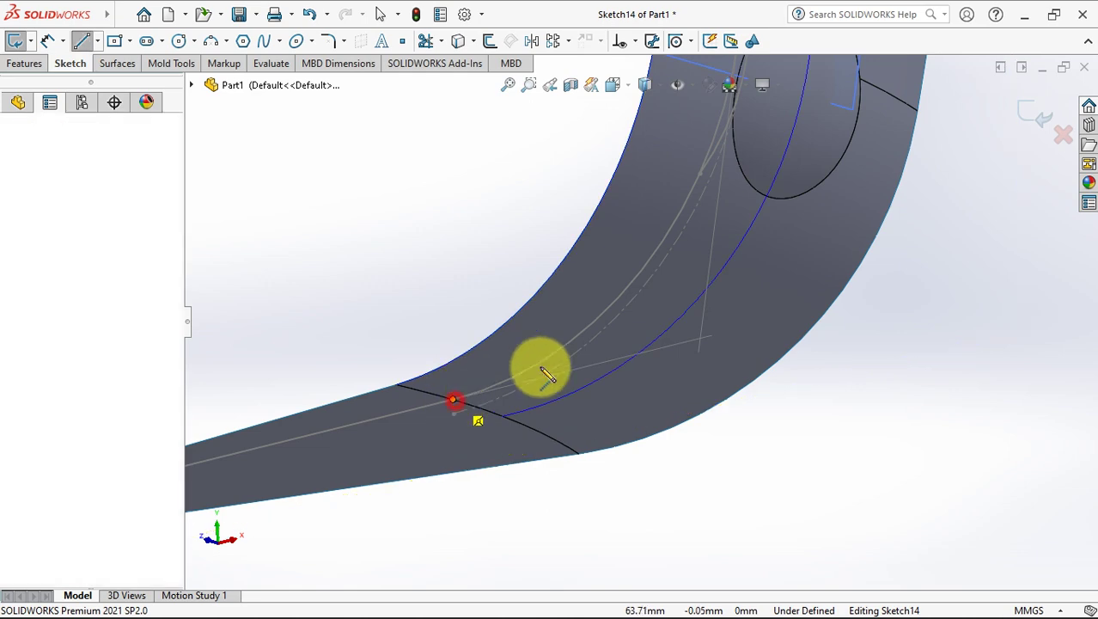
pyautogui.scroll(-2, 736, 126)
pyautogui.keyDown('ctrl'); pyautogui.moveTo(736, 126); pyautogui.dragTo(700, 300, button='middle'); pyautogui.keyUp('ctrl')
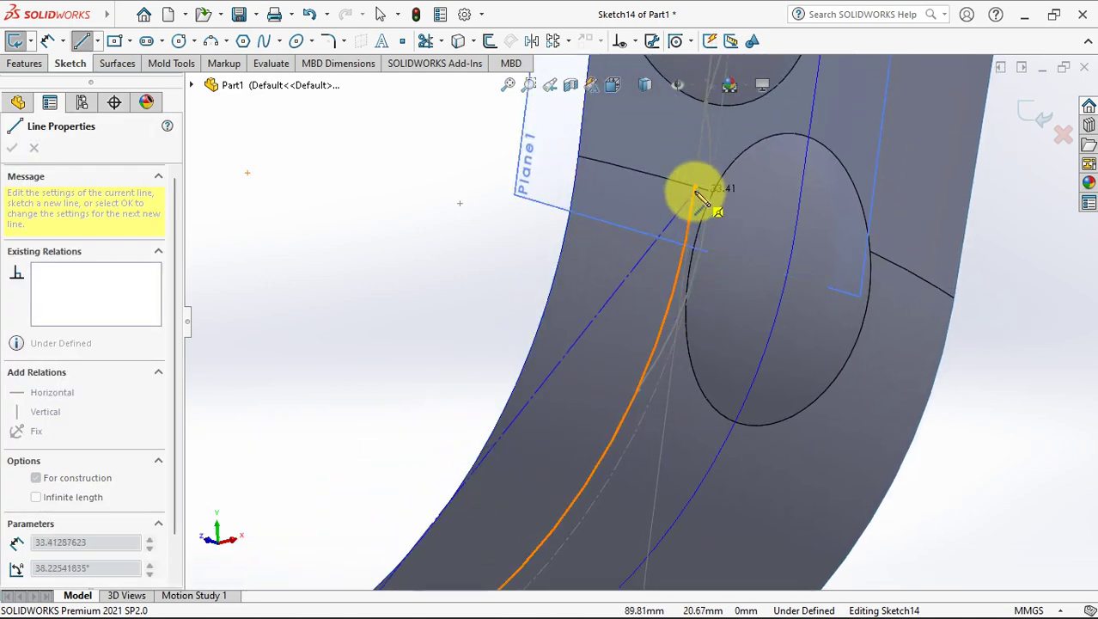
pyautogui.click(694, 189)
pyautogui.rightClick(693, 191)
pyautogui.click(726, 205)
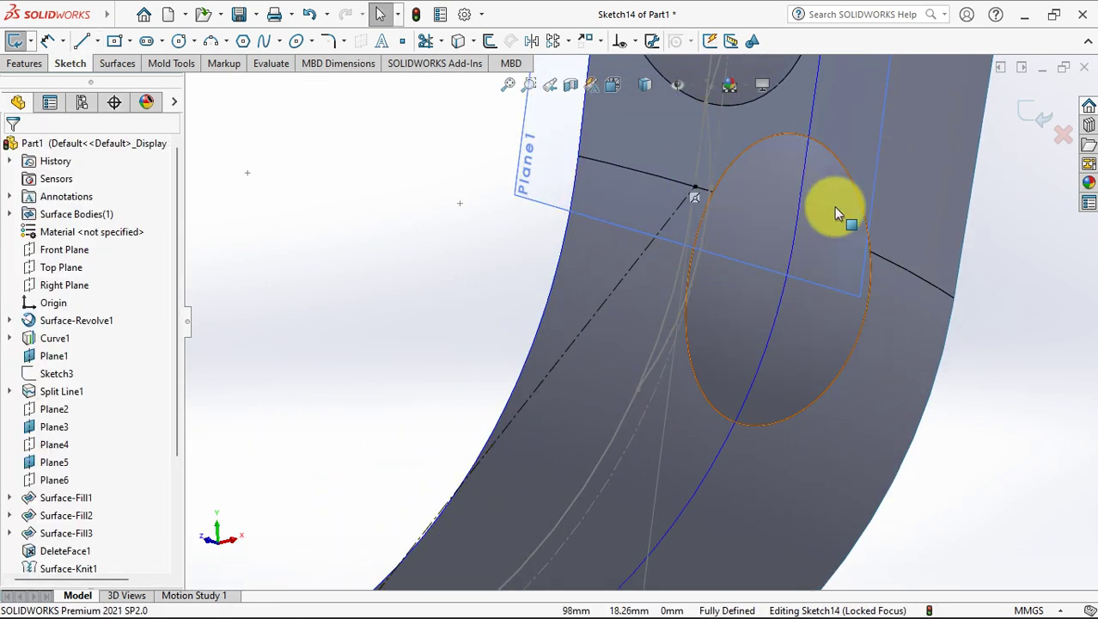
pyautogui.click(1038, 112)
# Create a reference plane through the sketched centerline on the curved lower wall, perpendicular to the Front Plane
pyautogui.moveTo(1007, 162); pyautogui.dragTo(700, 225, button='middle')
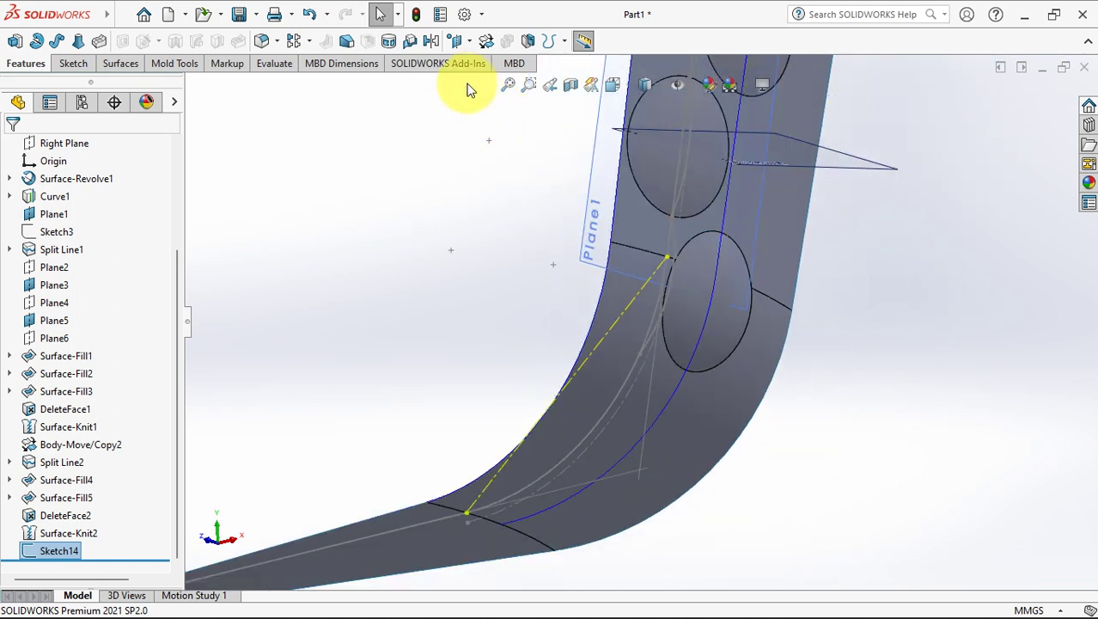
pyautogui.click(468, 43)
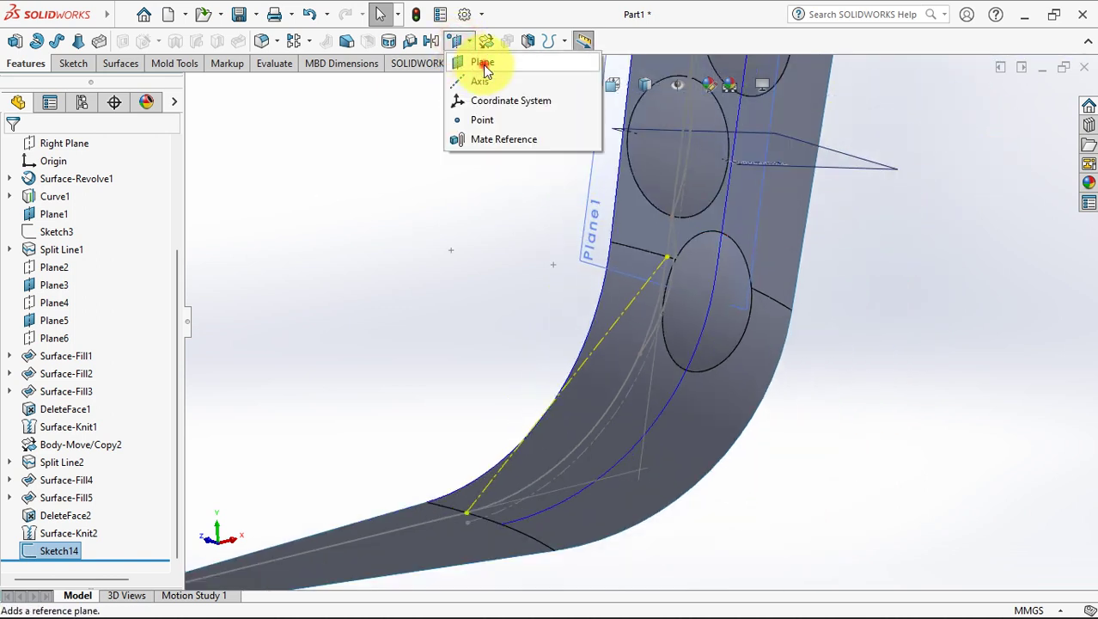
pyautogui.click(482, 51)
pyautogui.click(616, 323)
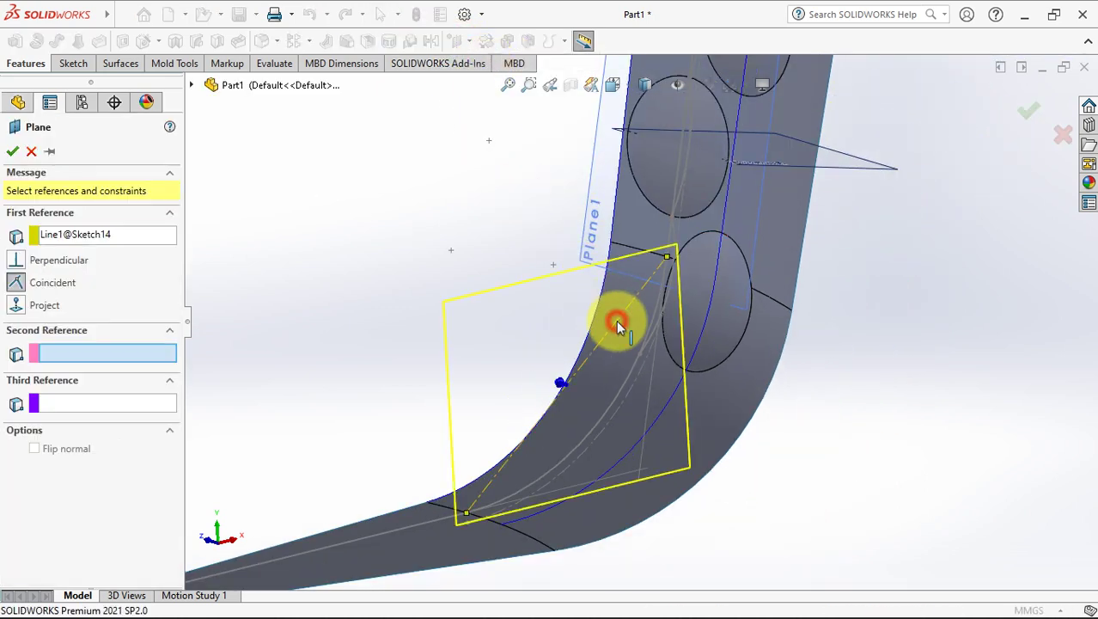
pyautogui.click(192, 85)
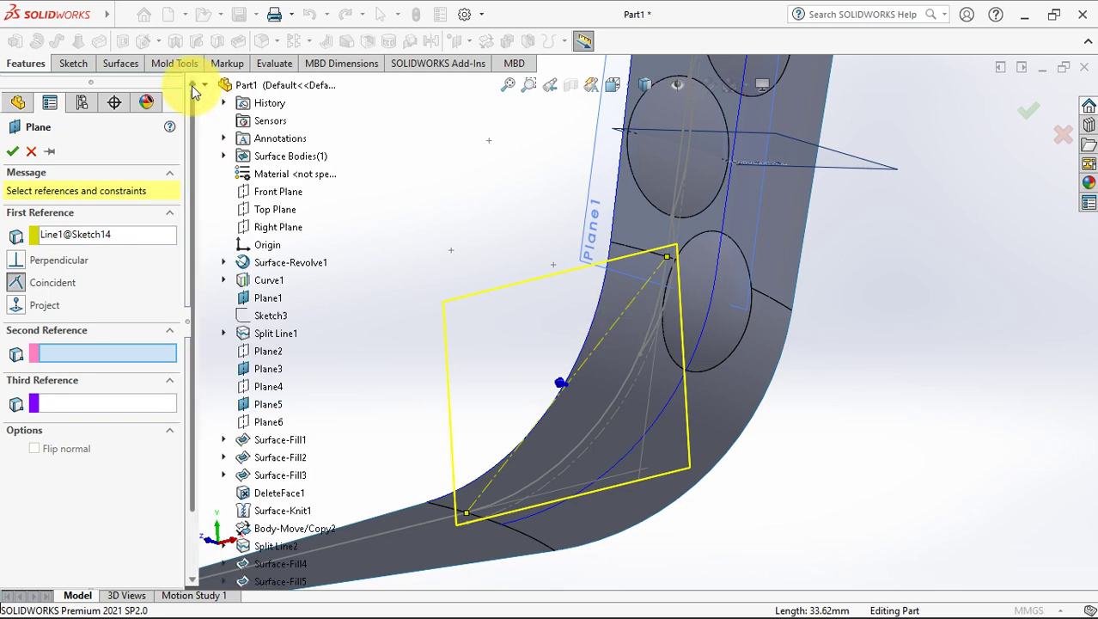
pyautogui.click(273, 193)
pyautogui.click(13, 152)
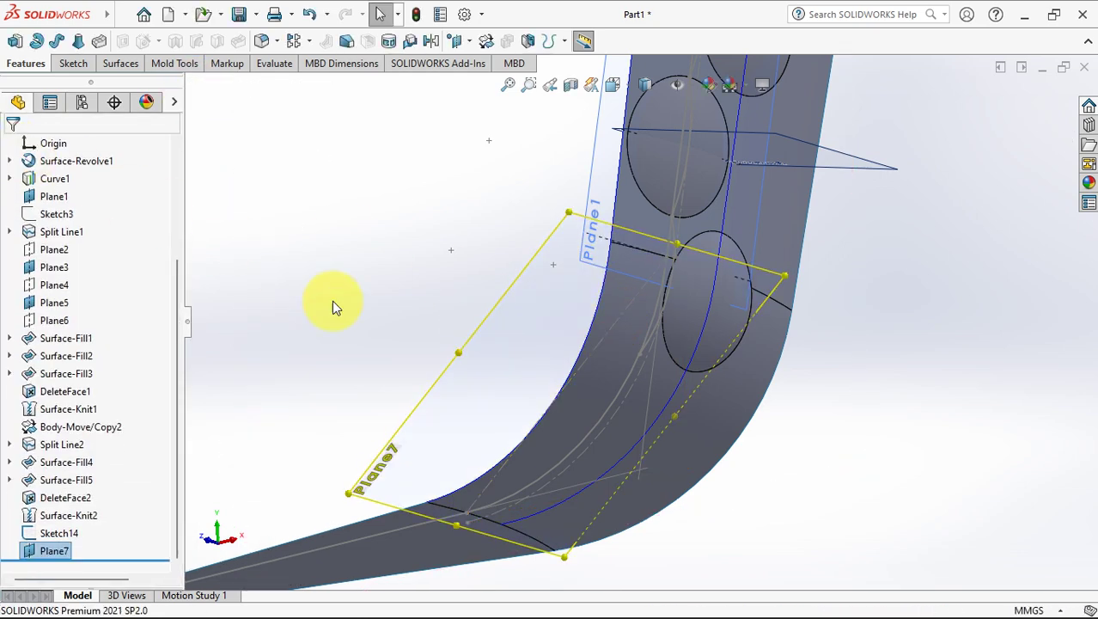
# Open a sketch on the new plane and offset the wall's upper edge and the blue curve below the midline 0.7 mm inward as construction geometry
pyautogui.click(461, 374)
pyautogui.click(531, 328)
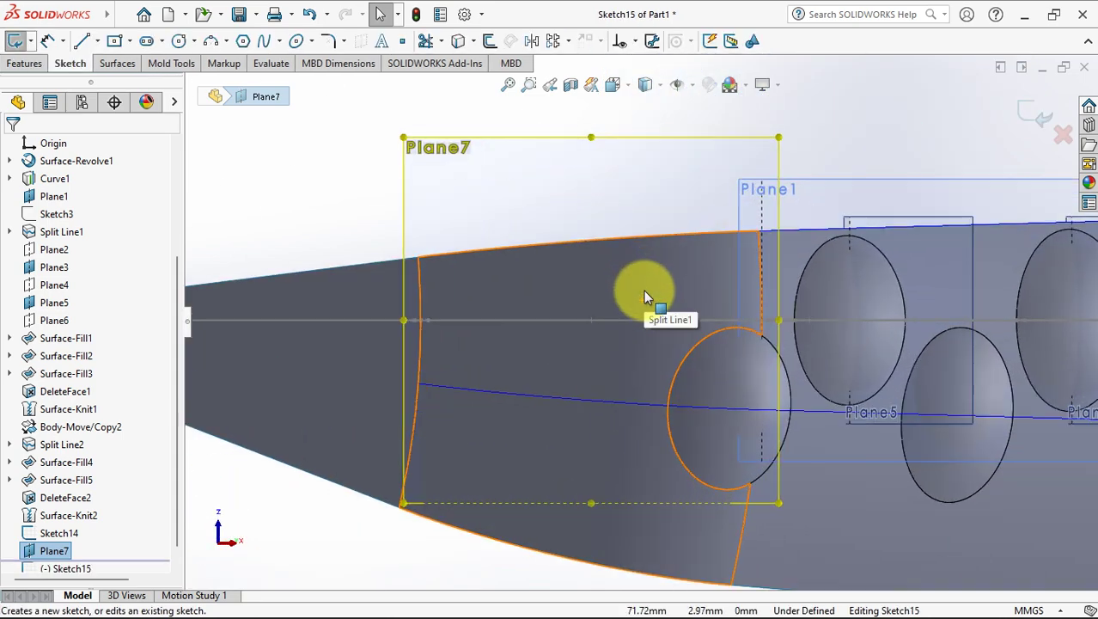
pyautogui.click(490, 40)
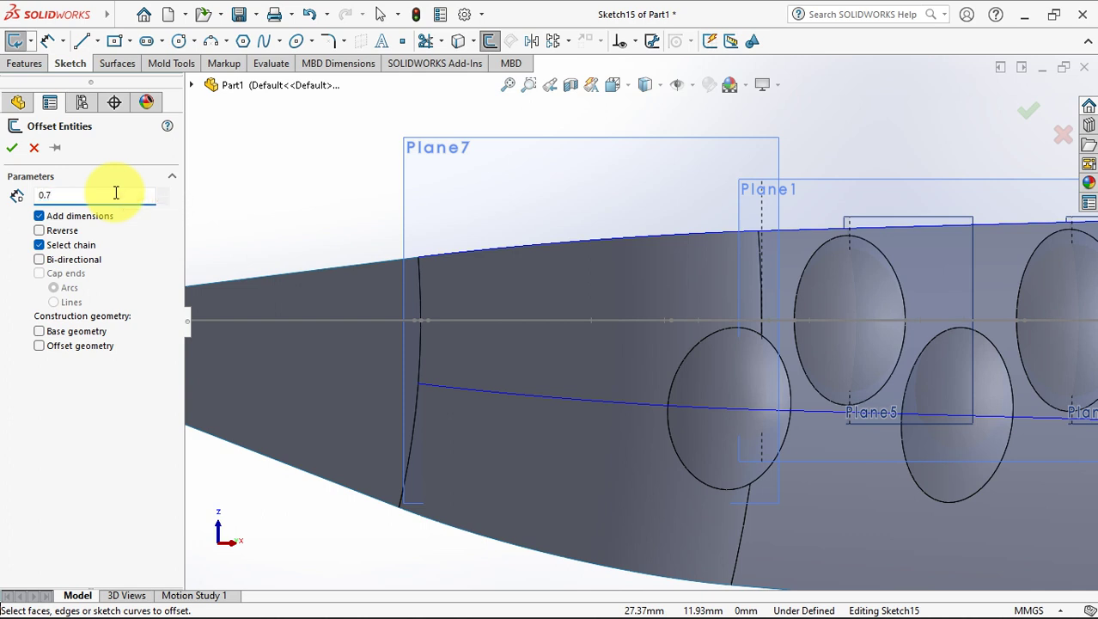
pyautogui.click(536, 244)
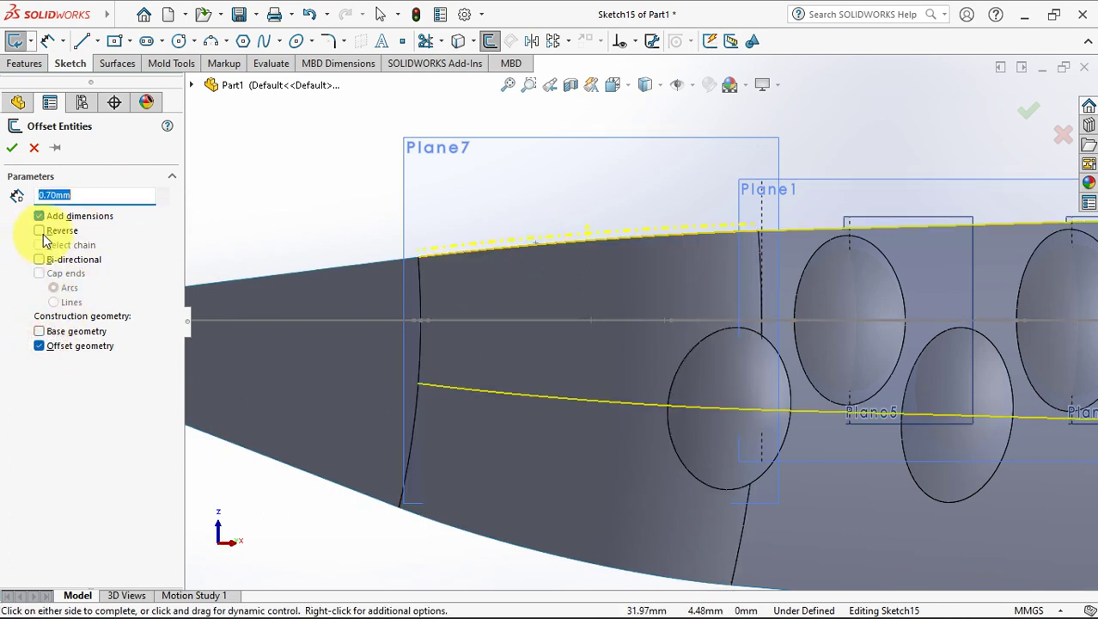
pyautogui.click(16, 151)
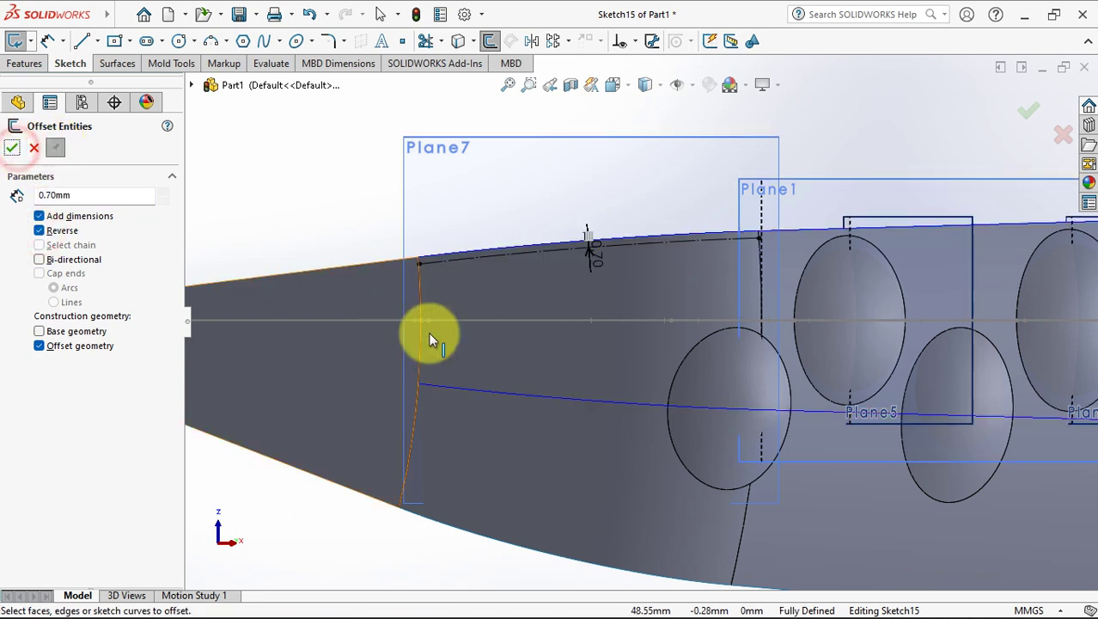
pyautogui.click(479, 391)
pyautogui.click(478, 390)
pyautogui.click(34, 148)
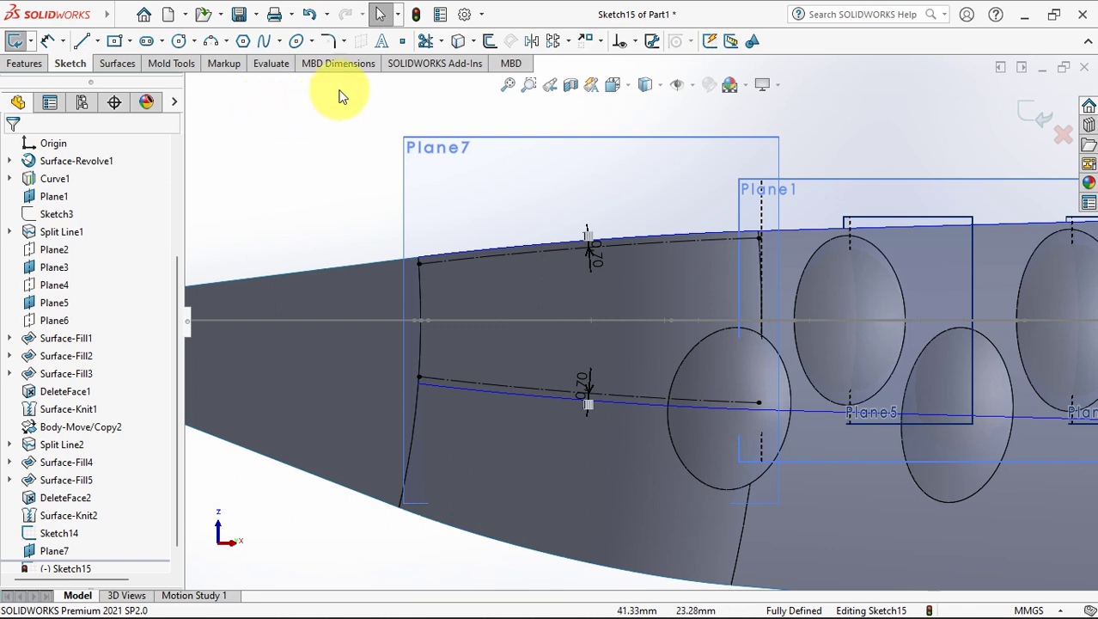
# Sketch an ellipse centered on the wall's midline between the two offset curves, with a radius of about 7.8 mm along the midline
pyautogui.click(358, 67)
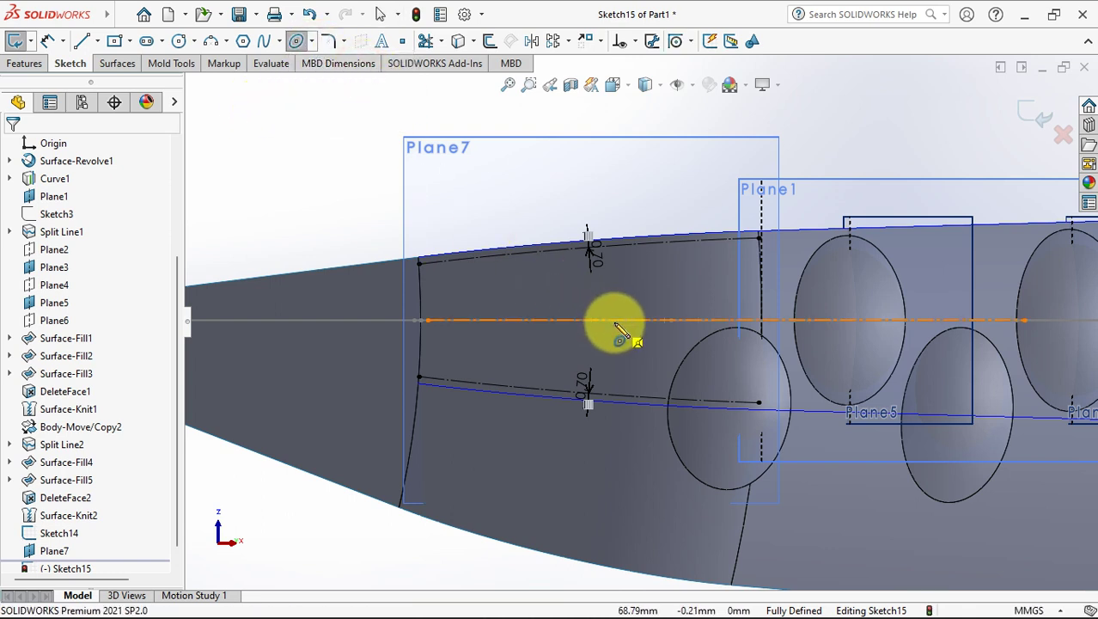
pyautogui.click(608, 321)
pyautogui.click(687, 320)
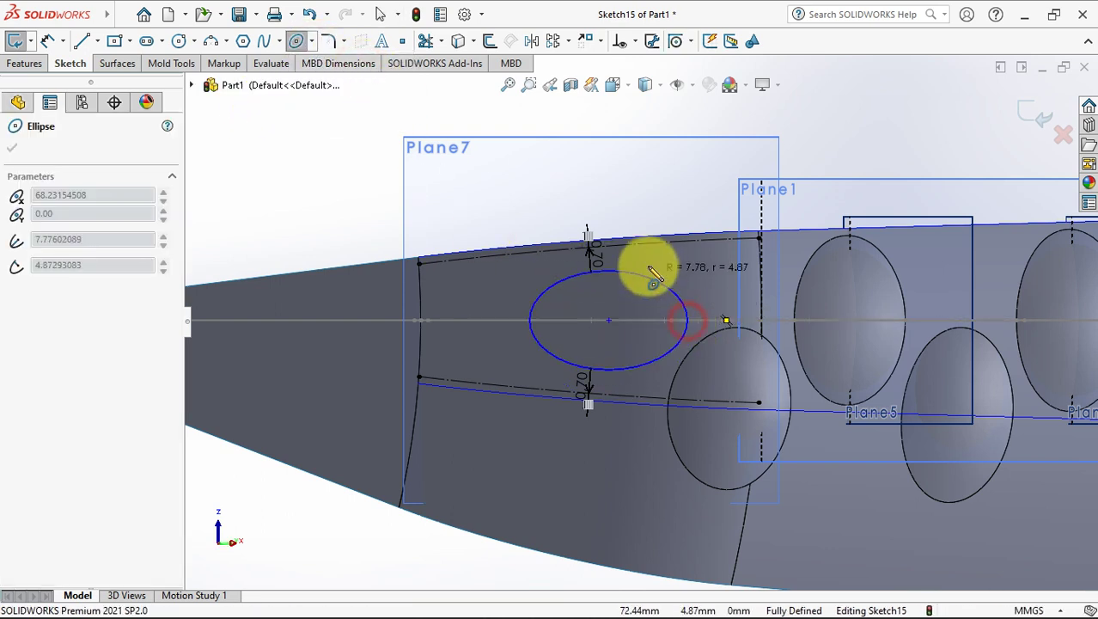
pyautogui.click(646, 245)
pyautogui.press('Escape')
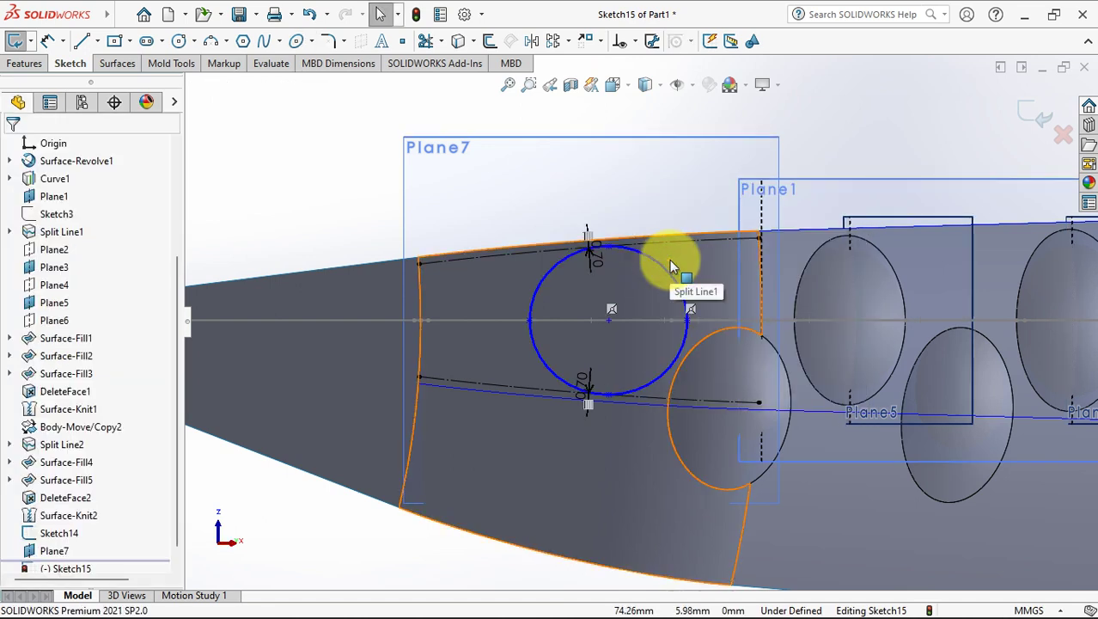
# Offset the edge of the neighboring lower dimple outward by 1.5 mm as construction geometry
pyautogui.click(489, 41)
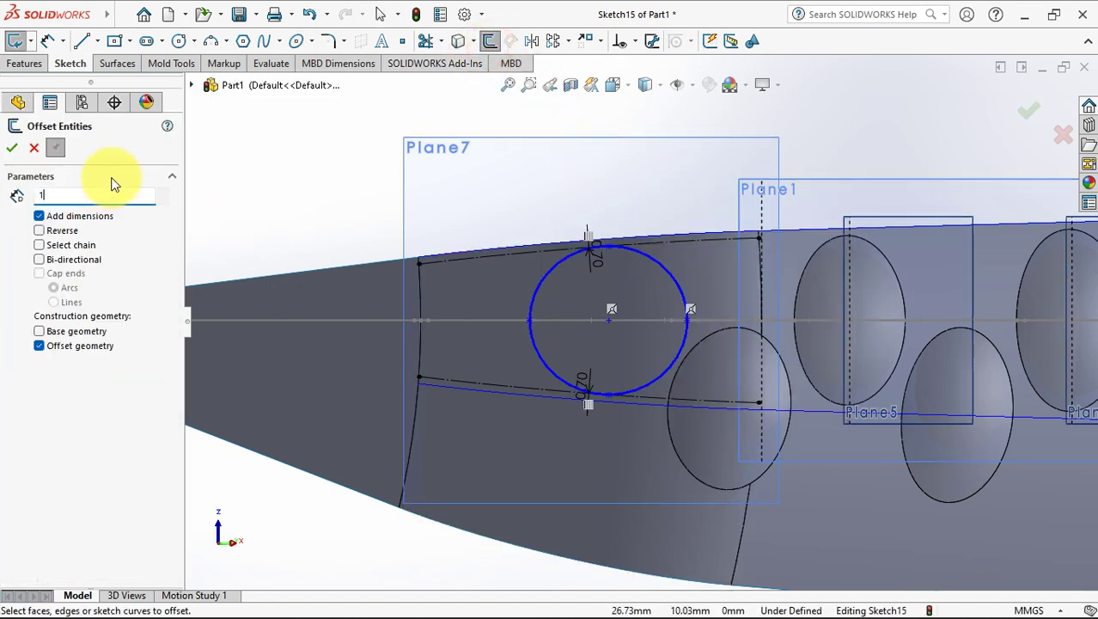
pyautogui.press('Return')
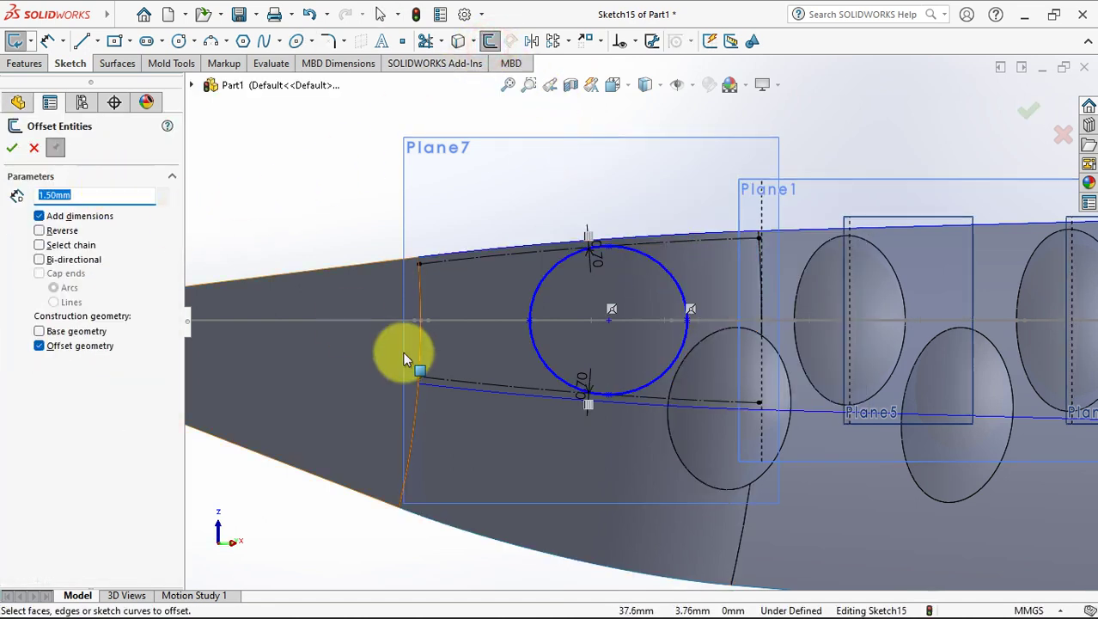
pyautogui.click(715, 333)
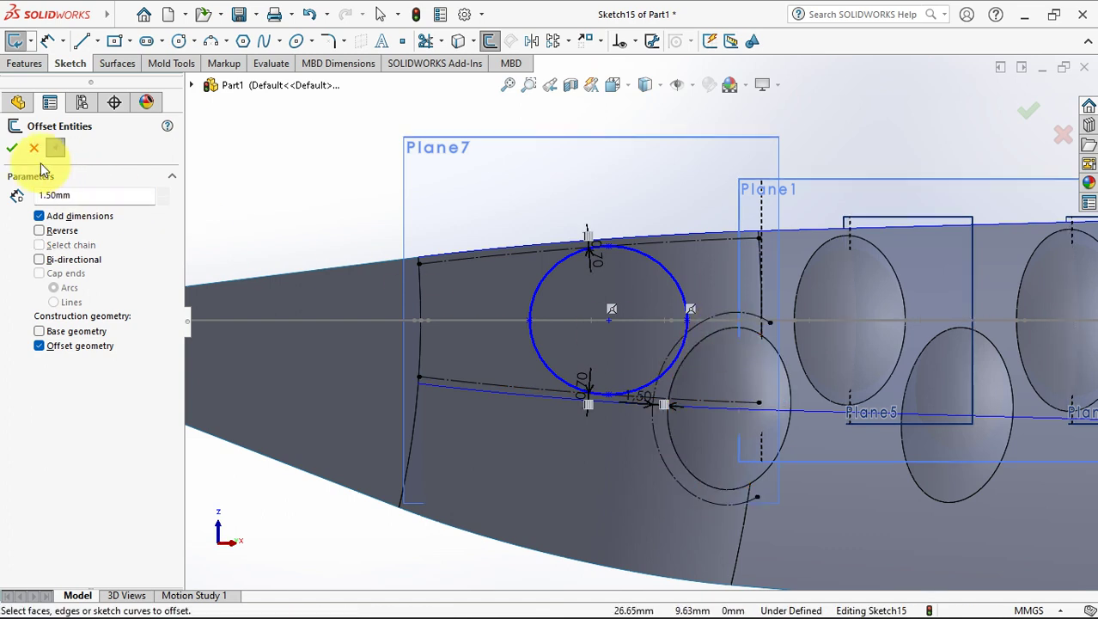
pyautogui.click(12, 148)
# Make the ellipse tangent to the upper 0.7 mm offset curve and to the offset curve around the neighboring dimple
pyautogui.click(640, 43)
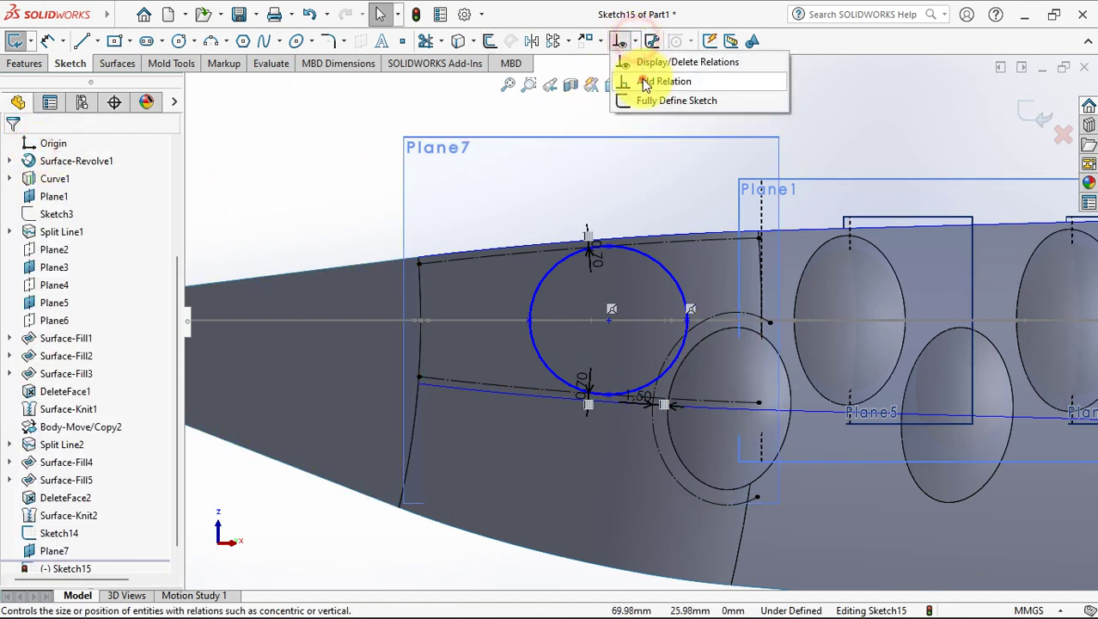
pyautogui.click(642, 81)
pyautogui.click(646, 252)
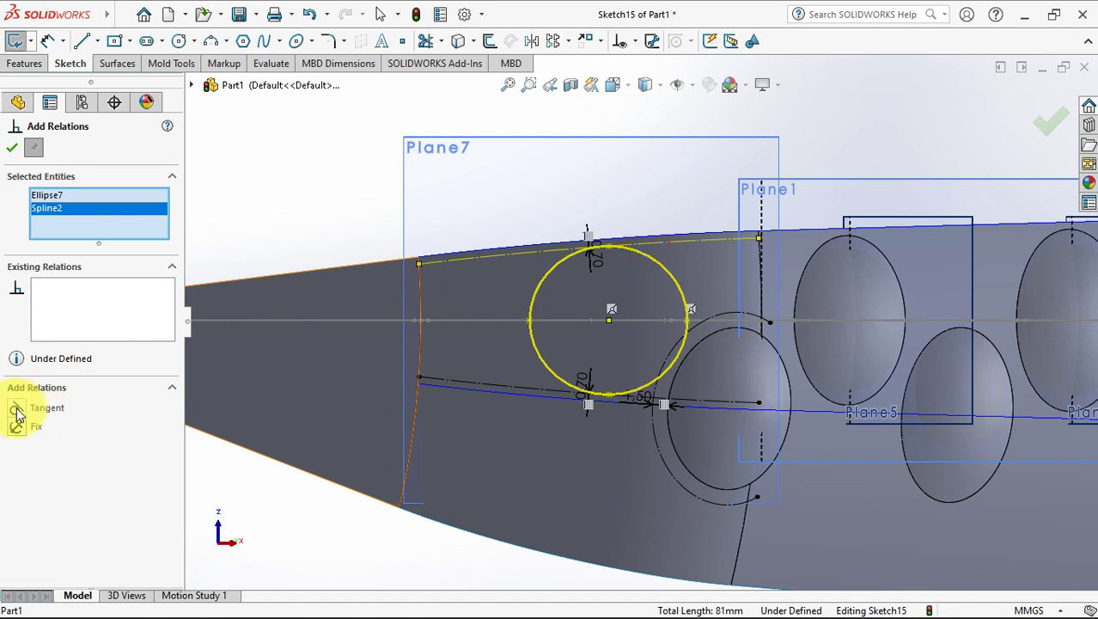
pyautogui.click(680, 352)
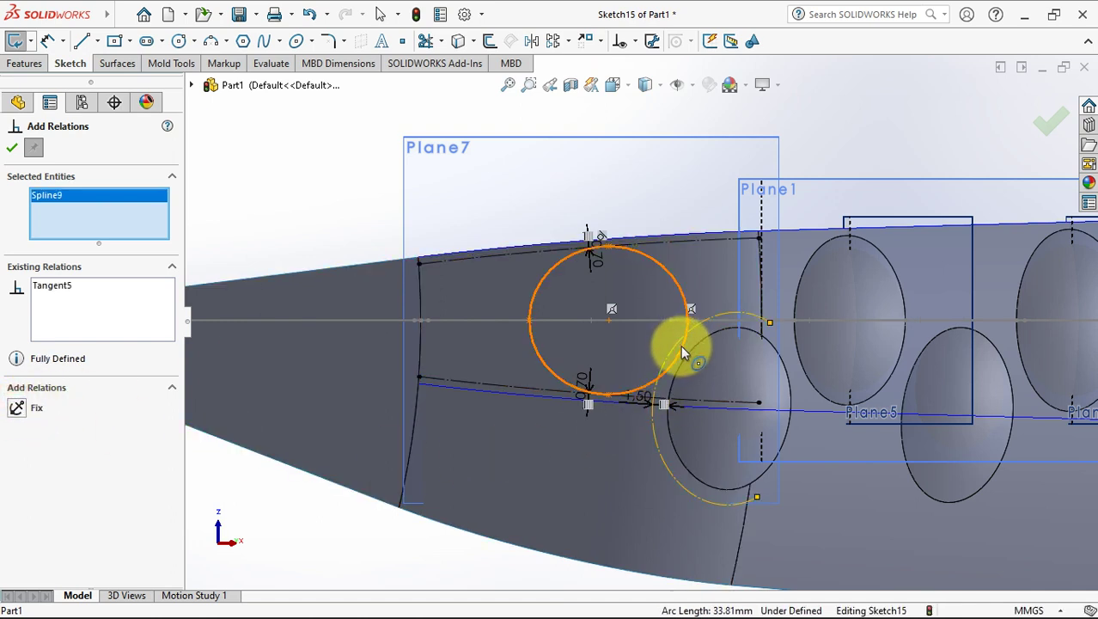
pyautogui.click(14, 407)
pyautogui.click(12, 147)
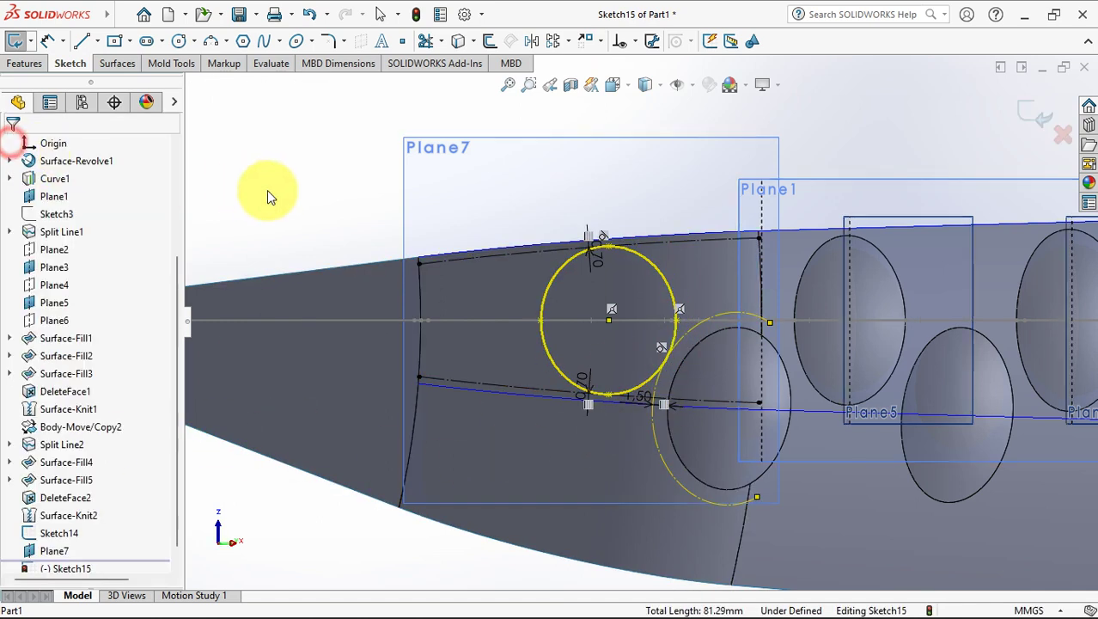
# Dimension the ellipse's width along the midline as 14 mm and exit the sketch
pyautogui.click(49, 41)
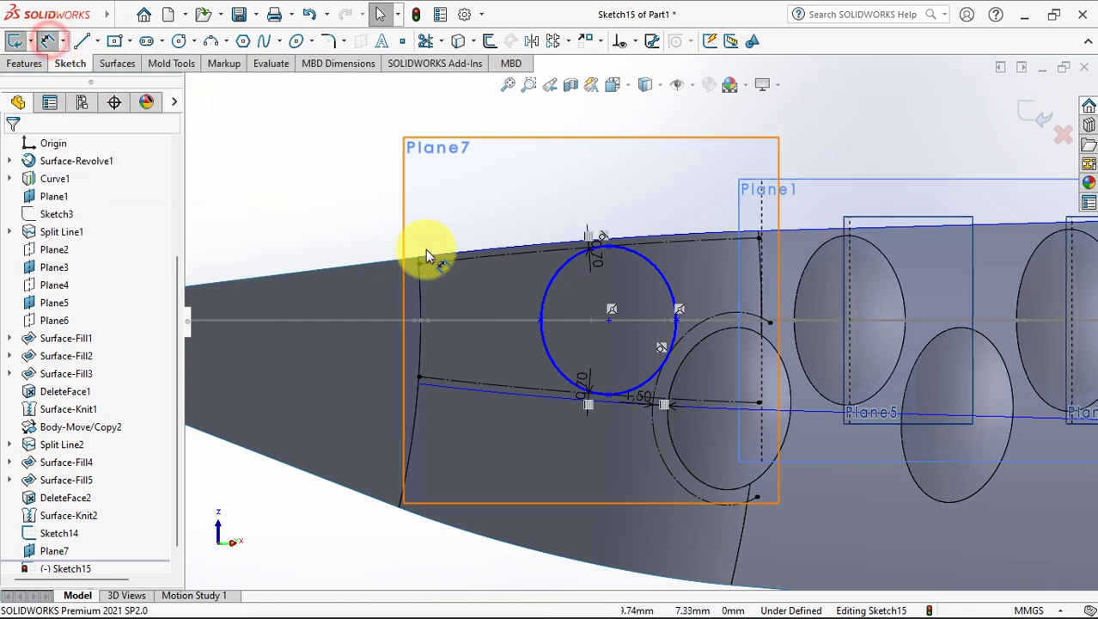
pyautogui.click(541, 319)
pyautogui.click(676, 320)
pyautogui.click(625, 181)
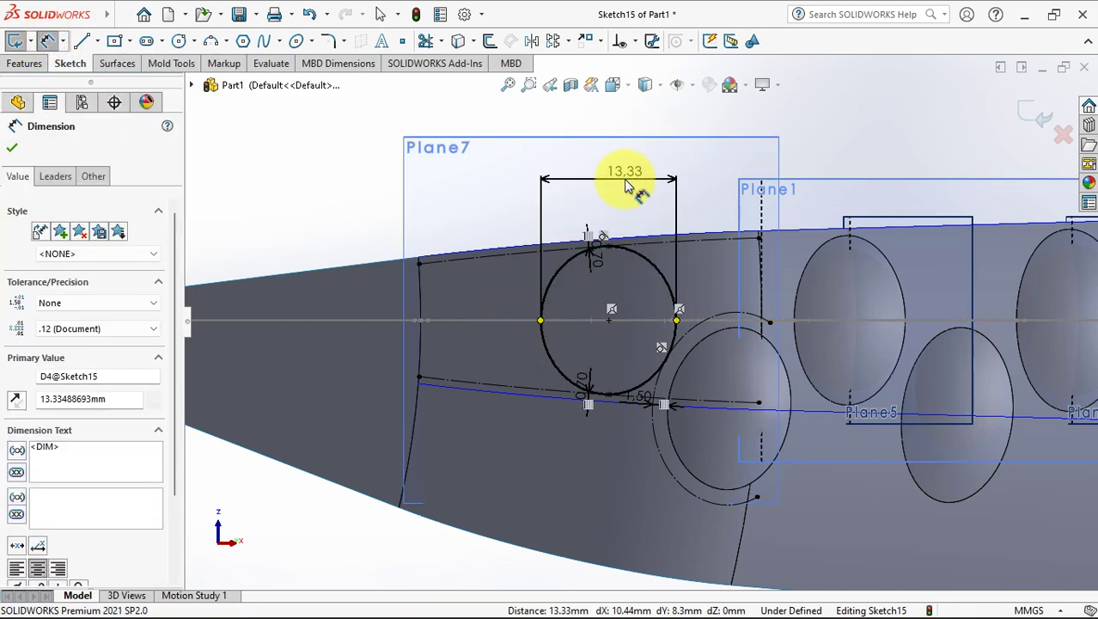
pyautogui.write('14')
pyautogui.click(557, 157)
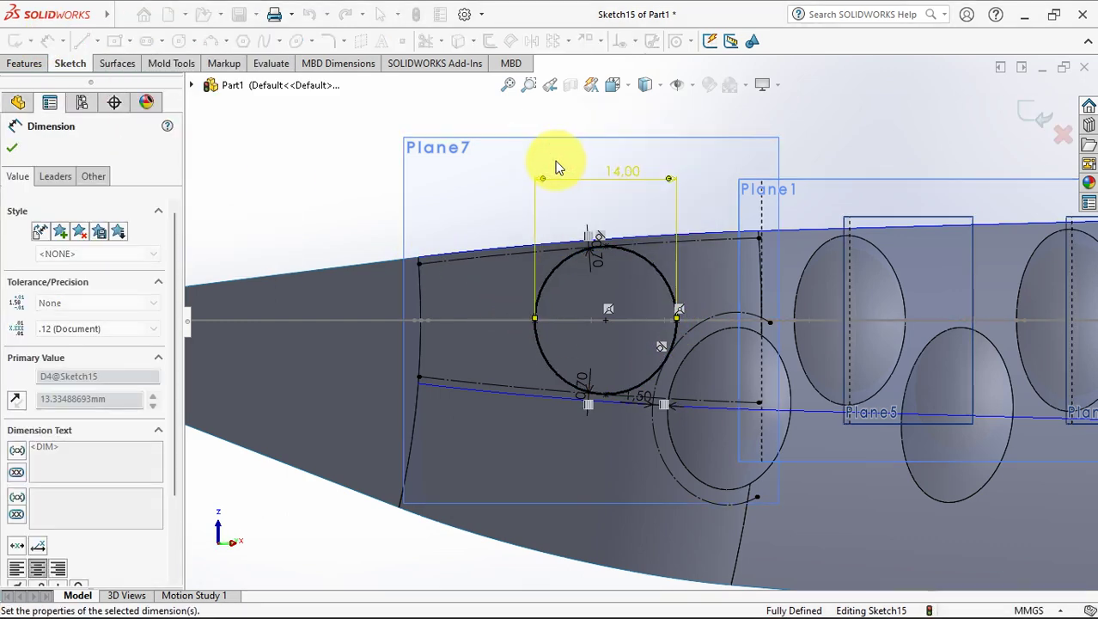
pyautogui.click(317, 192)
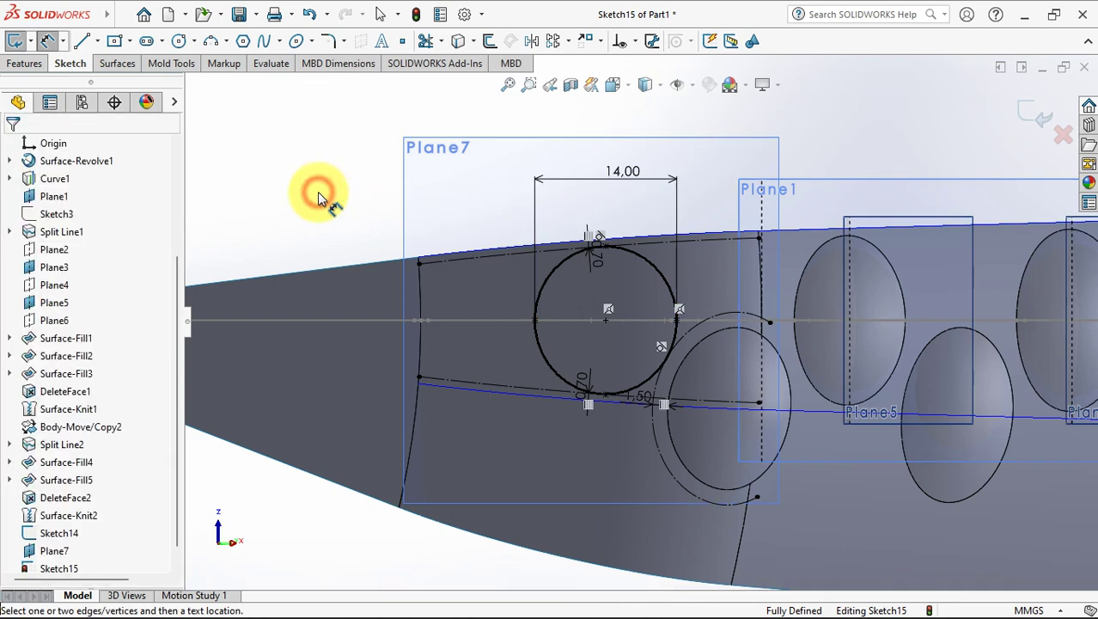
pyautogui.click(1038, 113)
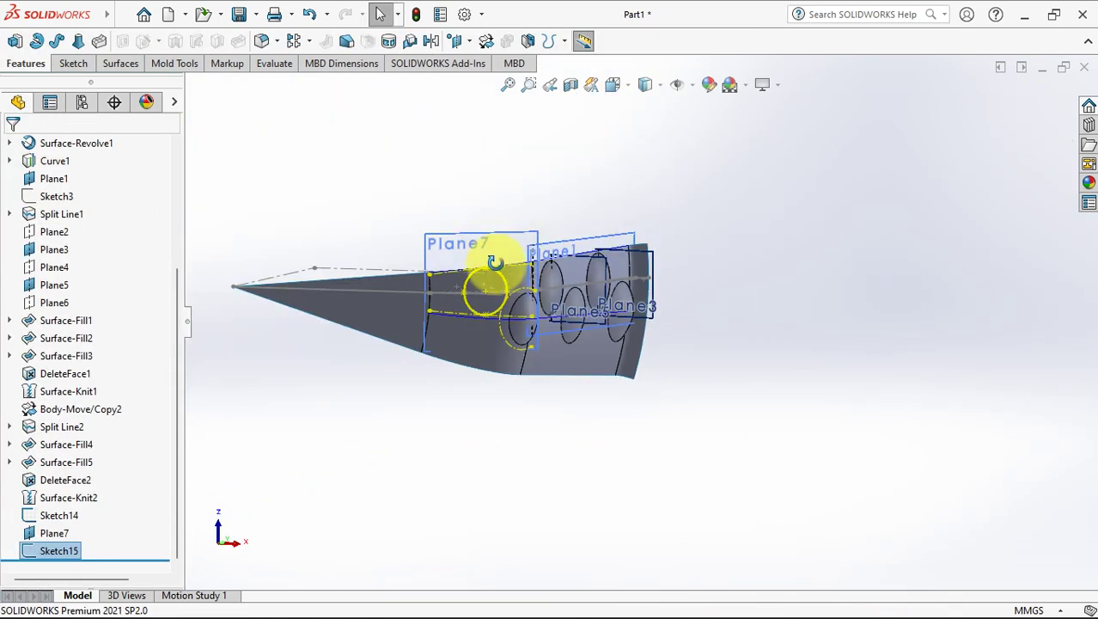
# Split the curved lower wall face by projecting the ellipse sketch onto it with a Projection split line
pyautogui.click(565, 42)
pyautogui.click(569, 35)
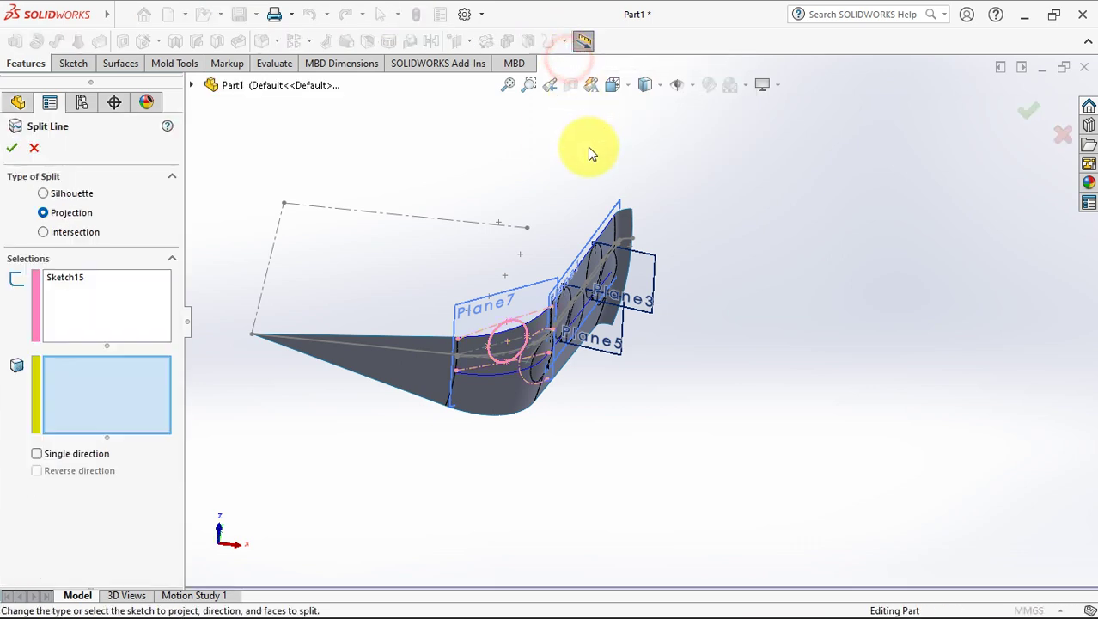
pyautogui.scroll(-5, 536, 381)
pyautogui.click(450, 377)
pyautogui.rightClick(449, 377)
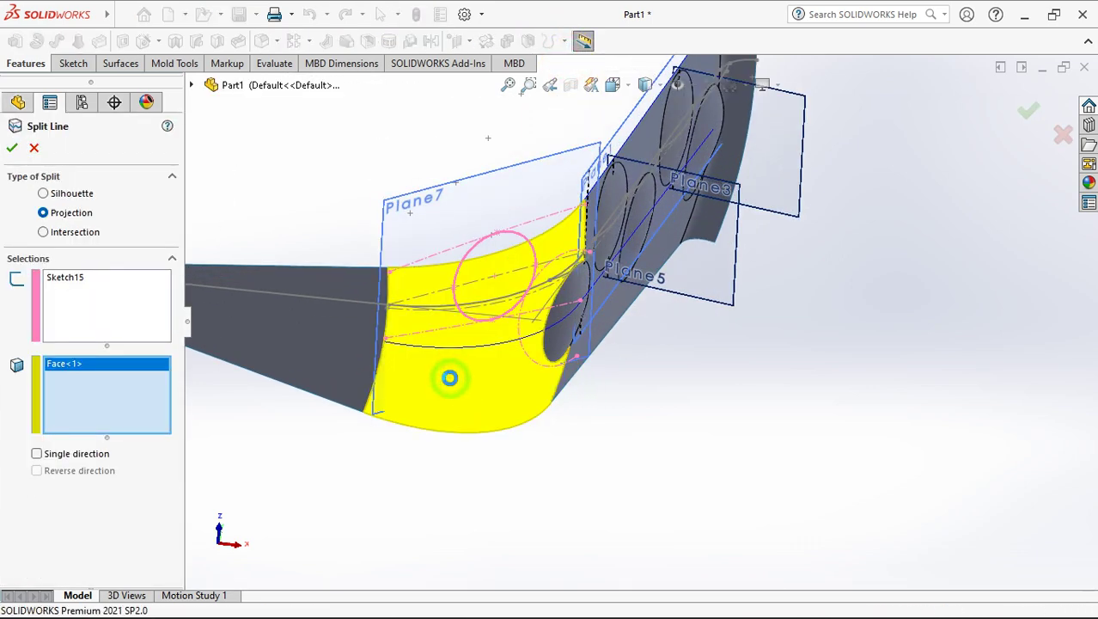
pyautogui.click(635, 401)
# Open a sketch on the Front Plane and offset the curved wall's profile arc 1 mm outward as construction geometry
pyautogui.moveTo(664, 423); pyautogui.dragTo(605, 327, button='middle')
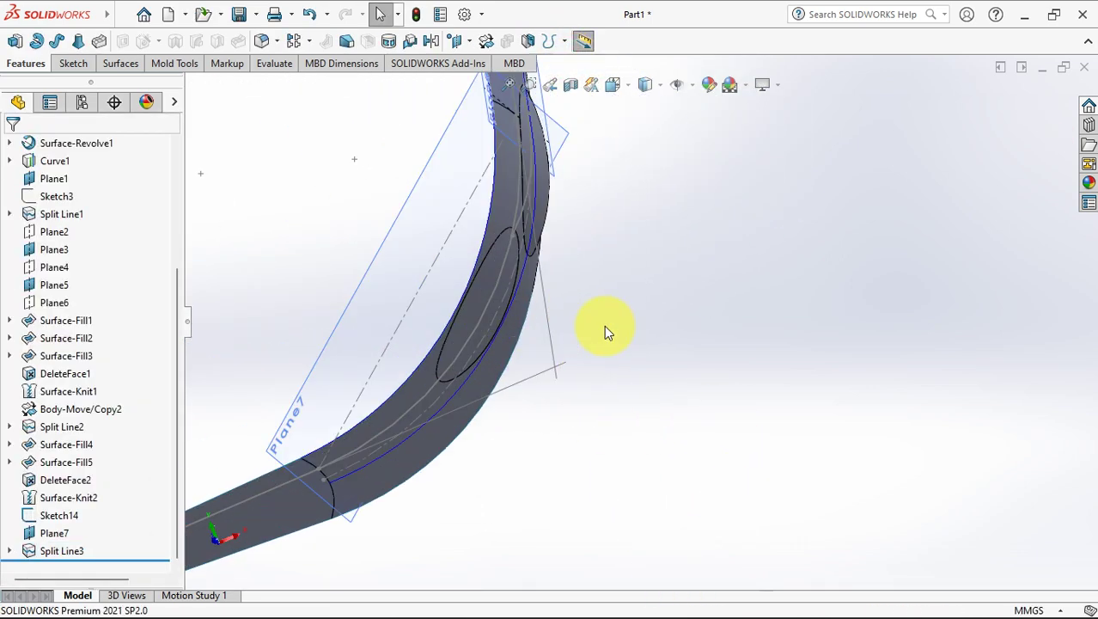
pyautogui.scroll(-5, 438, 306)
pyautogui.scroll(5, 437, 304)
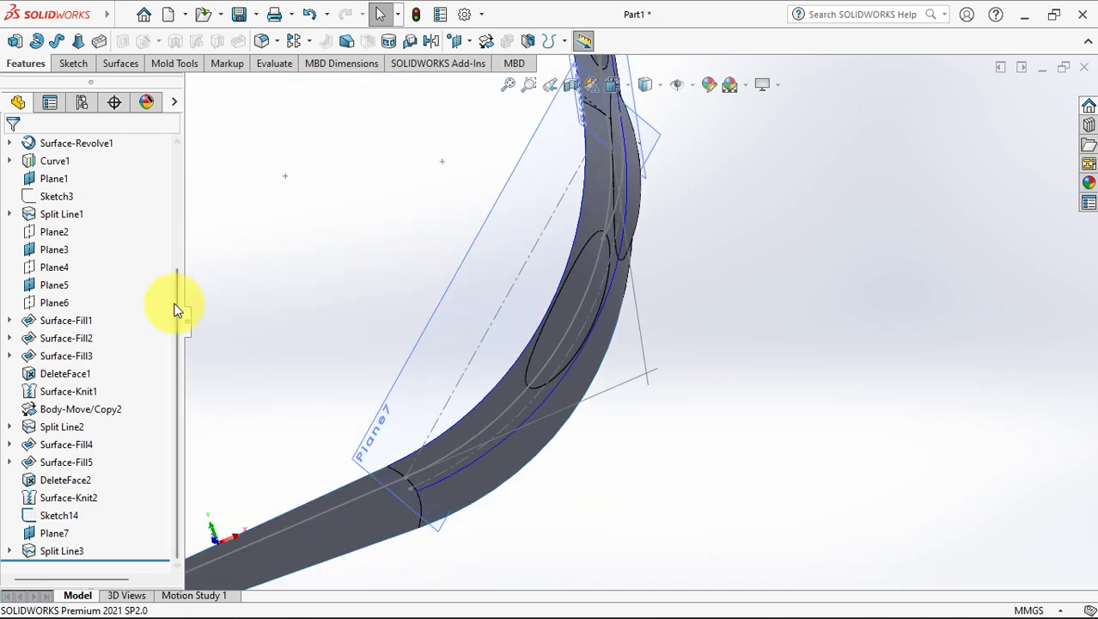
pyautogui.moveTo(176, 307); pyautogui.dragTo(187, 140)
pyautogui.click(62, 249)
pyautogui.click(74, 233)
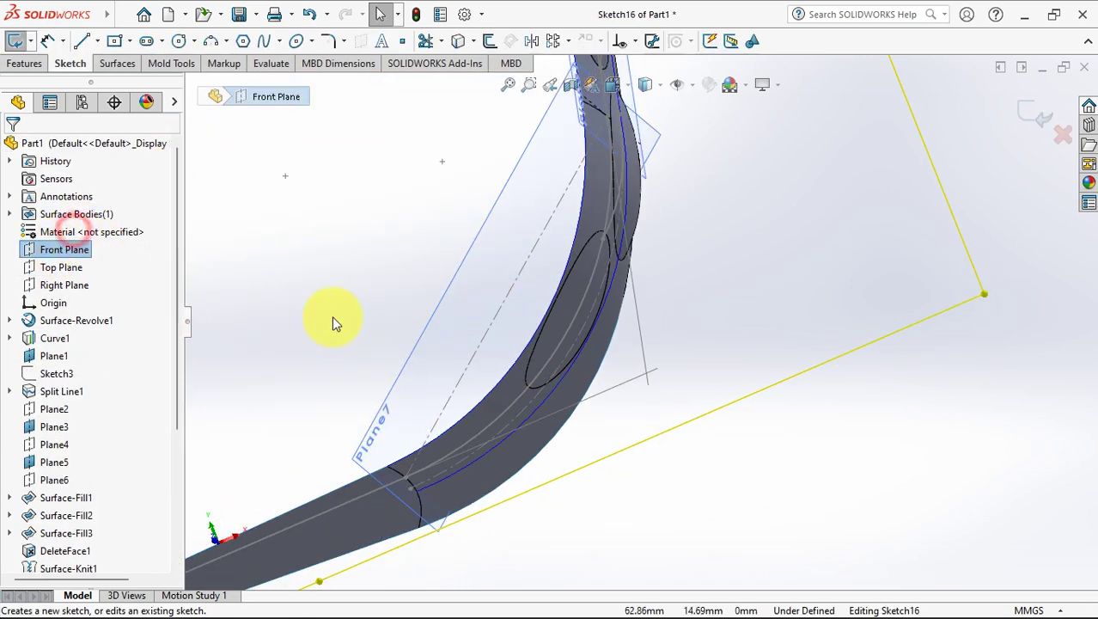
pyautogui.scroll(-3, 607, 326)
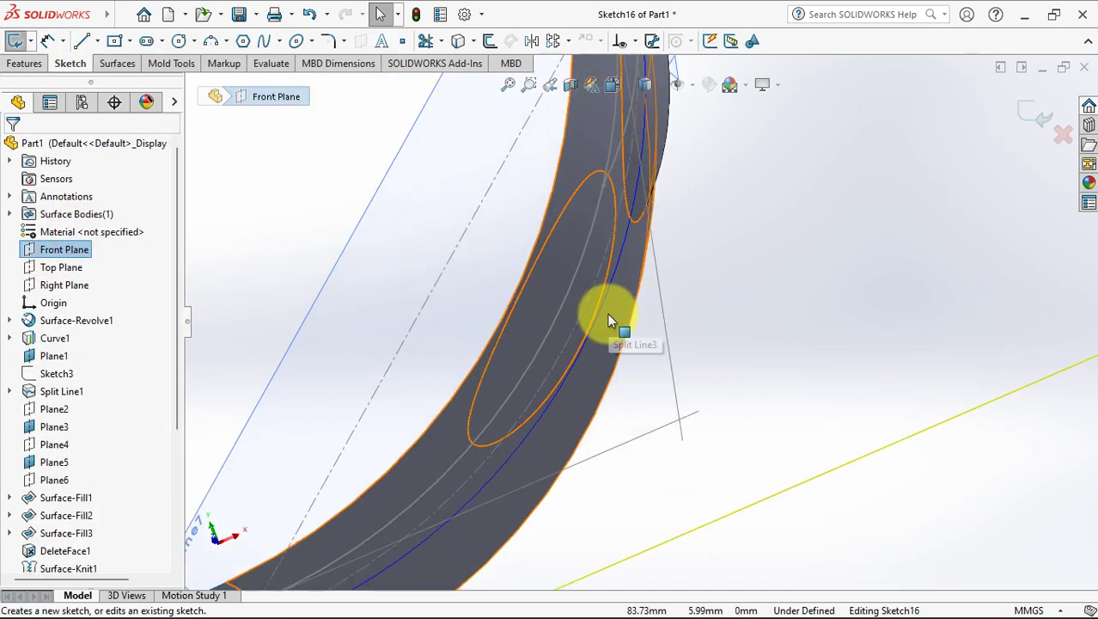
pyautogui.click(492, 42)
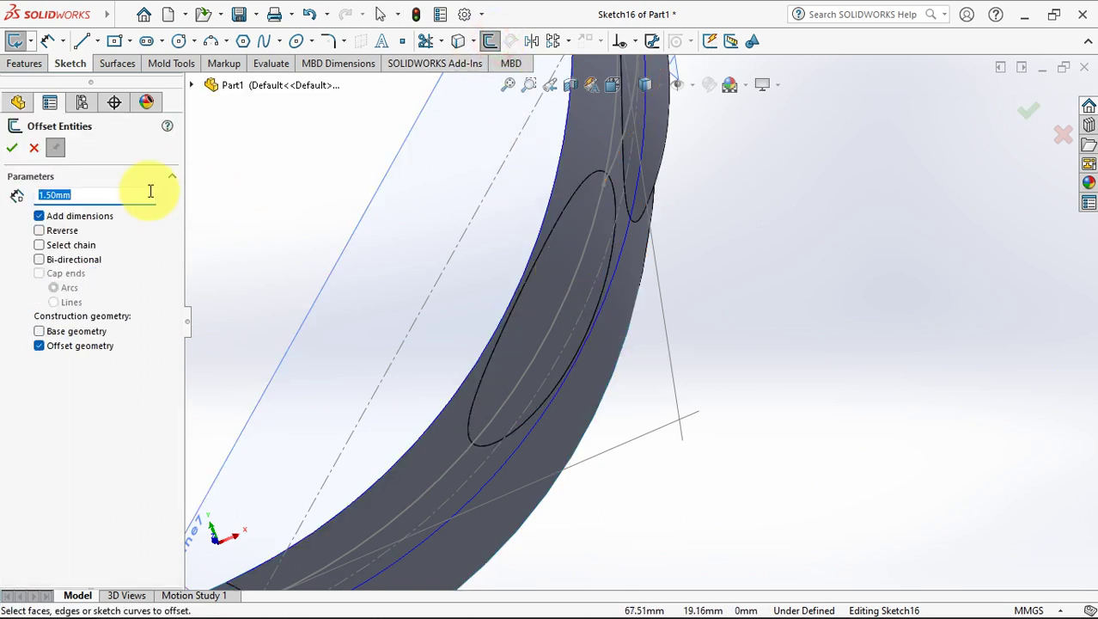
pyautogui.write('0.7')
pyautogui.click(557, 320)
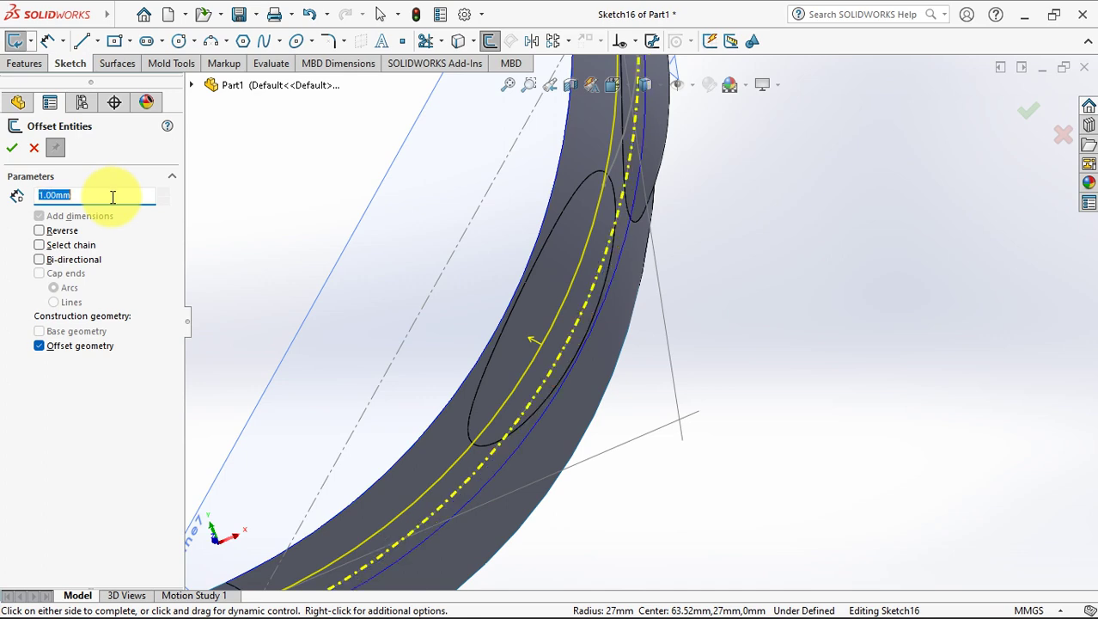
pyautogui.click(12, 148)
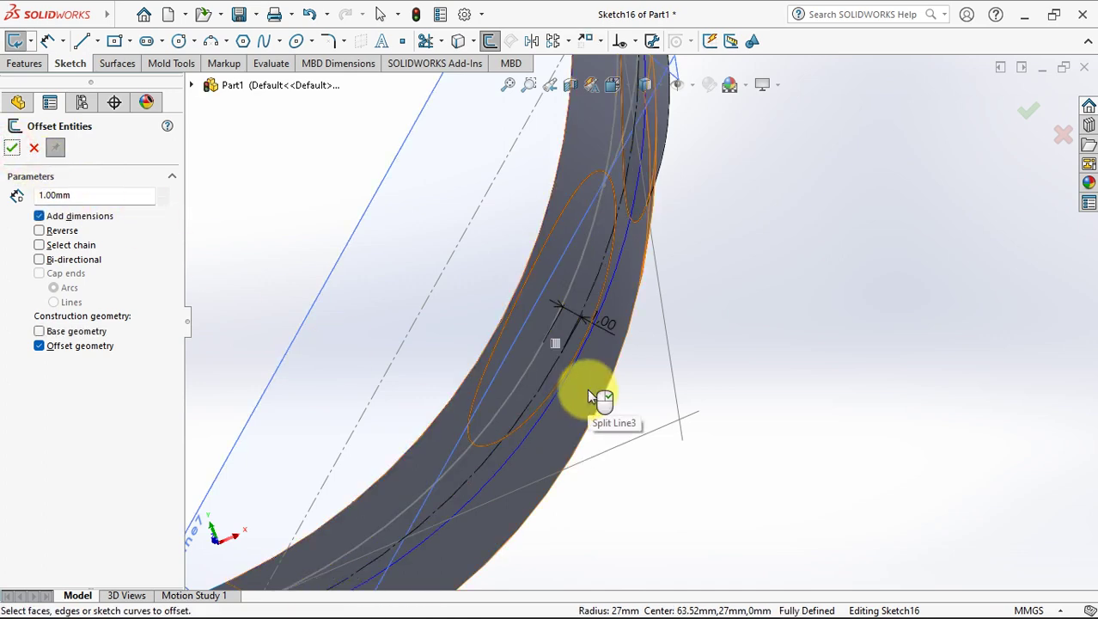
# Draw a three-point arc inside the ellipse, from its lower end to its upper end, bulging toward the 1 mm construction offset arc
pyautogui.scroll(-3, 586, 395)
pyautogui.click(210, 40)
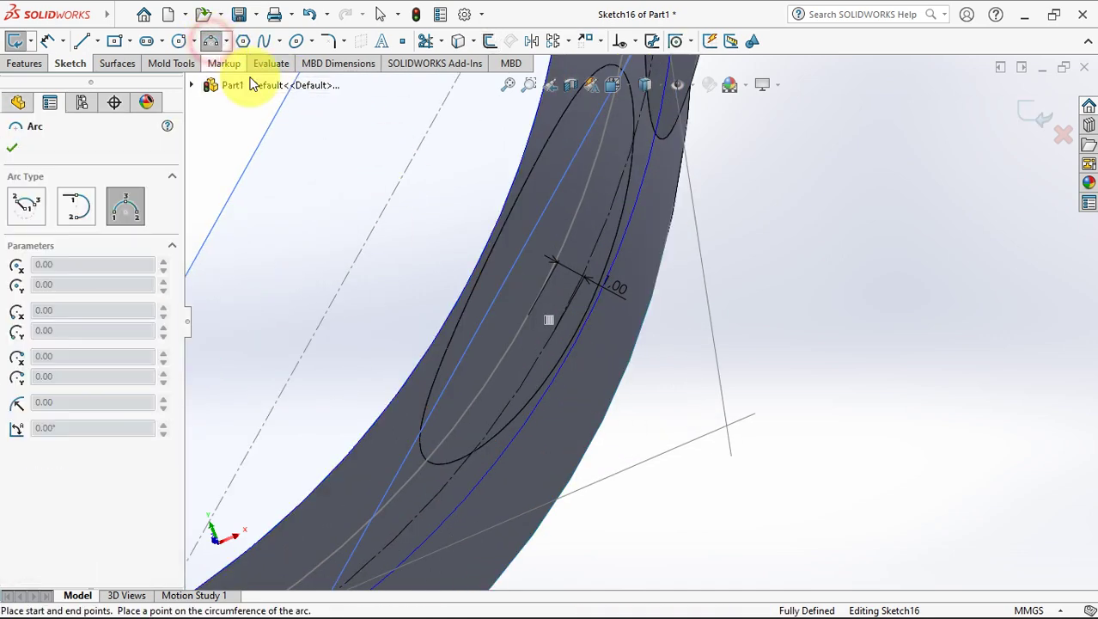
pyautogui.click(429, 462)
pyautogui.scroll(3, 592, 267)
pyautogui.scroll(-6, 617, 191)
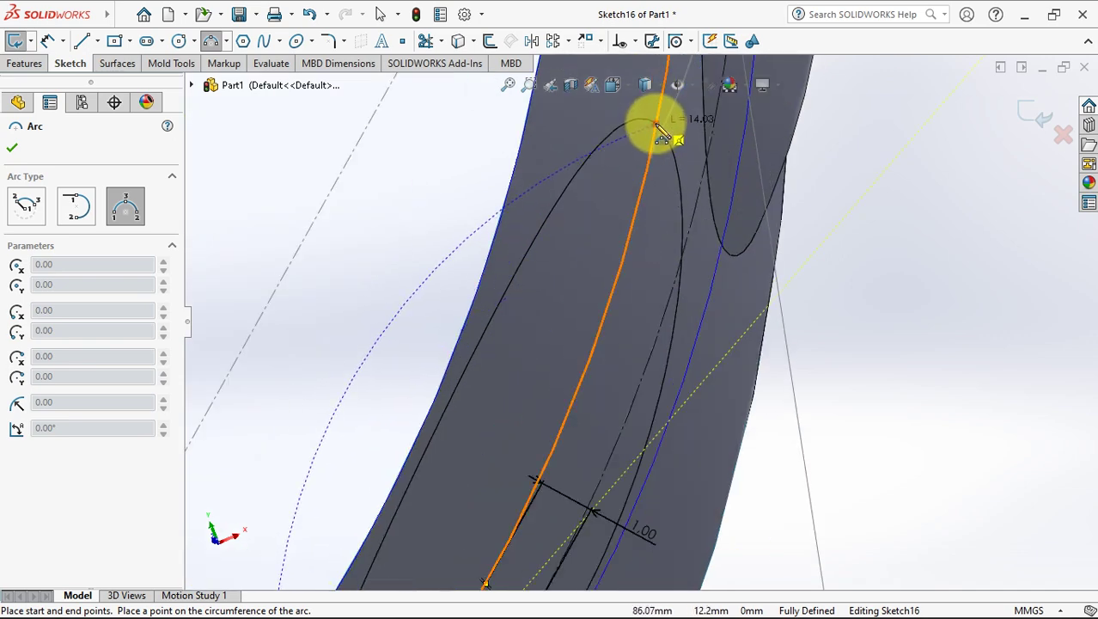
pyautogui.click(662, 129)
pyautogui.scroll(2, 631, 352)
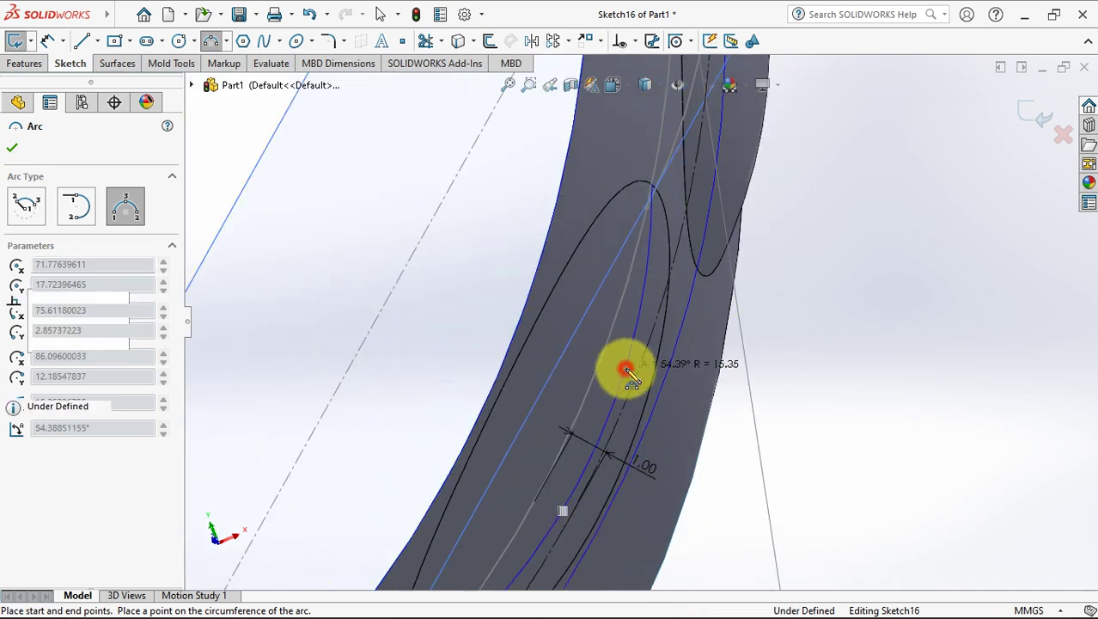
pyautogui.click(626, 368)
pyautogui.rightClick(628, 371)
pyautogui.click(652, 379)
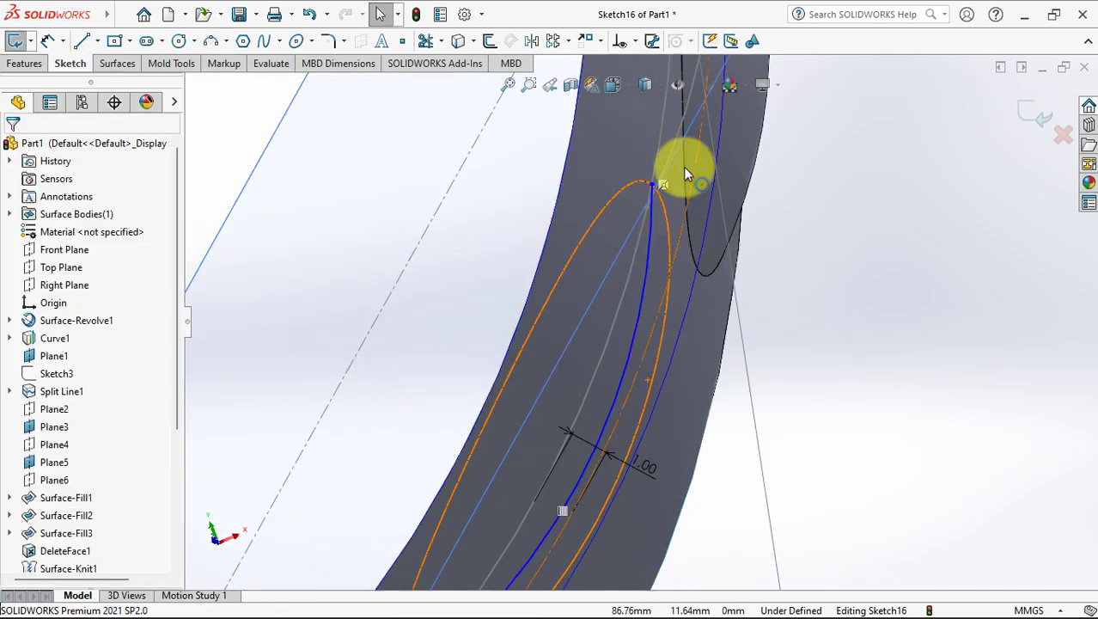
# Add a pierce relation between the new arc's upper endpoint and the elliptical split edge
pyautogui.scroll(-3, 650, 210)
pyautogui.click(650, 173)
pyautogui.keyDown('ctrl'); pyautogui.click(637, 170); pyautogui.keyUp('ctrl')
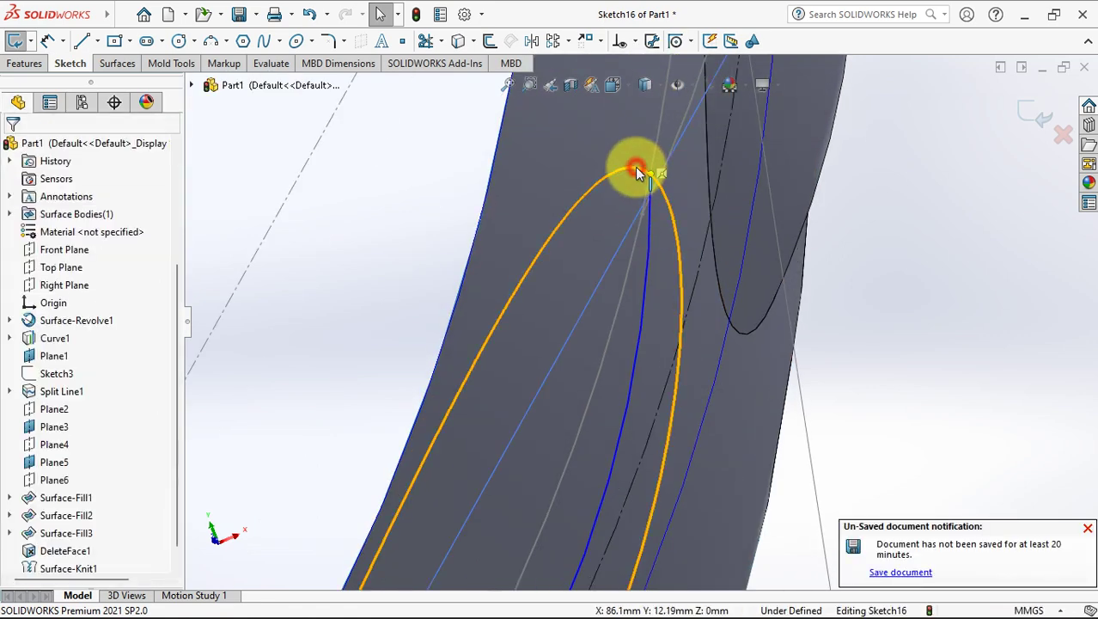
pyautogui.click(686, 97)
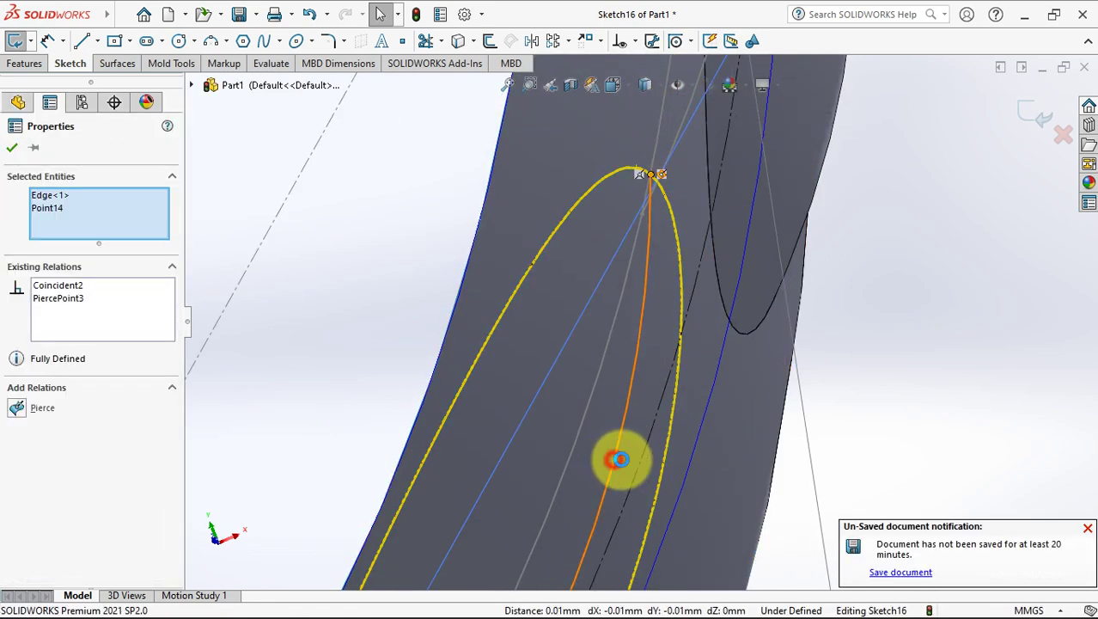
# Make the new arc tangent to the construction offset arc and exit the sketch
pyautogui.click(621, 460)
pyautogui.keyDown('ctrl'); pyautogui.click(642, 457); pyautogui.keyUp('ctrl')
pyautogui.click(704, 388)
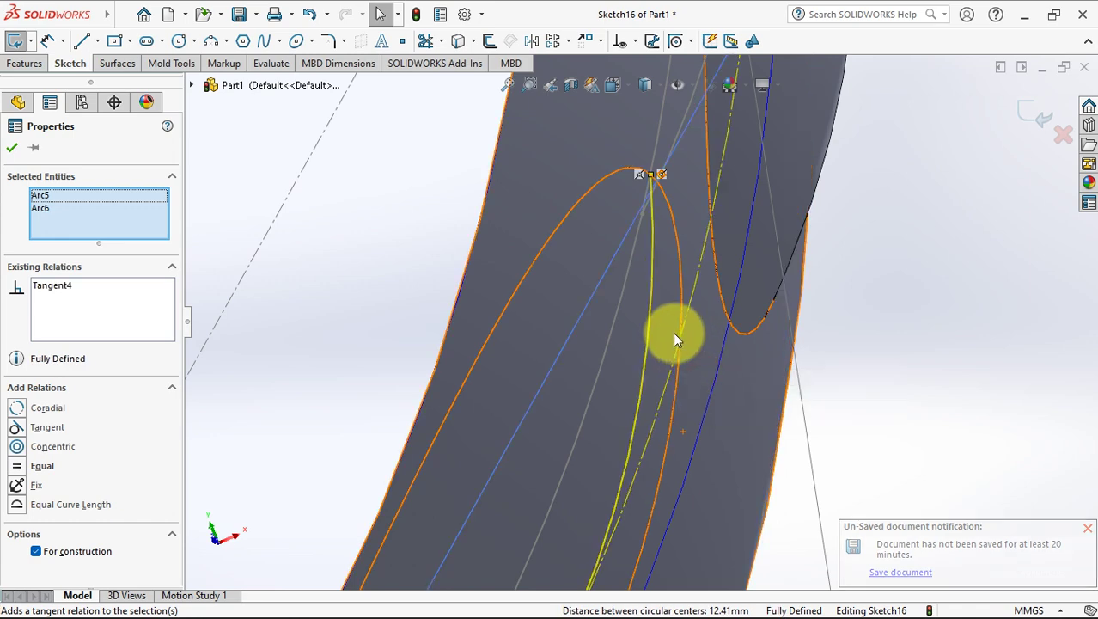
pyautogui.scroll(3, 678, 361)
pyautogui.click(760, 397)
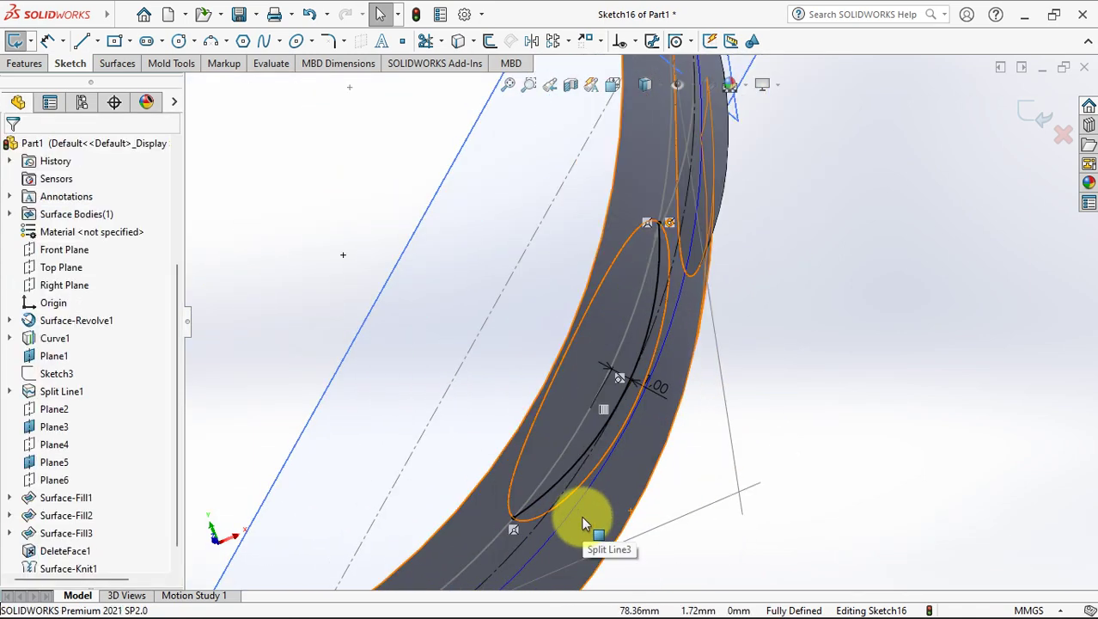
pyautogui.moveTo(585, 462); pyautogui.dragTo(769, 430, button='middle')
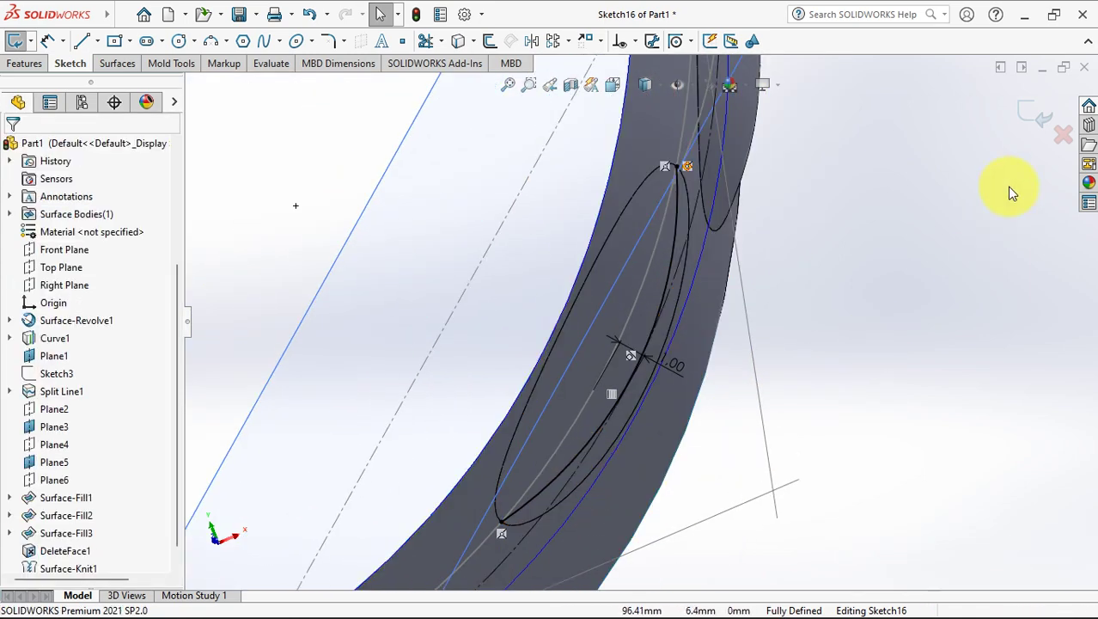
pyautogui.click(1034, 120)
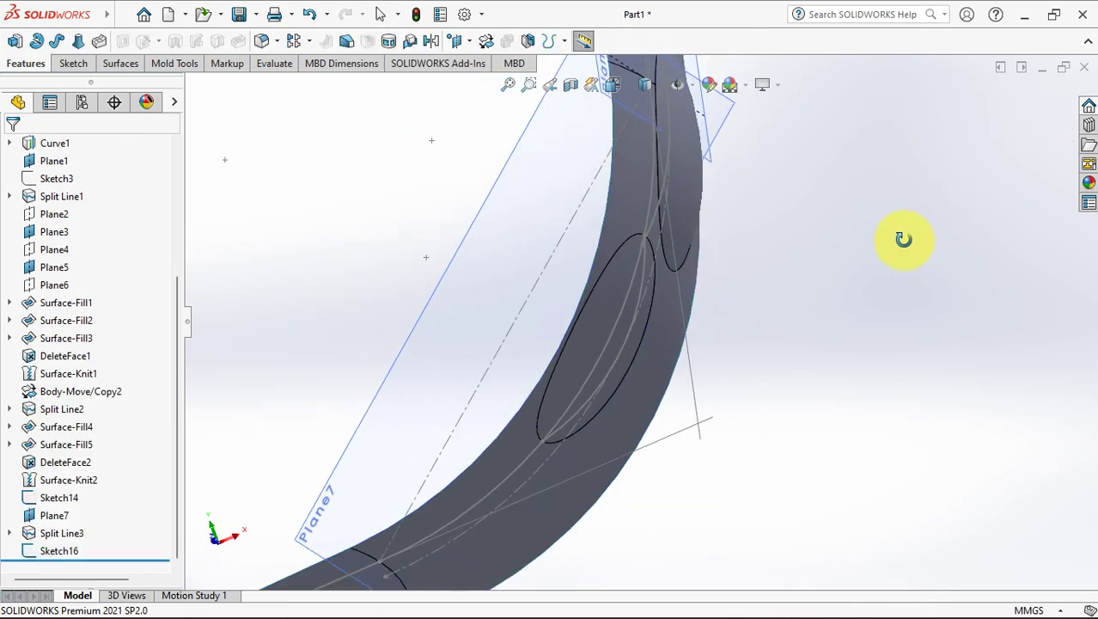
# Edit the arc sketch to add a construction line about 5 mm long from the arc's midpoint toward its center, and exit the sketch
pyautogui.click(60, 551)
pyautogui.click(74, 507)
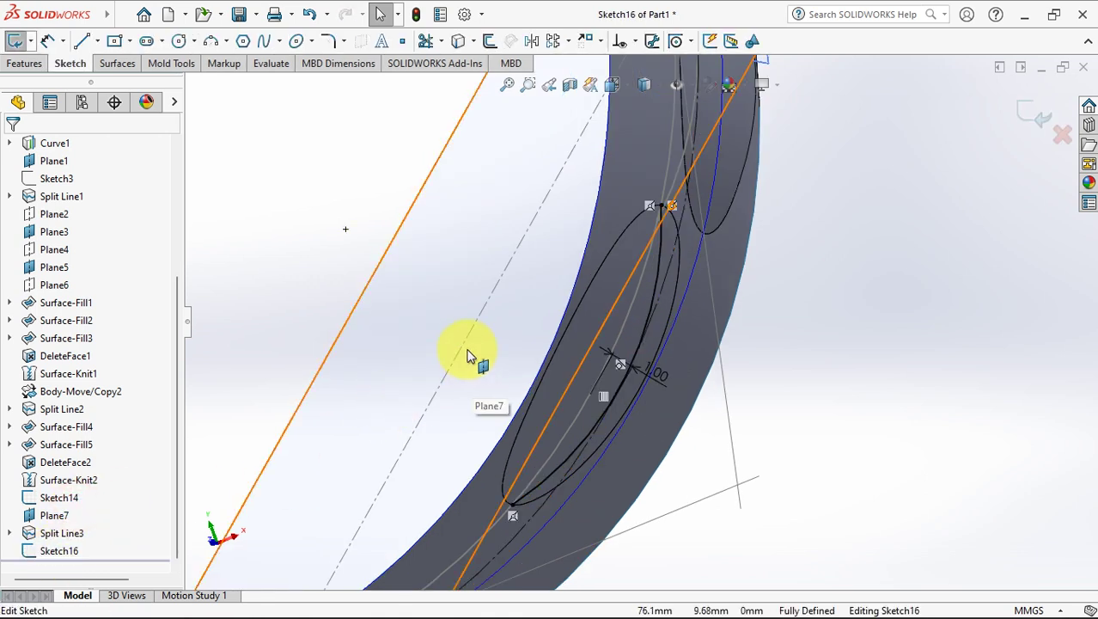
pyautogui.click(94, 41)
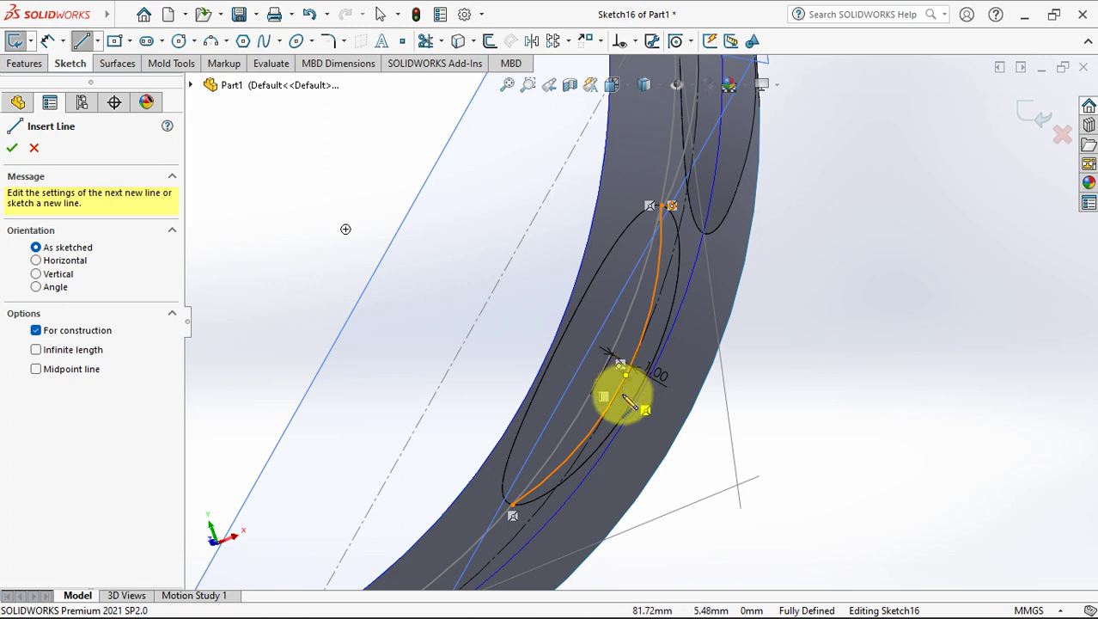
pyautogui.moveTo(627, 377); pyautogui.dragTo(519, 324)
pyautogui.rightClick(520, 324)
pyautogui.click(540, 332)
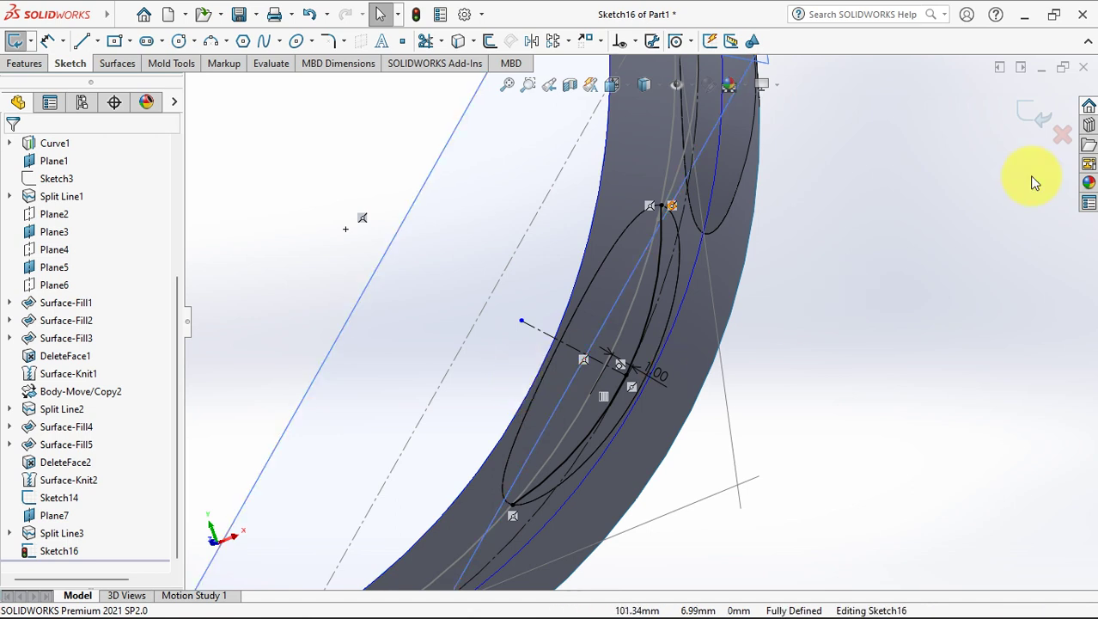
pyautogui.click(1039, 121)
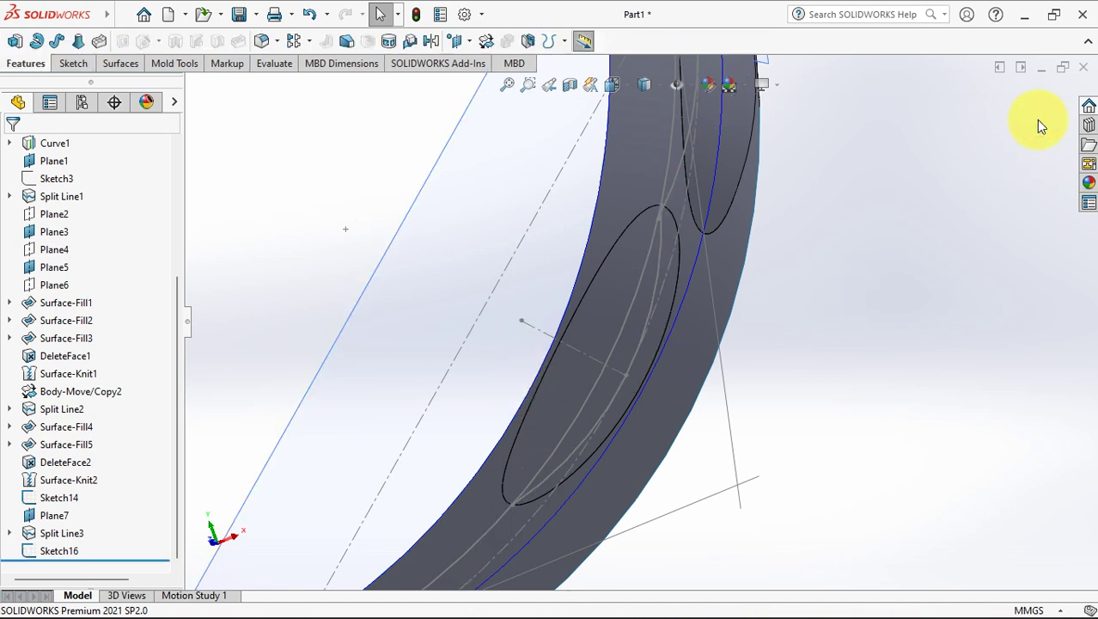
# Create a reference plane coincident with the short construction line and perpendicular to the Front Plane
pyautogui.click(457, 40)
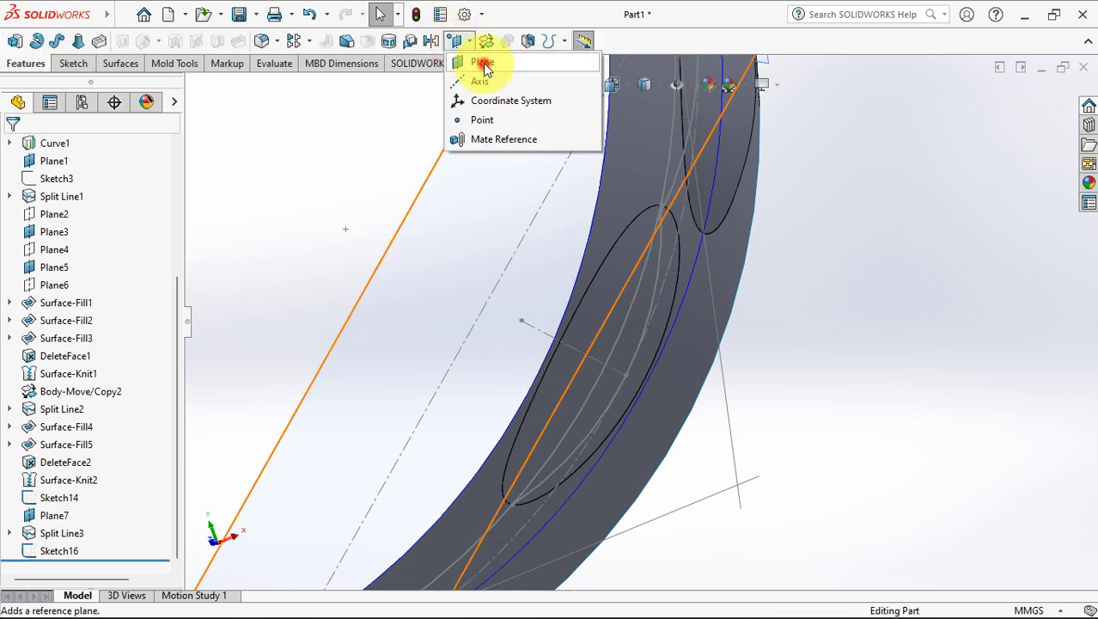
pyautogui.click(482, 63)
pyautogui.click(541, 333)
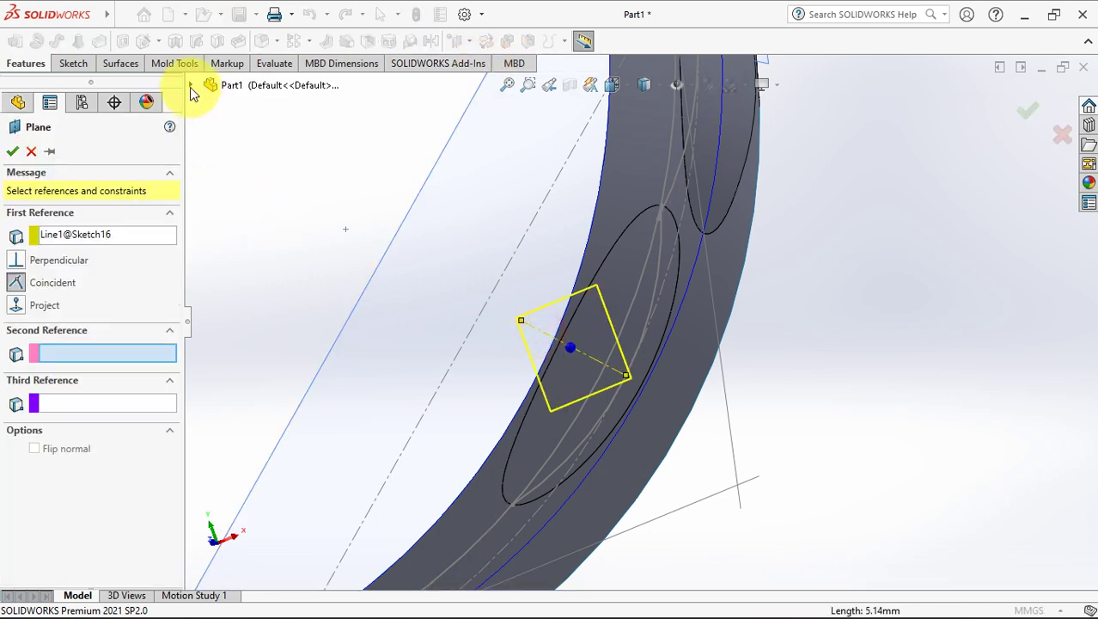
pyautogui.click(191, 85)
pyautogui.click(276, 192)
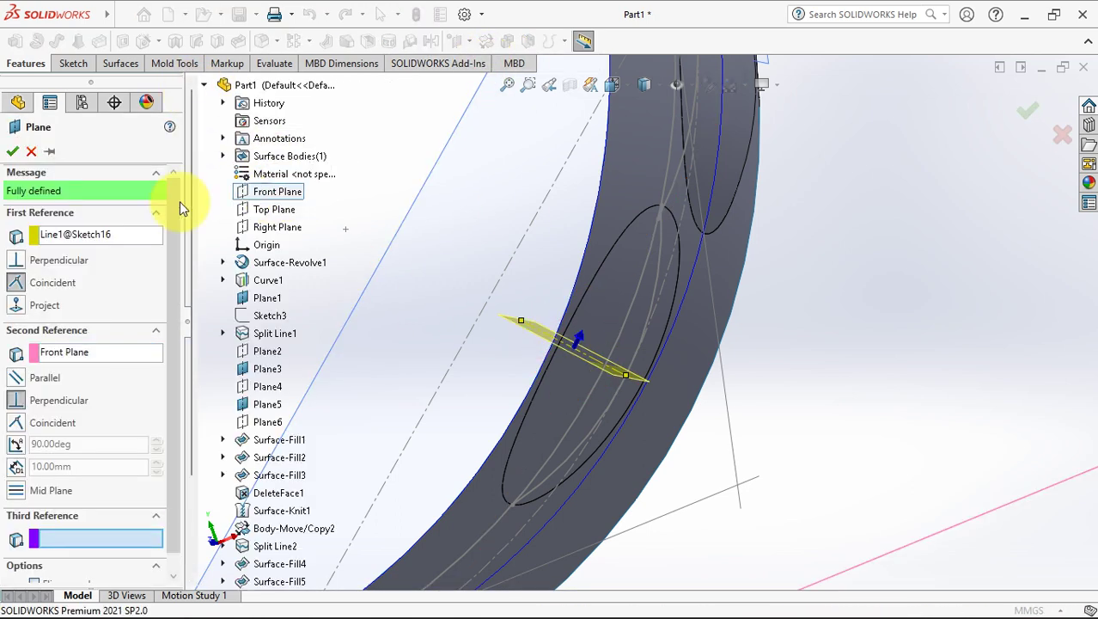
pyautogui.click(12, 152)
# Open a sketch on the new plane and draw a three-point arc across the ellipse, passing through the lengthwise arc's midpoint
pyautogui.moveTo(289, 287); pyautogui.dragTo(418, 476, button='middle')
pyautogui.click(420, 486)
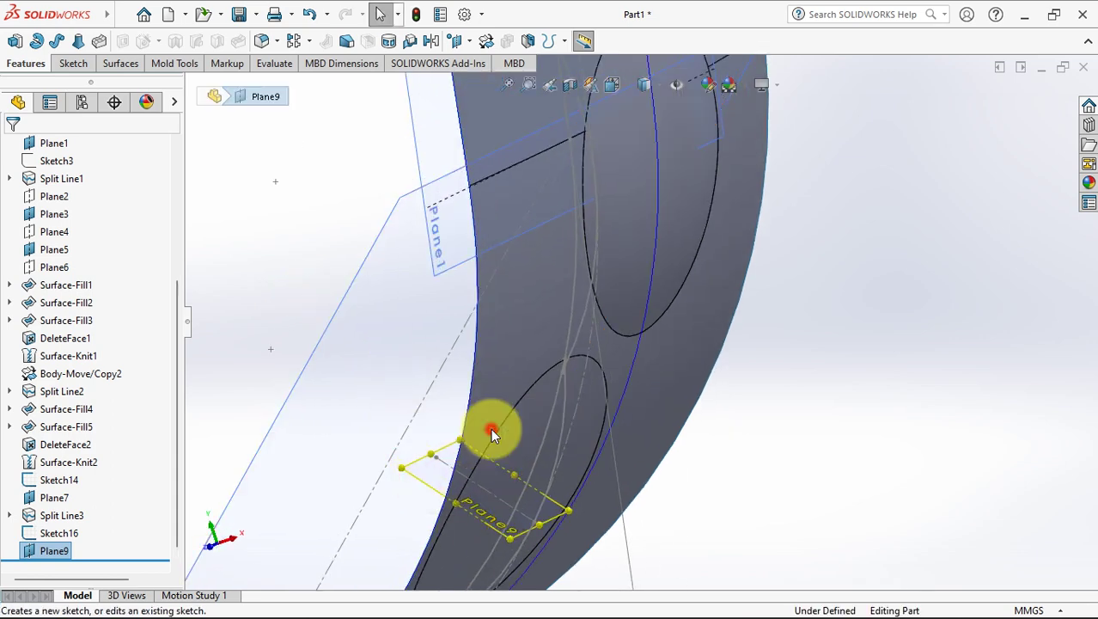
pyautogui.click(491, 428)
pyautogui.click(210, 41)
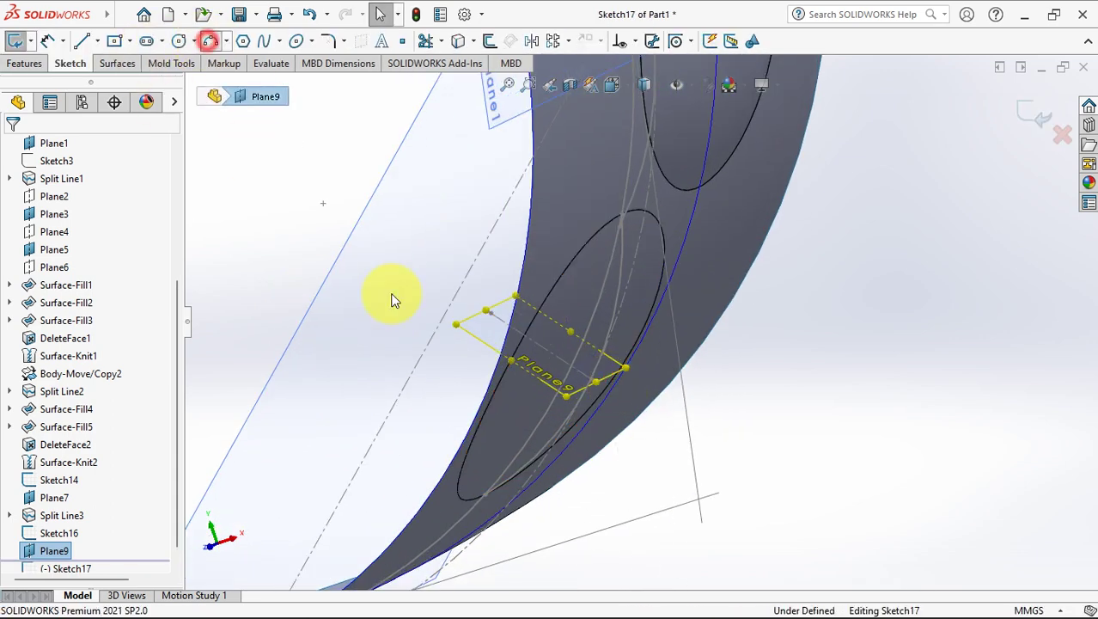
pyautogui.click(505, 373)
pyautogui.click(640, 335)
pyautogui.scroll(-2, 598, 371)
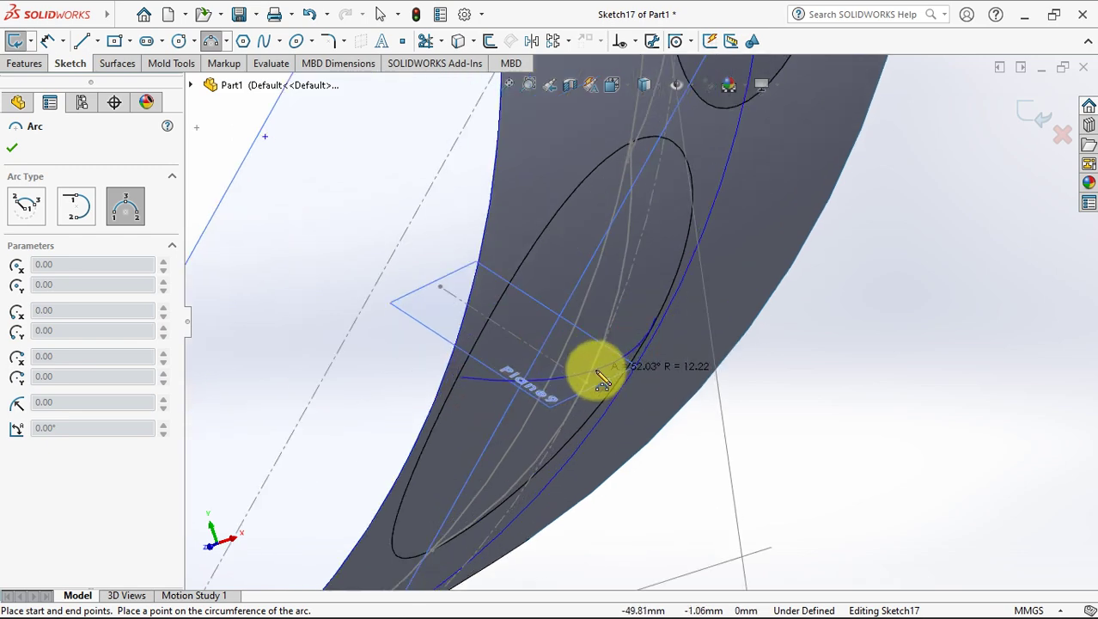
pyautogui.click(589, 384)
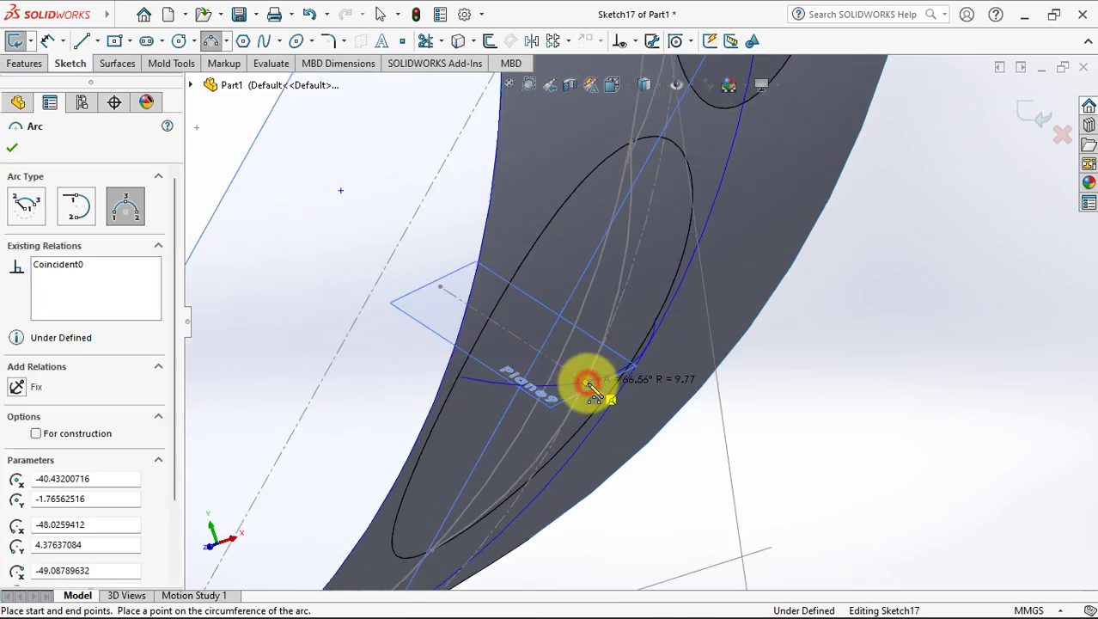
pyautogui.press('Escape')
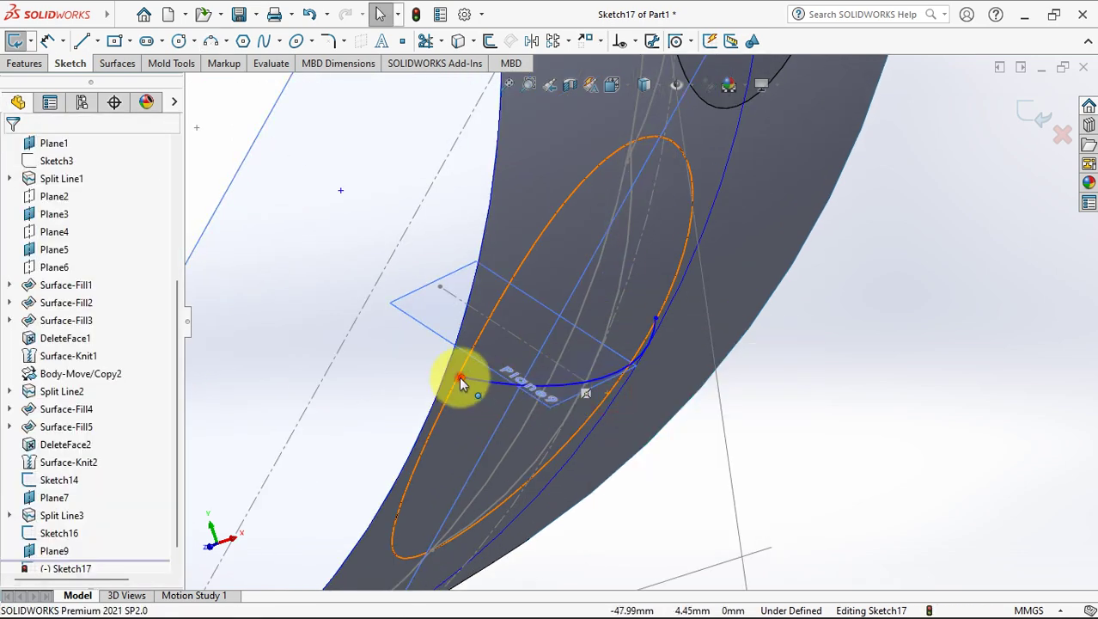
# Add pierce relations between both ends of the crosswise arc and the elliptical split edge, and exit the sketch
pyautogui.click(460, 377)
pyautogui.keyDown('ctrl'); pyautogui.click(451, 389); pyautogui.keyUp('ctrl')
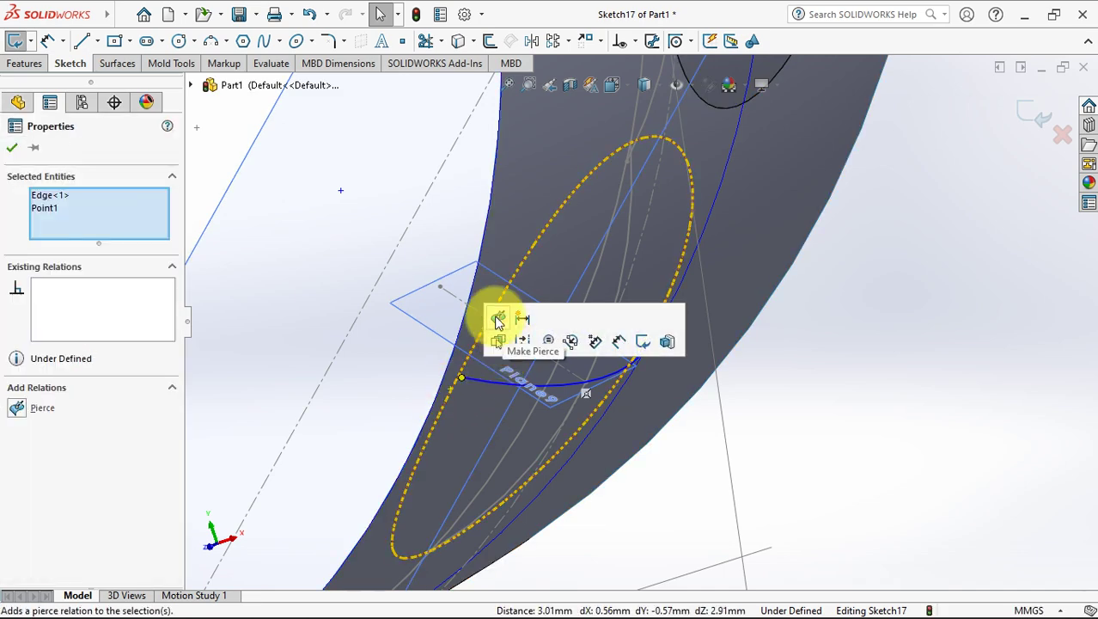
pyautogui.click(498, 317)
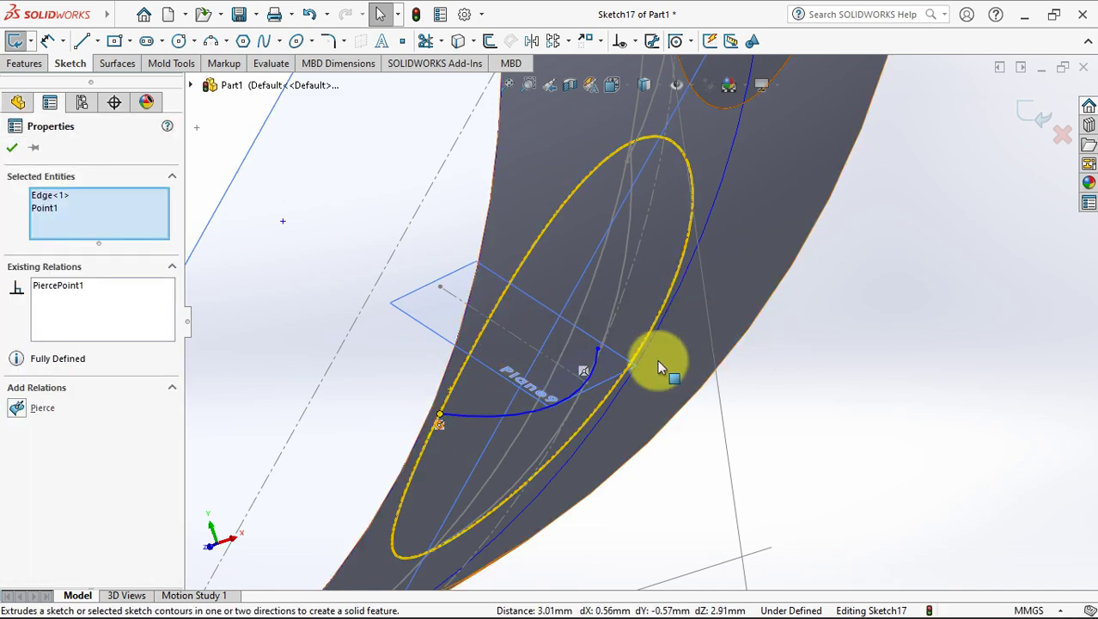
pyautogui.click(598, 348)
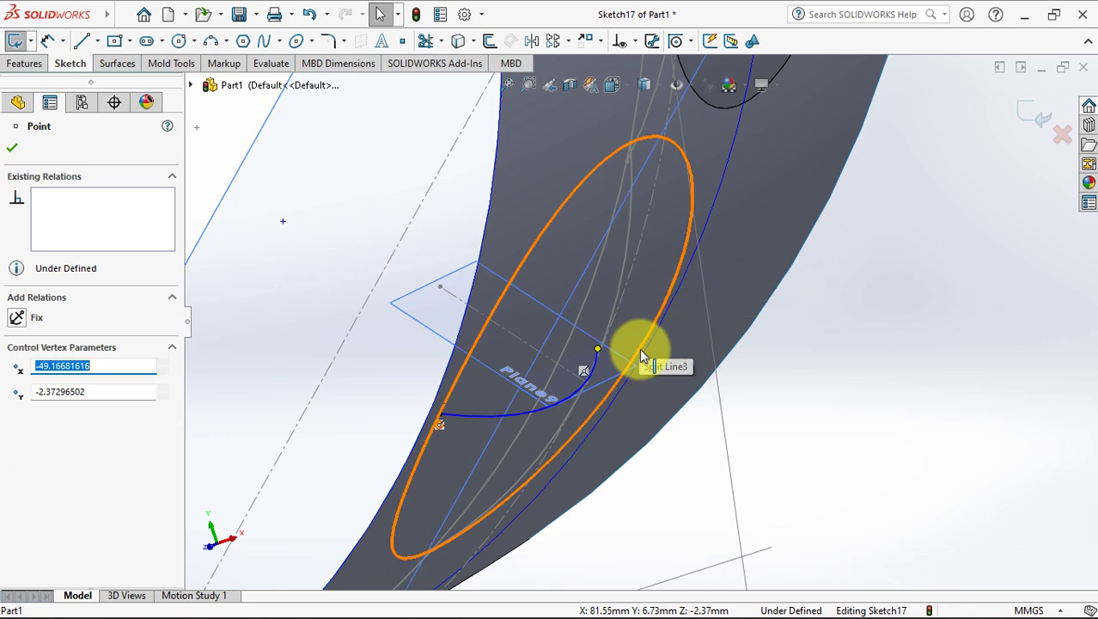
pyautogui.keyDown('ctrl'); pyautogui.click(639, 350); pyautogui.keyUp('ctrl')
pyautogui.click(689, 277)
pyautogui.click(862, 411)
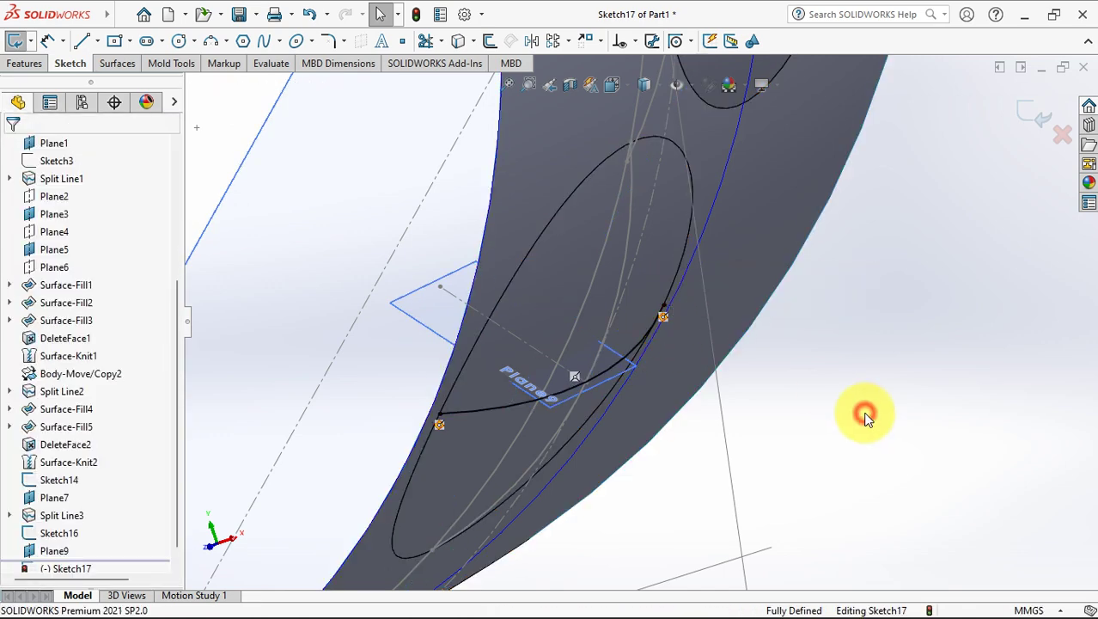
pyautogui.click(1031, 118)
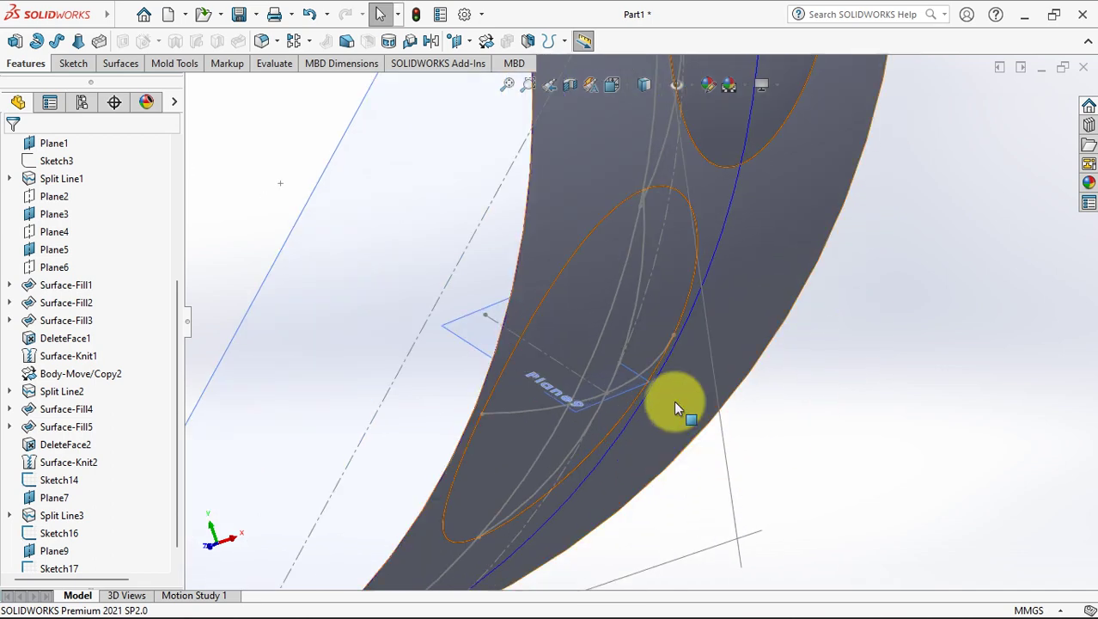
# Hide Sketch1, which holds the wall's profile curve running through the ellipse
pyautogui.rightClick(656, 166)
pyautogui.press('Escape')
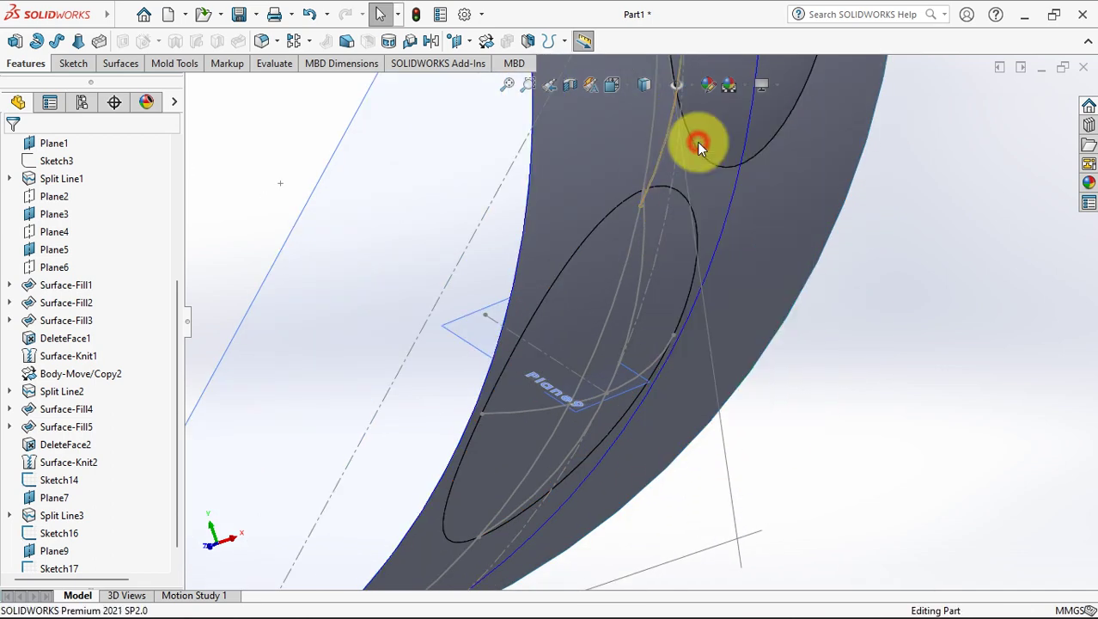
pyautogui.rightClick(645, 163)
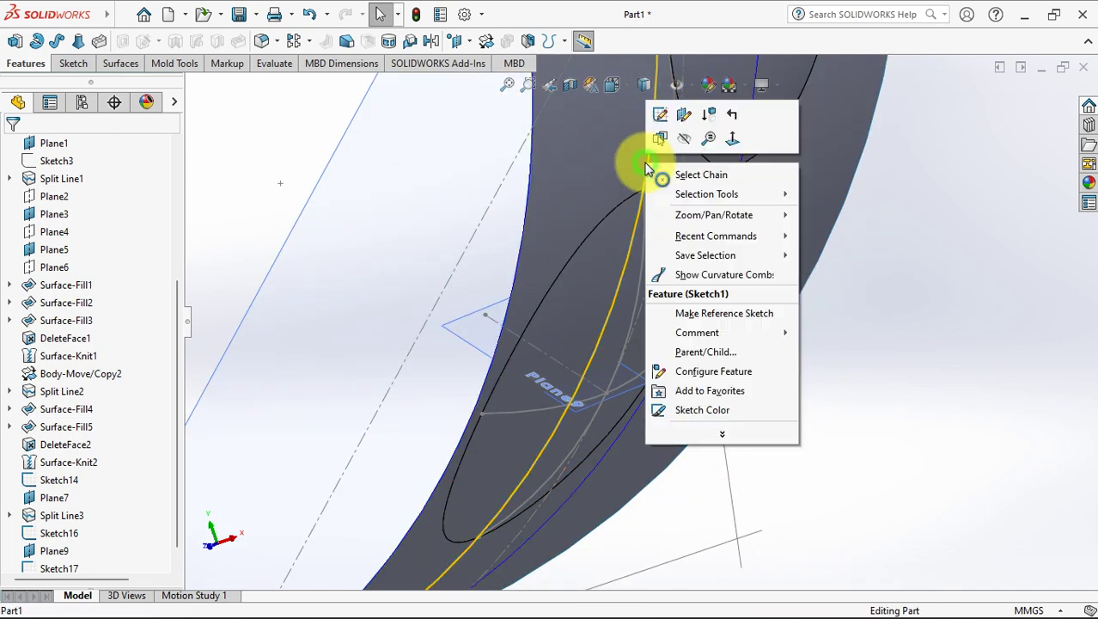
pyautogui.click(662, 138)
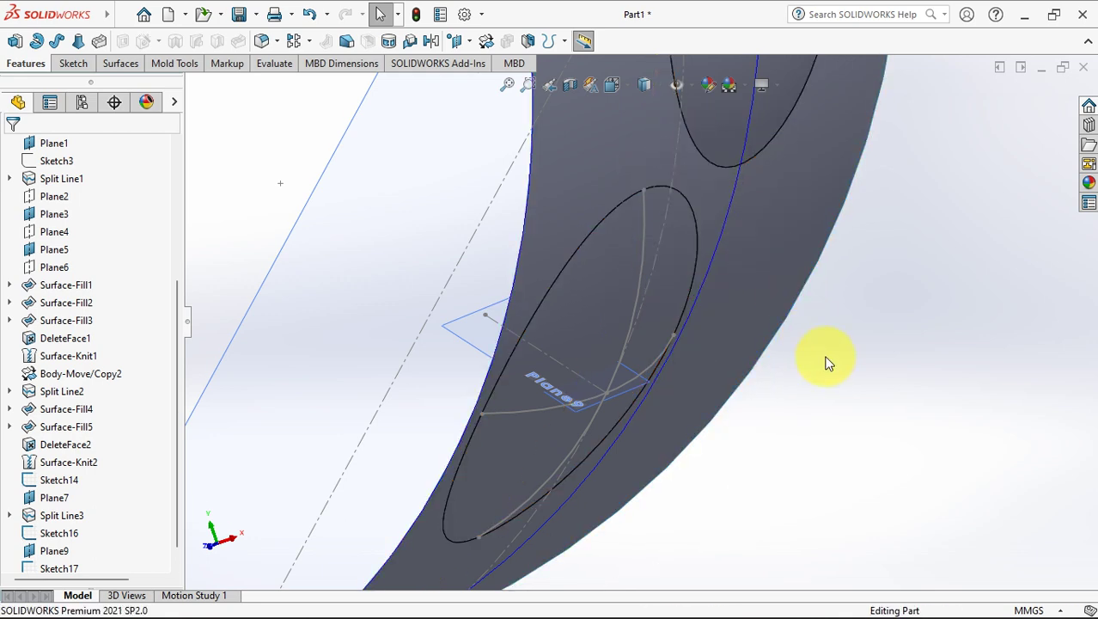
# Create a filled surface bounded by the elliptical split edge with Contact curvature, using the lengthwise and crosswise arc sketches as constraint curves
pyautogui.click(125, 68)
pyautogui.click(120, 45)
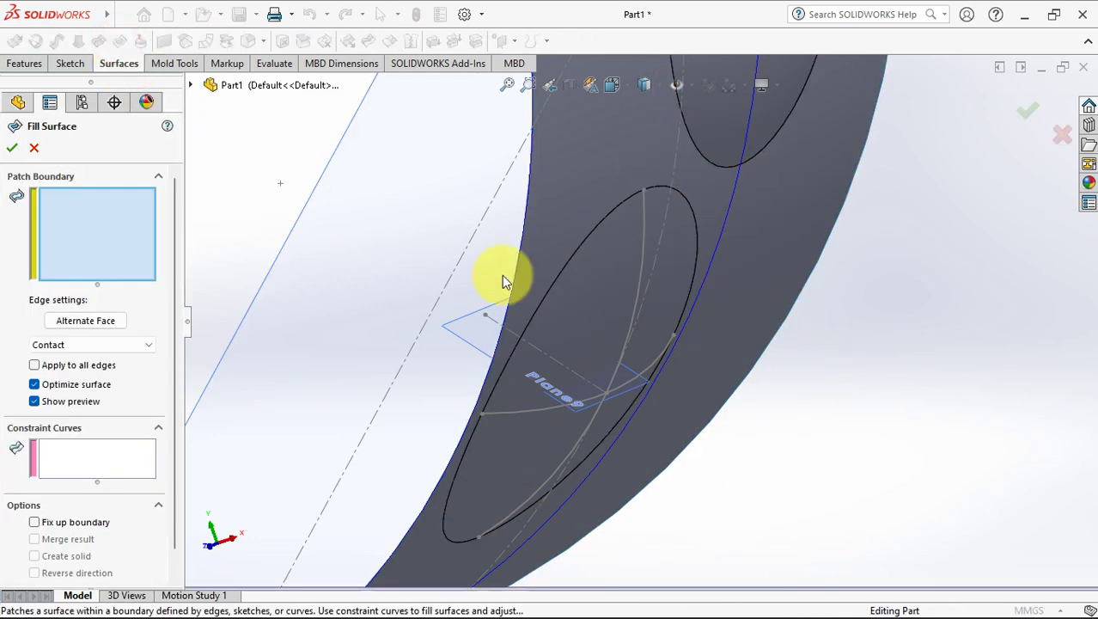
pyautogui.click(561, 275)
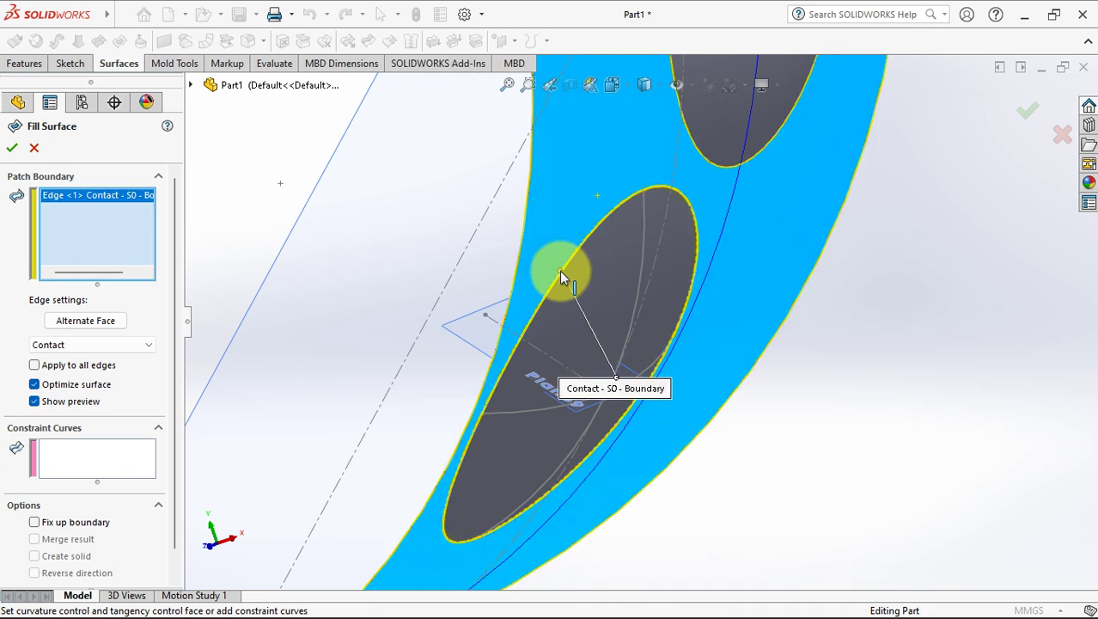
pyautogui.click(93, 457)
pyautogui.click(518, 414)
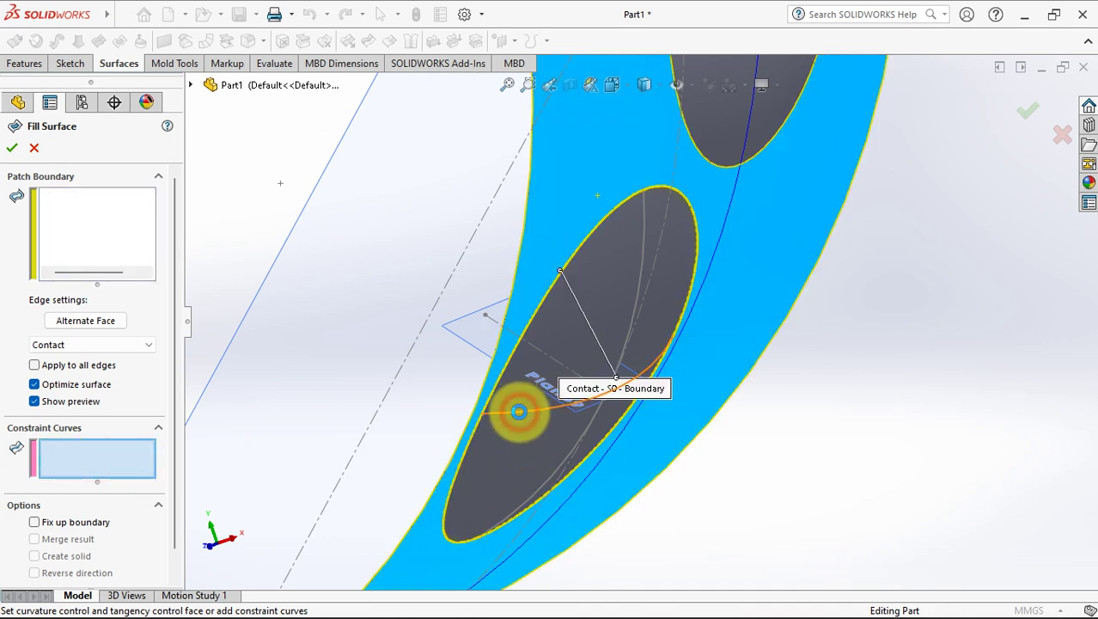
pyautogui.click(640, 273)
pyautogui.rightClick(640, 273)
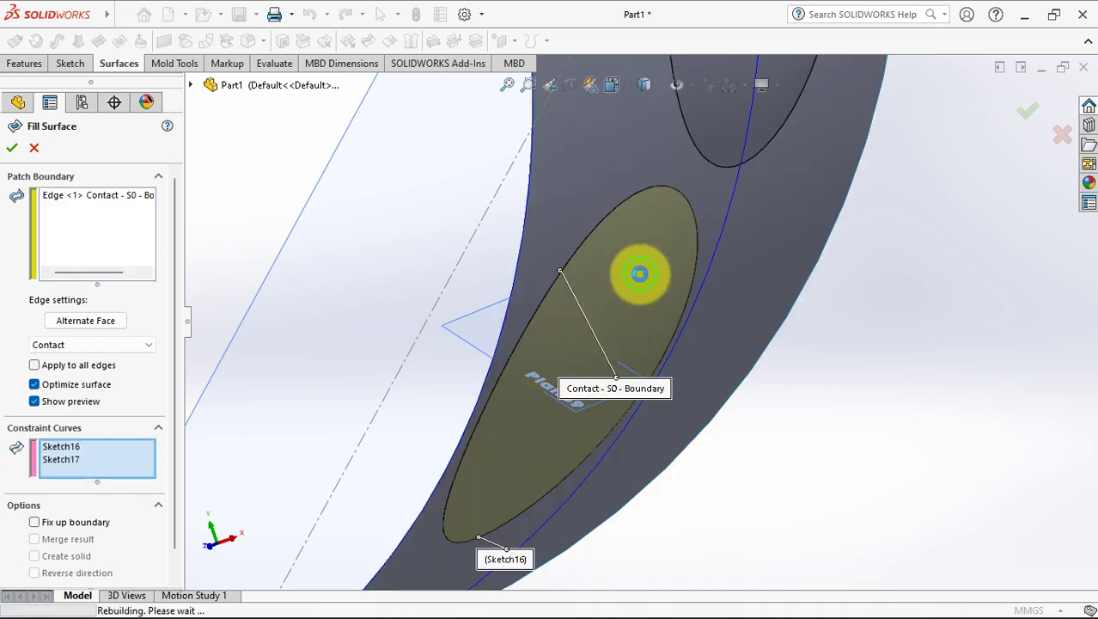
pyautogui.moveTo(844, 381); pyautogui.dragTo(767, 381, button='middle')
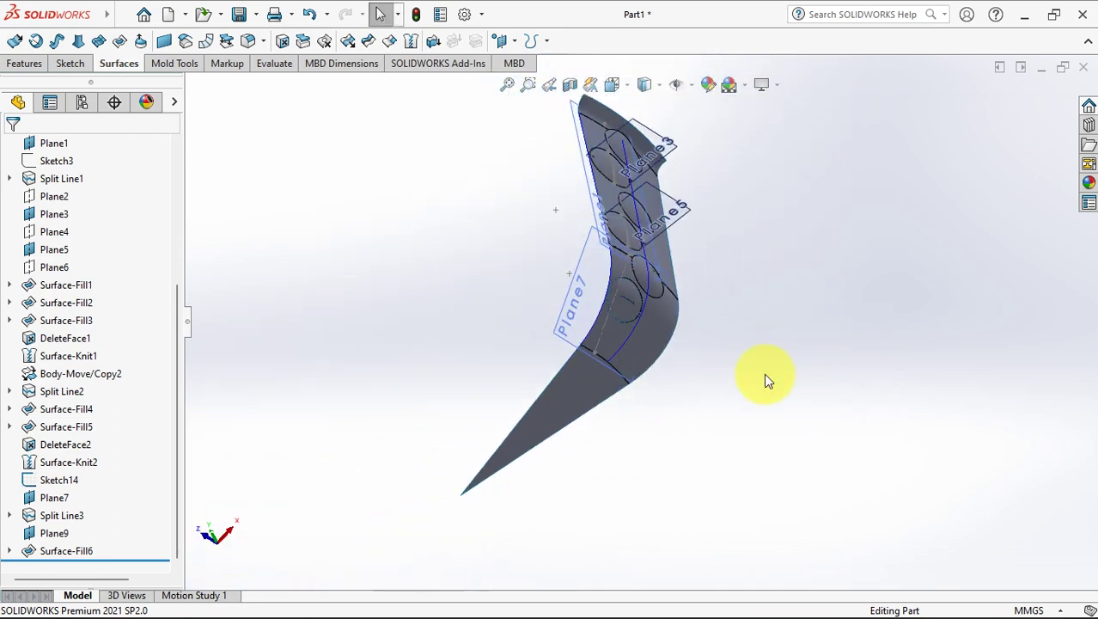
# Open a sketch on the flat triangular base face and offset the dashed centreline 1 mm, reversed, as construction geometry
pyautogui.click(563, 409)
pyautogui.click(640, 356)
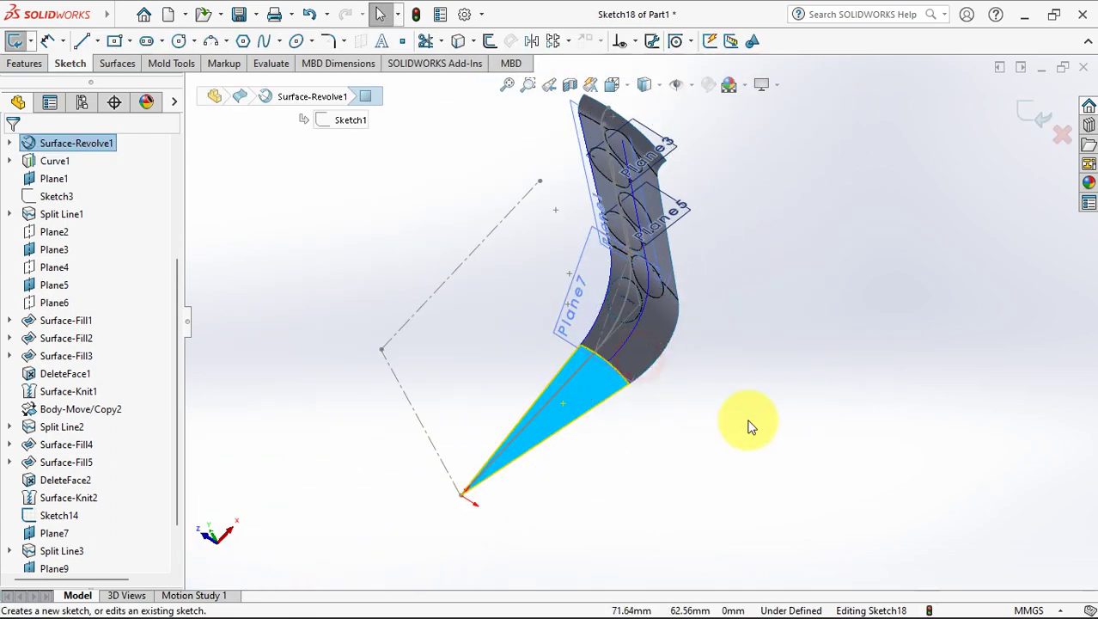
pyautogui.hotkey('ctrl', '8')
pyautogui.hotkey('ctrl', '8')
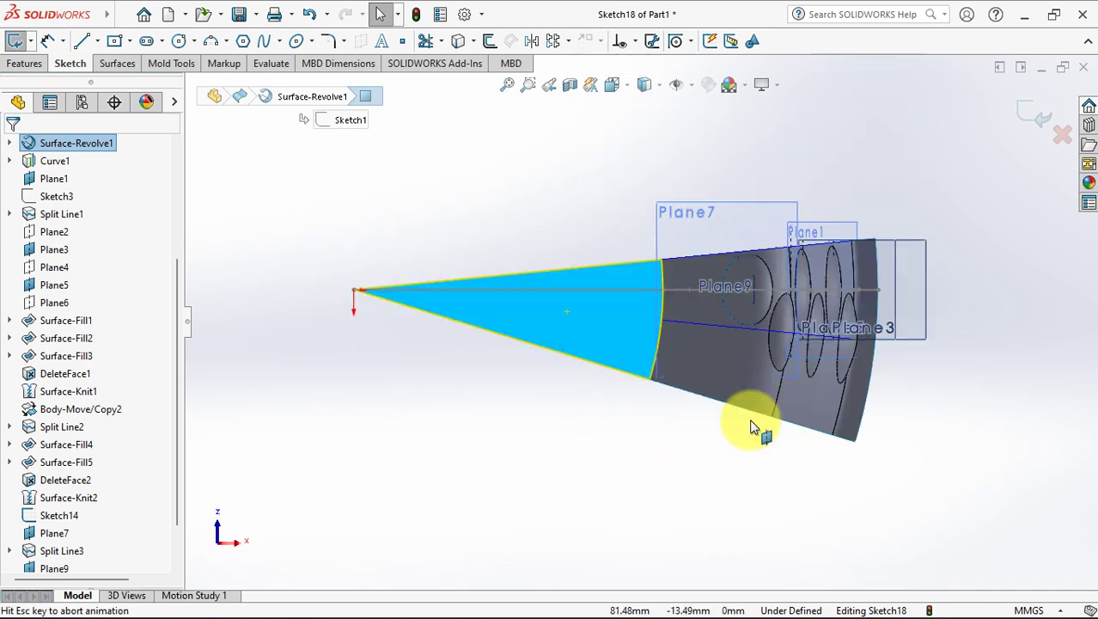
pyautogui.click(724, 485)
pyautogui.scroll(-5, 710, 334)
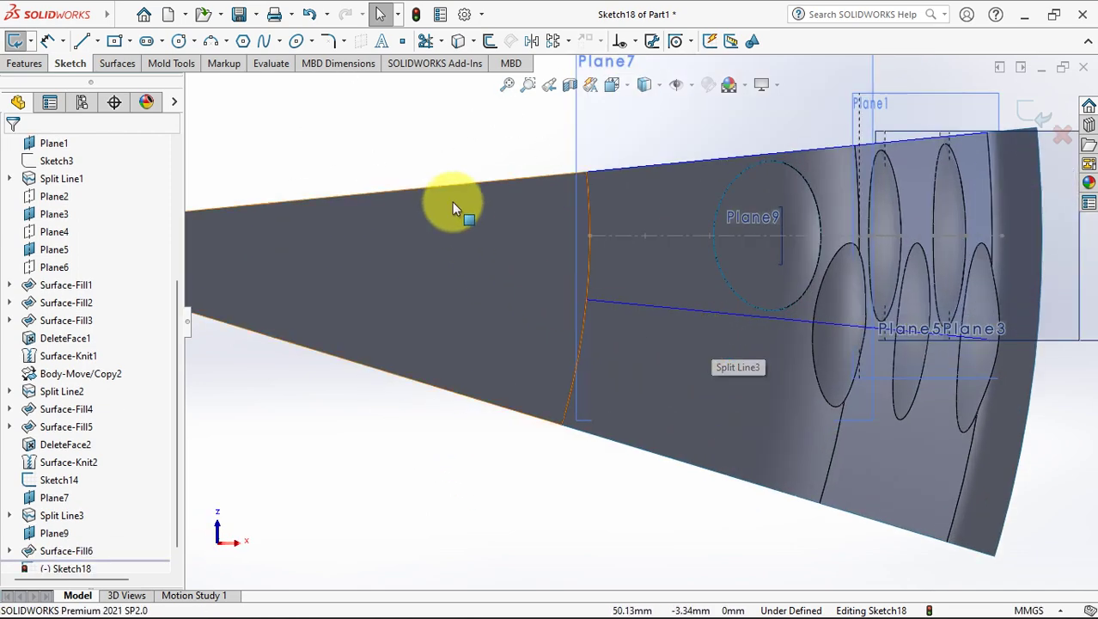
pyautogui.click(489, 41)
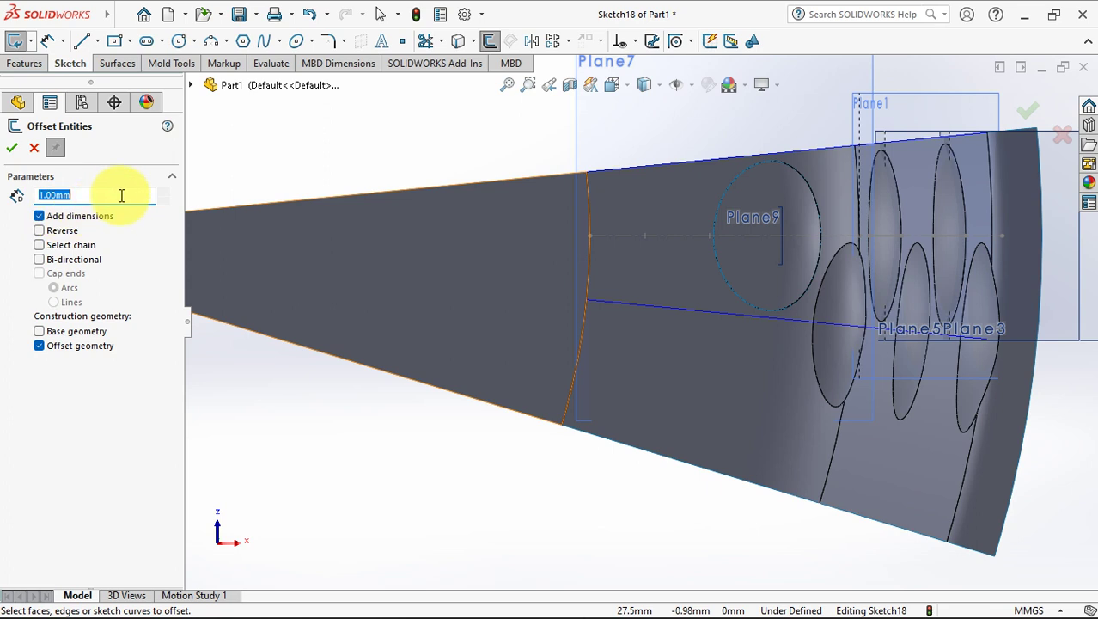
pyautogui.click(679, 234)
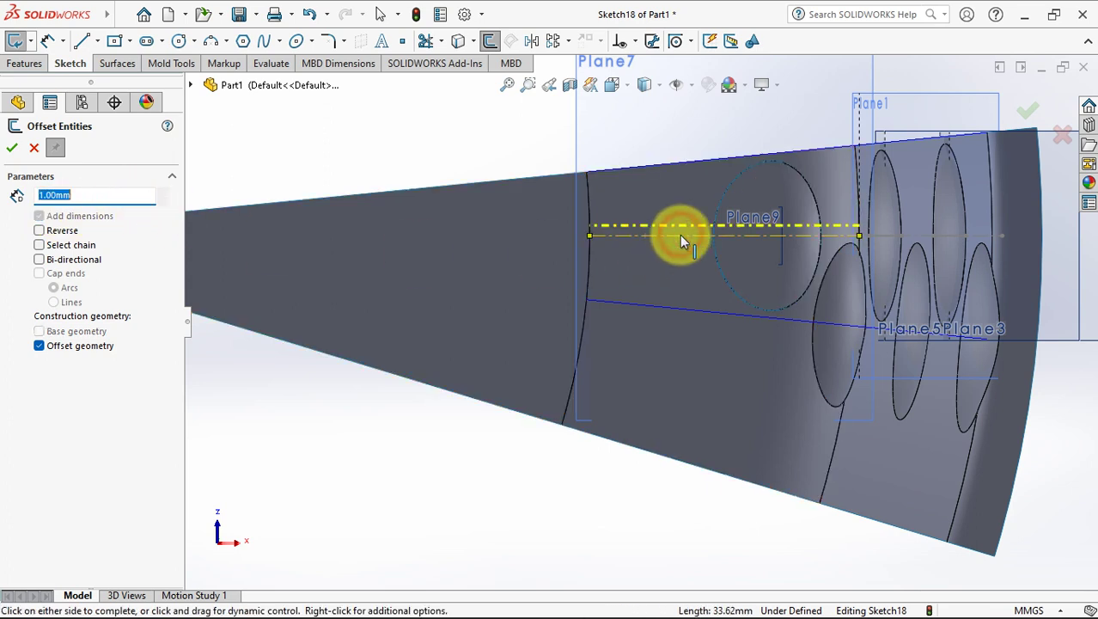
pyautogui.click(10, 149)
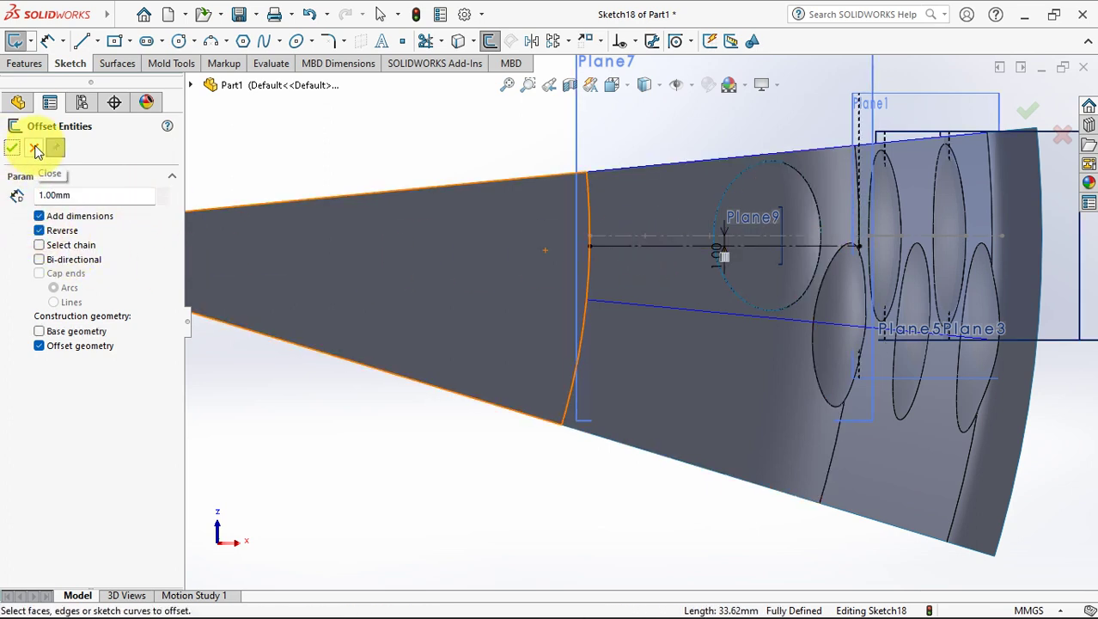
pyautogui.click(35, 149)
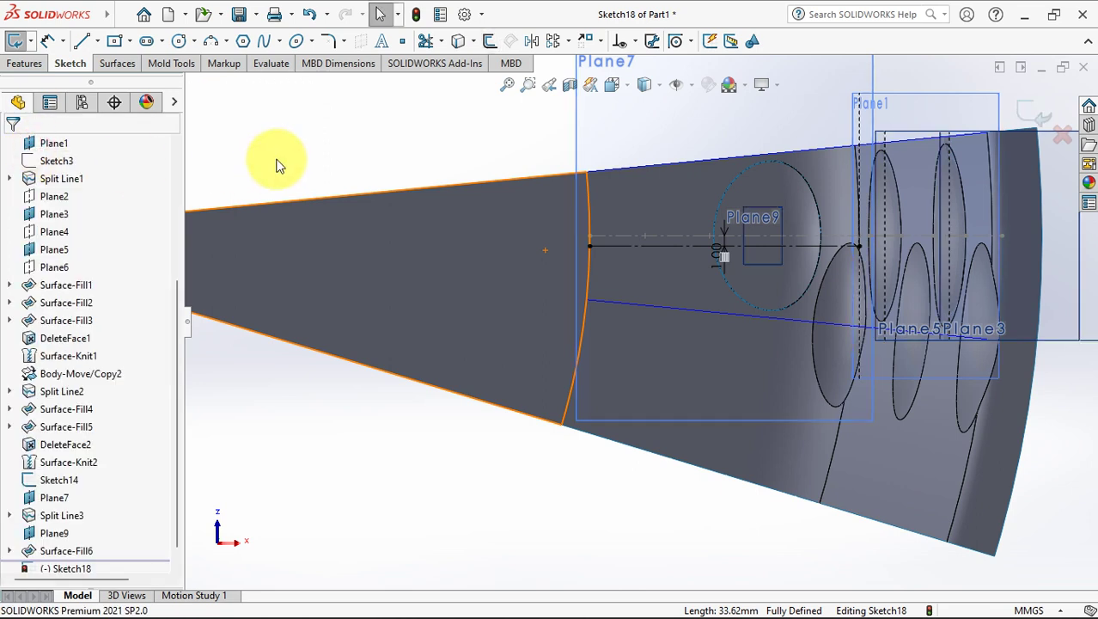
# Sketch an ellipse centred on the lower line of Curve1 beside the filled dimple, with radii of about 5.9 and 4.4 mm
pyautogui.click(311, 42)
pyautogui.click(365, 76)
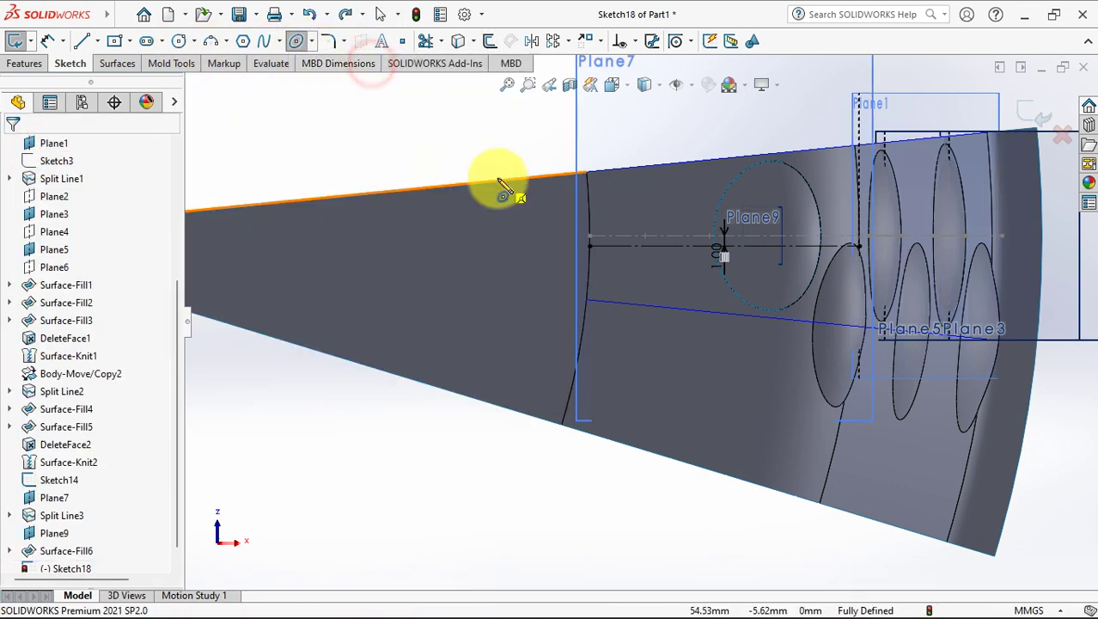
pyautogui.click(657, 307)
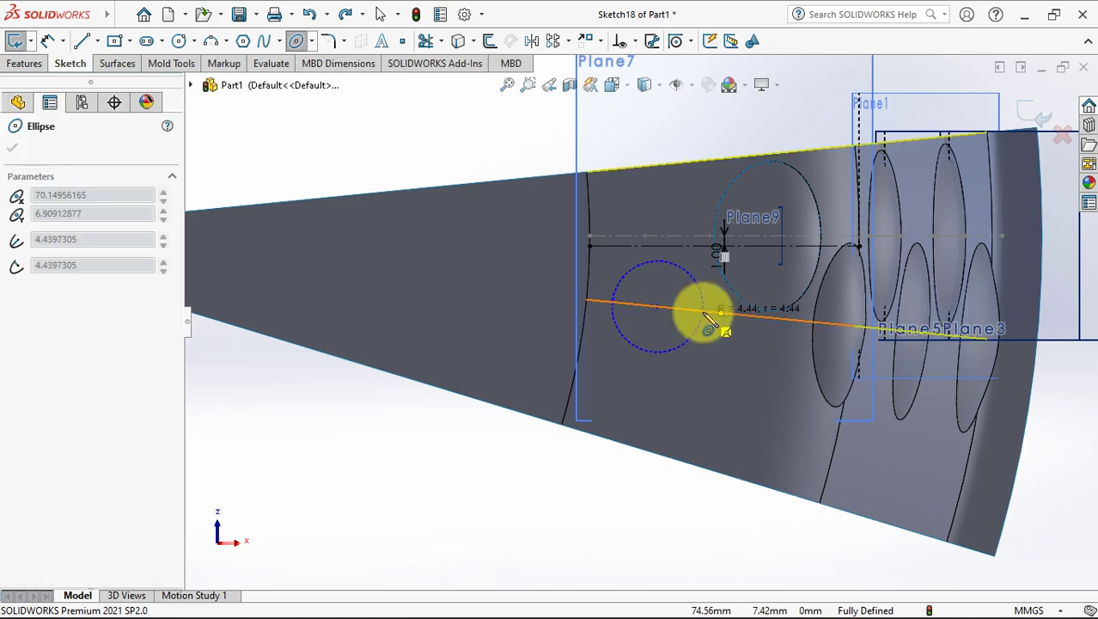
pyautogui.click(708, 318)
pyautogui.click(667, 245)
pyautogui.rightClick(669, 246)
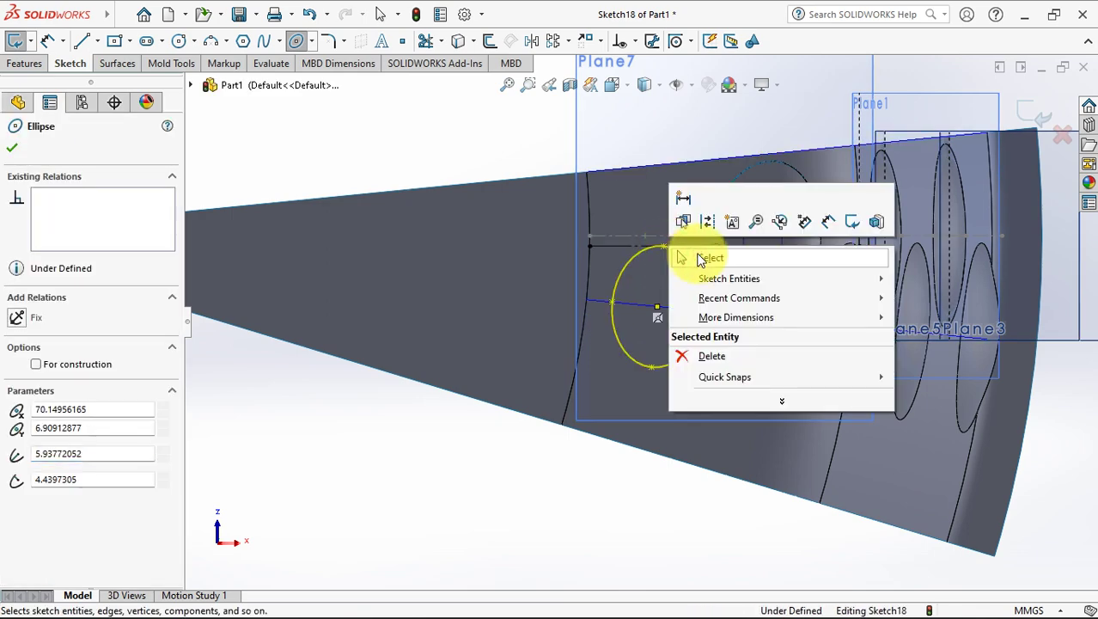
pyautogui.click(700, 258)
# Convert Curve1 into sketch lines and make the two segments along the ellipse's centre construction geometry
pyautogui.click(732, 318)
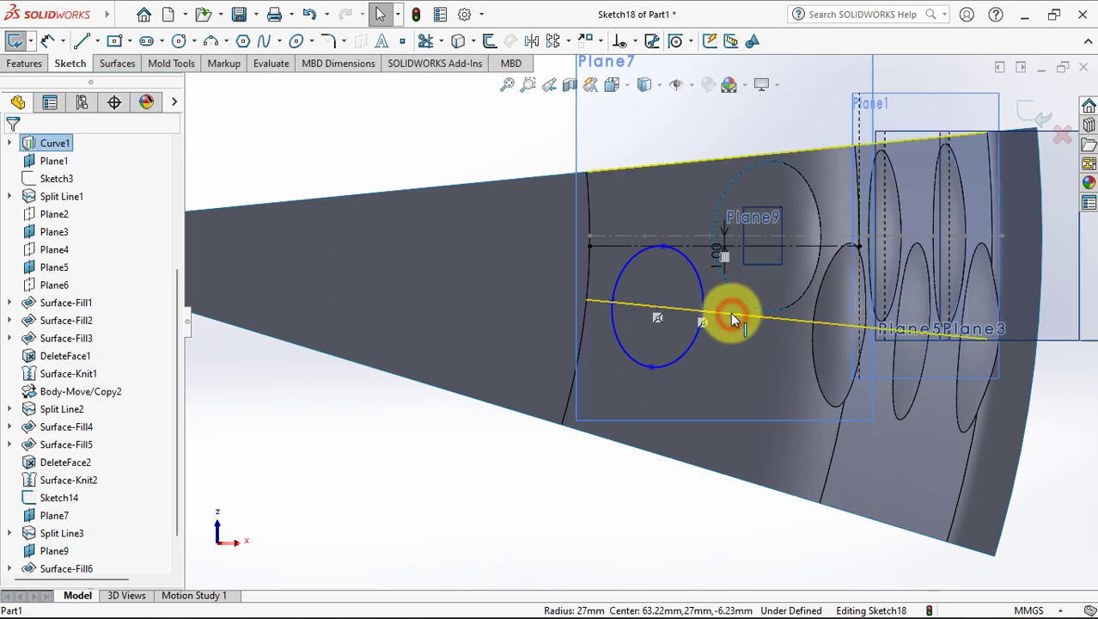
pyautogui.click(742, 310)
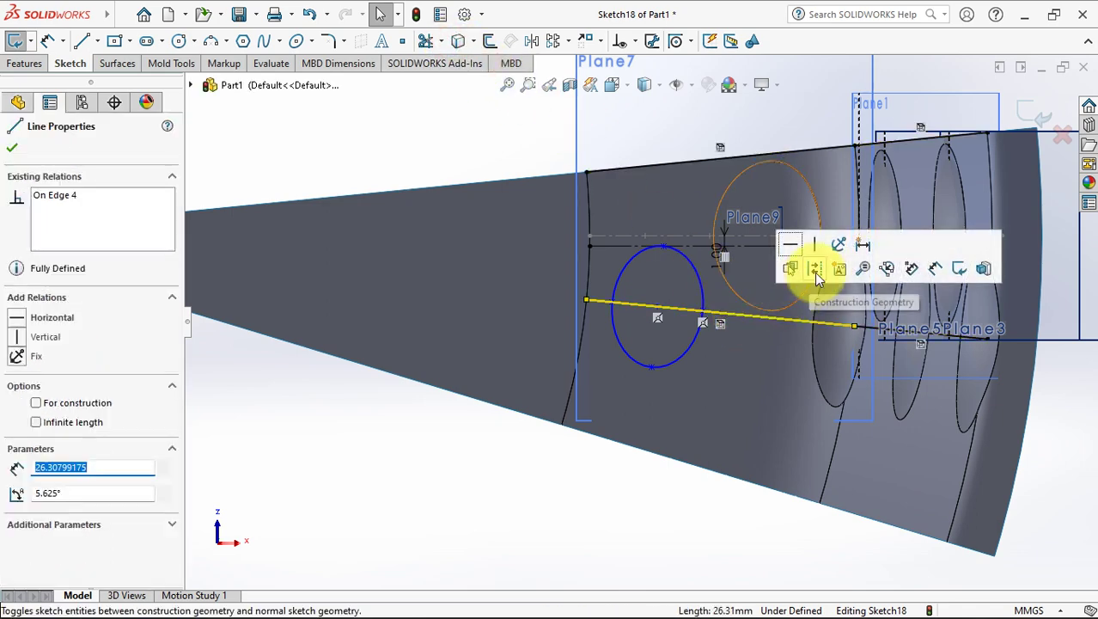
pyautogui.click(815, 272)
pyautogui.click(870, 323)
pyautogui.click(919, 284)
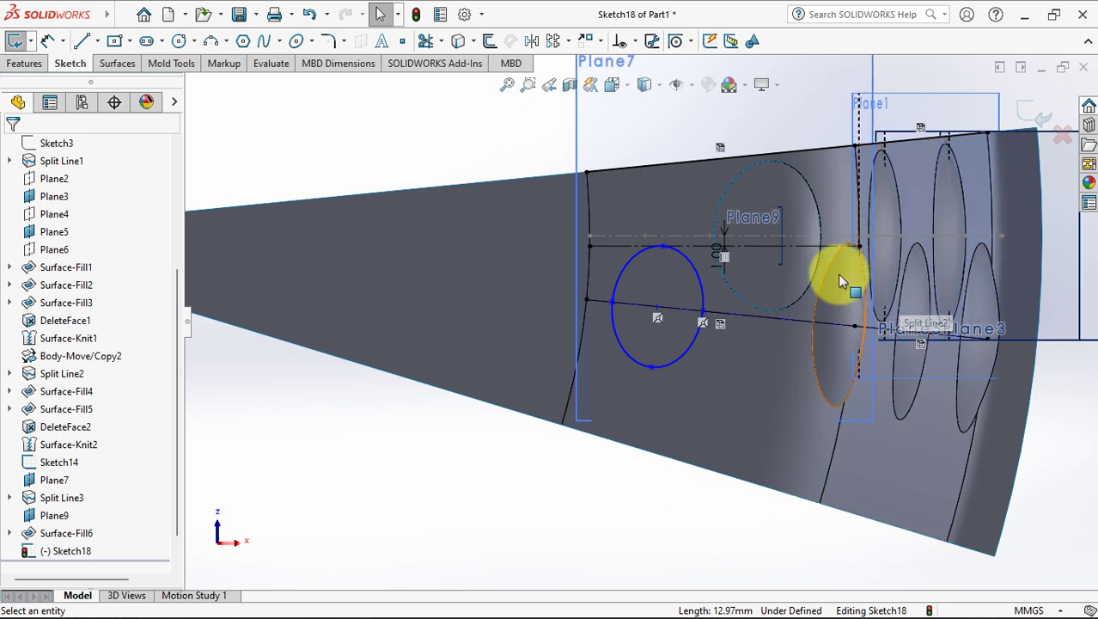
# Offset the filled dimple's elliptical edge 1.5 mm outward as construction geometry and trim its pieces outside the two guide lines' crossings
pyautogui.click(489, 40)
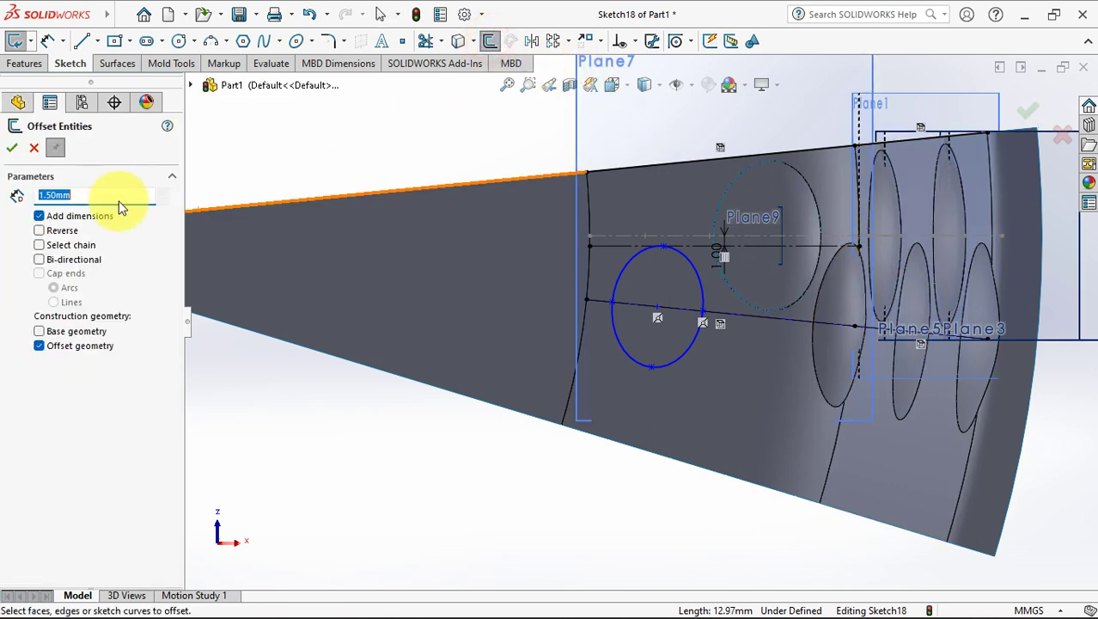
pyautogui.click(748, 306)
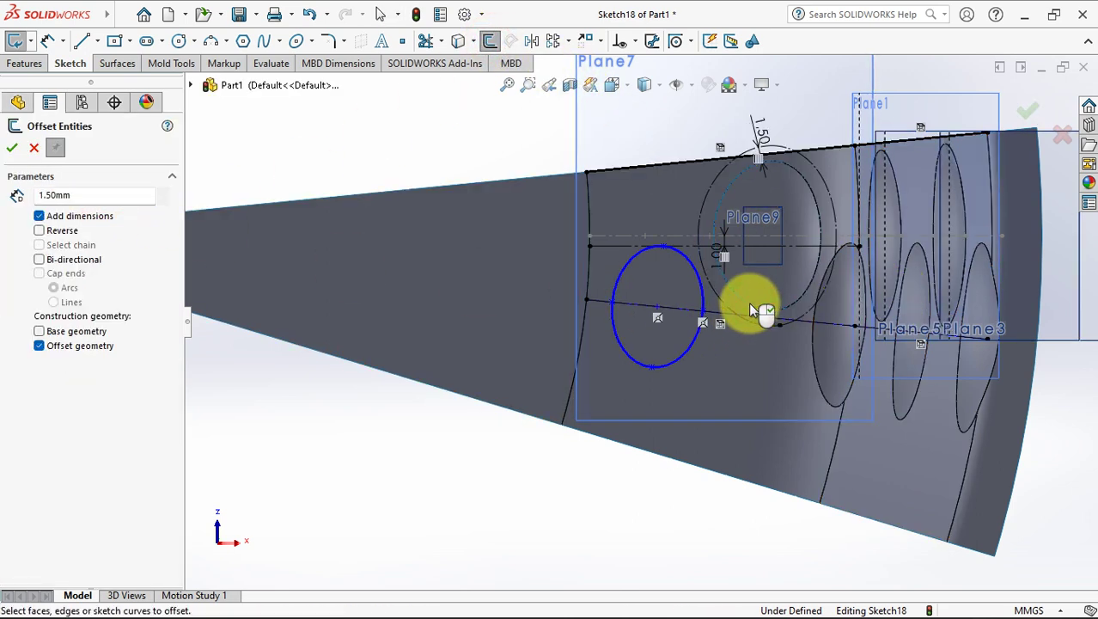
pyautogui.click(12, 147)
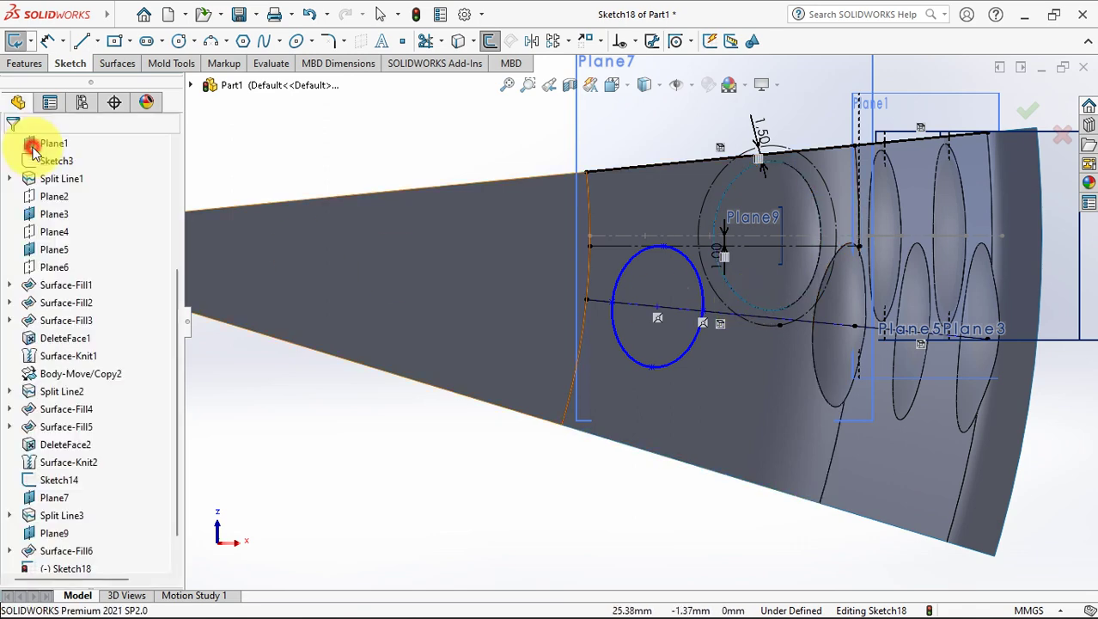
pyautogui.click(424, 43)
pyautogui.click(709, 184)
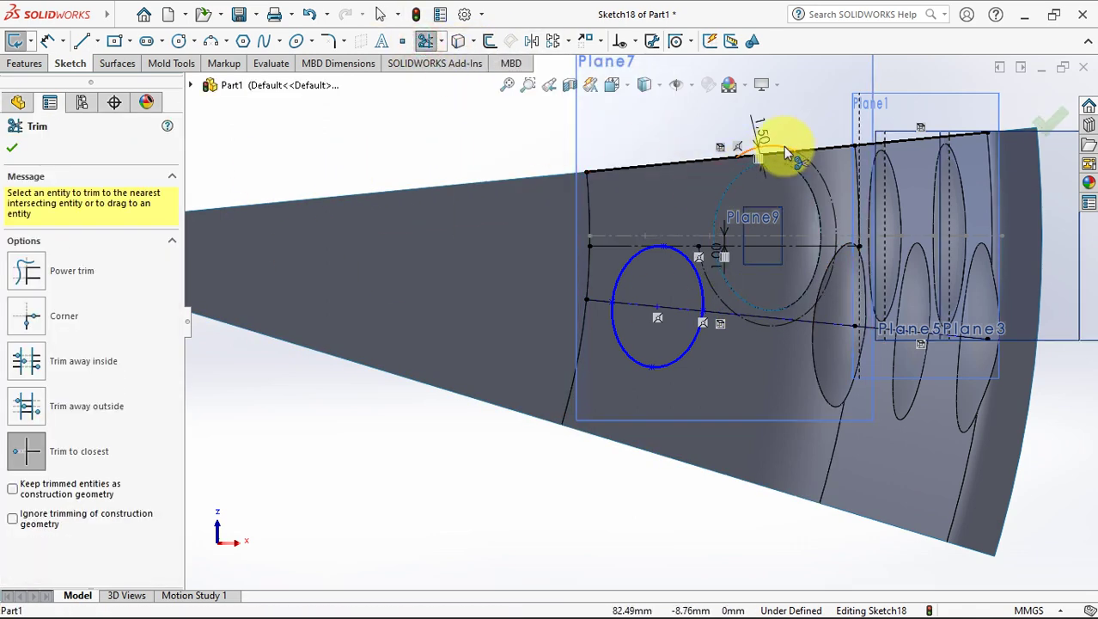
pyautogui.click(757, 321)
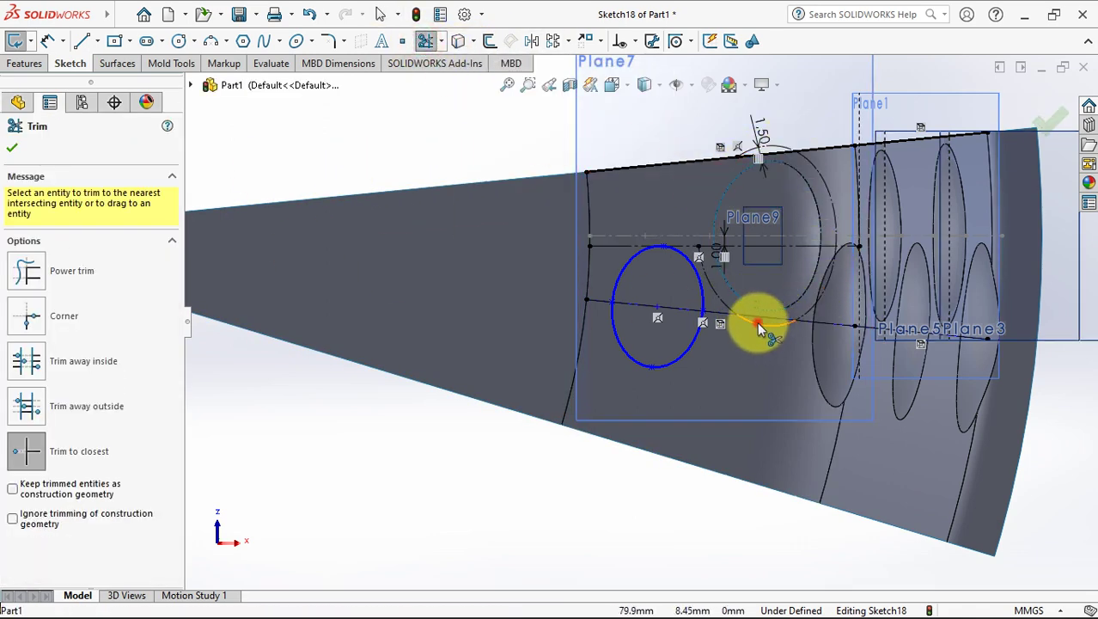
pyautogui.click(16, 150)
# Make the two remaining converted segments along the wall's outer side edge construction geometry
pyautogui.click(637, 167)
pyautogui.click(702, 123)
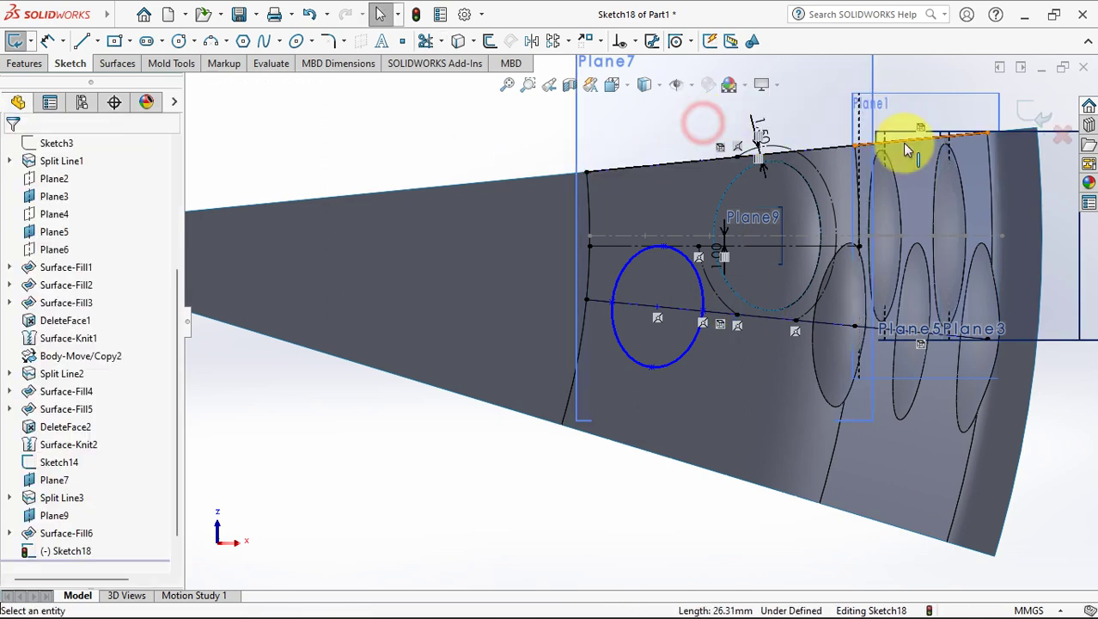
pyautogui.click(906, 148)
pyautogui.click(909, 95)
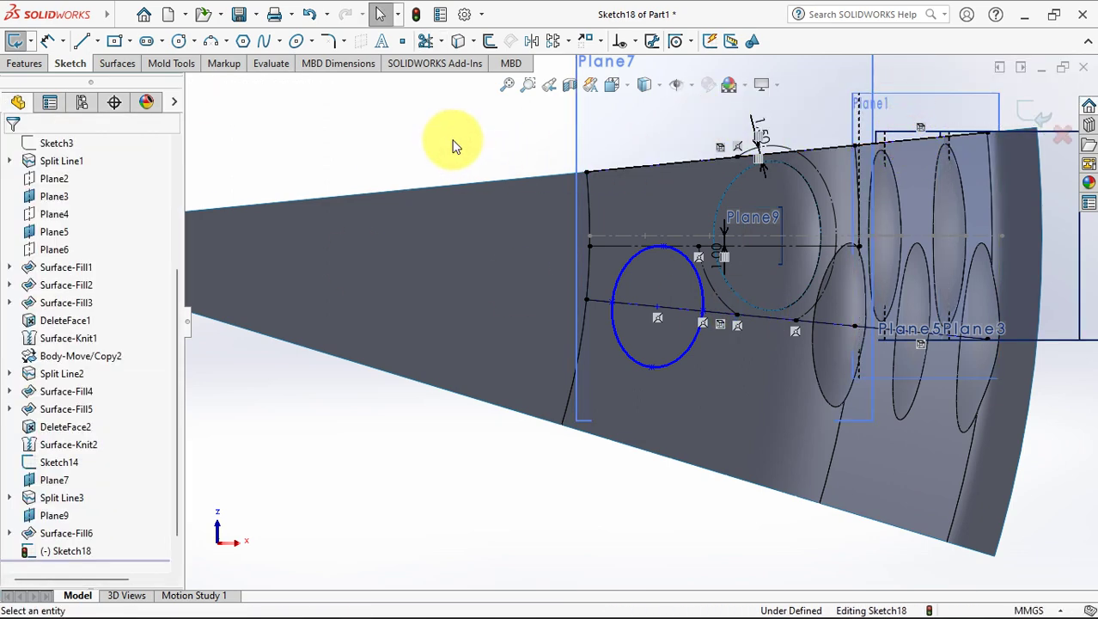
# Add tangent relations from the new ellipse to the 1 mm offset line and to the trimmed 1.5 mm offset curve
pyautogui.click(633, 40)
pyautogui.click(725, 80)
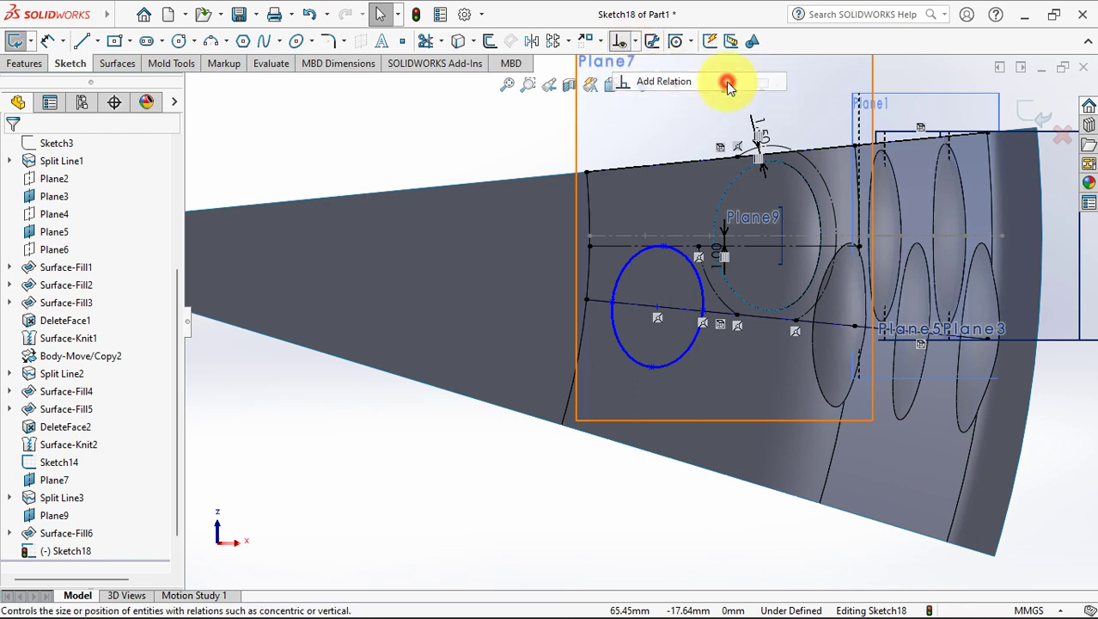
pyautogui.click(675, 250)
pyautogui.click(621, 247)
pyautogui.click(16, 407)
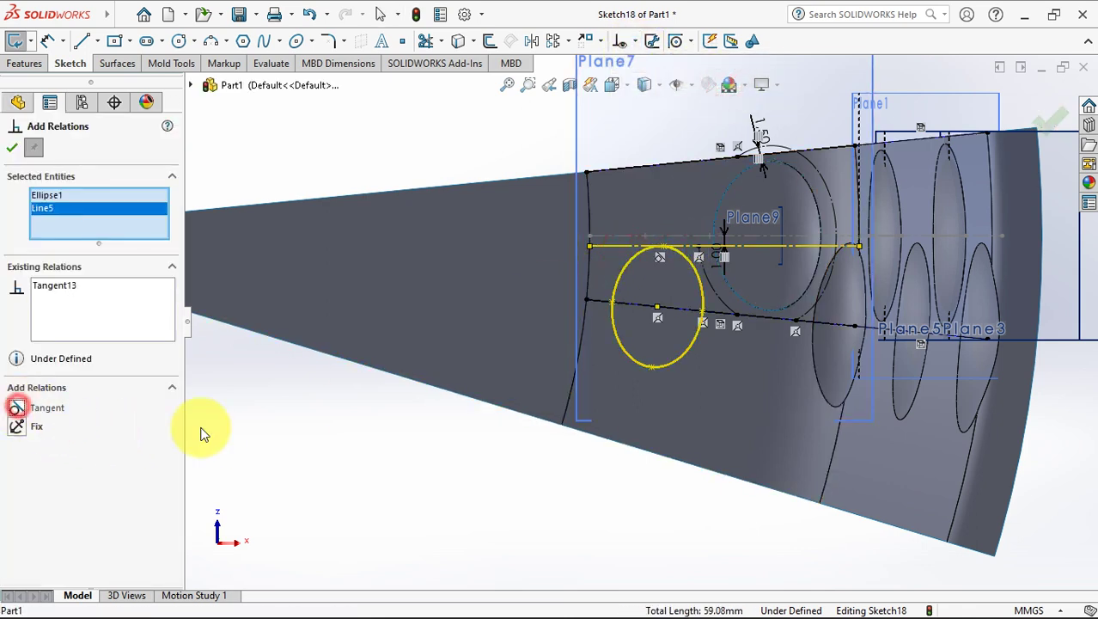
pyautogui.click(713, 300)
pyautogui.click(701, 304)
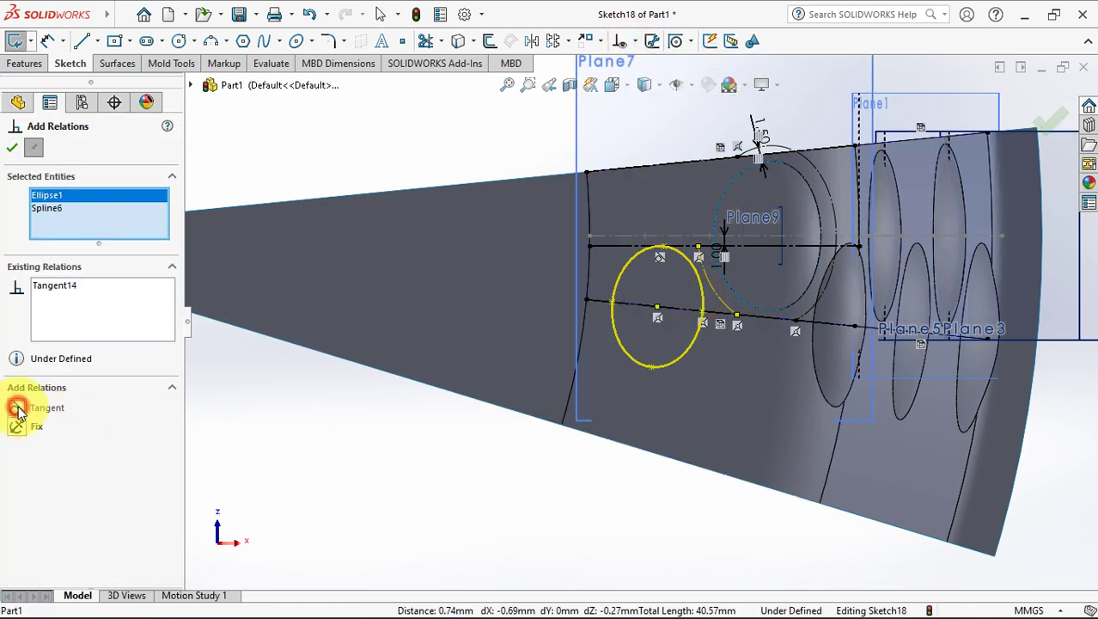
pyautogui.click(12, 147)
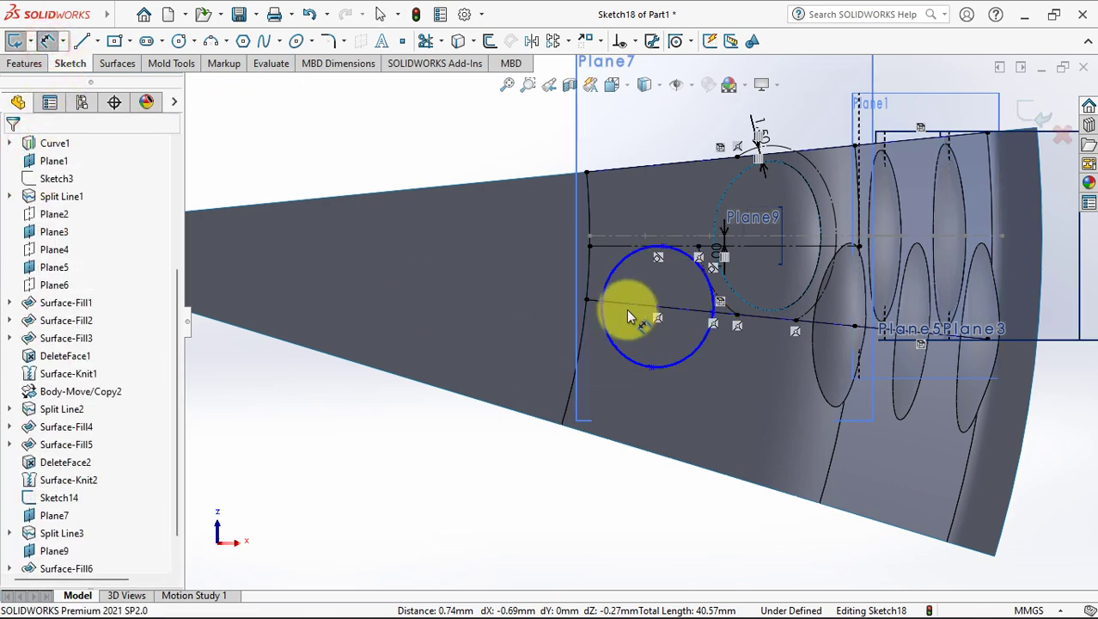
# Dimension the ellipse's axis along the guide line to 12 mm and exit the sketch
pyautogui.click(601, 302)
pyautogui.click(713, 311)
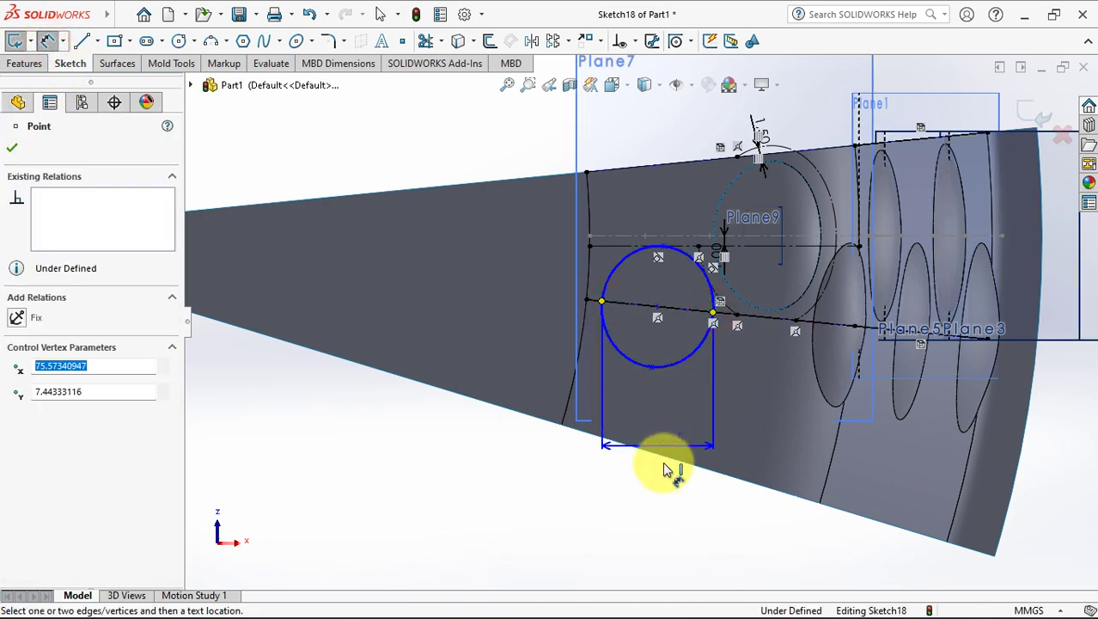
pyautogui.click(550, 472)
pyautogui.write('12')
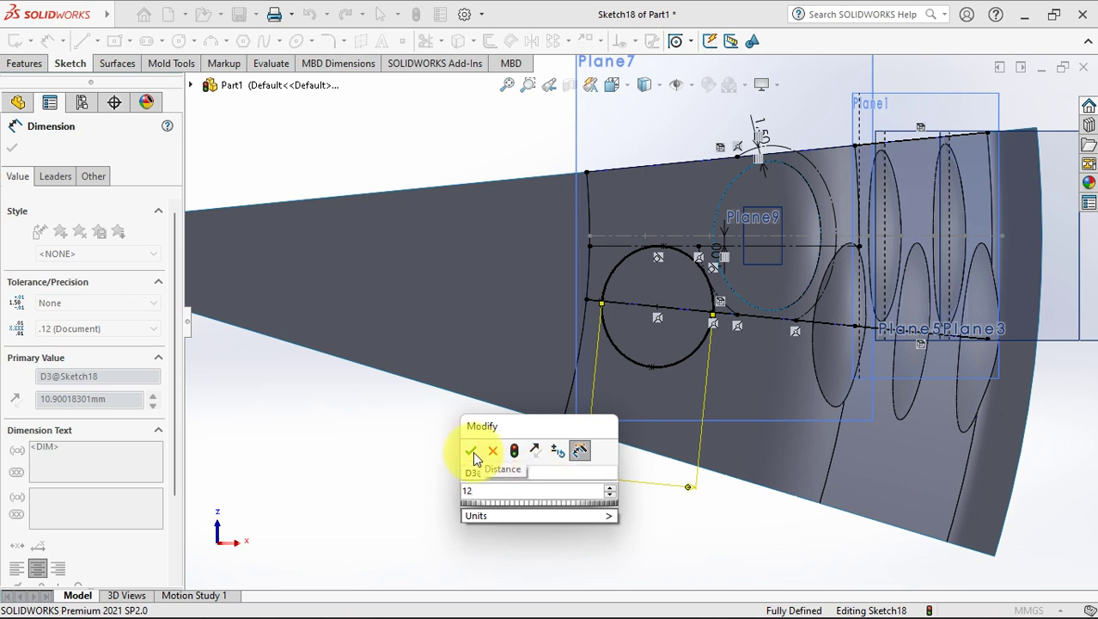
pyautogui.click(472, 452)
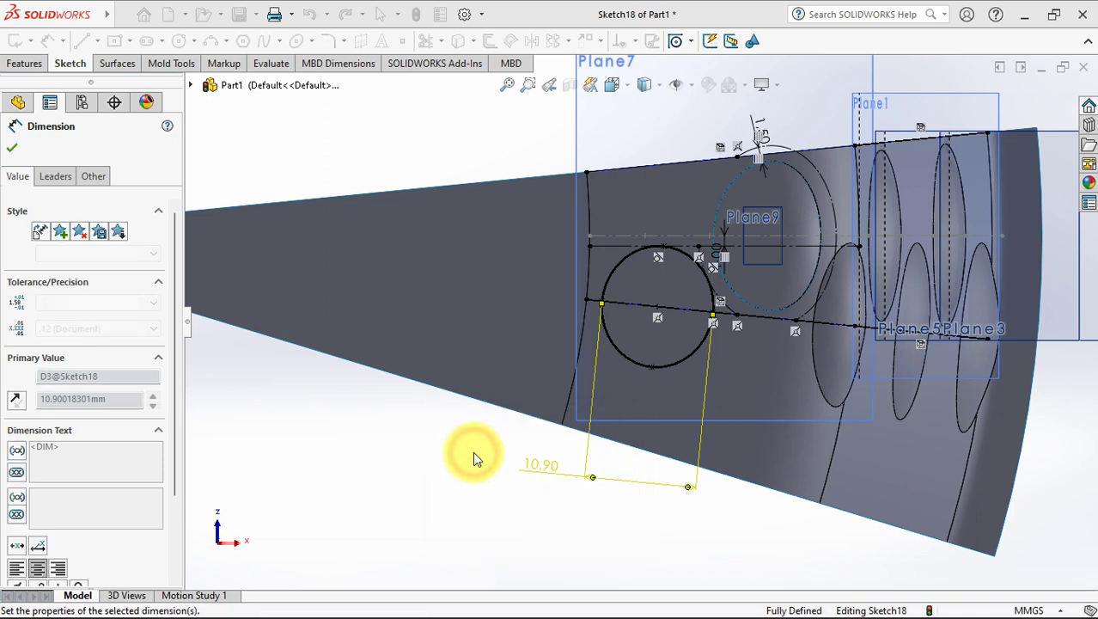
pyautogui.click(14, 149)
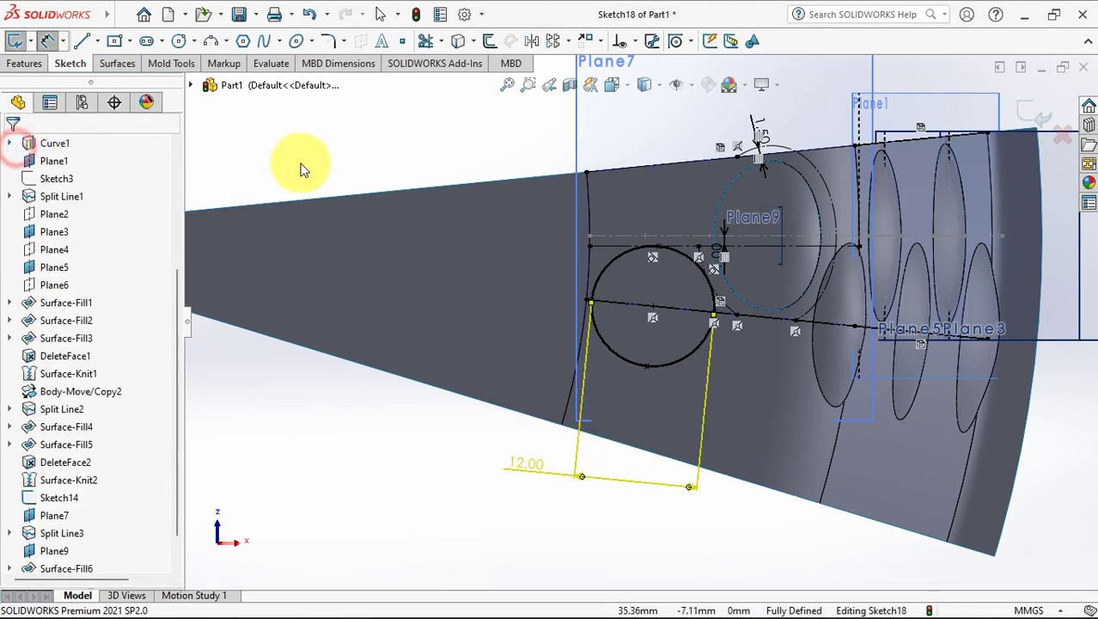
pyautogui.click(1034, 114)
# Create a projection split line from Sketch18 on the curved lower wall face
pyautogui.moveTo(765, 260); pyautogui.dragTo(767, 303, button='middle')
pyautogui.click(516, 63)
pyautogui.click(530, 43)
pyautogui.click(585, 60)
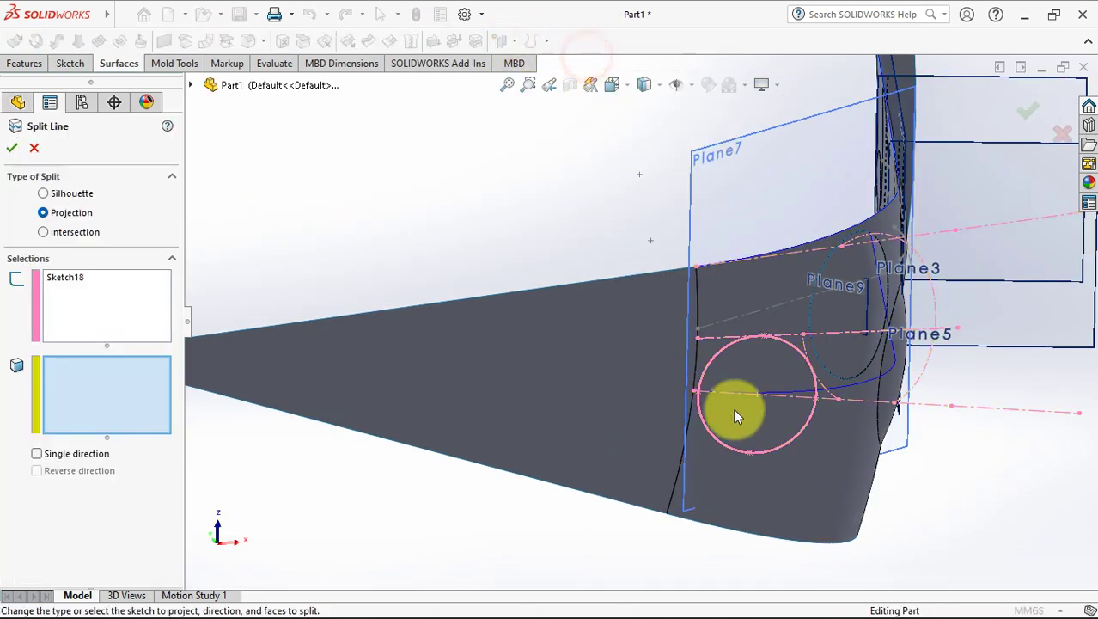
pyautogui.click(779, 499)
pyautogui.rightClick(779, 499)
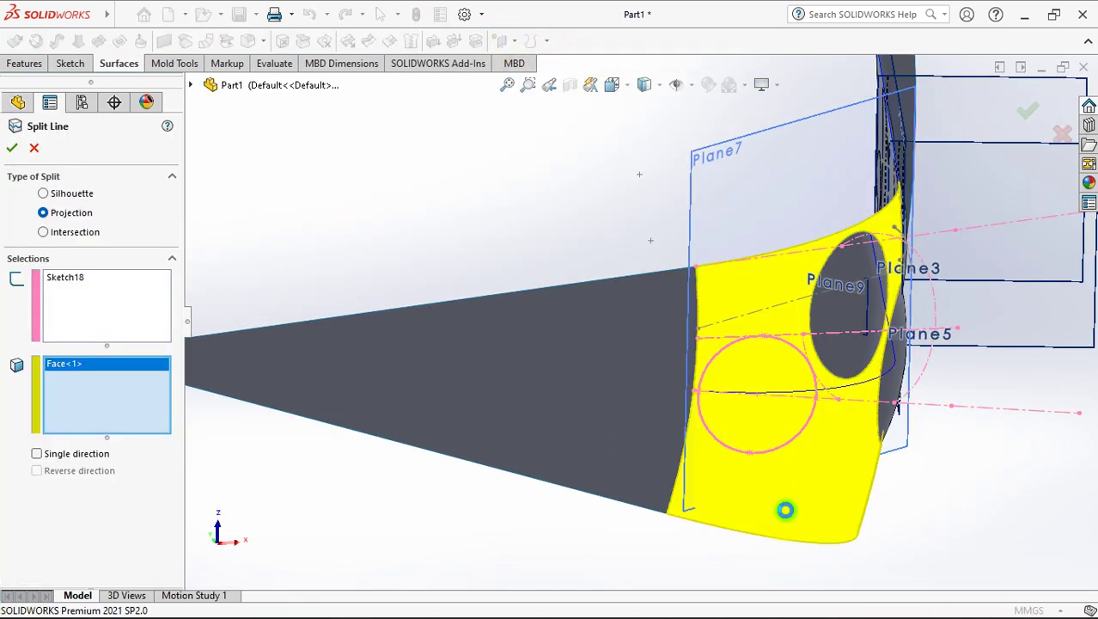
pyautogui.click(563, 193)
pyautogui.moveTo(581, 223); pyautogui.dragTo(309, 378, button='middle')
pyautogui.moveTo(177, 344); pyautogui.dragTo(183, 201)
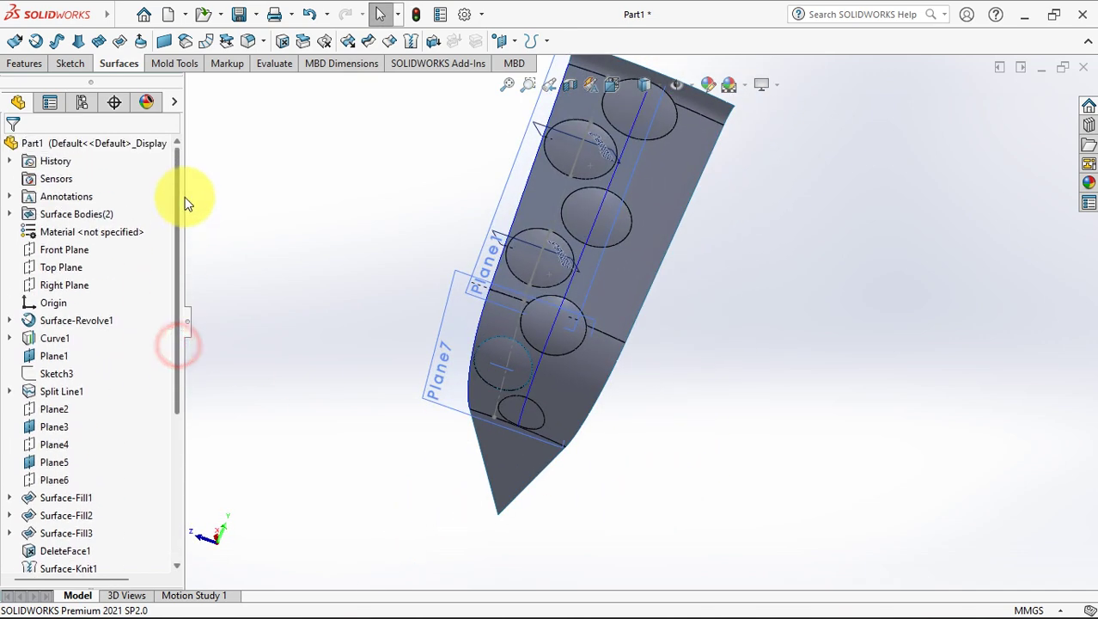
pyautogui.click(65, 249)
pyautogui.moveTo(769, 395); pyautogui.dragTo(803, 398, button='middle')
pyautogui.click(803, 398)
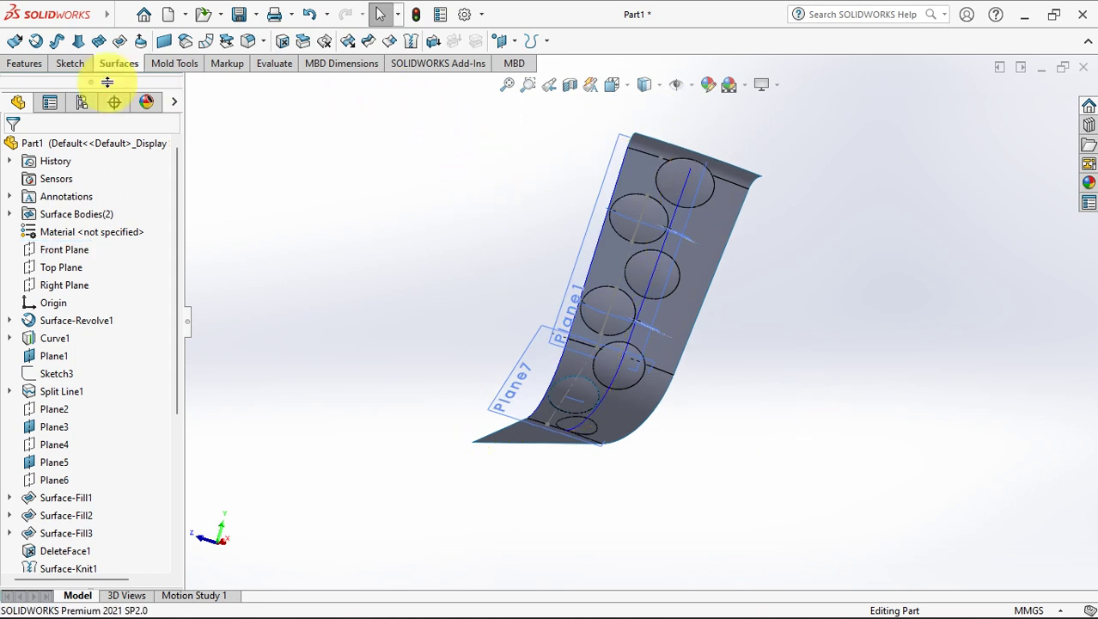
# Start a Move/Copy Body rotation of the wall body (Split Line4) about the revolve sketch's vertical centreline
pyautogui.click(26, 63)
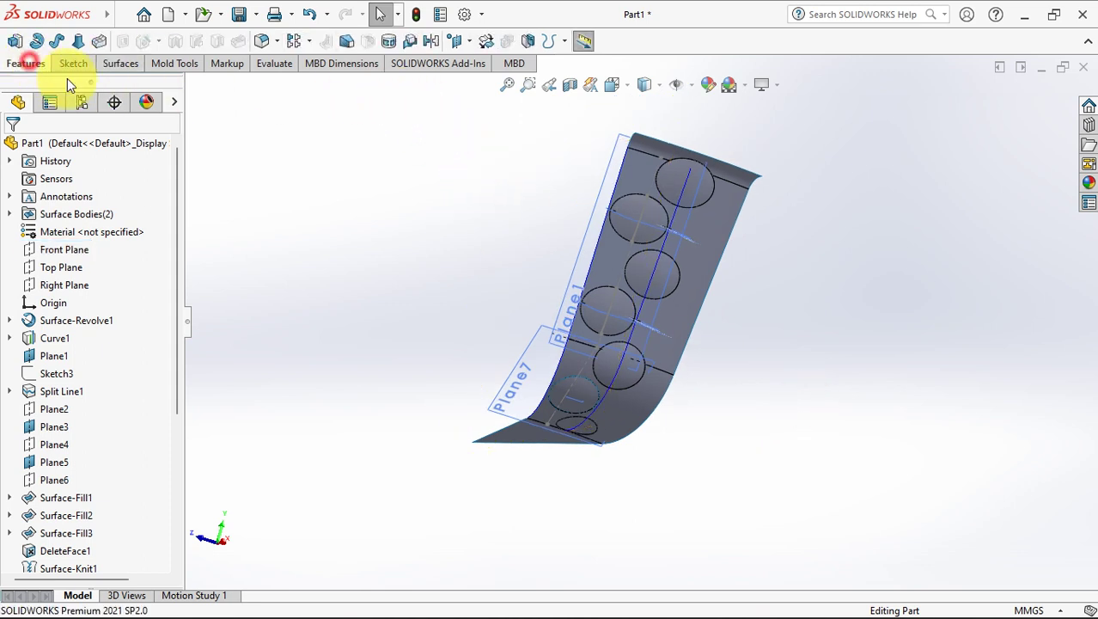
pyautogui.click(485, 42)
pyautogui.click(585, 389)
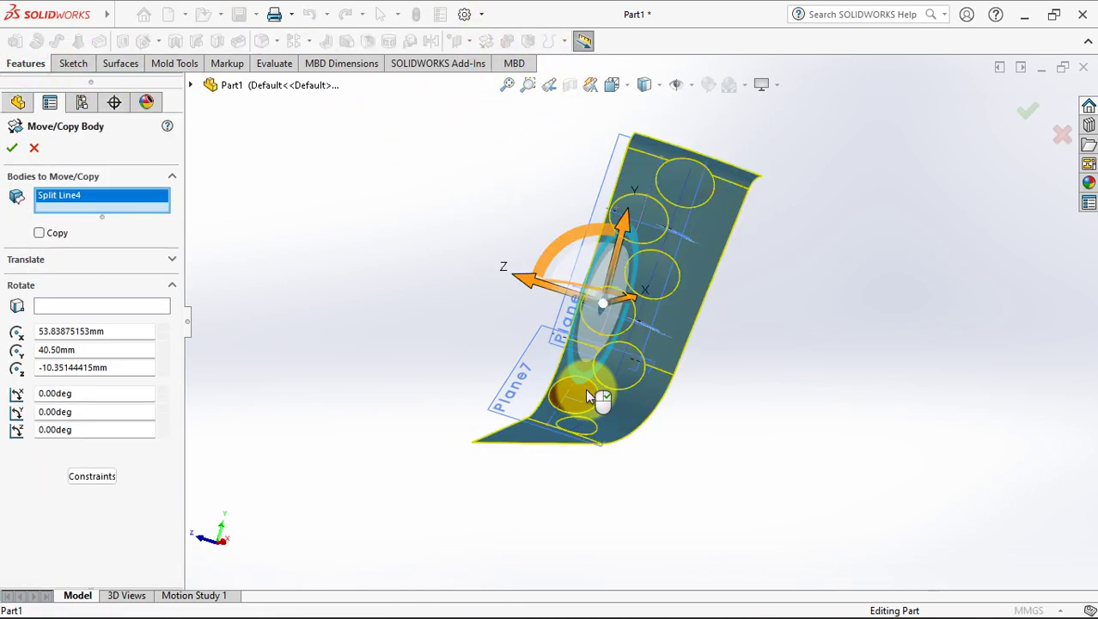
pyautogui.click(123, 306)
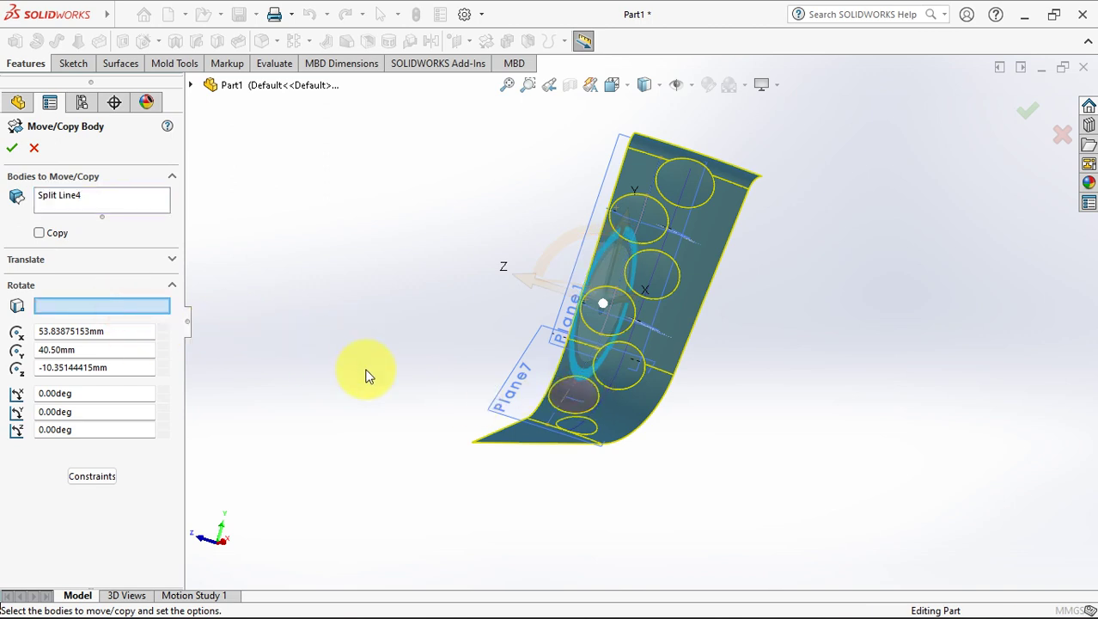
pyautogui.moveTo(365, 375)
pyautogui.mouseDown(button='middle')
pyautogui.moveTo(368, 423)
pyautogui.moveTo(383, 378)
pyautogui.mouseUp(button='middle')
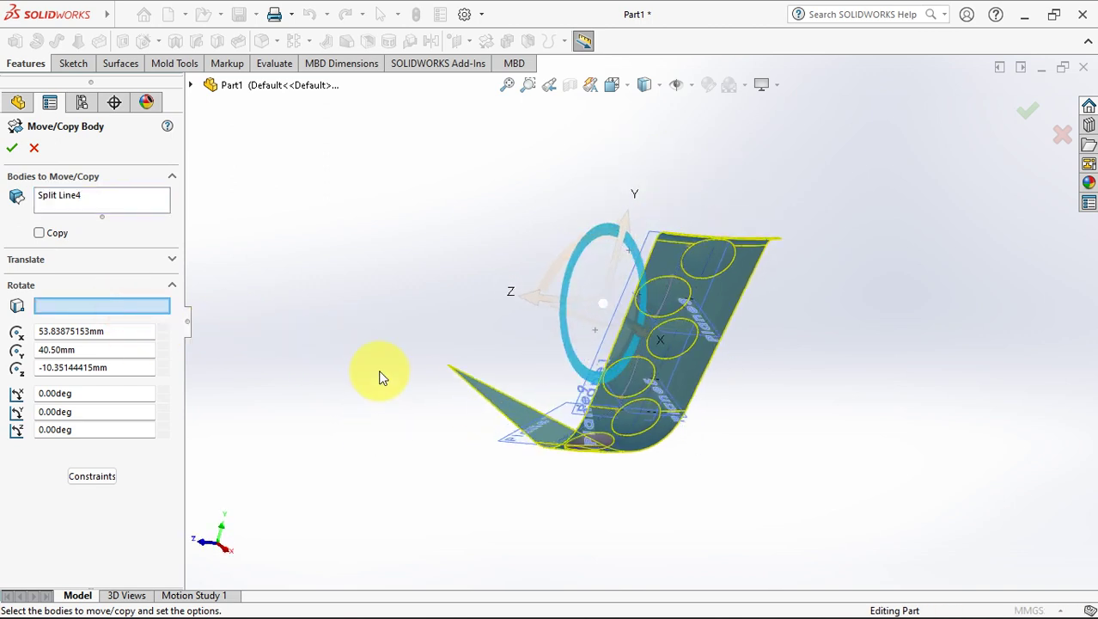
pyautogui.click(191, 84)
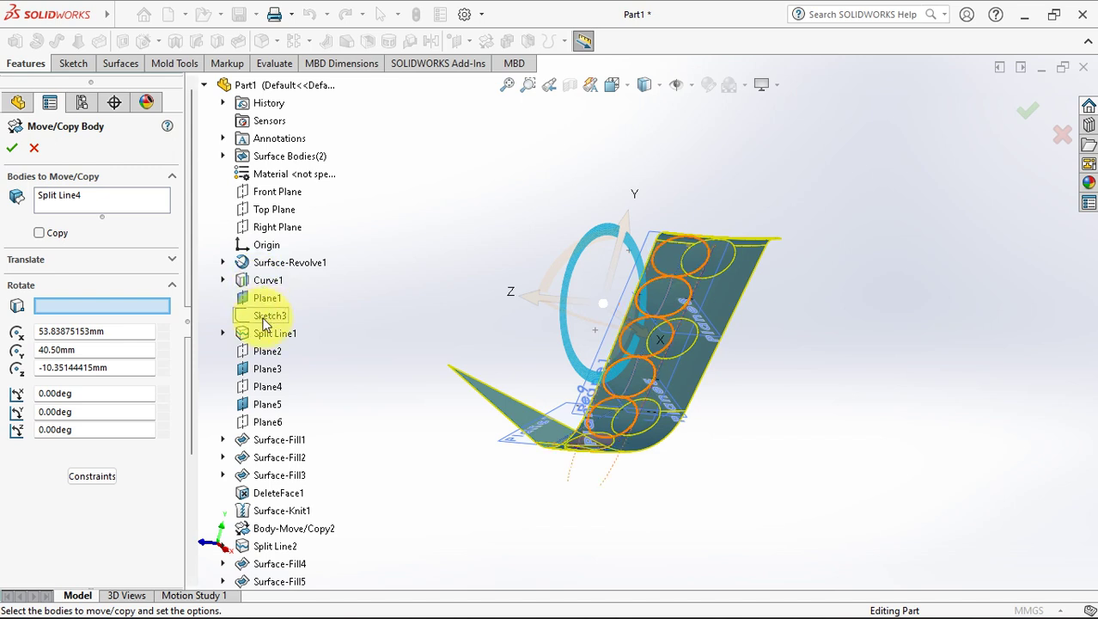
pyautogui.click(223, 263)
pyautogui.click(271, 284)
pyautogui.click(285, 262)
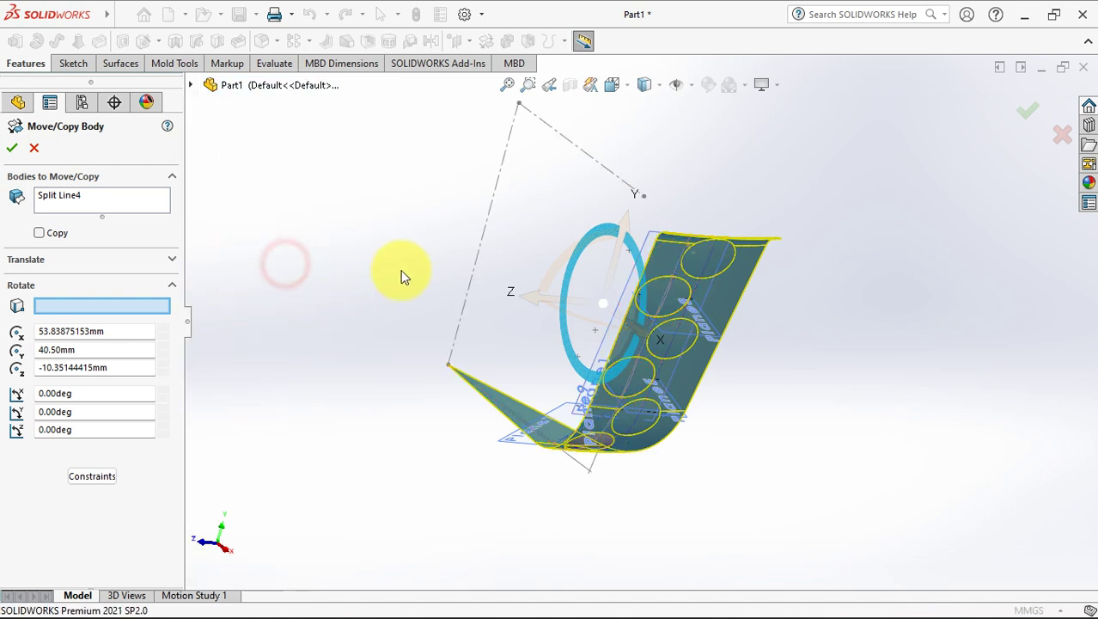
pyautogui.click(471, 276)
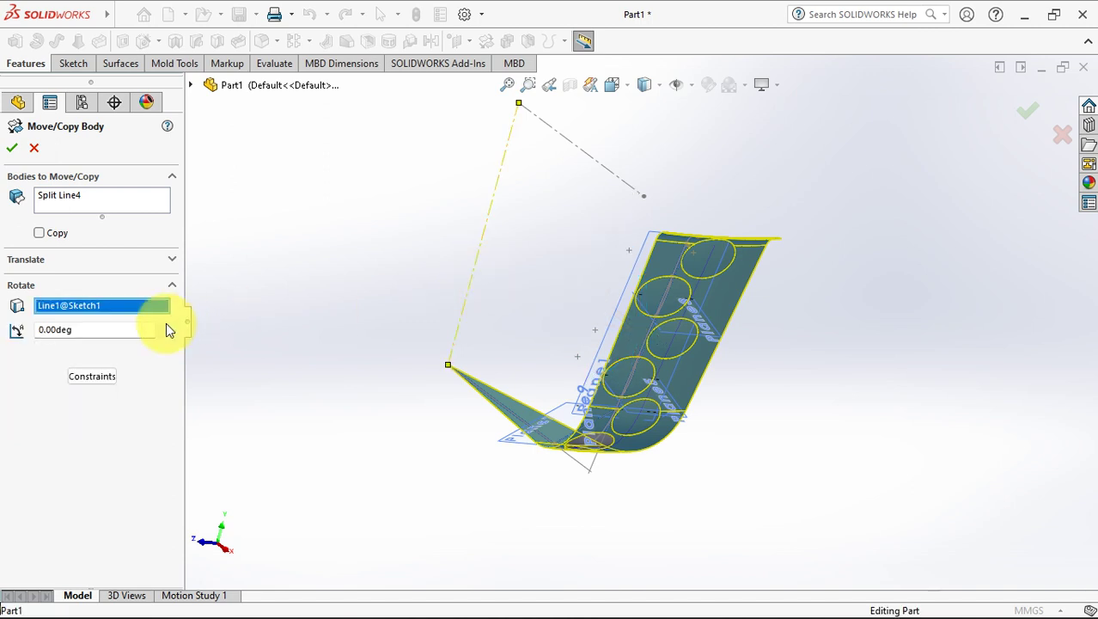
# Add the separate dimple fill body (Surface-Fill6) to the selection and rotate both bodies by -5.625° about the centreline
pyautogui.doubleClick(116, 331)
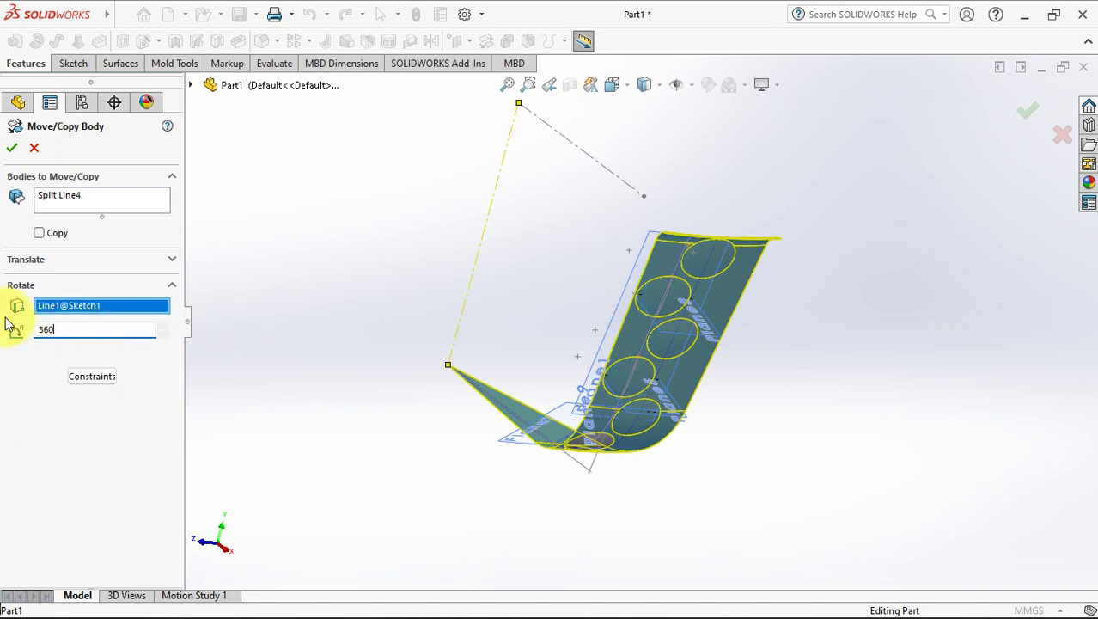
pyautogui.press('Tab')
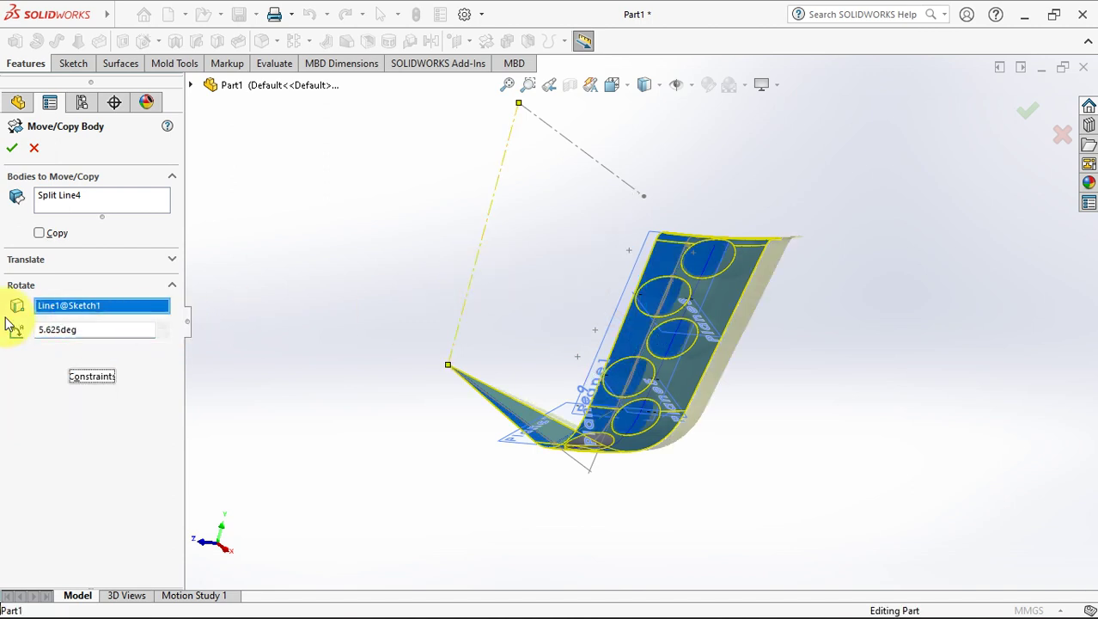
pyautogui.moveTo(311, 440); pyautogui.dragTo(321, 261, button='middle')
pyautogui.click(143, 200)
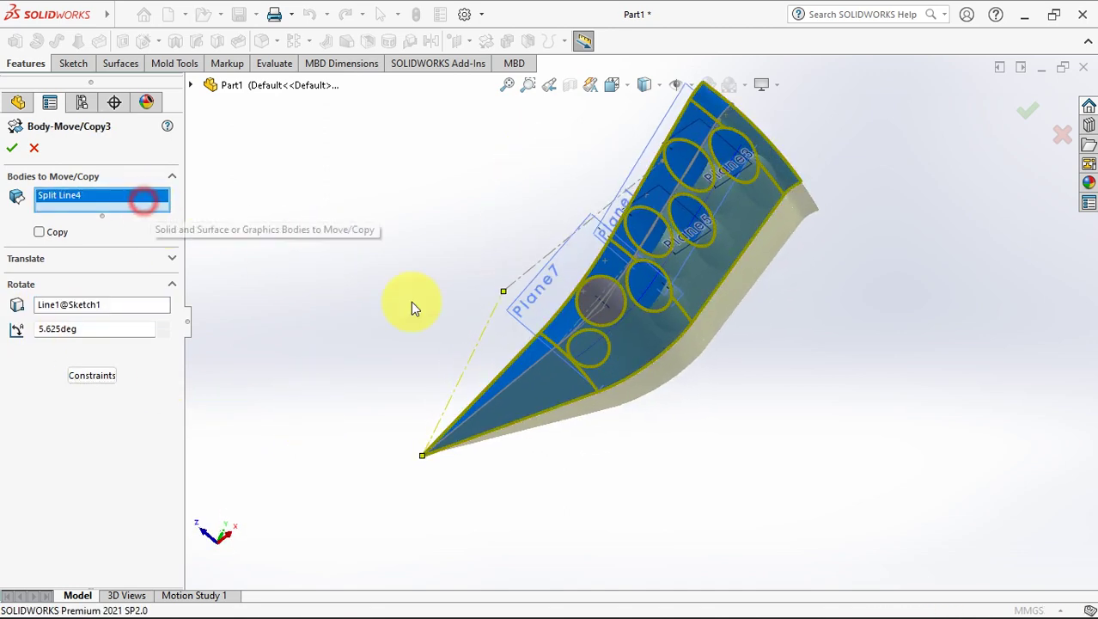
pyautogui.click(599, 297)
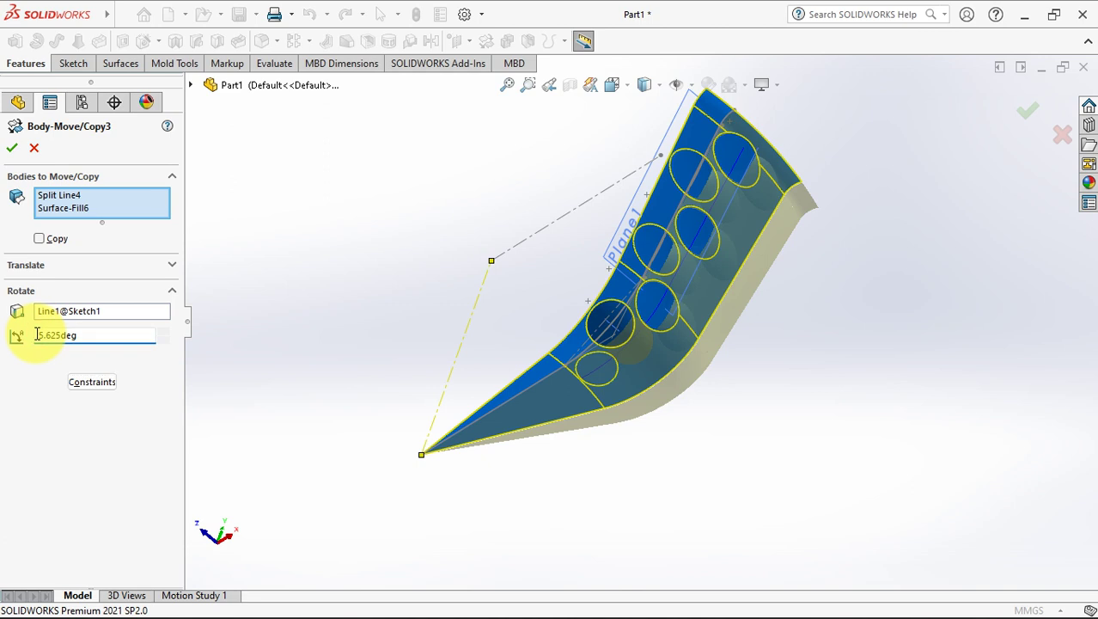
pyautogui.write('-')
pyautogui.click(12, 148)
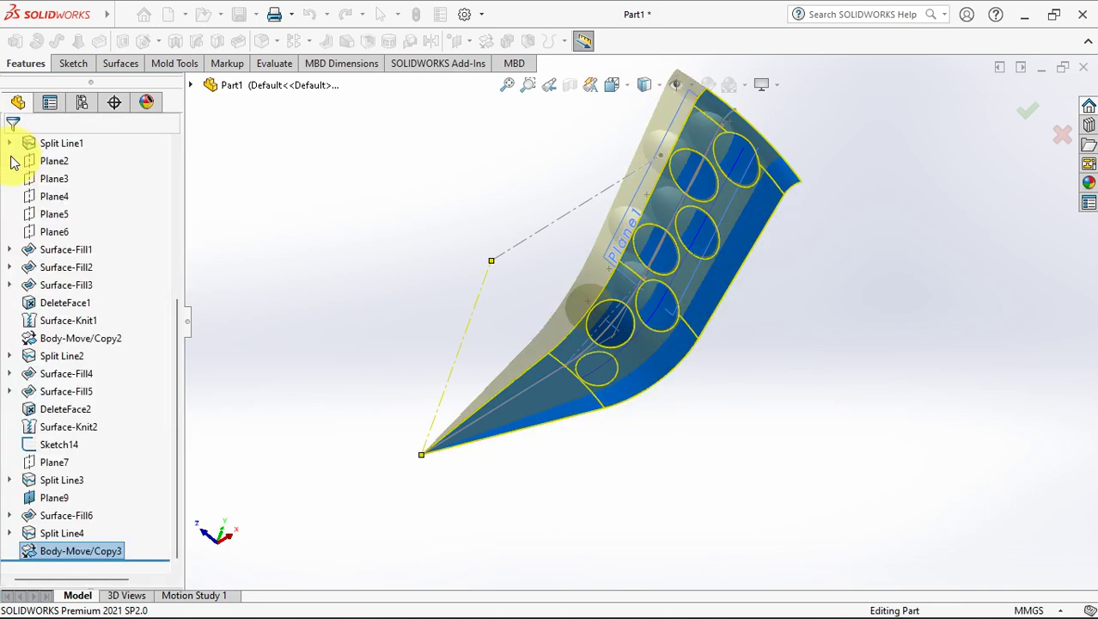
# Start a sketch on the Front Plane and offset the wall's 27 mm radius profile arc outward by 1 mm as construction geometry
pyautogui.moveTo(346, 303)
pyautogui.mouseDown(button='middle')
pyautogui.moveTo(331, 270)
pyautogui.moveTo(351, 311)
pyautogui.mouseUp(button='middle')
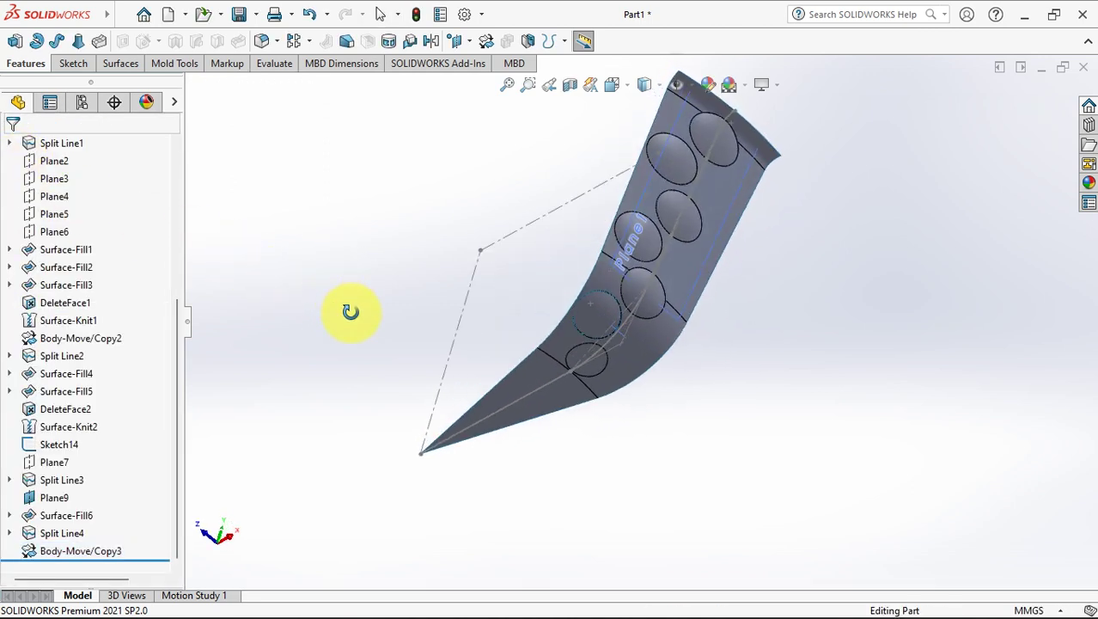
pyautogui.moveTo(175, 340); pyautogui.dragTo(177, 219)
pyautogui.click(67, 251)
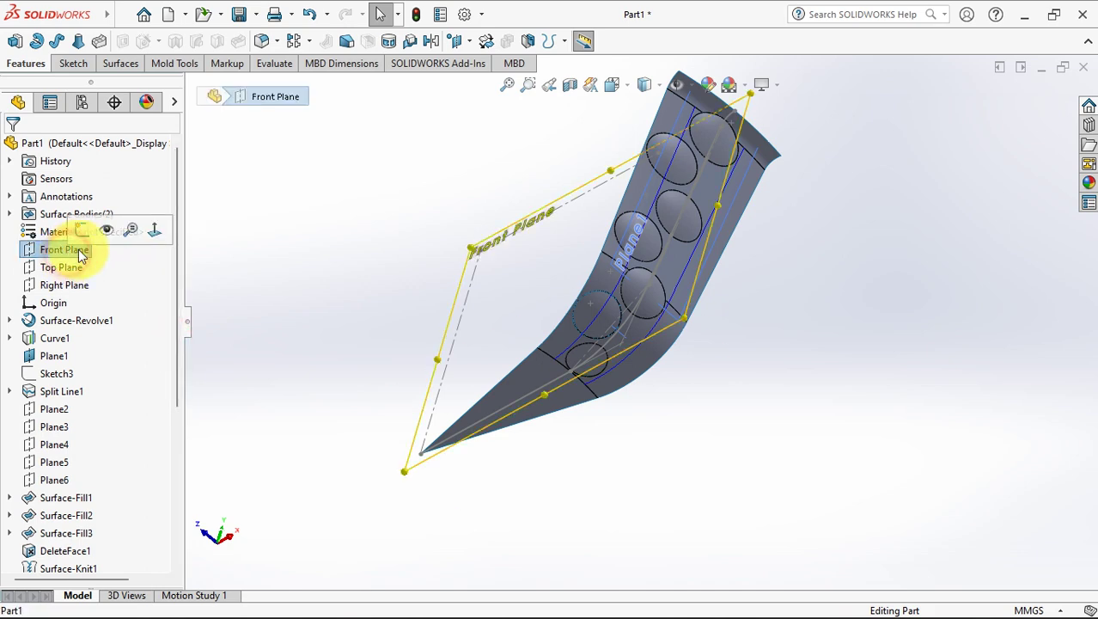
pyautogui.click(81, 232)
pyautogui.scroll(-10, 609, 365)
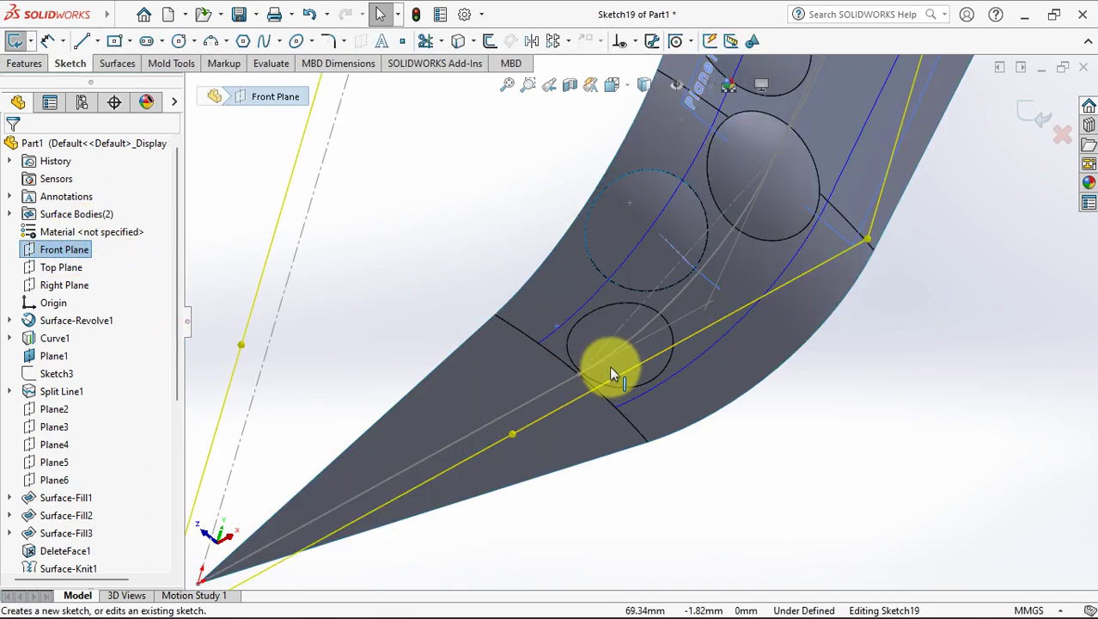
pyautogui.scroll(-2, 674, 342)
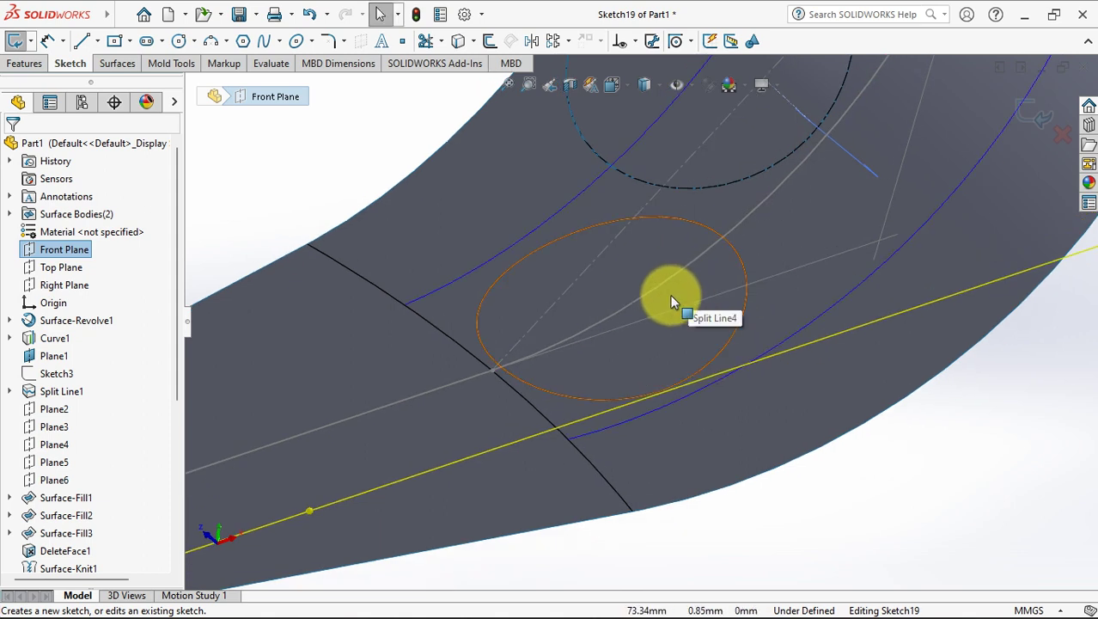
pyautogui.click(669, 294)
pyautogui.click(491, 44)
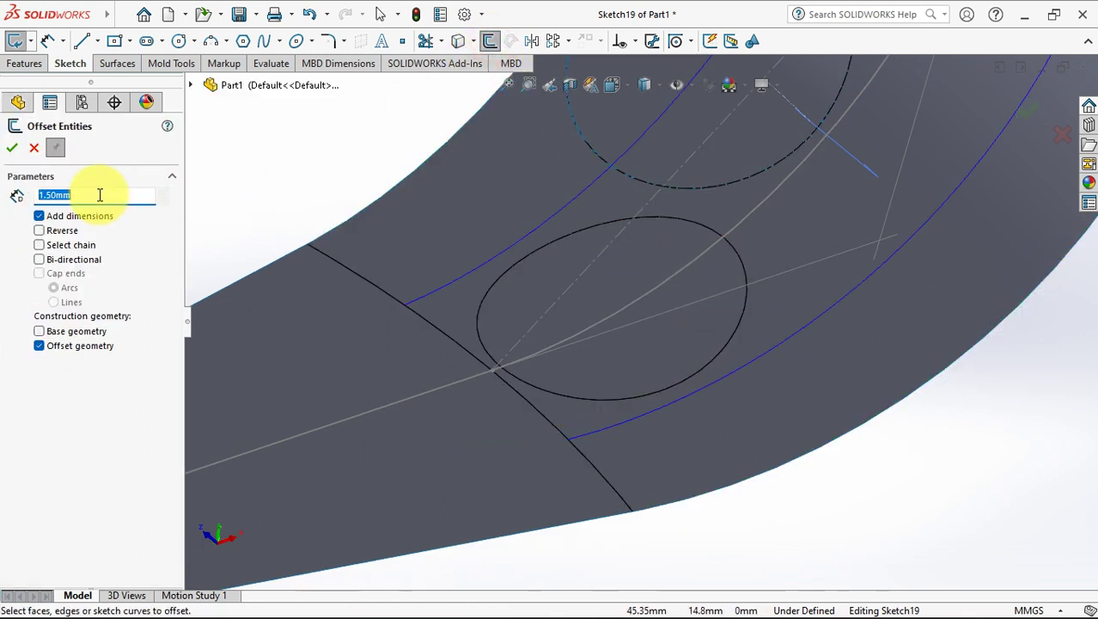
pyautogui.write('1')
pyautogui.press('Return')
pyautogui.click(647, 296)
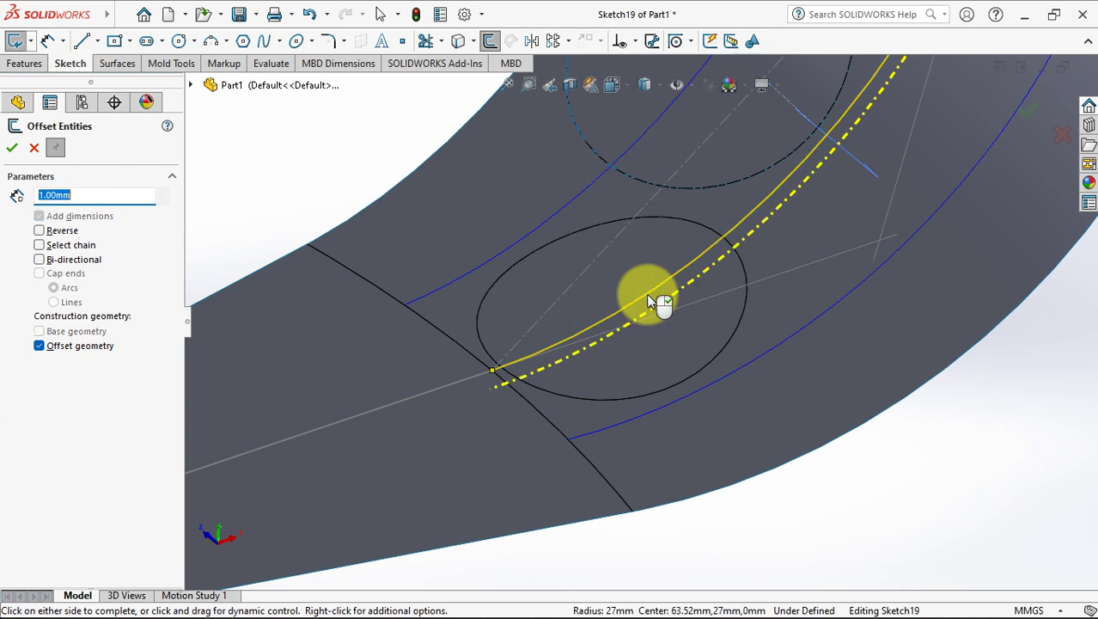
pyautogui.click(646, 293)
# Draw a three-point arc of about 11 mm radius between the two ends of the lowest elliptical split outline
pyautogui.click(211, 41)
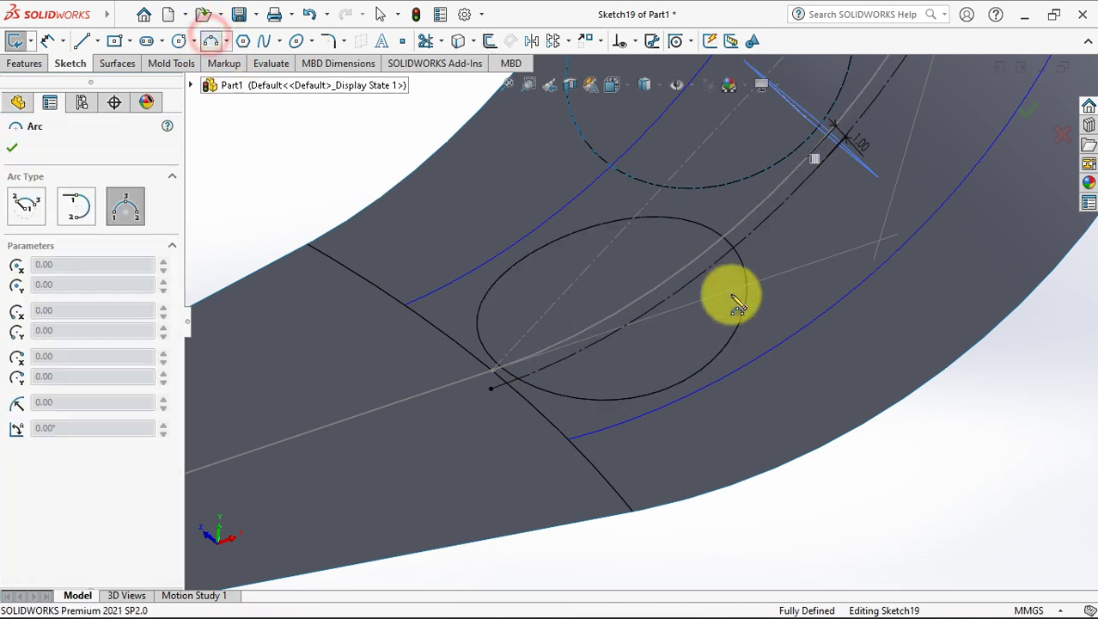
pyautogui.click(500, 369)
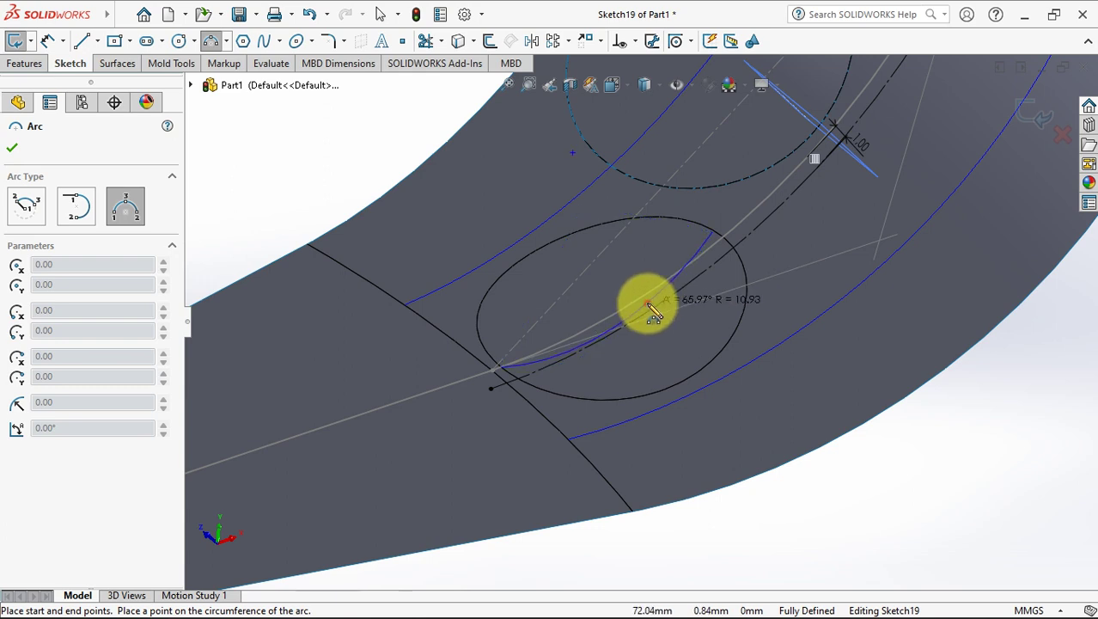
pyautogui.click(652, 311)
# Make the arc tangent to the 1 mm offset curve and pierce its upper endpoint to the elliptical split edge
pyautogui.click(635, 40)
pyautogui.click(653, 81)
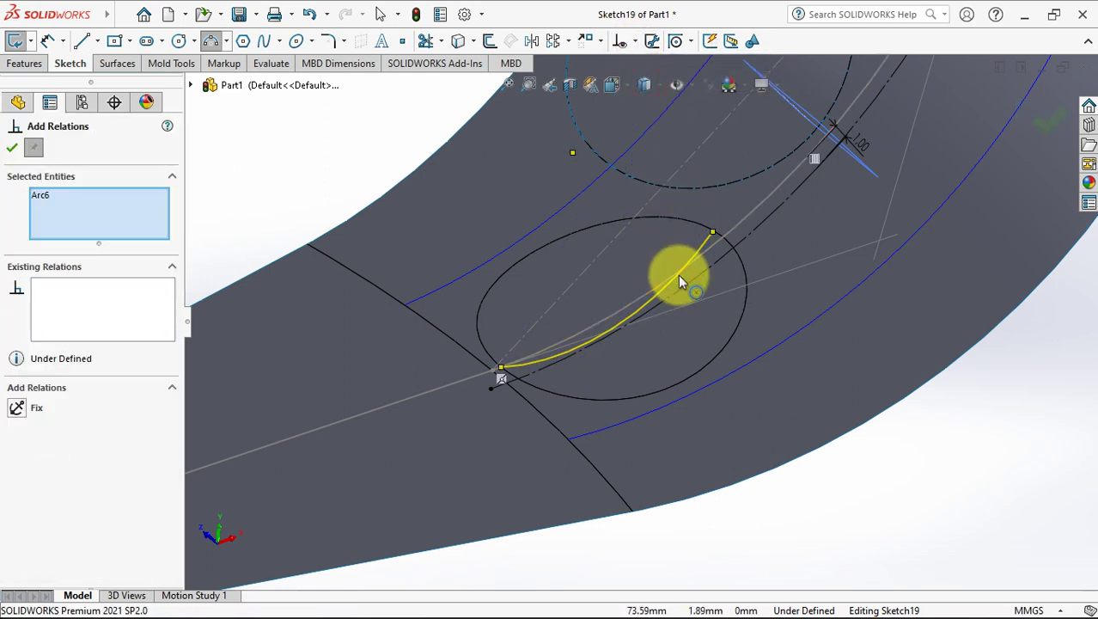
pyautogui.click(682, 288)
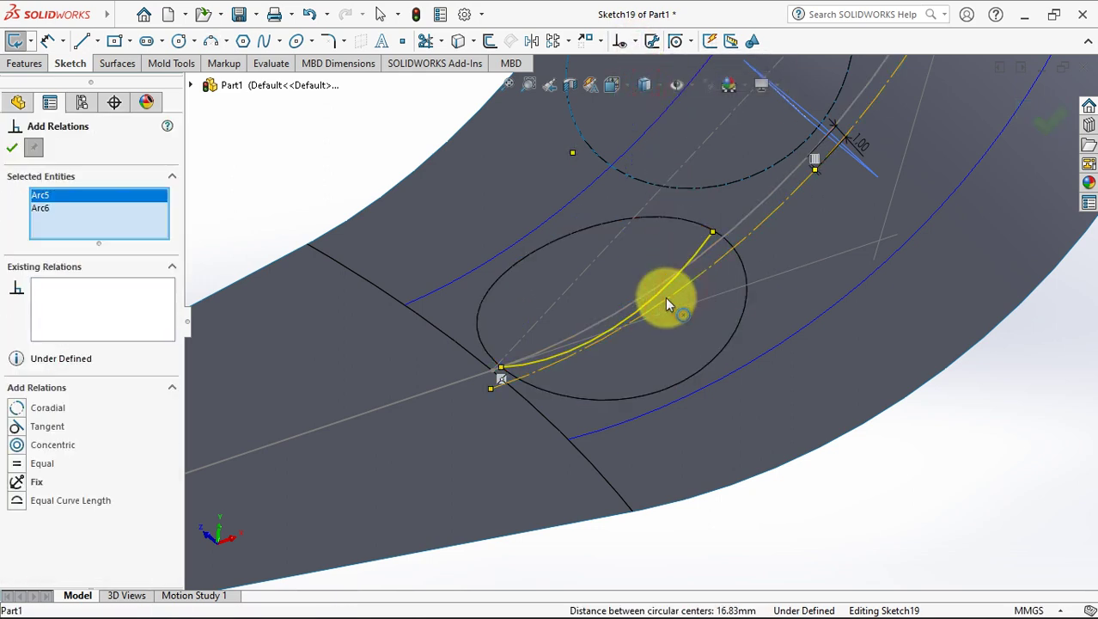
pyautogui.click(16, 434)
pyautogui.click(714, 234)
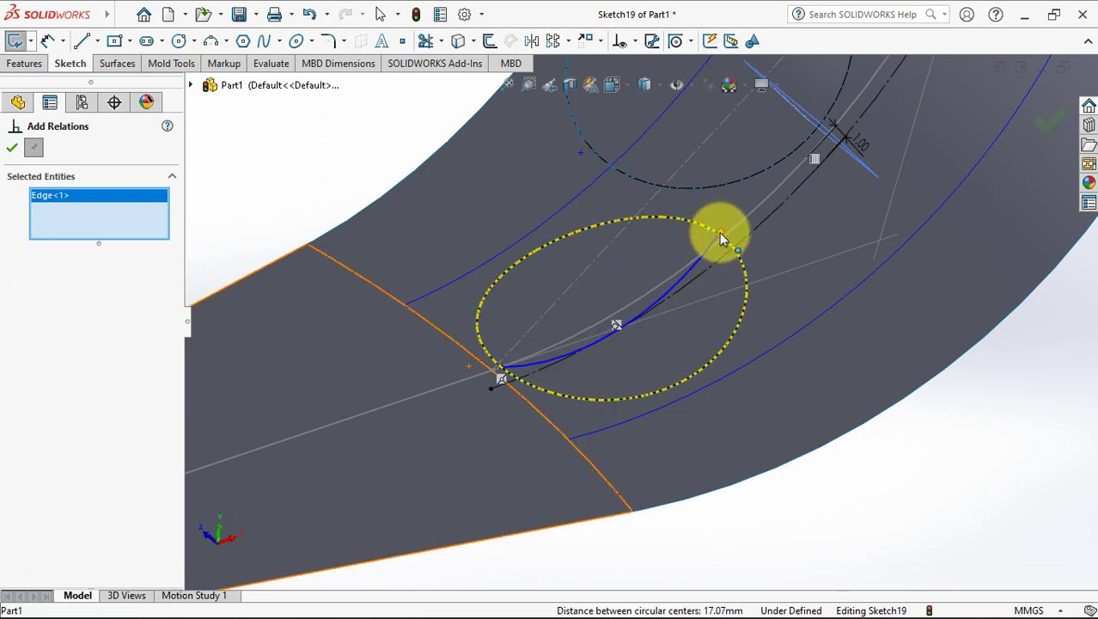
pyautogui.click(720, 236)
pyautogui.click(21, 411)
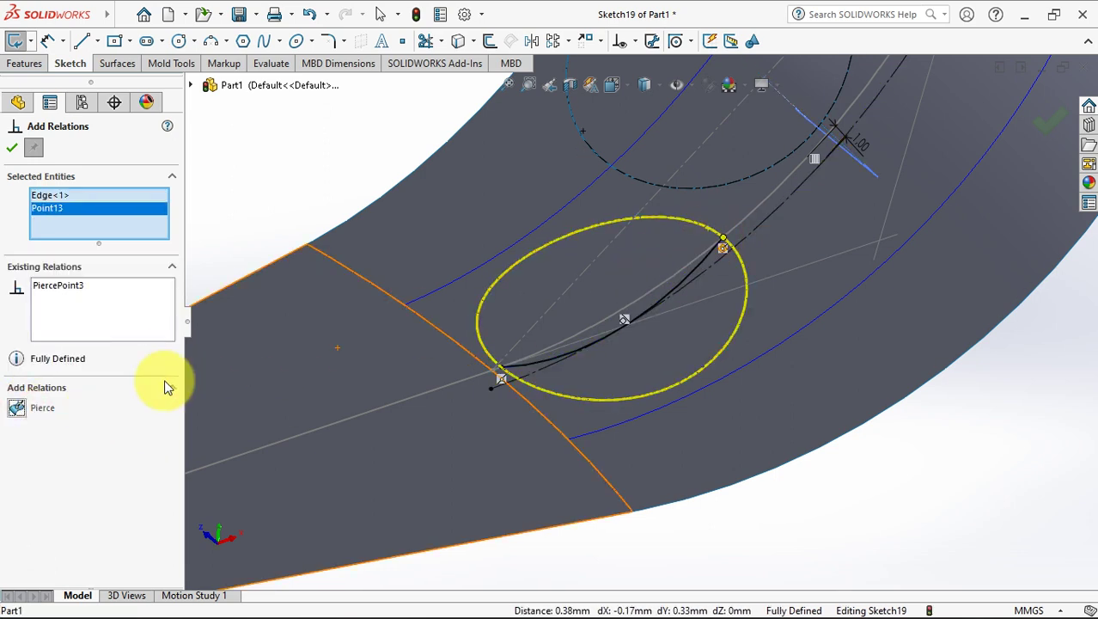
pyautogui.click(12, 147)
pyautogui.click(289, 178)
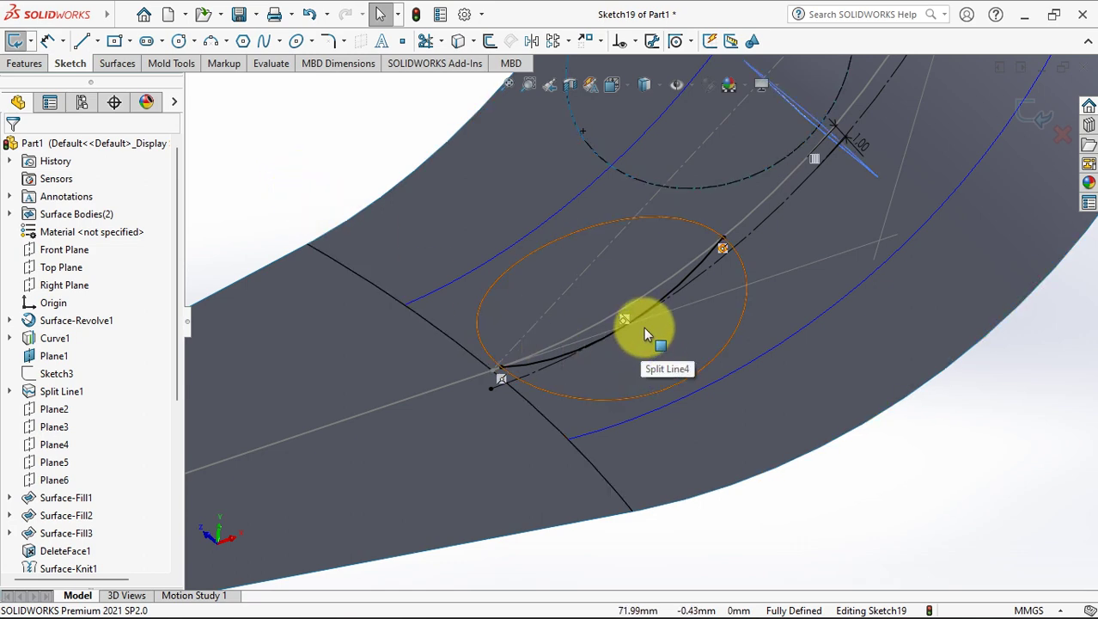
# Draw a short centerline from the middle of the new arc across the wall's profile curve
pyautogui.scroll(-4, 644, 327)
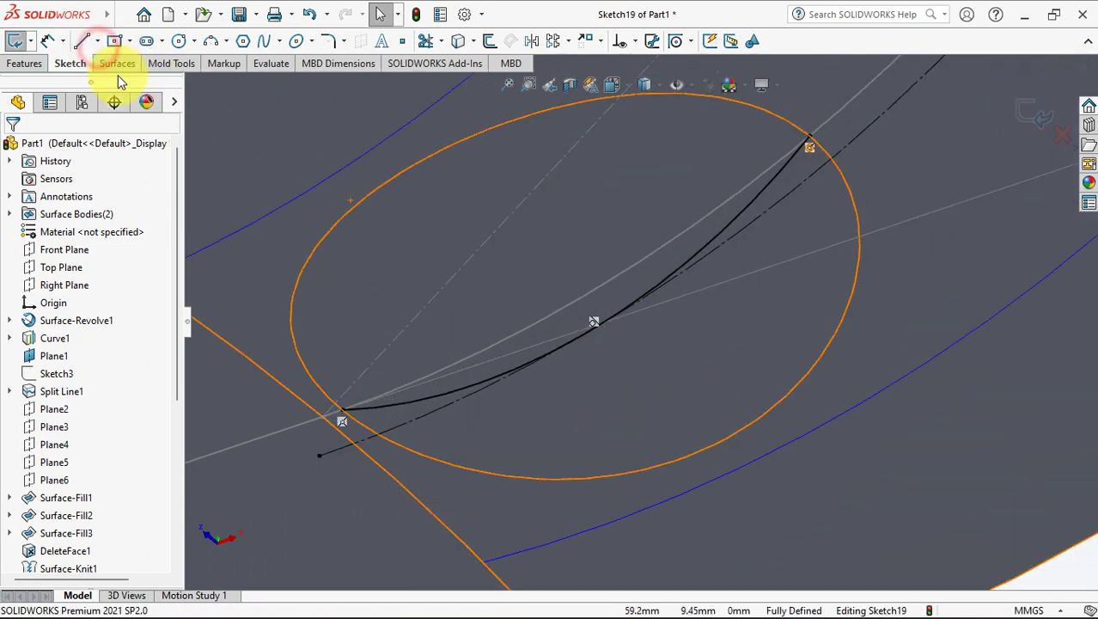
pyautogui.click(98, 40)
pyautogui.click(114, 76)
pyautogui.click(592, 340)
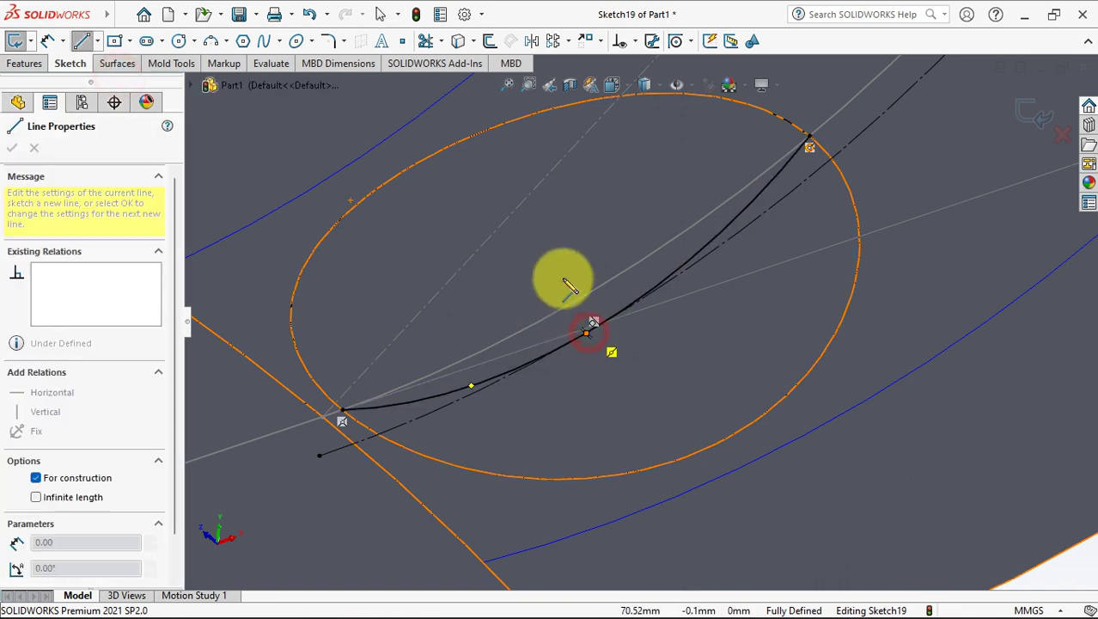
pyautogui.click(575, 262)
pyautogui.rightClick(575, 263)
pyautogui.click(612, 274)
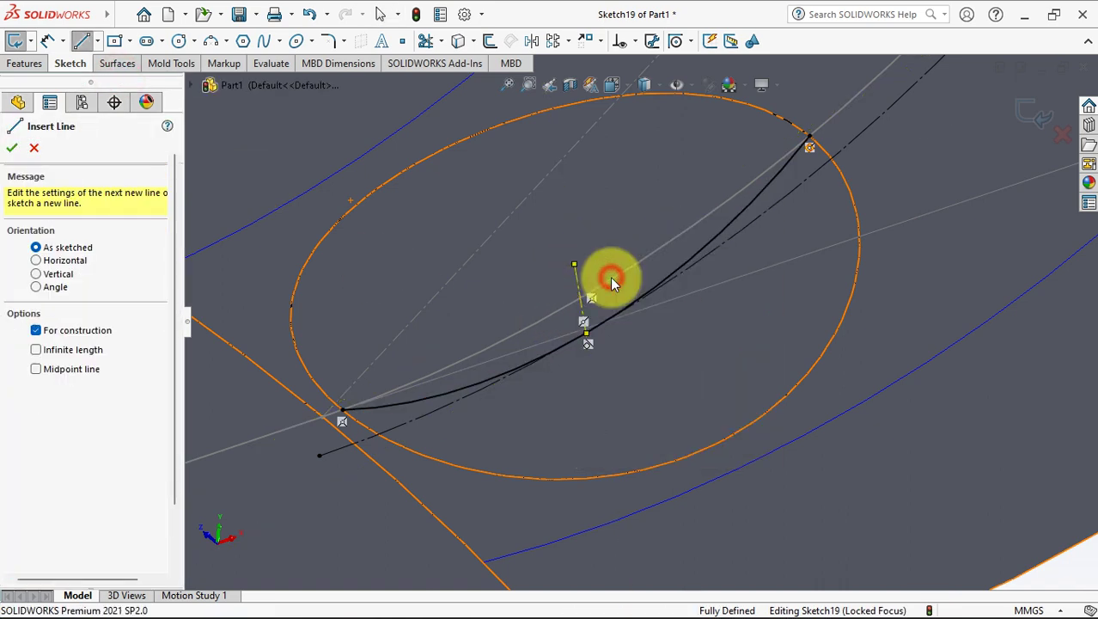
# Close the sketch and create a reference plane through its short centerline, perpendicular to the Front Plane
pyautogui.click(1027, 116)
pyautogui.click(468, 40)
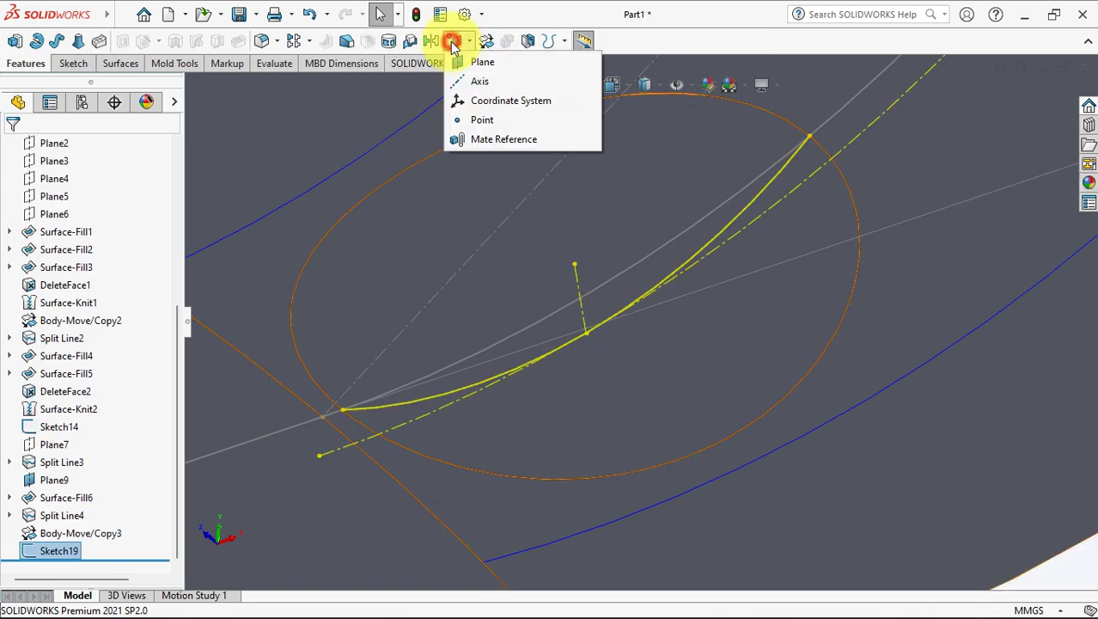
pyautogui.click(477, 61)
pyautogui.click(576, 273)
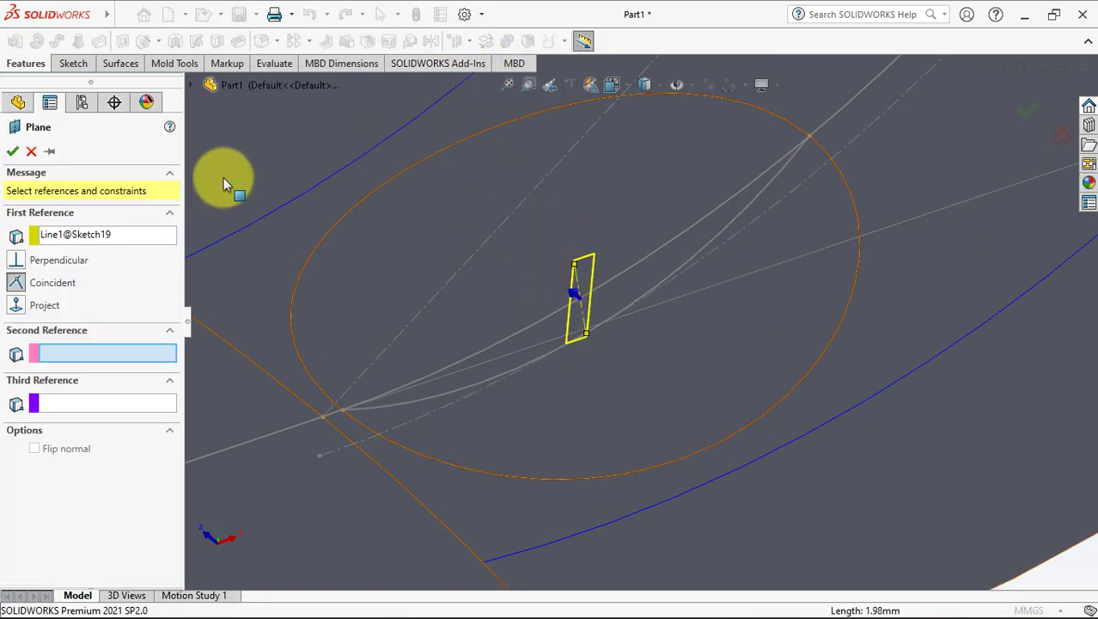
pyautogui.click(205, 84)
pyautogui.click(268, 191)
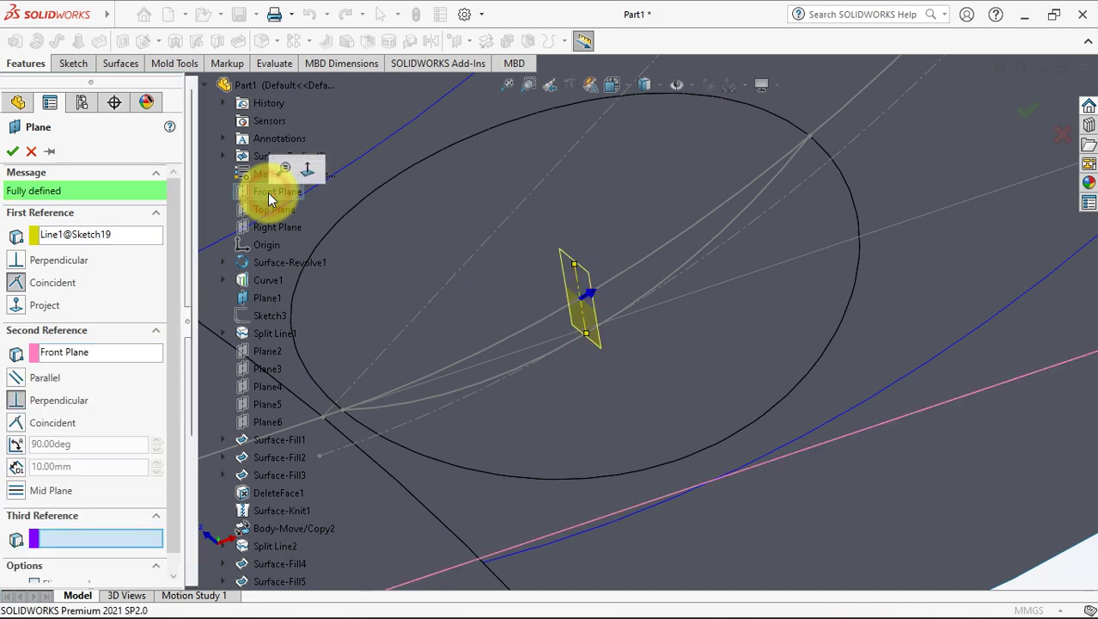
pyautogui.click(14, 152)
# Start a sketch on the new plane and draw a three-point arc of about 21.7 mm radius across the lowest ellipse
pyautogui.moveTo(540, 344); pyautogui.dragTo(553, 387, button='middle')
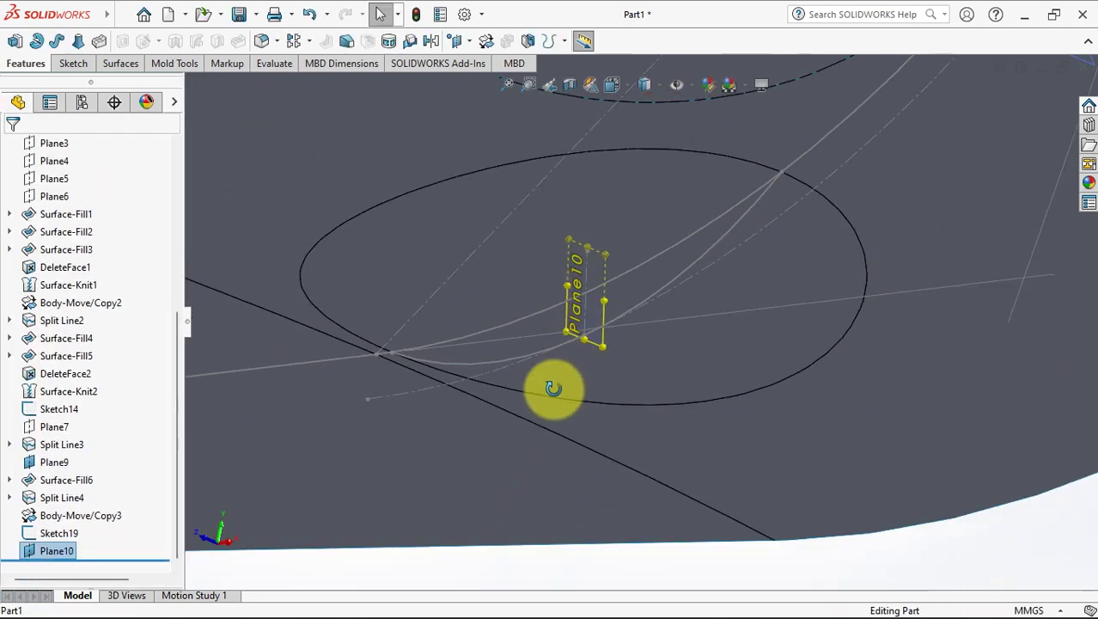
pyautogui.scroll(-3, 553, 385)
pyautogui.click(612, 327)
pyautogui.click(682, 283)
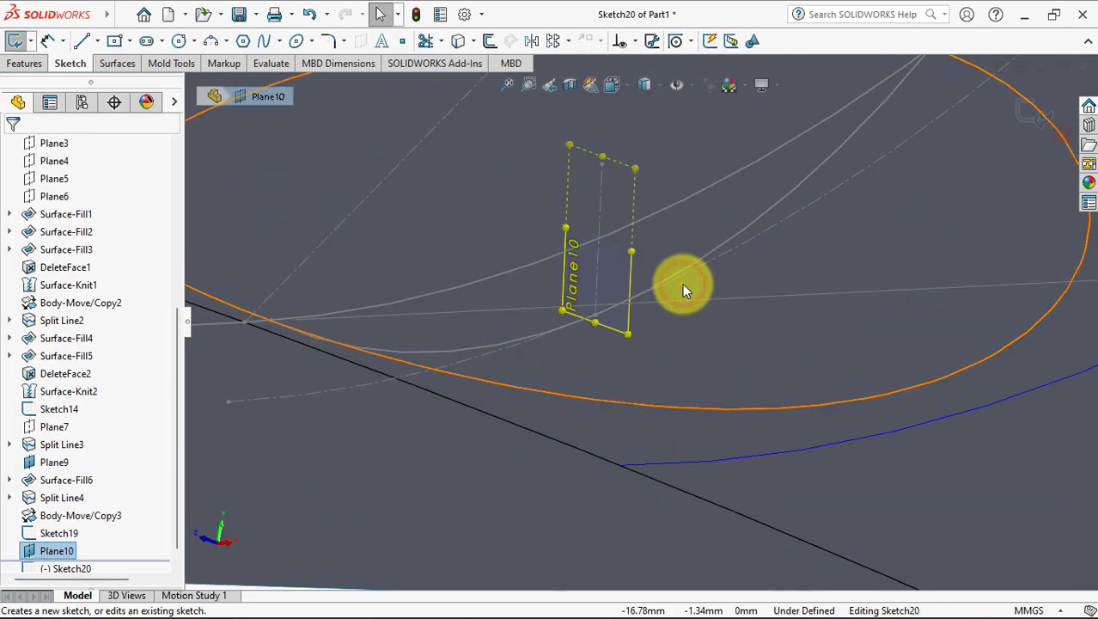
pyautogui.scroll(3, 687, 309)
pyautogui.click(211, 40)
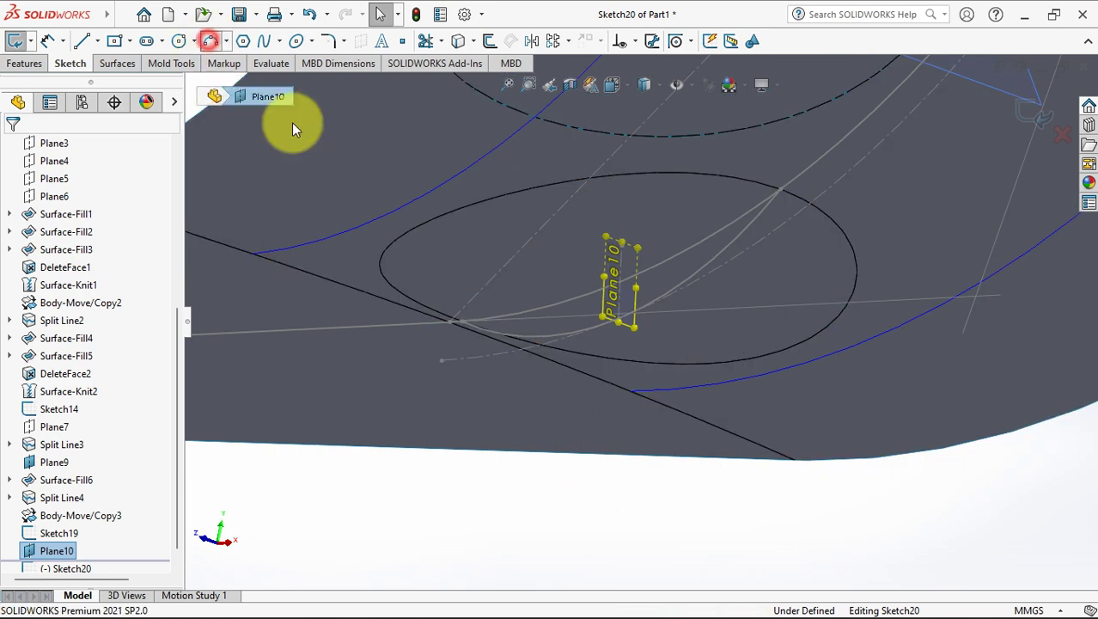
pyautogui.click(436, 225)
pyautogui.click(779, 356)
pyautogui.click(681, 336)
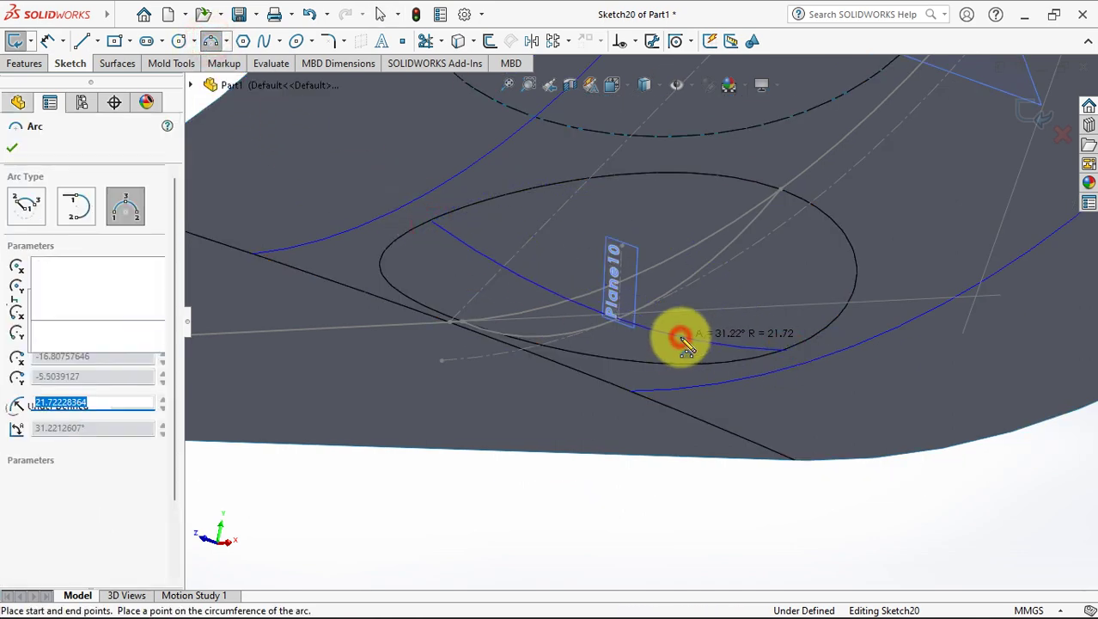
# Place the new arc's midpoint on the point where the first guide arc meets the short centerline
pyautogui.scroll(-3, 681, 336)
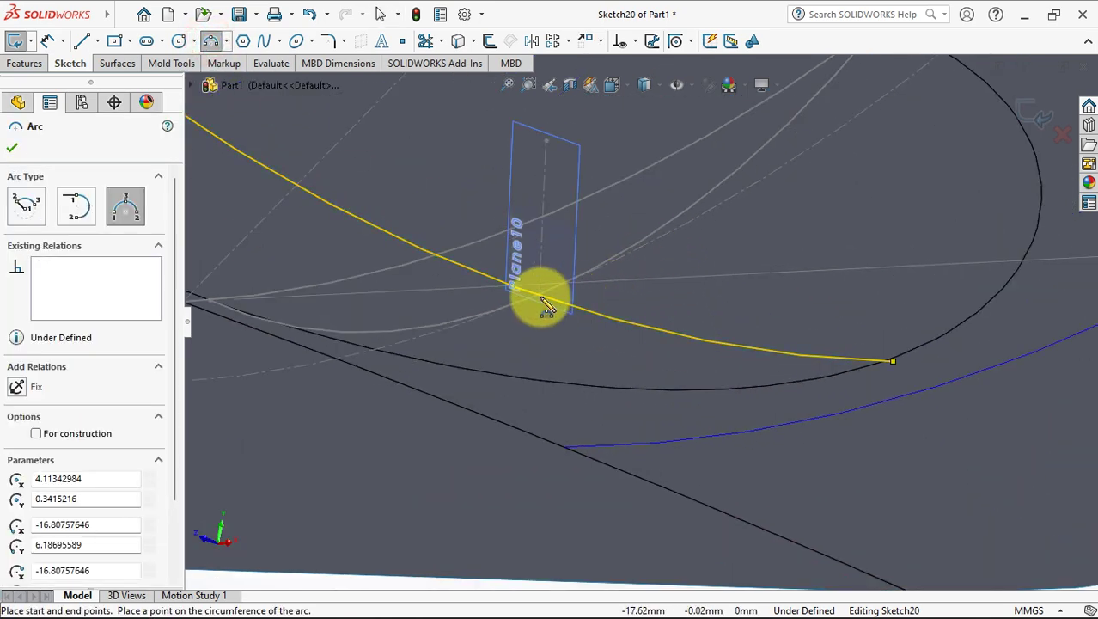
pyautogui.click(634, 41)
pyautogui.click(653, 84)
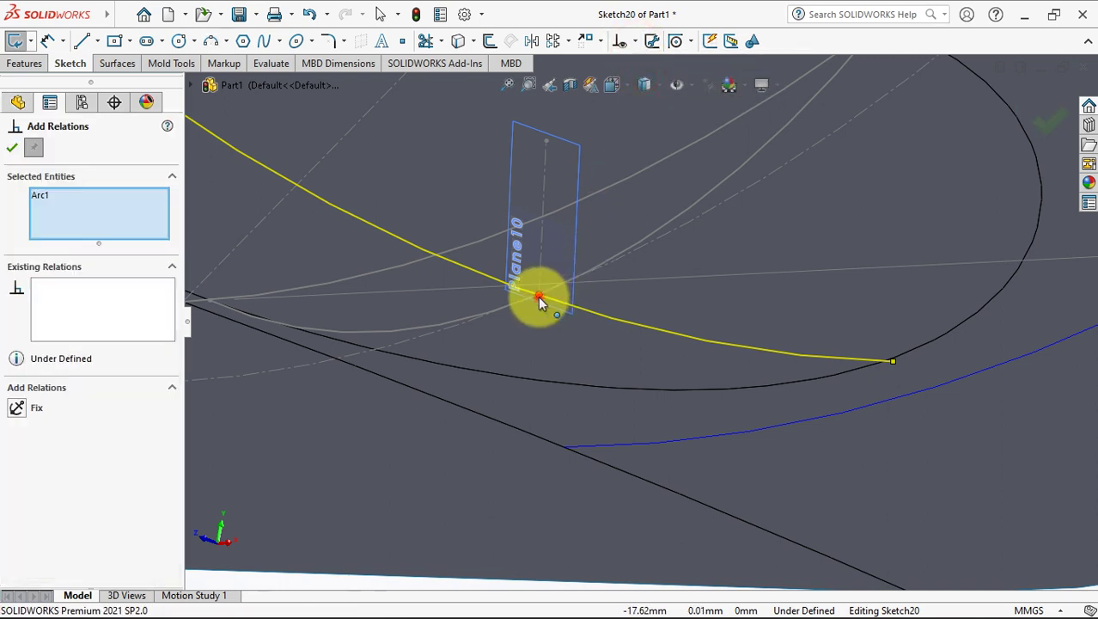
pyautogui.click(538, 296)
pyautogui.click(17, 427)
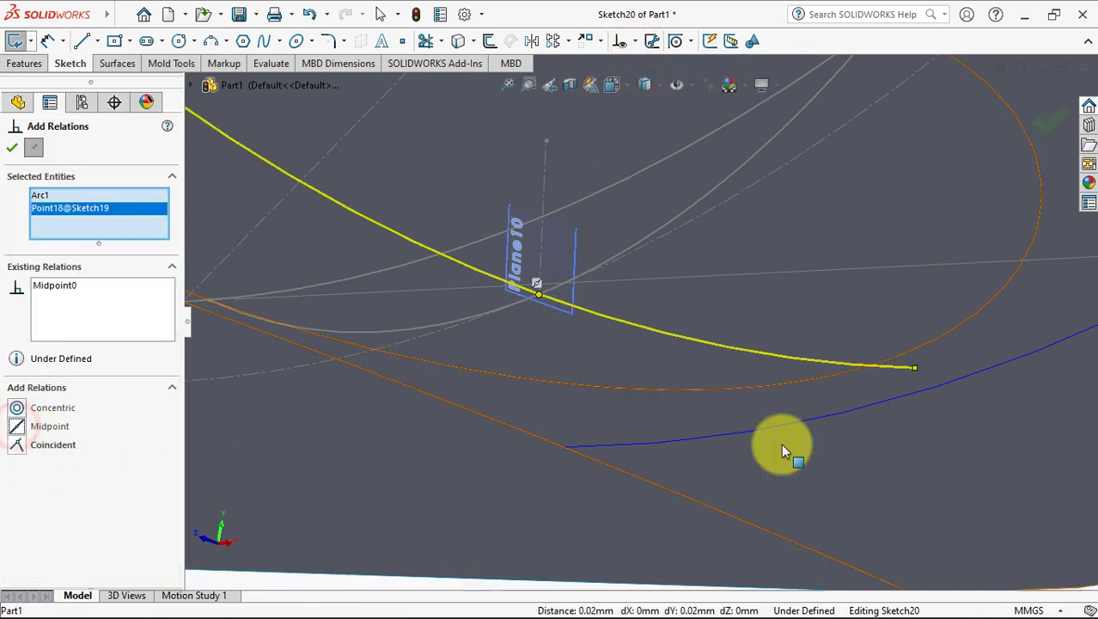
# Pierce both endpoints of the cross arc to the elliptical split edge and close the sketch
pyautogui.click(915, 366)
pyautogui.click(18, 407)
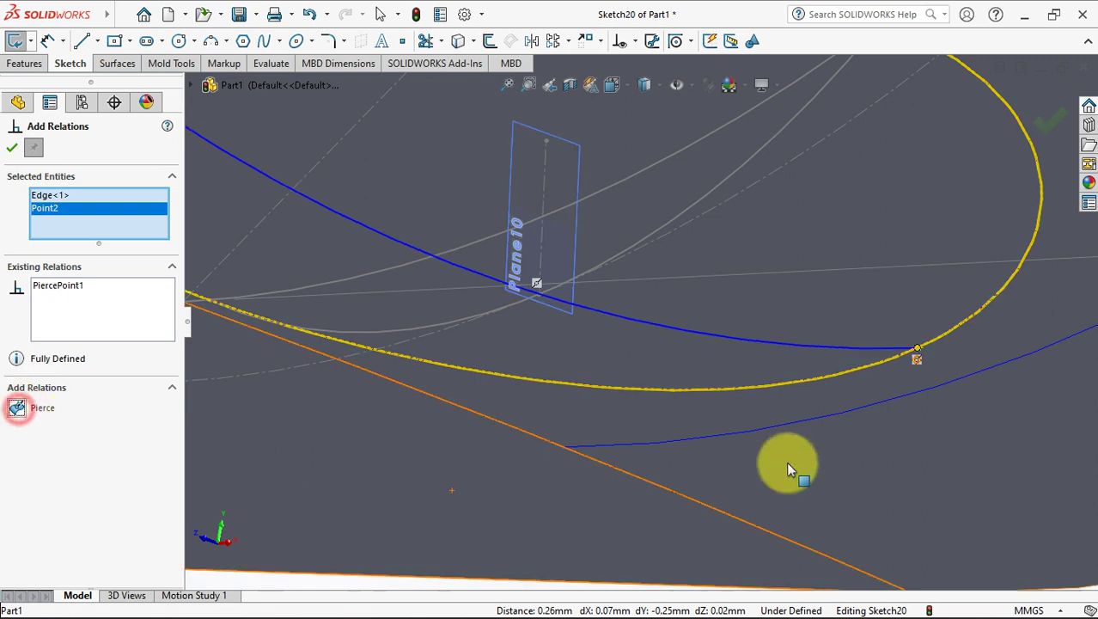
pyautogui.moveTo(789, 466); pyautogui.dragTo(381, 241, button='middle')
pyautogui.click(383, 215)
pyautogui.click(384, 207)
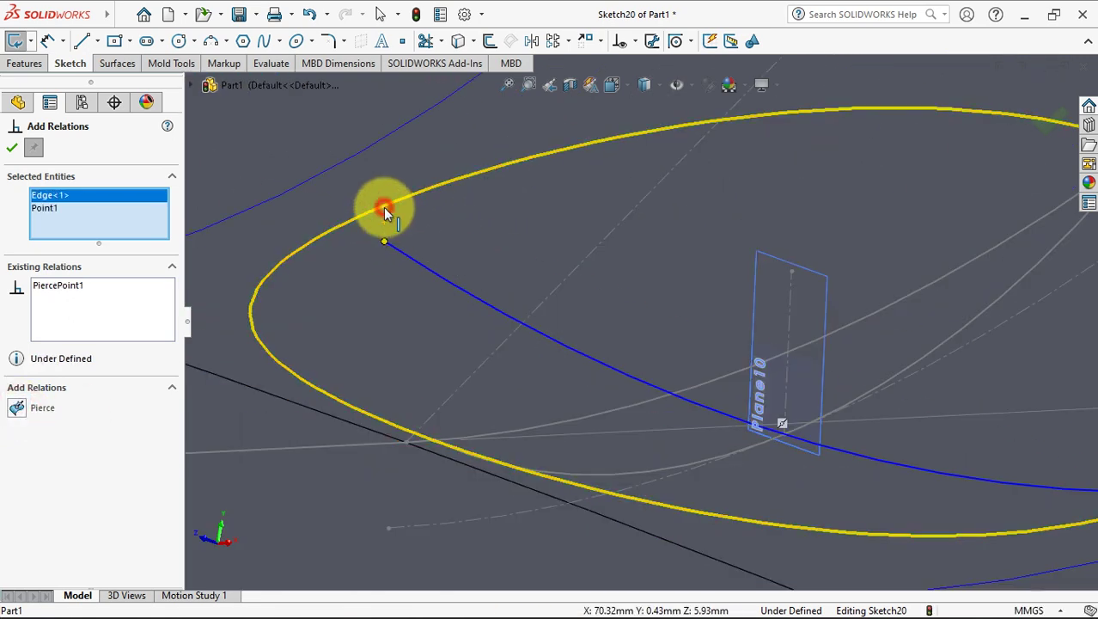
pyautogui.click(29, 409)
pyautogui.click(14, 146)
pyautogui.scroll(6, 485, 278)
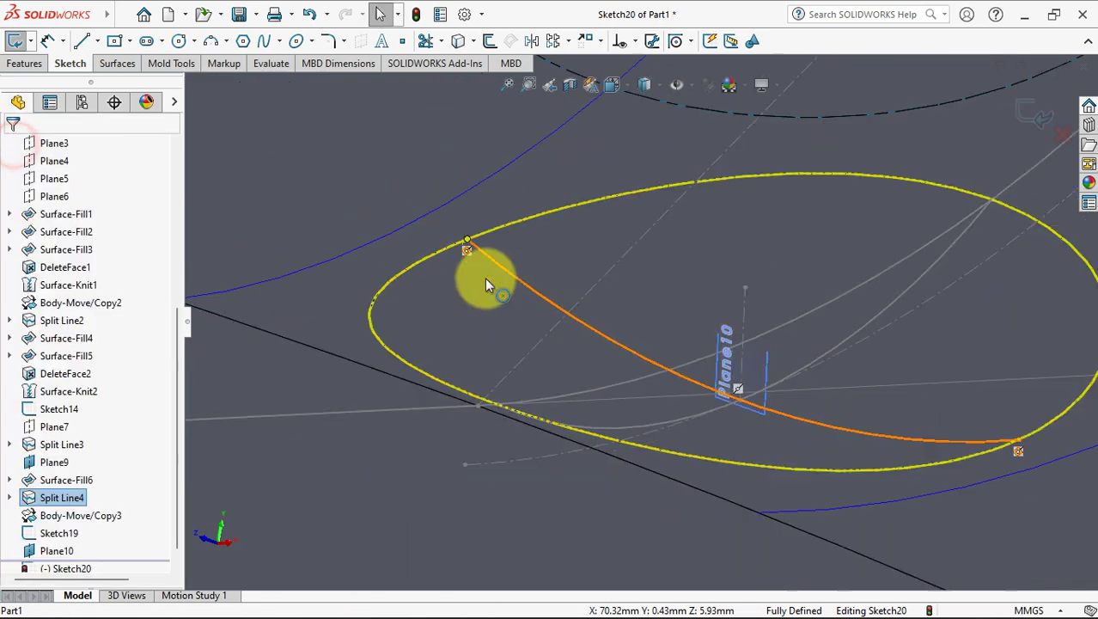
pyautogui.click(368, 184)
pyautogui.click(1041, 142)
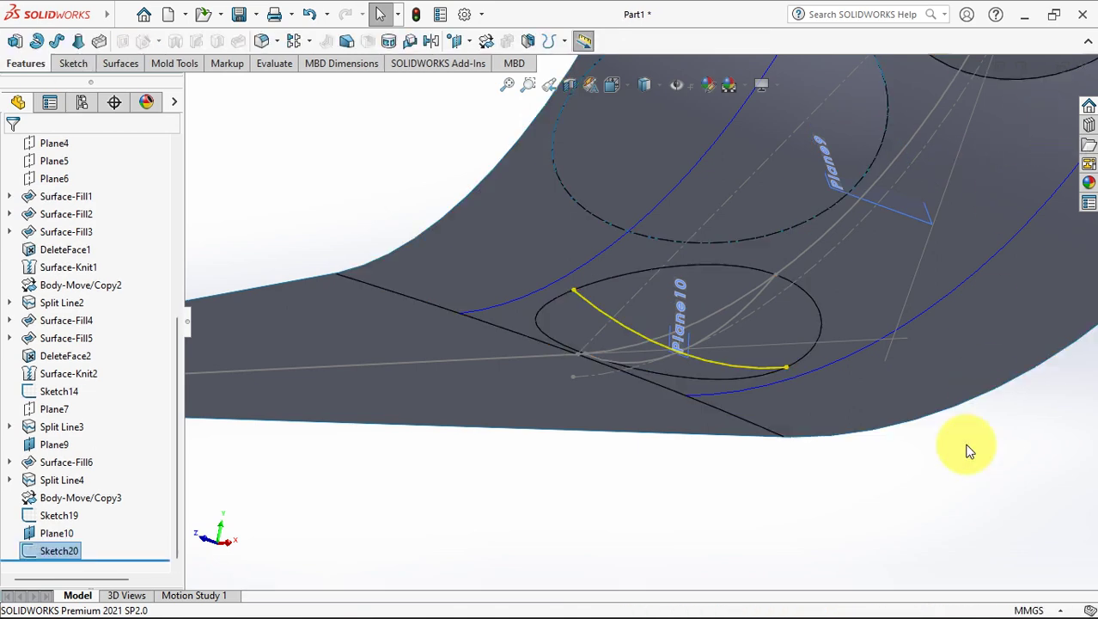
# Hide the wall's profile sketch running across the lowest ellipse
pyautogui.moveTo(939, 467); pyautogui.dragTo(935, 457, button='middle')
pyautogui.scroll(-3, 833, 380)
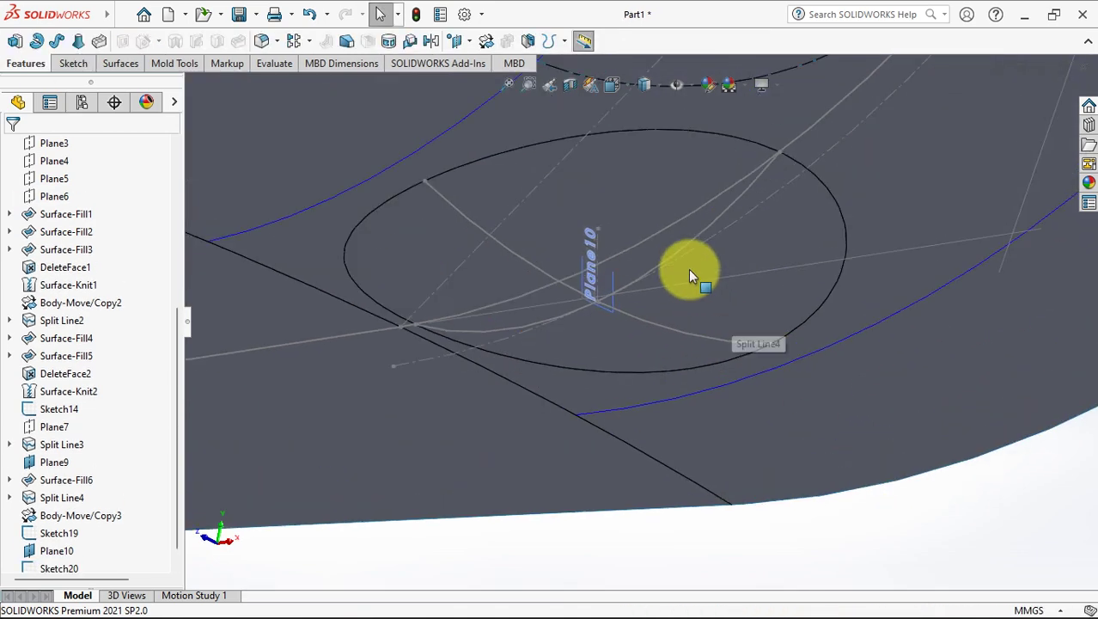
pyautogui.rightClick(657, 230)
pyautogui.click(697, 210)
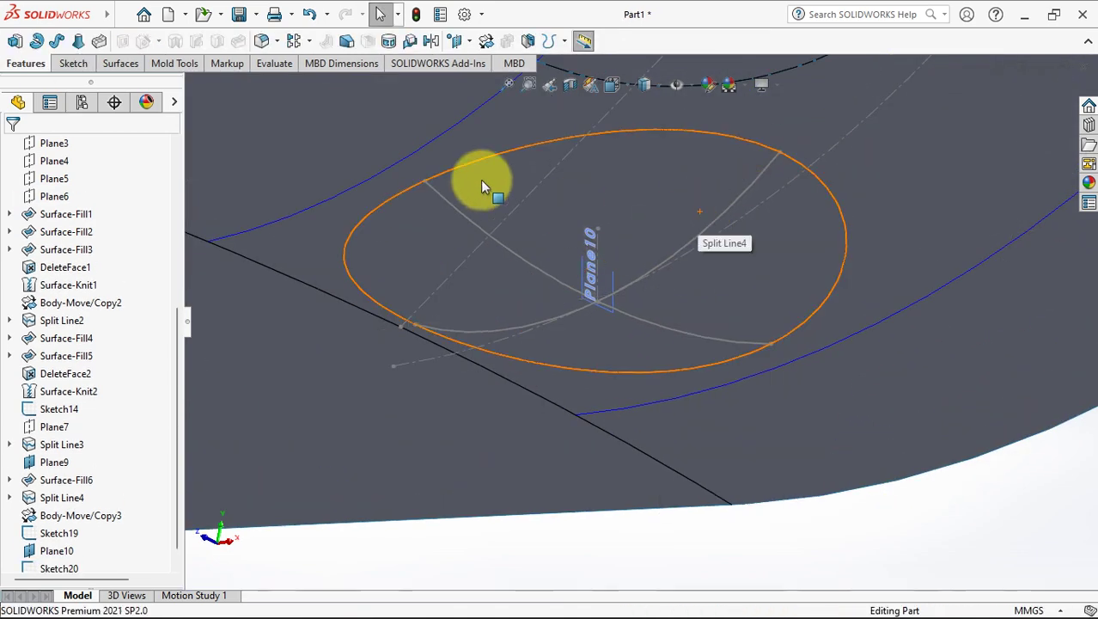
# Fill the lowest elliptical outline with a Contact fill surface, using the two crossing arcs as constraint curves
pyautogui.click(138, 63)
pyautogui.click(121, 43)
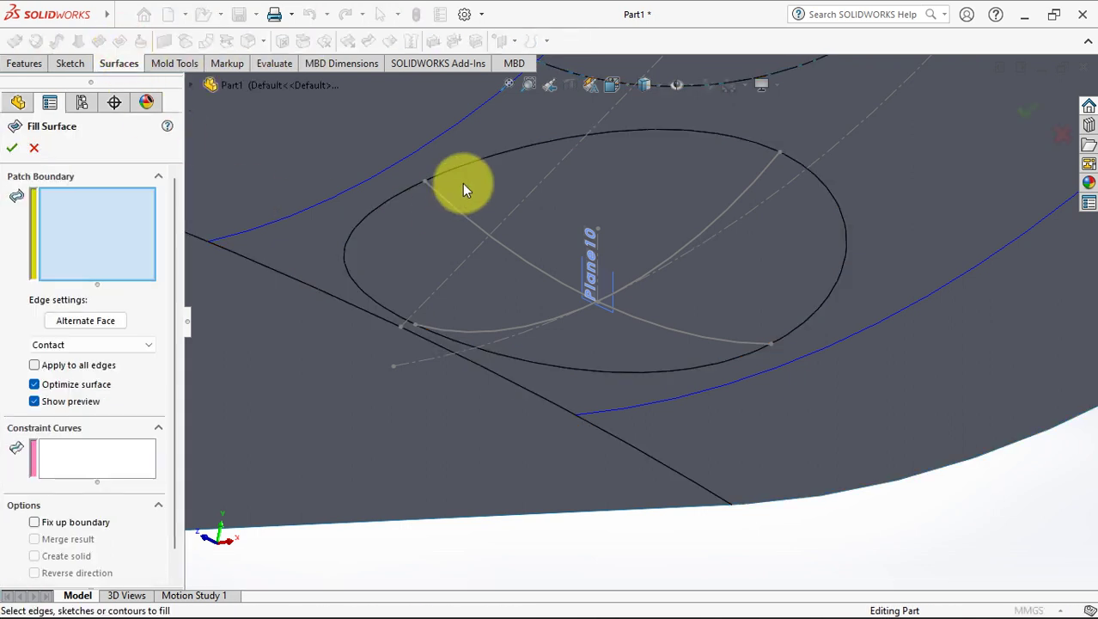
pyautogui.click(489, 159)
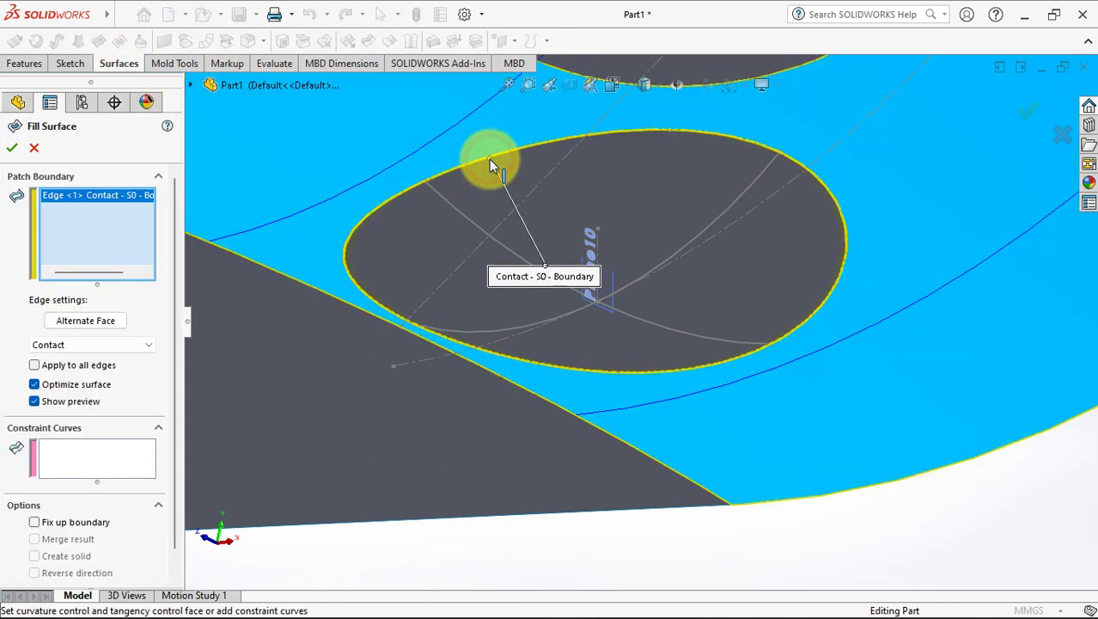
pyautogui.click(98, 460)
pyautogui.click(505, 250)
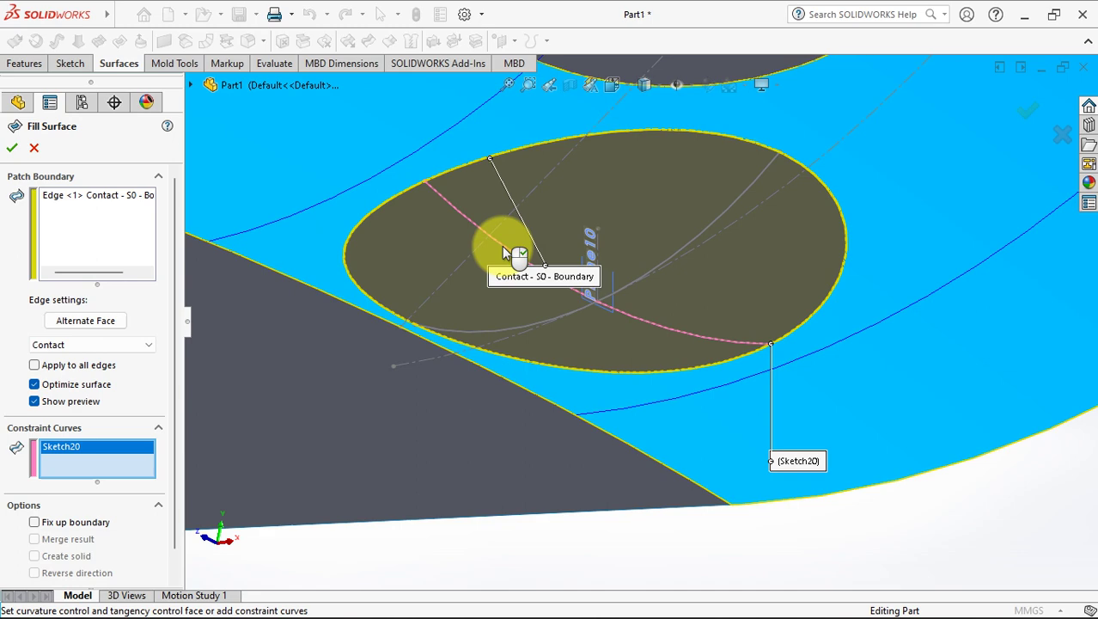
pyautogui.click(722, 218)
pyautogui.rightClick(722, 217)
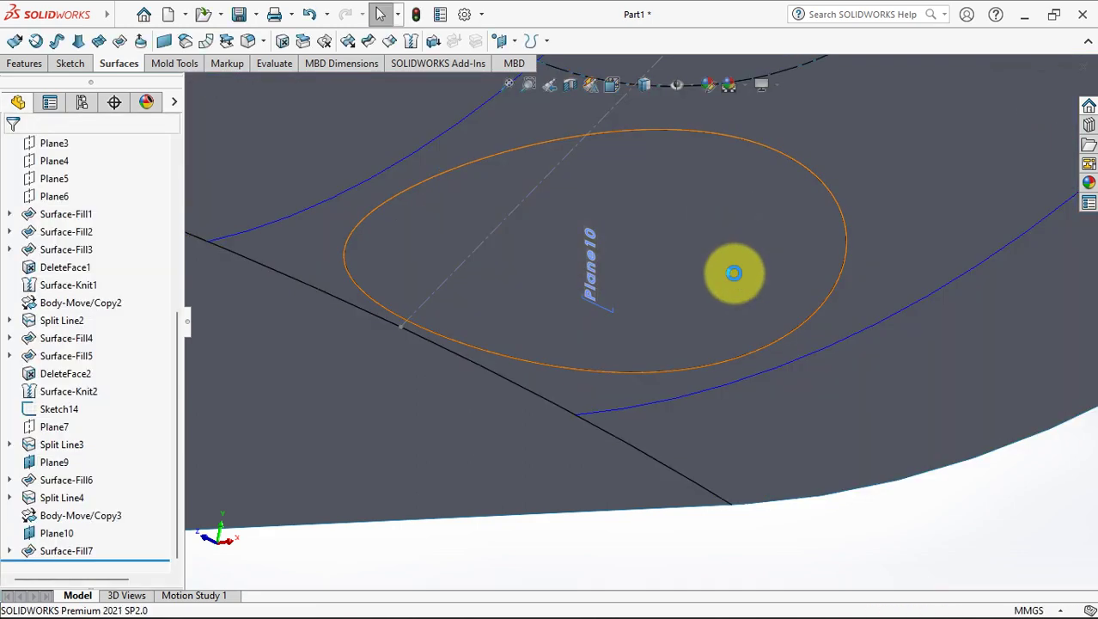
# Delete the original wall faces inside the two lowest elliptical outlines with the Delete option
pyautogui.scroll(4, 732, 272)
pyautogui.click(725, 455)
pyautogui.moveTo(724, 461); pyautogui.dragTo(827, 542, button='middle')
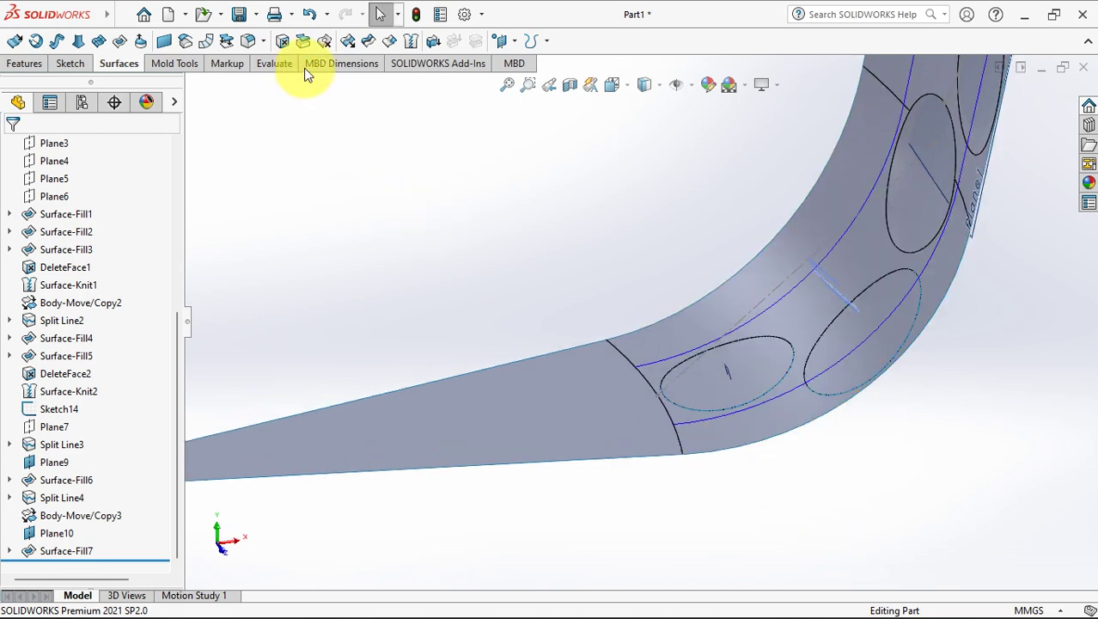
pyautogui.click(722, 392)
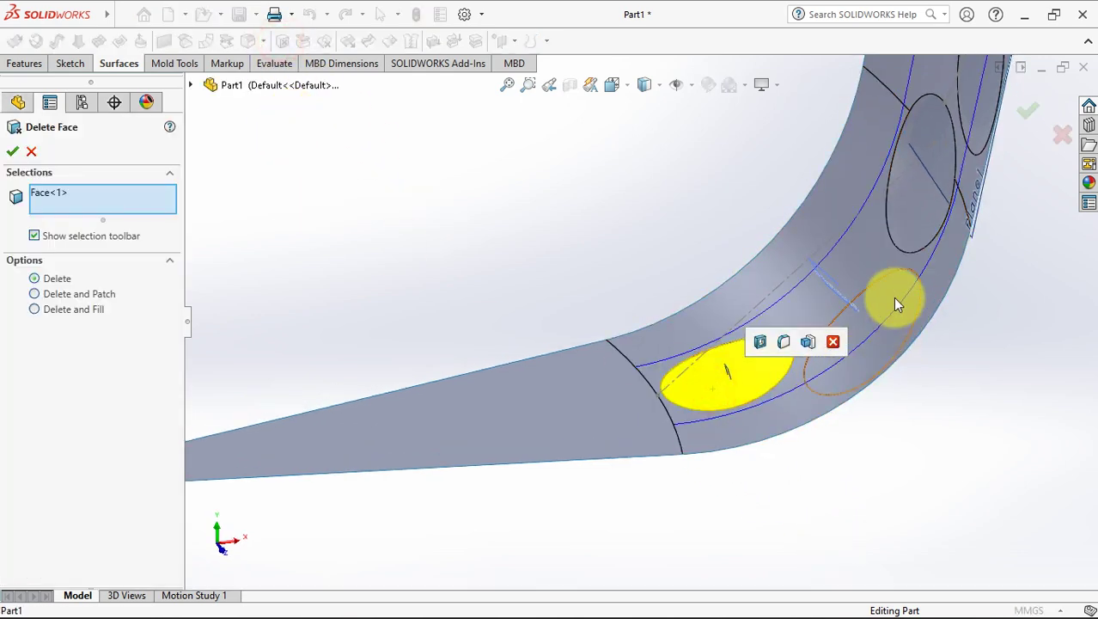
pyautogui.click(892, 297)
pyautogui.rightClick(892, 297)
# Hide the two reference planes, Plane9 and Plane10, at the lowest dimples
pyautogui.click(593, 178)
pyautogui.moveTo(593, 177); pyautogui.dragTo(517, 179, button='middle')
pyautogui.scroll(5, 516, 178)
pyautogui.moveTo(808, 201); pyautogui.dragTo(687, 356, button='middle')
pyautogui.click(680, 342)
pyautogui.click(777, 289)
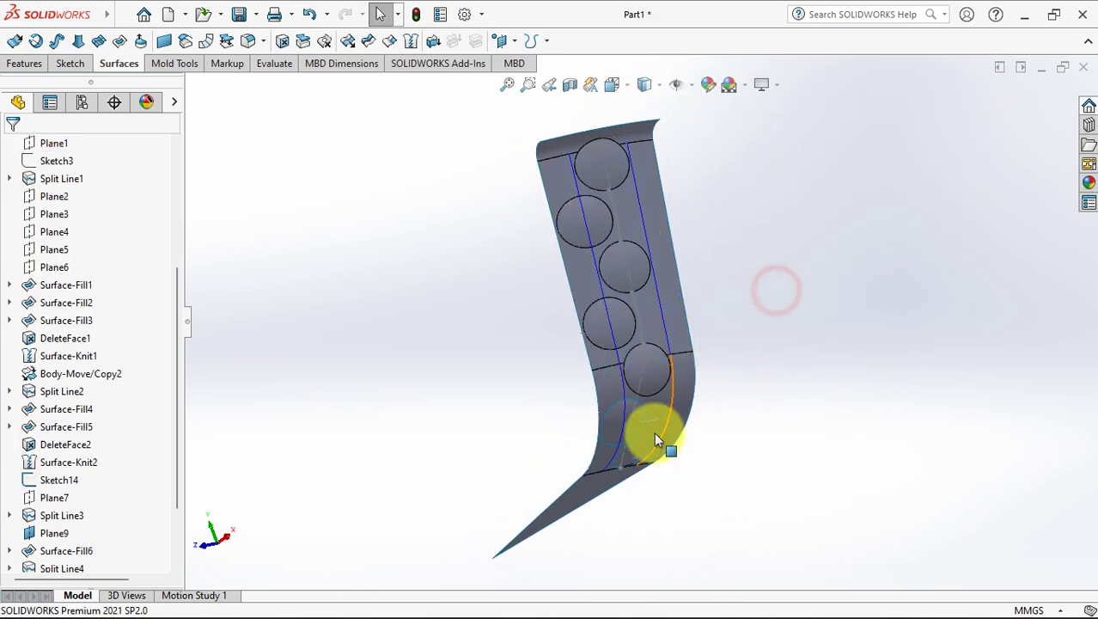
pyautogui.click(635, 451)
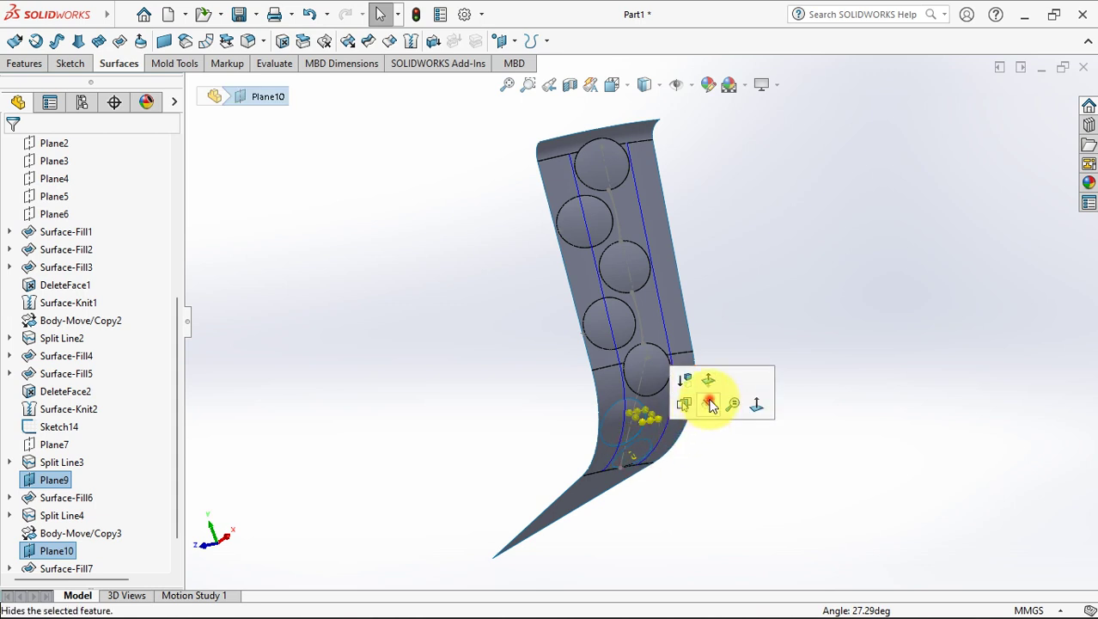
pyautogui.click(710, 399)
# Hide the blue curves along the wall and the remaining centerline sketches running through the dimples
pyautogui.click(640, 400)
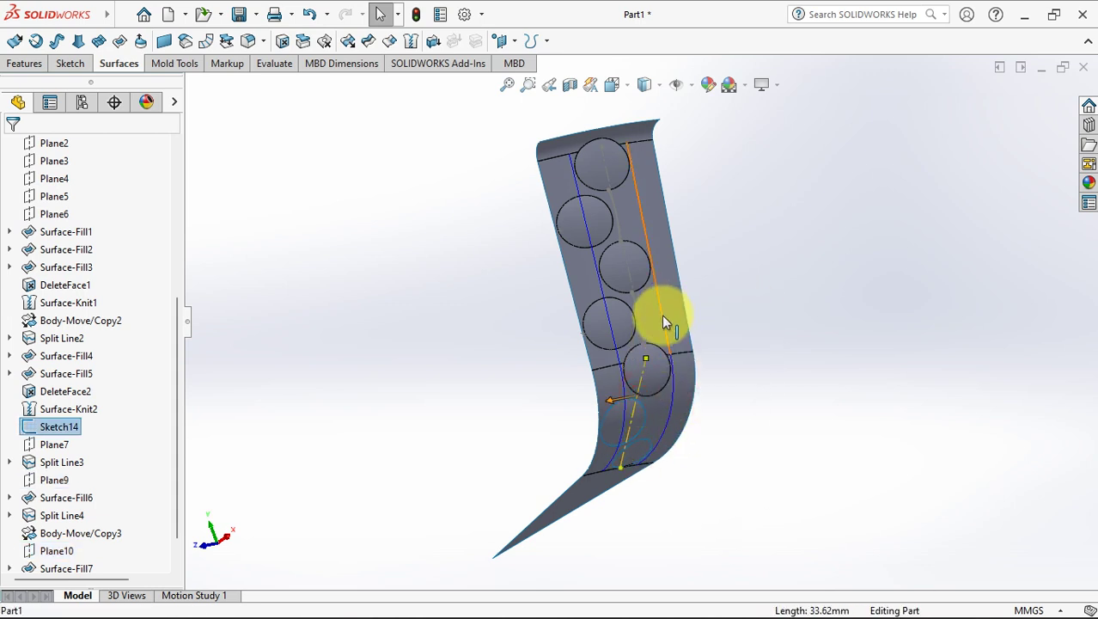
pyautogui.click(663, 311)
pyautogui.click(733, 266)
pyautogui.click(786, 368)
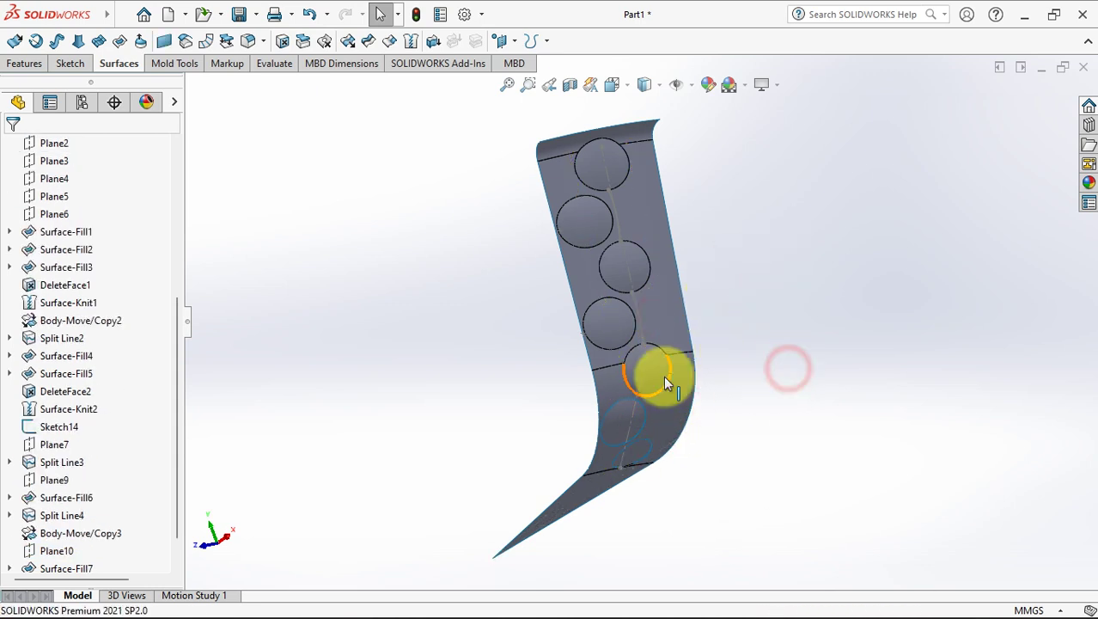
pyautogui.click(643, 330)
pyautogui.click(716, 282)
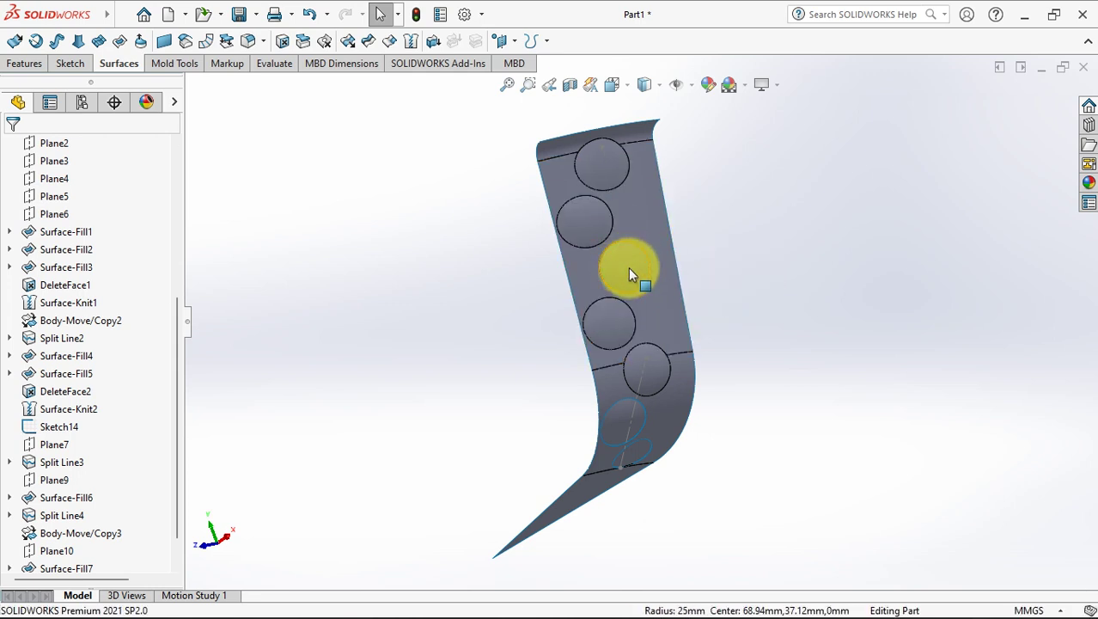
pyautogui.scroll(-3, 683, 481)
pyautogui.click(580, 378)
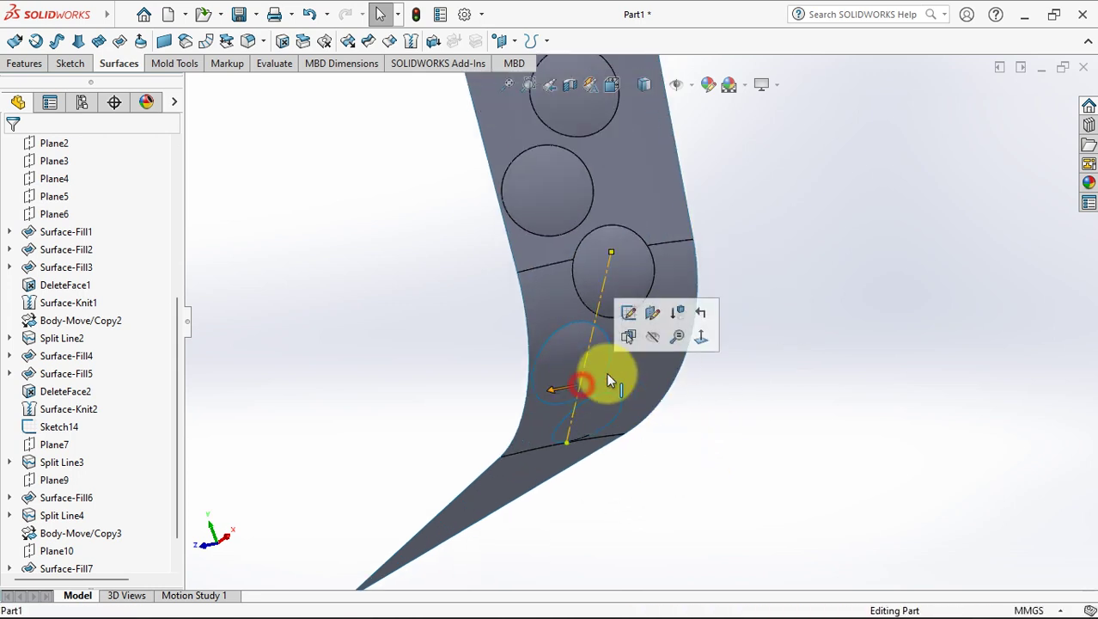
pyautogui.click(816, 371)
# Knit the wall surface with the two lowest dimple fills, keeping merged entities and no solid
pyautogui.moveTo(814, 362); pyautogui.dragTo(804, 290, button='middle')
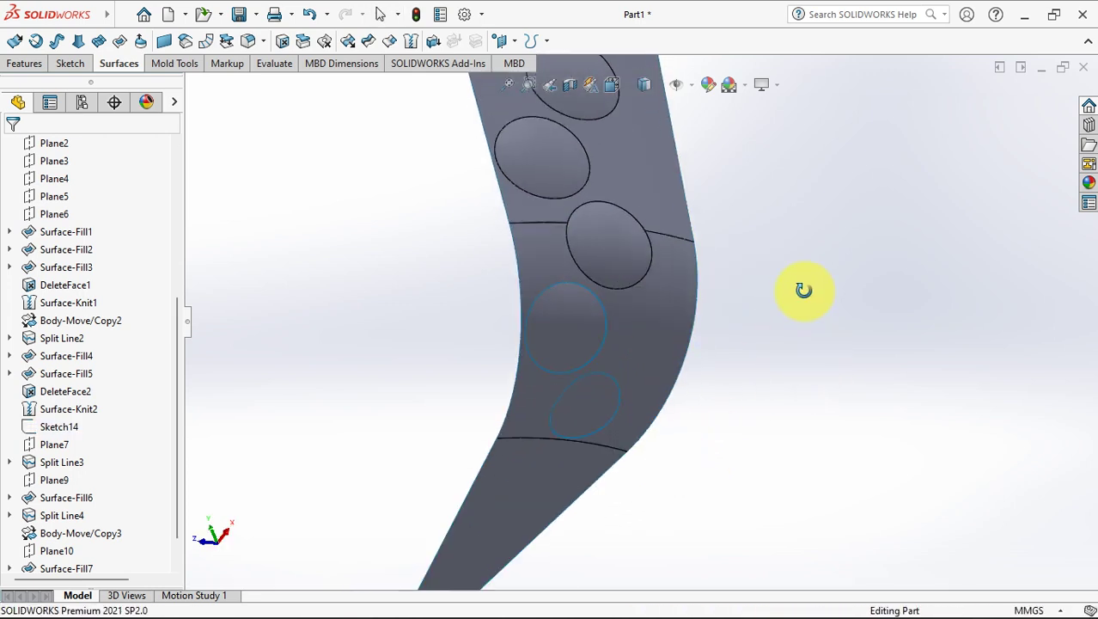
pyautogui.click(411, 40)
pyautogui.click(568, 429)
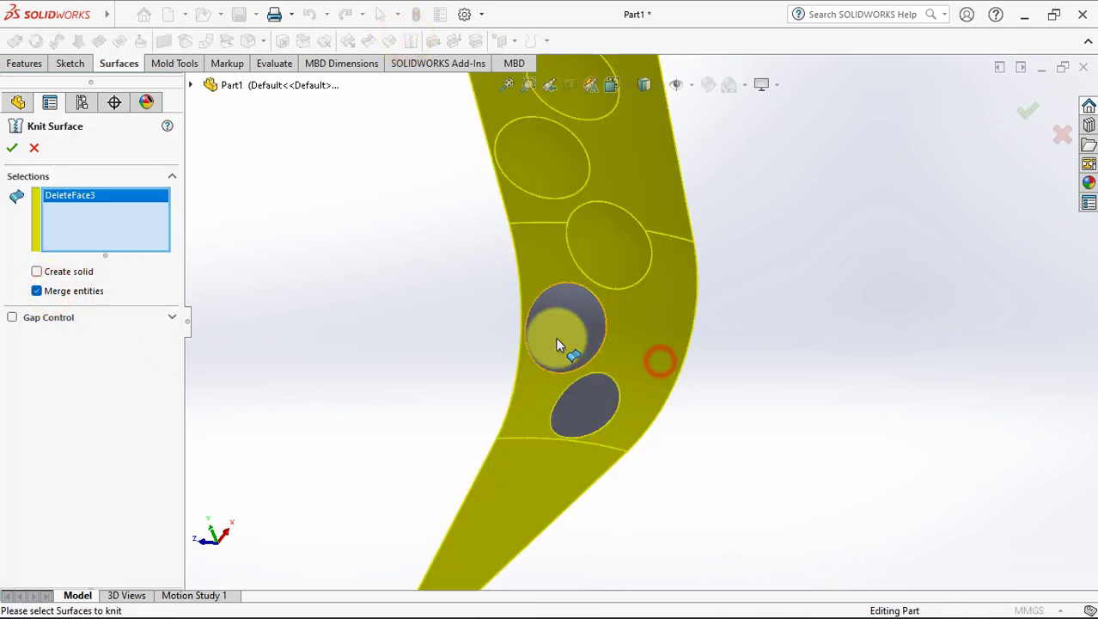
pyautogui.click(568, 340)
pyautogui.click(593, 408)
pyautogui.click(1030, 113)
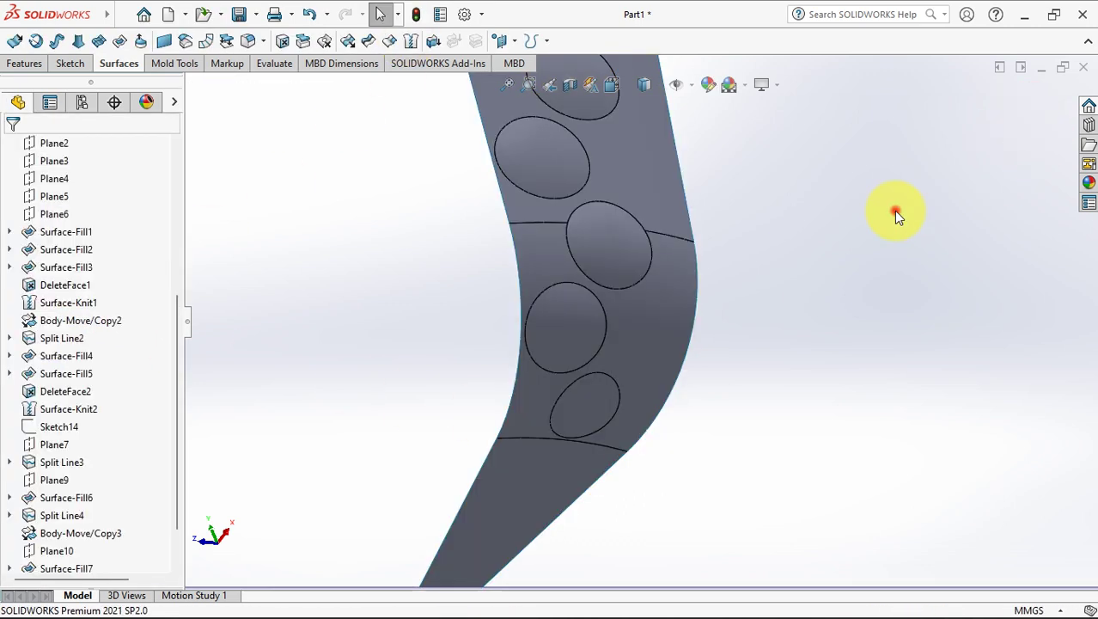
# Copy the second, fourth and sixth dimple faces from the top as surfaces with a 0 mm offset
pyautogui.press('Left')
pyautogui.press('Left')
pyautogui.press('Left')
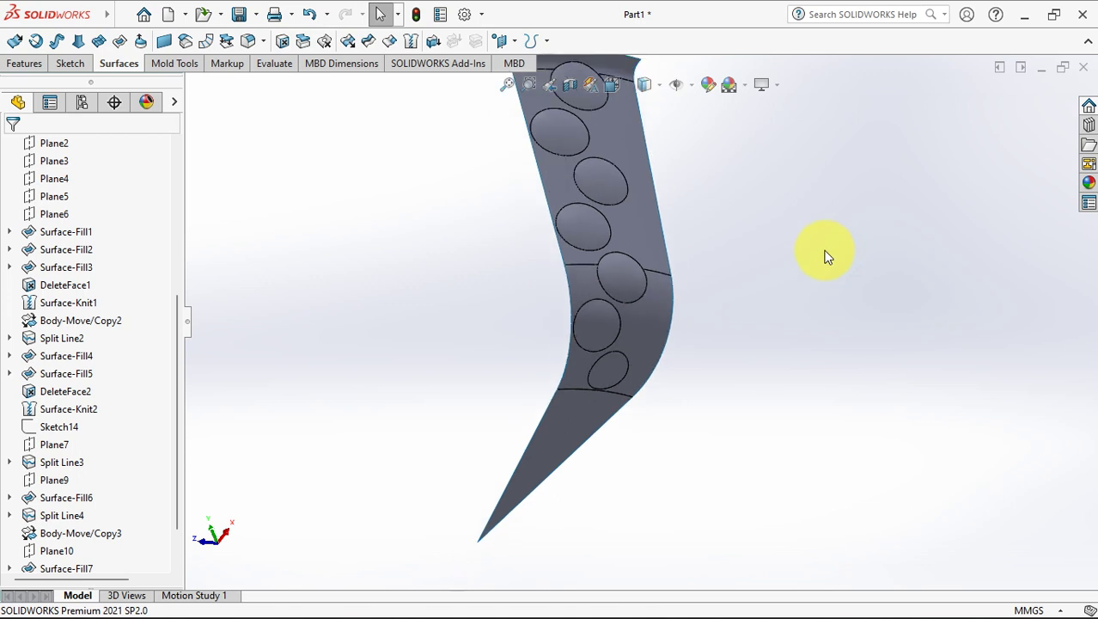
pyautogui.click(188, 40)
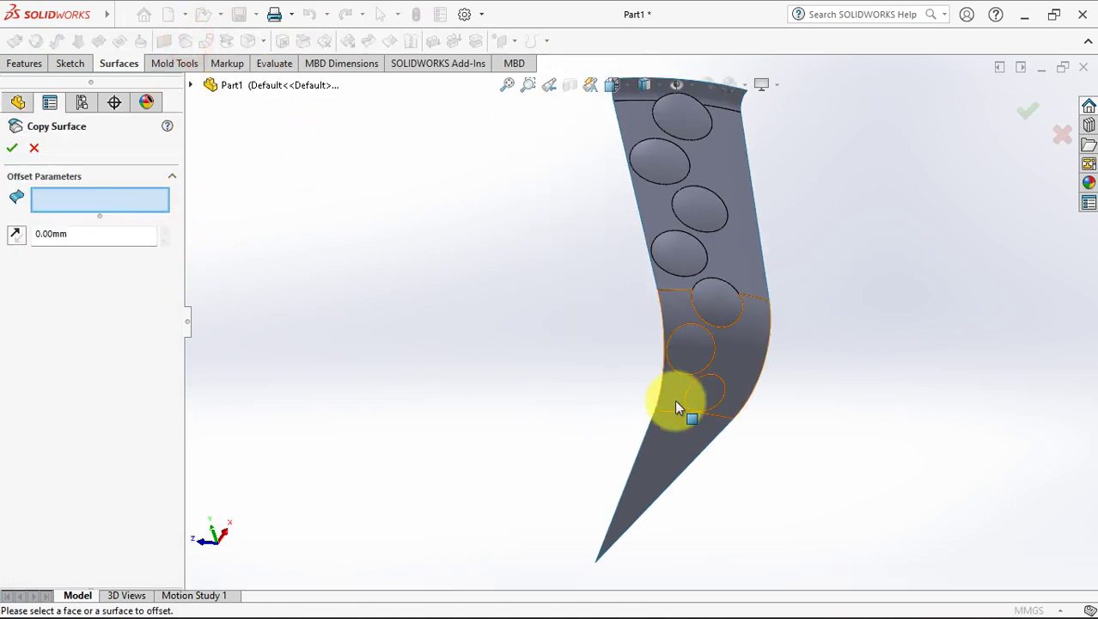
pyautogui.click(693, 337)
pyautogui.click(679, 253)
pyautogui.click(659, 163)
pyautogui.press('Return')
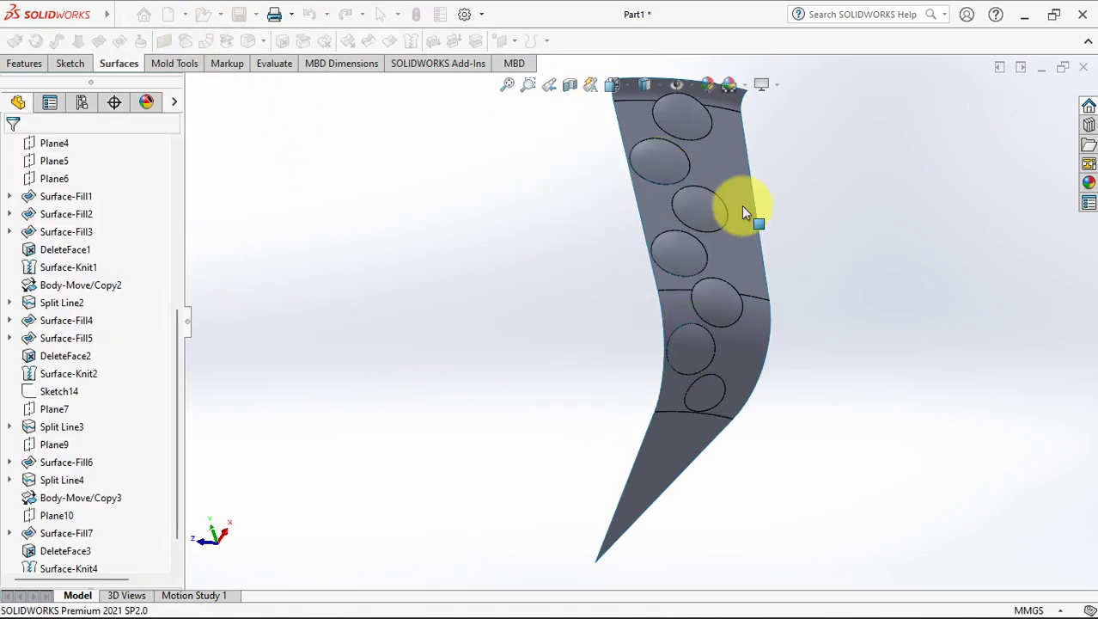
pyautogui.moveTo(176, 364); pyautogui.dragTo(191, 181)
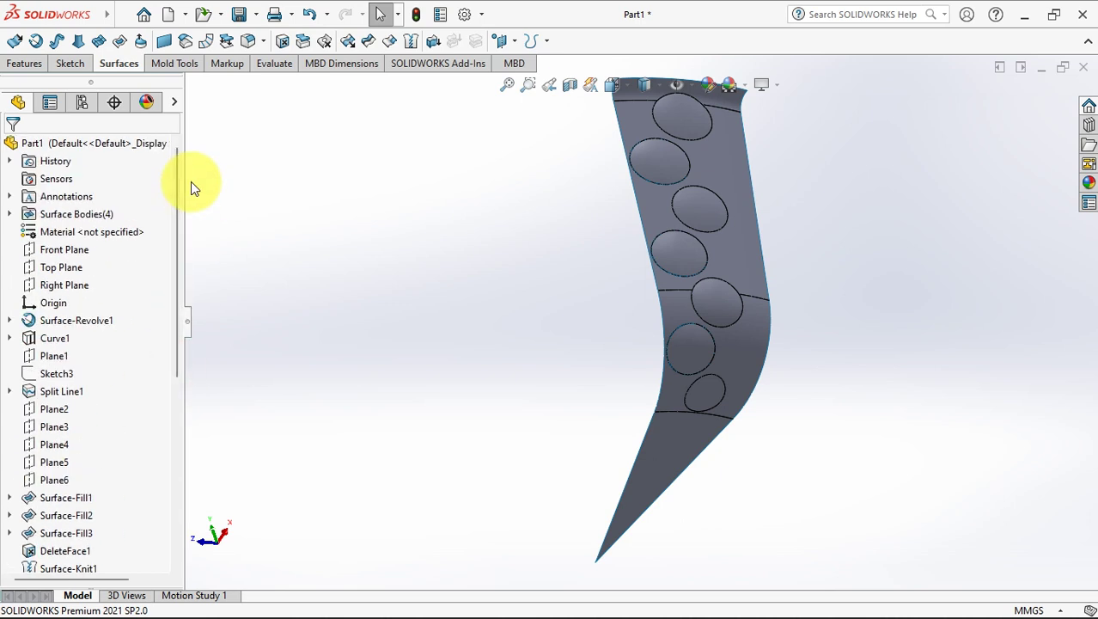
# Create a reference axis at the intersection of the Front Plane and the Right Plane
pyautogui.click(79, 251)
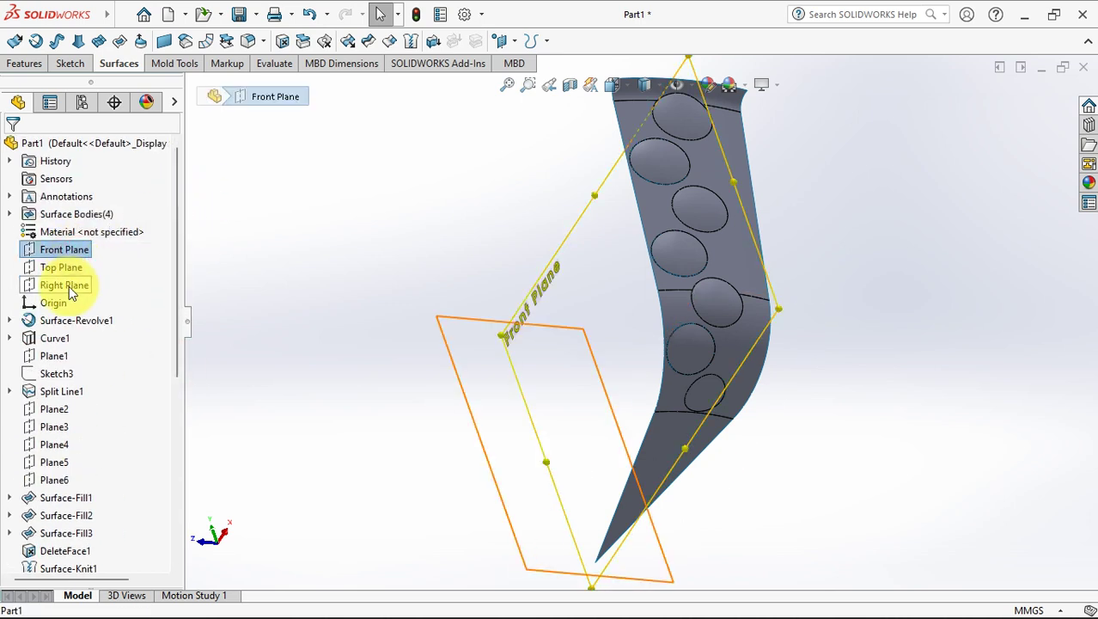
pyautogui.keyDown('ctrl'); pyautogui.click(67, 285); pyautogui.keyUp('ctrl')
pyautogui.click(511, 42)
pyautogui.click(526, 80)
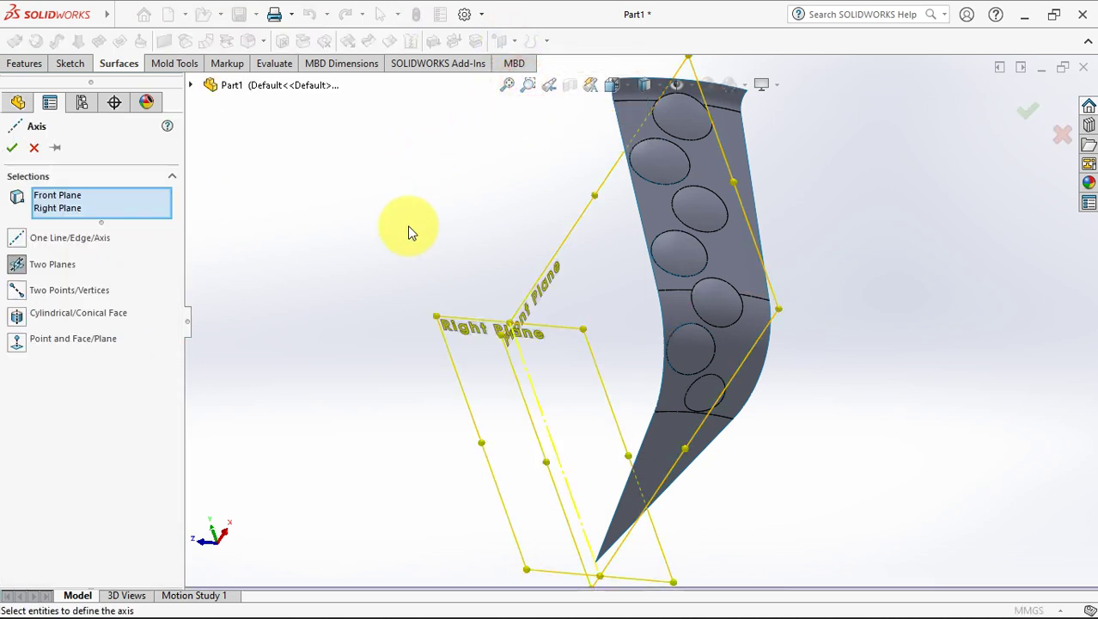
pyautogui.click(15, 148)
pyautogui.click(352, 200)
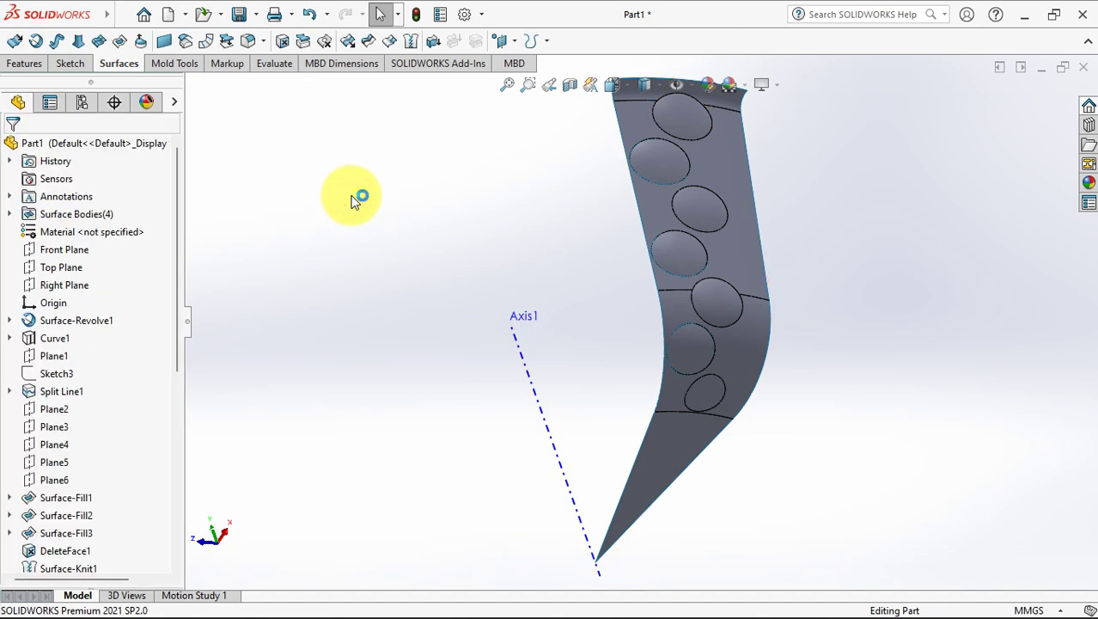
# Rotate the three copied dimple surfaces about Axis1 by -11.25 degrees (360/32), without making copies
pyautogui.click(38, 66)
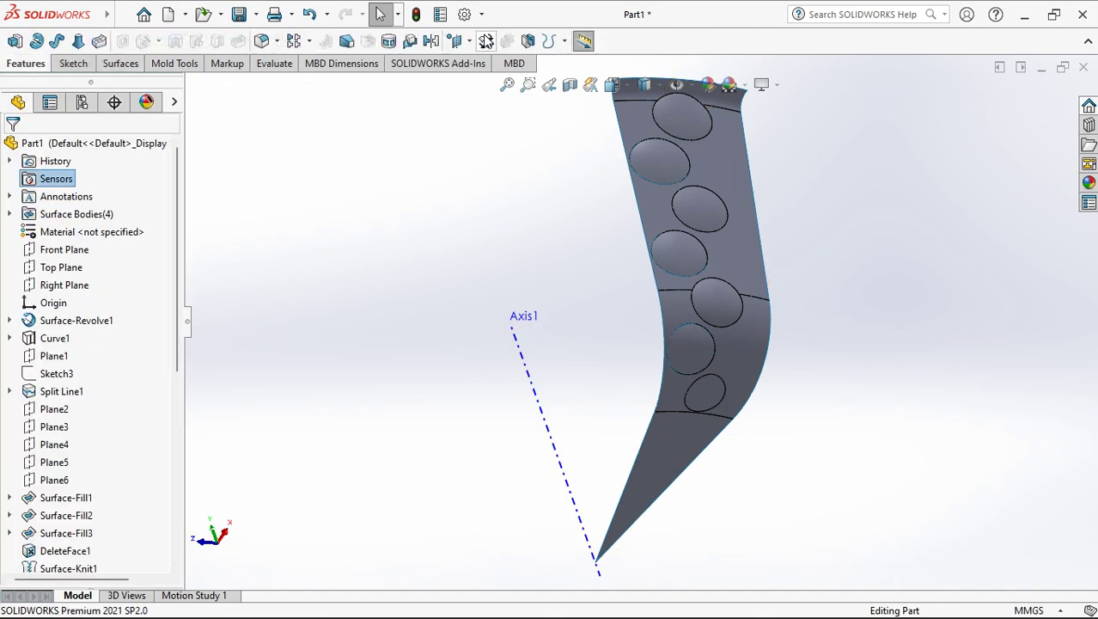
pyautogui.click(486, 41)
pyautogui.click(222, 156)
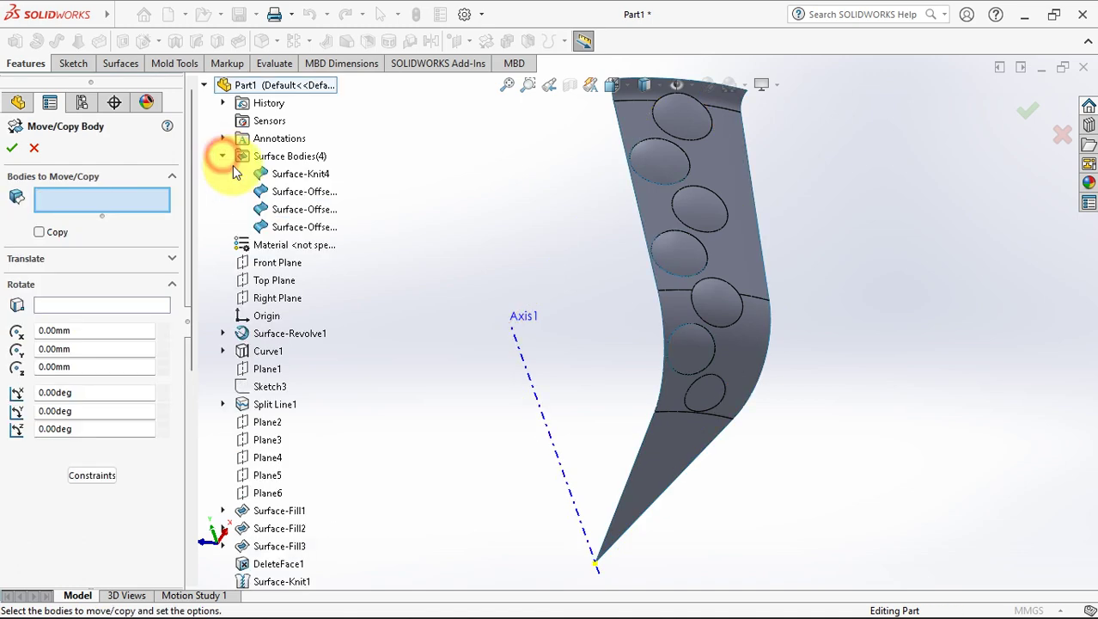
pyautogui.click(288, 195)
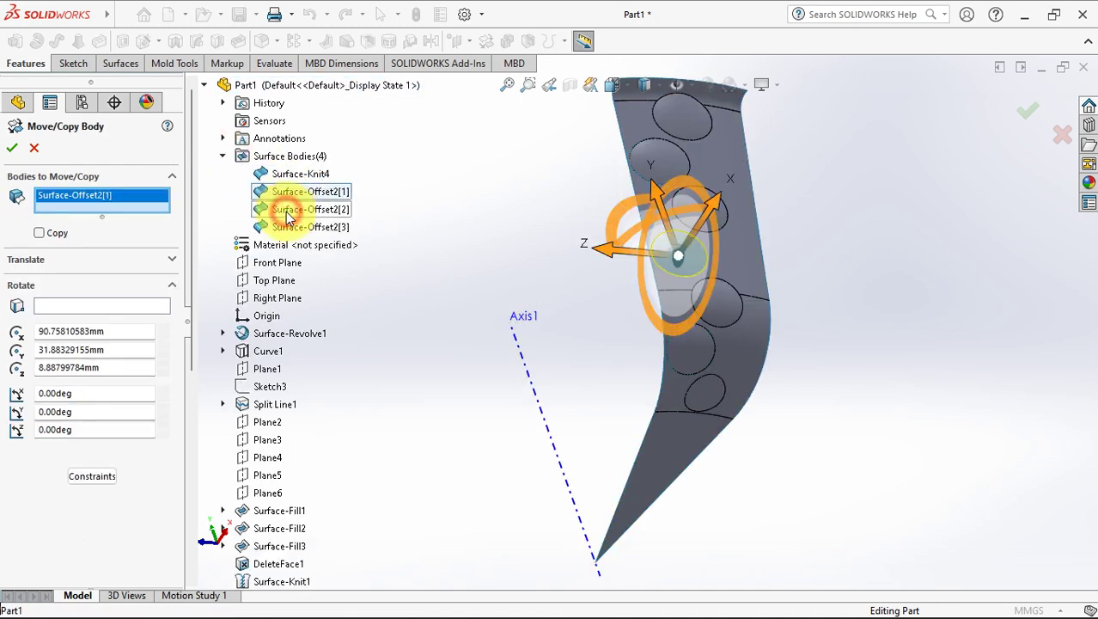
pyautogui.click(288, 214)
pyautogui.click(283, 226)
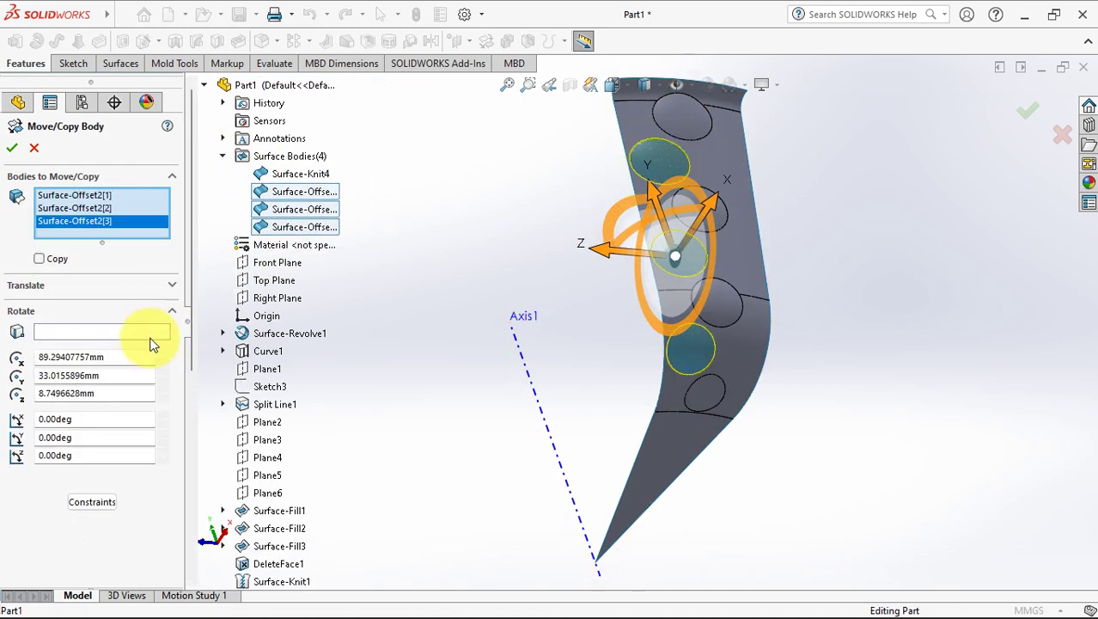
pyautogui.click(121, 330)
pyautogui.click(524, 363)
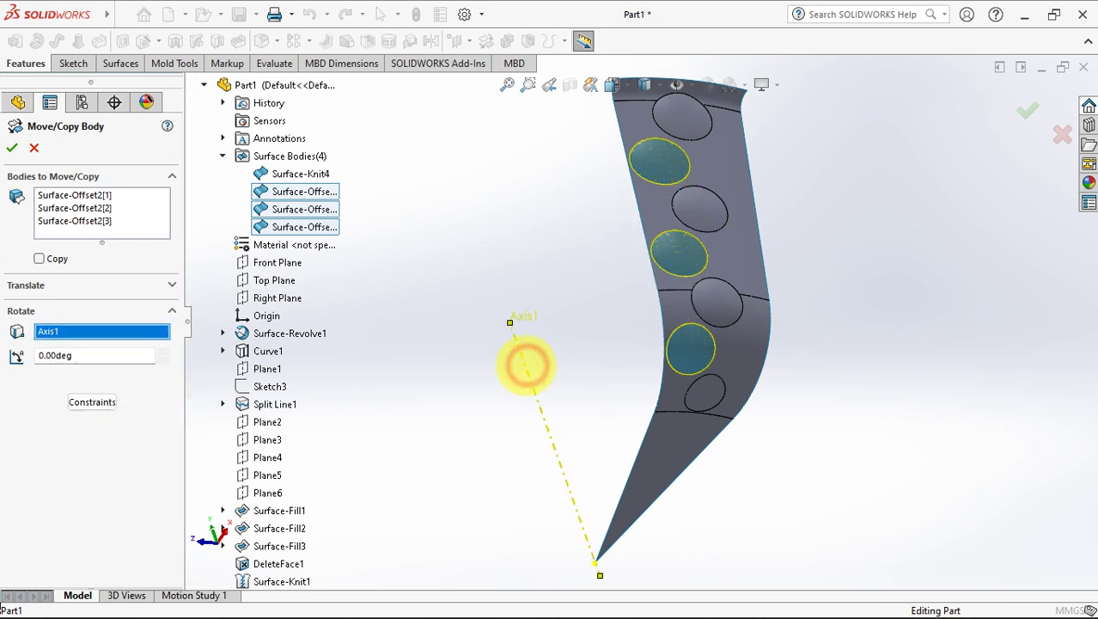
pyautogui.click(94, 356)
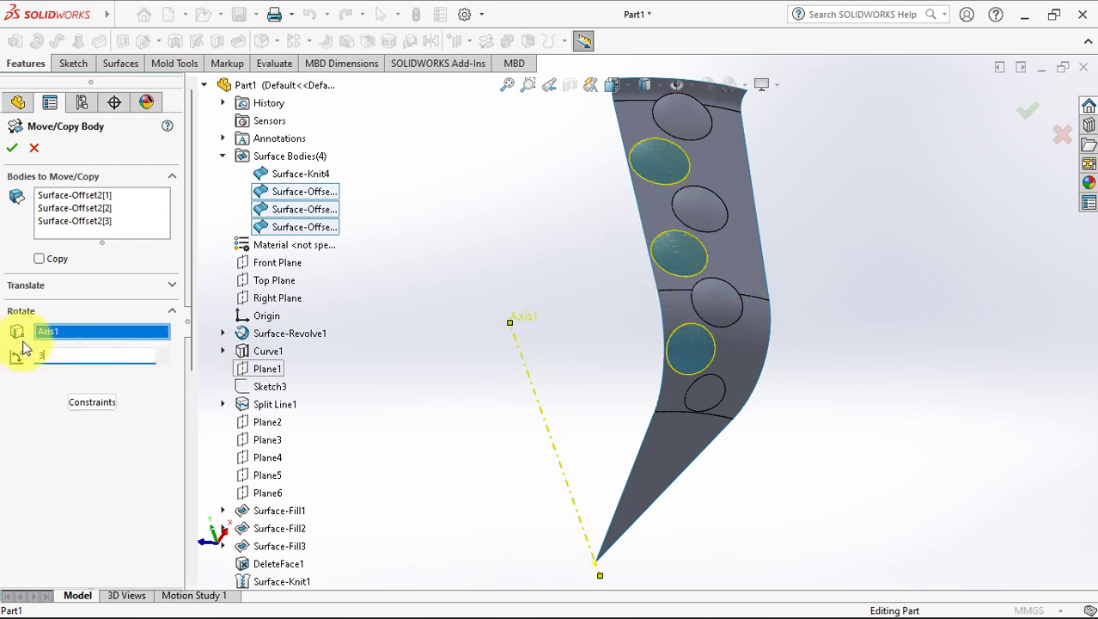
pyautogui.write('360/32')
pyautogui.press('Tab')
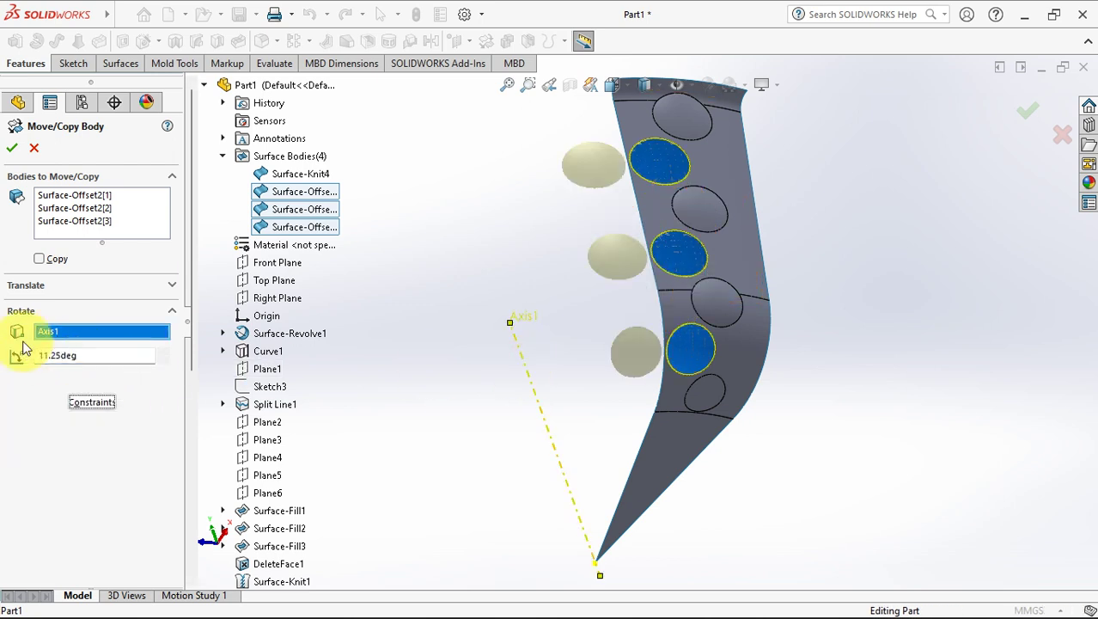
pyautogui.write('-')
pyautogui.press('Tab')
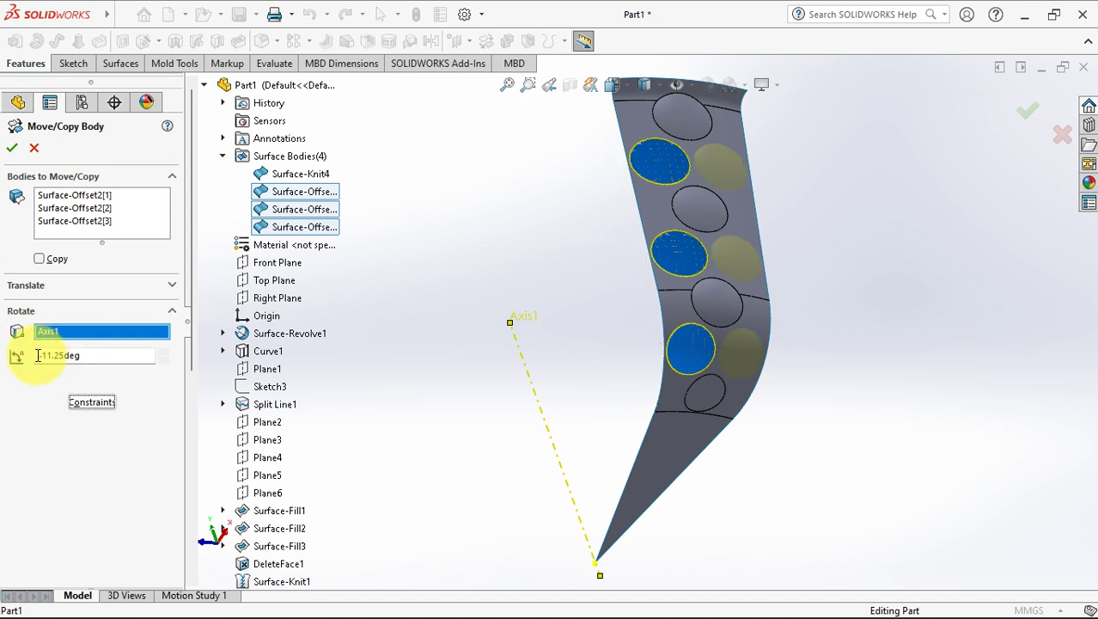
pyautogui.click(12, 151)
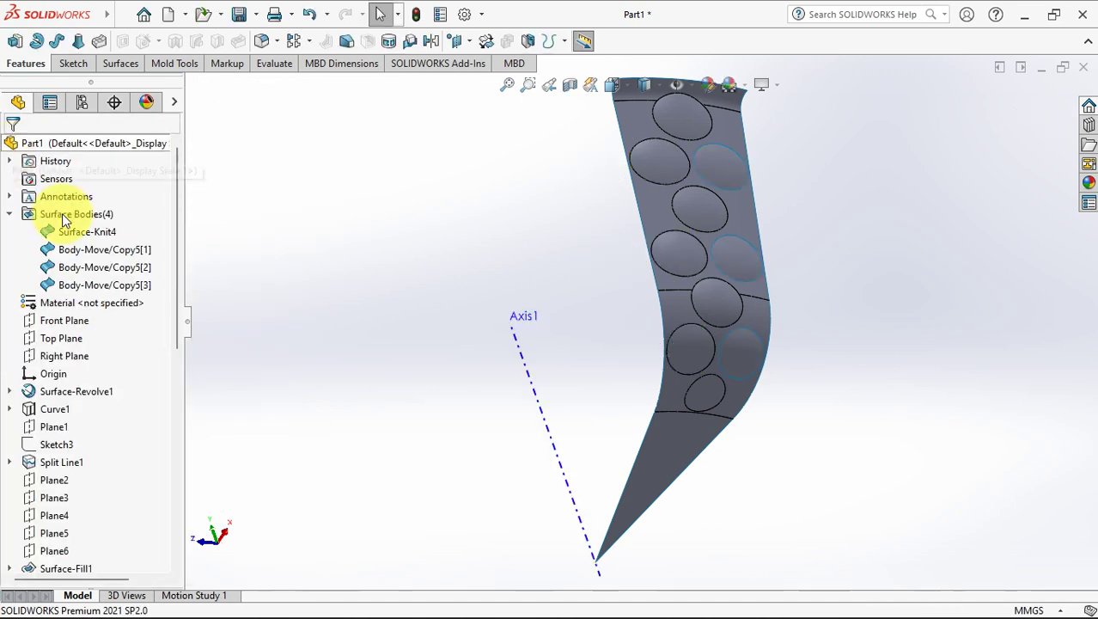
# Sketch on Plane1 the outlines of the three rotated dimple surfaces using Convert Entities, and exit the sketch
pyautogui.moveTo(176, 345); pyautogui.dragTo(179, 417)
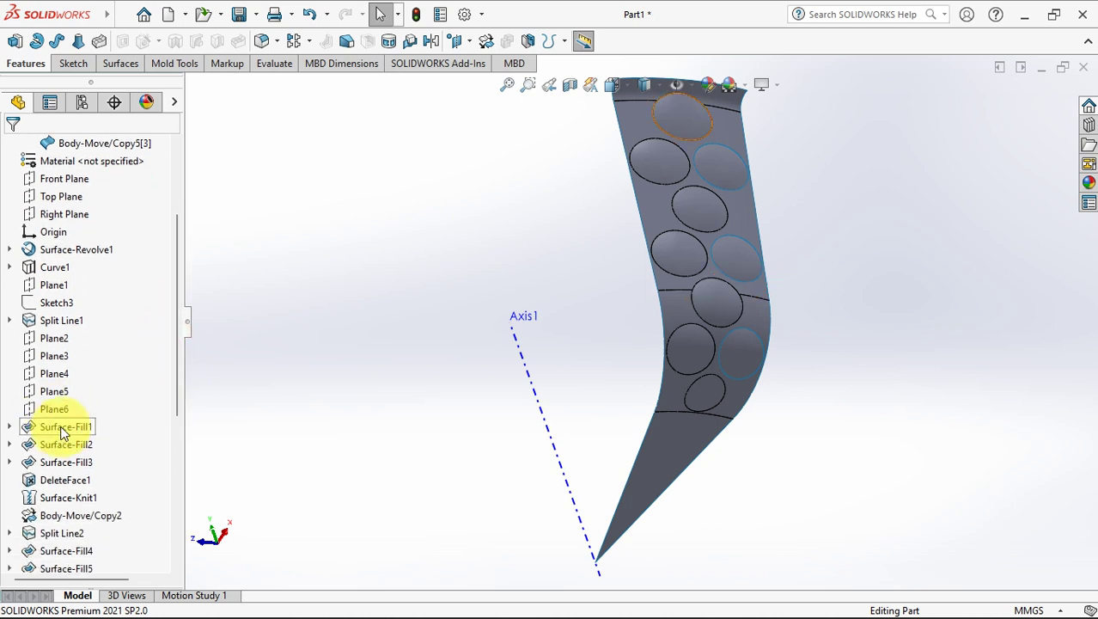
pyautogui.scroll(3, 176, 314)
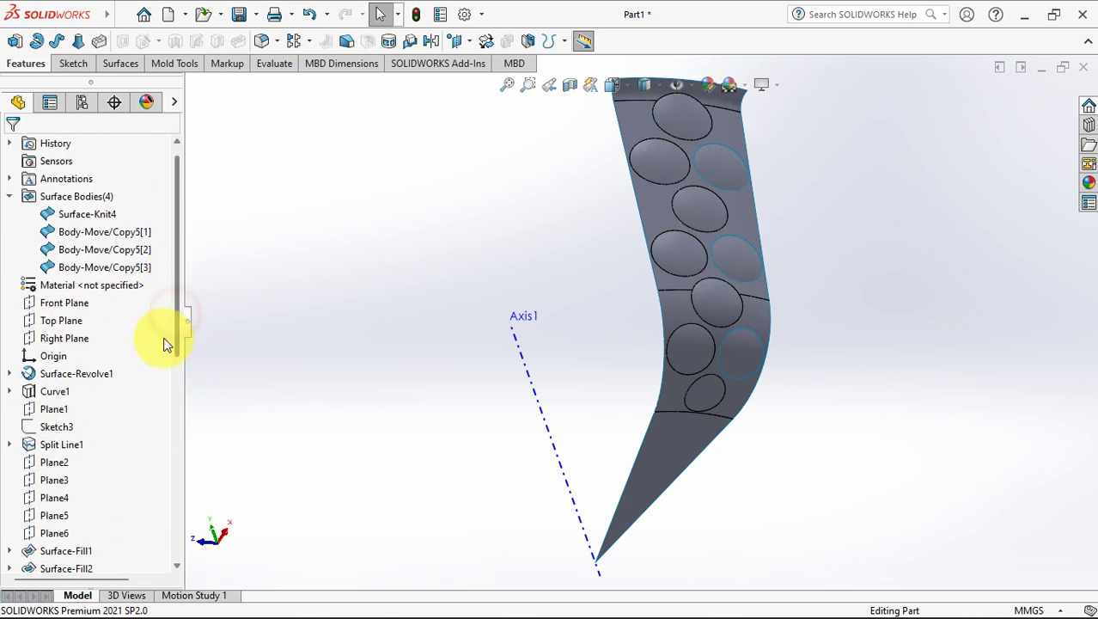
pyautogui.click(49, 413)
pyautogui.click(136, 391)
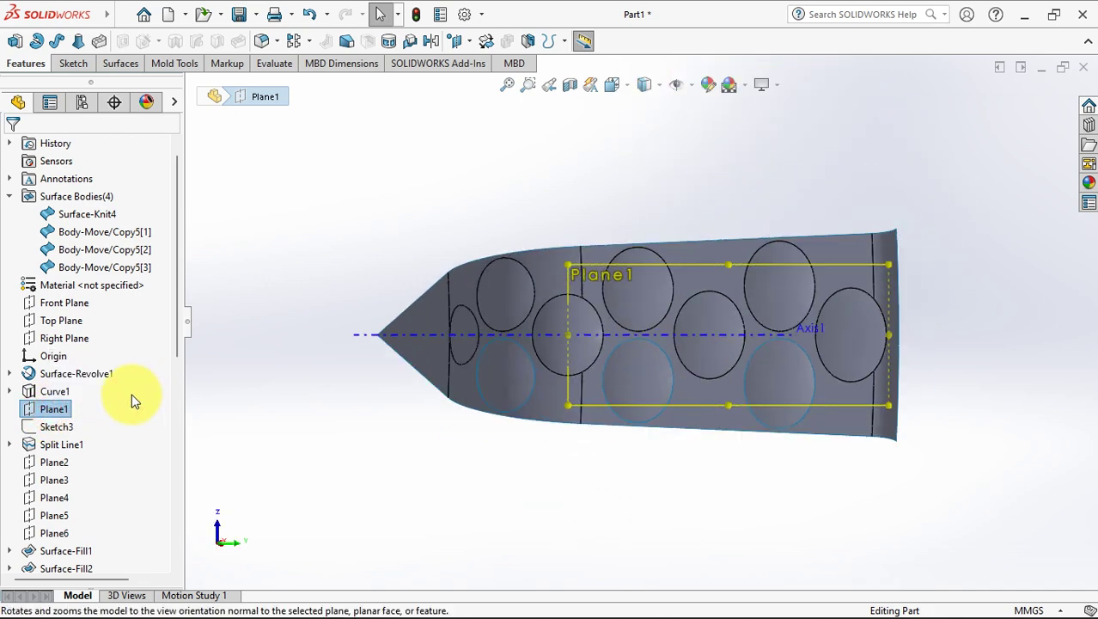
pyautogui.click(33, 413)
pyautogui.click(46, 391)
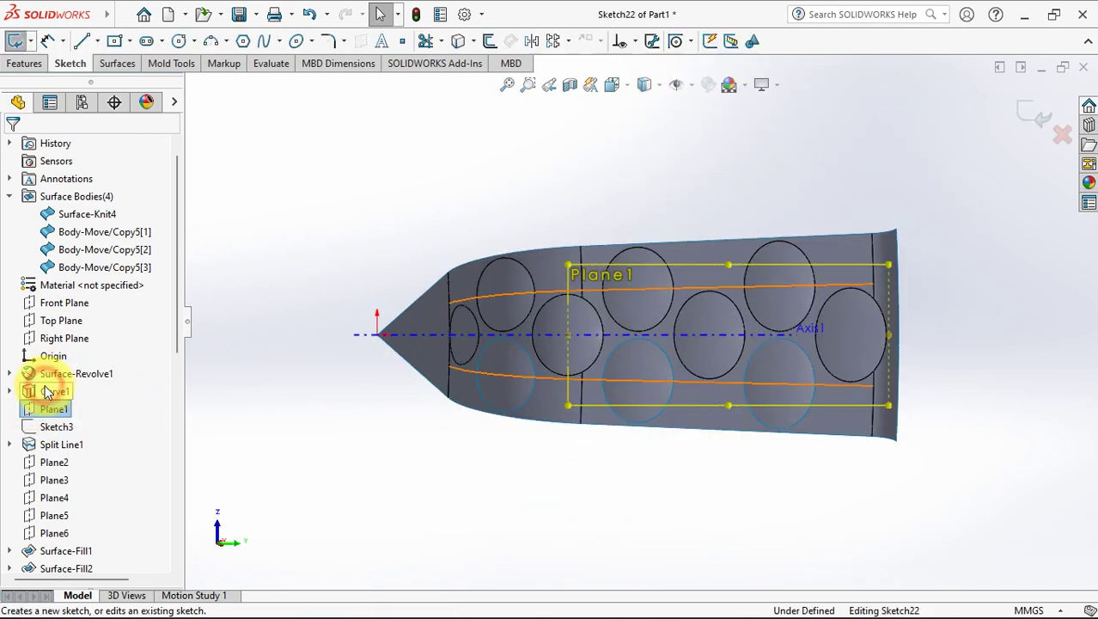
pyautogui.click(457, 41)
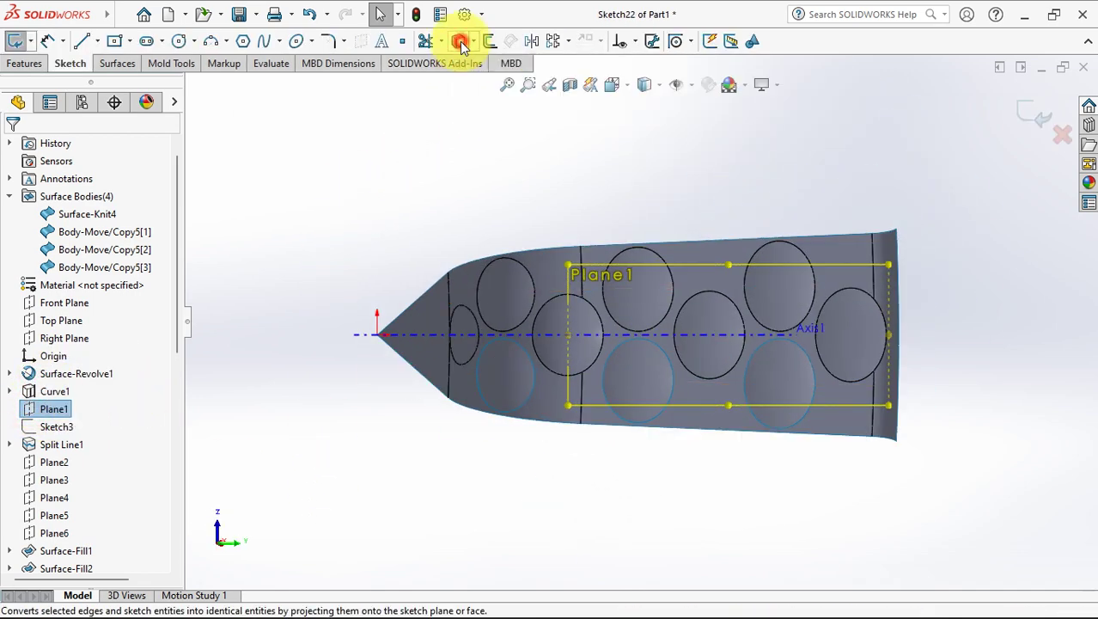
pyautogui.click(507, 371)
pyautogui.click(635, 385)
pyautogui.click(772, 391)
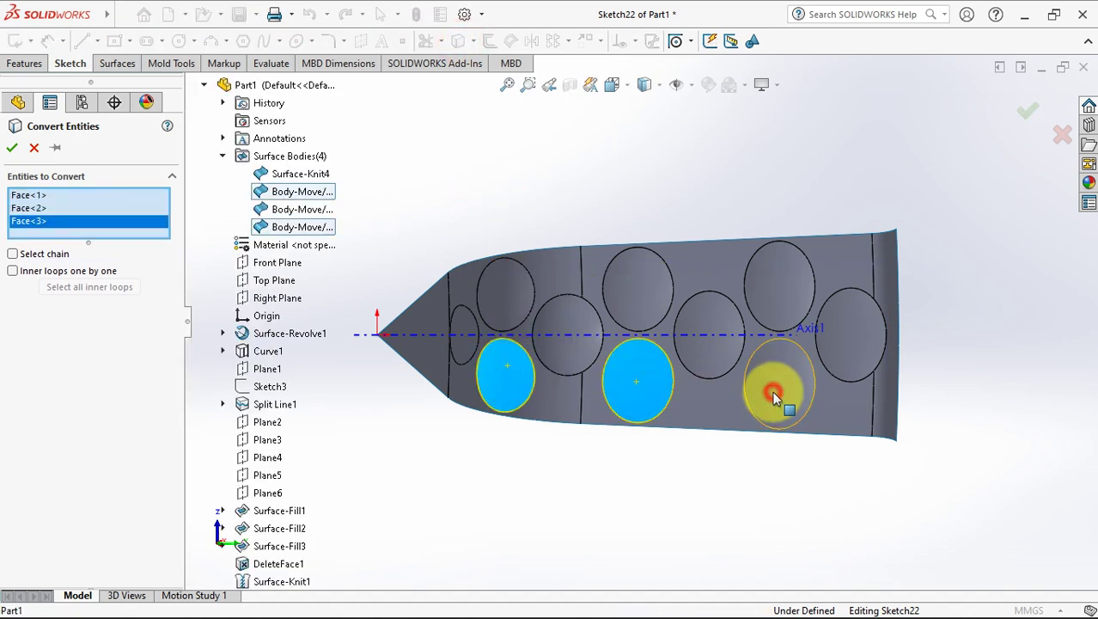
pyautogui.rightClick(773, 391)
pyautogui.click(1032, 114)
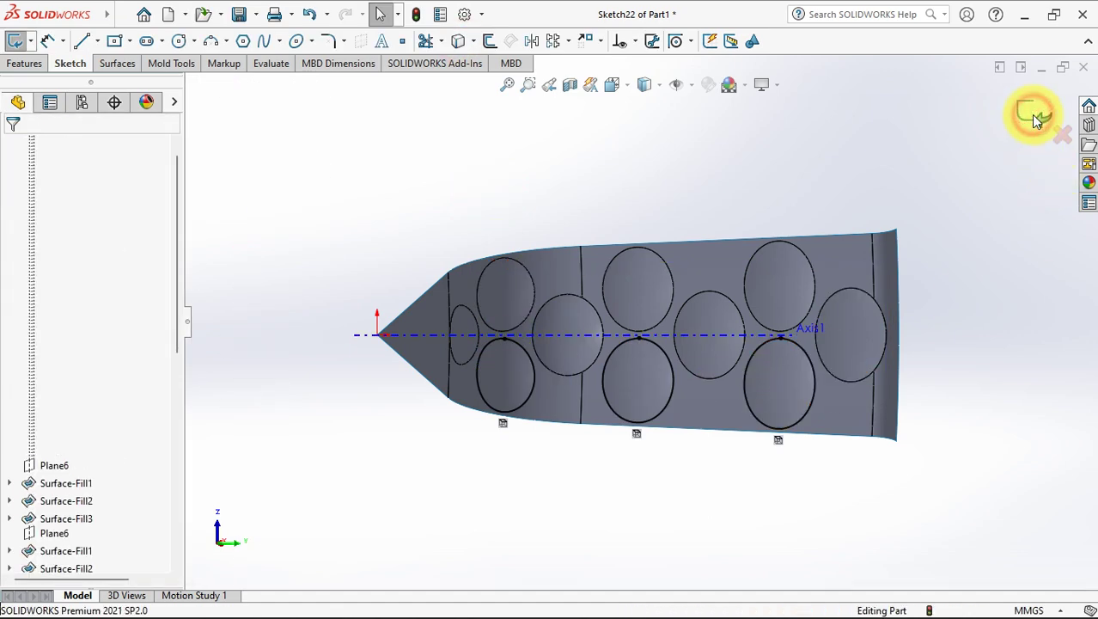
# Trim the wall surface with the three-outline sketch as a standard trim, keeping the wall portion outside the outlines
pyautogui.click(124, 64)
pyautogui.click(368, 43)
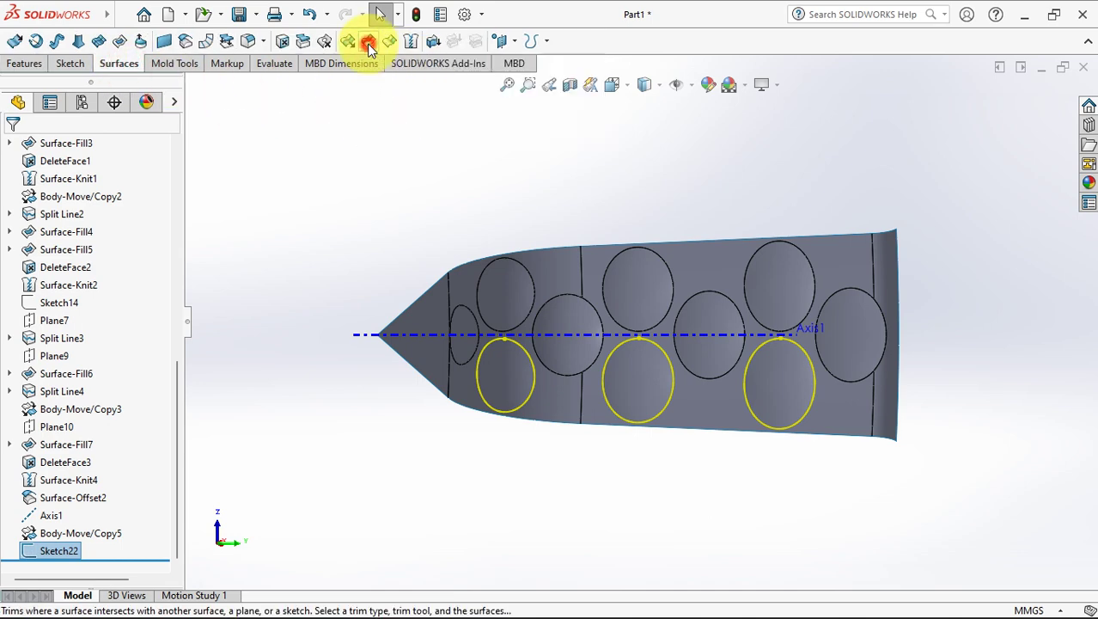
pyautogui.click(66, 190)
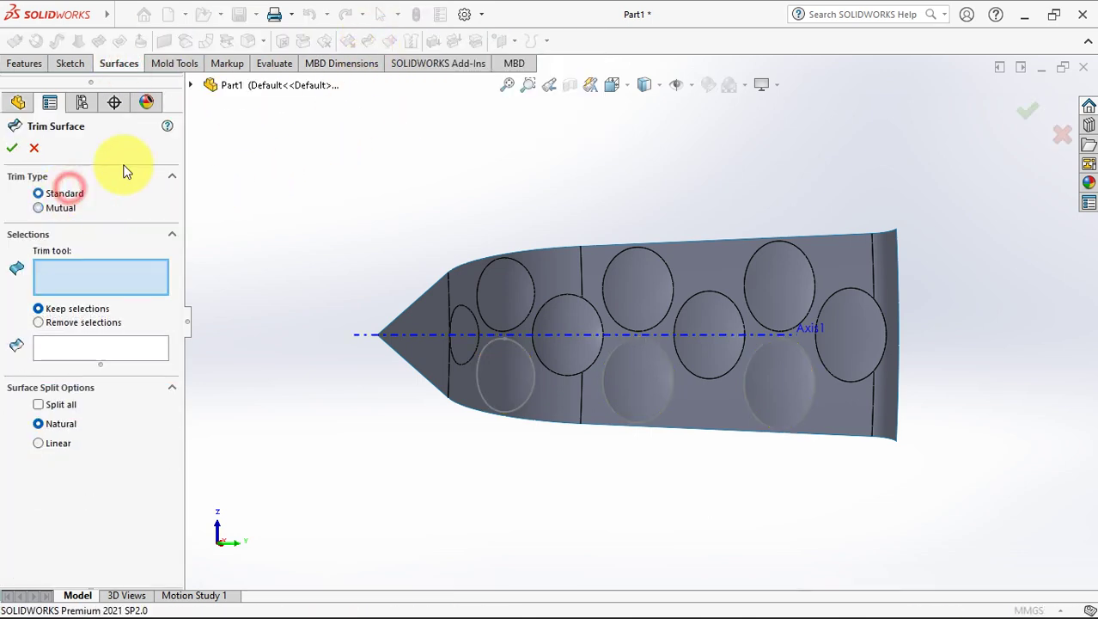
pyautogui.click(196, 86)
pyautogui.scroll(-6, 240, 447)
pyautogui.click(261, 564)
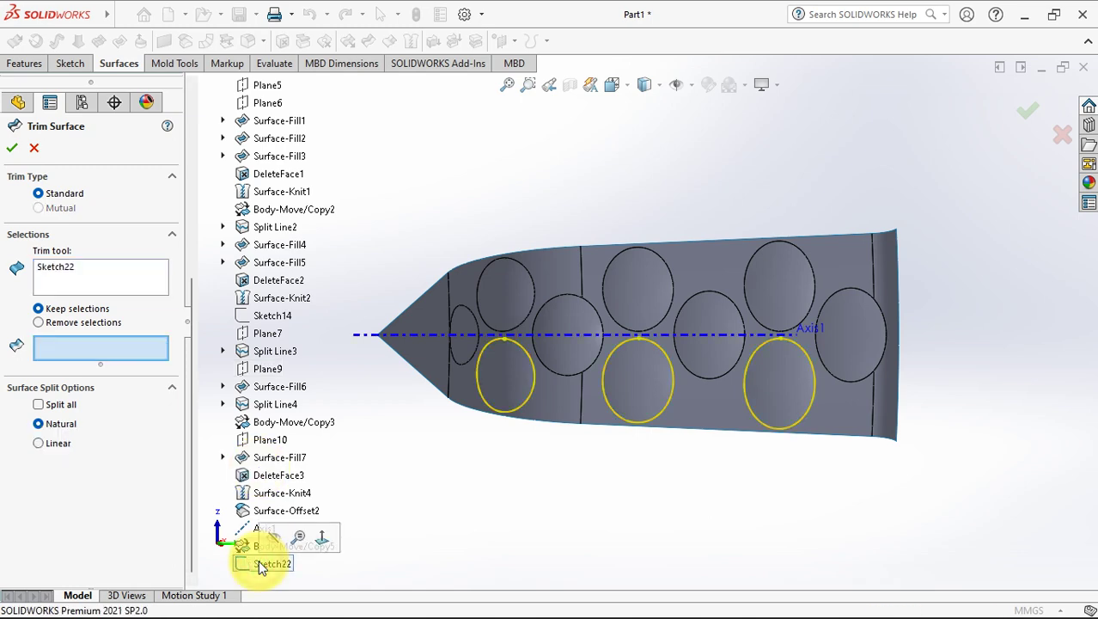
pyautogui.click(699, 403)
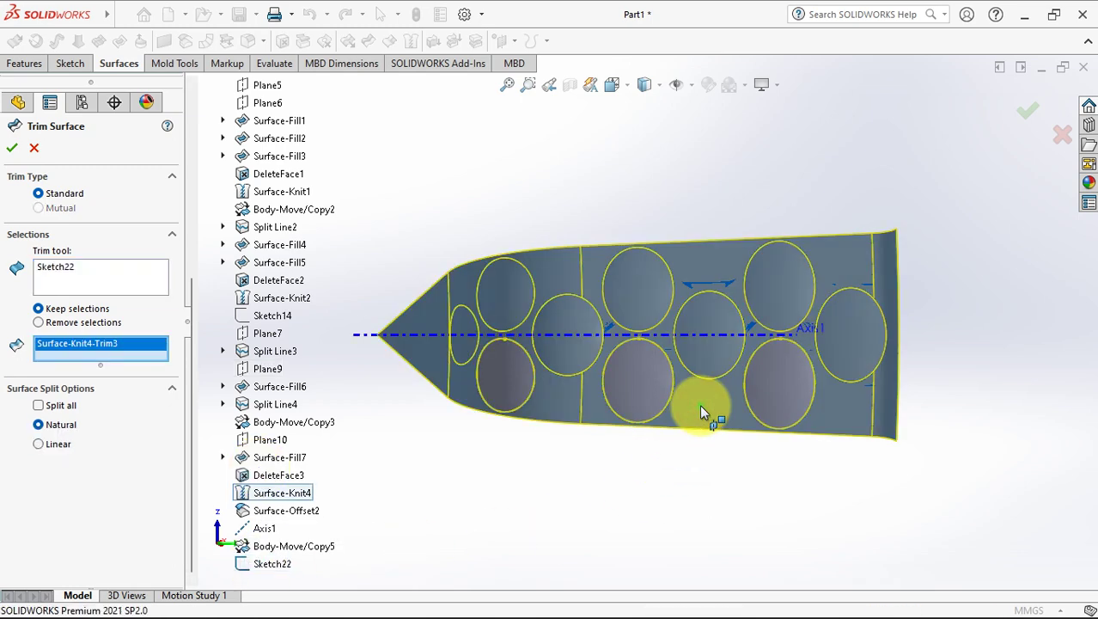
pyautogui.press('Return')
# Knit the trimmed wall surface with the three rotated dimple surfaces, keeping merged entities and no solid
pyautogui.moveTo(719, 486); pyautogui.dragTo(559, 292, button='middle')
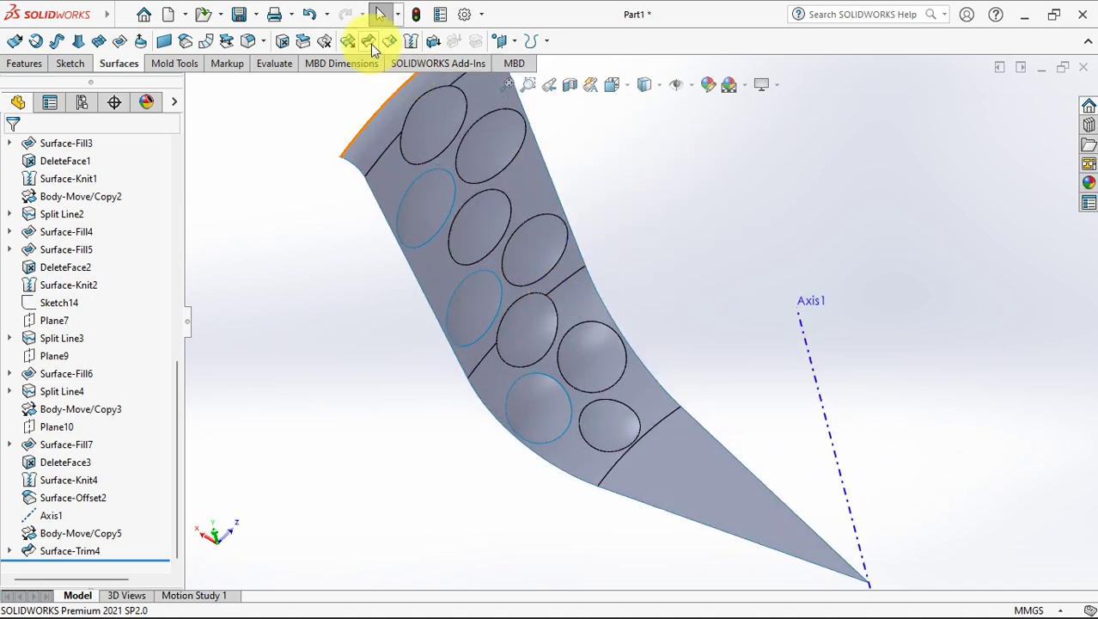
pyautogui.click(410, 43)
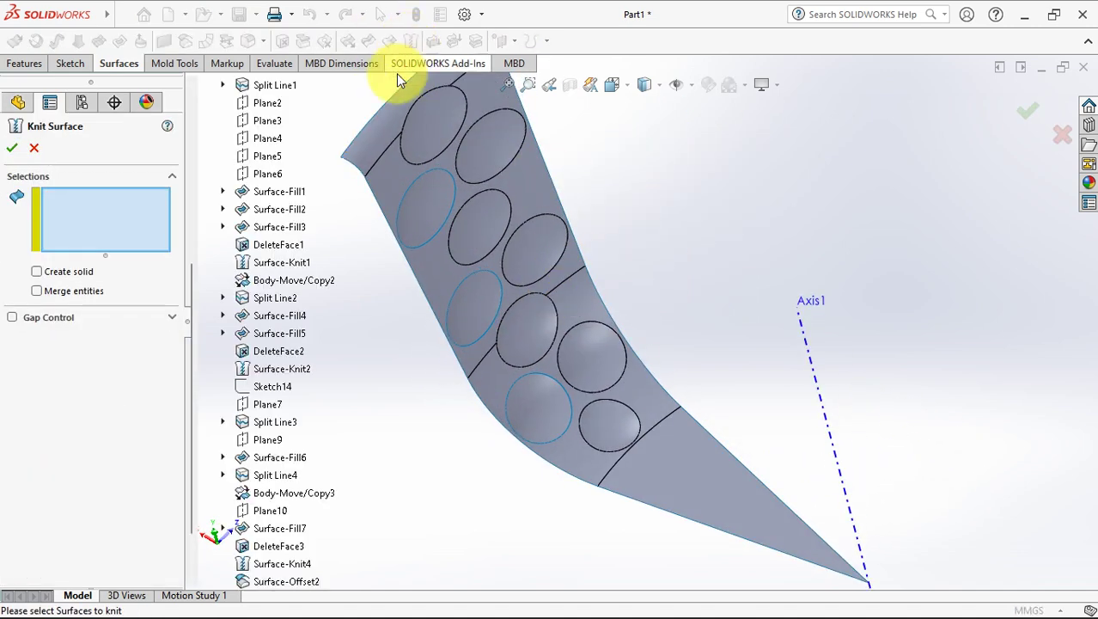
pyautogui.click(446, 268)
pyautogui.click(456, 317)
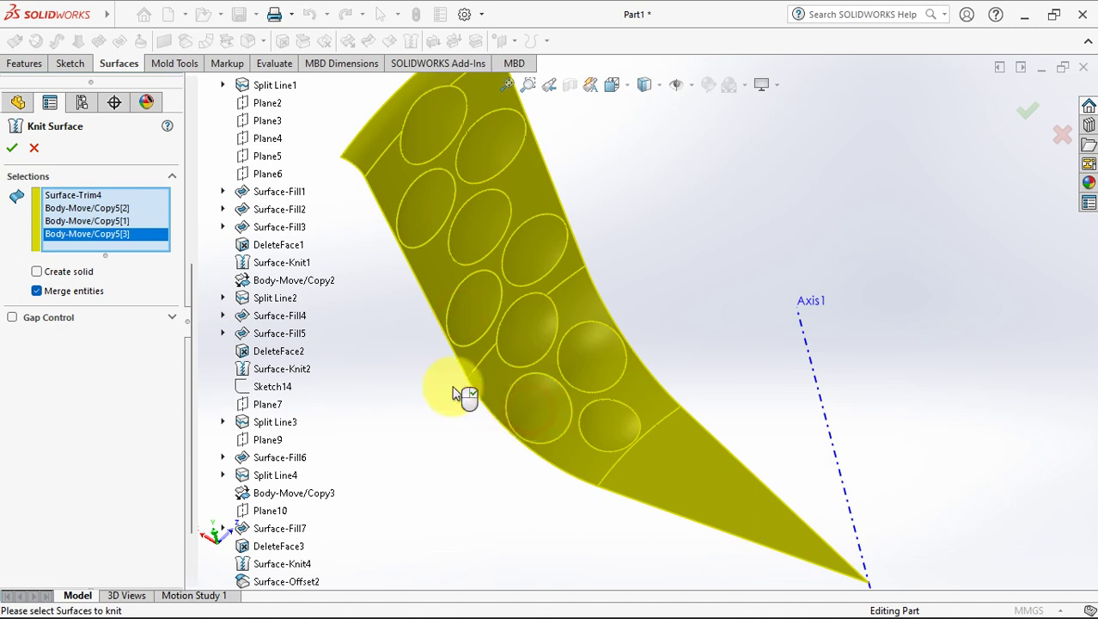
pyautogui.click(12, 148)
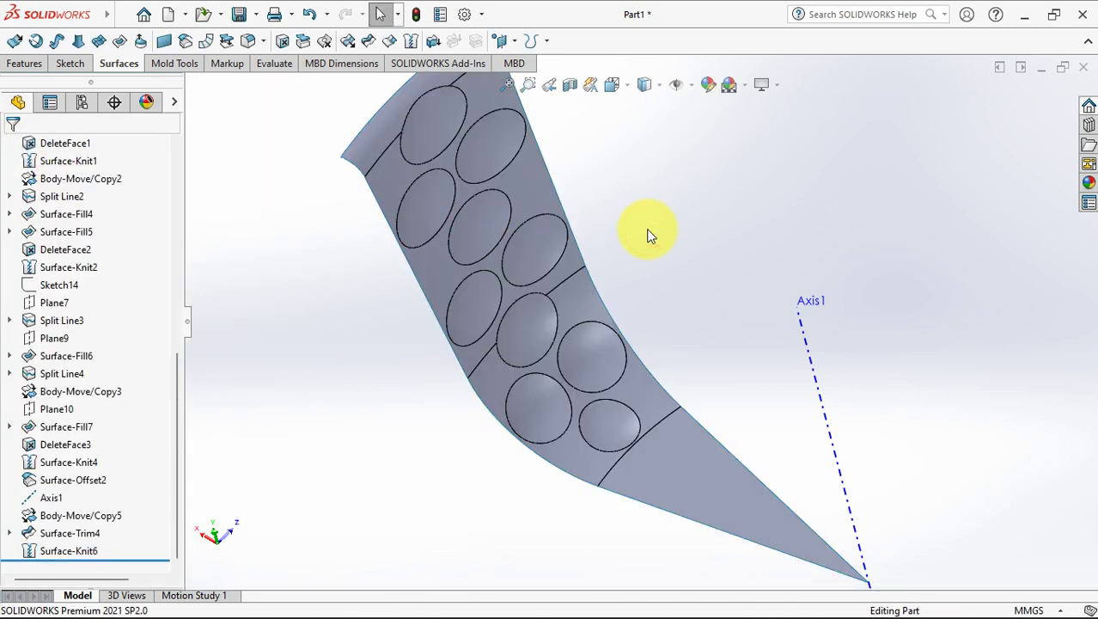
# On the flat triangular bottom face, sketch two lines about 108 mm long between the origin and the curved outer rim edge
pyautogui.click(704, 471)
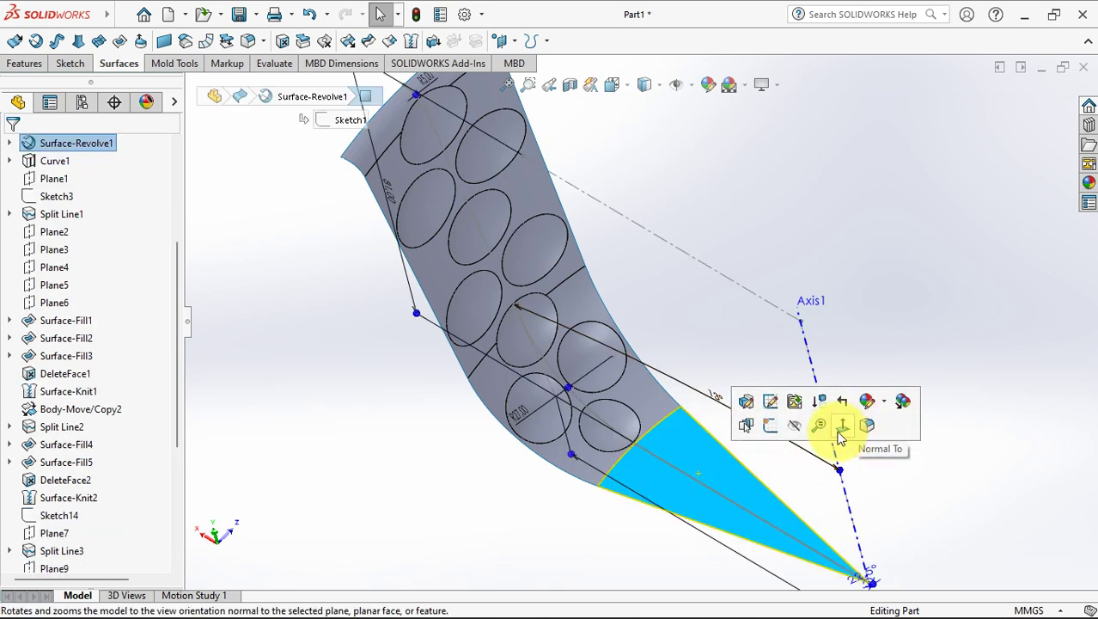
pyautogui.click(835, 423)
pyautogui.click(734, 487)
pyautogui.click(596, 324)
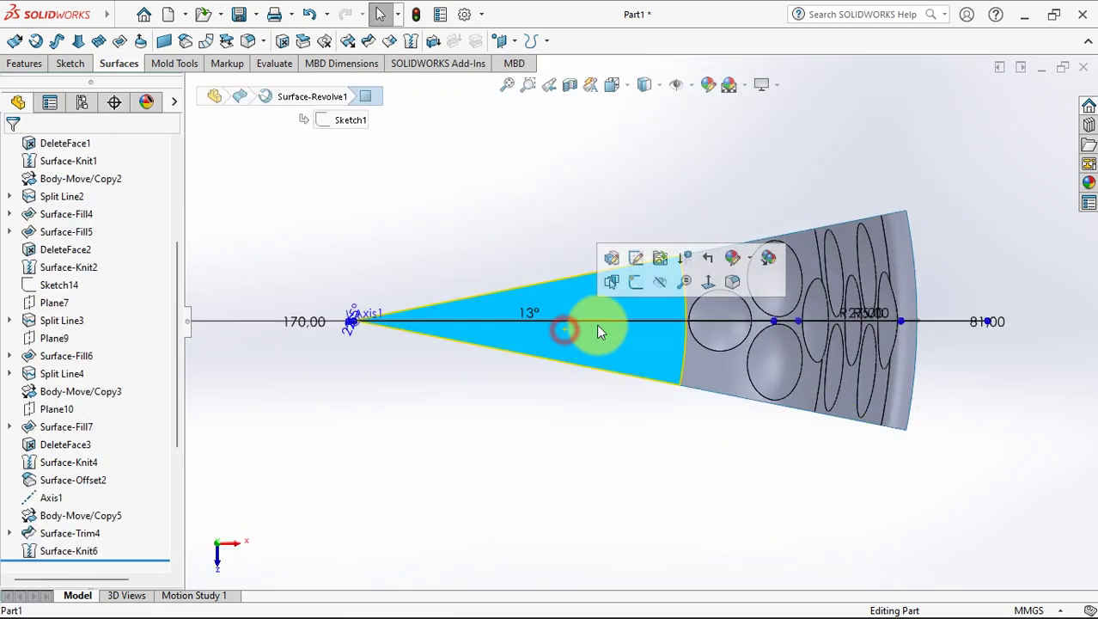
pyautogui.click(642, 275)
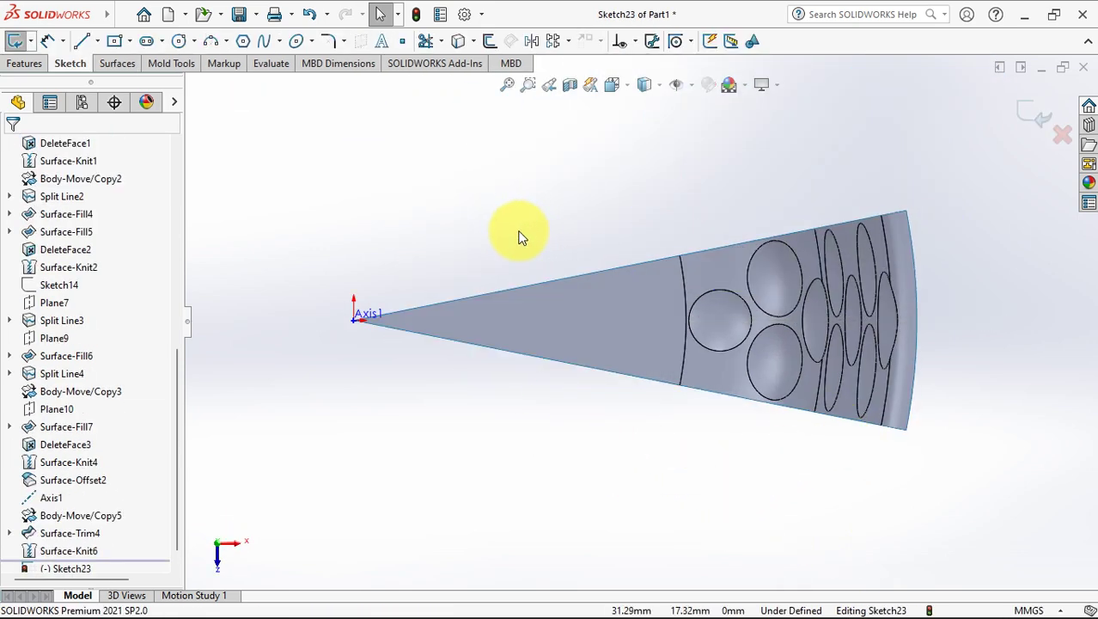
pyautogui.click(81, 41)
pyautogui.click(912, 244)
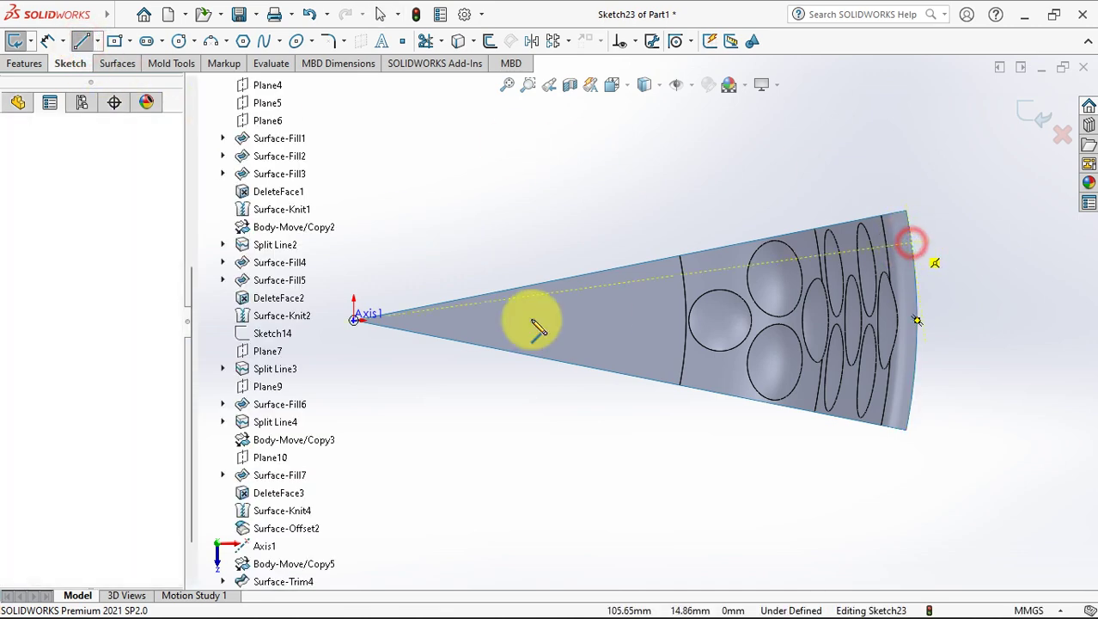
pyautogui.click(355, 319)
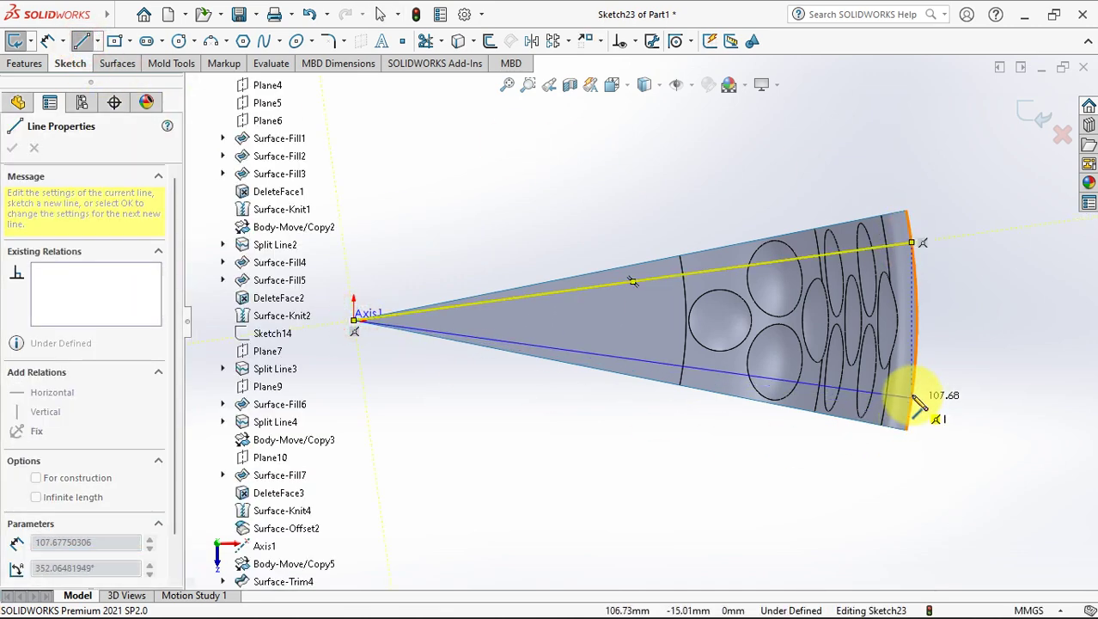
pyautogui.click(912, 388)
pyautogui.rightClick(912, 387)
pyautogui.click(937, 397)
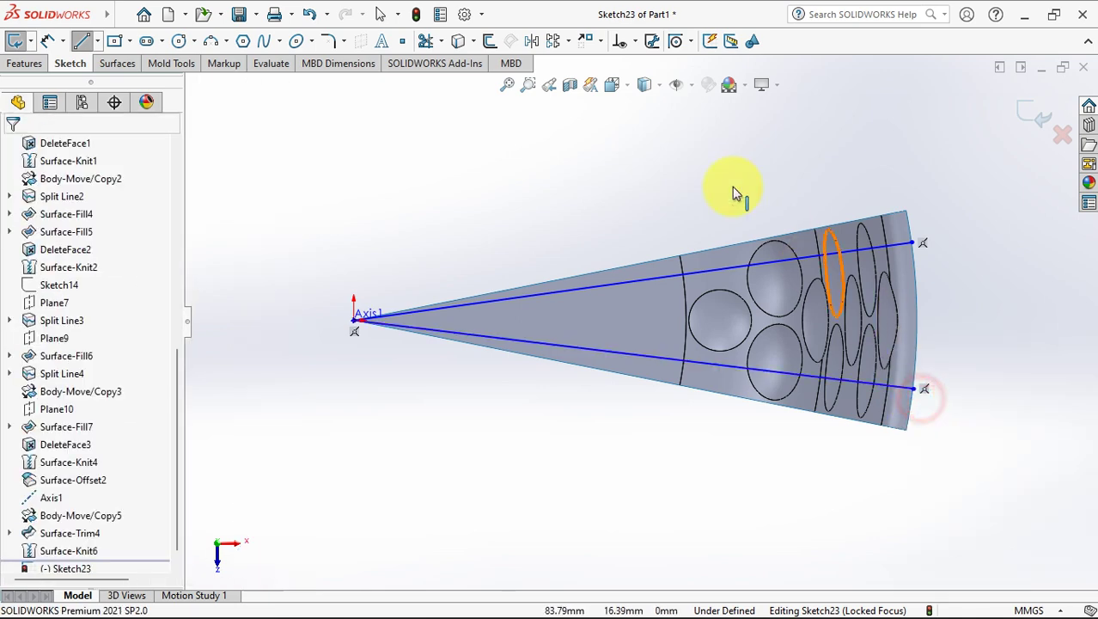
# Add a vertical relation between the outer endpoints of the two sketched lines
pyautogui.click(634, 41)
pyautogui.click(670, 80)
pyautogui.click(912, 243)
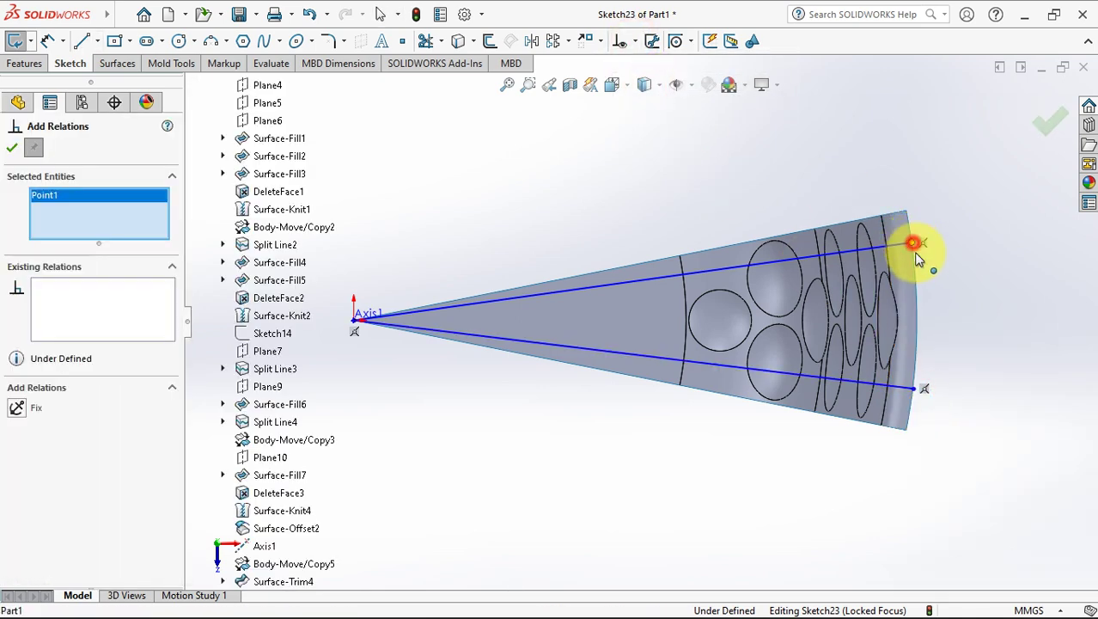
pyautogui.click(914, 389)
pyautogui.click(15, 425)
pyautogui.click(12, 146)
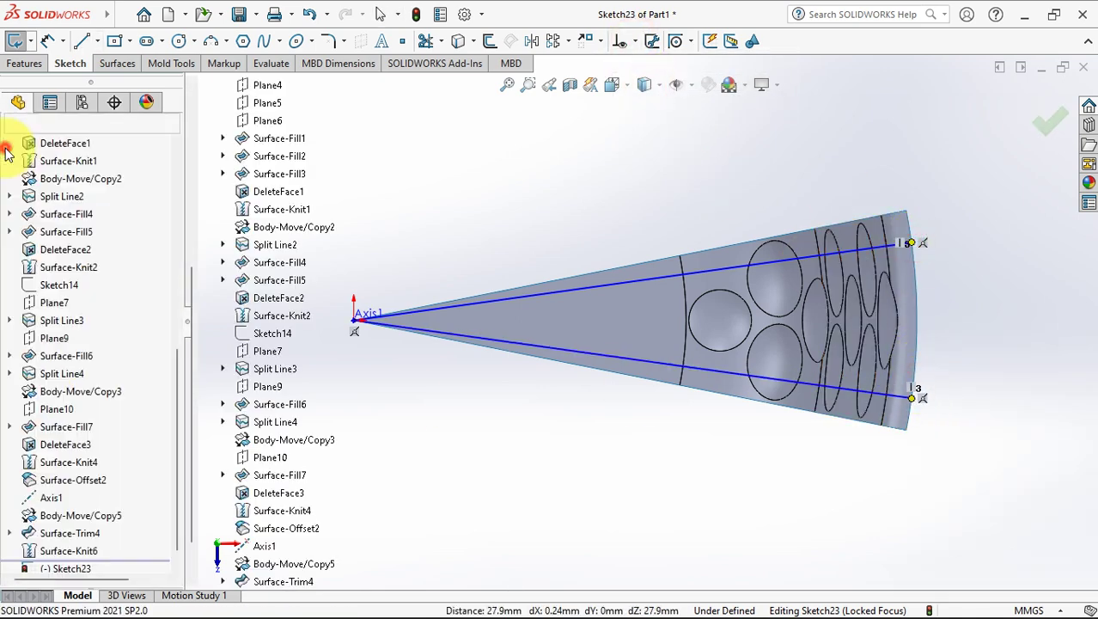
# Dimension the angle between the two radial lines as 360/32 degrees and finish the sketch
pyautogui.click(48, 42)
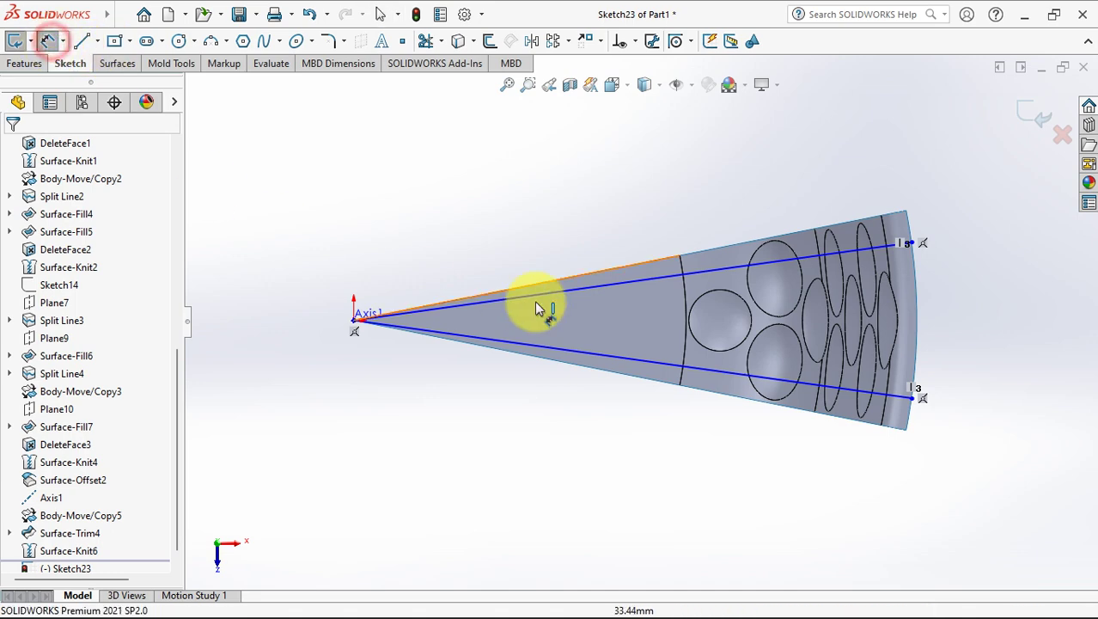
pyautogui.click(581, 289)
pyautogui.click(565, 349)
pyautogui.click(956, 328)
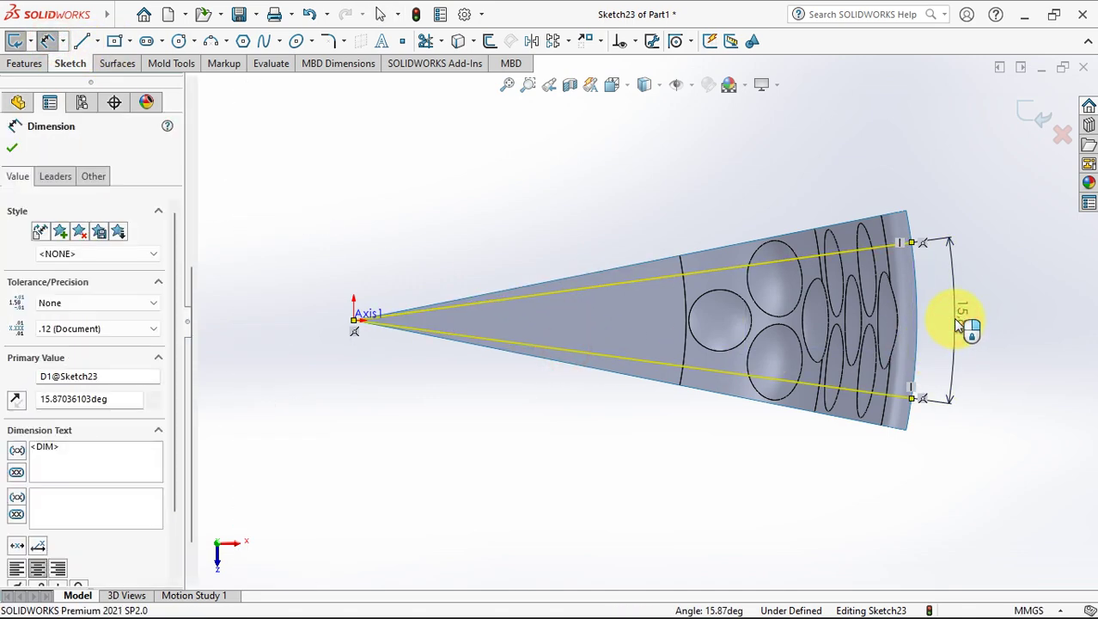
pyautogui.write('360')
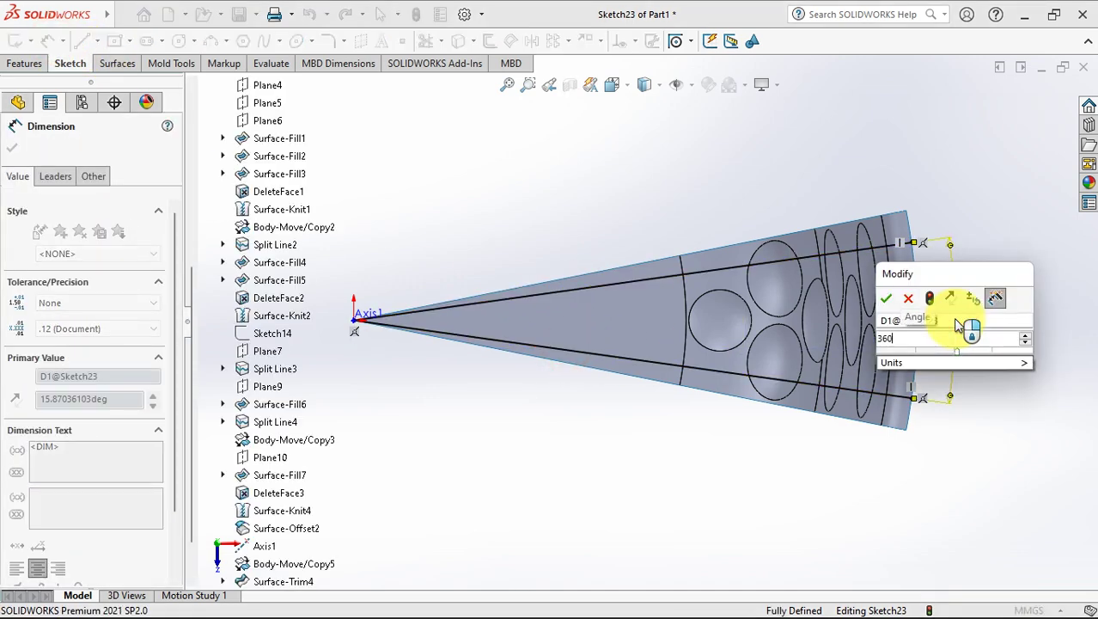
pyautogui.write('/32')
pyautogui.click(886, 298)
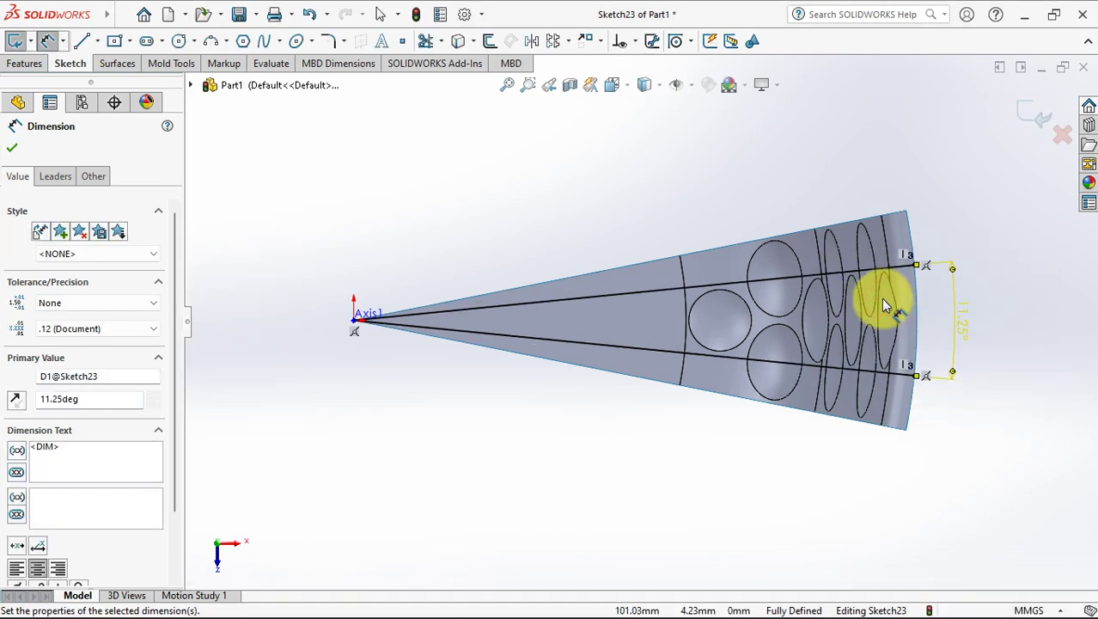
pyautogui.click(1037, 109)
pyautogui.click(1037, 109)
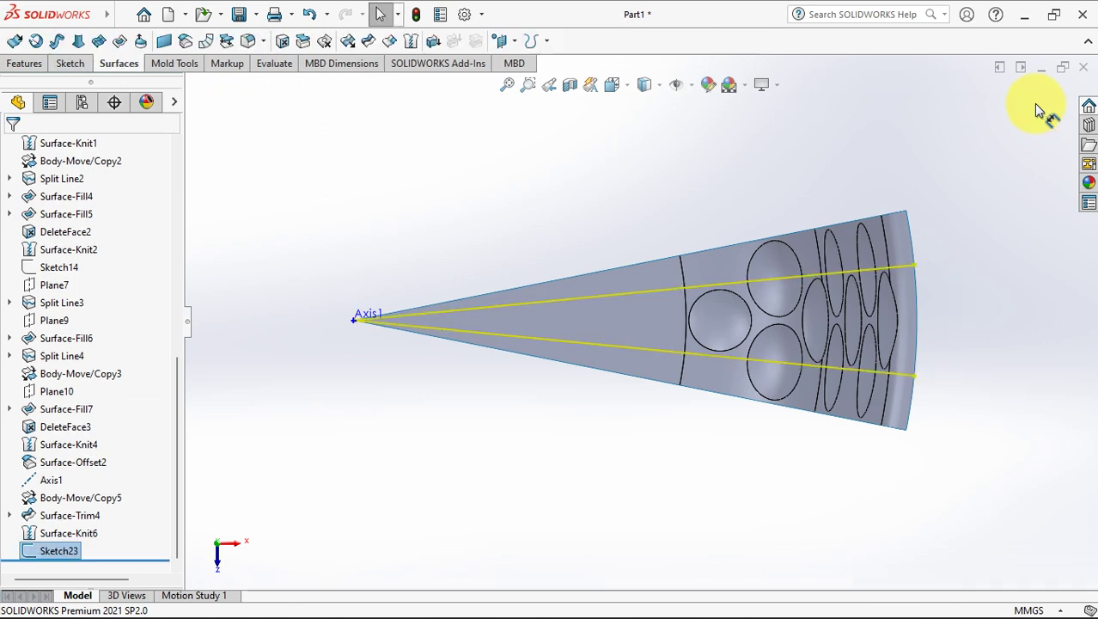
# Trim the knitted wall surface with the radial-line sketch as a standard trim, keeping the wedge between the two lines
pyautogui.click(368, 40)
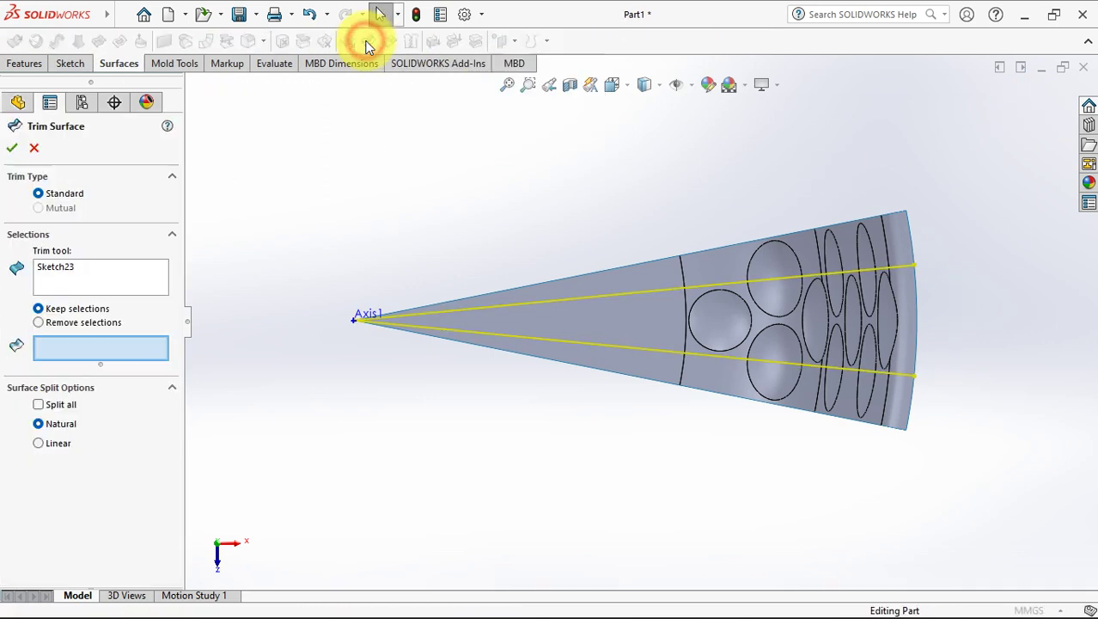
pyautogui.click(630, 326)
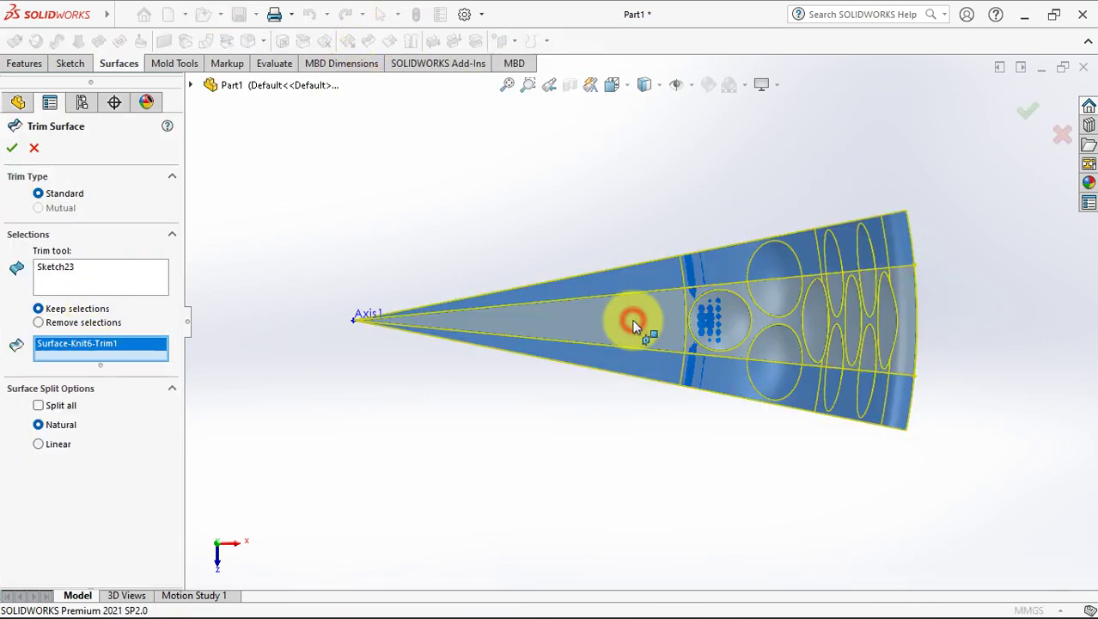
pyautogui.rightClick(632, 318)
# Circular-pattern the trimmed wedge body around the central axis with 32 equally spaced instances over 360 degrees
pyautogui.moveTo(649, 422); pyautogui.dragTo(651, 314, button='middle')
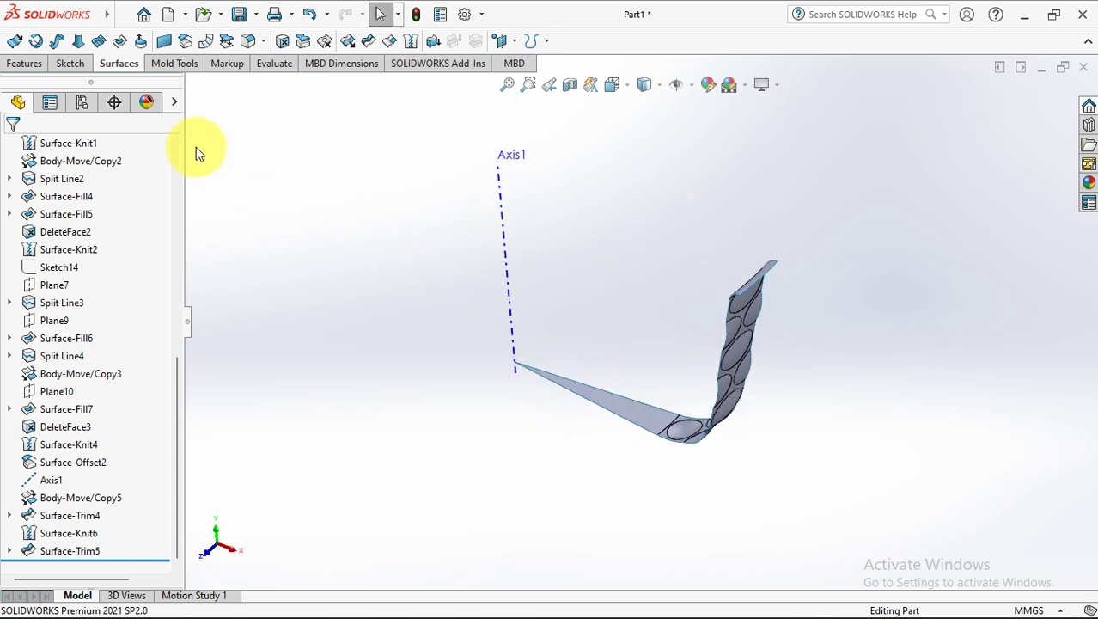
pyautogui.click(24, 63)
pyautogui.click(309, 40)
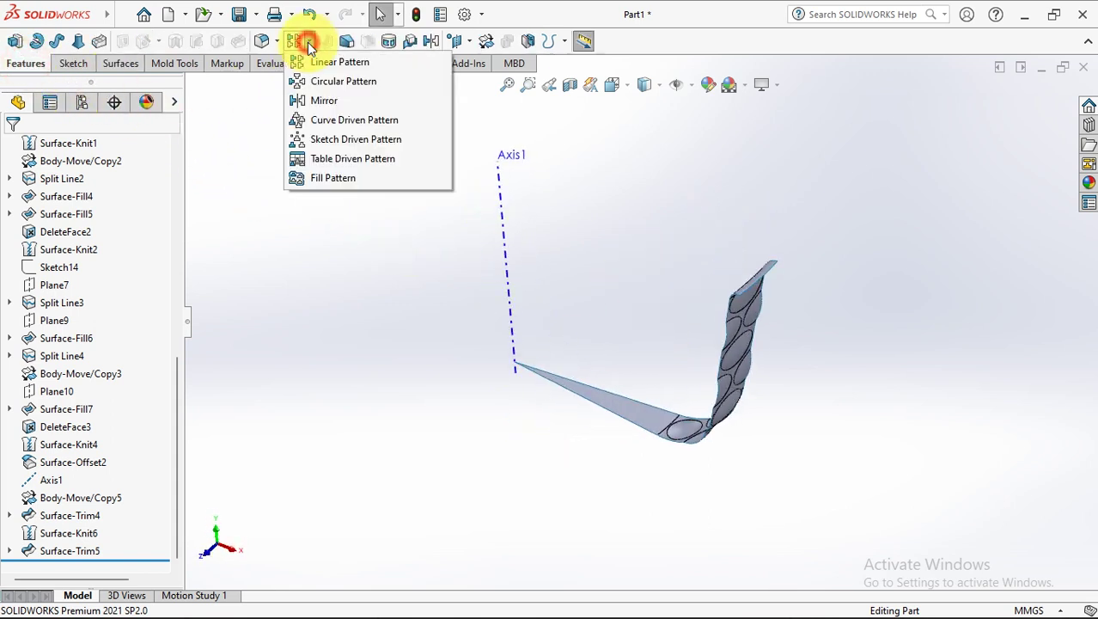
pyautogui.click(348, 82)
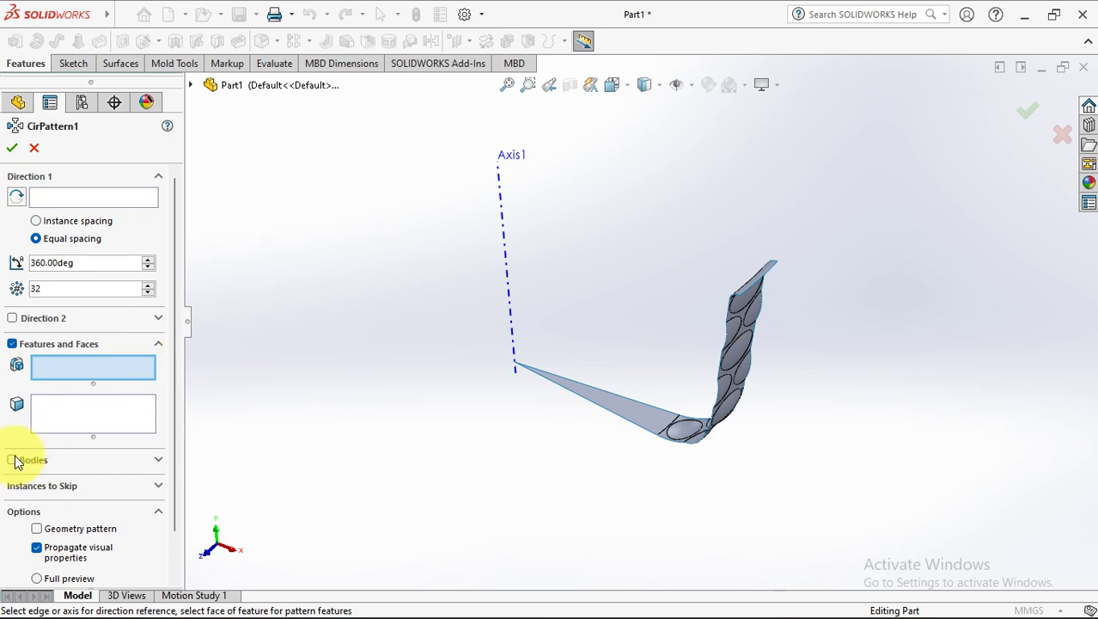
pyautogui.click(12, 458)
pyautogui.click(624, 402)
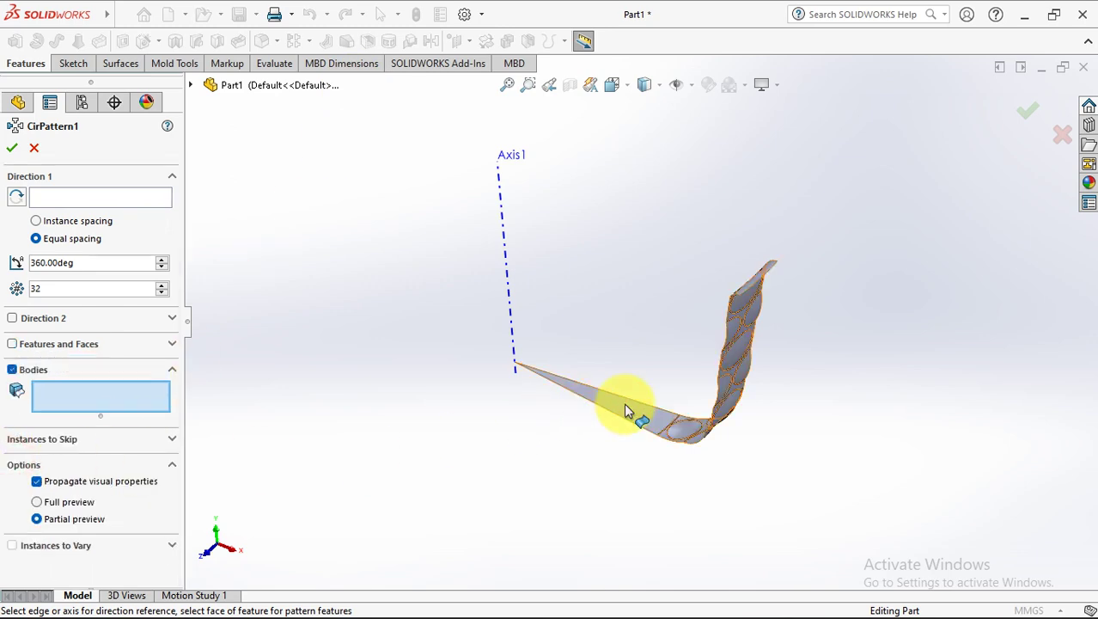
pyautogui.click(75, 196)
pyautogui.click(507, 268)
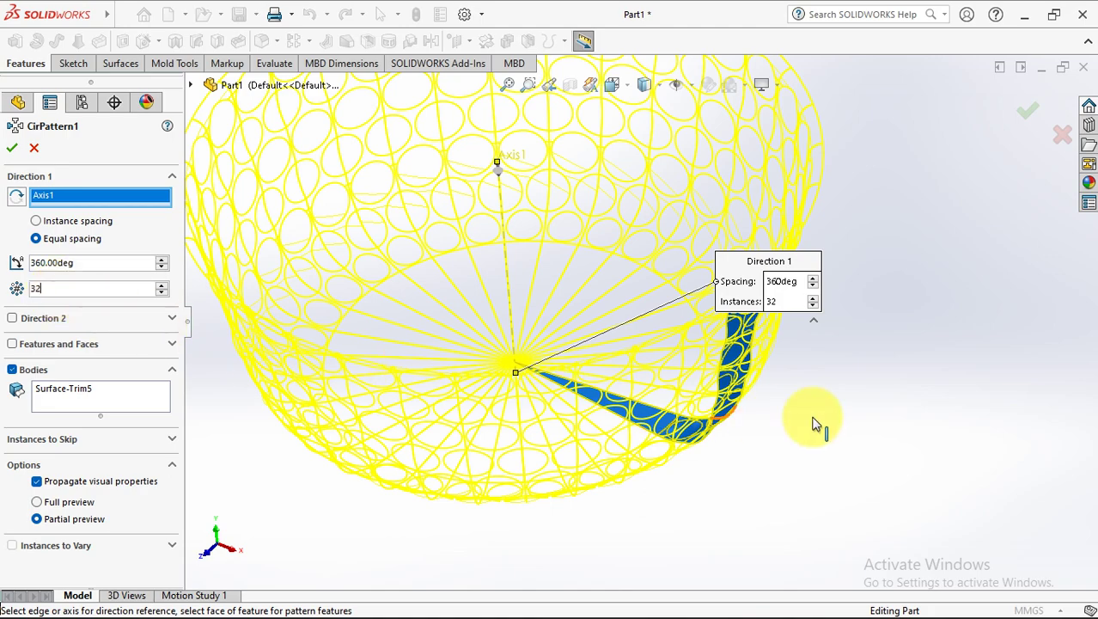
pyautogui.scroll(3, 837, 404)
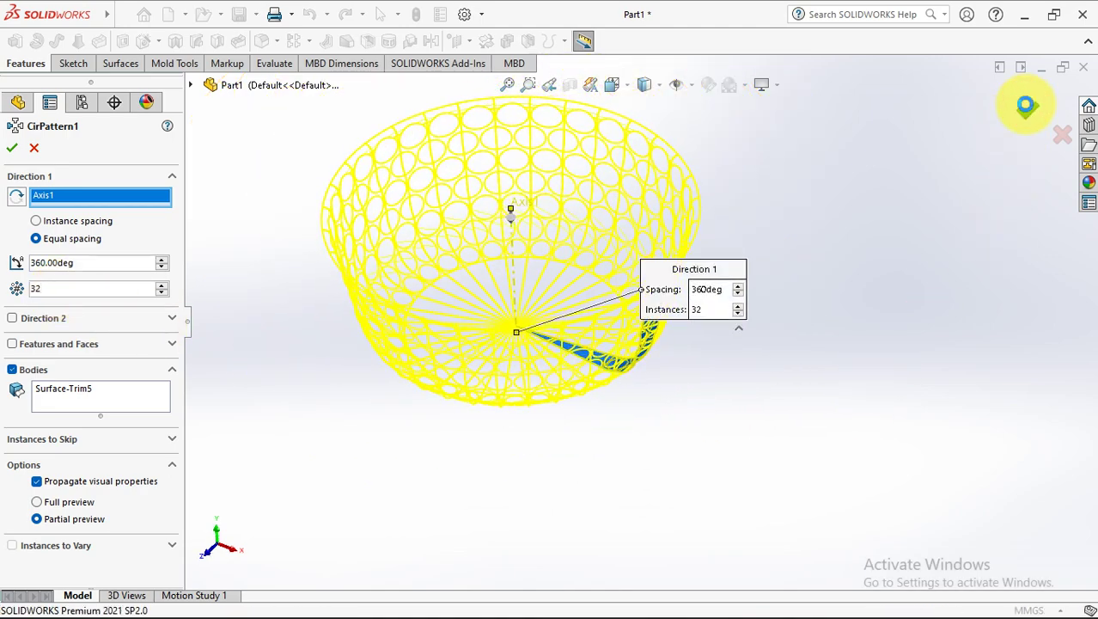
pyautogui.click(1025, 105)
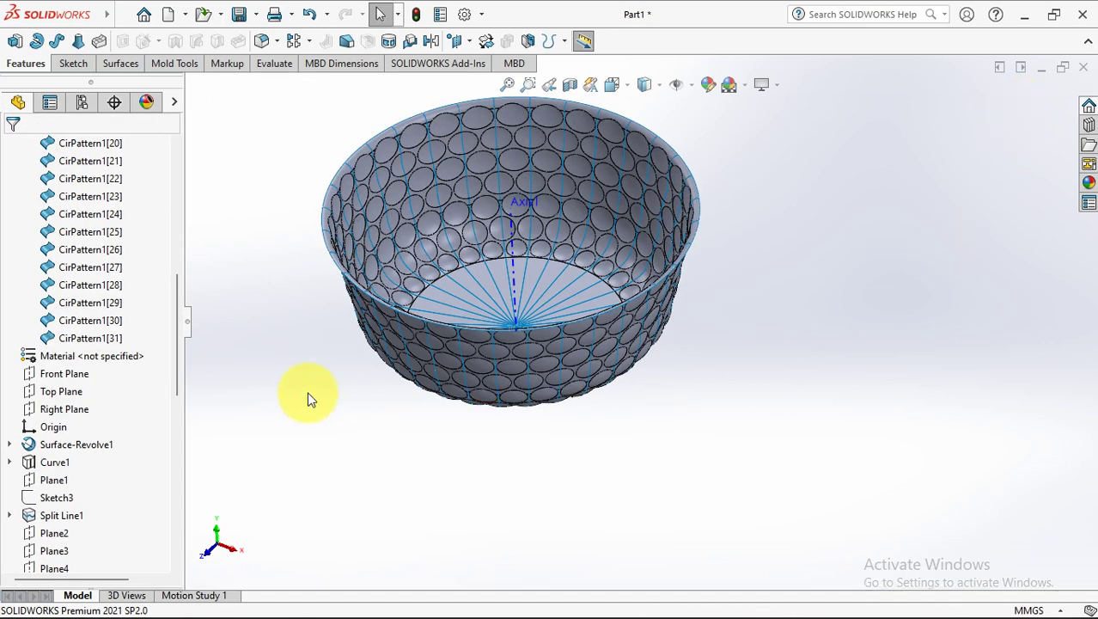
# Knit the trimmed wedge and all its patterned copies into one surface with merged entities and no solid
pyautogui.moveTo(177, 379)
pyautogui.mouseDown()
pyautogui.moveTo(192, 249)
pyautogui.moveTo(177, 376)
pyautogui.mouseUp()
pyautogui.click(85, 232)
pyautogui.keyDown('shift'); pyautogui.click(99, 376); pyautogui.keyUp('shift')
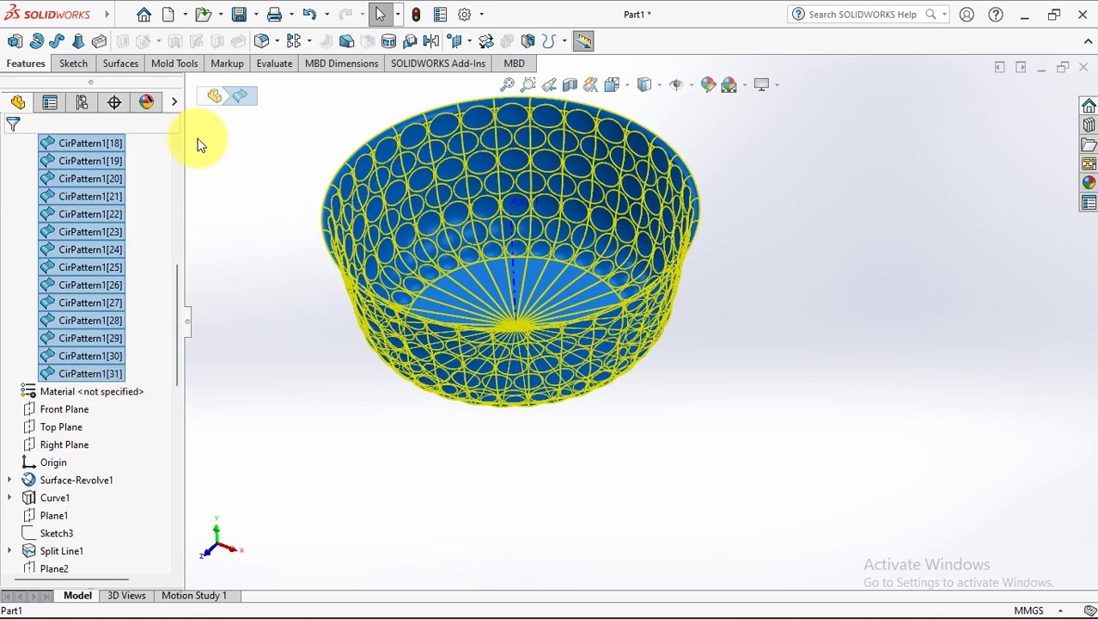
pyautogui.click(118, 62)
pyautogui.click(411, 41)
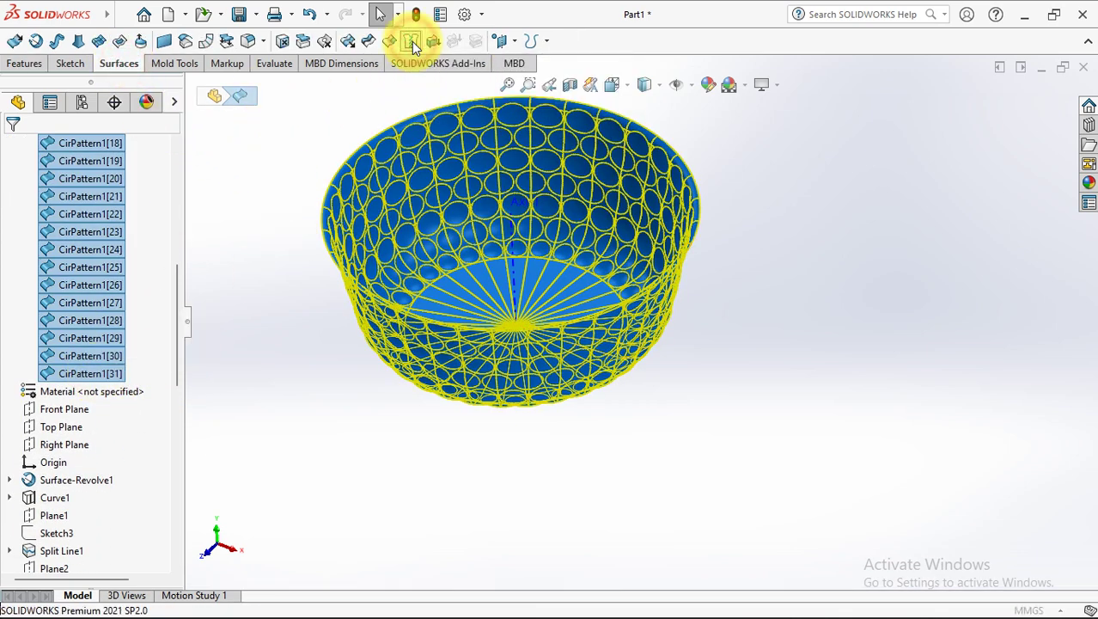
pyautogui.click(36, 488)
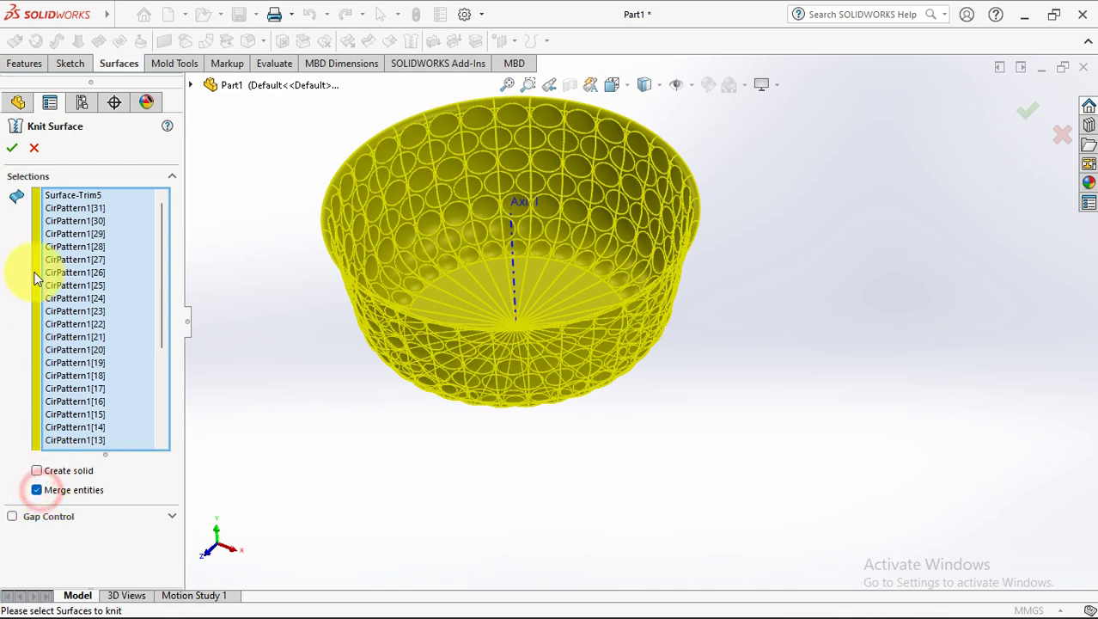
pyautogui.click(14, 147)
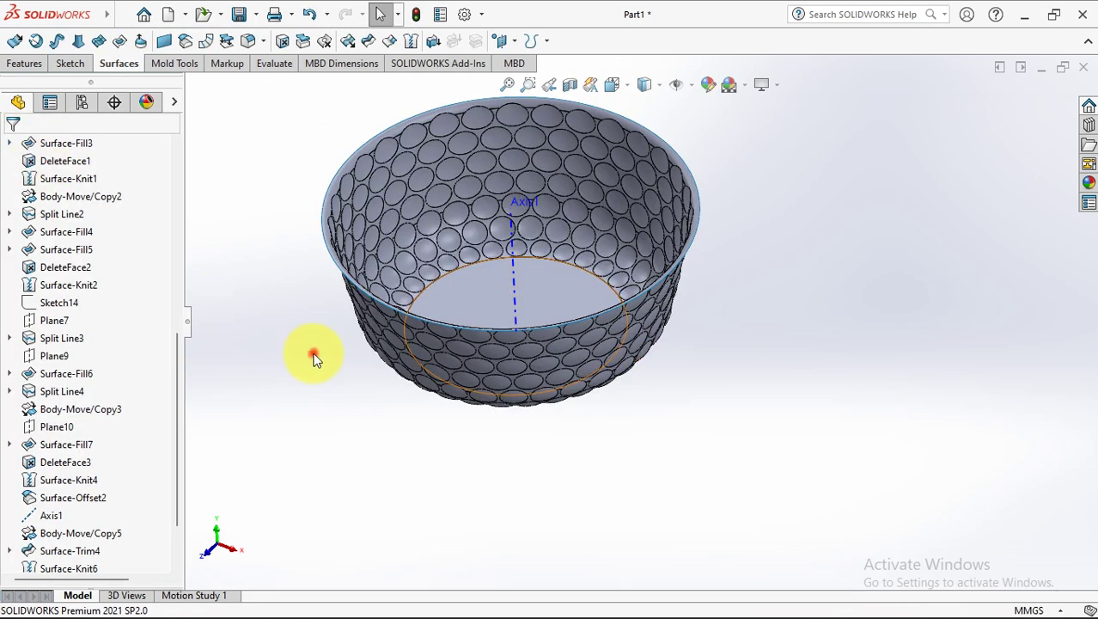
# Thicken the knitted basket surface by 0.7 mm on side 1, towards the inside of the basket
pyautogui.moveTo(335, 436); pyautogui.dragTo(322, 404, button='middle')
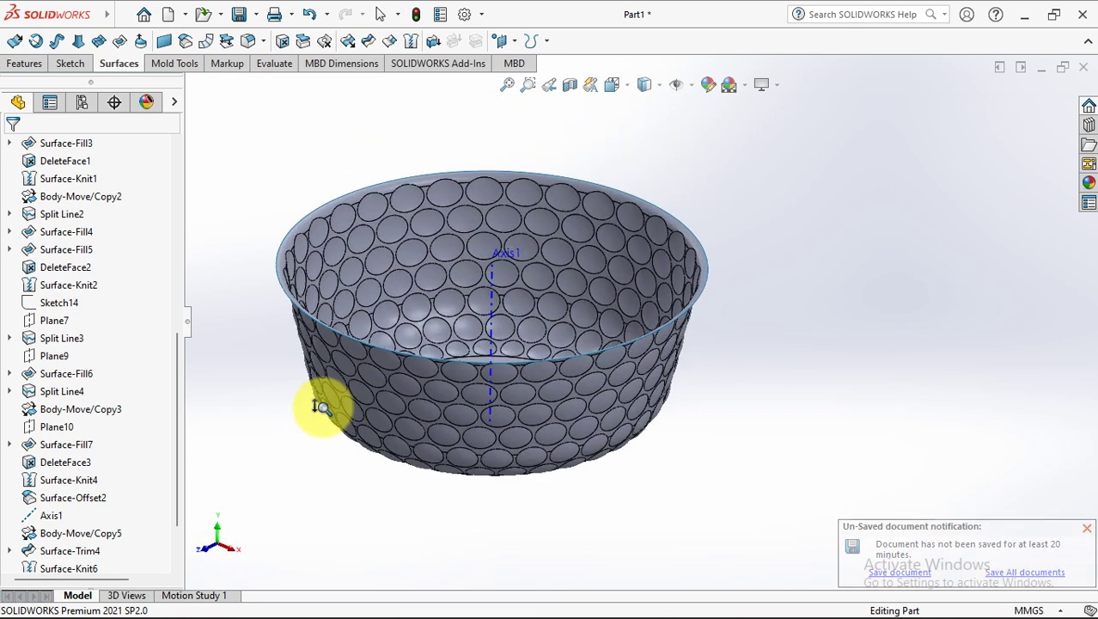
pyautogui.click(1087, 527)
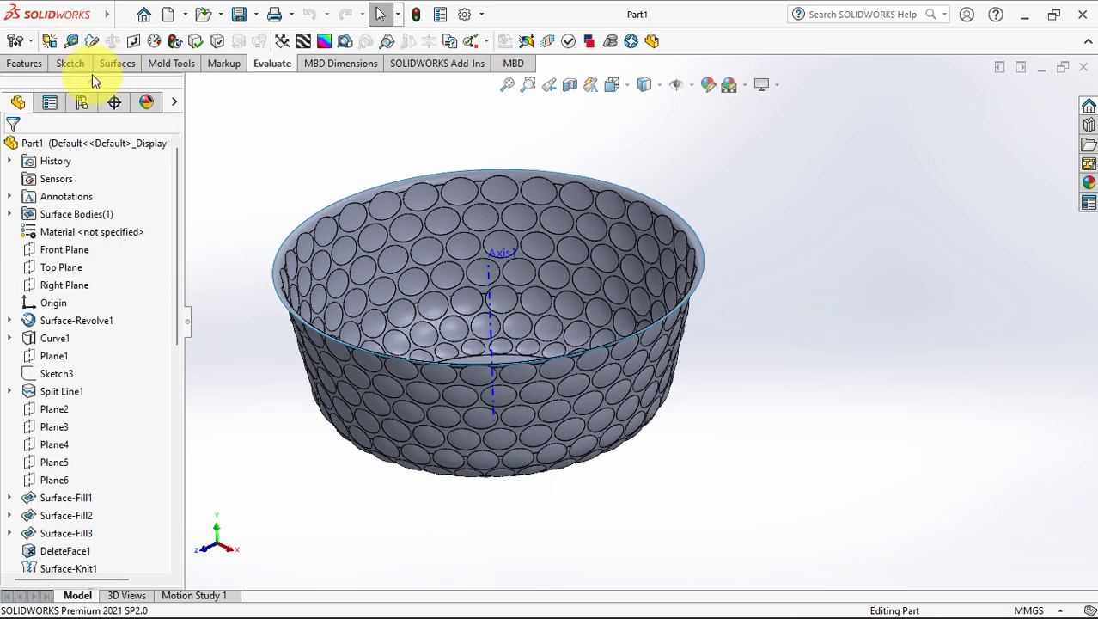
pyautogui.click(116, 64)
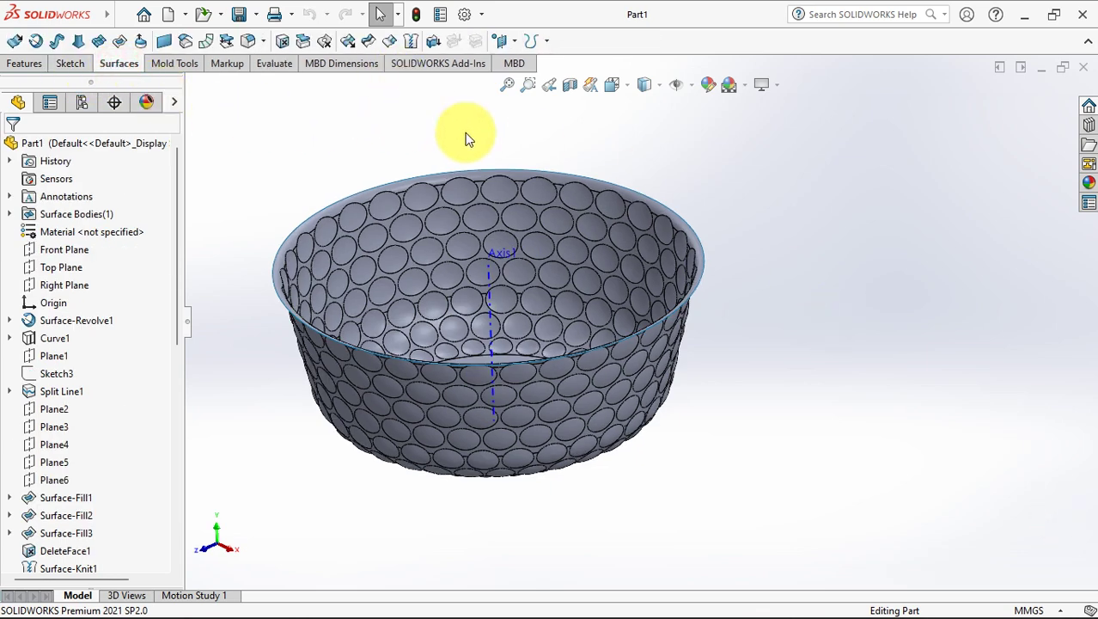
pyautogui.click(433, 41)
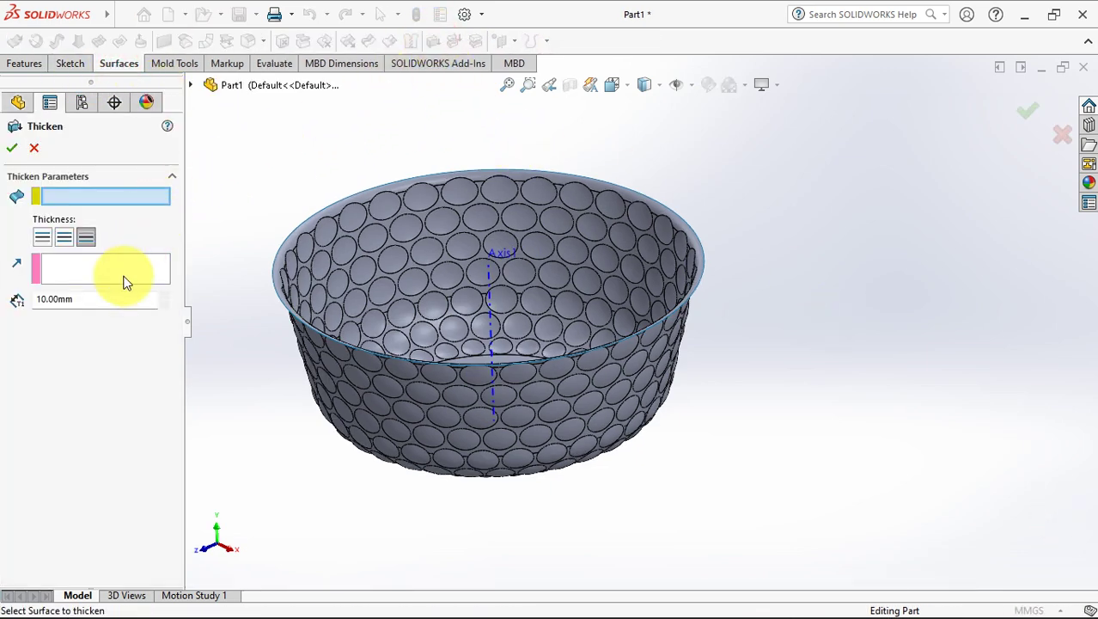
pyautogui.click(96, 300)
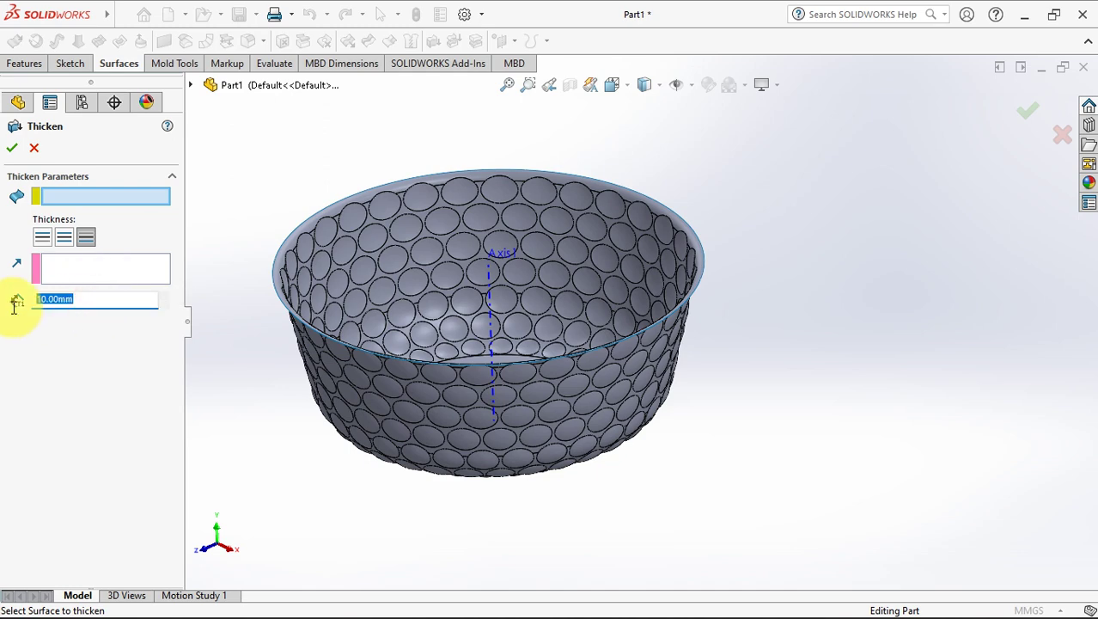
pyautogui.write('0.7')
pyautogui.press('Return')
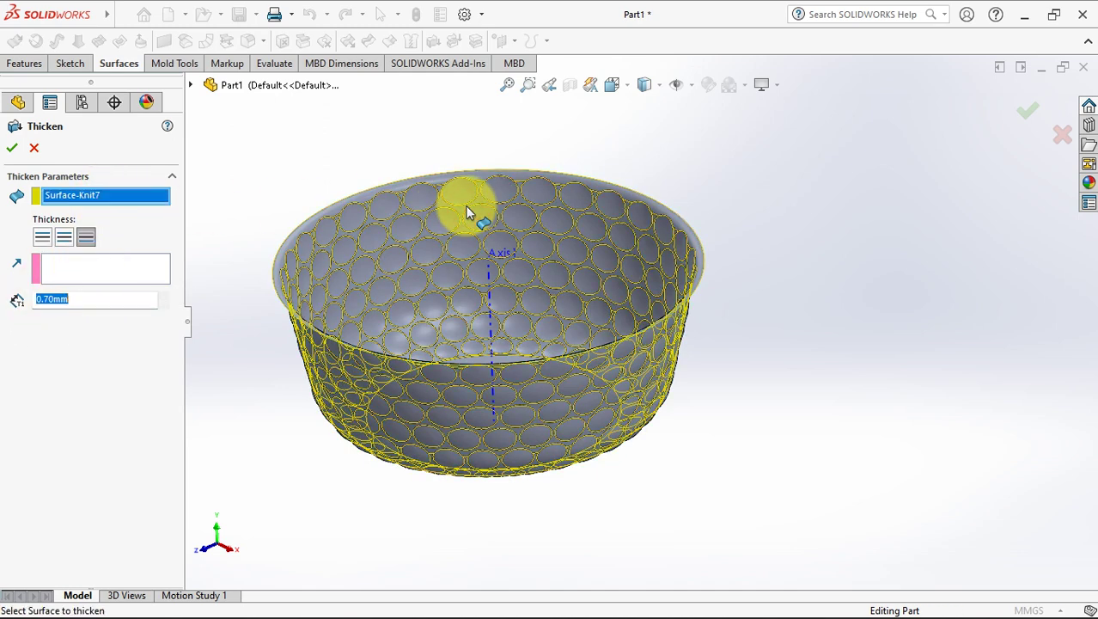
pyautogui.scroll(-5, 712, 290)
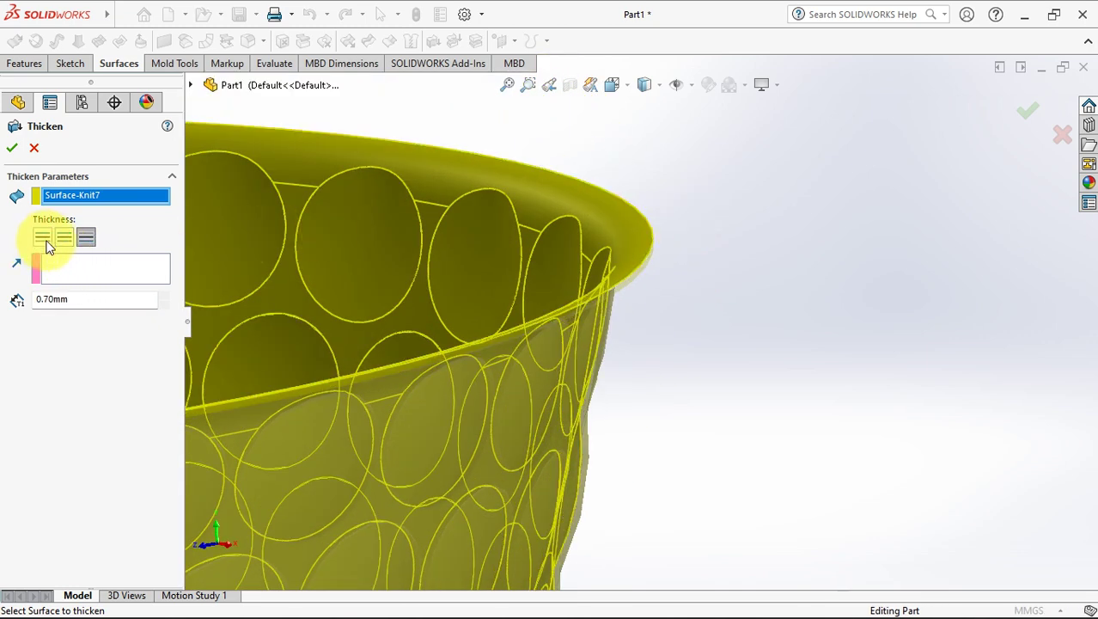
pyautogui.click(43, 238)
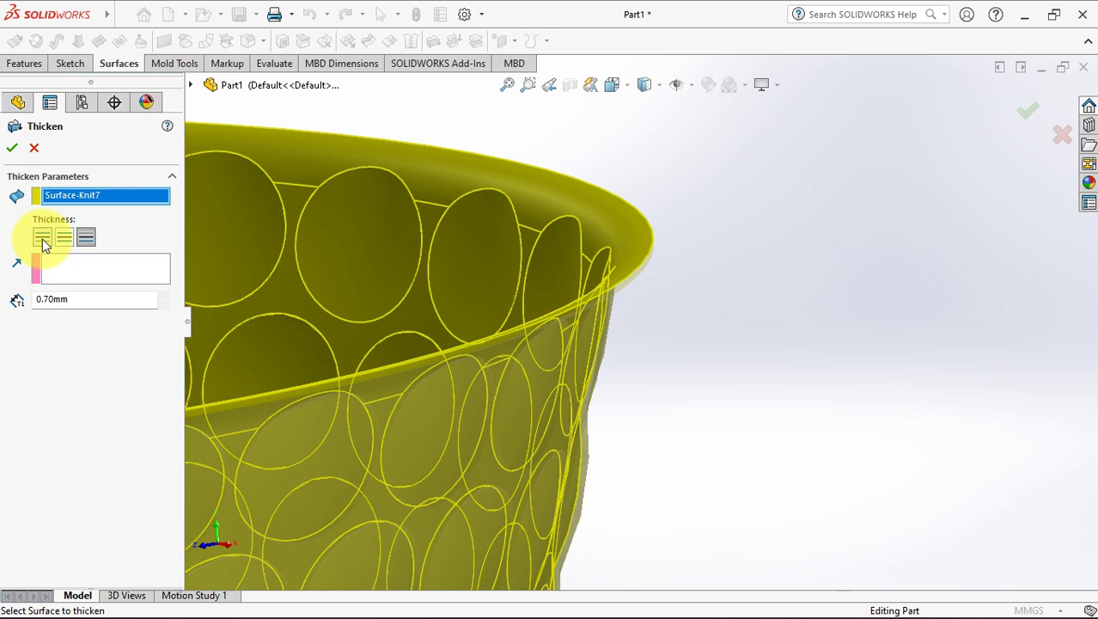
pyautogui.click(11, 148)
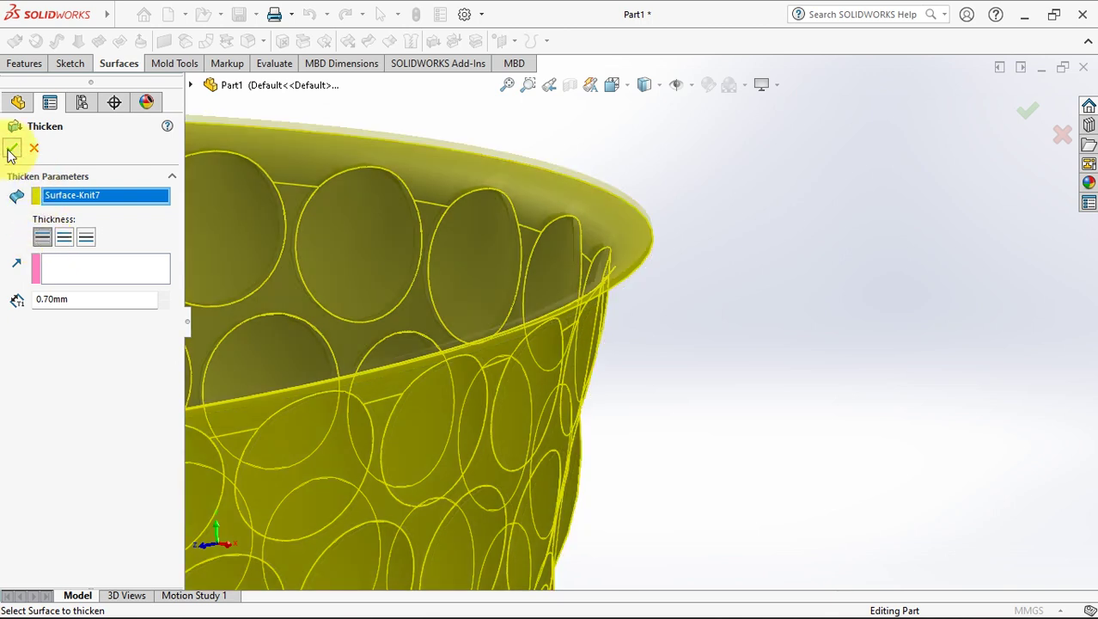
pyautogui.click(11, 151)
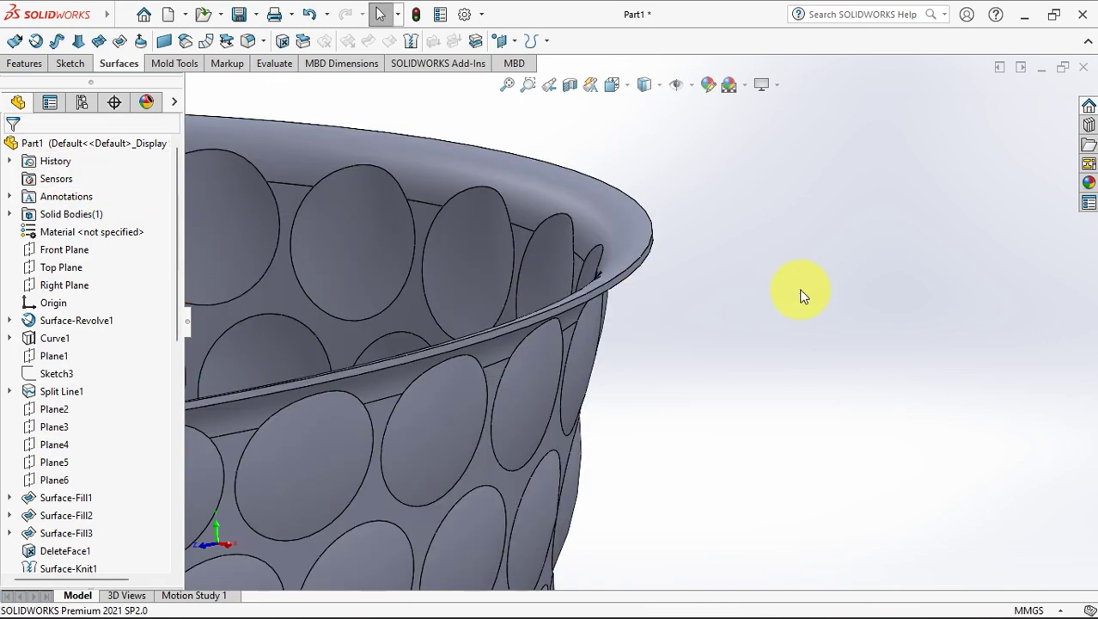
# Examine the thickened wall and rim profile in a temporary section view through the Front Plane
pyautogui.keyDown('shift'); pyautogui.moveTo(779, 295); pyautogui.dragTo(787, 395, button='middle'); pyautogui.keyUp('shift')
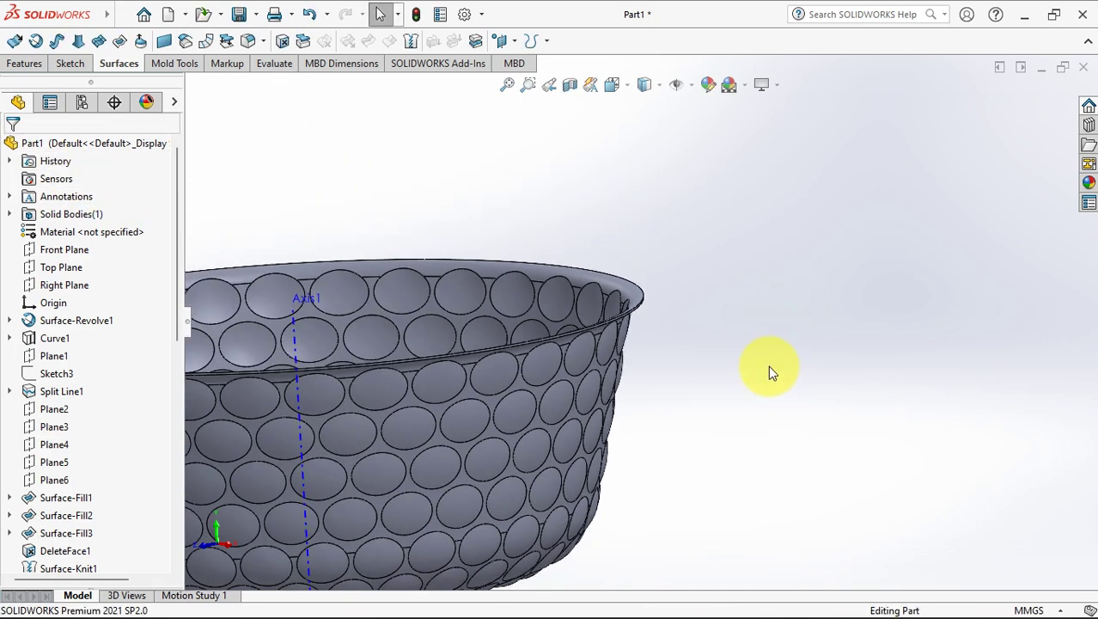
pyautogui.keyDown('ctrl'); pyautogui.moveTo(785, 356); pyautogui.dragTo(988, 355, button='middle'); pyautogui.keyUp('ctrl')
pyautogui.click(572, 86)
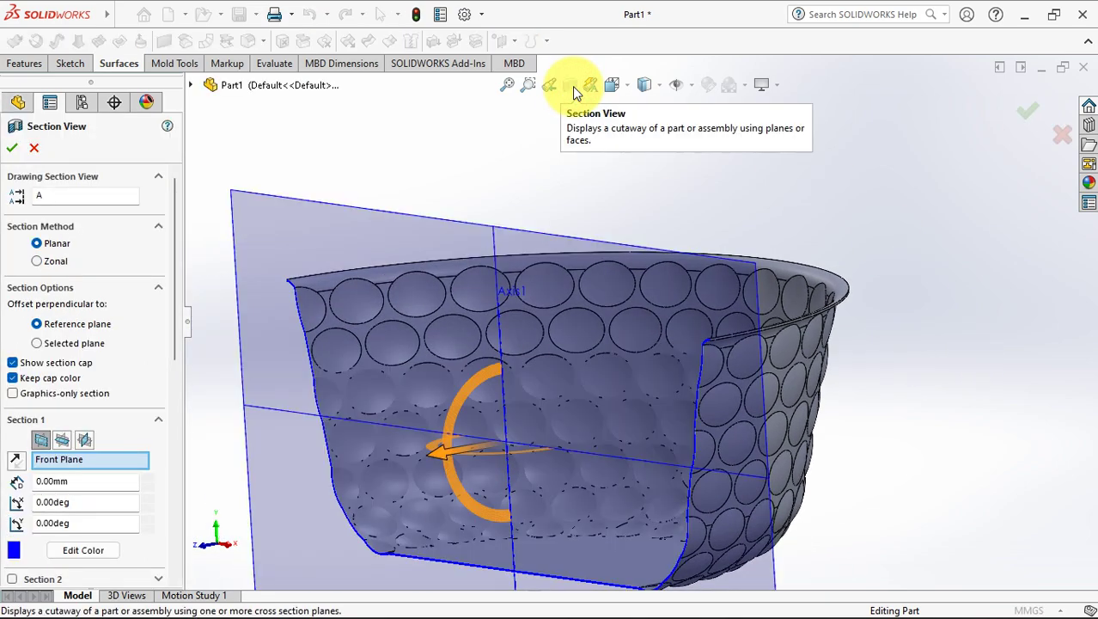
pyautogui.hotkey('ctrl', '1')
pyautogui.scroll(-8, 926, 304)
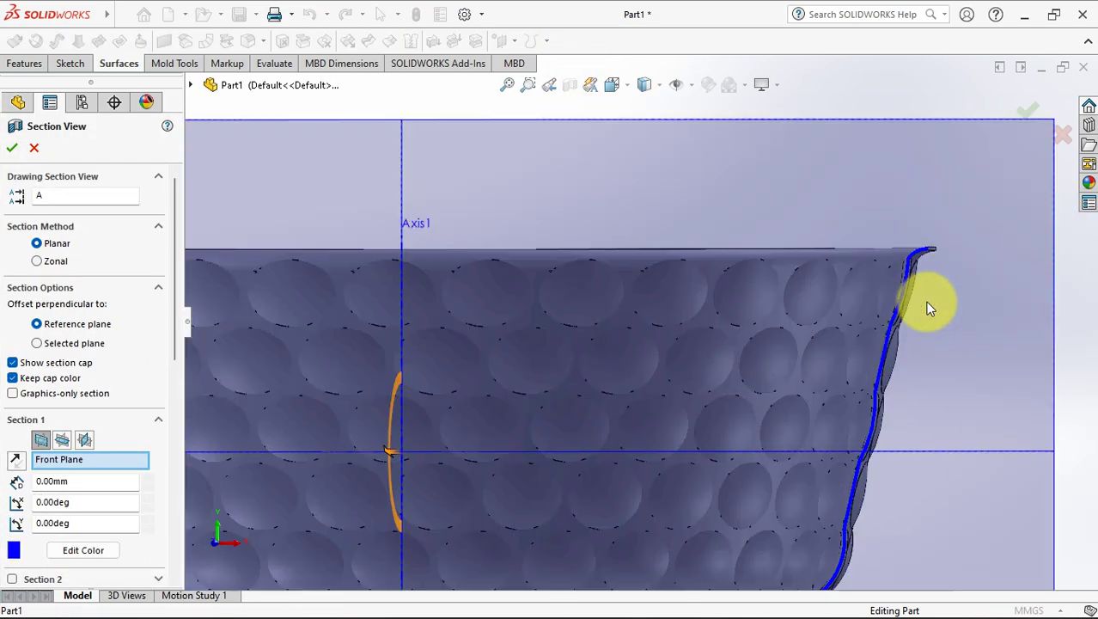
pyautogui.moveTo(882, 264); pyautogui.dragTo(900, 286, button='middle')
pyautogui.scroll(5, 838, 313)
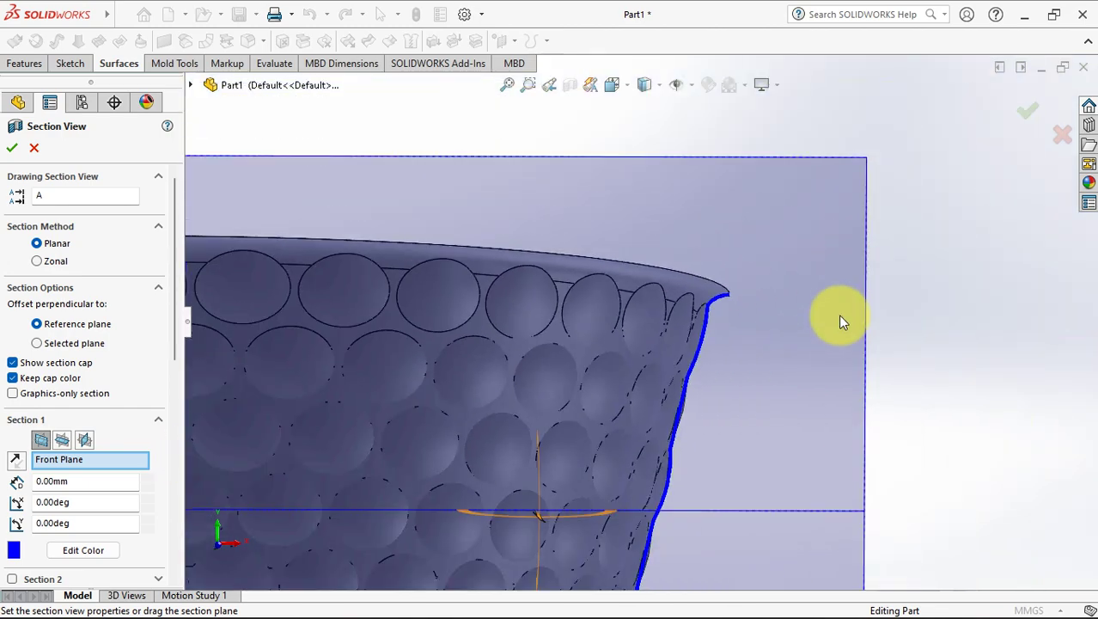
pyautogui.moveTo(837, 314); pyautogui.dragTo(429, 437, button='middle')
pyautogui.moveTo(431, 439); pyautogui.dragTo(431, 451)
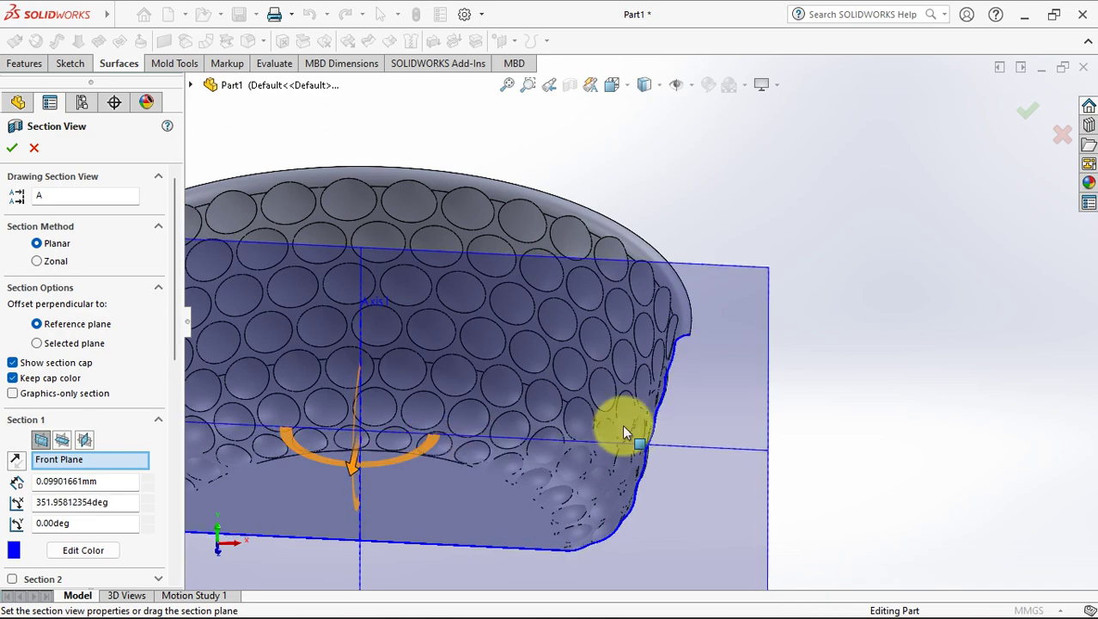
pyautogui.scroll(-5, 683, 353)
pyautogui.scroll(6, 683, 353)
pyautogui.click(14, 147)
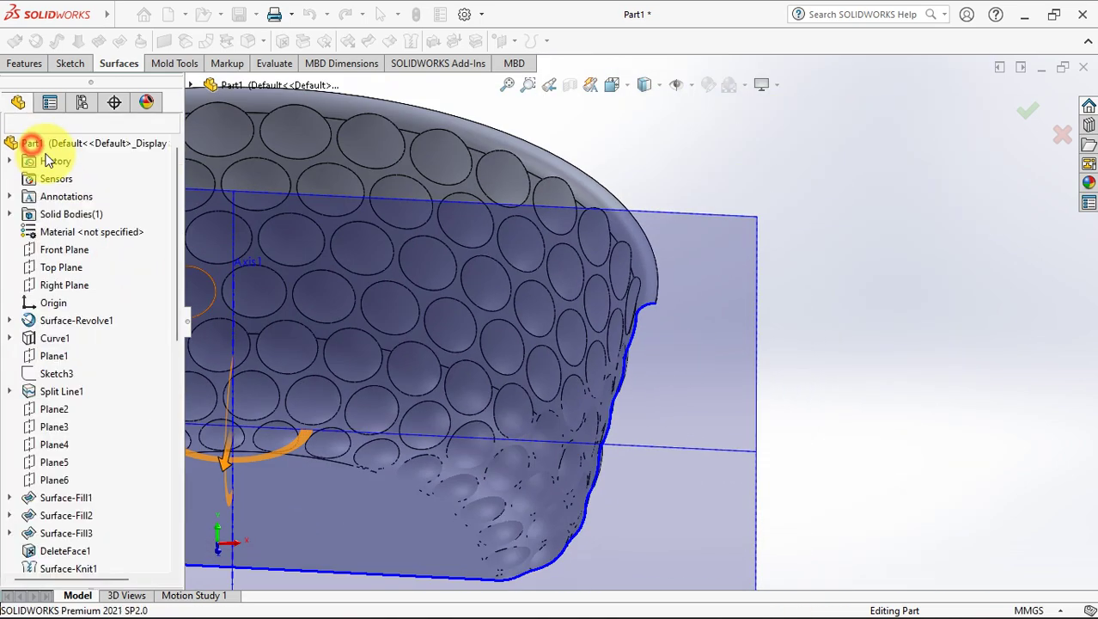
# Start a new sketch on the Front Plane, viewed face-on at the basket's outer rim edge
pyautogui.scroll(5, 828, 242)
pyautogui.scroll(2, 742, 316)
pyautogui.keyDown('ctrl'); pyautogui.moveTo(740, 314); pyautogui.dragTo(866, 294, button='middle'); pyautogui.keyUp('ctrl')
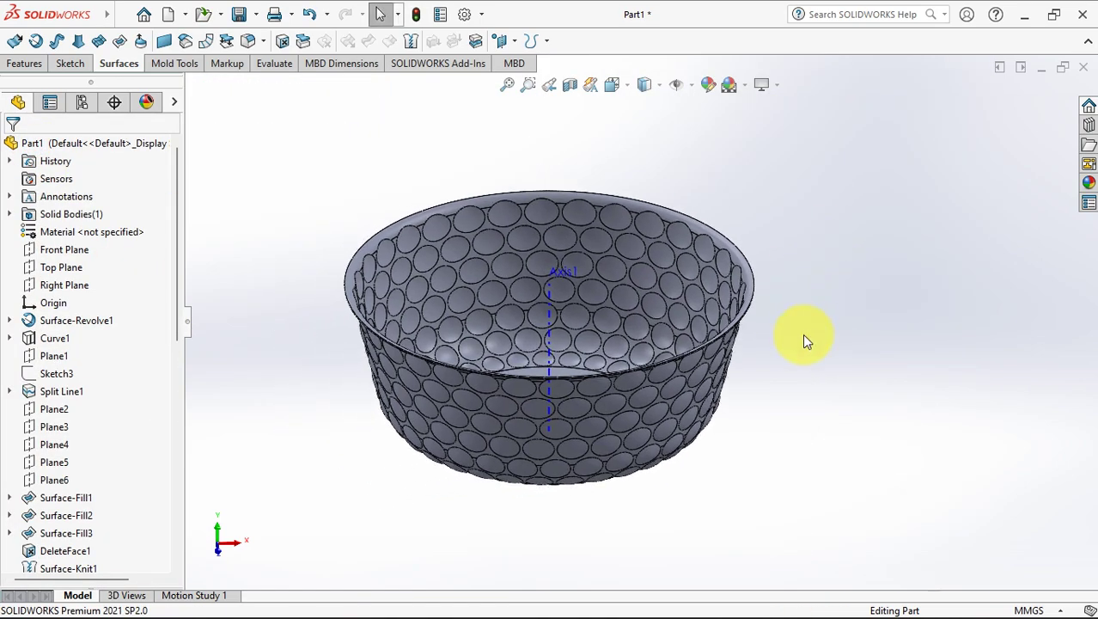
pyautogui.click(68, 248)
pyautogui.click(84, 234)
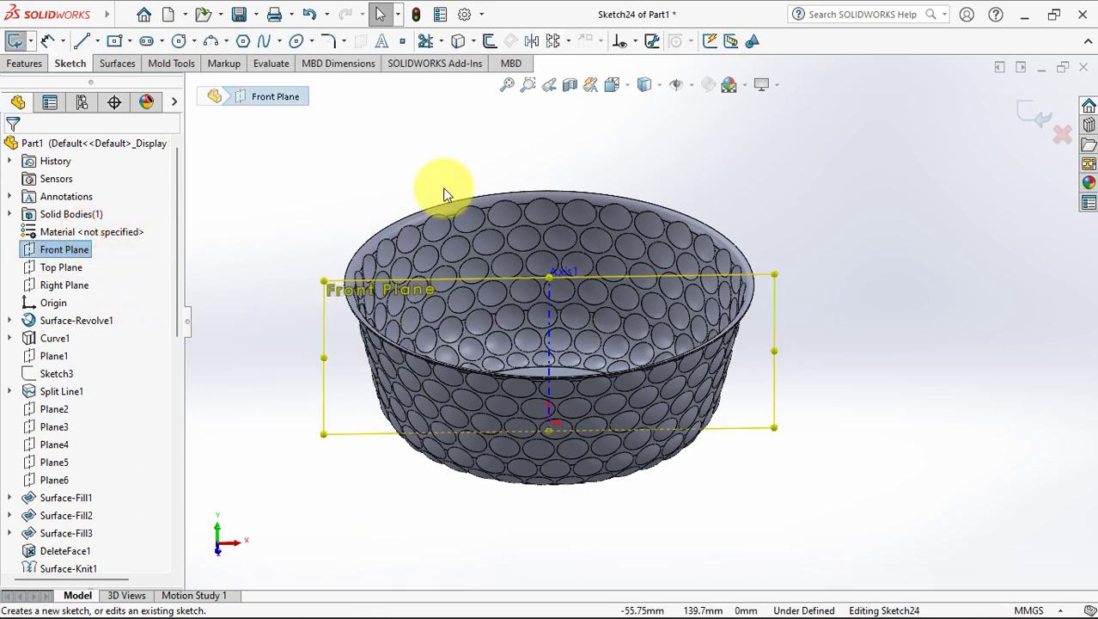
pyautogui.click(527, 84)
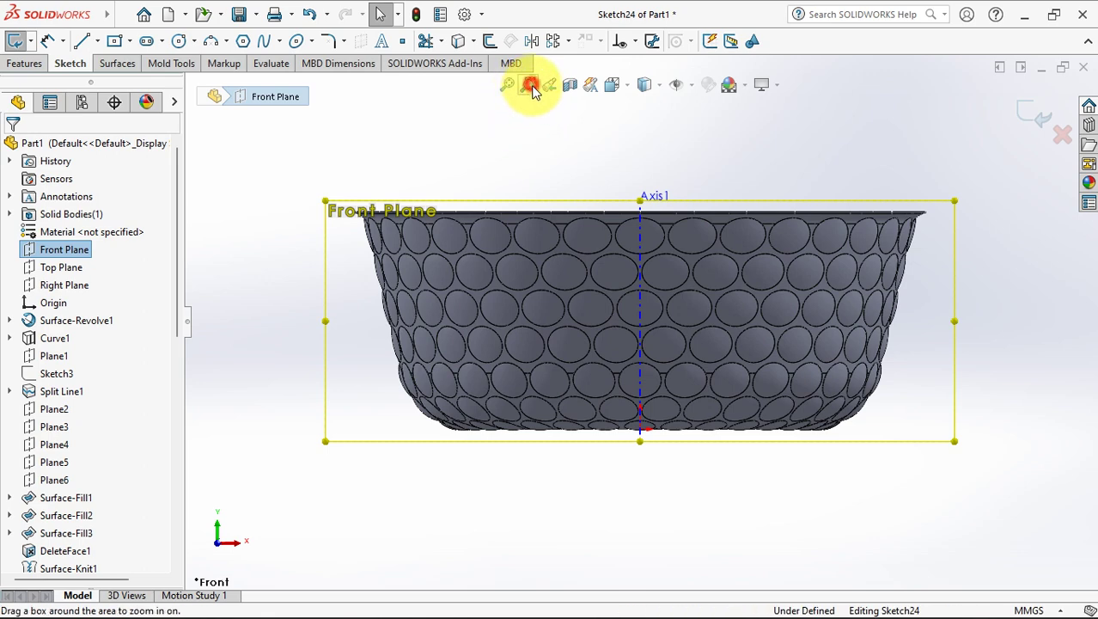
pyautogui.moveTo(918, 235); pyautogui.dragTo(975, 269)
pyautogui.click(528, 84)
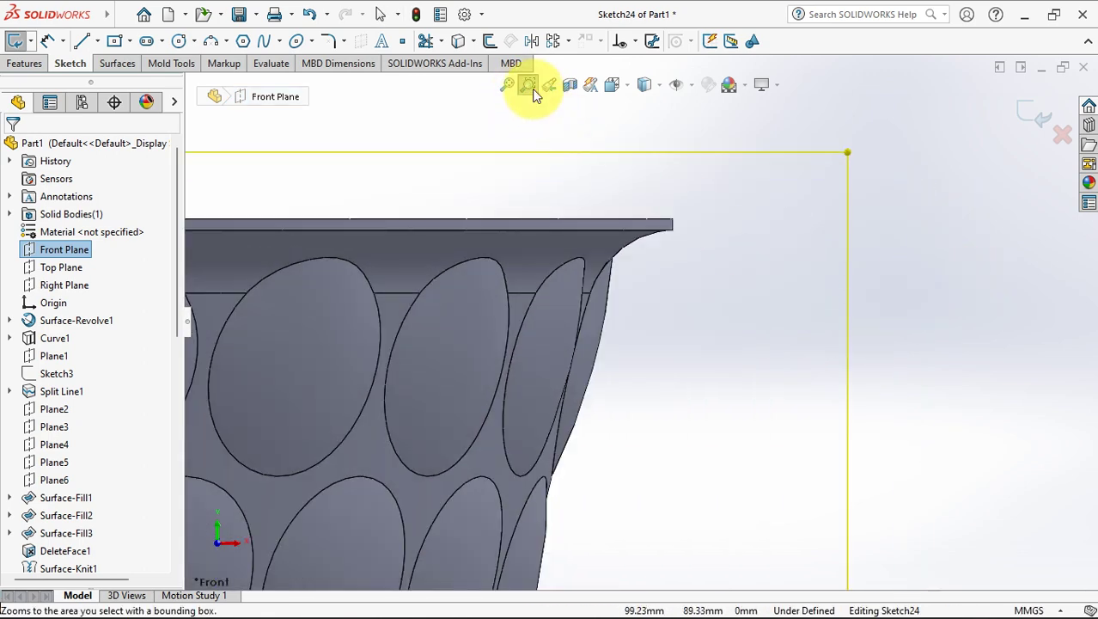
# Show Sketch1, the profile sketch of the first surface revolve
pyautogui.click(10, 320)
pyautogui.click(66, 337)
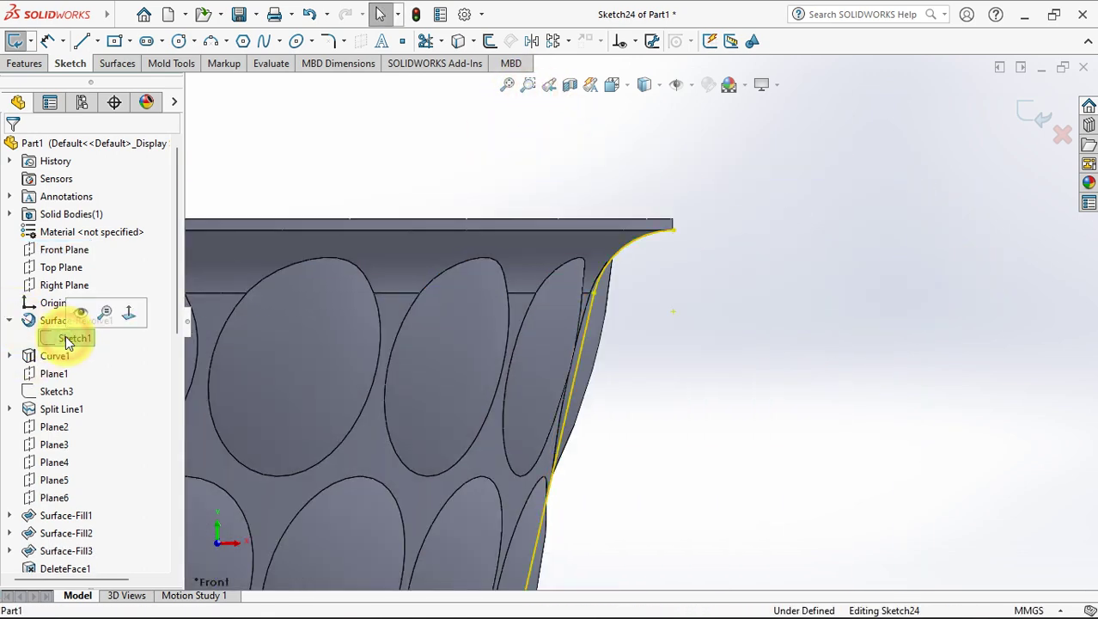
pyautogui.click(80, 313)
pyautogui.click(657, 303)
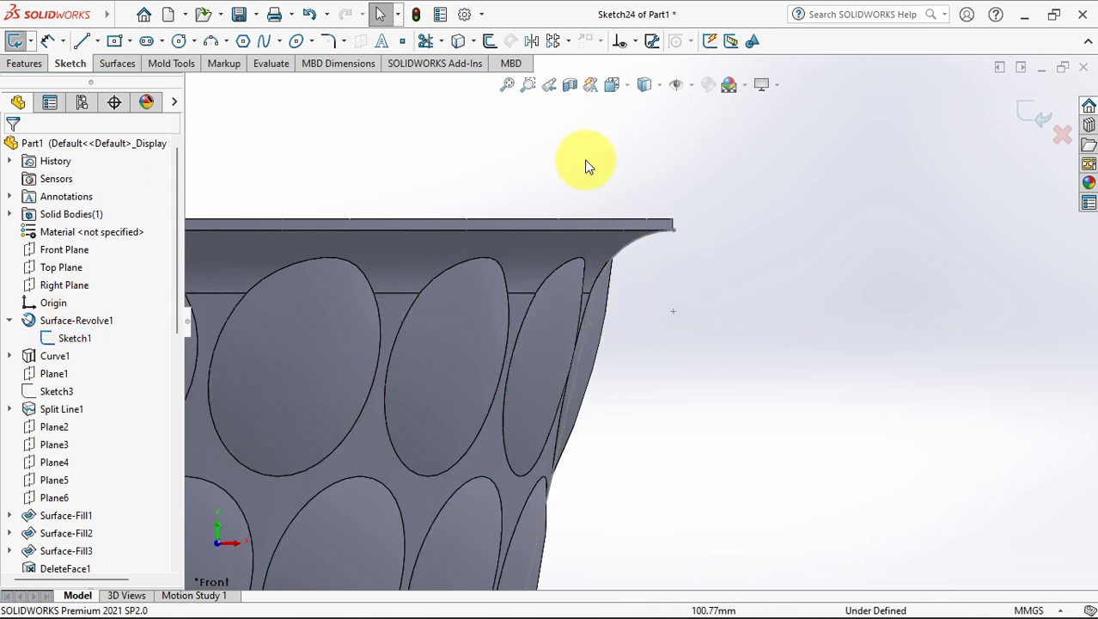
# Offset the rim arc of the profile sketch by 0.7 mm and extend the new arc's end outward past the rim
pyautogui.click(489, 40)
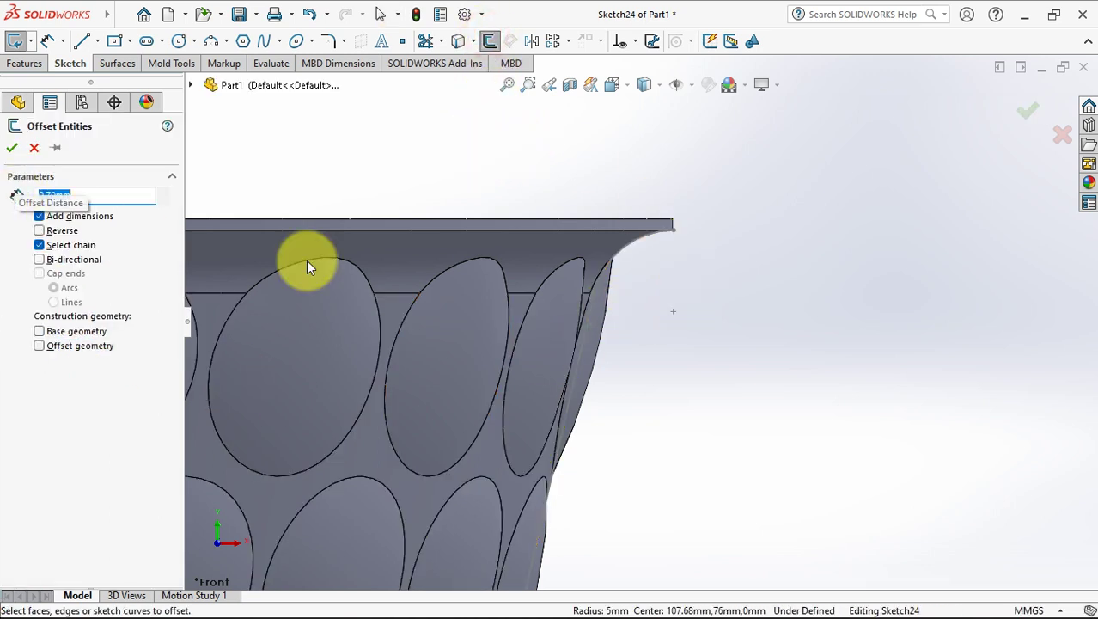
pyautogui.click(644, 238)
pyautogui.click(645, 238)
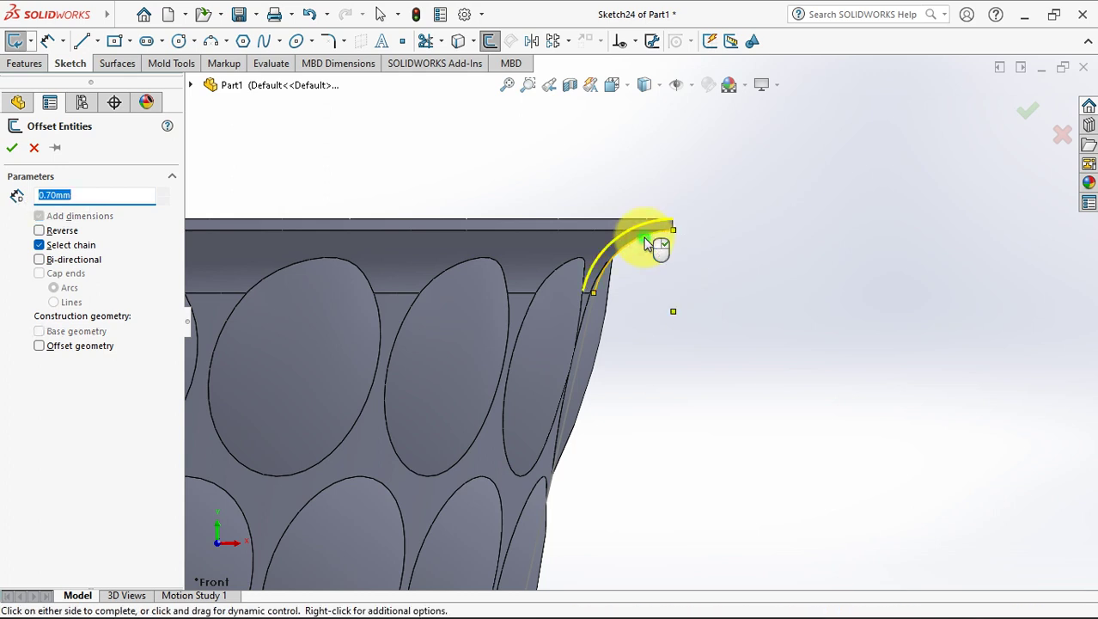
pyautogui.moveTo(678, 221)
pyautogui.mouseDown()
pyautogui.moveTo(737, 256)
pyautogui.moveTo(741, 272)
pyautogui.moveTo(724, 296)
pyautogui.mouseUp()
# Draw a tangent line about 4.57 mm long down from the extended arc's end, followed by an outward horizontal line about 1.15 mm long
pyautogui.click(82, 40)
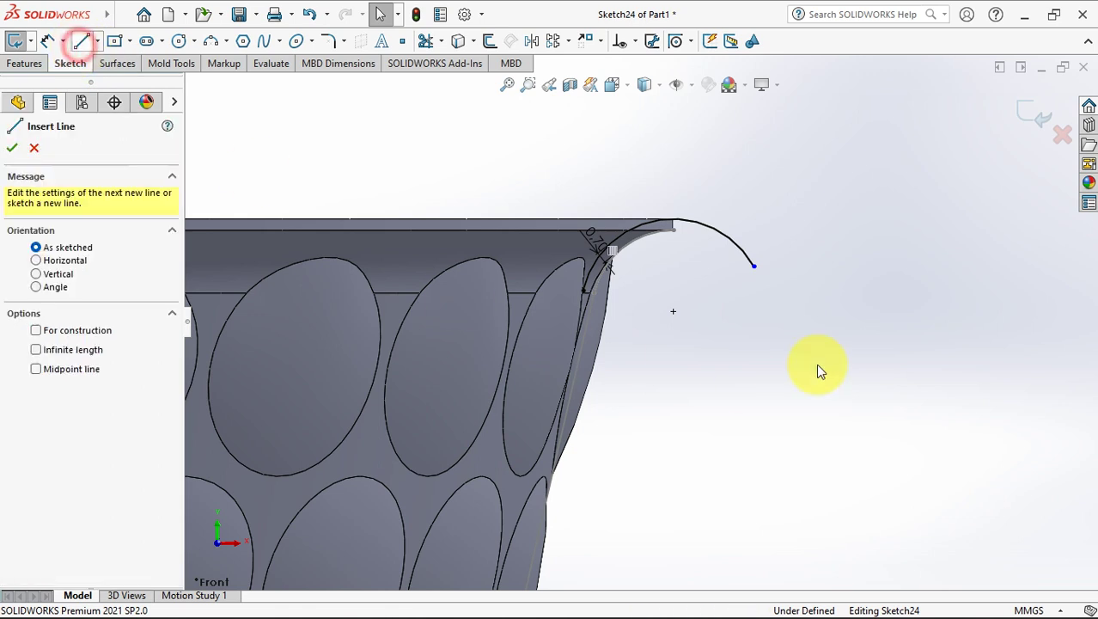
pyautogui.click(754, 266)
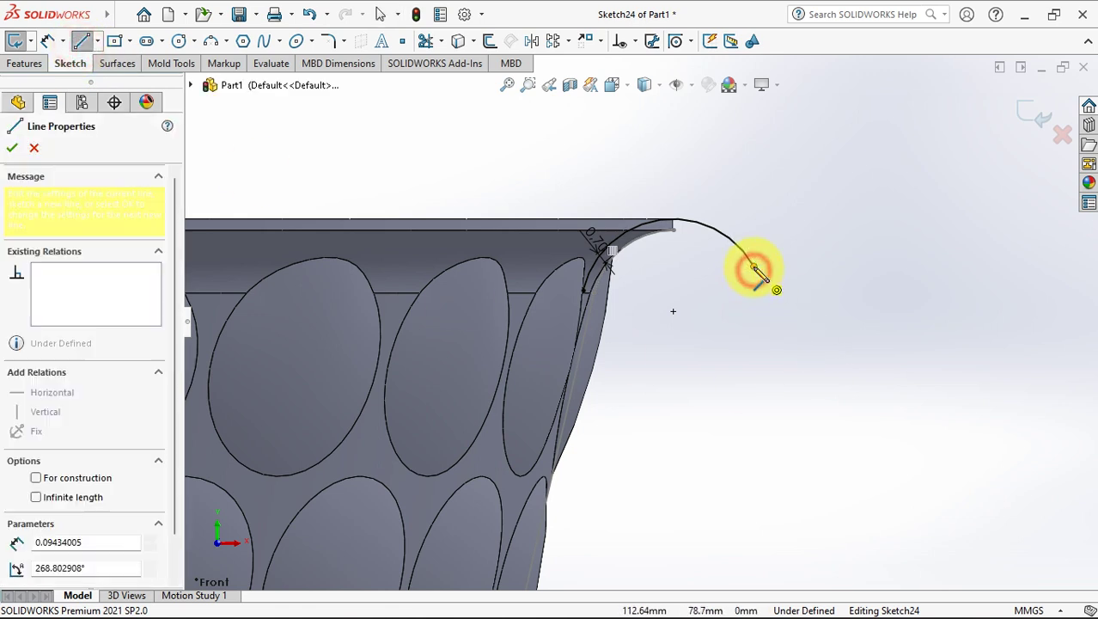
pyautogui.click(789, 331)
pyautogui.rightClick(807, 332)
pyautogui.click(836, 346)
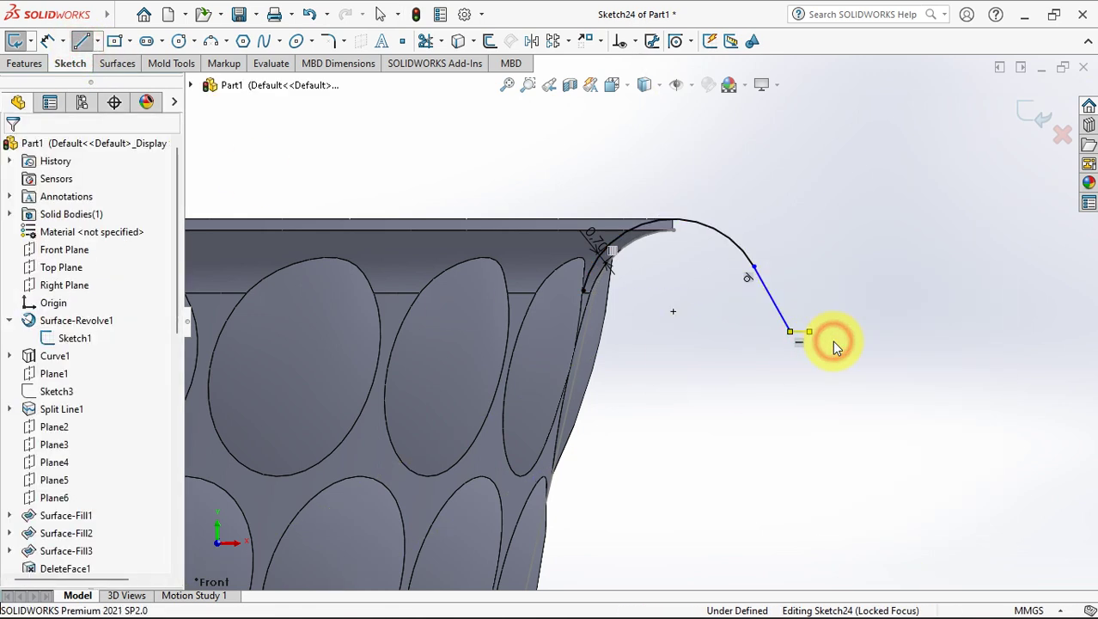
# Dimension the angle between the sloped tangent line and the short horizontal line at 70 degrees
pyautogui.click(47, 41)
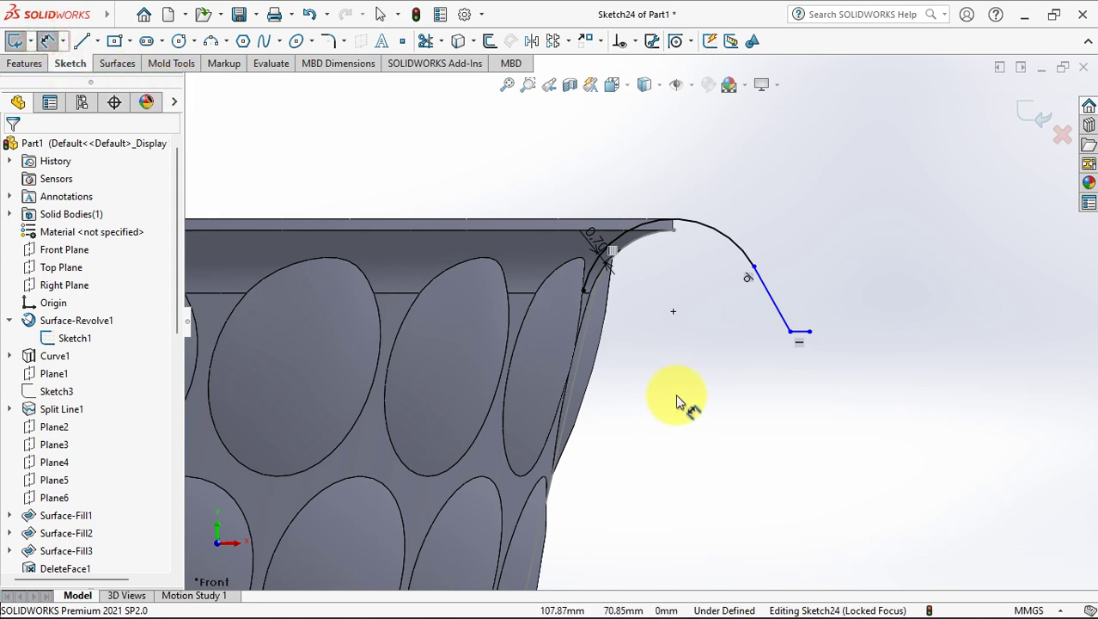
pyautogui.click(803, 331)
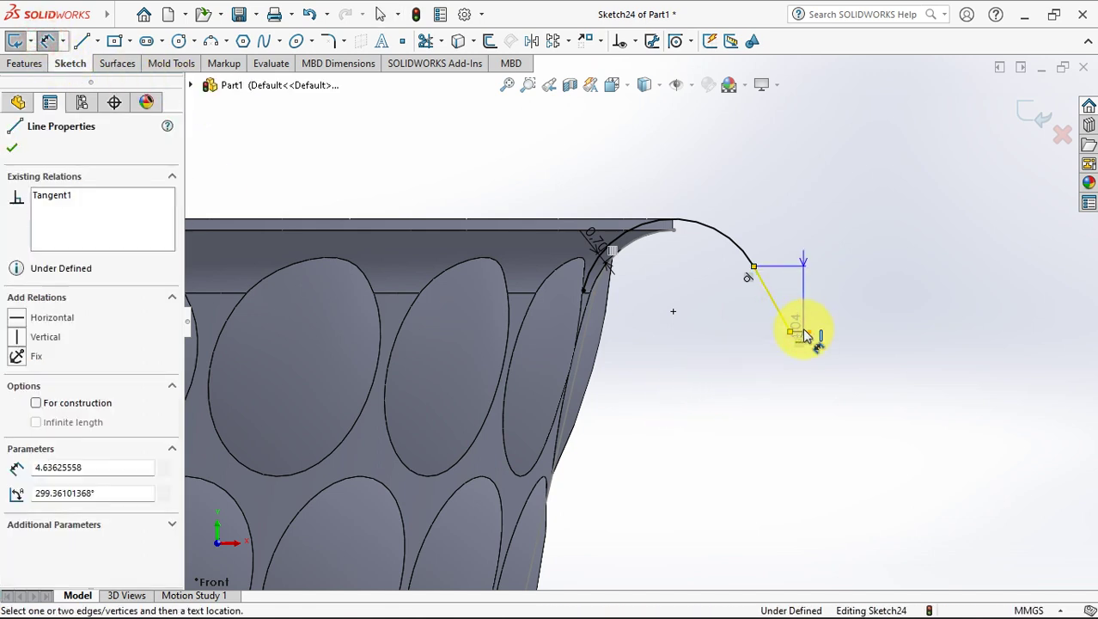
pyautogui.click(713, 299)
pyautogui.click(713, 305)
pyautogui.write('70')
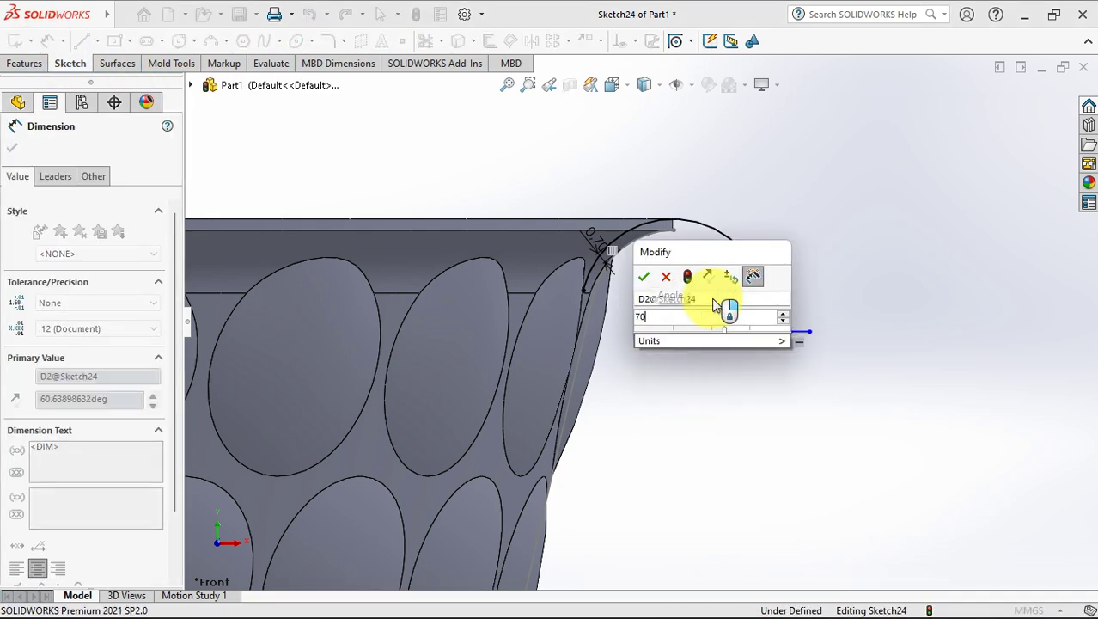
pyautogui.click(640, 277)
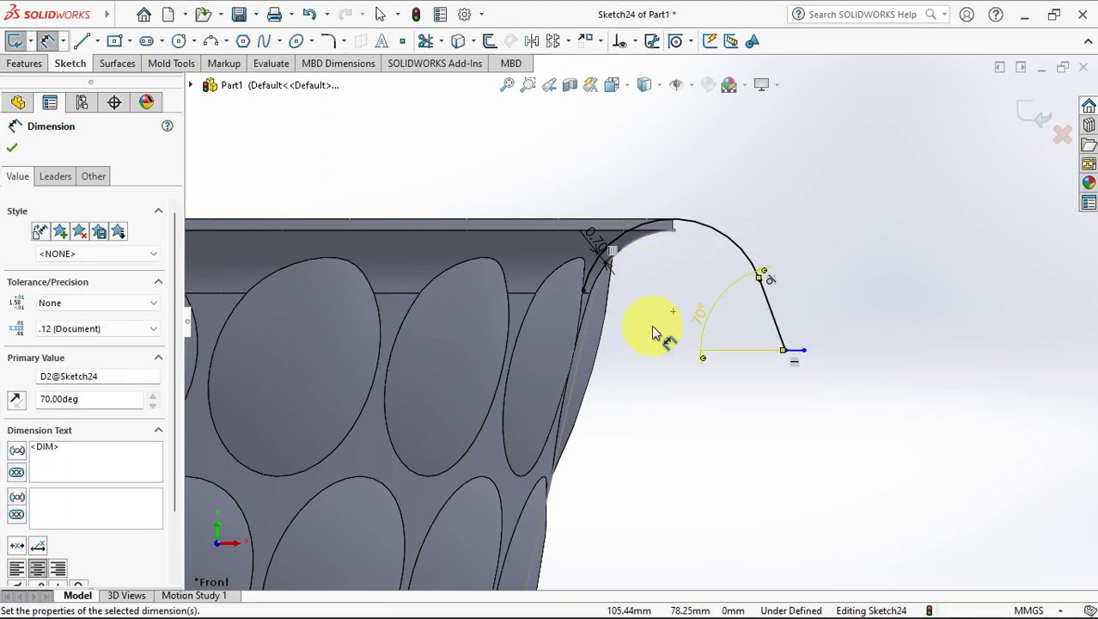
# Dimension the short horizontal line at the profile's end to 1 mm
pyautogui.click(799, 354)
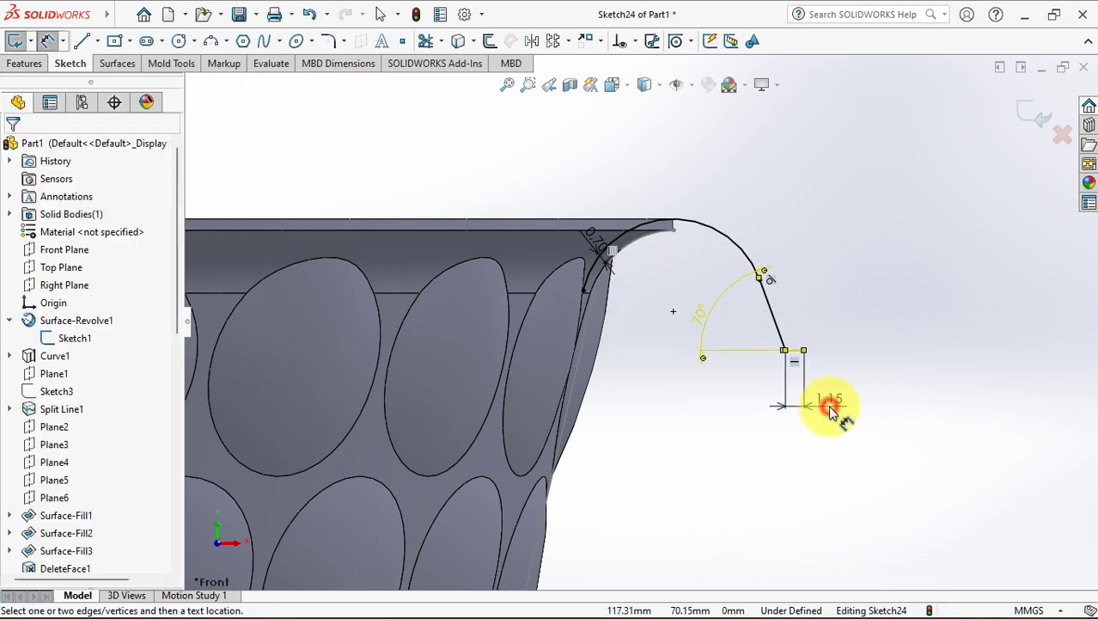
pyautogui.click(829, 405)
pyautogui.write('1')
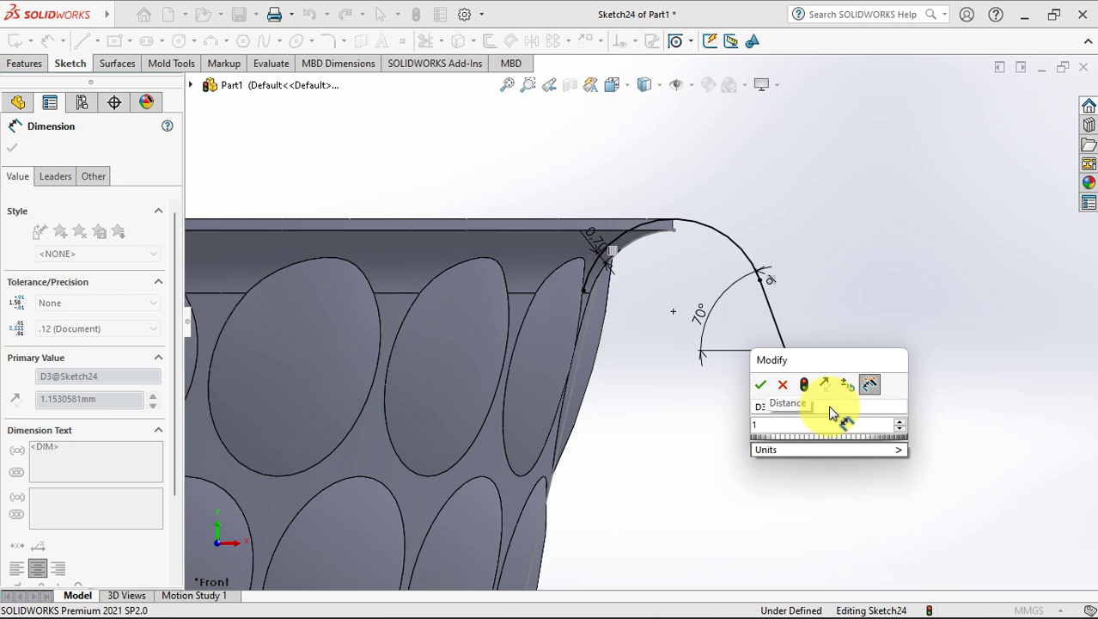
pyautogui.click(760, 384)
pyautogui.click(862, 361)
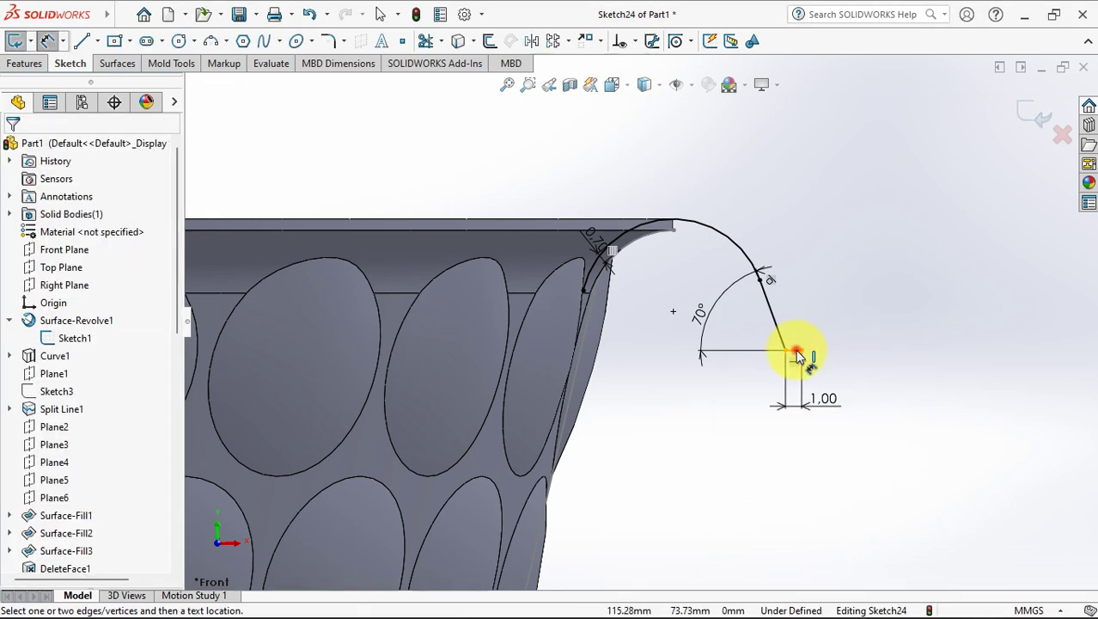
# Dimension the vertical distance between the short horizontal line and the basket's top rim edge to 6 mm
pyautogui.click(788, 352)
pyautogui.click(633, 220)
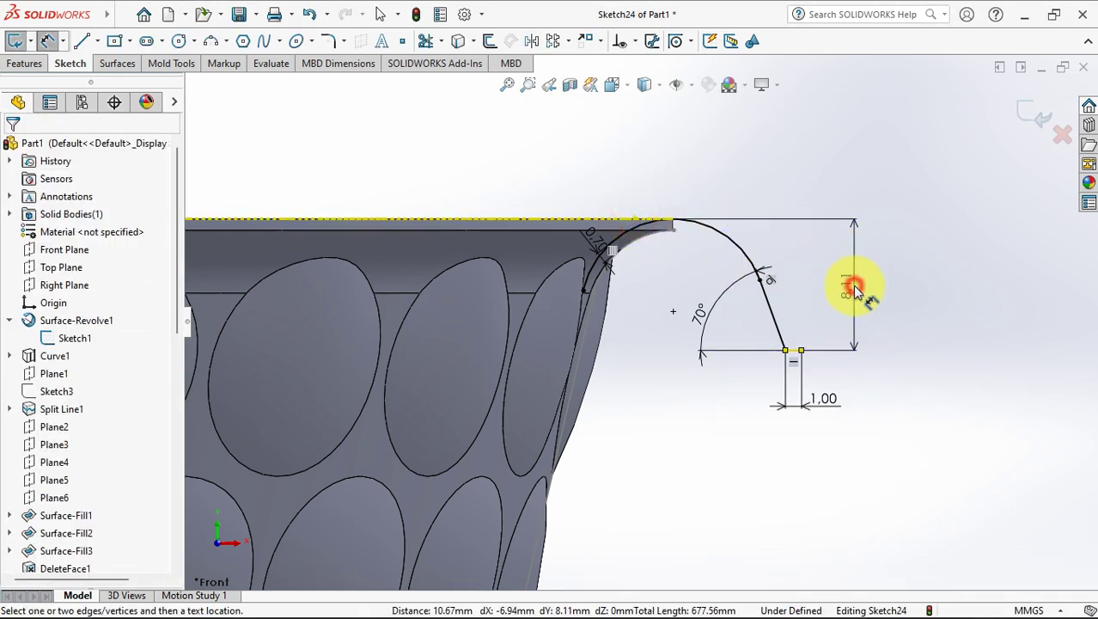
pyautogui.click(850, 285)
pyautogui.write('6')
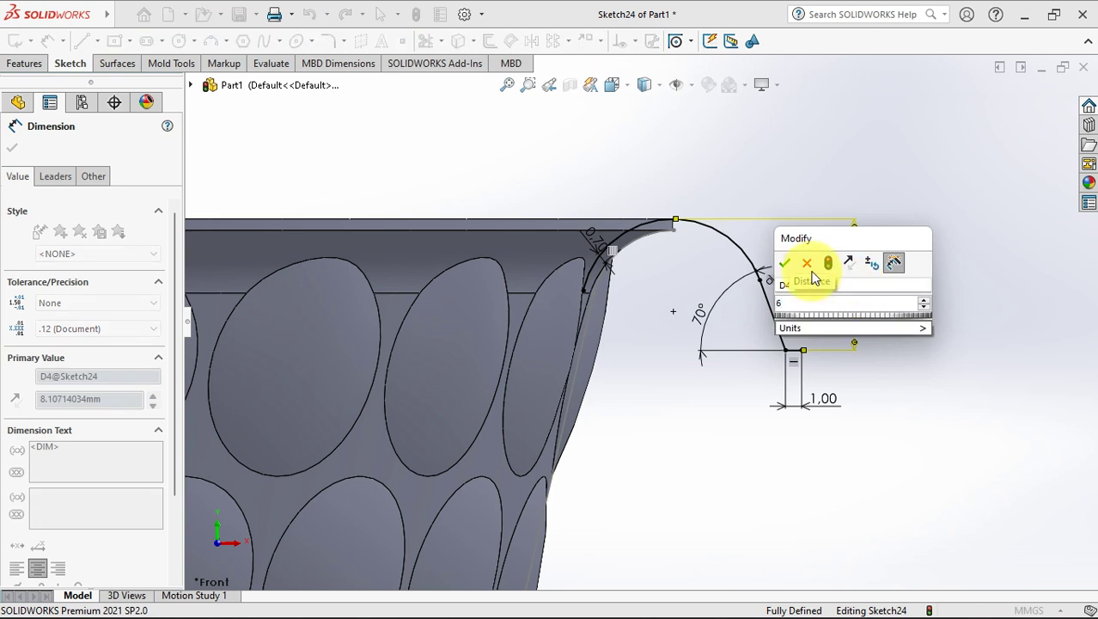
pyautogui.click(784, 263)
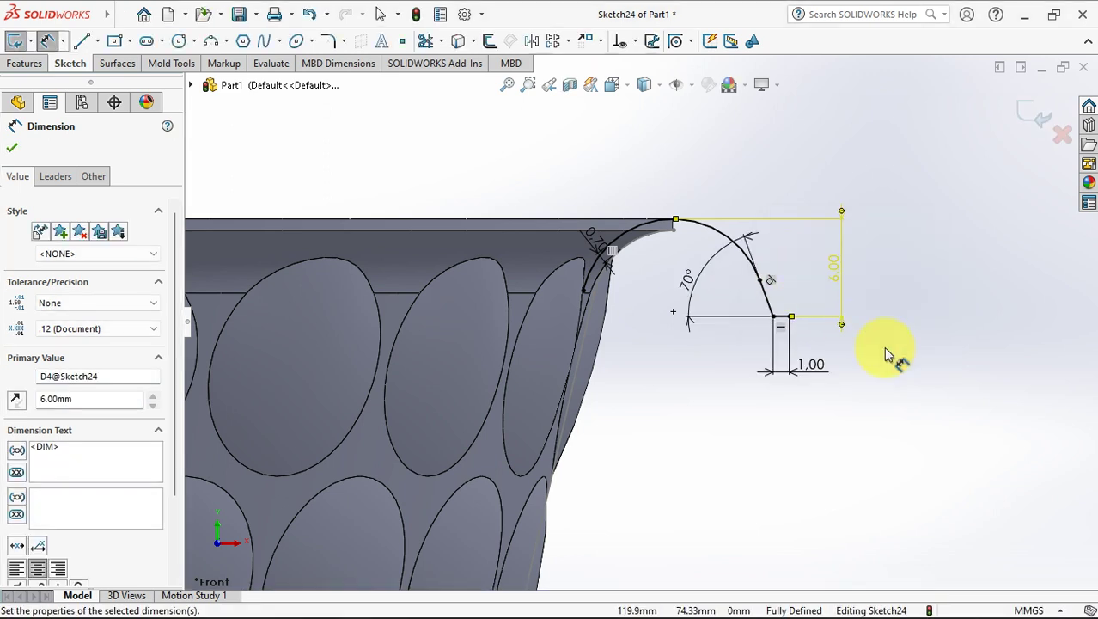
pyautogui.click(926, 379)
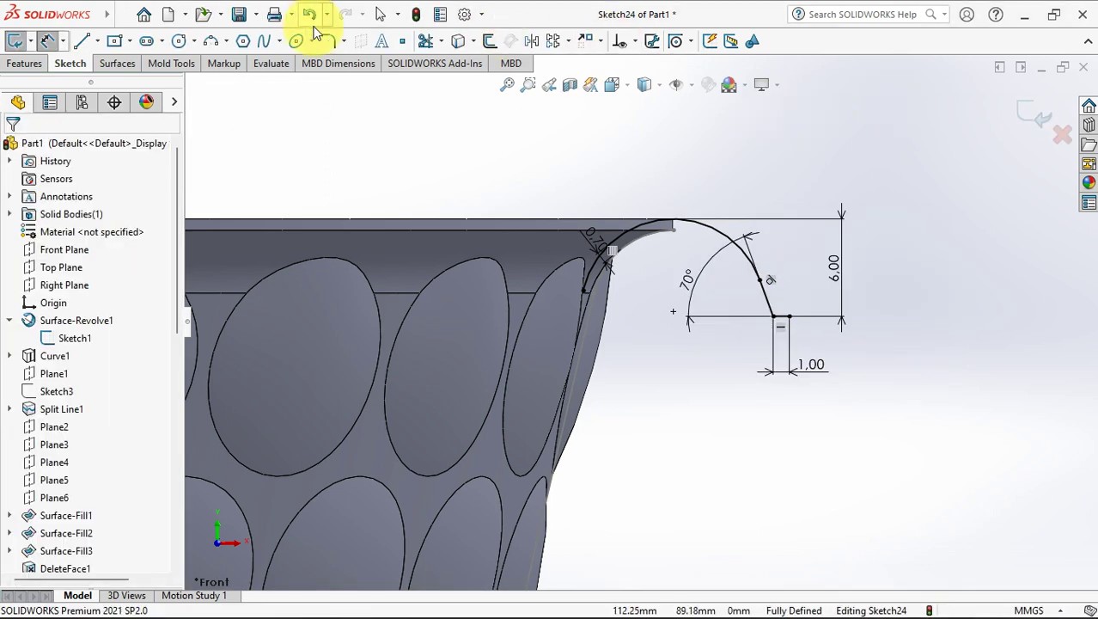
# Shorten the offset arc so it starts at the rim's outer top corner, and exit the sketch
pyautogui.click(47, 40)
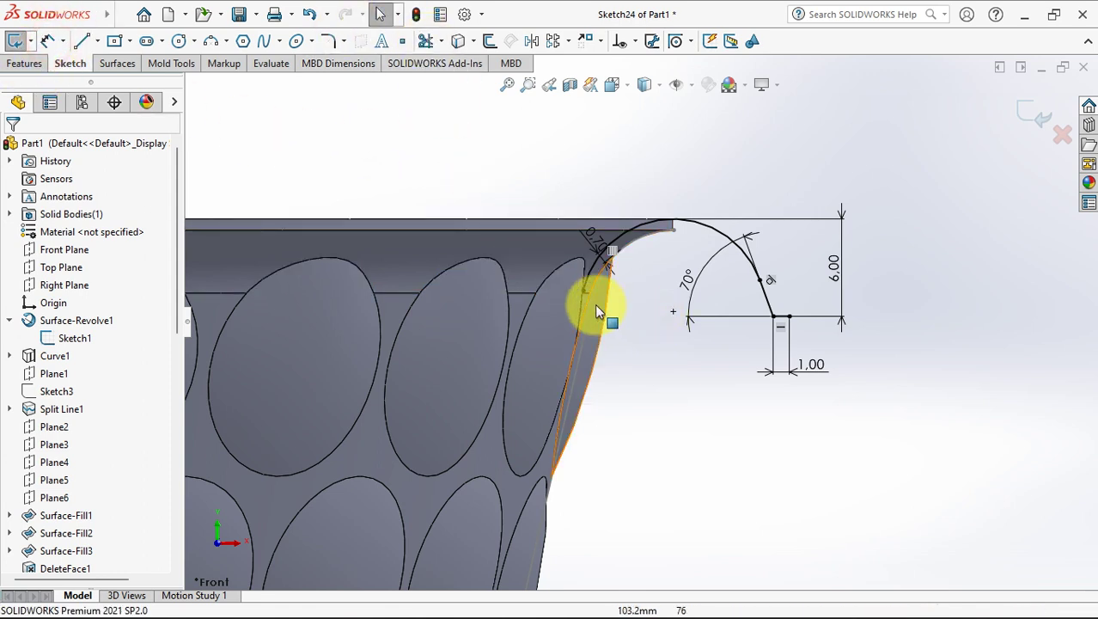
pyautogui.moveTo(583, 291); pyautogui.dragTo(674, 219)
pyautogui.click(636, 183)
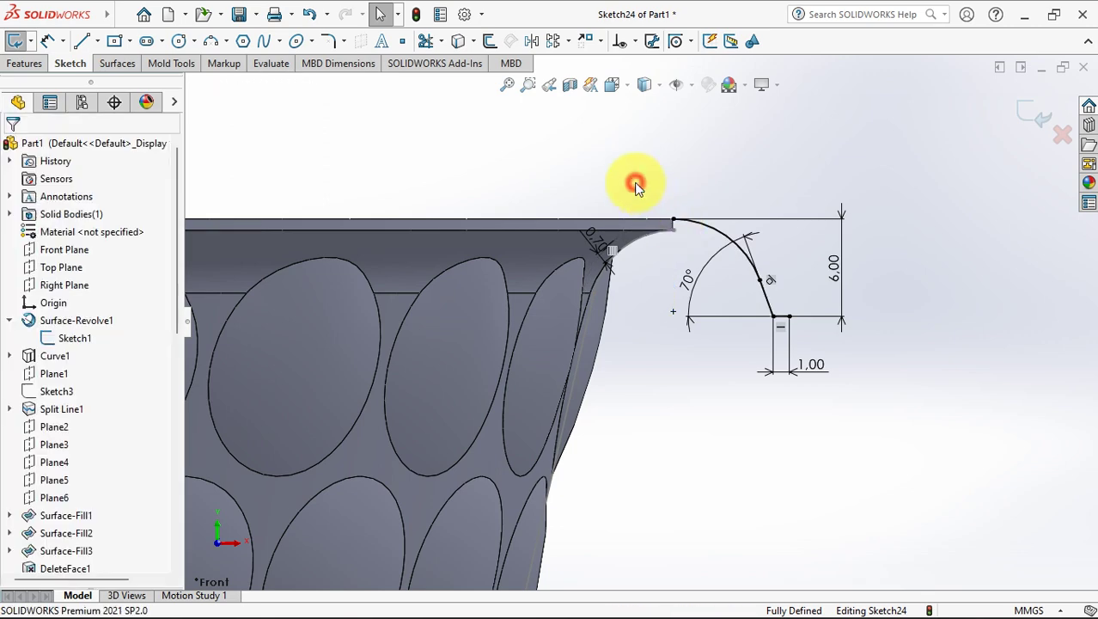
pyautogui.scroll(10, 636, 183)
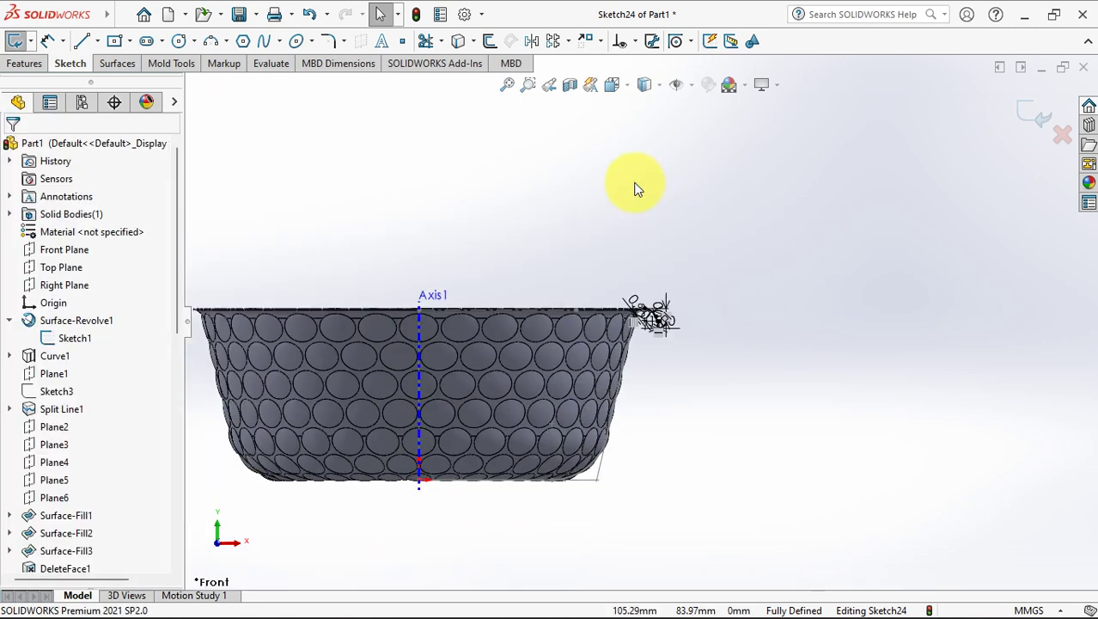
pyautogui.moveTo(636, 183); pyautogui.dragTo(602, 244, button='middle')
pyautogui.click(1033, 124)
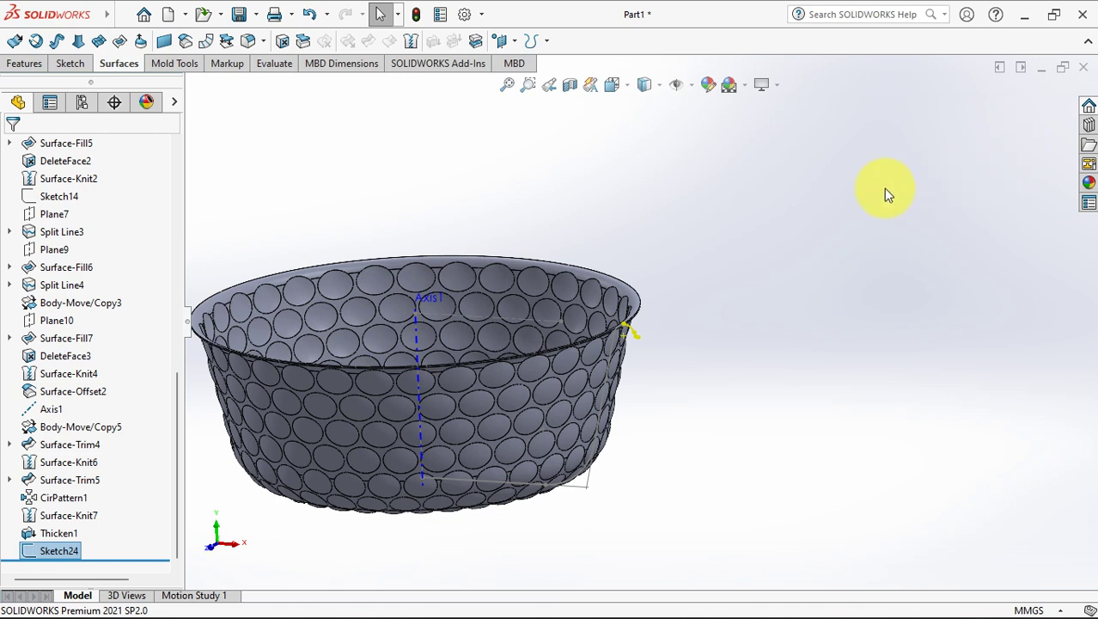
# Revolve the lip sketch as a surface around the basket's central axis line, Mid Plane, 20 degrees
pyautogui.click(36, 43)
pyautogui.click(417, 334)
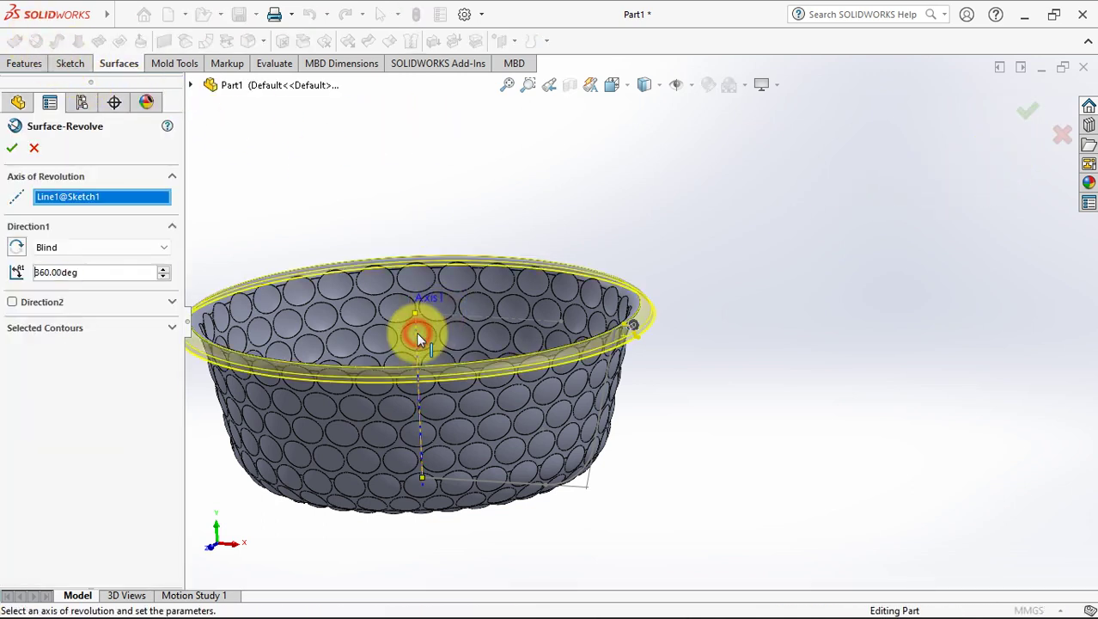
pyautogui.click(85, 247)
pyautogui.click(85, 305)
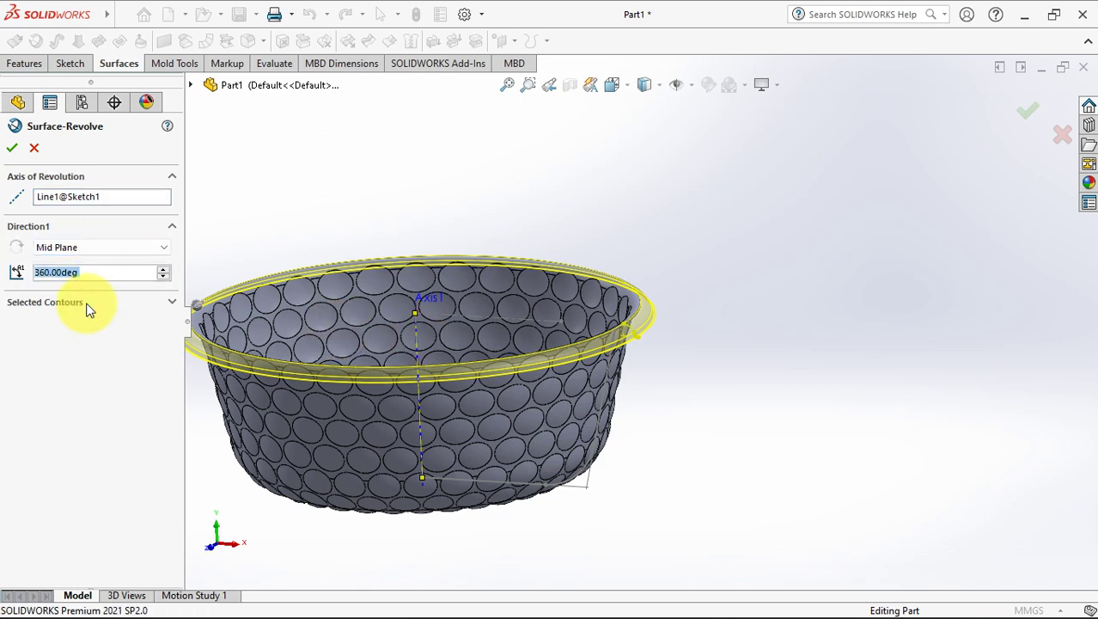
pyautogui.write('20')
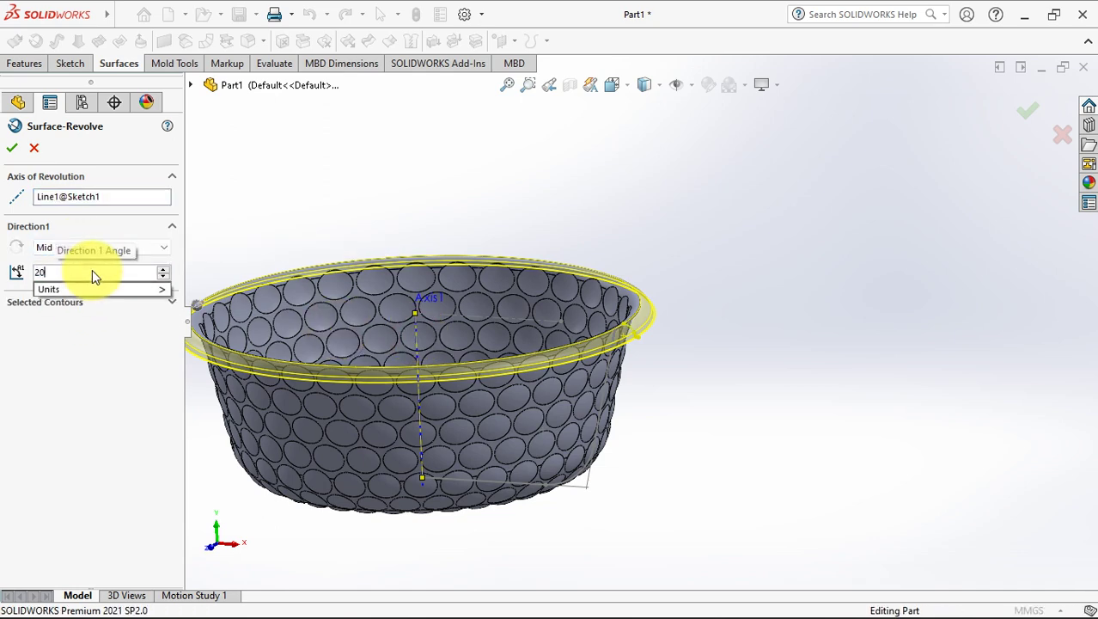
pyautogui.press('Return')
pyautogui.moveTo(774, 376); pyautogui.dragTo(735, 460, button='middle')
pyautogui.scroll(-4, 632, 450)
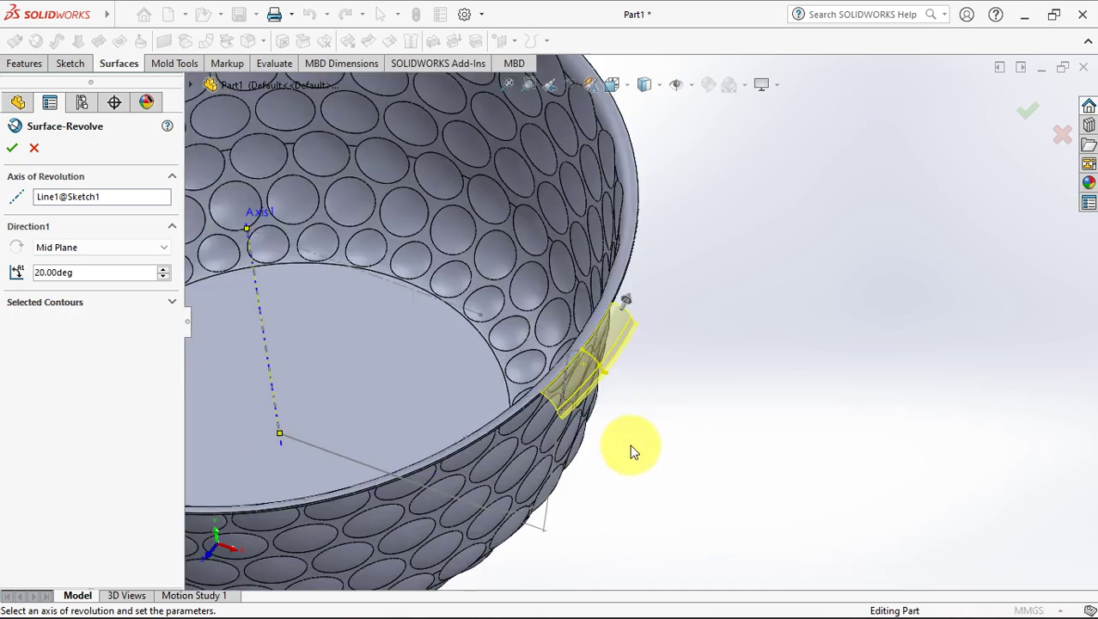
pyautogui.moveTo(630, 449); pyautogui.dragTo(631, 387, button='middle')
pyautogui.click(1027, 114)
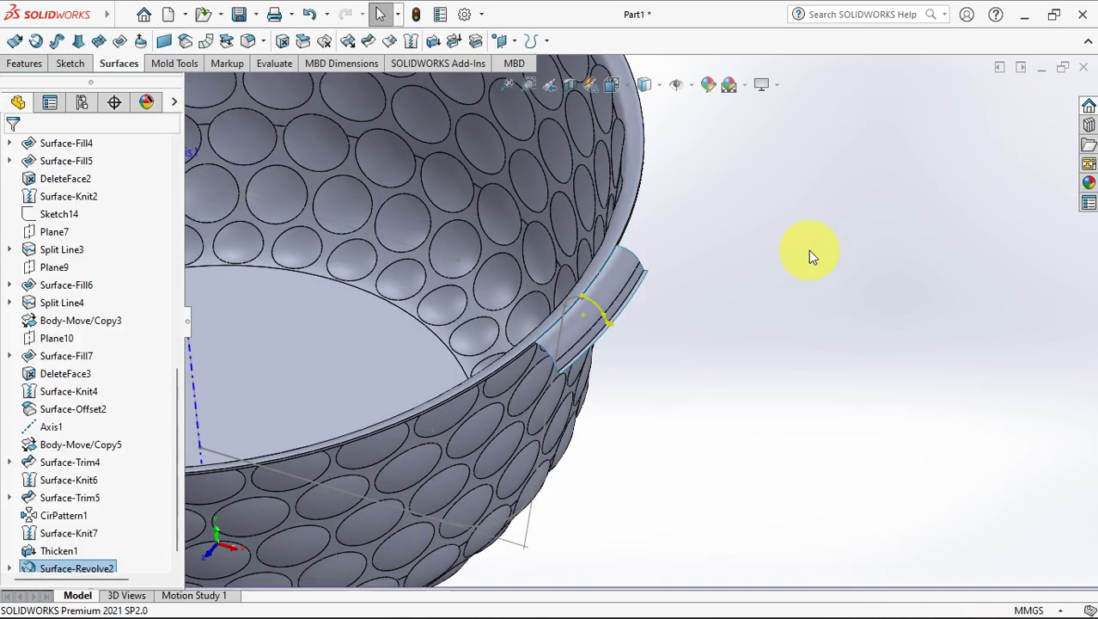
# On the Top Plane, sketch a slanted line about 12.5 mm long from the rim edge's centreline point to the handle tab's outer edge
pyautogui.moveTo(785, 258); pyautogui.dragTo(720, 249, button='middle')
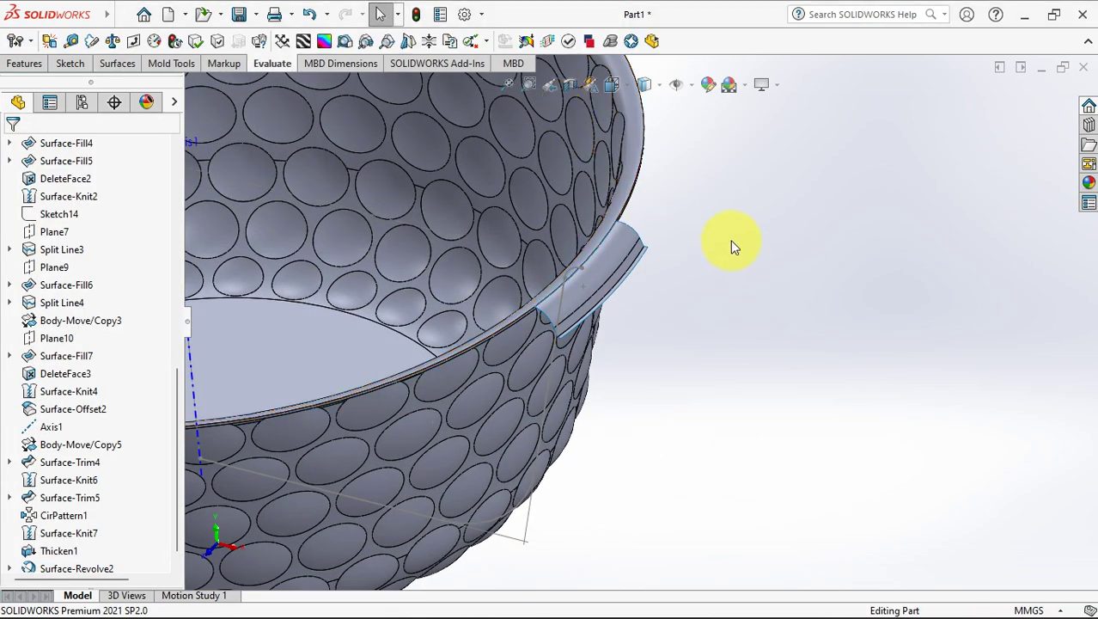
pyautogui.scroll(5, 730, 247)
pyautogui.moveTo(178, 420); pyautogui.dragTo(176, 233)
pyautogui.click(55, 240)
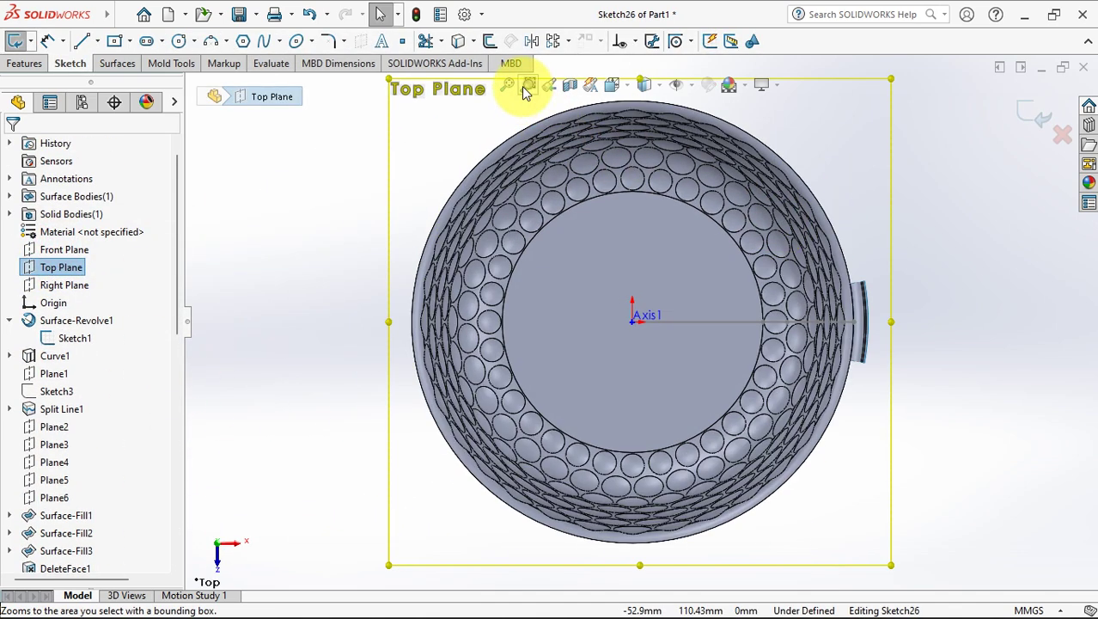
pyautogui.click(526, 84)
pyautogui.moveTo(803, 271); pyautogui.dragTo(890, 378)
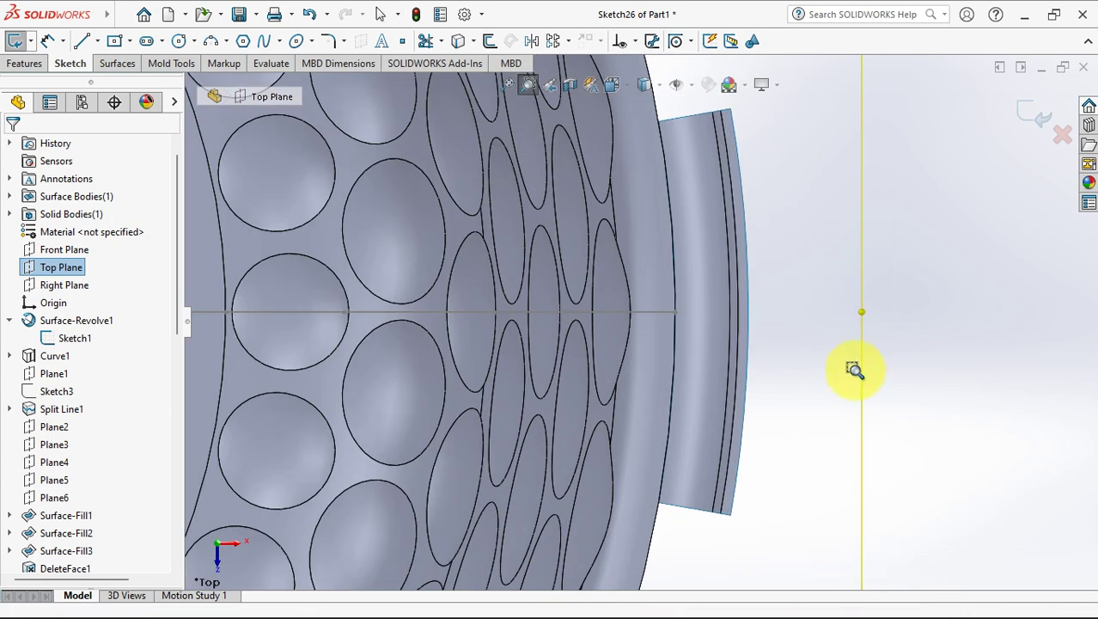
pyautogui.click(82, 41)
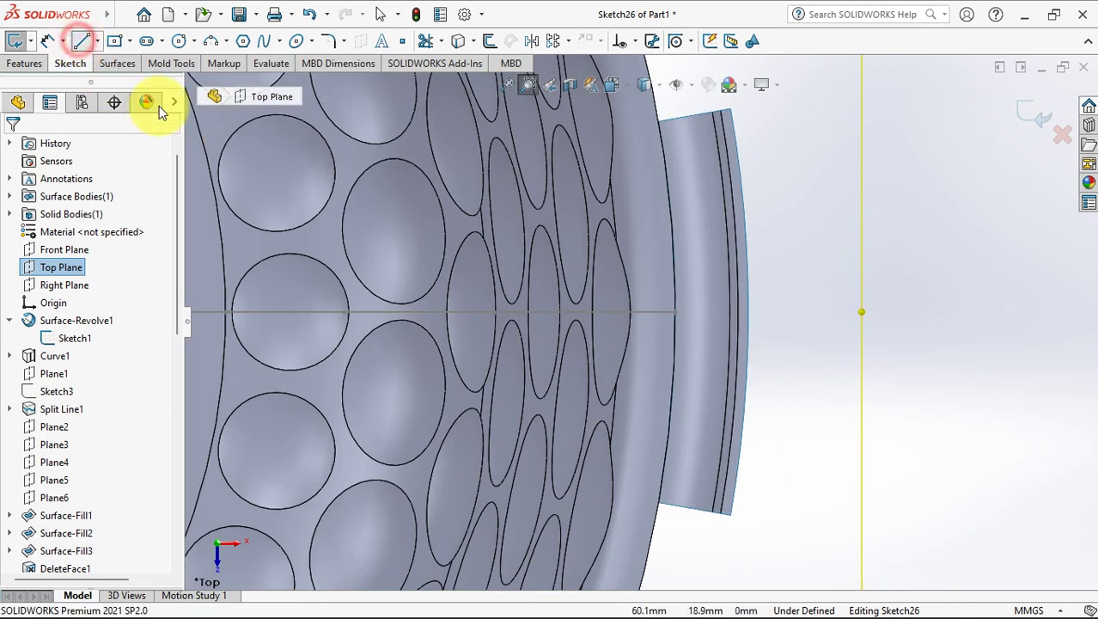
pyautogui.click(675, 312)
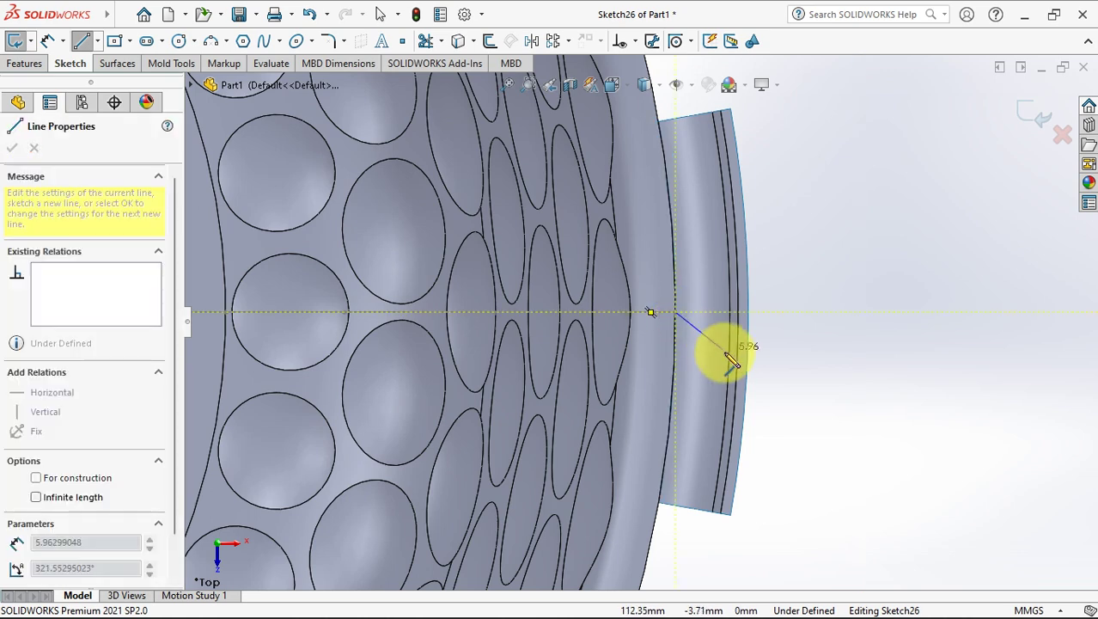
pyautogui.click(733, 424)
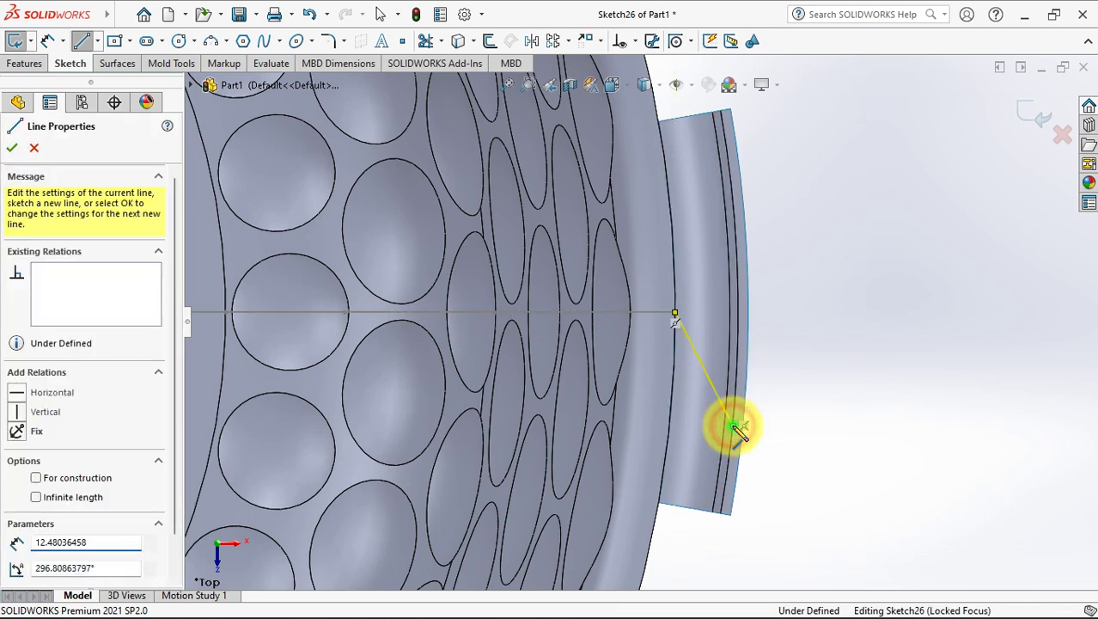
pyautogui.rightClick(733, 424)
pyautogui.click(768, 427)
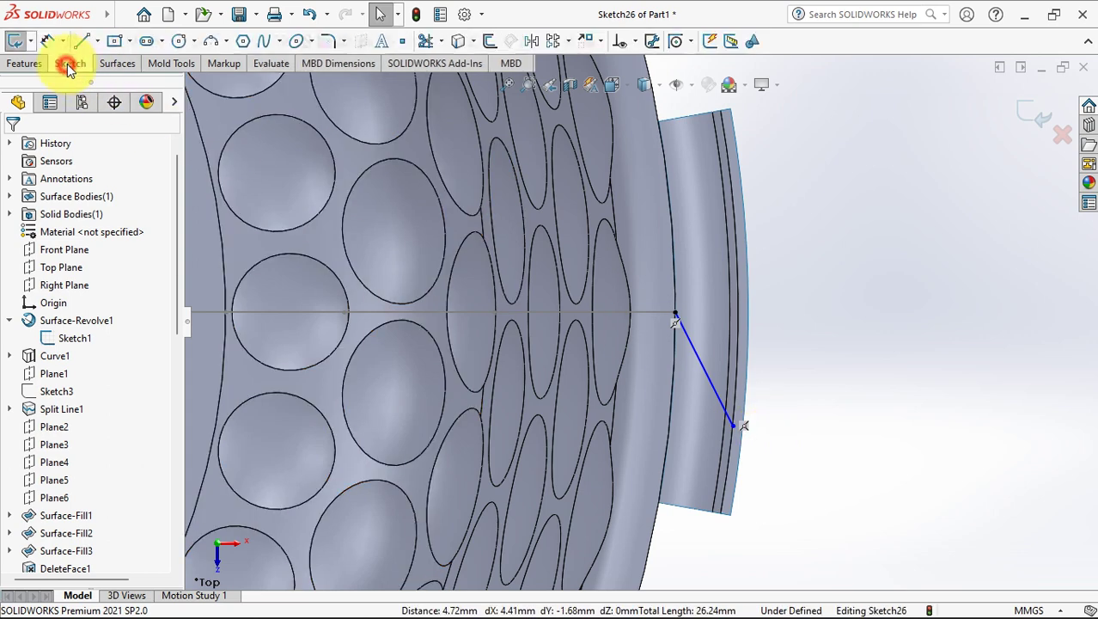
# Dimension the slanted line's length to 12 mm
pyautogui.click(48, 41)
pyautogui.click(717, 391)
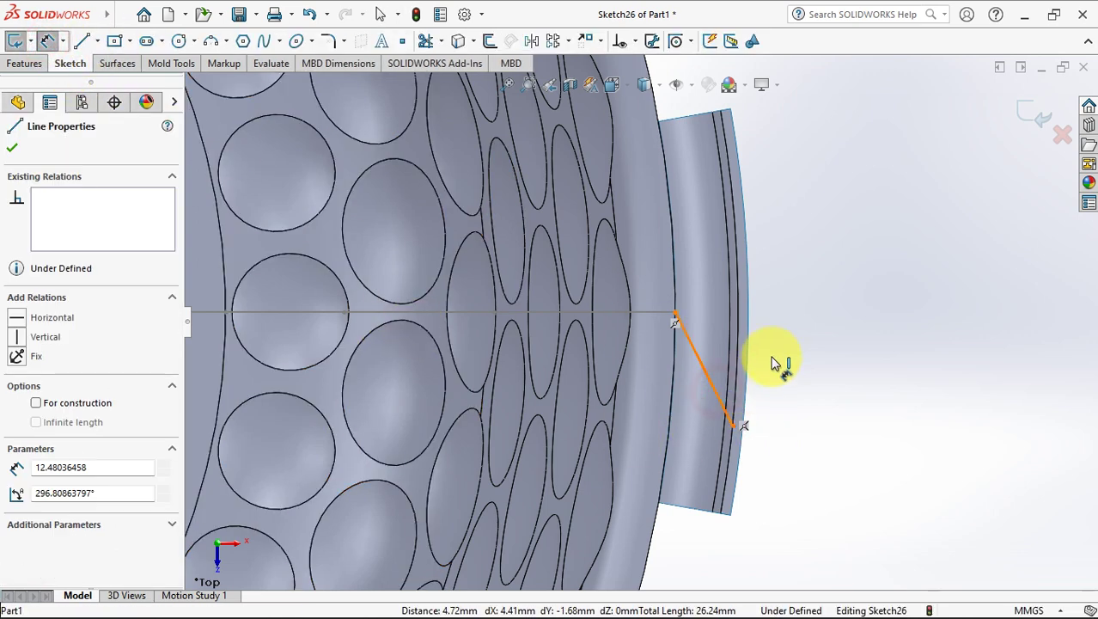
pyautogui.click(807, 311)
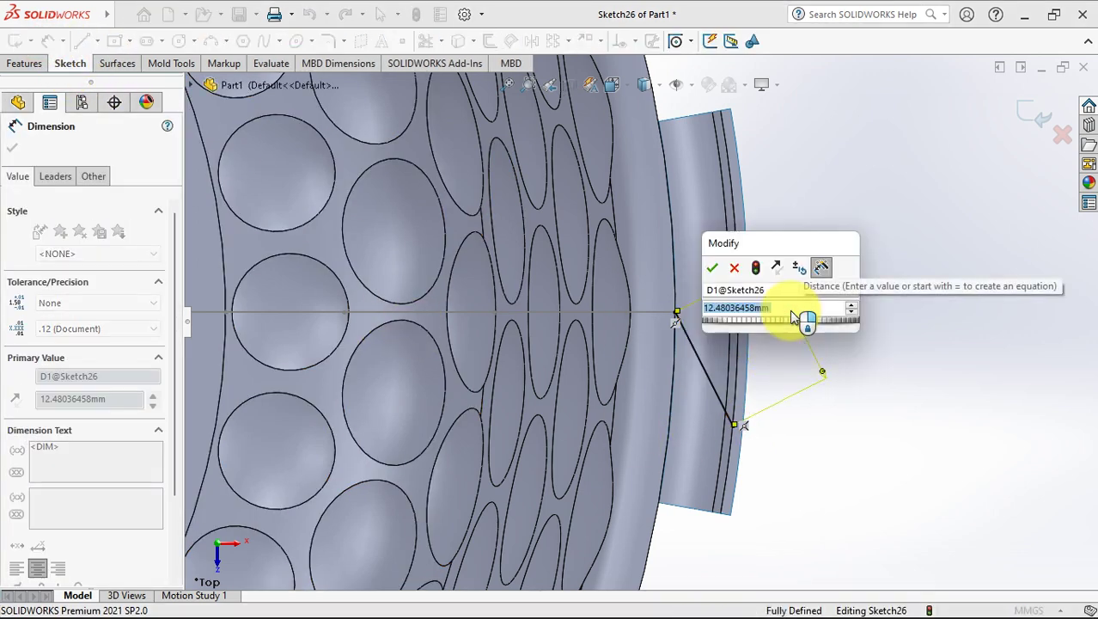
pyautogui.moveTo(782, 250); pyautogui.dragTo(907, 225)
pyautogui.write('12')
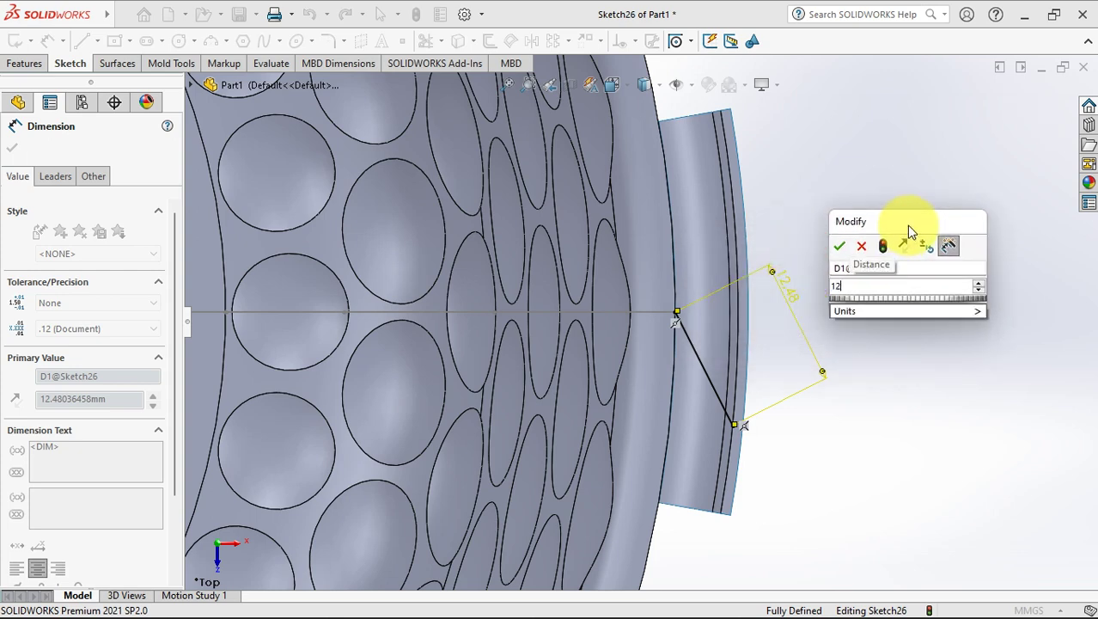
pyautogui.click(841, 246)
pyautogui.click(843, 255)
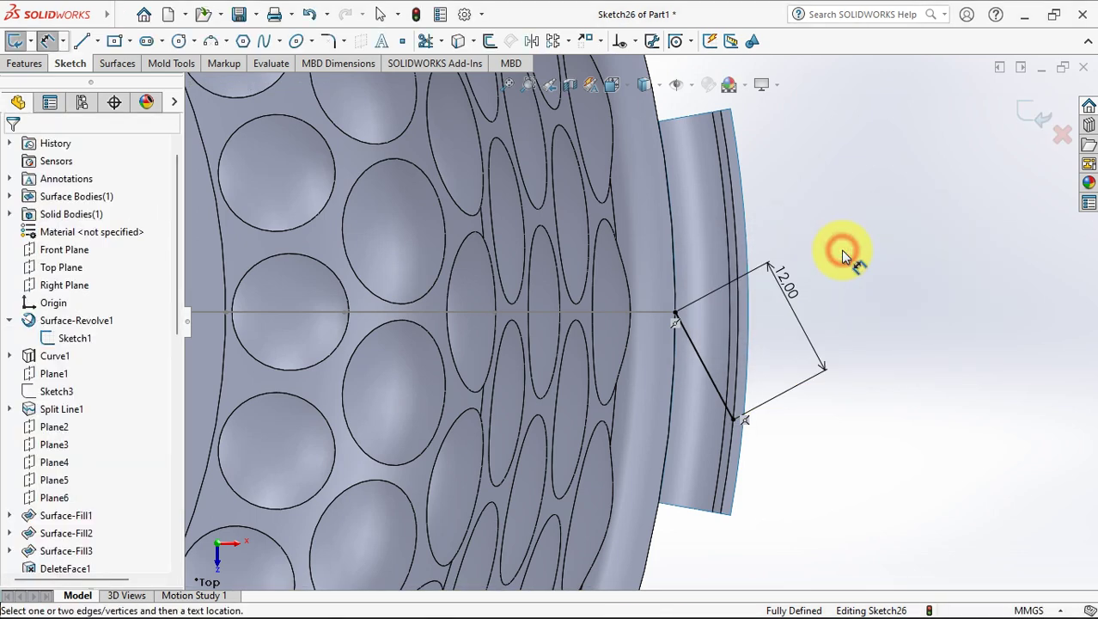
# Circular-pattern the slanted line around the basket's centre with 3 instances at 2.5 degree spacing, equal spacing off and the direction reversed
pyautogui.click(567, 41)
pyautogui.click(590, 80)
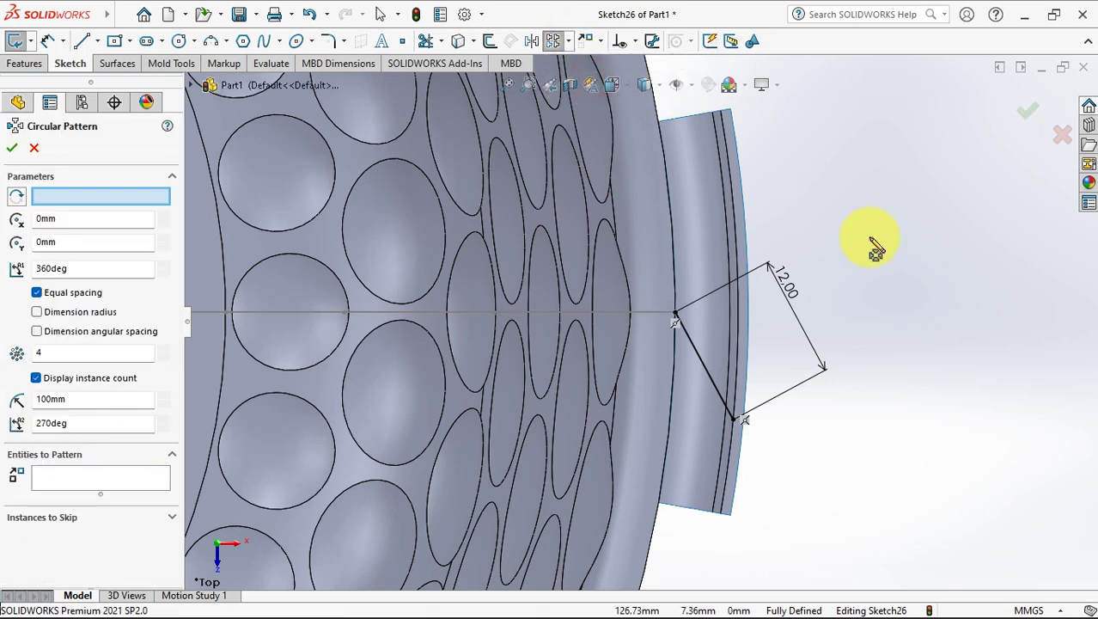
pyautogui.click(104, 196)
pyautogui.scroll(6, 1000, 279)
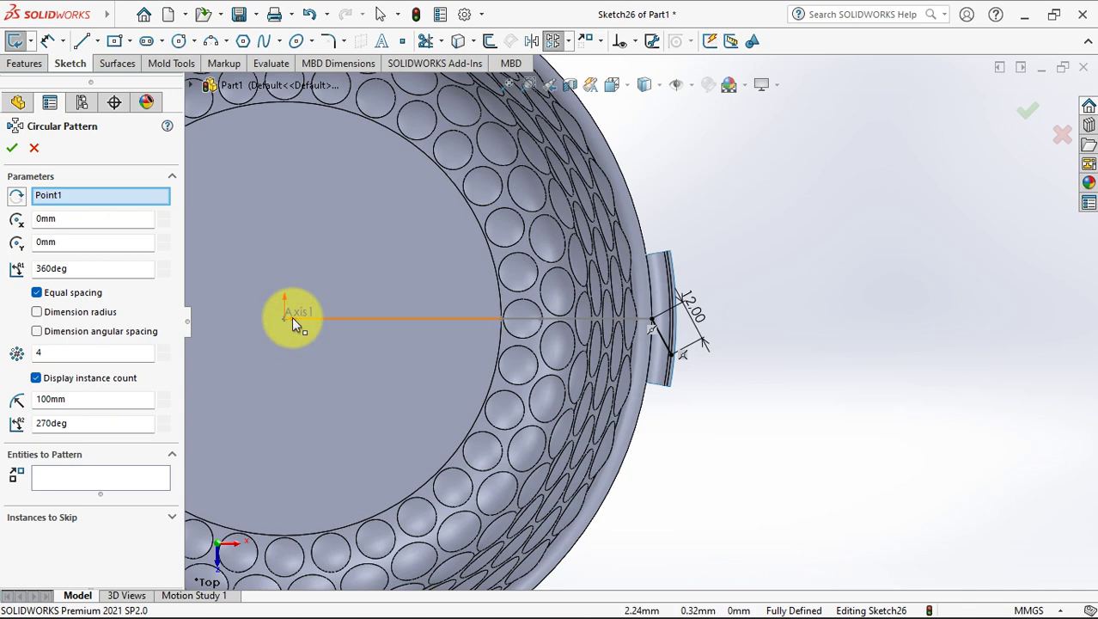
pyautogui.click(93, 477)
pyautogui.scroll(-4, 661, 343)
pyautogui.click(677, 330)
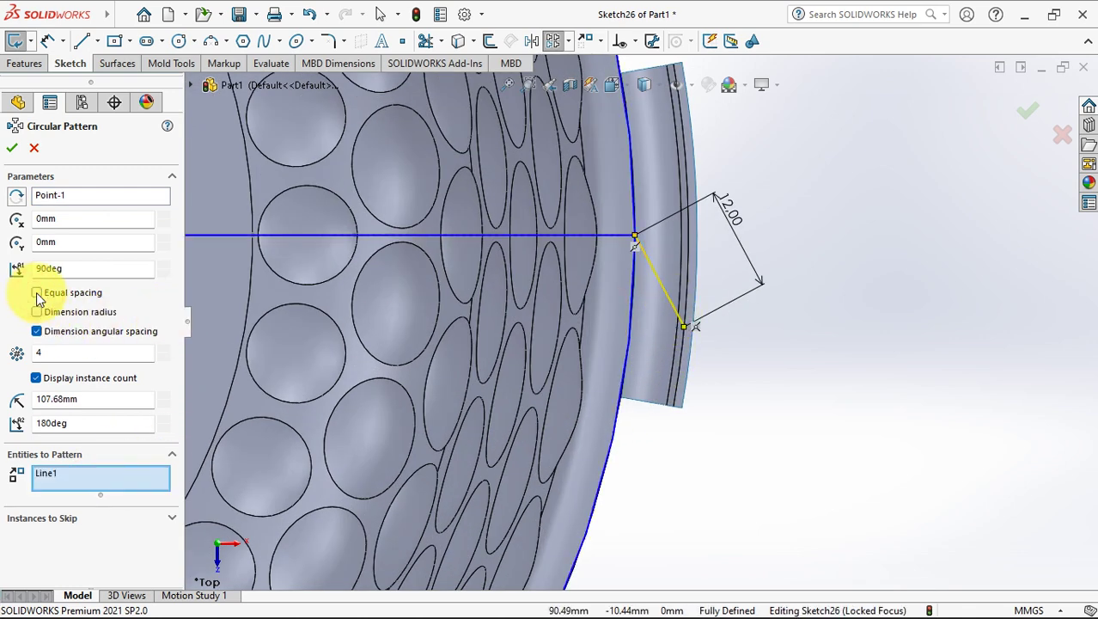
pyautogui.doubleClick(71, 269)
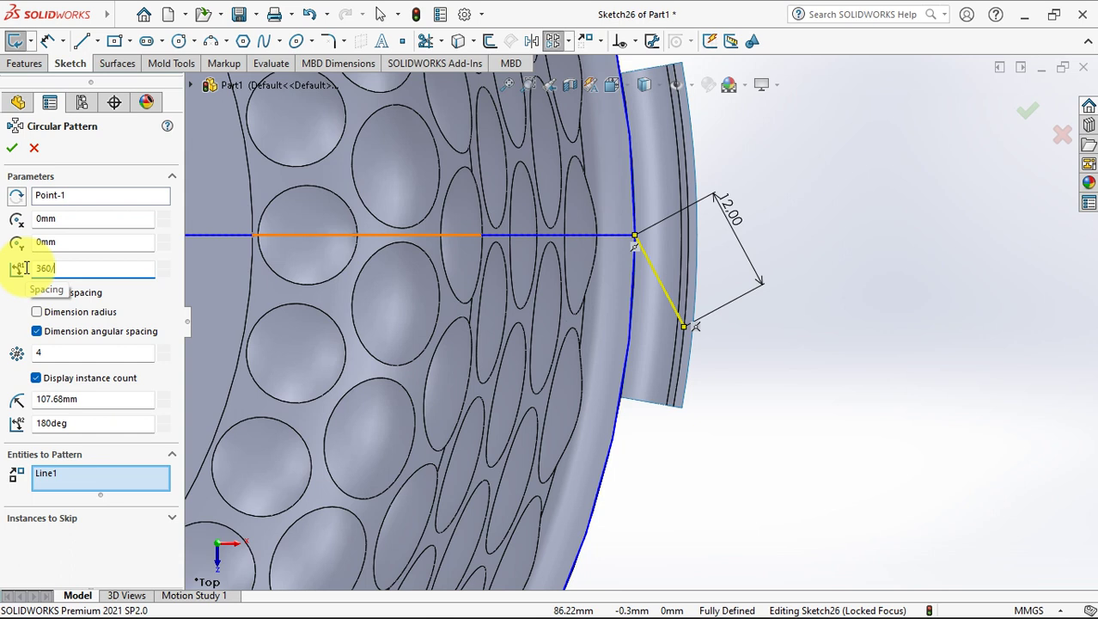
pyautogui.press('Return')
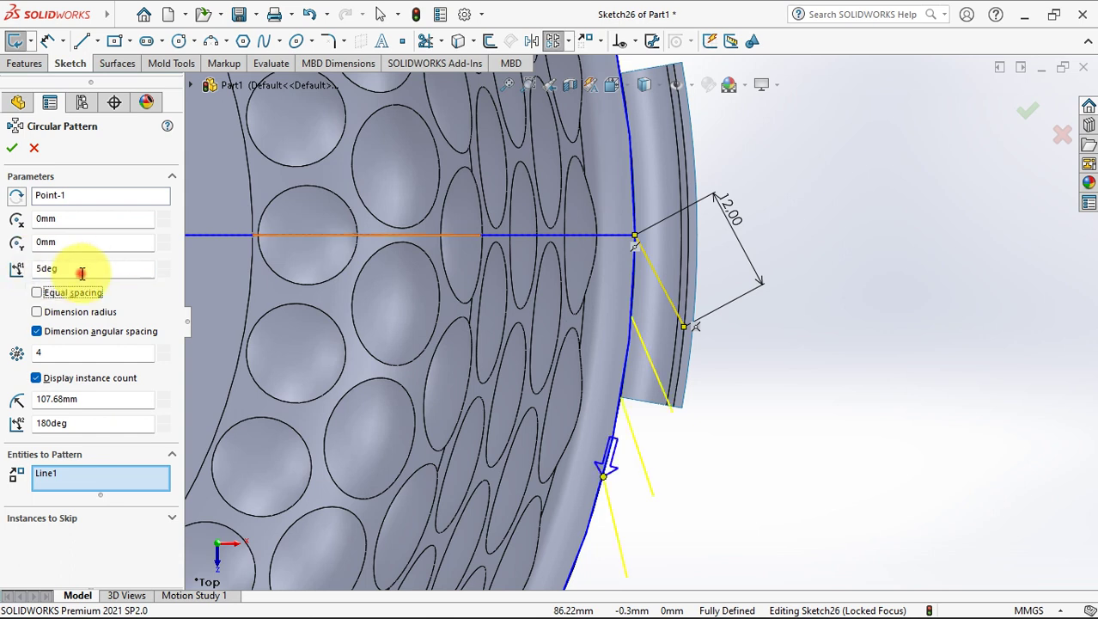
pyautogui.write('/2')
pyautogui.press('Return')
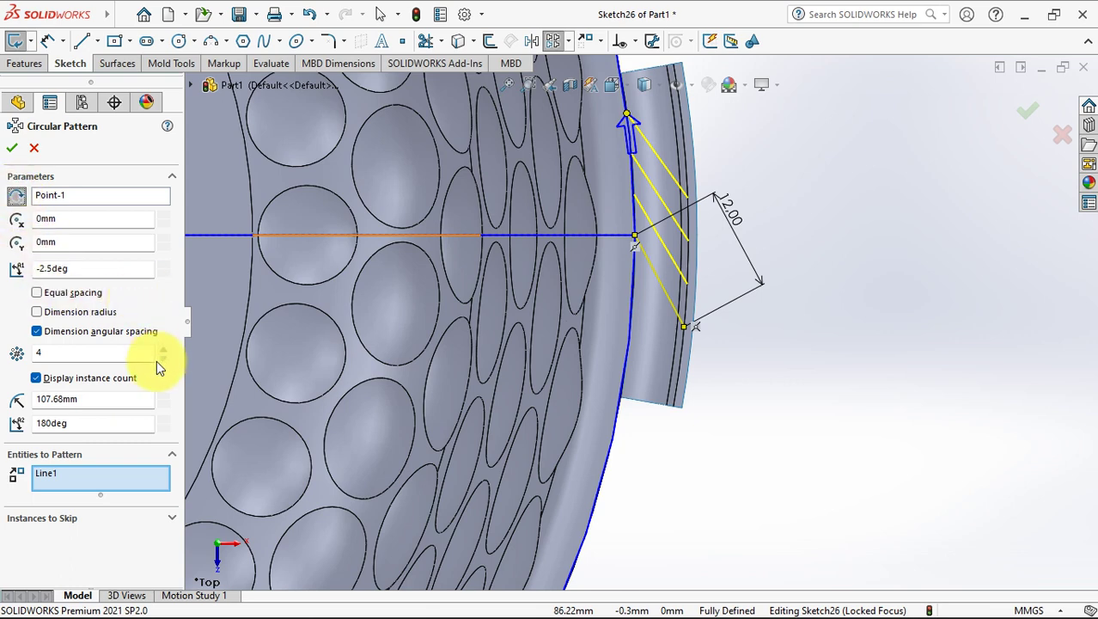
pyautogui.click(12, 148)
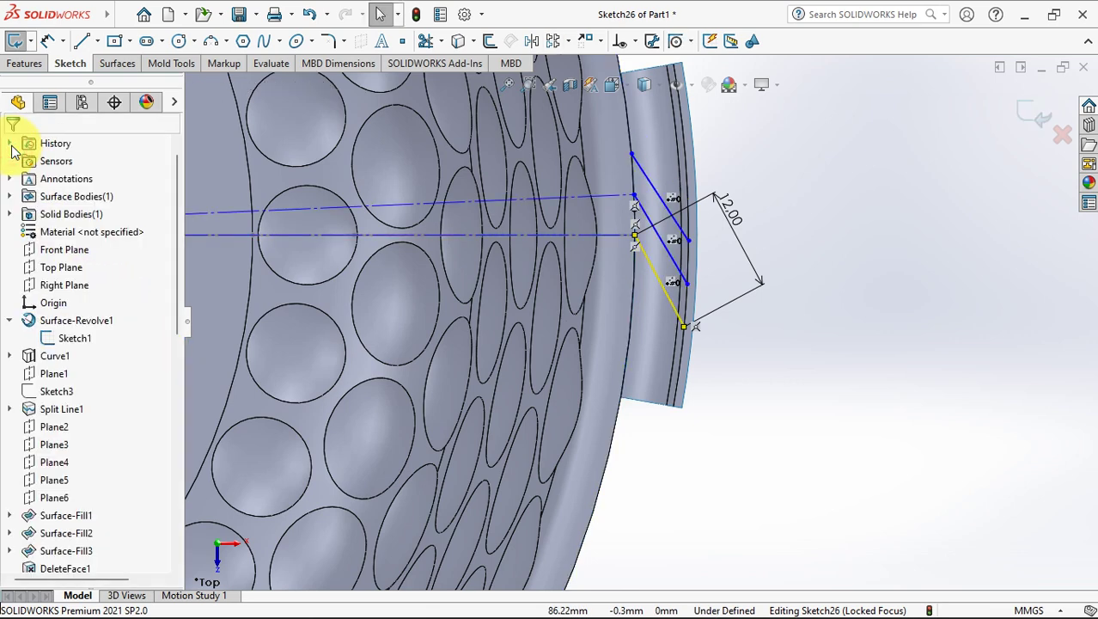
# Add a driven angle dimension between the pattern's two construction lines
pyautogui.click(47, 40)
pyautogui.click(574, 235)
pyautogui.click(578, 199)
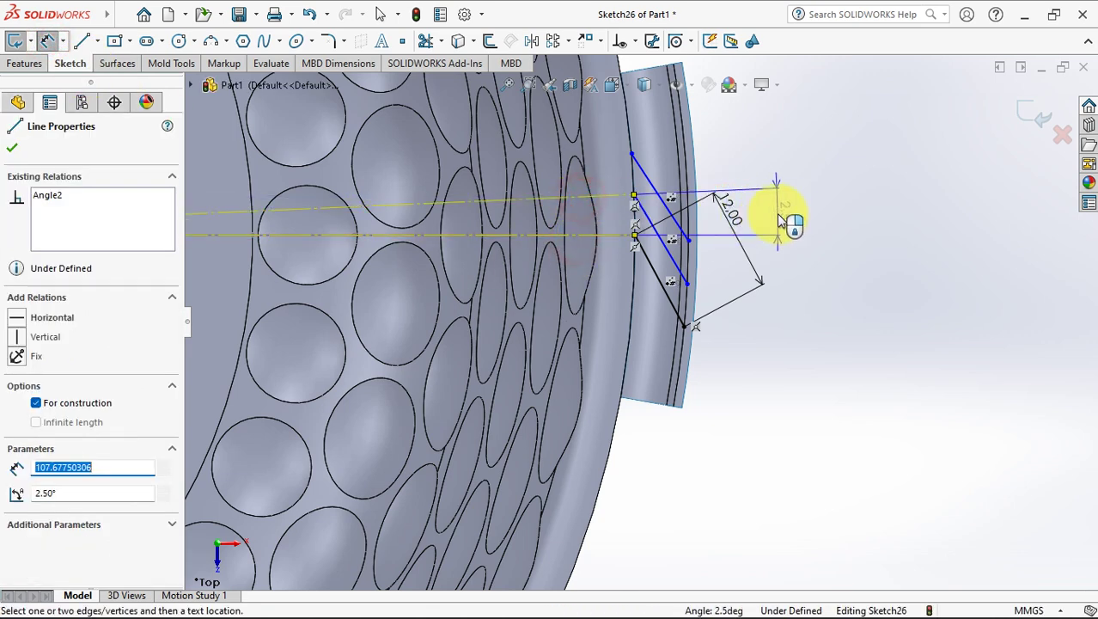
pyautogui.click(782, 220)
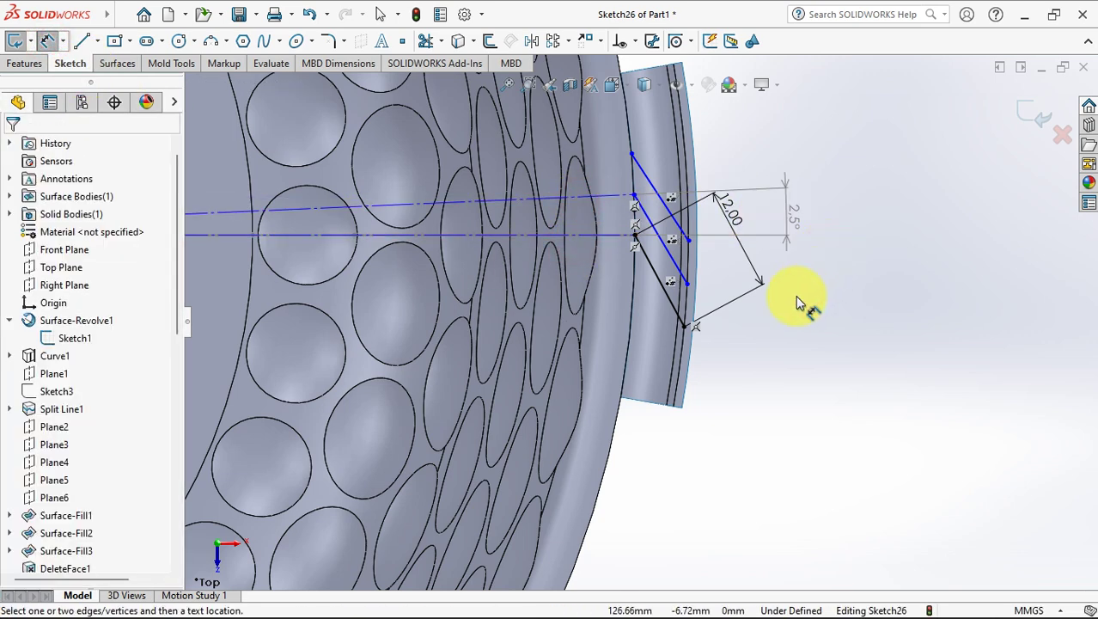
pyautogui.rightClick(775, 352)
pyautogui.click(814, 391)
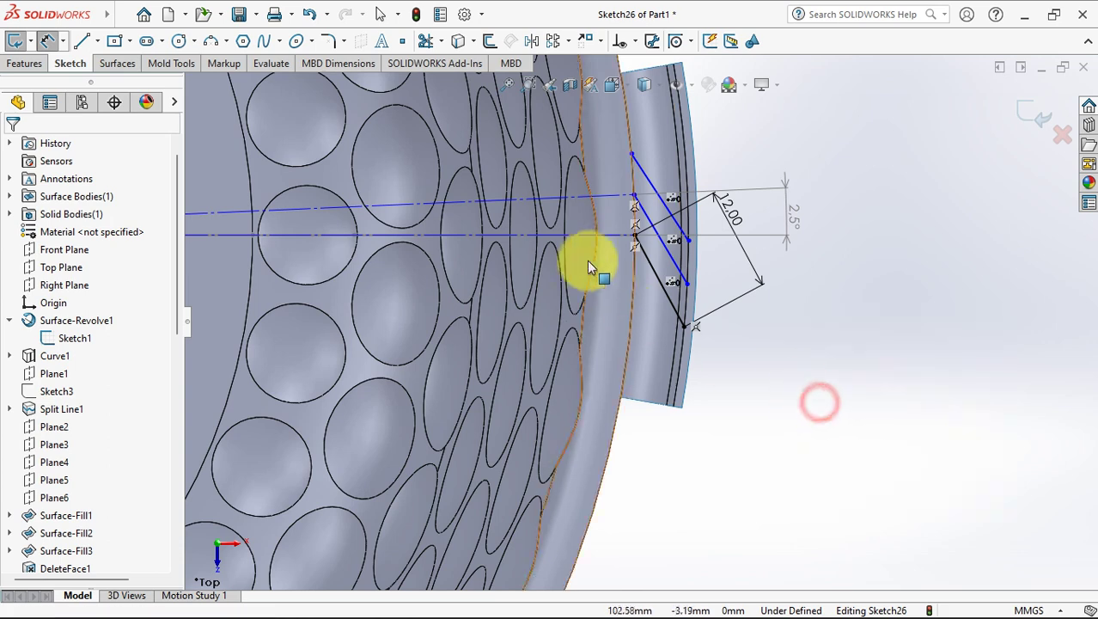
# Make the lower construction line horizontal and the inclined construction line's outer endpoint coincident with the rim edge
pyautogui.click(581, 236)
pyautogui.click(629, 167)
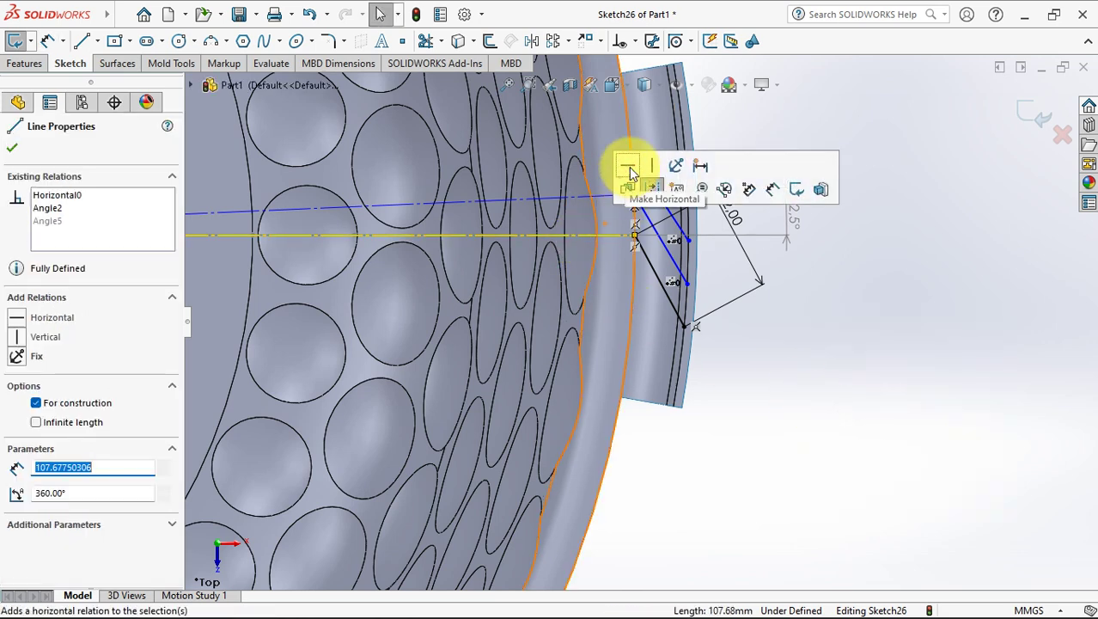
pyautogui.click(846, 302)
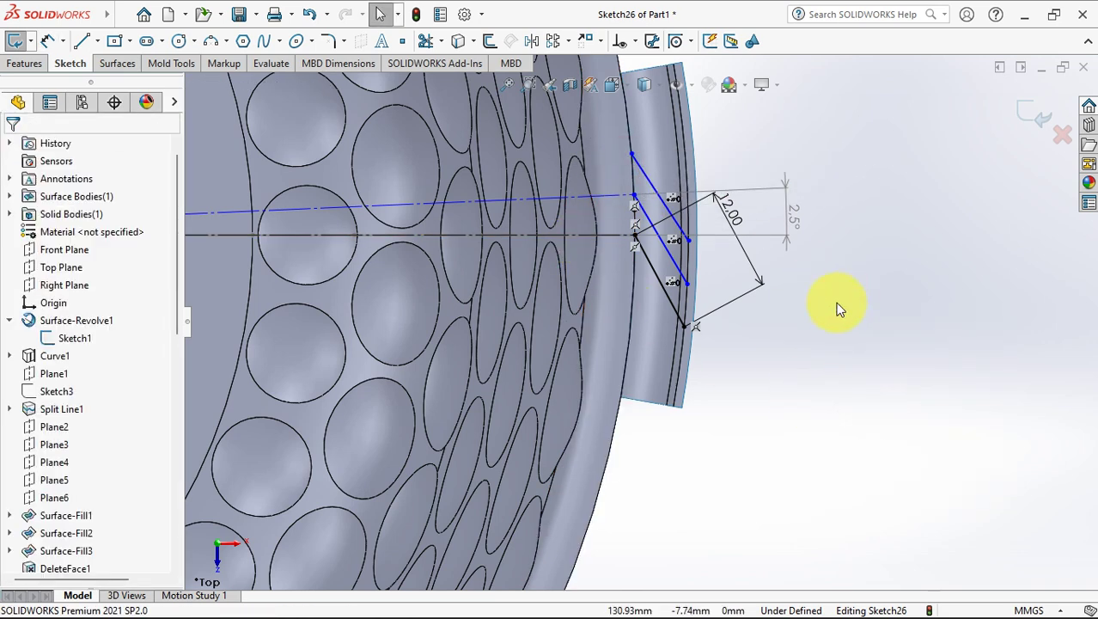
pyautogui.click(633, 194)
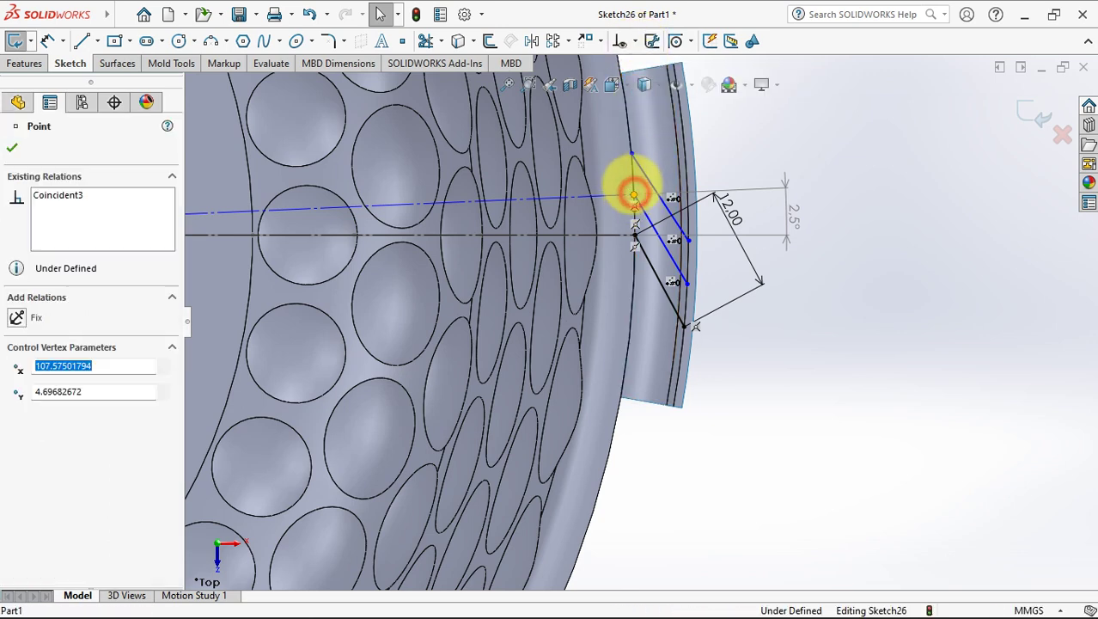
pyautogui.keyDown('ctrl'); pyautogui.click(633, 179); pyautogui.keyUp('ctrl')
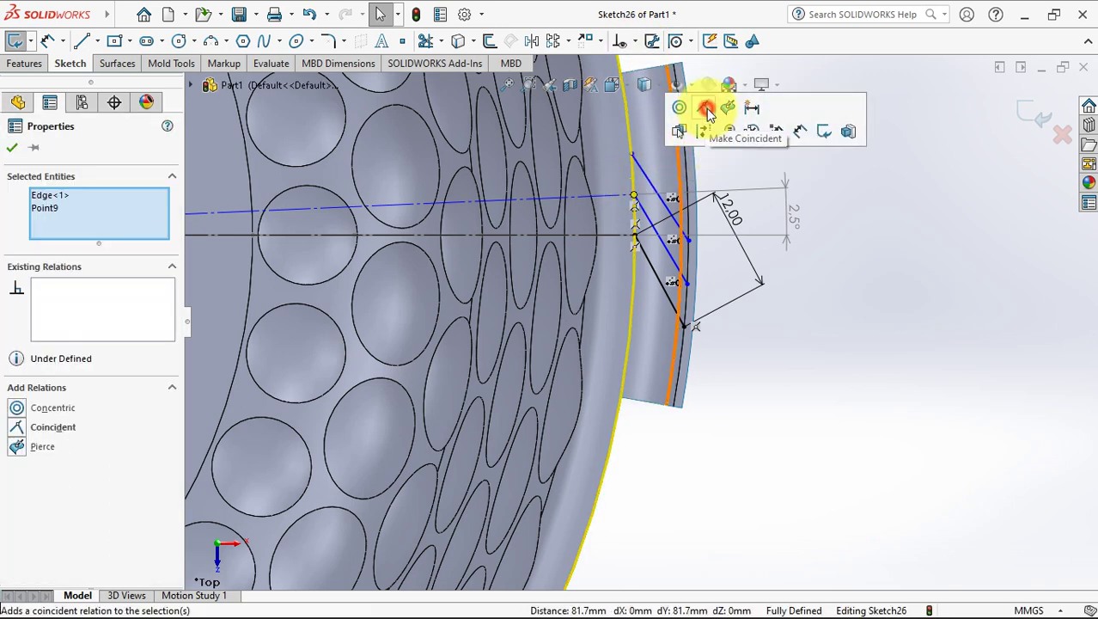
pyautogui.click(706, 110)
pyautogui.click(864, 235)
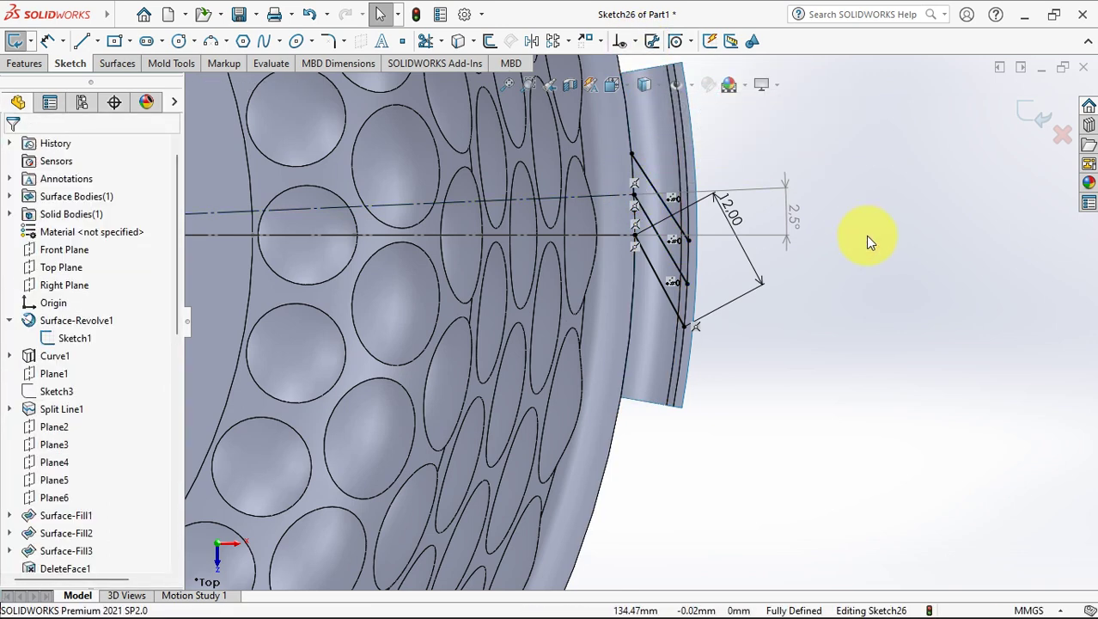
# Convert the first and last slanted lines to construction geometry, keeping the middle one solid, and exit the sketch
pyautogui.click(663, 288)
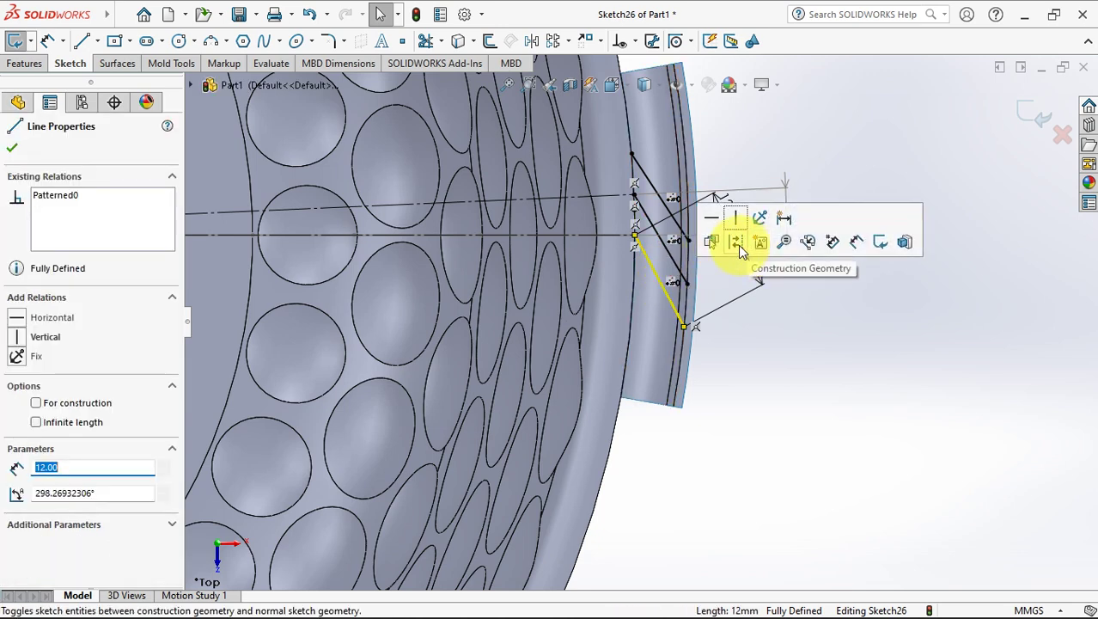
pyautogui.click(739, 247)
pyautogui.click(675, 221)
pyautogui.click(749, 172)
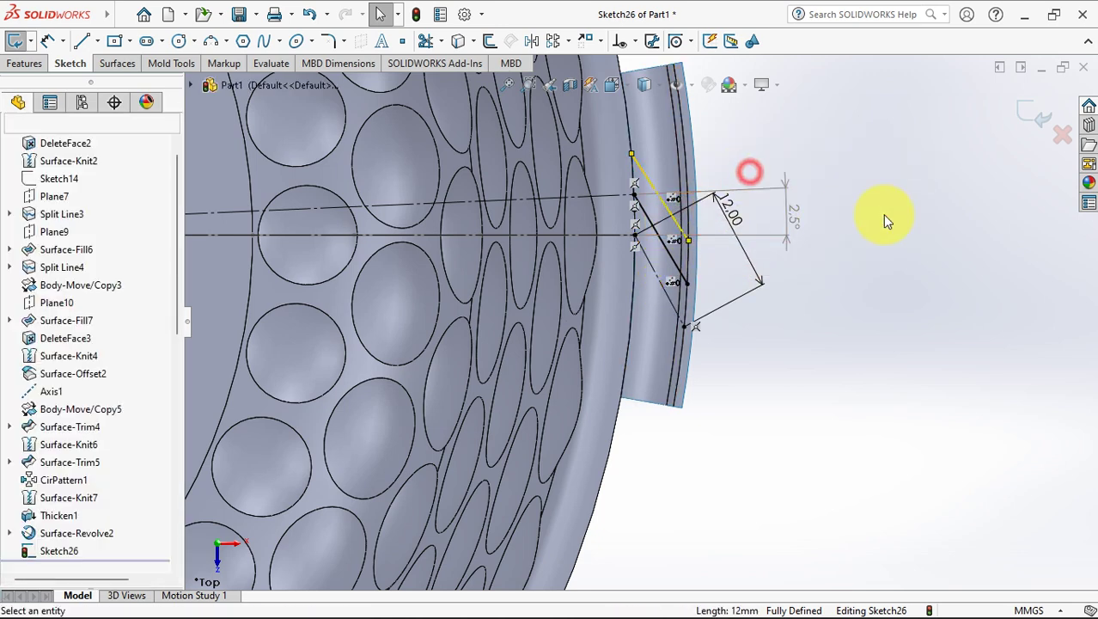
pyautogui.click(1032, 118)
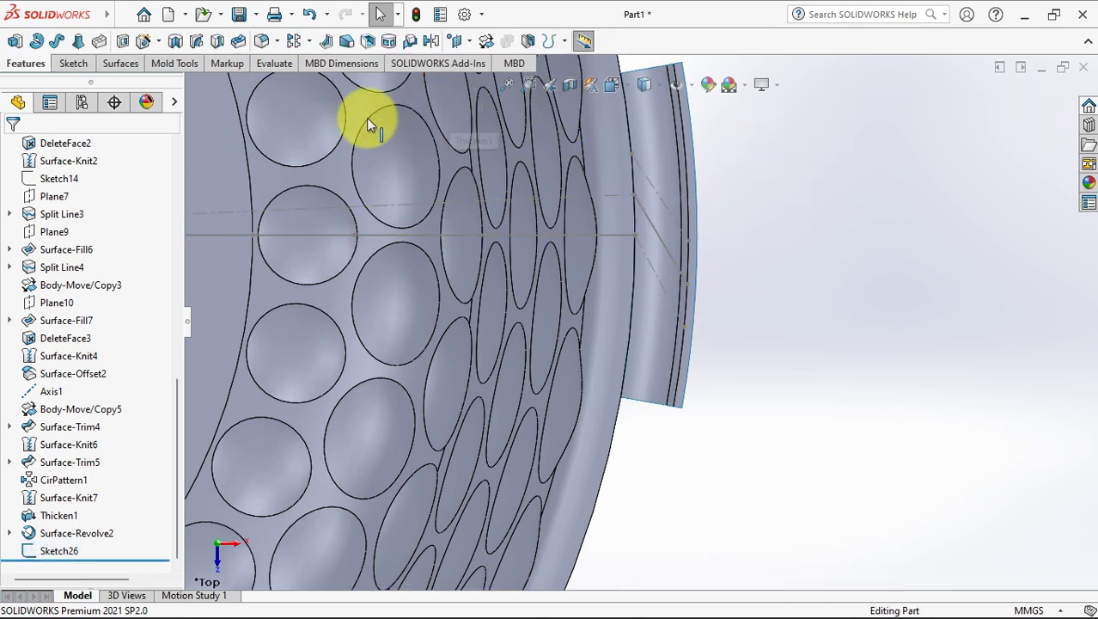
# Create a reference plane through the uppermost slanted construction line and perpendicular to the Top Plane
pyautogui.click(464, 41)
pyautogui.click(508, 62)
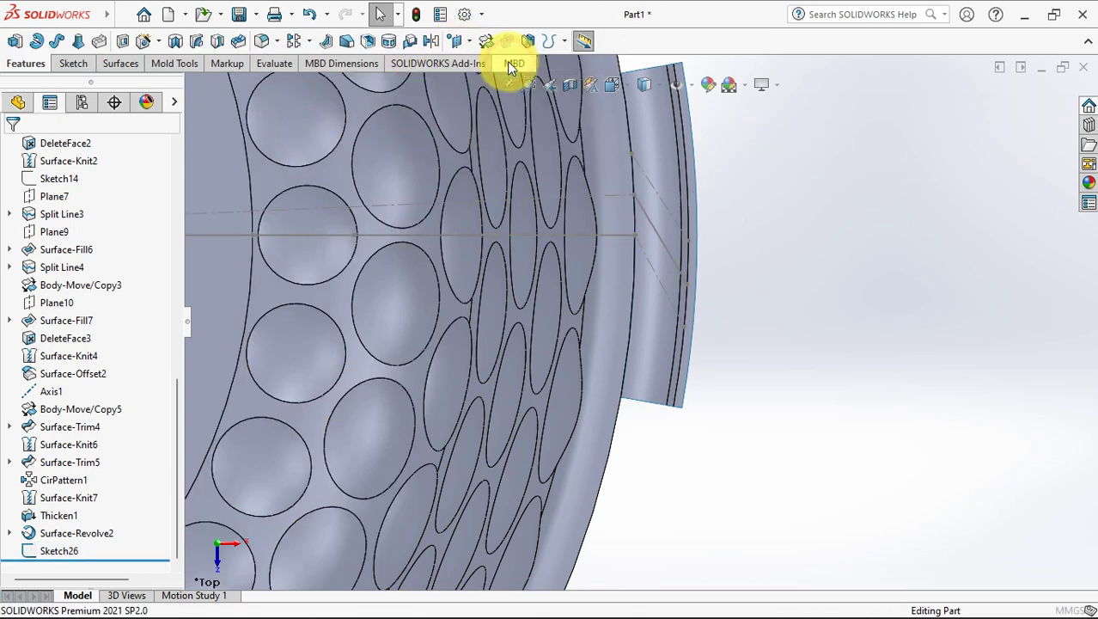
pyautogui.click(672, 215)
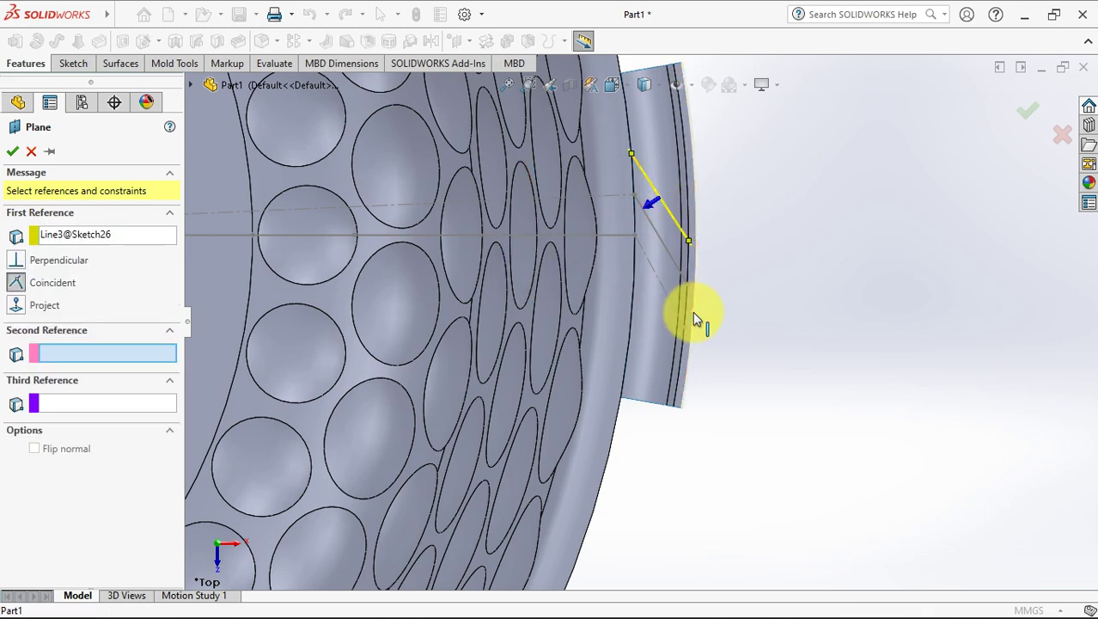
pyautogui.moveTo(692, 311); pyautogui.dragTo(694, 277, button='middle')
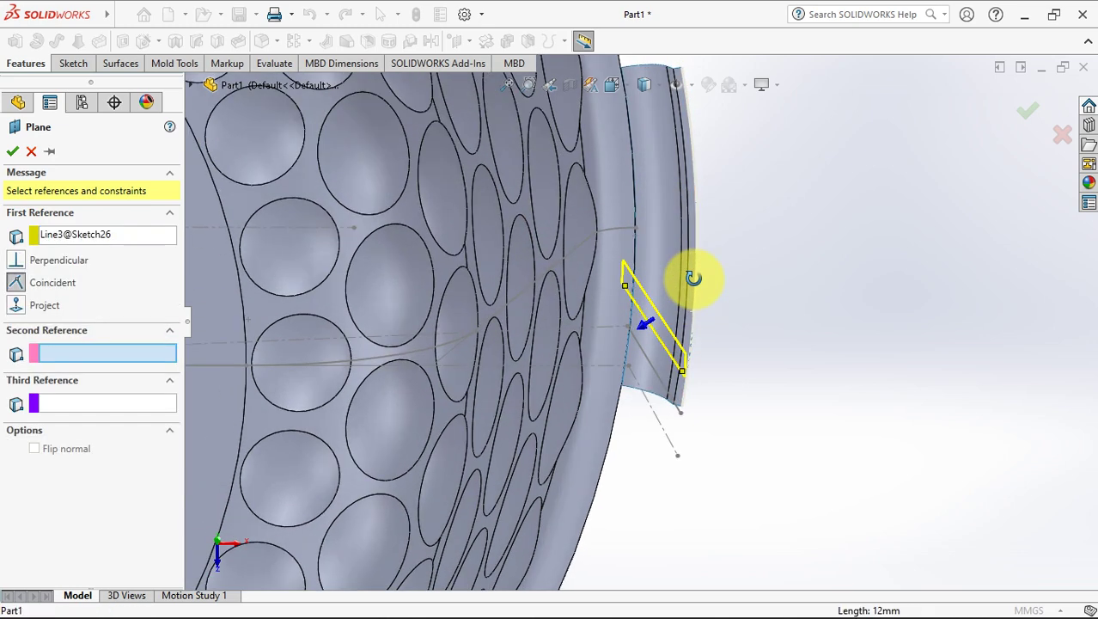
pyautogui.click(194, 85)
pyautogui.click(270, 228)
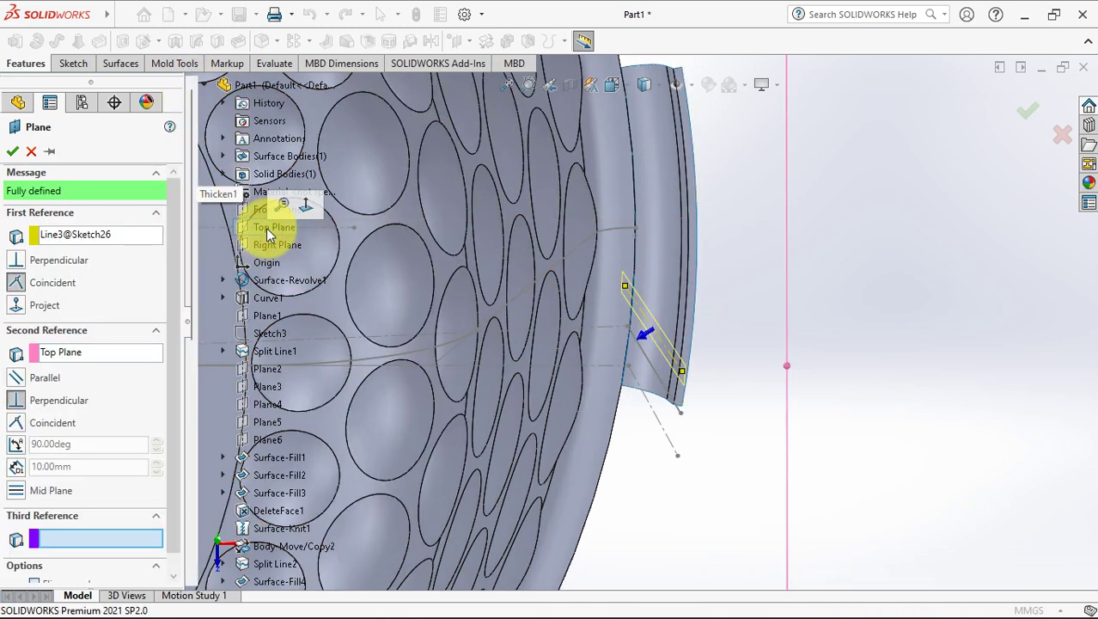
pyautogui.click(14, 152)
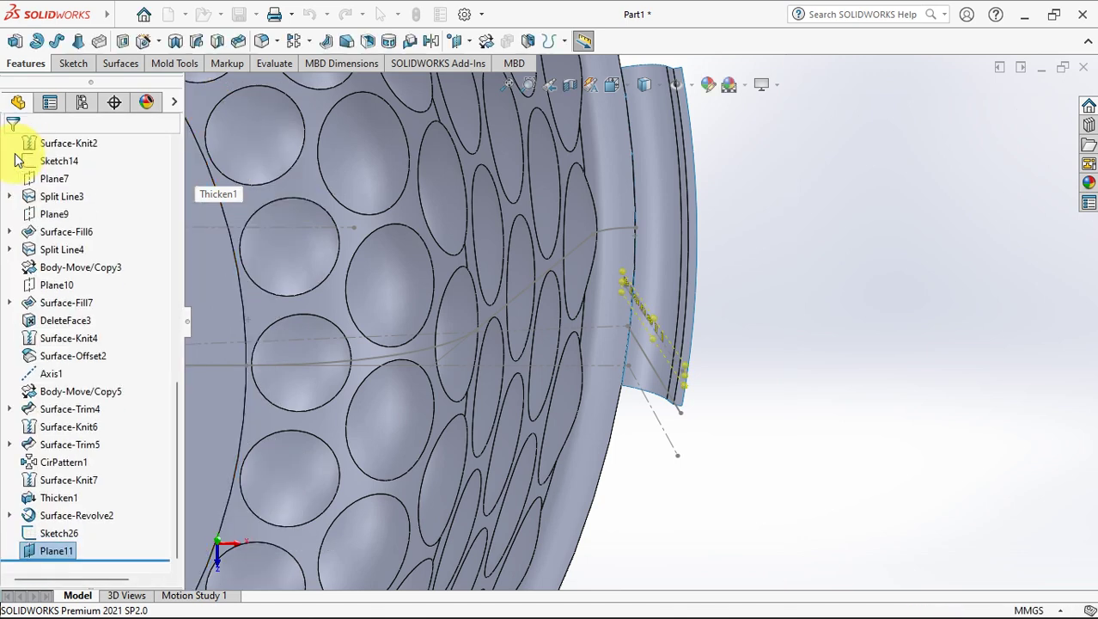
# Create a reference plane through the lowermost slanted construction line and perpendicular to the Top Plane
pyautogui.click(777, 206)
pyautogui.click(456, 41)
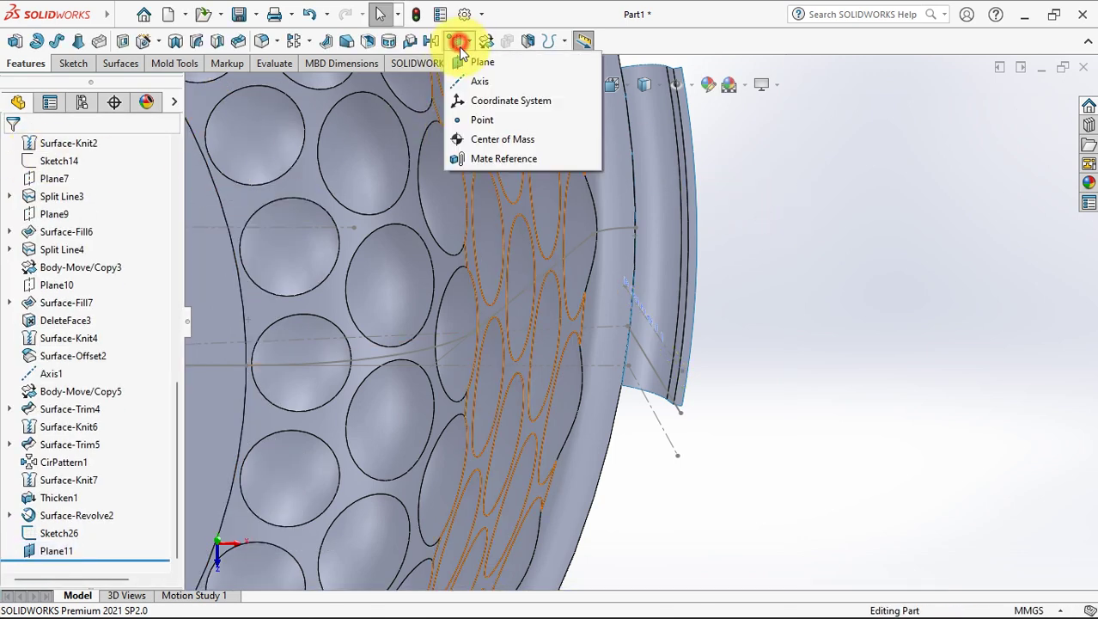
pyautogui.click(520, 75)
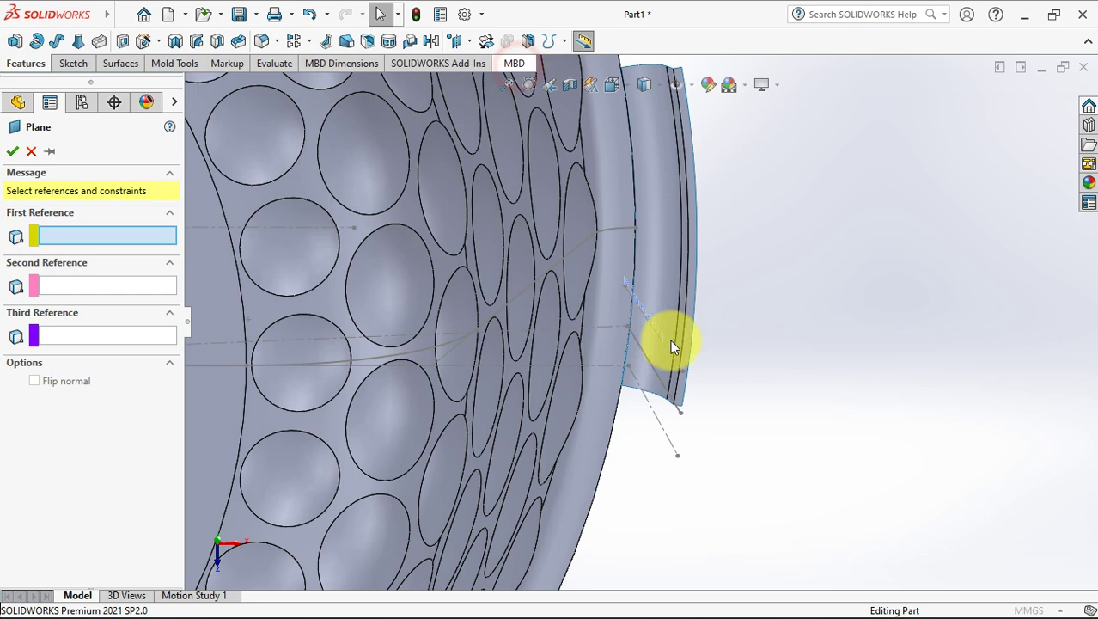
pyautogui.click(667, 430)
pyautogui.click(199, 85)
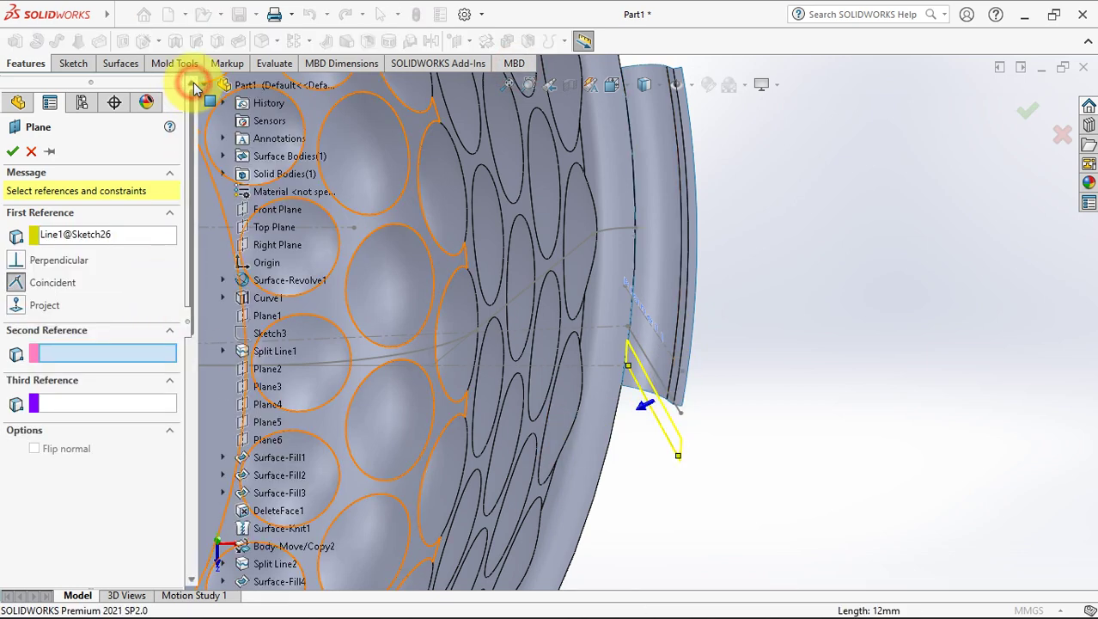
pyautogui.click(272, 229)
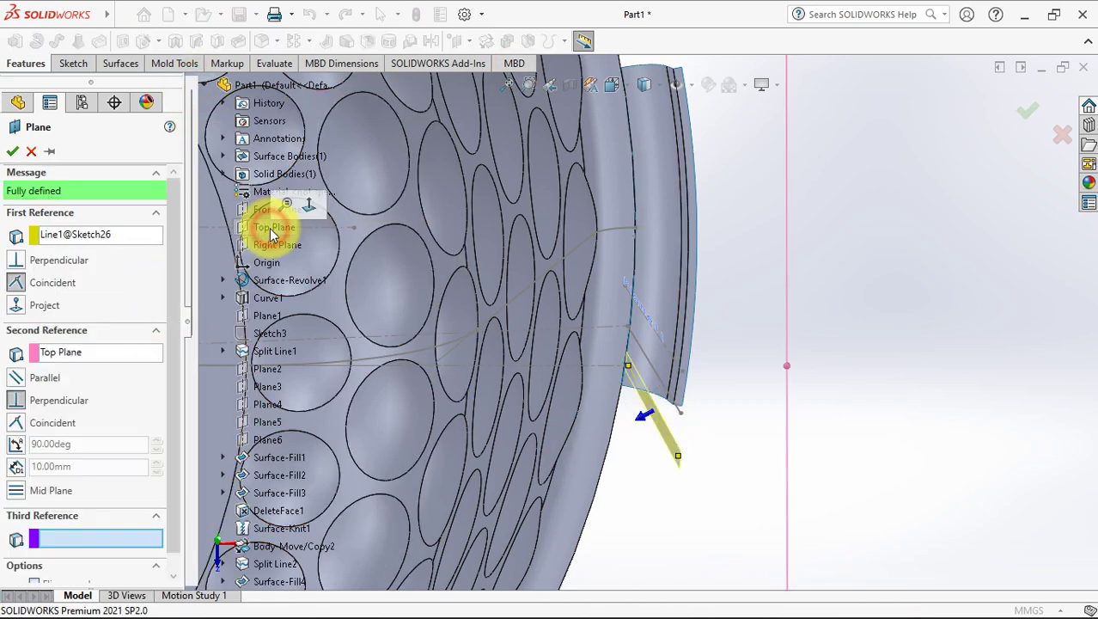
pyautogui.click(13, 151)
# Project the slanted-line sketch onto the tab's curved face and the adjoining narrow face as a projected curve
pyautogui.moveTo(777, 400); pyautogui.dragTo(774, 389, button='middle')
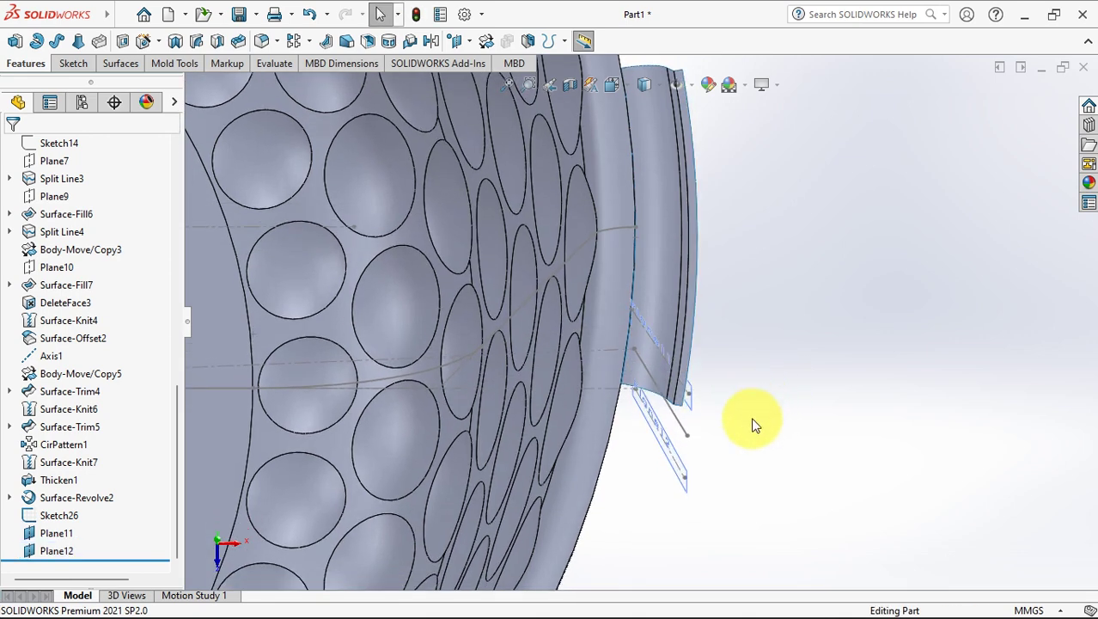
pyautogui.click(57, 515)
pyautogui.click(560, 41)
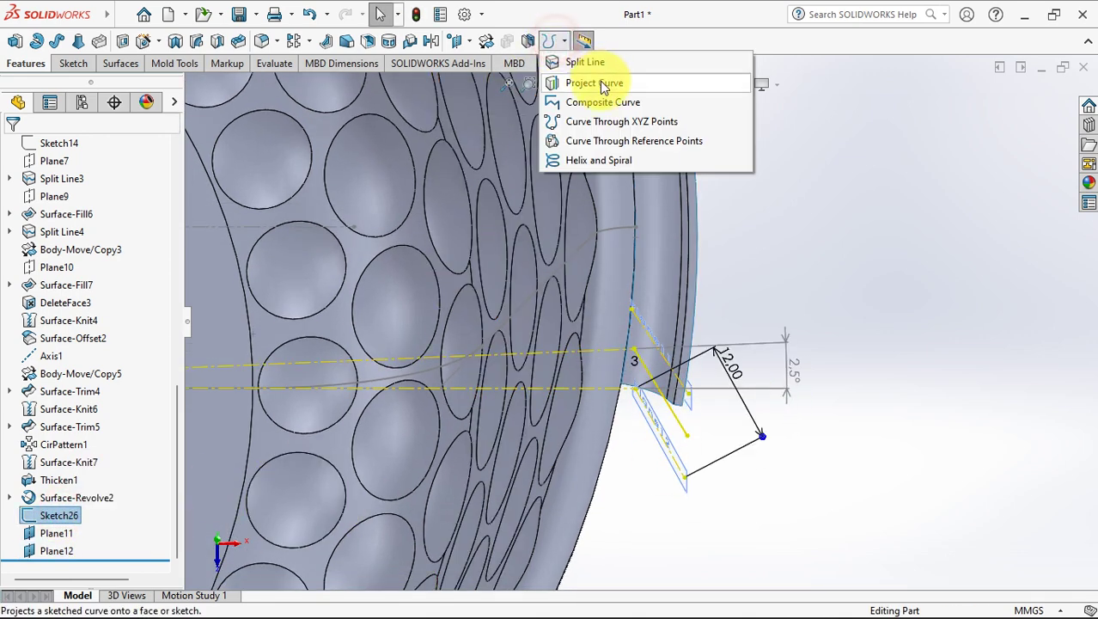
pyautogui.click(602, 83)
pyautogui.click(662, 250)
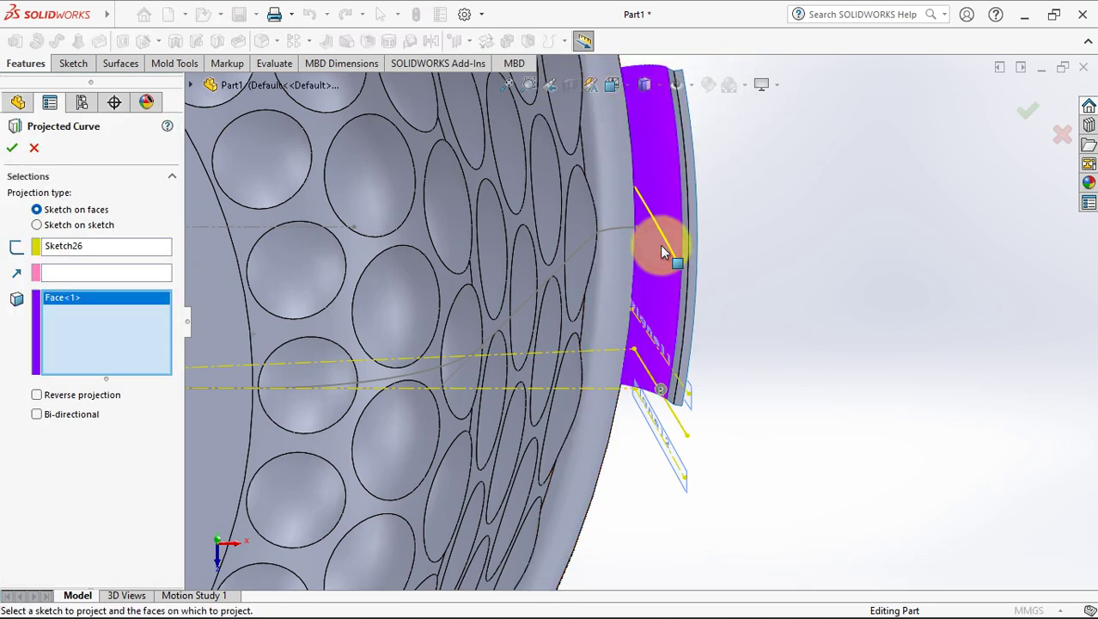
pyautogui.moveTo(662, 251); pyautogui.dragTo(693, 307, button='middle')
pyautogui.click(684, 309)
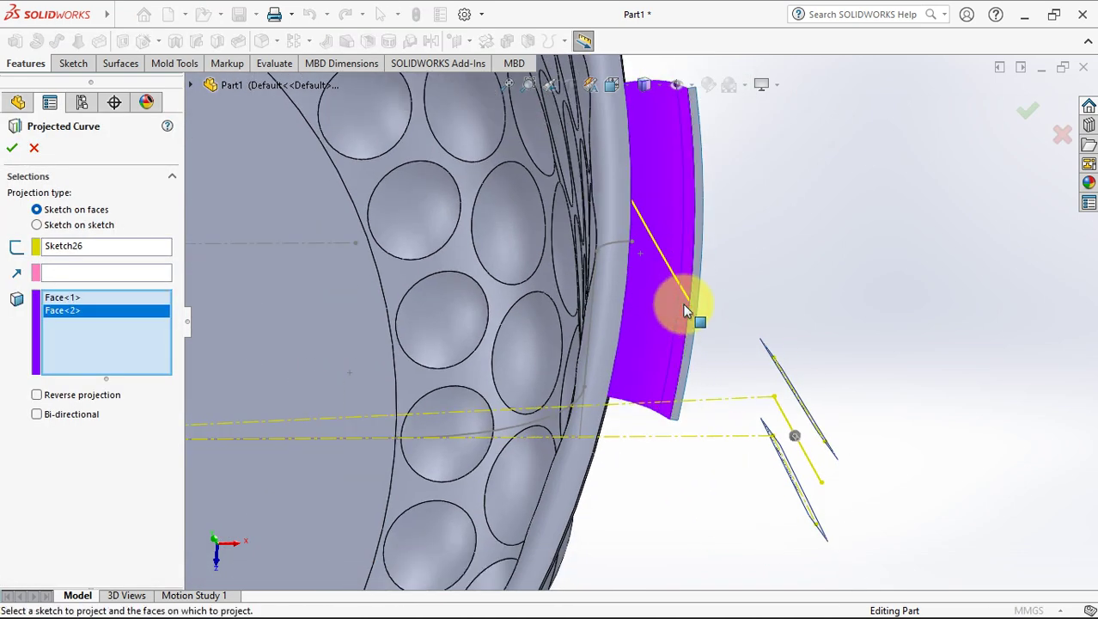
pyautogui.rightClick(818, 289)
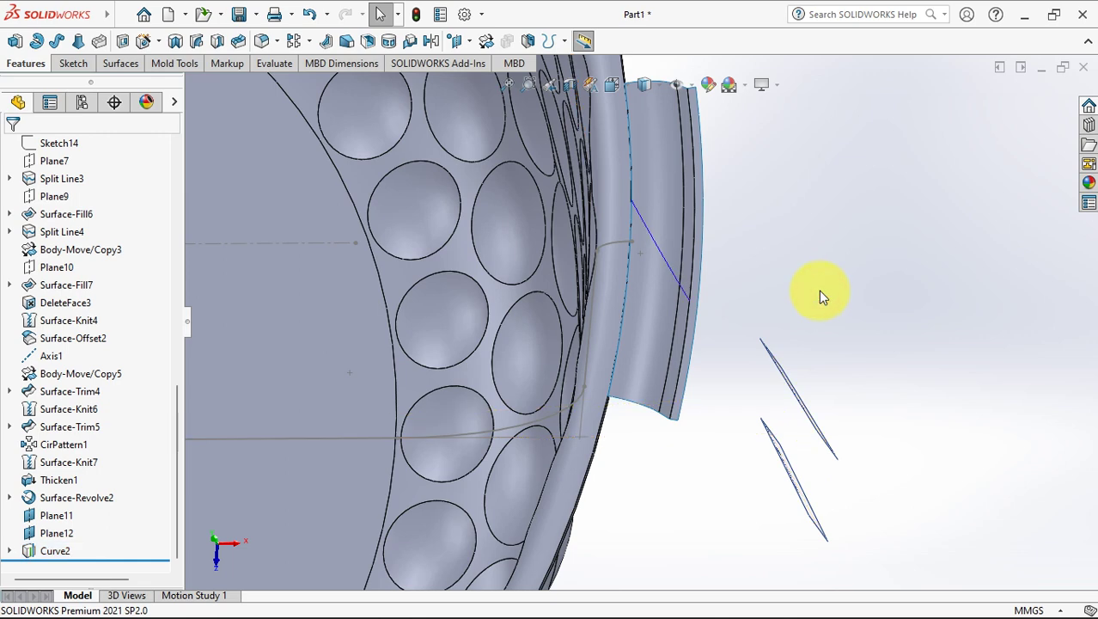
# Start a sketch on the tab's flat outer face and offset its inner edge 1 mm toward the basket as construction geometry
pyautogui.moveTo(819, 289); pyautogui.dragTo(833, 256, button='middle')
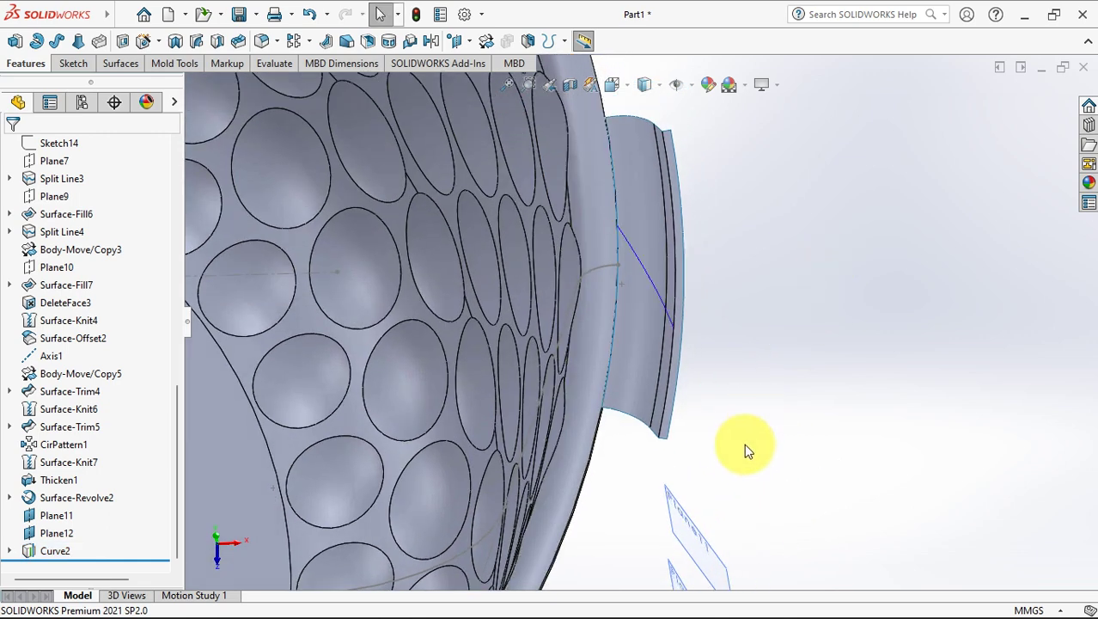
pyautogui.scroll(-4, 706, 339)
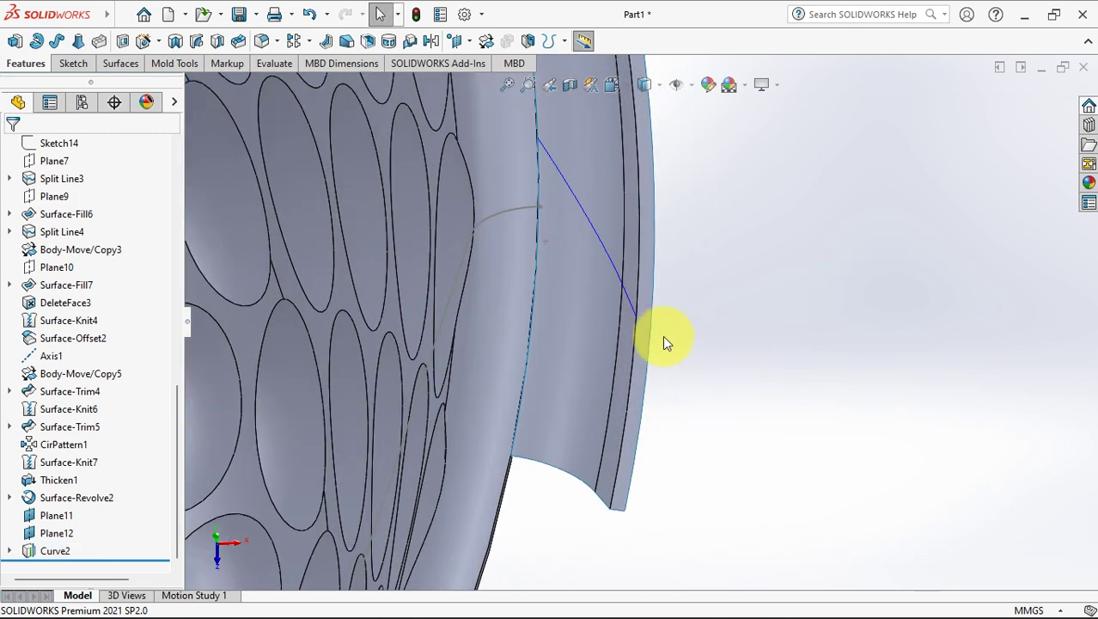
pyautogui.click(642, 342)
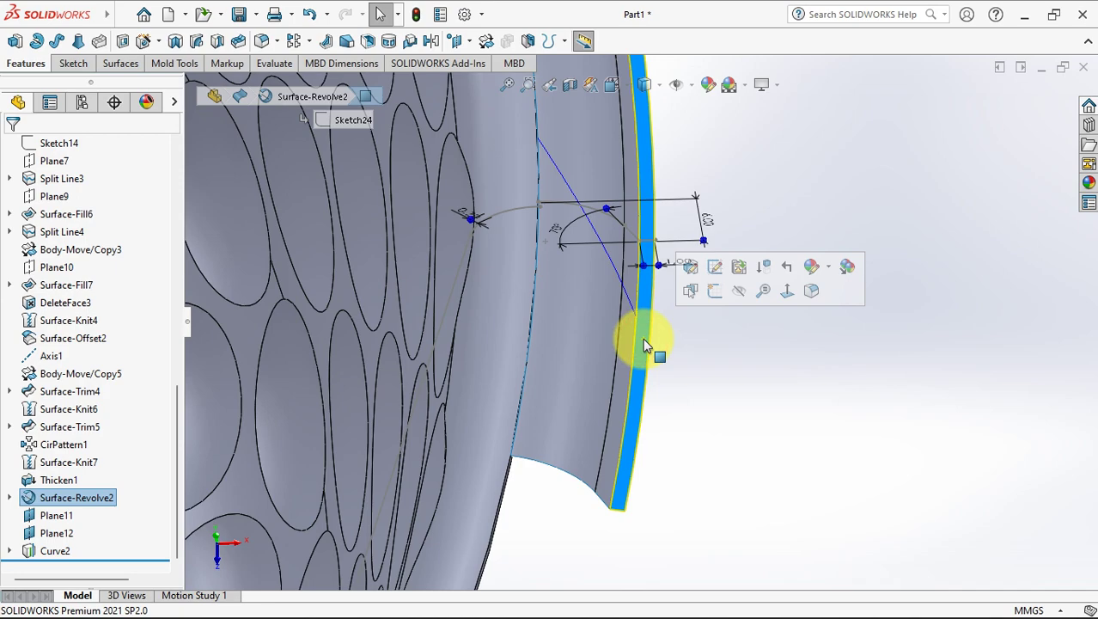
pyautogui.click(714, 290)
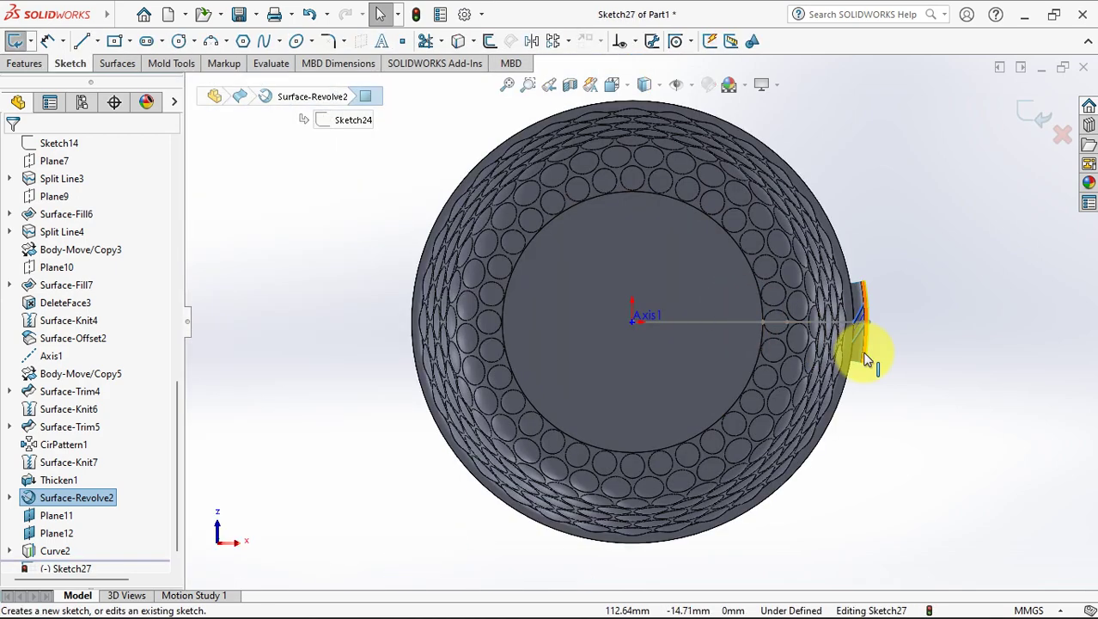
pyautogui.scroll(-10, 870, 348)
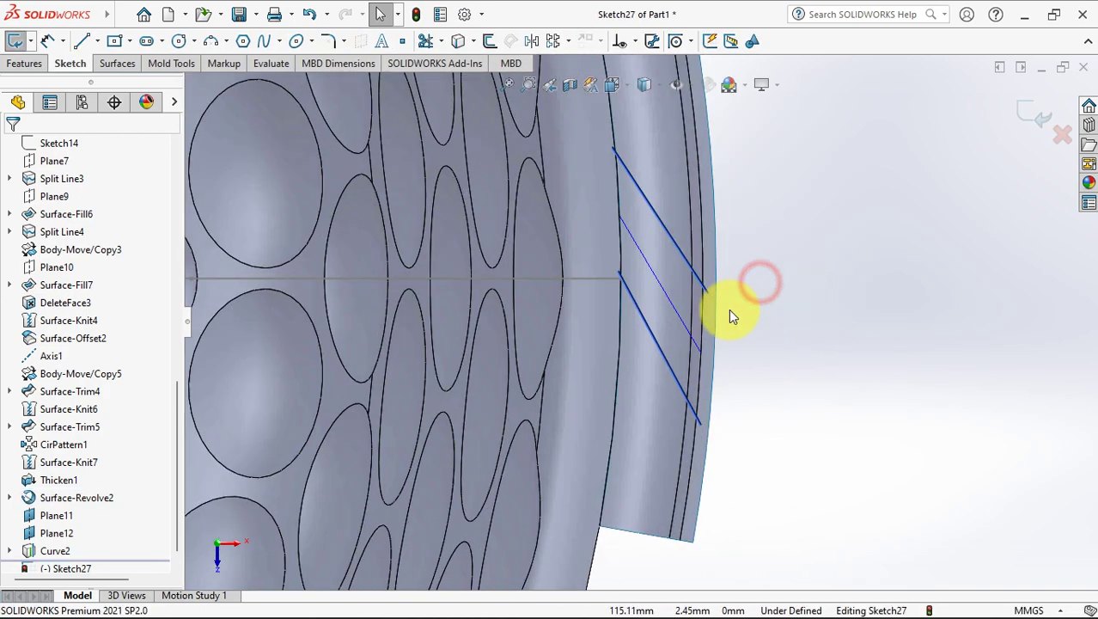
pyautogui.click(487, 41)
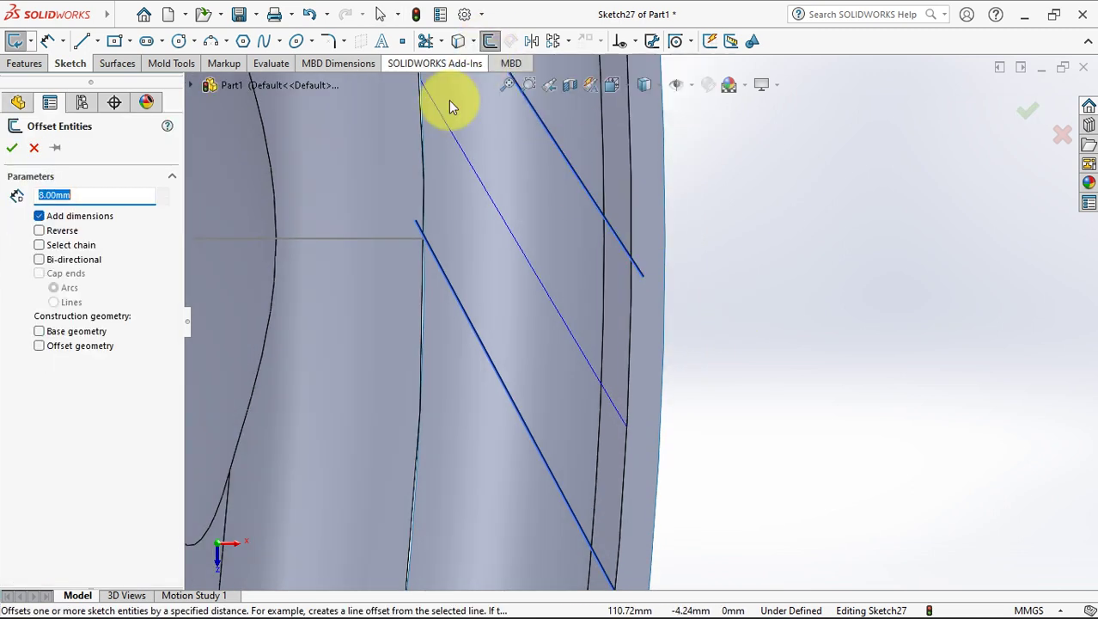
pyautogui.click(40, 345)
pyautogui.click(630, 327)
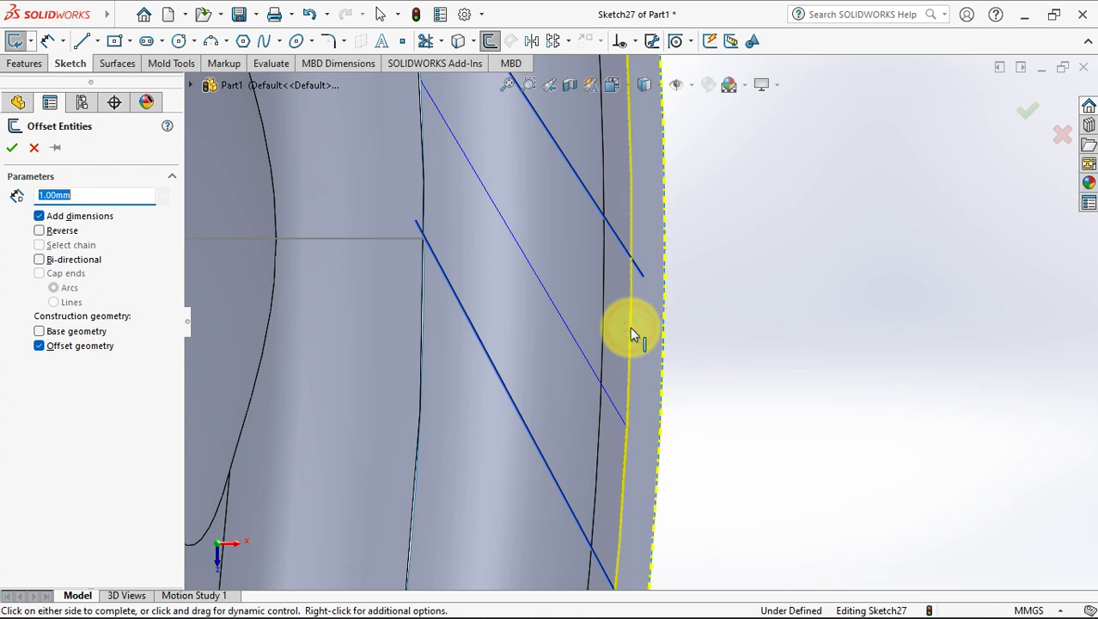
pyautogui.click(38, 231)
pyautogui.click(12, 148)
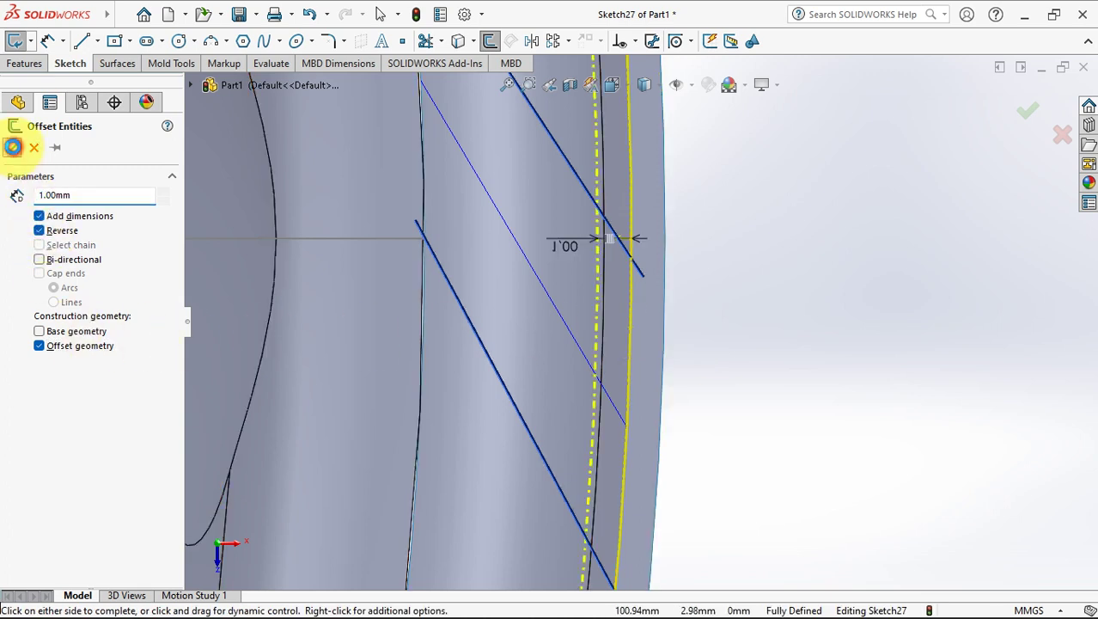
# Hide the two slanted reference planes and show the source sketch of the projected curve
pyautogui.click(69, 499)
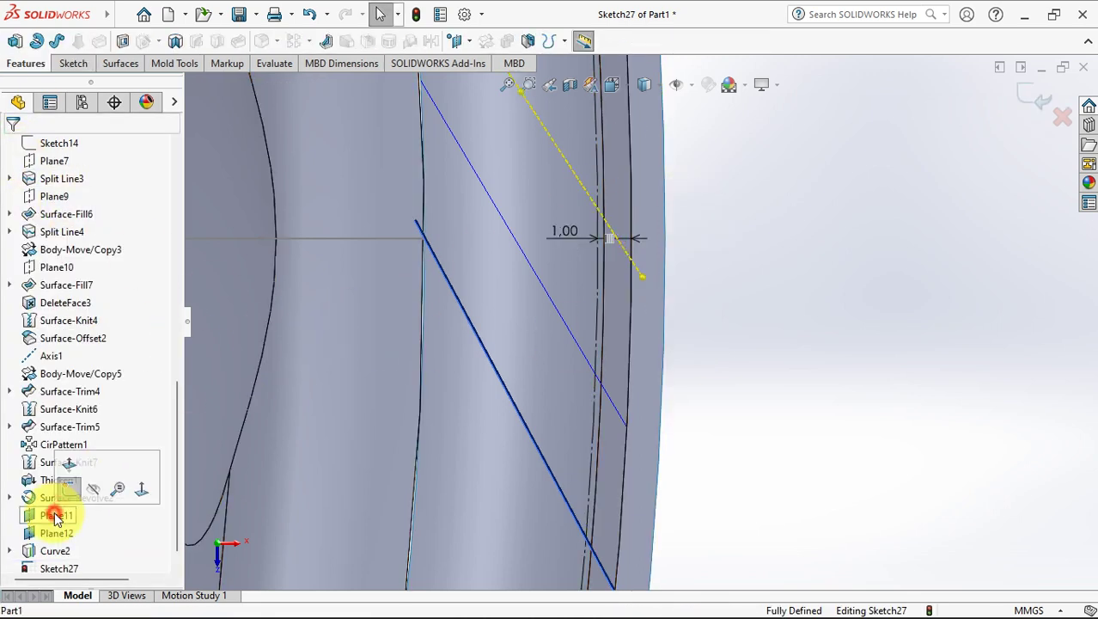
pyautogui.click(69, 506)
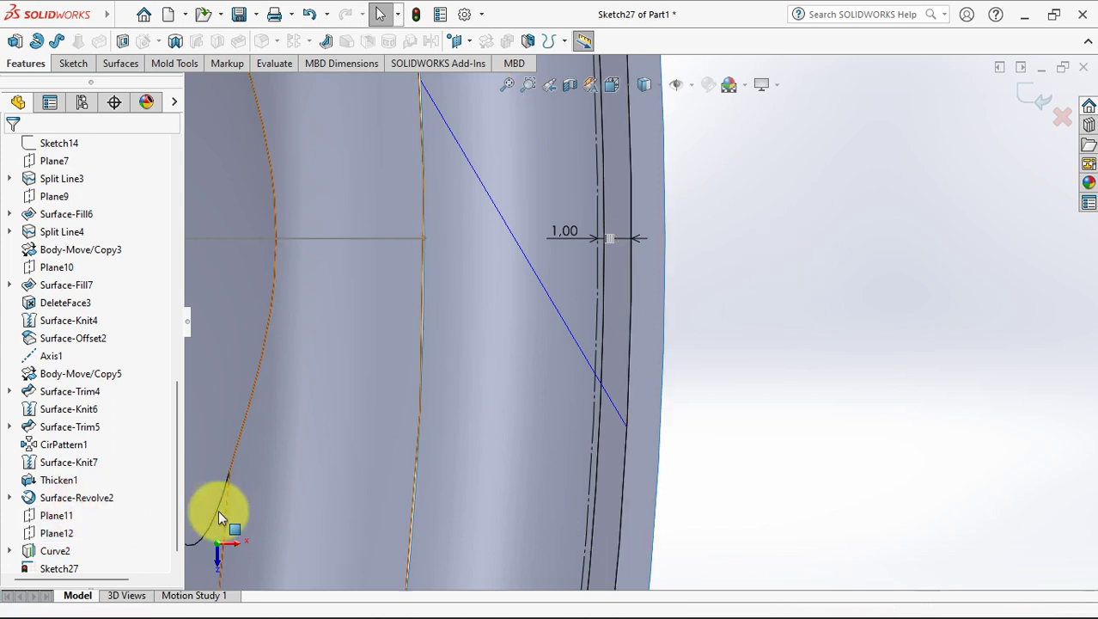
pyautogui.click(9, 551)
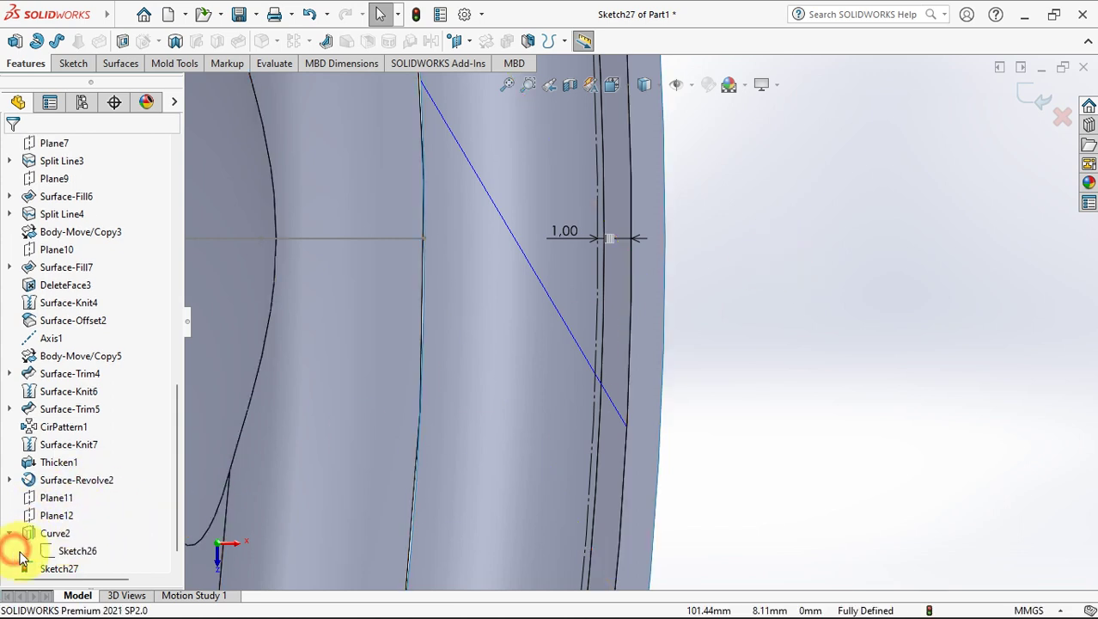
pyautogui.click(73, 549)
pyautogui.click(87, 531)
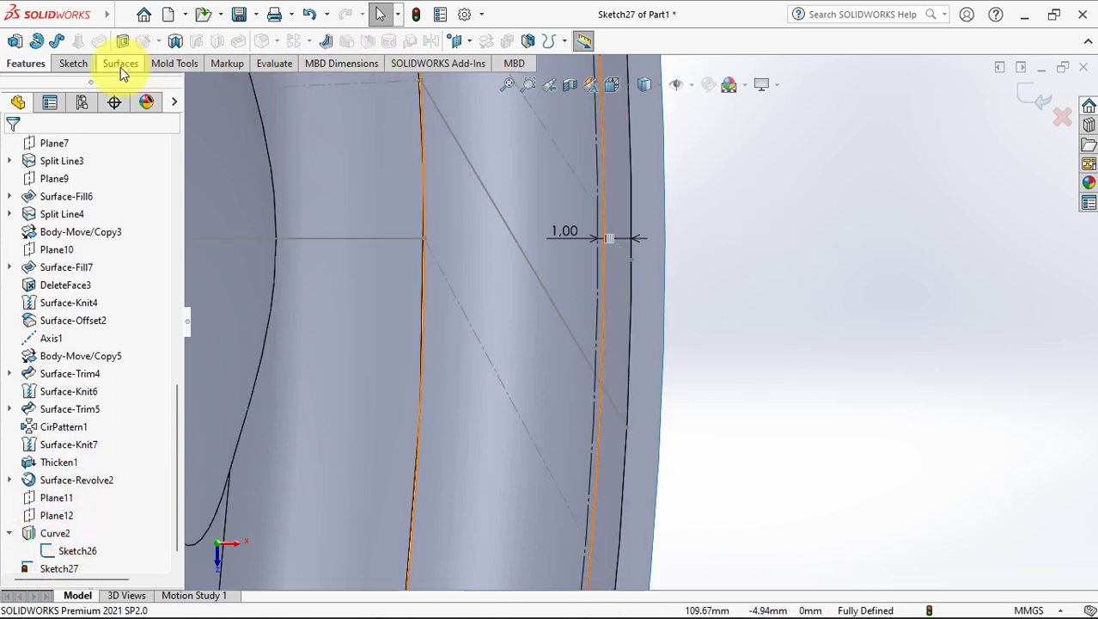
# Convert the upper and lower slanted dash-dot lines into the current sketch and make both construction geometry
pyautogui.click(75, 66)
pyautogui.click(458, 40)
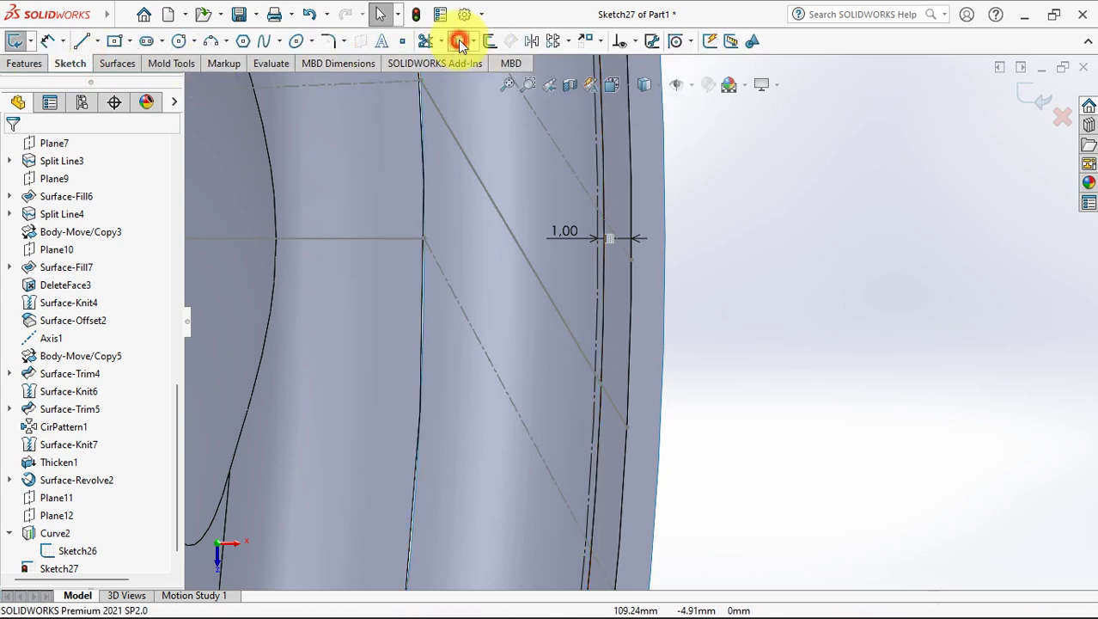
pyautogui.click(564, 158)
pyautogui.click(479, 342)
pyautogui.rightClick(486, 345)
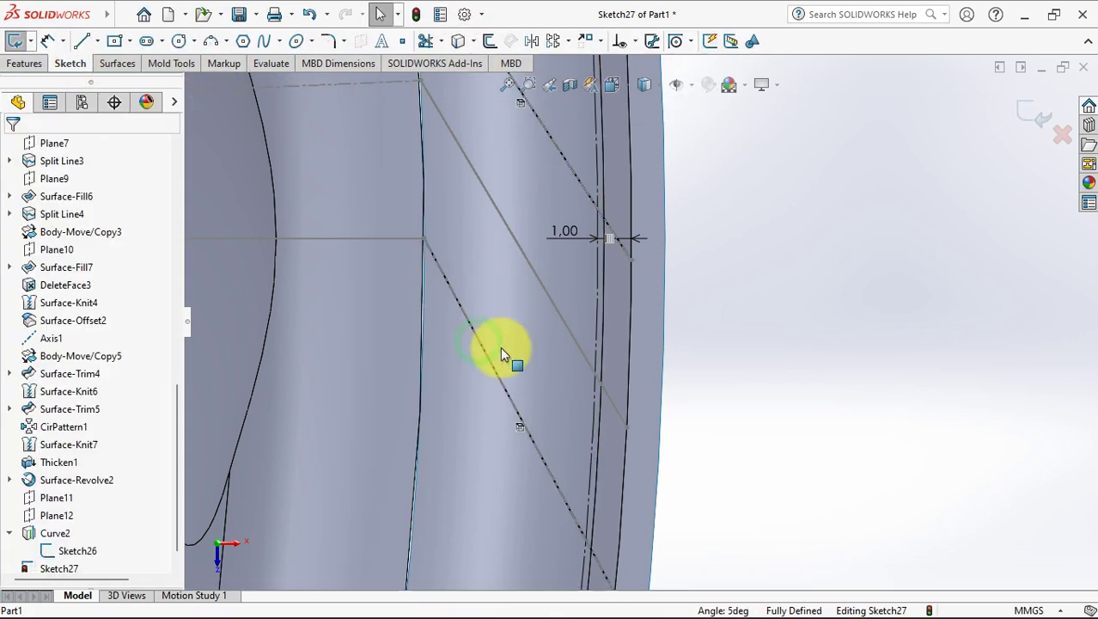
pyautogui.click(502, 393)
pyautogui.keyDown('ctrl'); pyautogui.click(563, 159); pyautogui.keyUp('ctrl')
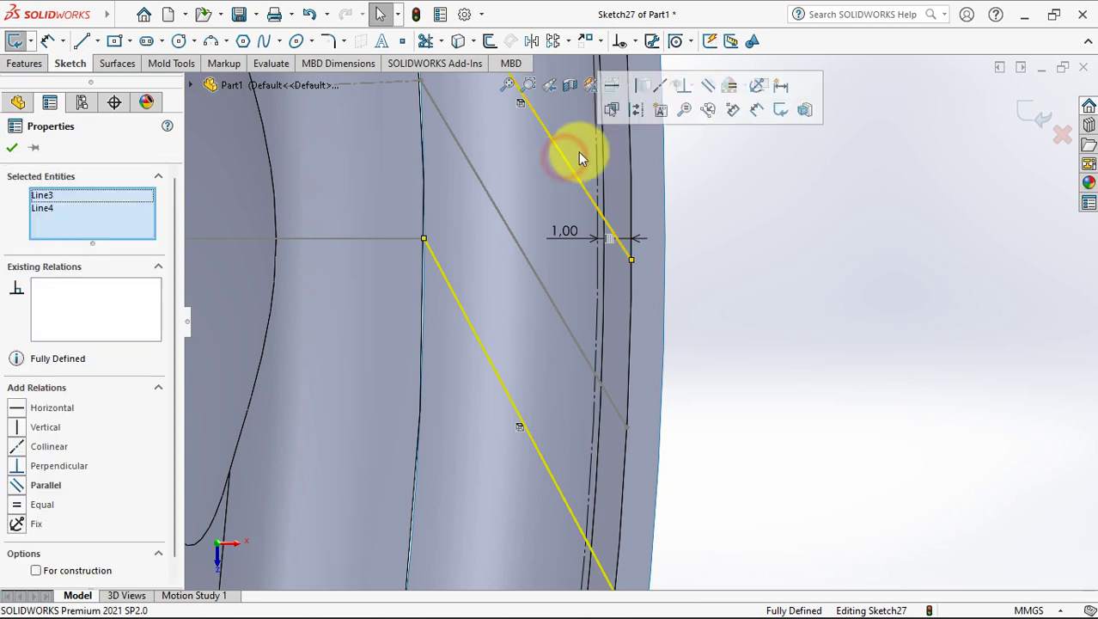
pyautogui.click(638, 116)
# Hide the projected curve's source sketch and trim the outer ends of both converted lines back to the offset curve
pyautogui.click(62, 550)
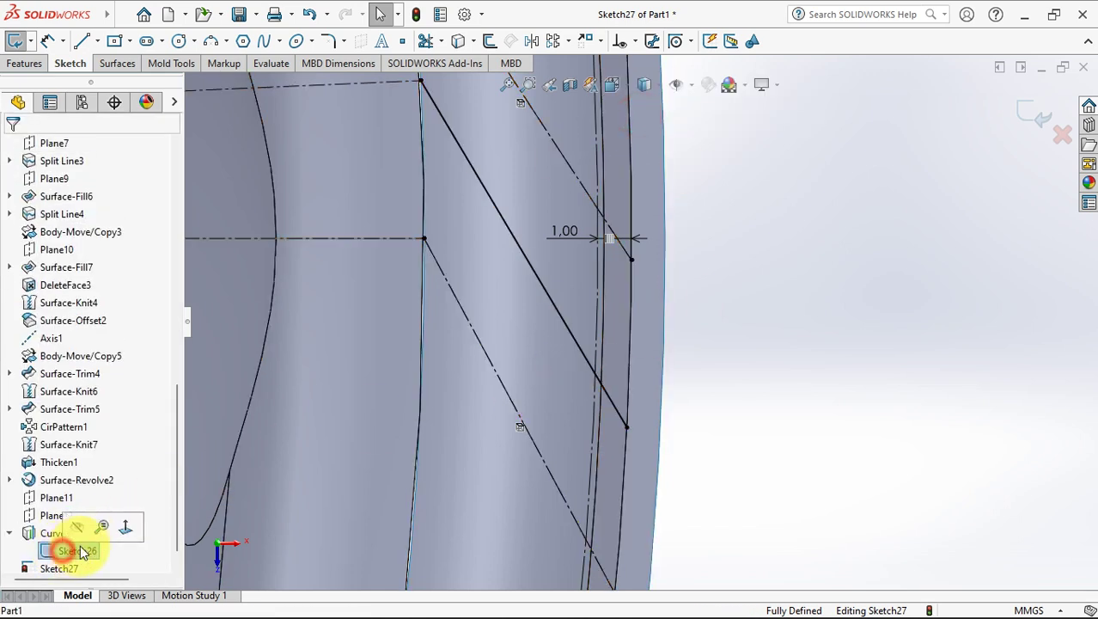
pyautogui.click(80, 528)
pyautogui.click(792, 319)
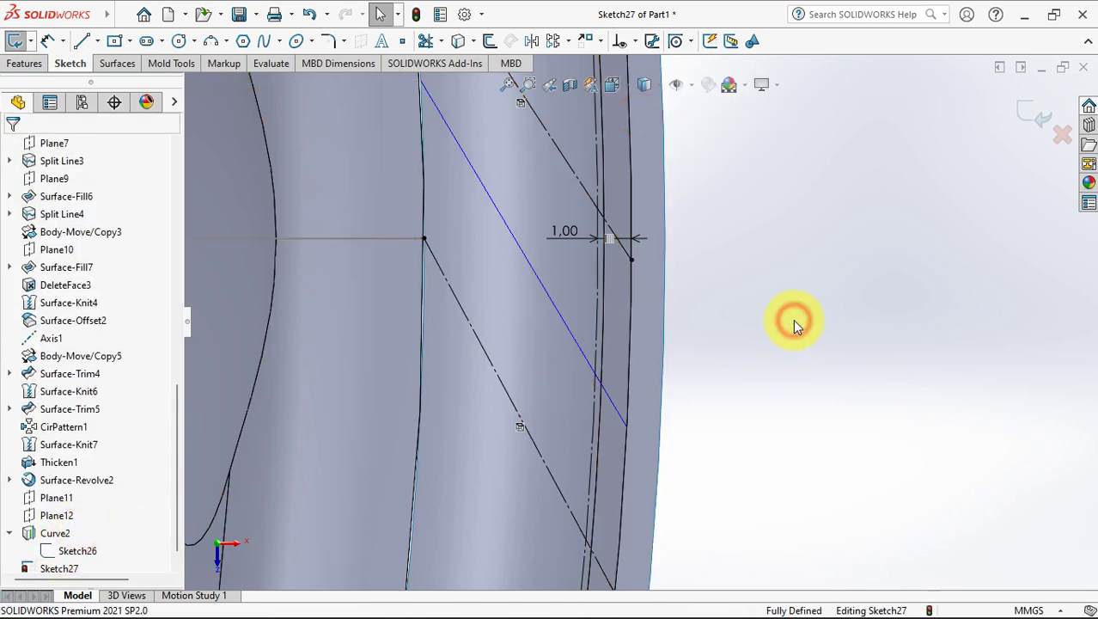
pyautogui.click(425, 41)
pyautogui.click(625, 245)
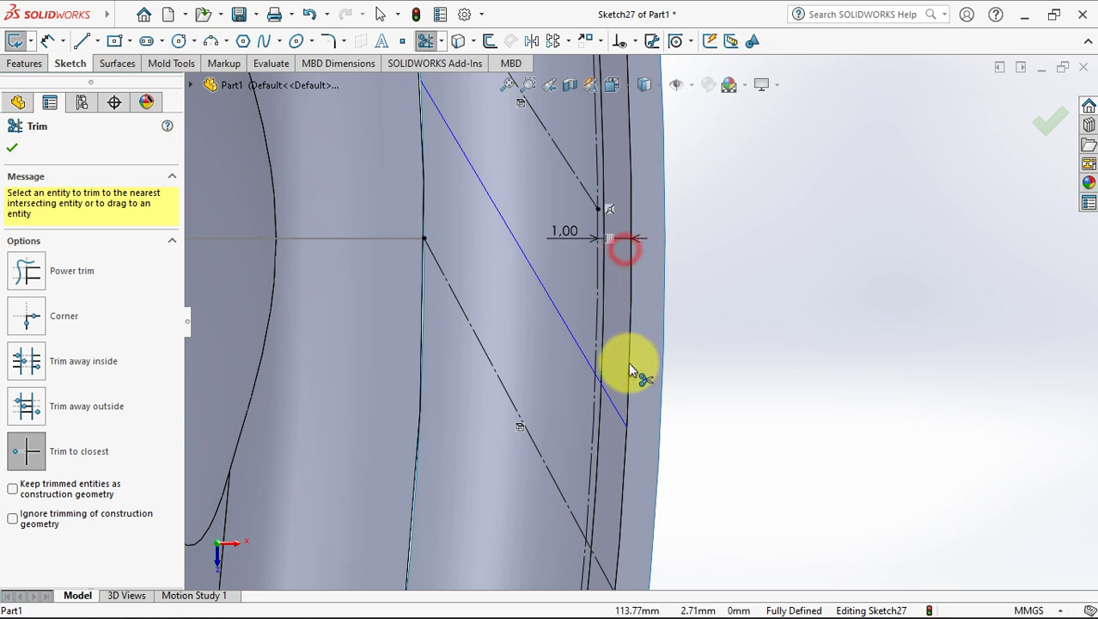
pyautogui.click(599, 567)
pyautogui.click(12, 147)
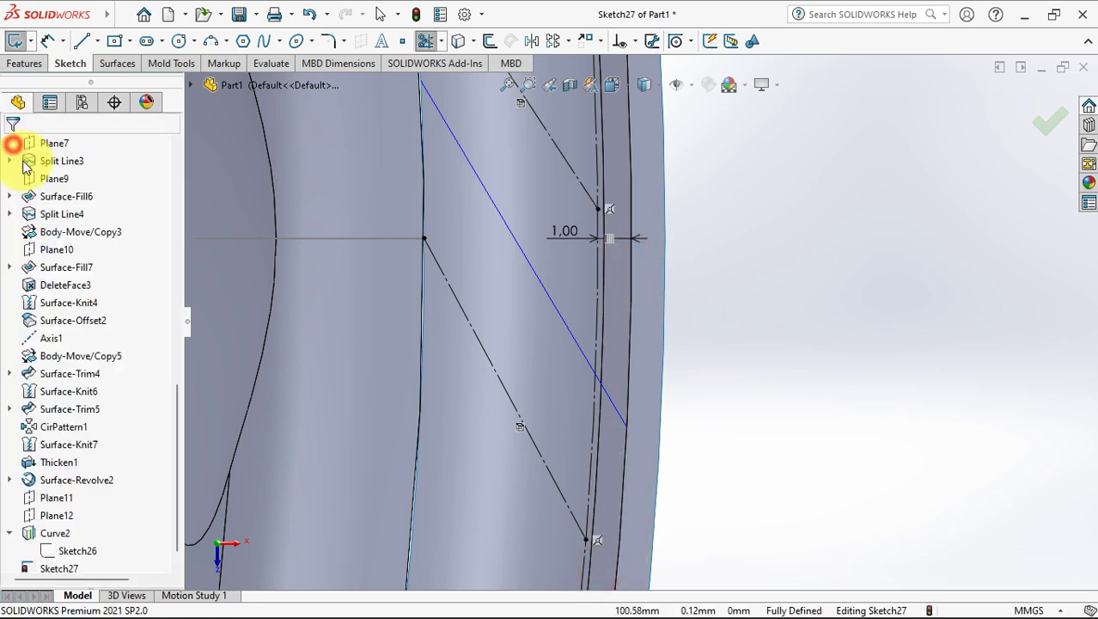
# Convert both segments of the projected curve into the sketch and make them construction geometry
pyautogui.click(611, 401)
pyautogui.click(458, 42)
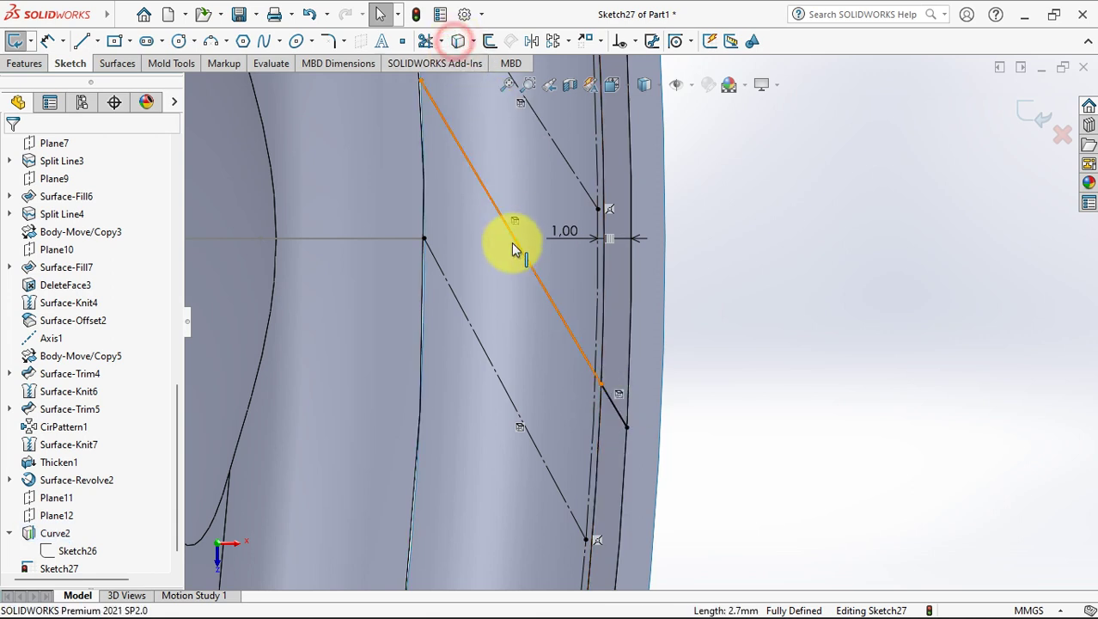
pyautogui.click(518, 248)
pyautogui.click(579, 196)
pyautogui.click(615, 403)
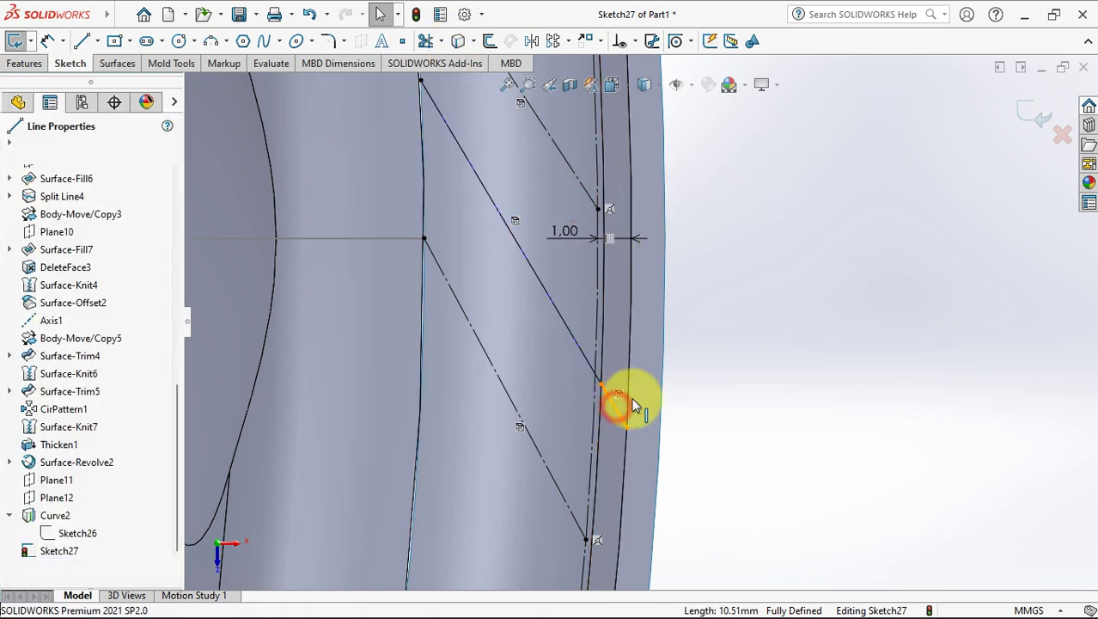
pyautogui.click(688, 364)
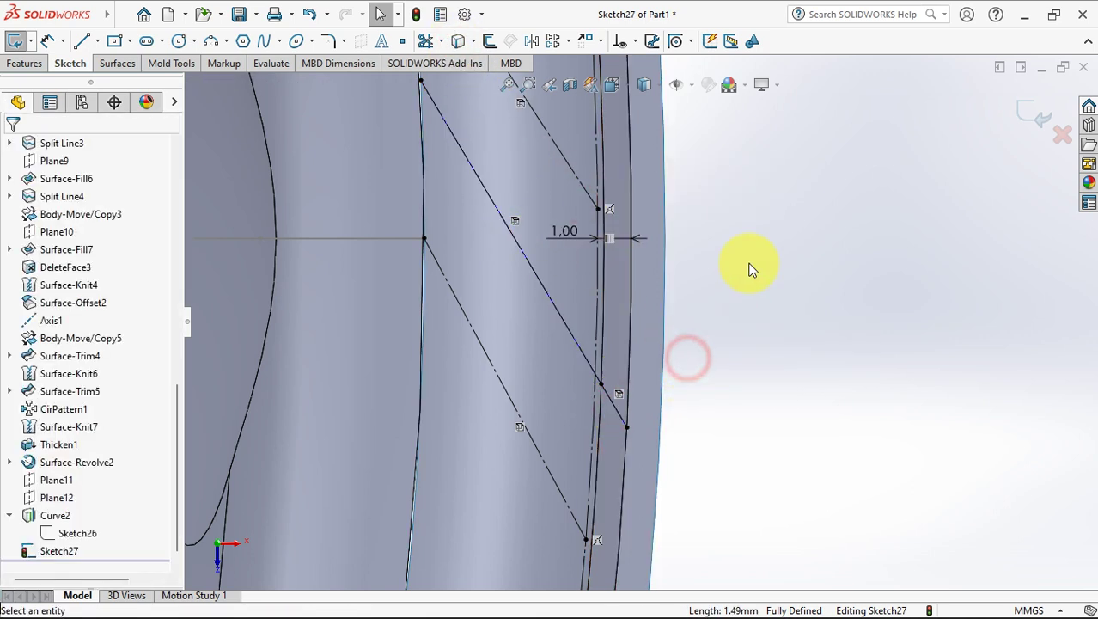
# Draw a spline from the upper line's trimmed end through the middle line's outer endpoint to the lower line's trimmed end
pyautogui.click(265, 41)
pyautogui.click(598, 208)
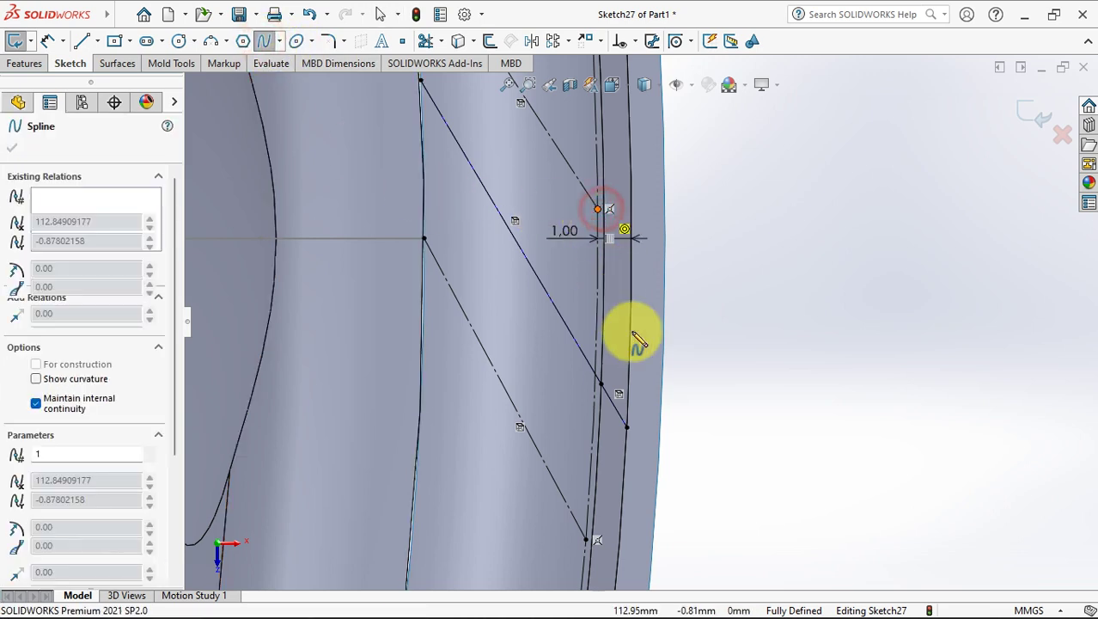
pyautogui.click(627, 427)
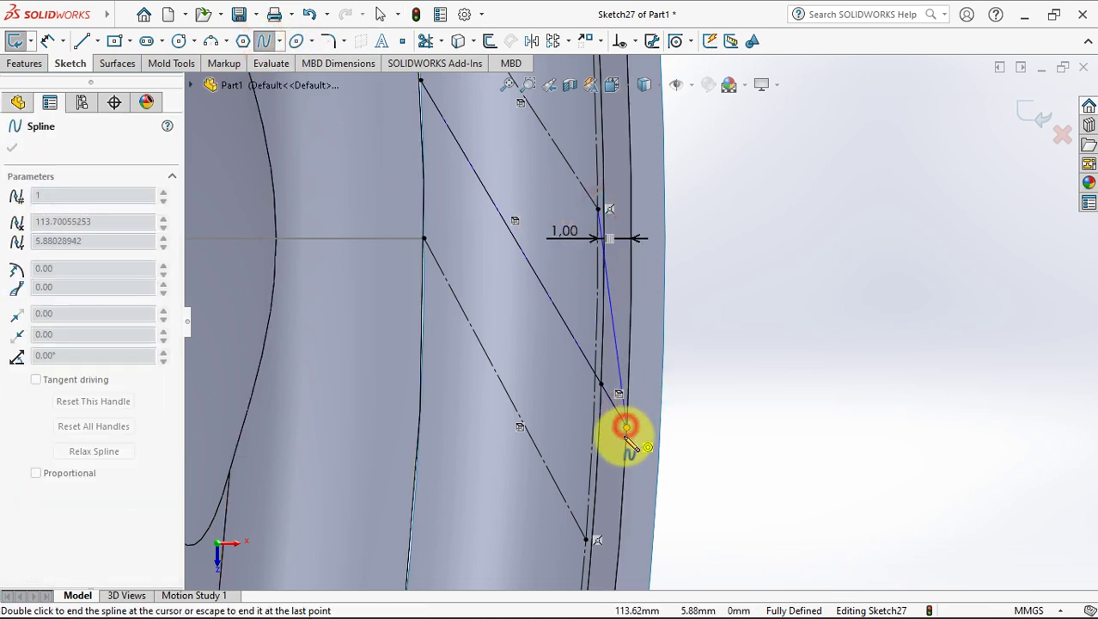
pyautogui.rightClick(586, 543)
pyautogui.click(618, 467)
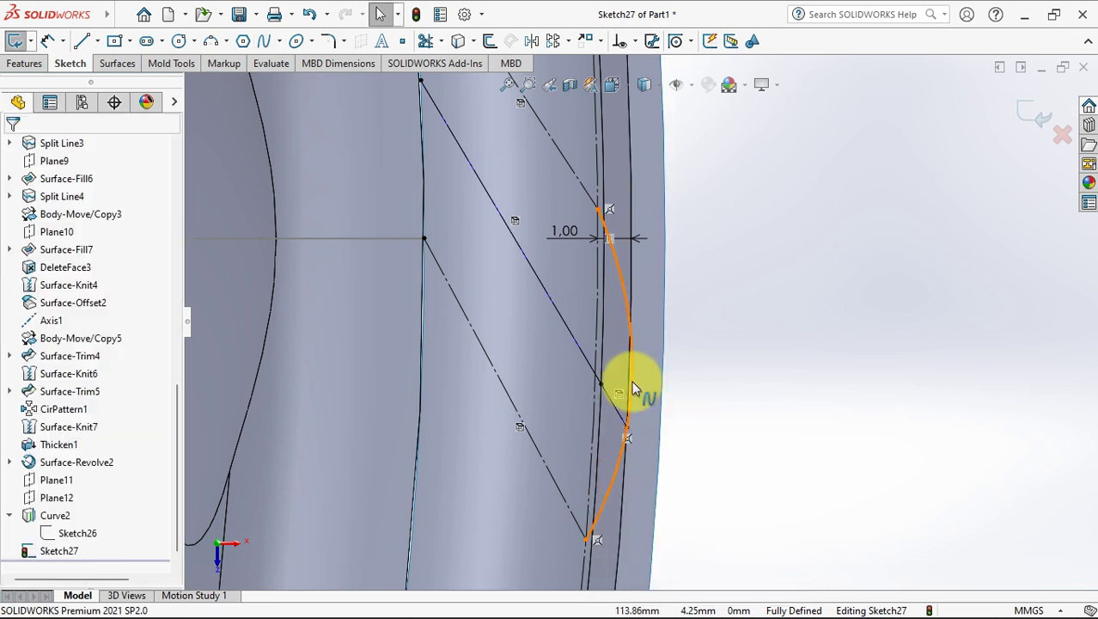
# Reshape the spline by adjusting its tangent handles at the middle point and upper end, and finish the sketch
pyautogui.click(633, 388)
pyautogui.scroll(-1, 635, 449)
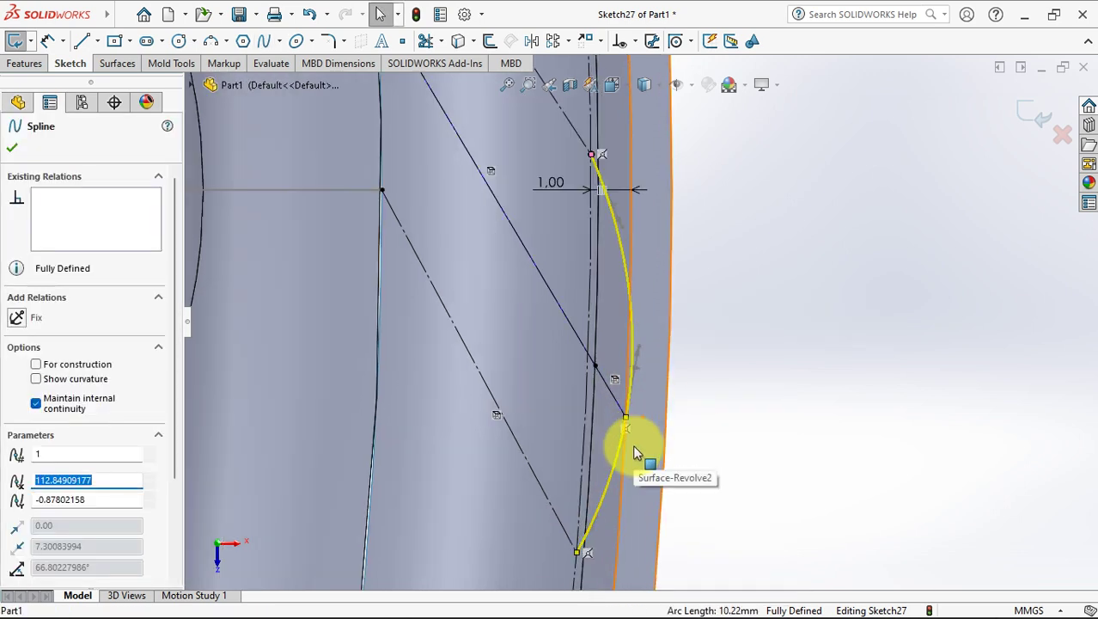
pyautogui.click(634, 349)
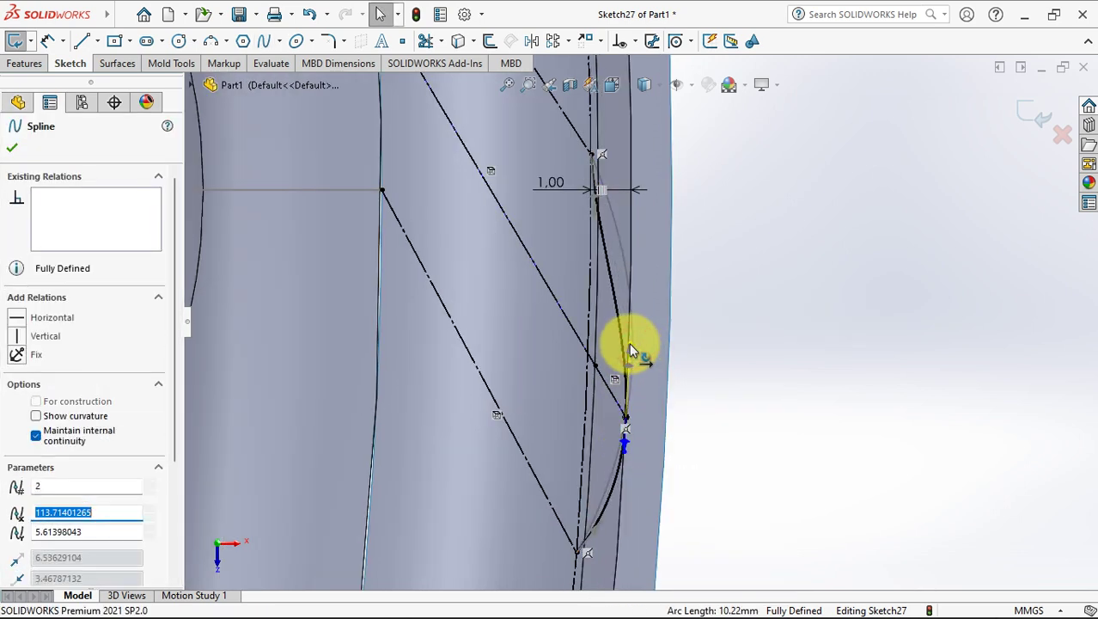
pyautogui.click(595, 214)
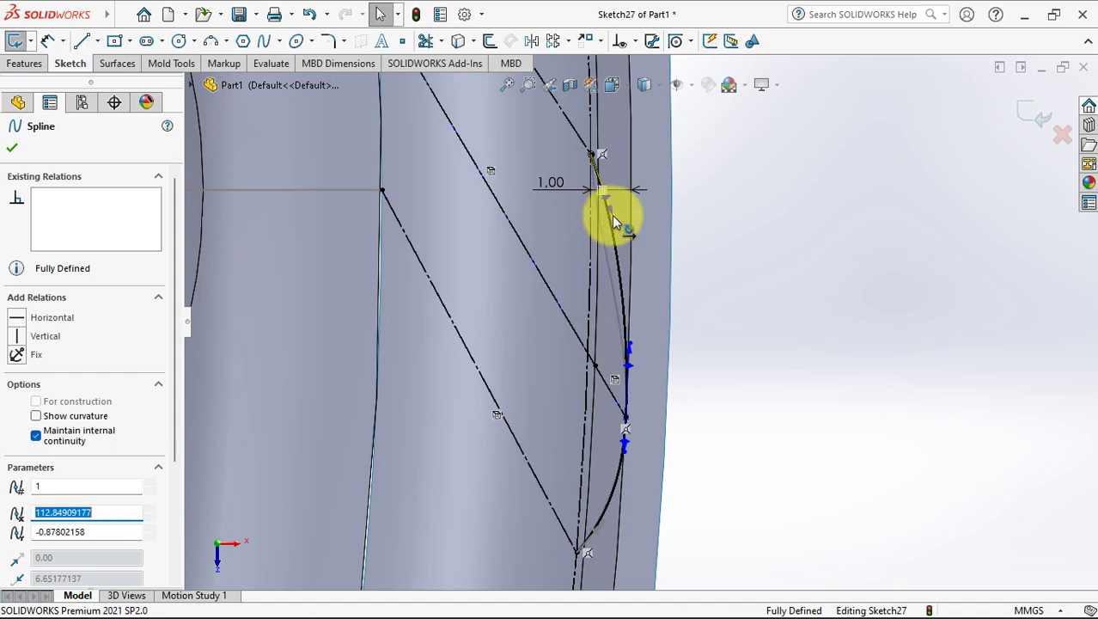
pyautogui.click(743, 301)
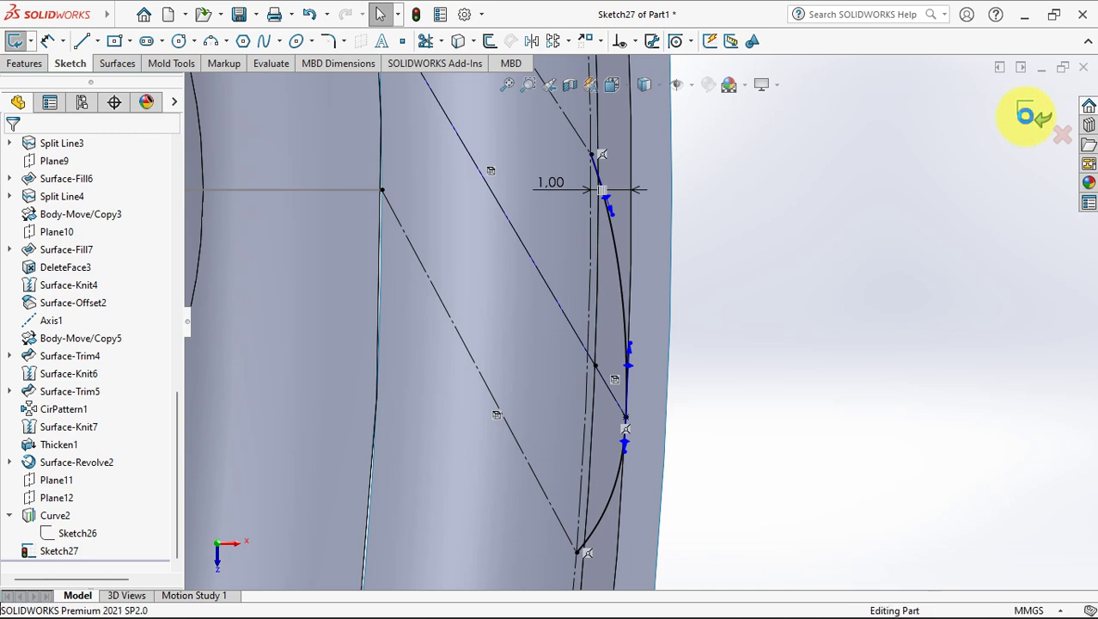
pyautogui.click(1023, 117)
pyautogui.click(886, 236)
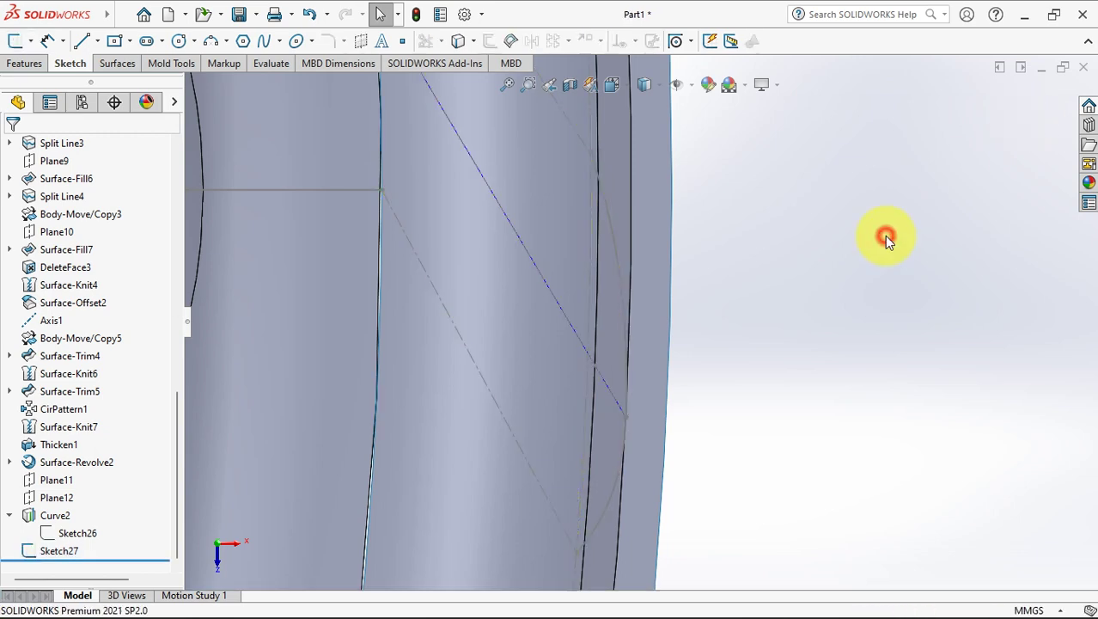
# Start a sketch on Plane11 and draw a three-point arc from the spline's upper end to near the tab's inner edge
pyautogui.scroll(5, 882, 245)
pyautogui.moveTo(882, 244); pyautogui.dragTo(837, 191, button='middle')
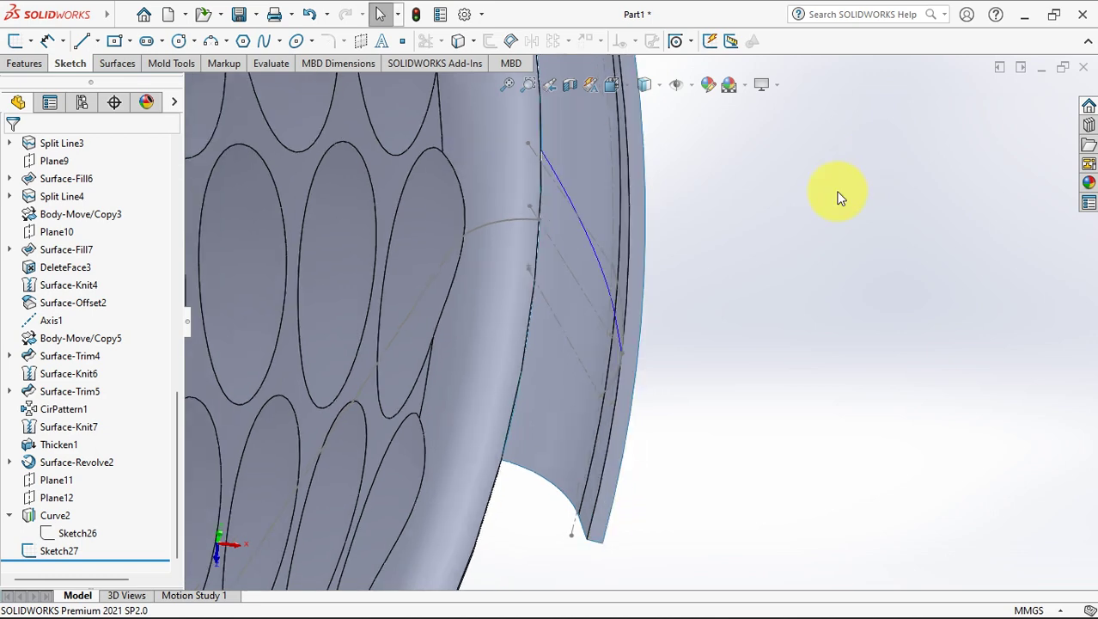
pyautogui.click(47, 479)
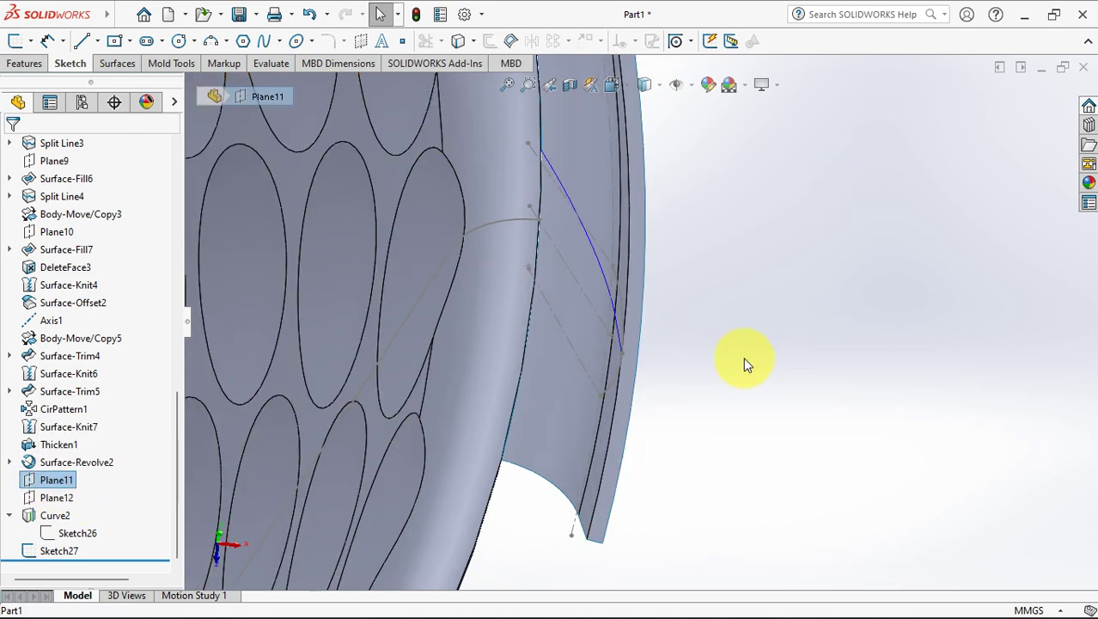
pyautogui.moveTo(744, 365); pyautogui.dragTo(728, 456, button='middle')
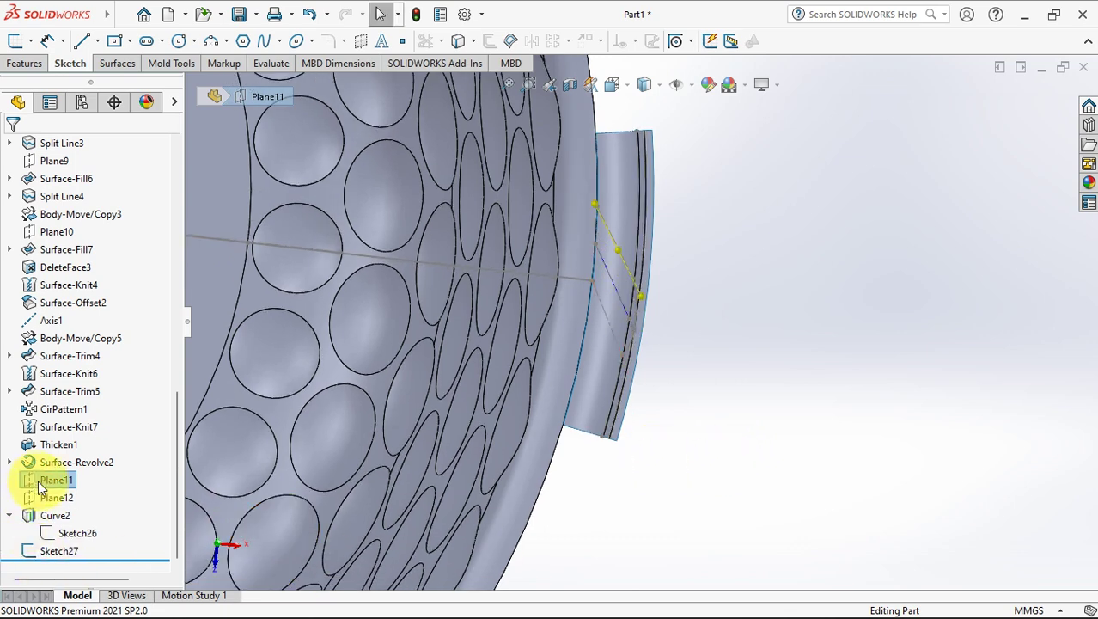
pyautogui.click(38, 480)
pyautogui.click(44, 458)
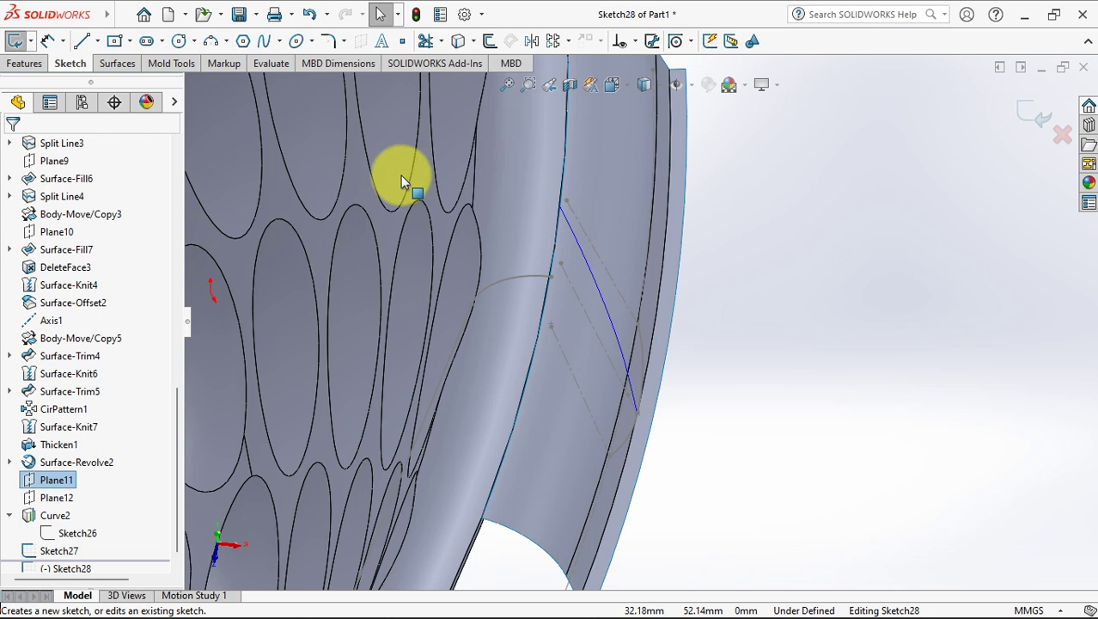
pyautogui.click(213, 41)
pyautogui.scroll(-3, 649, 350)
pyautogui.click(631, 313)
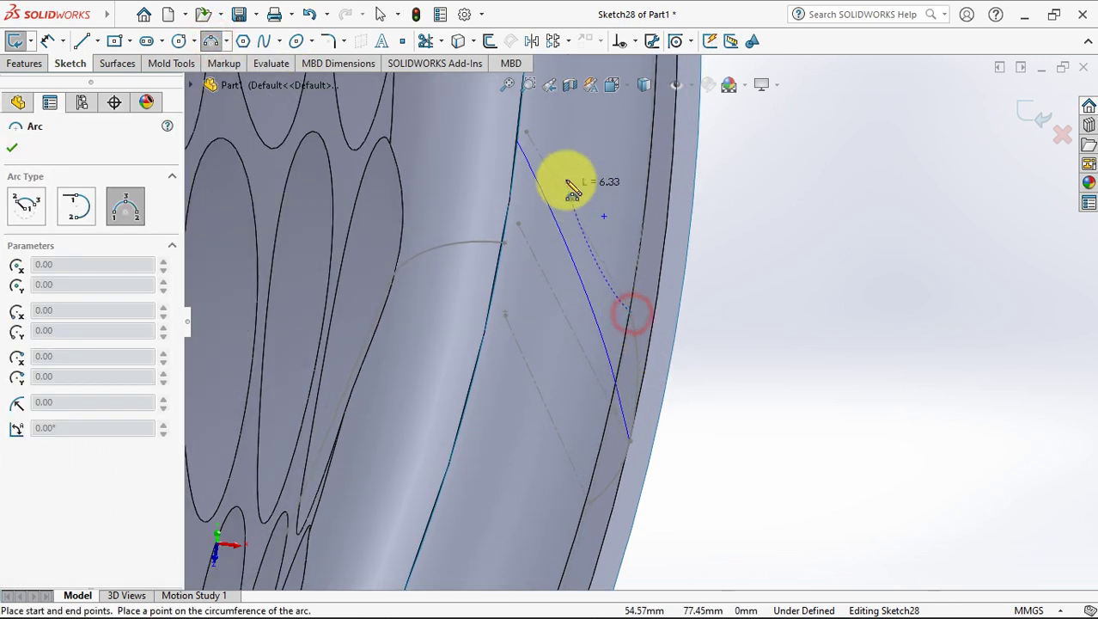
pyautogui.click(519, 118)
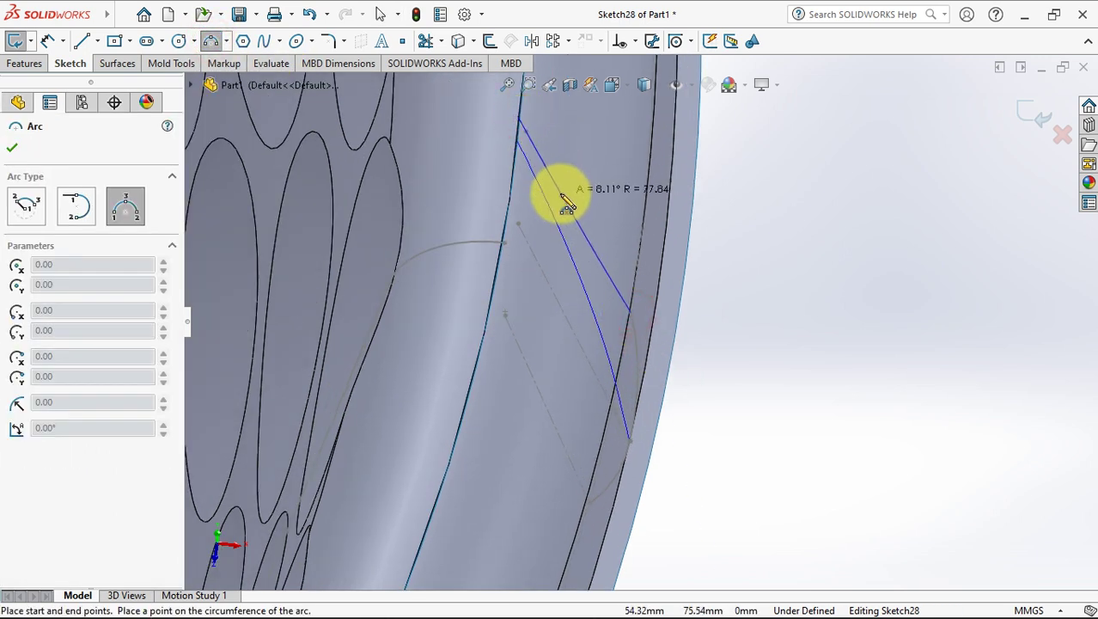
pyautogui.click(573, 191)
pyautogui.rightClick(573, 191)
pyautogui.click(601, 206)
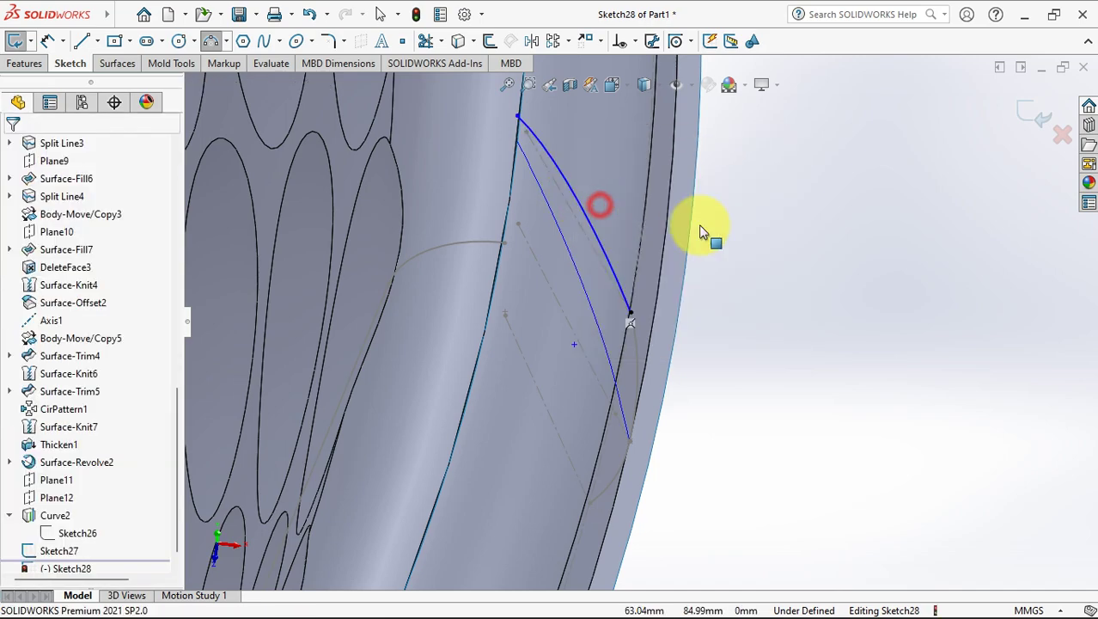
# Hide the dimpled basket's solid body so that only the rim tab surface and sketches are displayed
pyautogui.scroll(2, 752, 235)
pyautogui.hotkey('ctrl', '8')
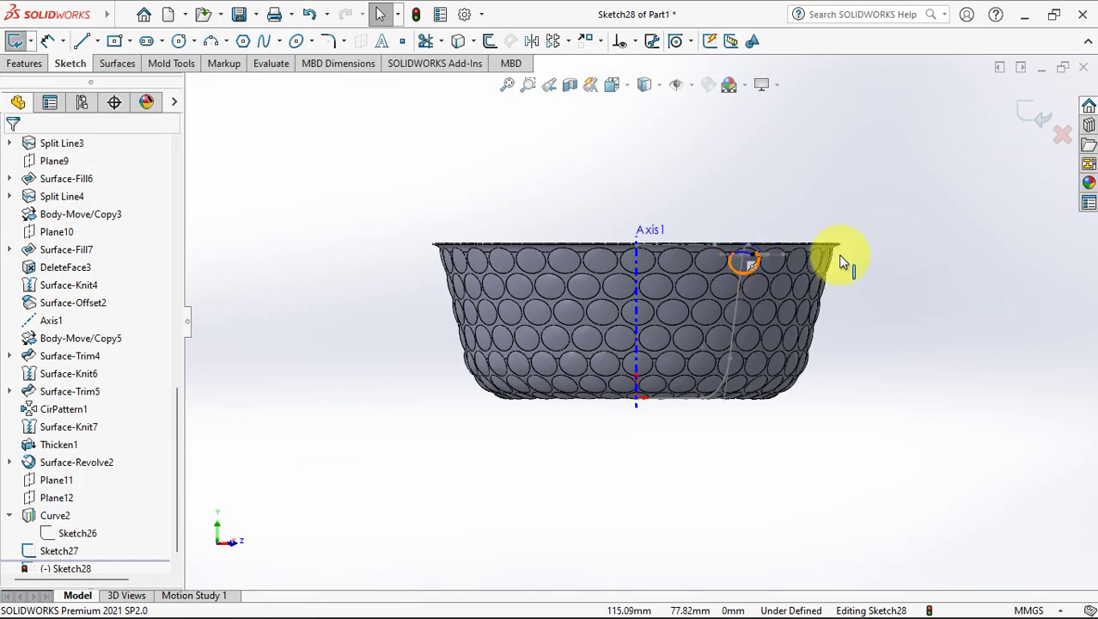
pyautogui.rightClick(668, 311)
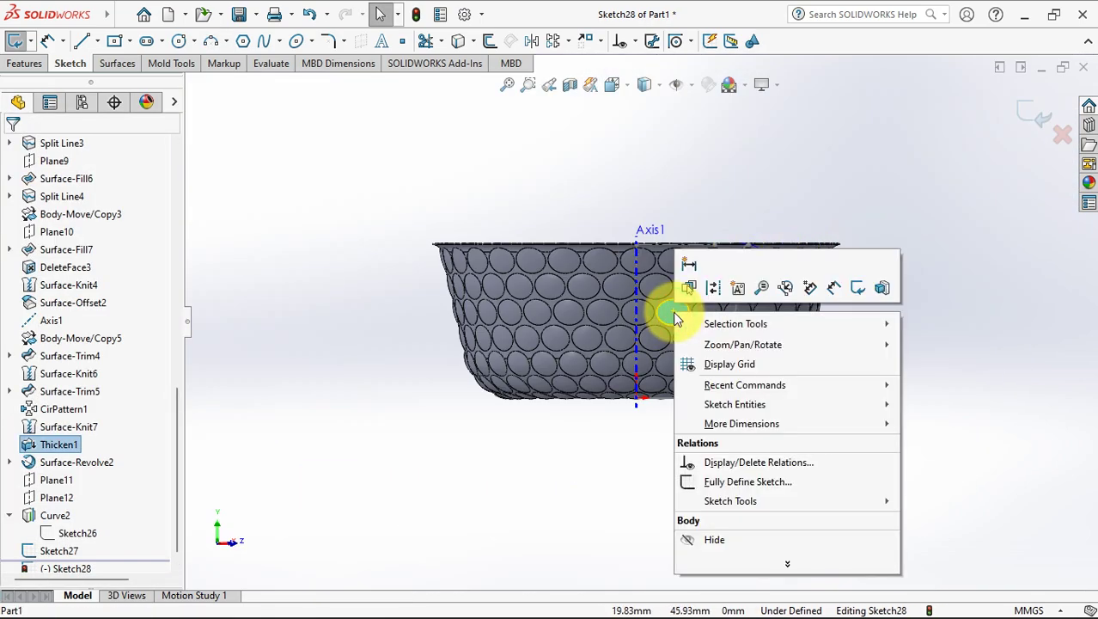
pyautogui.click(730, 539)
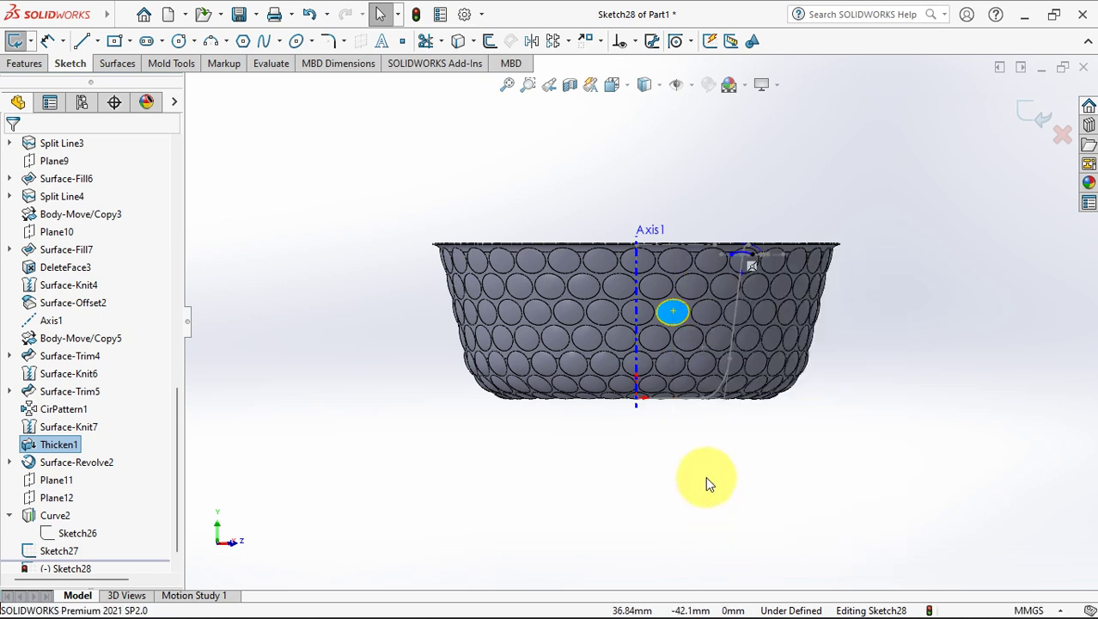
# Add a pierce relation between the arc's free endpoint and the tab surface's inner edge
pyautogui.scroll(-3, 733, 248)
pyautogui.moveTo(733, 248); pyautogui.dragTo(701, 338, button='middle')
pyautogui.press('Escape')
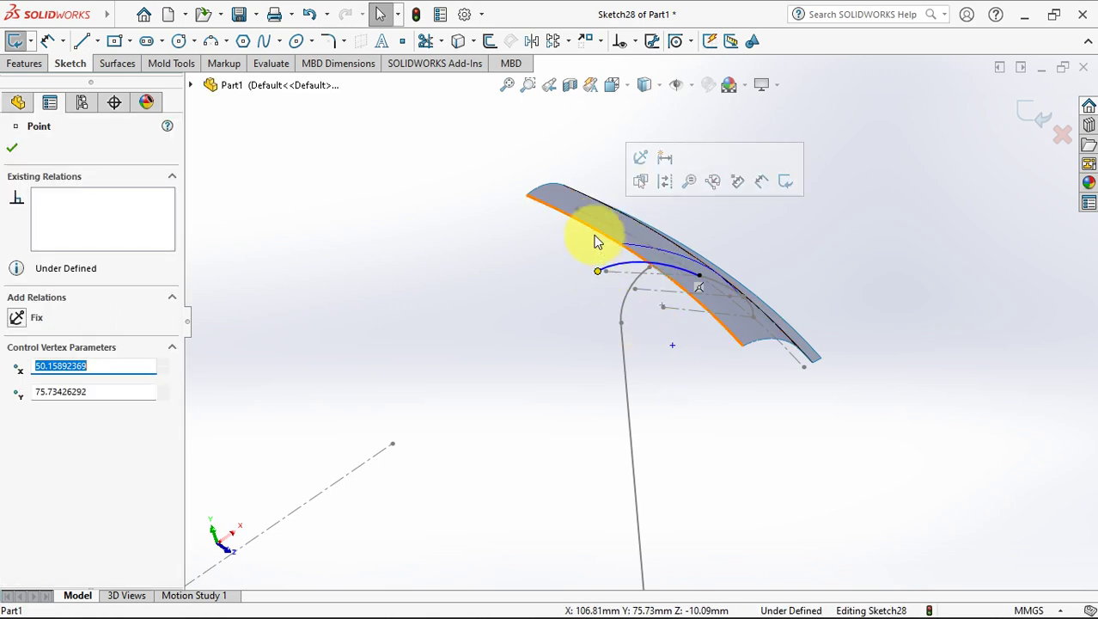
pyautogui.keyDown('ctrl'); pyautogui.click(596, 234); pyautogui.keyUp('ctrl')
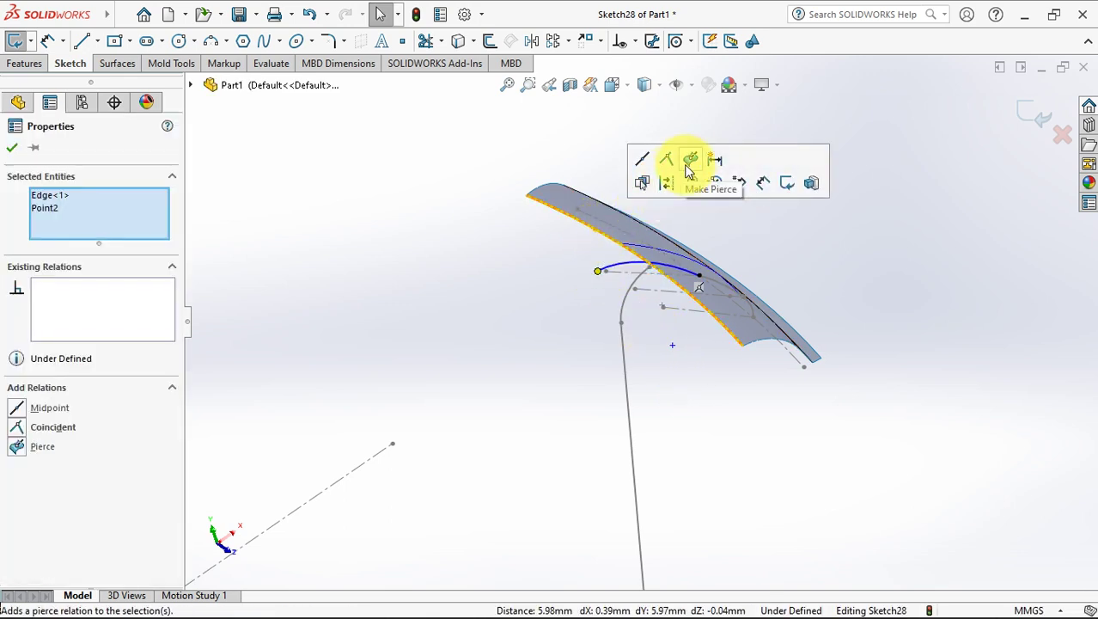
pyautogui.click(744, 227)
# Make the Plane11 arc tangent to the tab surface's inner edge and finish the sketch
pyautogui.hotkey('ctrl', '8')
pyautogui.scroll(-7, 757, 167)
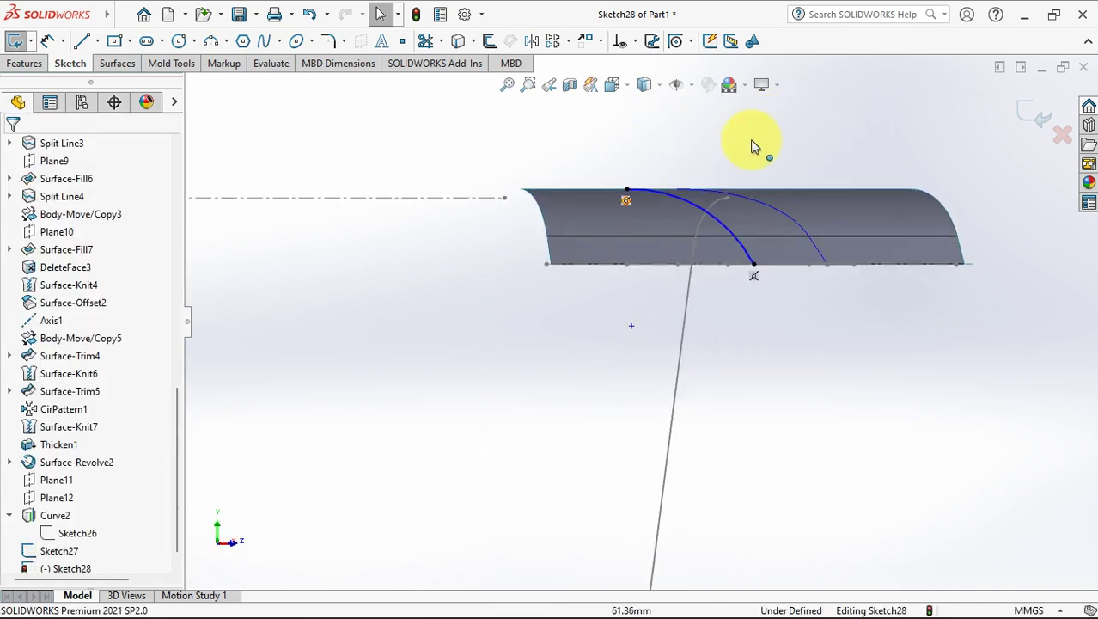
pyautogui.click(641, 250)
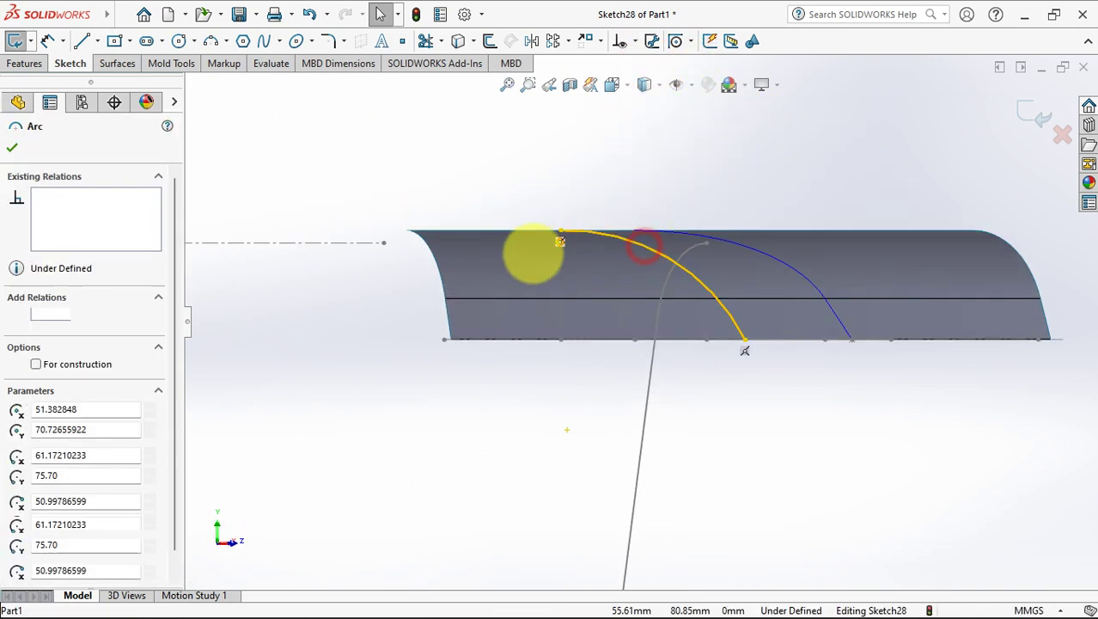
pyautogui.keyDown('ctrl'); pyautogui.click(516, 229); pyautogui.keyUp('ctrl')
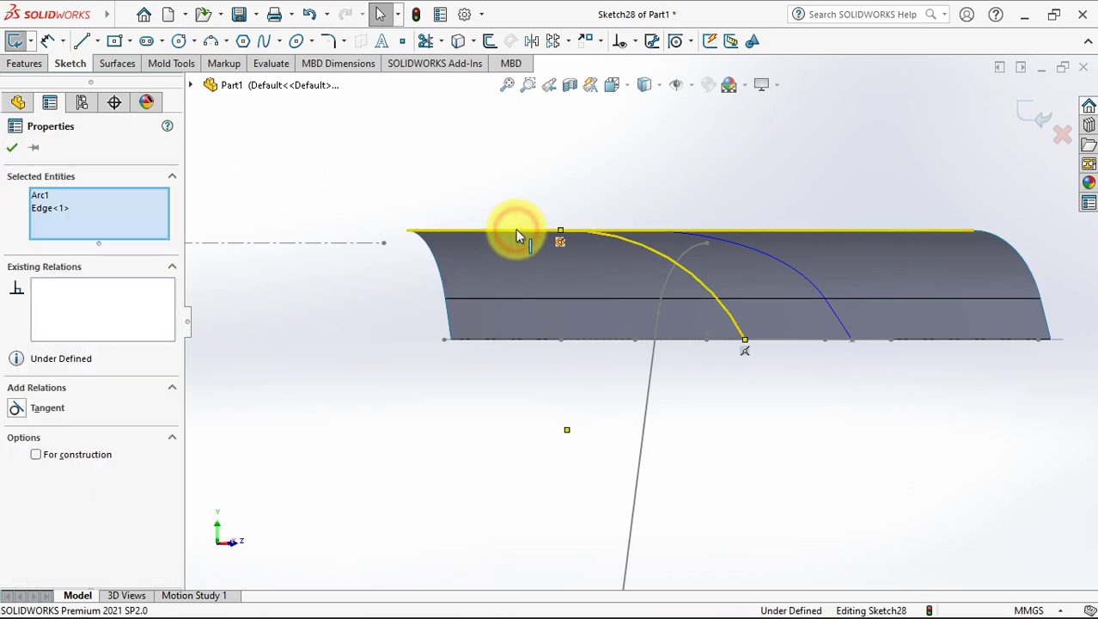
pyautogui.click(14, 409)
pyautogui.click(12, 147)
pyautogui.moveTo(363, 201); pyautogui.dragTo(497, 257, button='middle')
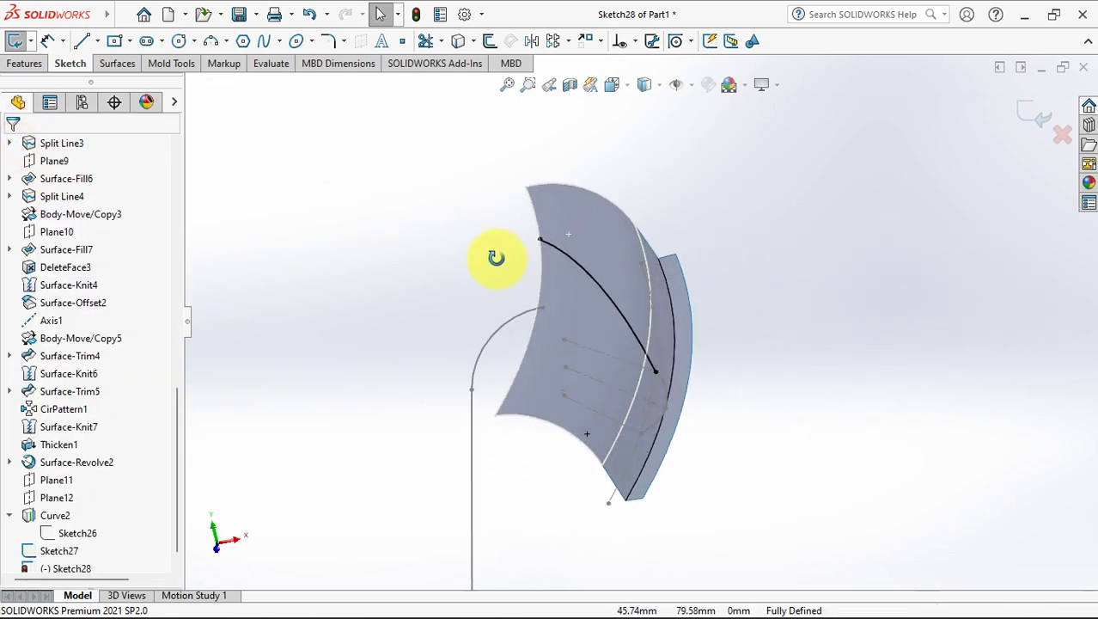
pyautogui.click(1038, 117)
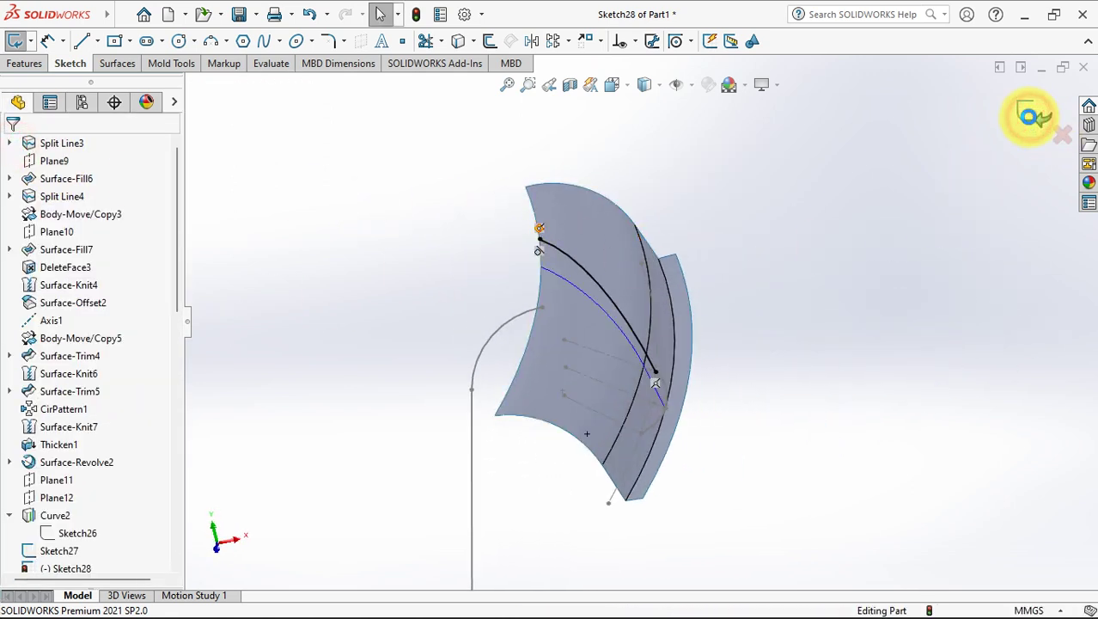
# Start a sketch on Plane12 and draw a three-point arc from the spline's lower end to near the tab's inner edge
pyautogui.click(69, 505)
pyautogui.click(74, 474)
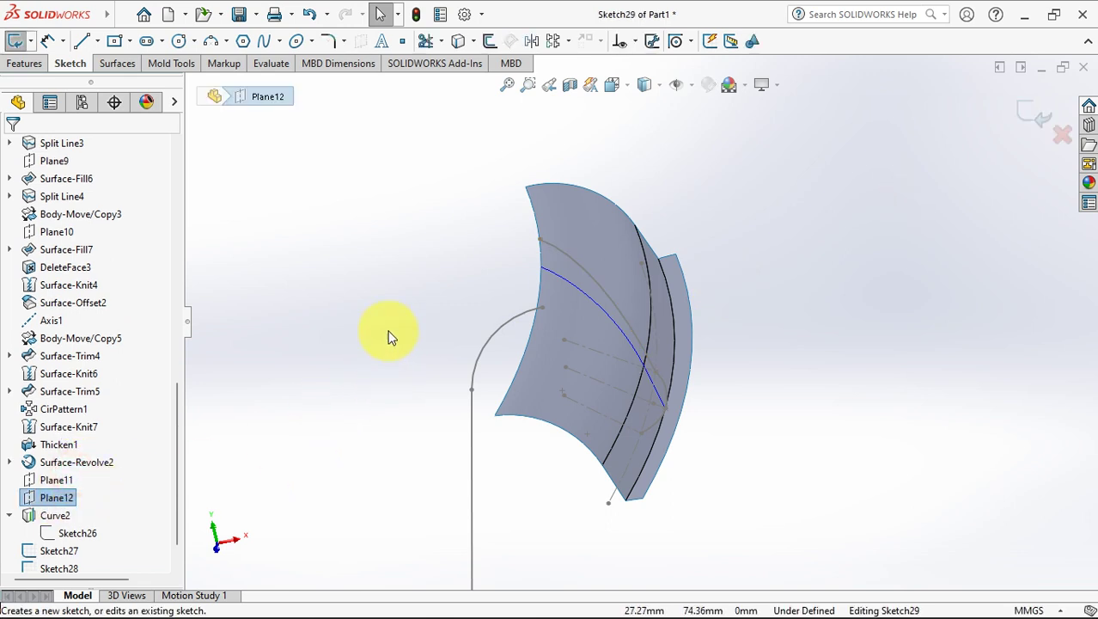
pyautogui.scroll(-3, 597, 456)
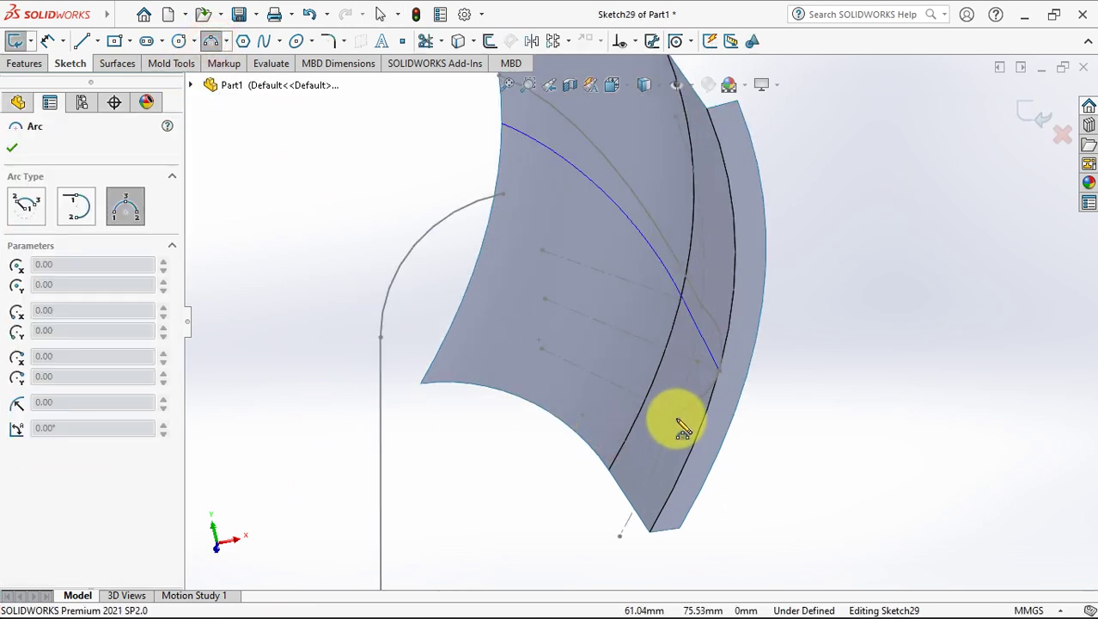
pyautogui.click(677, 413)
pyautogui.click(478, 188)
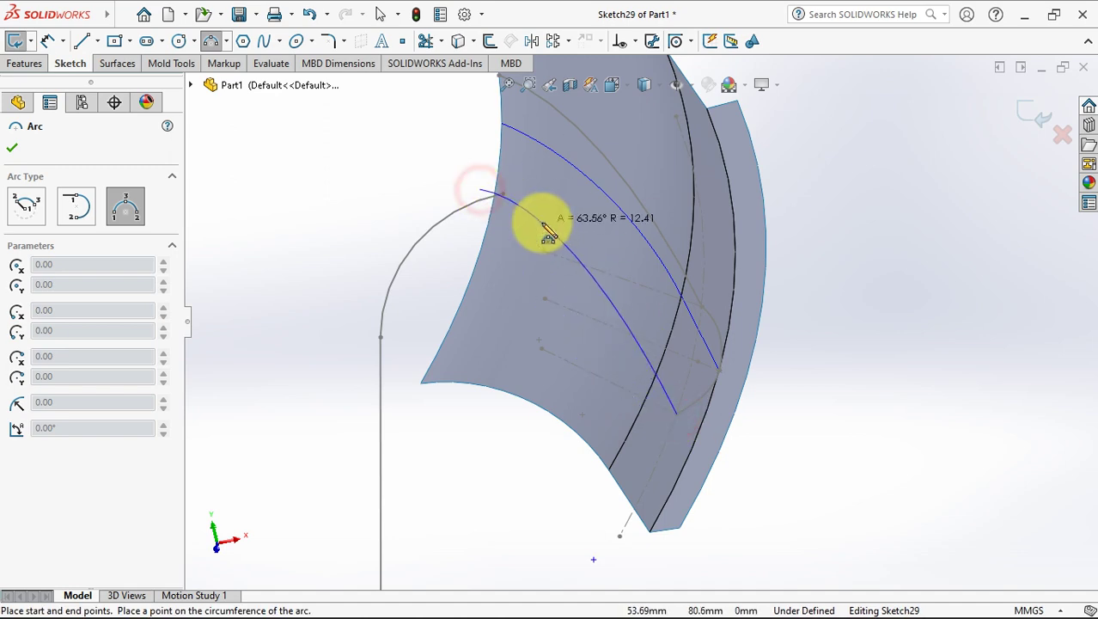
pyautogui.click(544, 228)
# Pierce the free endpoint of the Plane12 arc to the inner edge of the tab surface
pyautogui.moveTo(591, 245); pyautogui.dragTo(657, 250, button='middle')
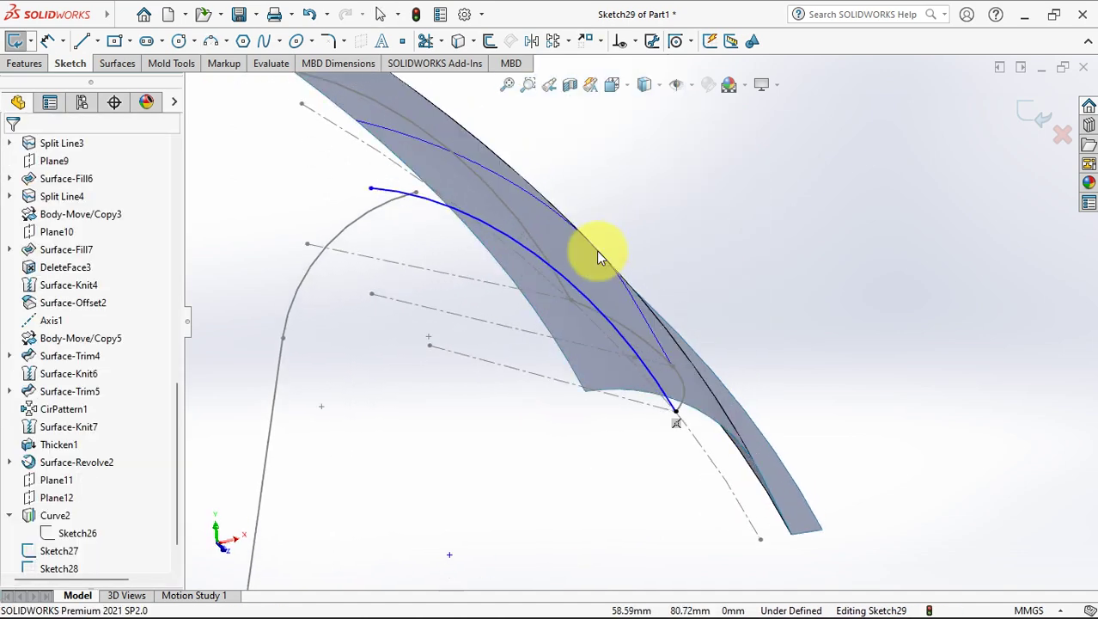
pyautogui.click(371, 191)
pyautogui.keyDown('ctrl'); pyautogui.click(498, 263); pyautogui.keyUp('ctrl')
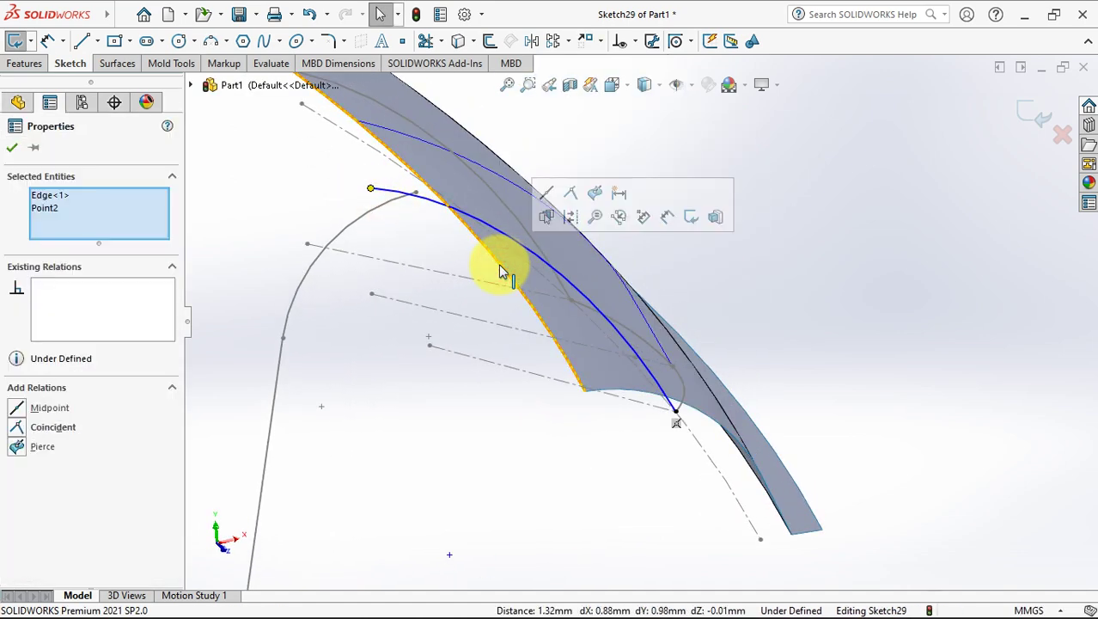
pyautogui.click(597, 196)
pyautogui.click(738, 290)
pyautogui.moveTo(738, 289)
pyautogui.mouseDown(button='middle')
pyautogui.moveTo(733, 275)
pyautogui.moveTo(727, 294)
pyautogui.mouseUp(button='middle')
# Make the Plane12 arc tangent to the tab surface's inner edge and close the sketch
pyautogui.hotkey('ctrl', '8')
pyautogui.scroll(-6, 782, 138)
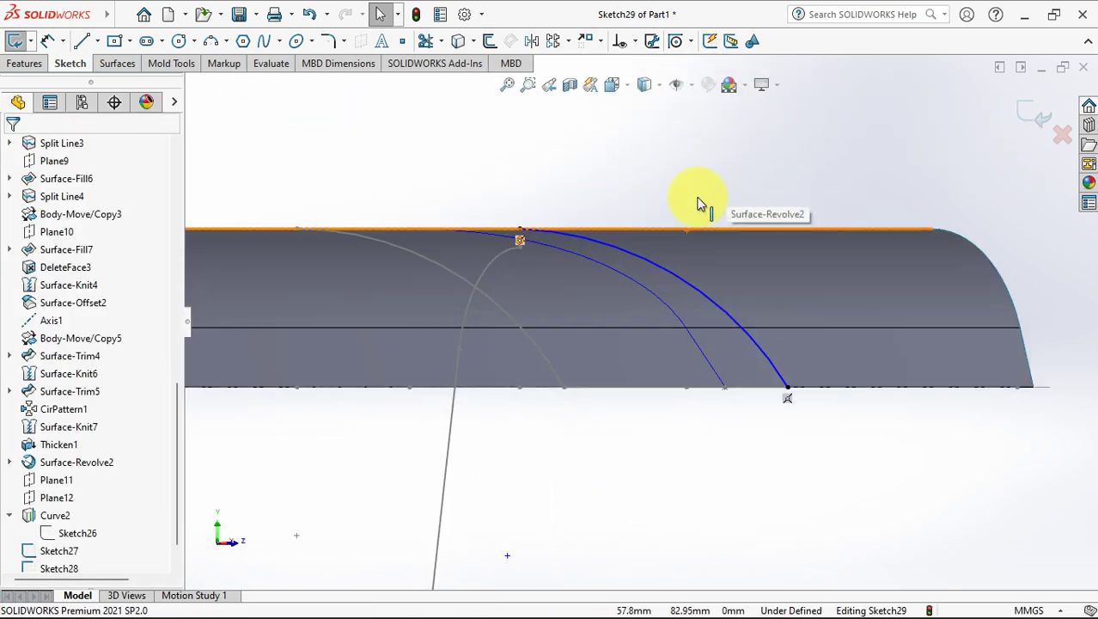
pyautogui.click(675, 280)
pyautogui.keyDown('ctrl'); pyautogui.click(581, 226); pyautogui.keyUp('ctrl')
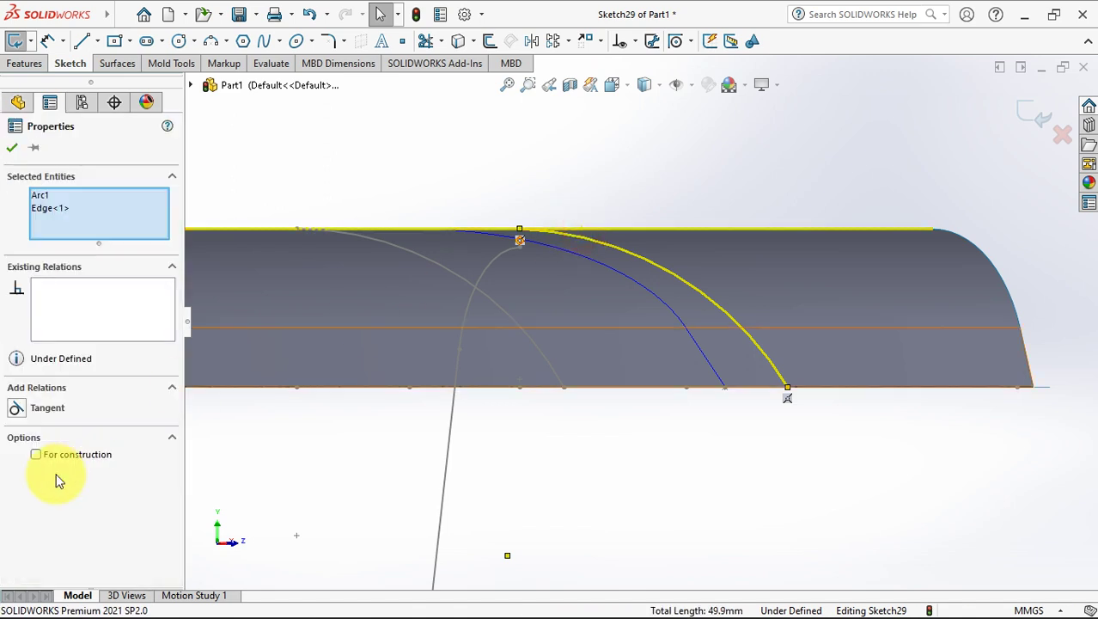
pyautogui.click(15, 408)
pyautogui.click(12, 147)
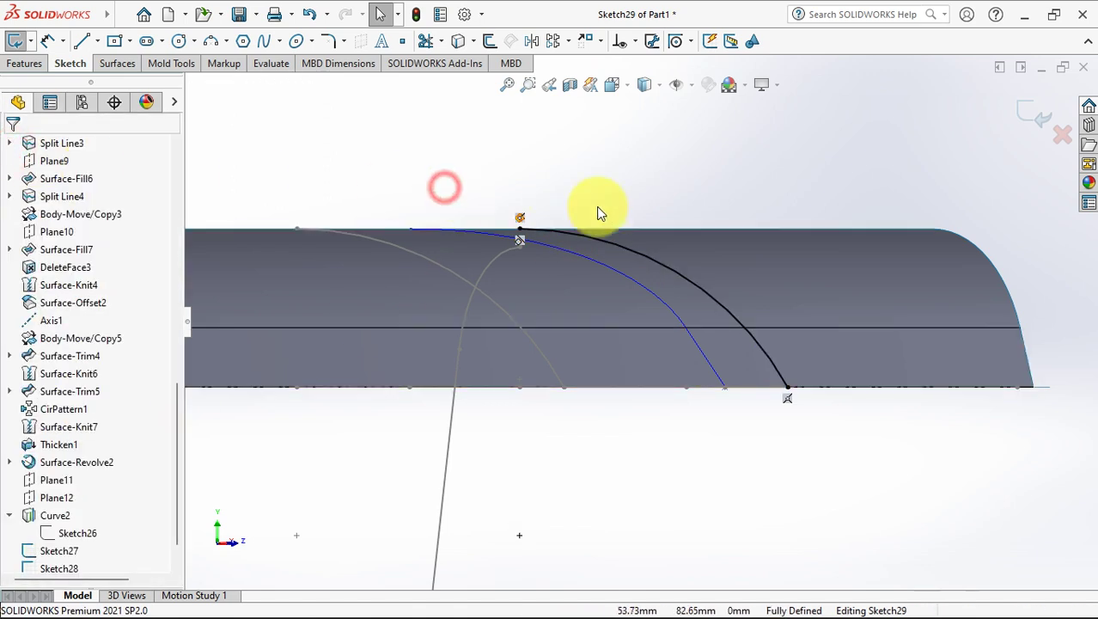
pyautogui.moveTo(598, 206); pyautogui.dragTo(649, 287, button='middle')
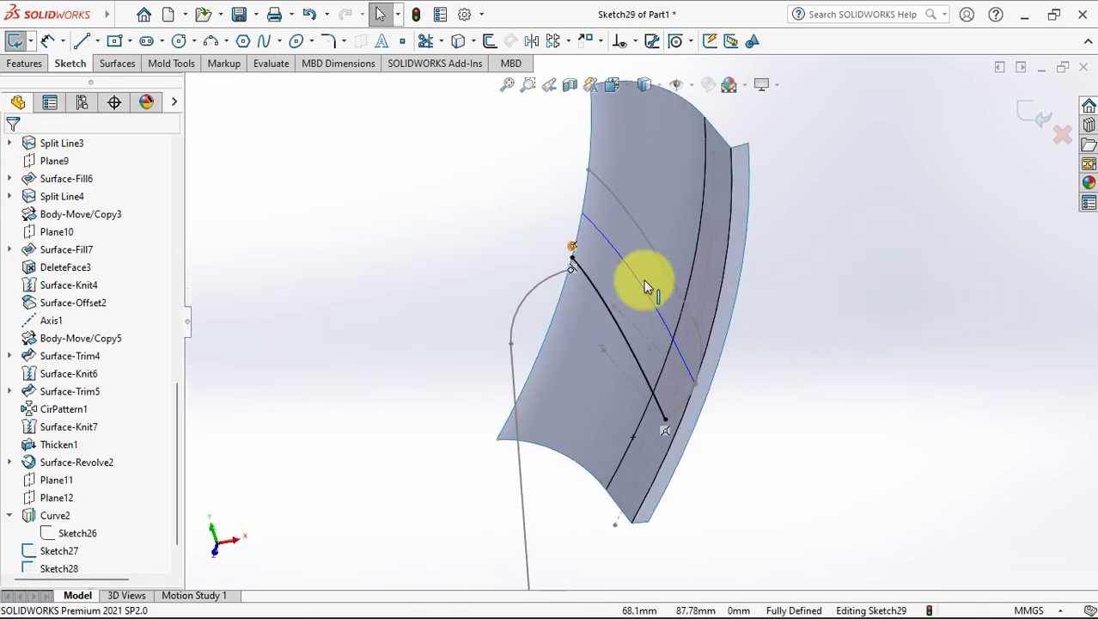
pyautogui.click(1021, 116)
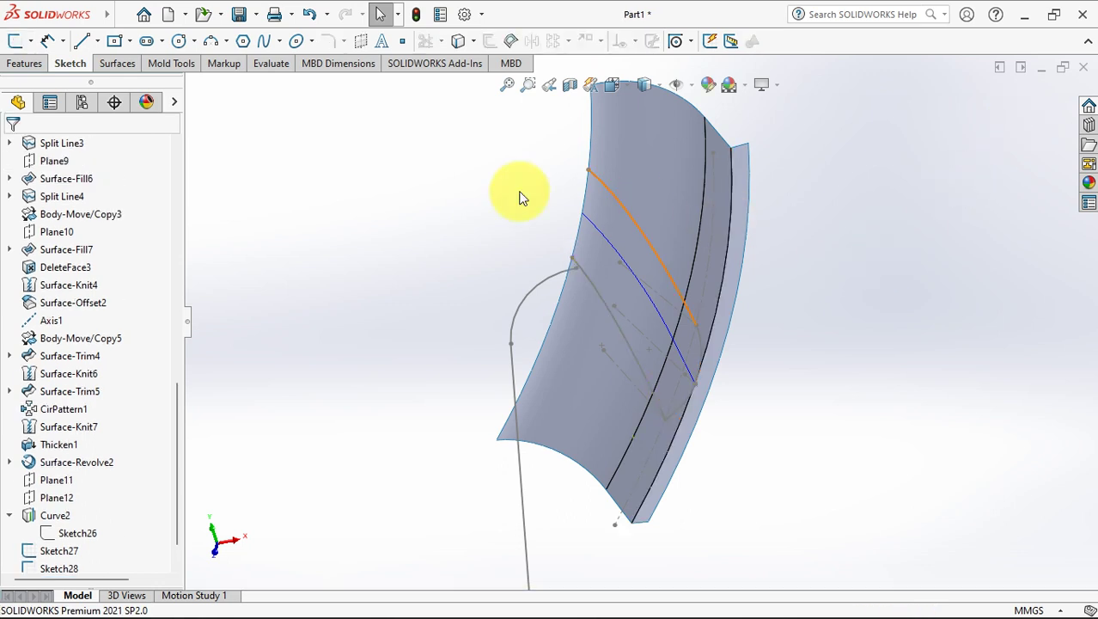
# Start a 3D sketch and convert the tab surface's inner edge into a sketch curve
pyautogui.click(32, 43)
pyautogui.click(49, 81)
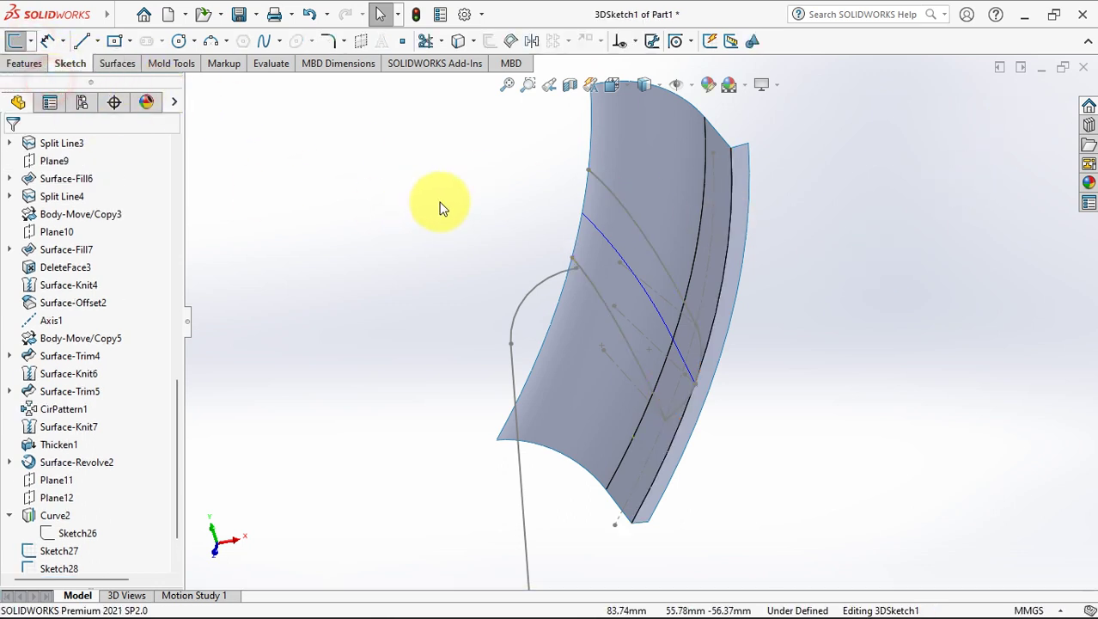
pyautogui.click(590, 151)
pyautogui.click(458, 40)
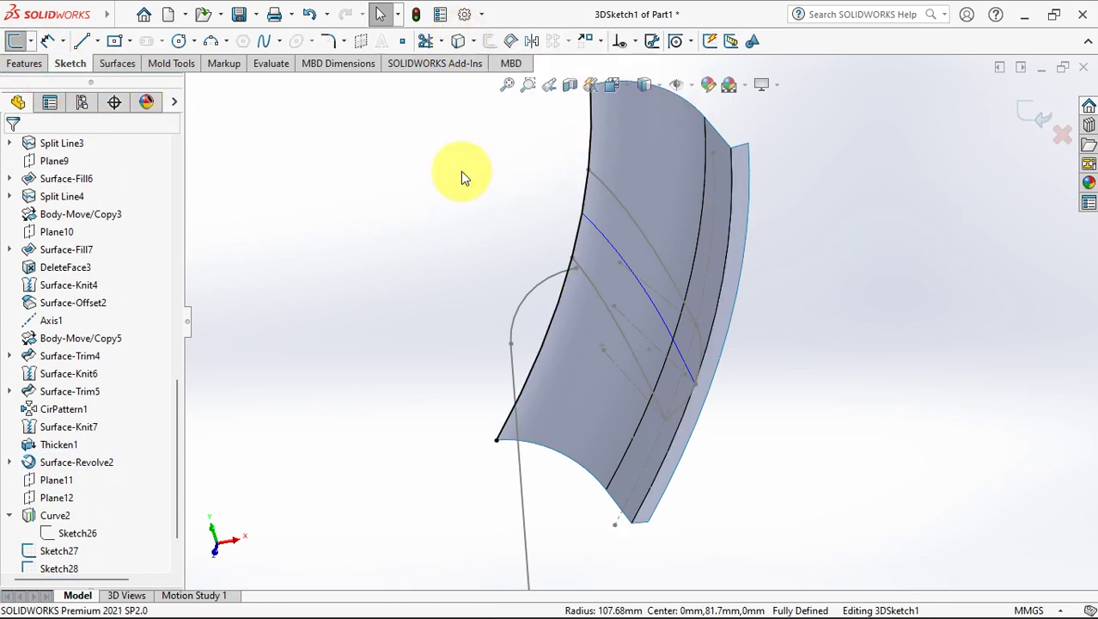
# Shorten the converted edge curve by pulling both of its endpoints inward along the edge
pyautogui.keyDown('ctrl'); pyautogui.moveTo(510, 275); pyautogui.dragTo(513, 346, button='middle'); pyautogui.keyUp('ctrl')
pyautogui.click(501, 514)
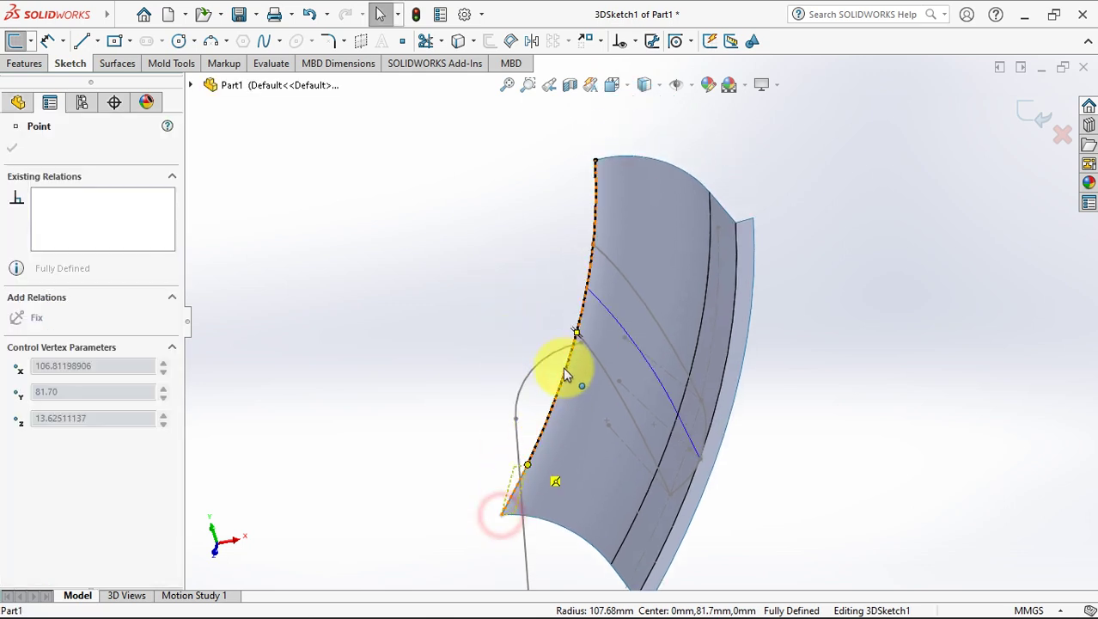
pyautogui.click(565, 365)
pyautogui.click(596, 162)
pyautogui.click(535, 190)
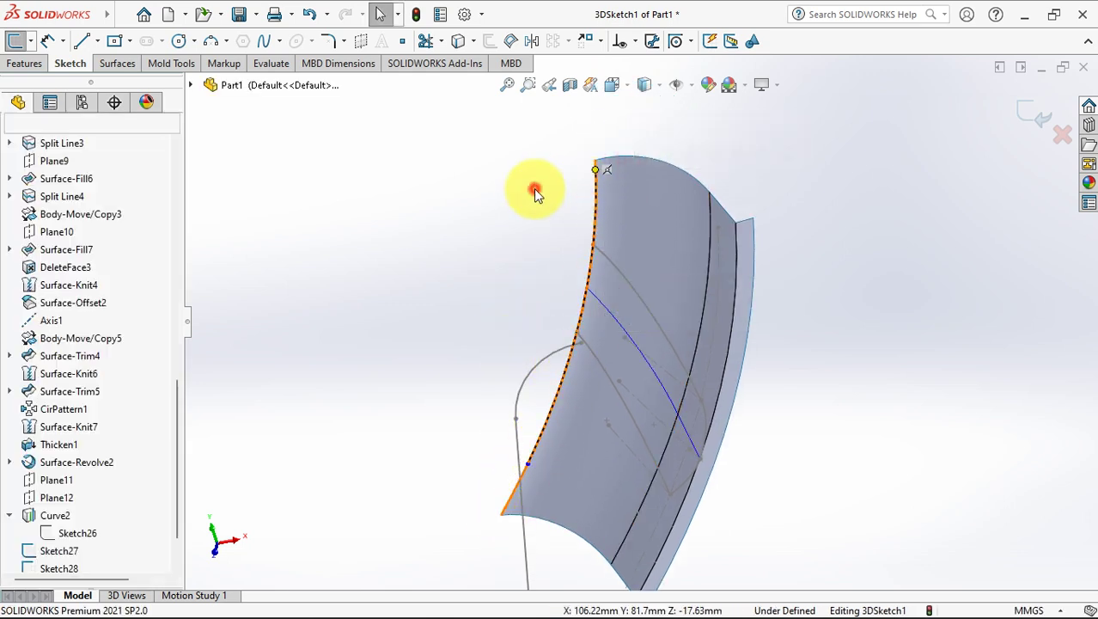
# Make the converted curve's endpoints coincident with the inner ends of the Sketch28 and Sketch29 arcs, and exit the 3D sketch
pyautogui.click(595, 170)
pyautogui.keyDown('ctrl'); pyautogui.click(594, 245); pyautogui.keyUp('ctrl')
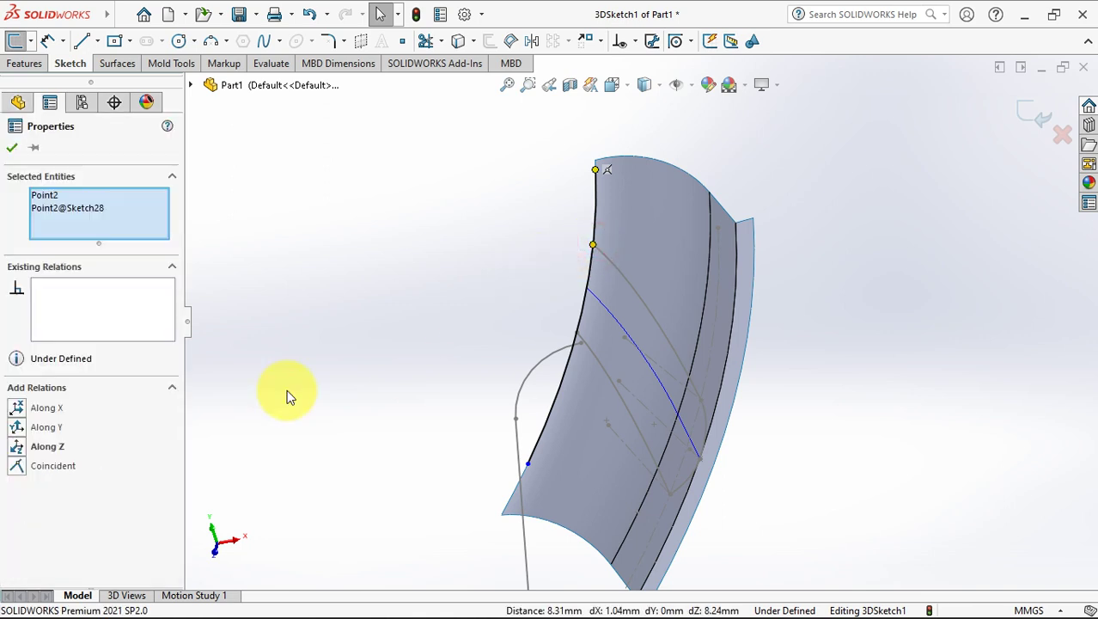
pyautogui.click(17, 469)
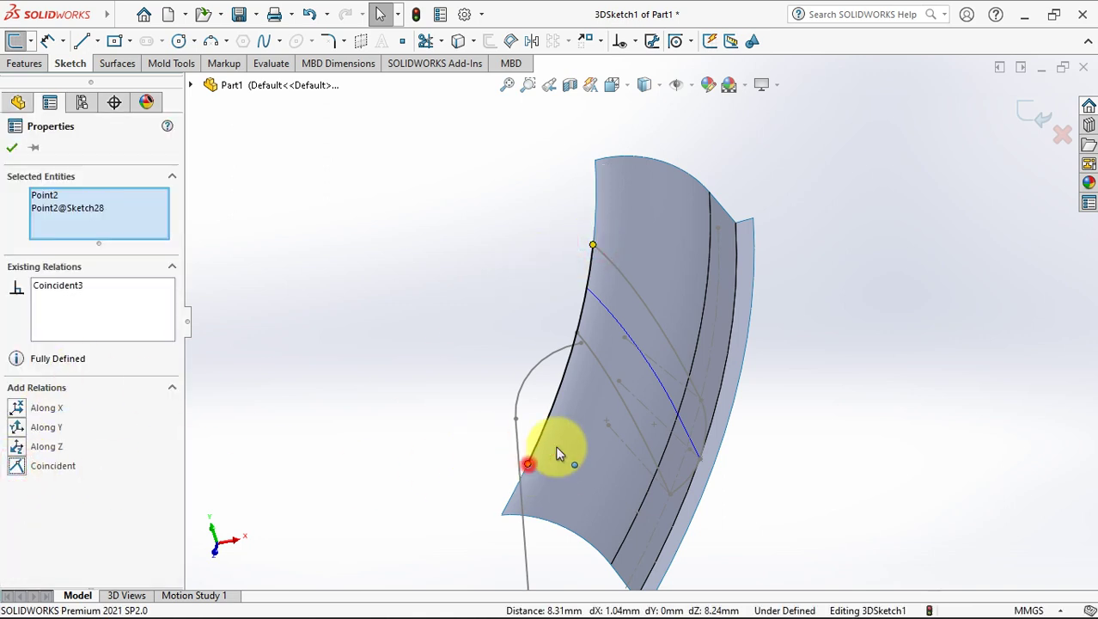
pyautogui.click(527, 463)
pyautogui.keyDown('ctrl'); pyautogui.click(576, 333); pyautogui.keyUp('ctrl')
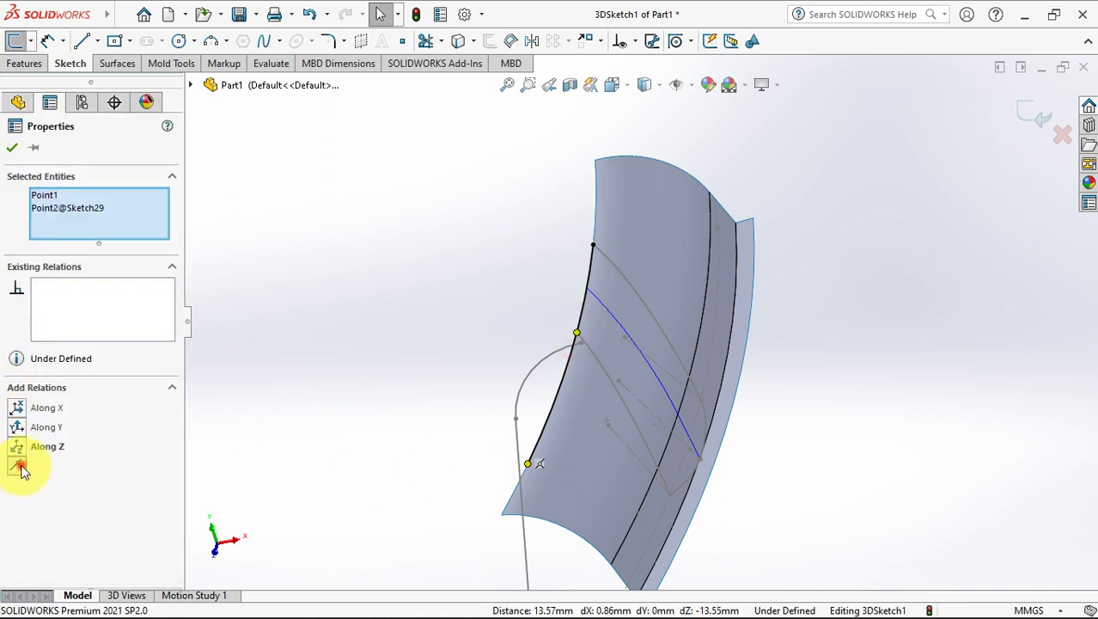
pyautogui.click(18, 467)
pyautogui.click(12, 147)
pyautogui.click(437, 251)
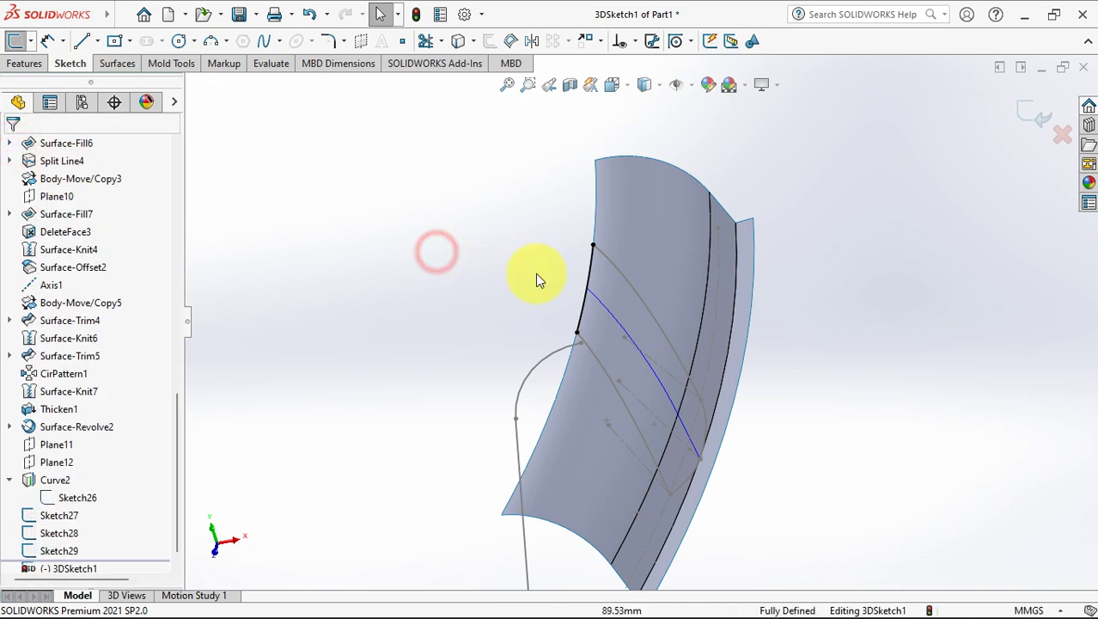
pyautogui.click(1035, 126)
# Hide the revolved tab surface so only the boundary curves of the slanted pattern remain
pyautogui.moveTo(926, 228)
pyautogui.mouseDown(button='middle')
pyautogui.moveTo(860, 297)
pyautogui.moveTo(871, 259)
pyautogui.moveTo(767, 379)
pyautogui.moveTo(595, 377)
pyautogui.moveTo(610, 360)
pyautogui.moveTo(676, 383)
pyautogui.mouseUp(button='middle')
pyautogui.click(596, 433)
pyautogui.click(666, 378)
pyautogui.scroll(-6, 596, 377)
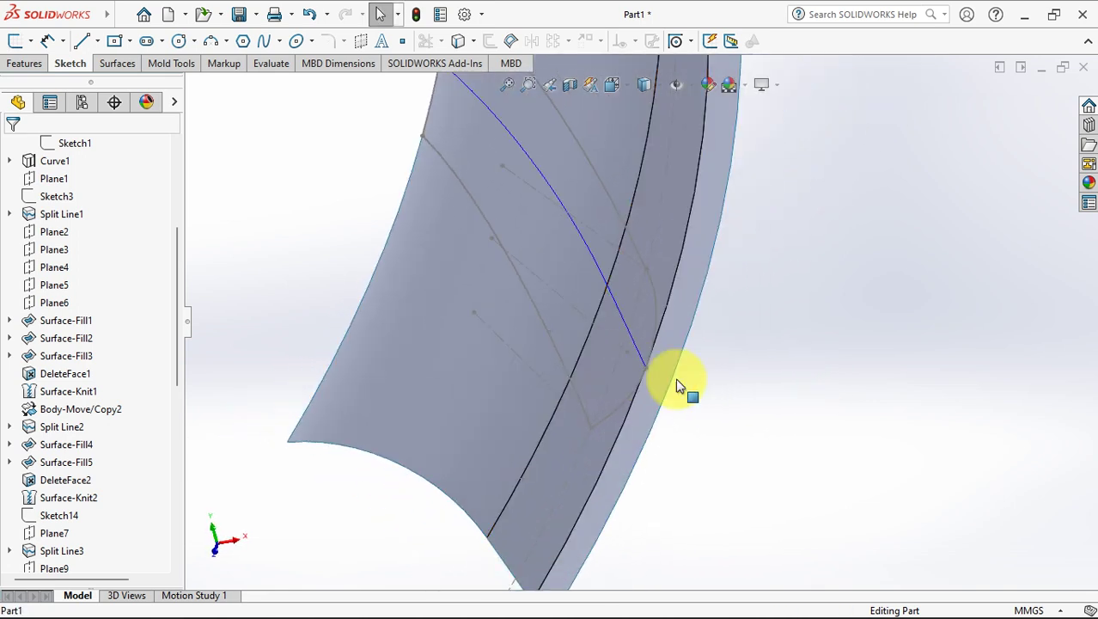
pyautogui.scroll(2, 727, 370)
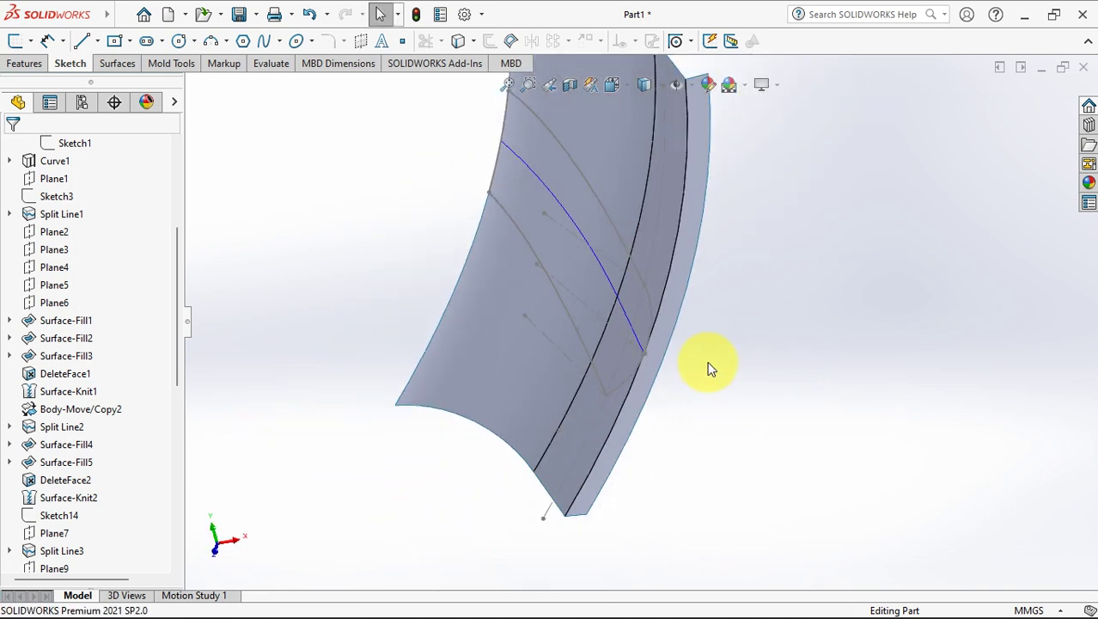
pyautogui.click(488, 361)
pyautogui.click(487, 360)
pyautogui.click(558, 314)
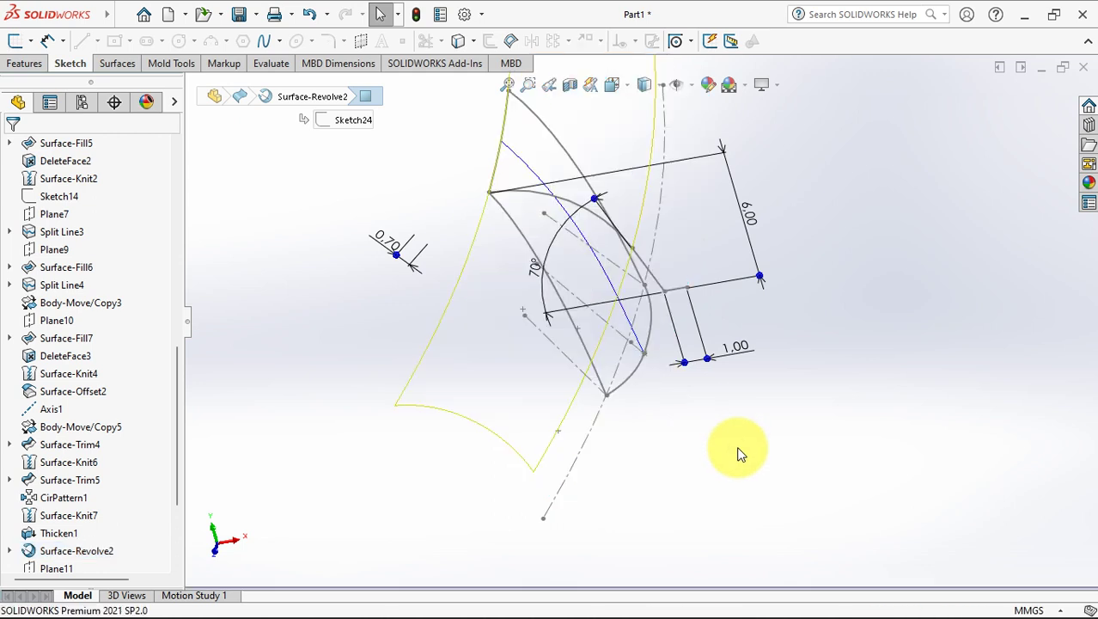
# Start a surface loft using Sketch29, Curve2 and Sketch28 as profiles in that order
pyautogui.click(118, 66)
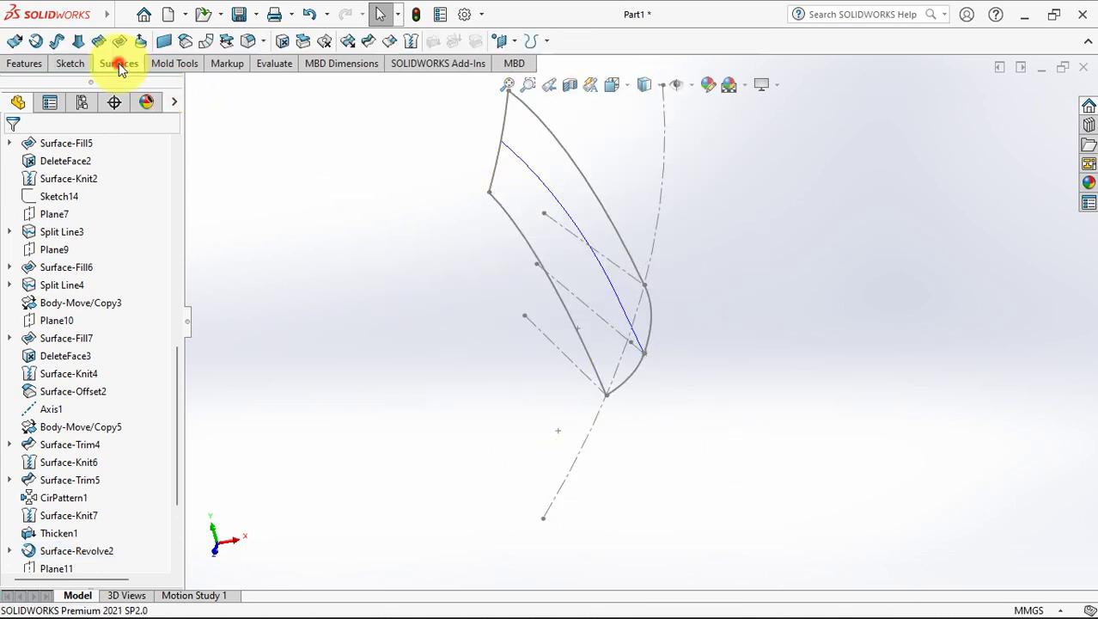
pyautogui.click(77, 41)
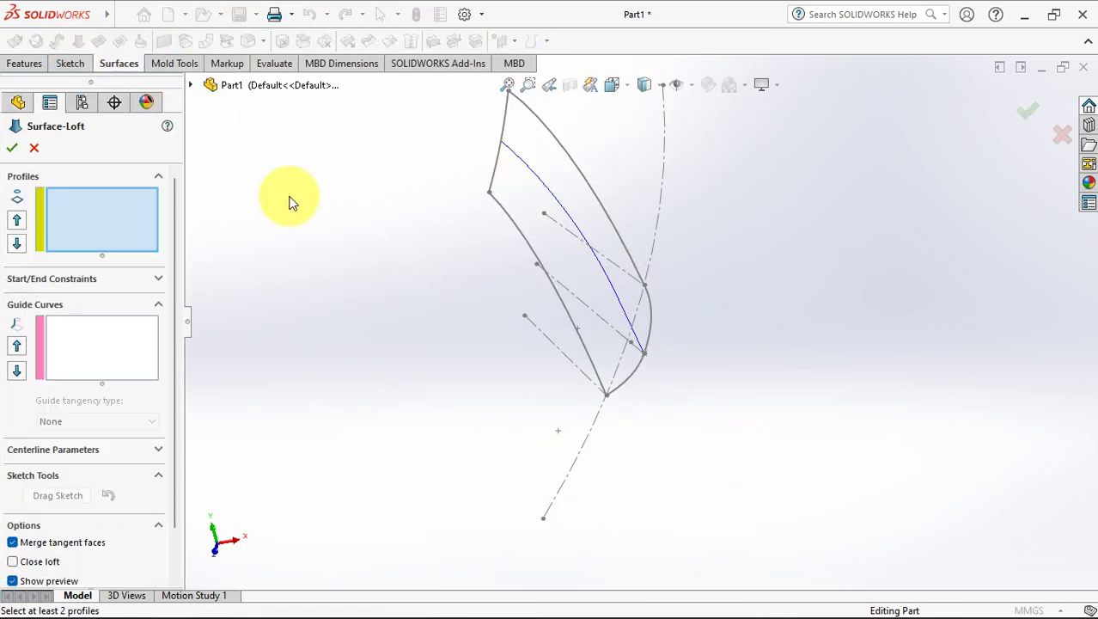
pyautogui.click(509, 219)
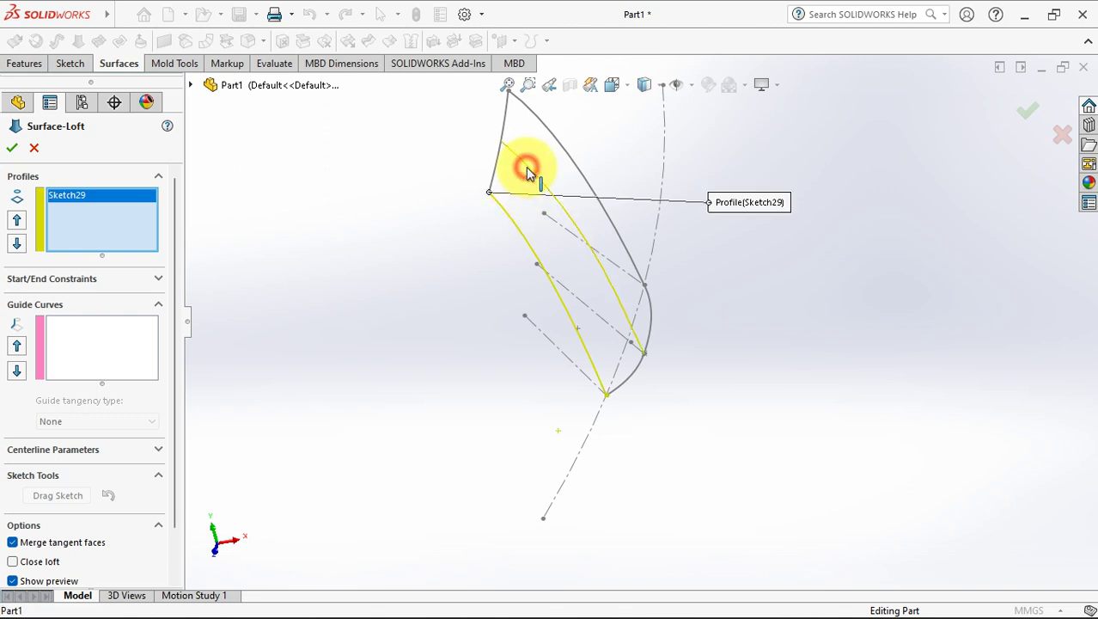
pyautogui.click(528, 171)
# Add 3DSketch1 and Sketch27 as guide curves and create the lofted surface
pyautogui.click(117, 342)
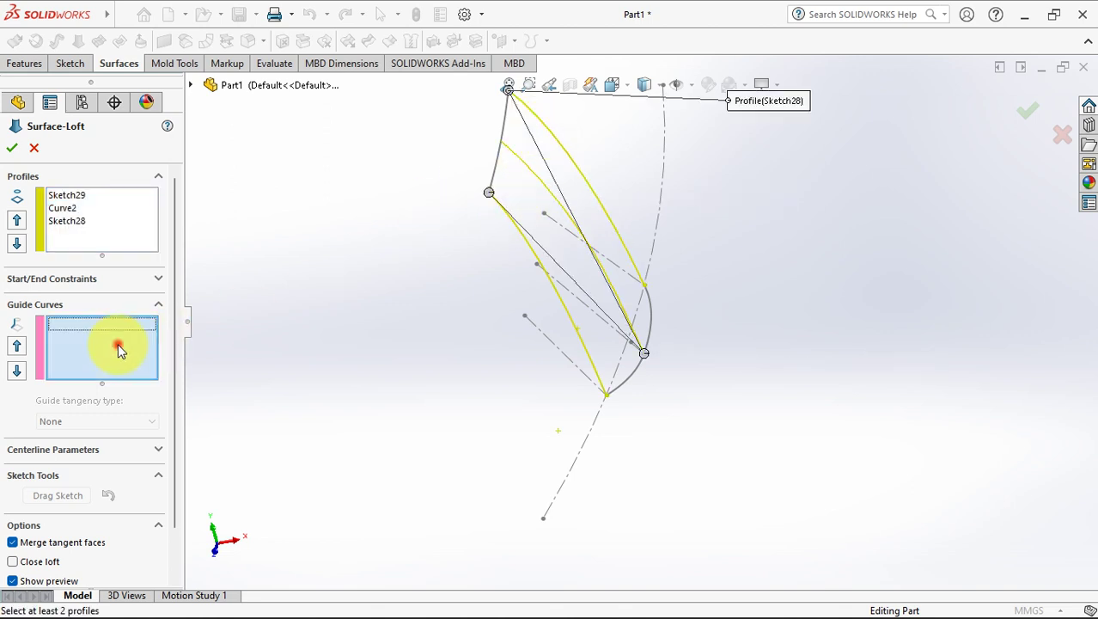
pyautogui.click(492, 180)
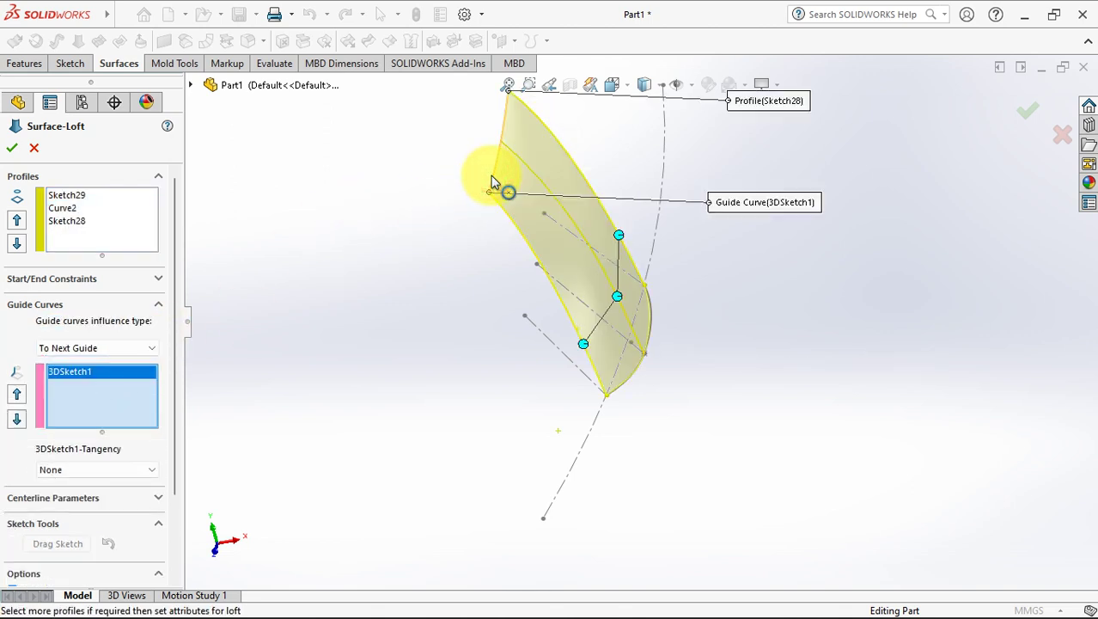
pyautogui.click(630, 386)
pyautogui.press('Return')
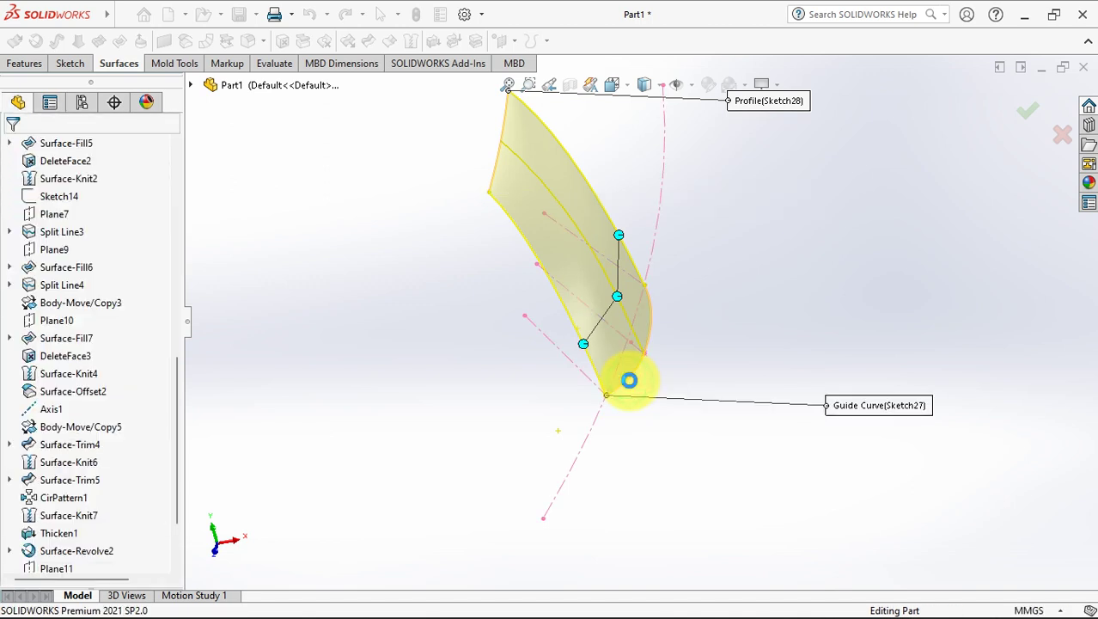
# Show the basket's hidden solid body again alongside the lofted surface
pyautogui.moveTo(649, 413); pyautogui.dragTo(851, 390, button='middle')
pyautogui.scroll(-3, 721, 392)
pyautogui.scroll(4, 721, 392)
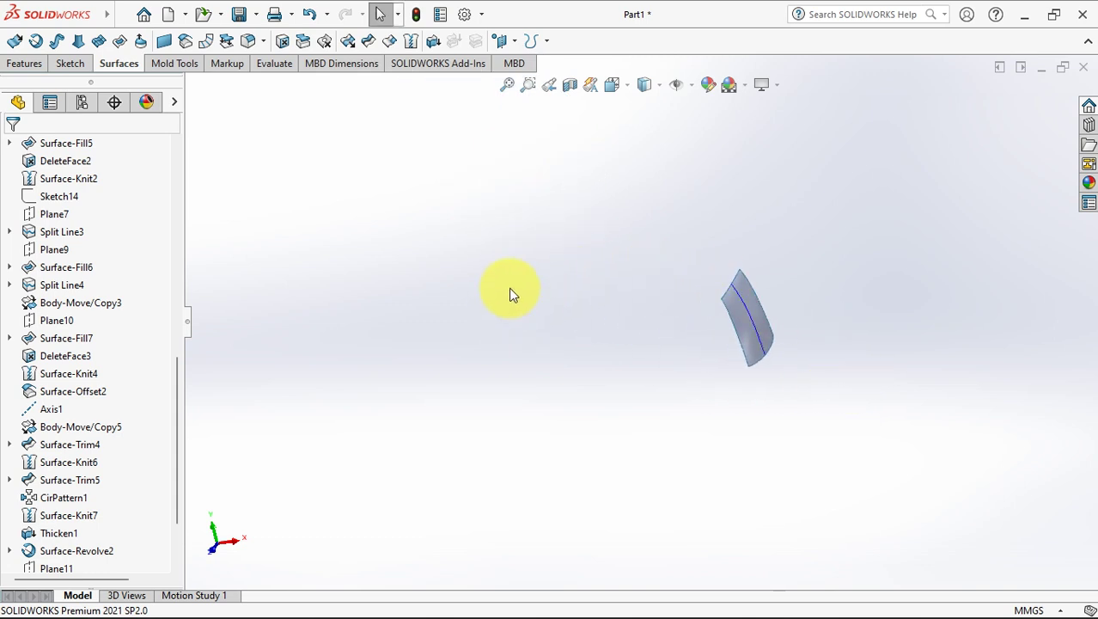
pyautogui.scroll(2, 496, 290)
pyautogui.keyDown('ctrl'); pyautogui.moveTo(515, 339); pyautogui.dragTo(553, 243, button='middle'); pyautogui.keyUp('ctrl')
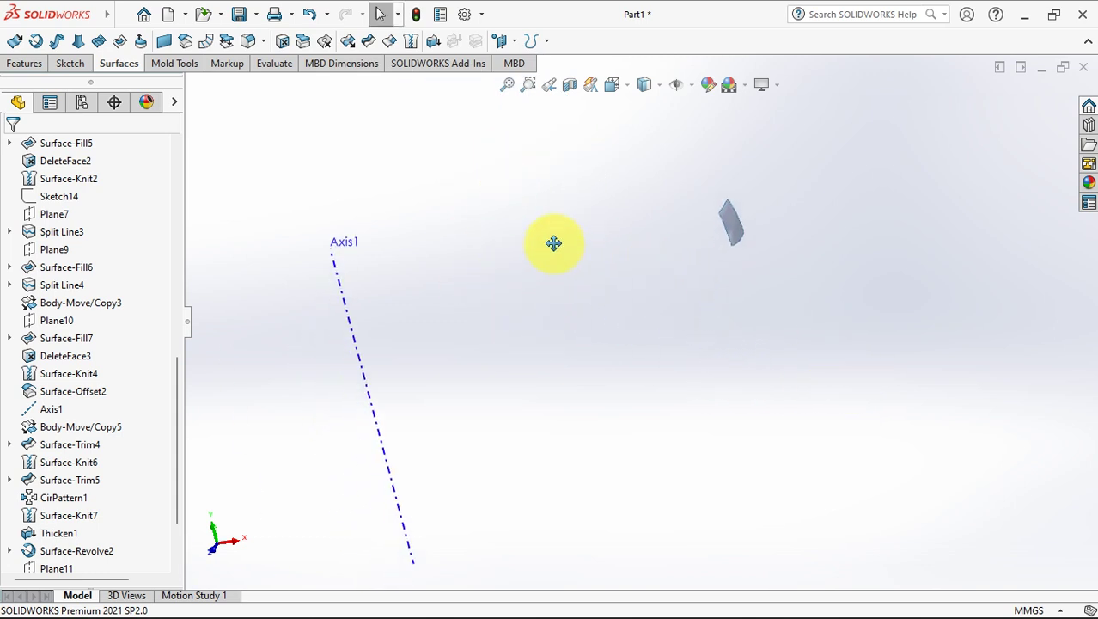
pyautogui.moveTo(176, 378); pyautogui.dragTo(200, 181)
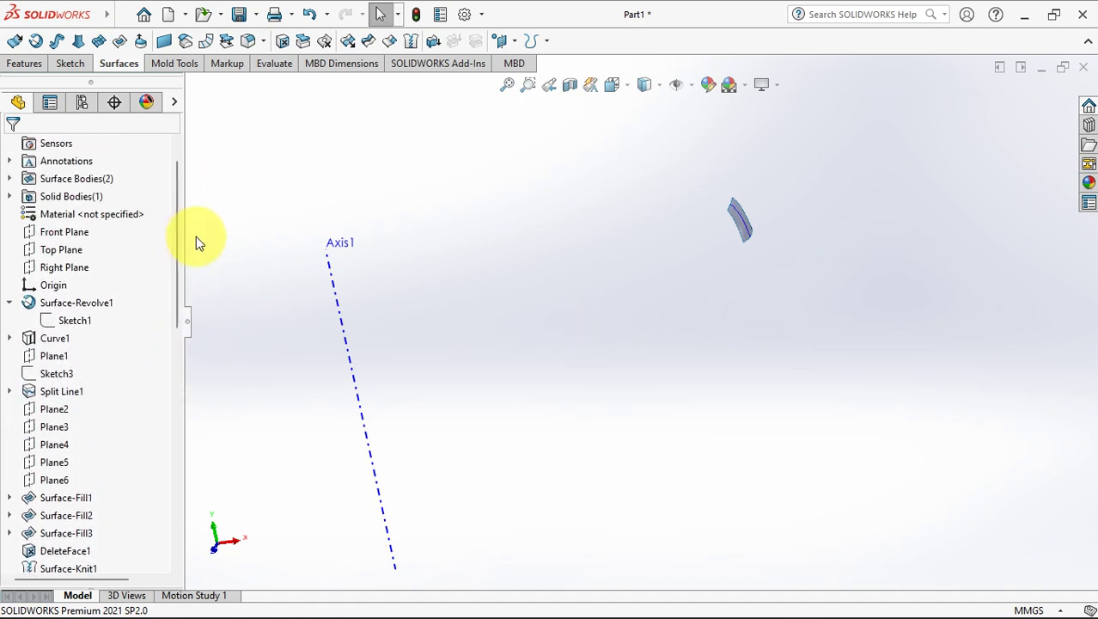
pyautogui.click(78, 195)
pyautogui.click(86, 170)
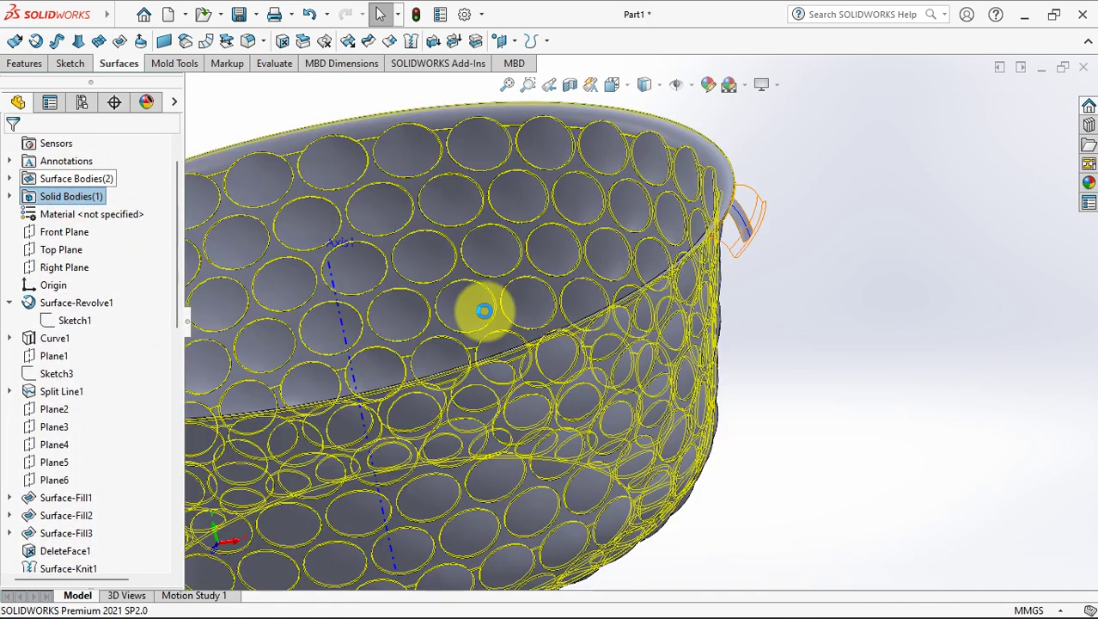
pyautogui.click(797, 271)
# Start a circular pattern with Axis1 as its rotation axis
pyautogui.moveTo(791, 269); pyautogui.dragTo(785, 282, button='middle')
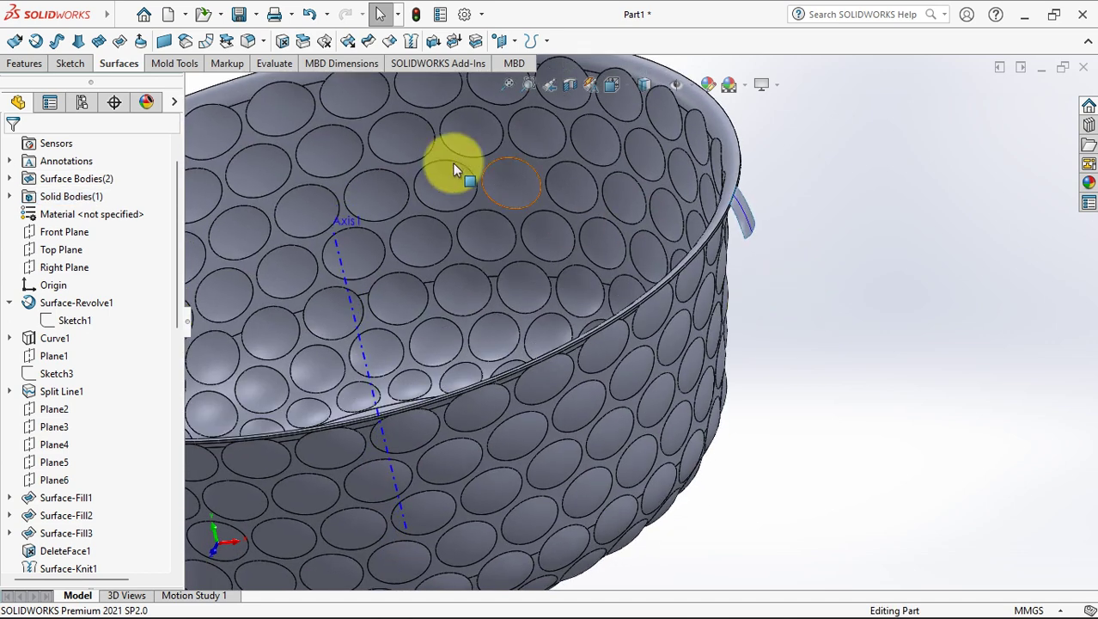
pyautogui.click(24, 64)
pyautogui.click(309, 41)
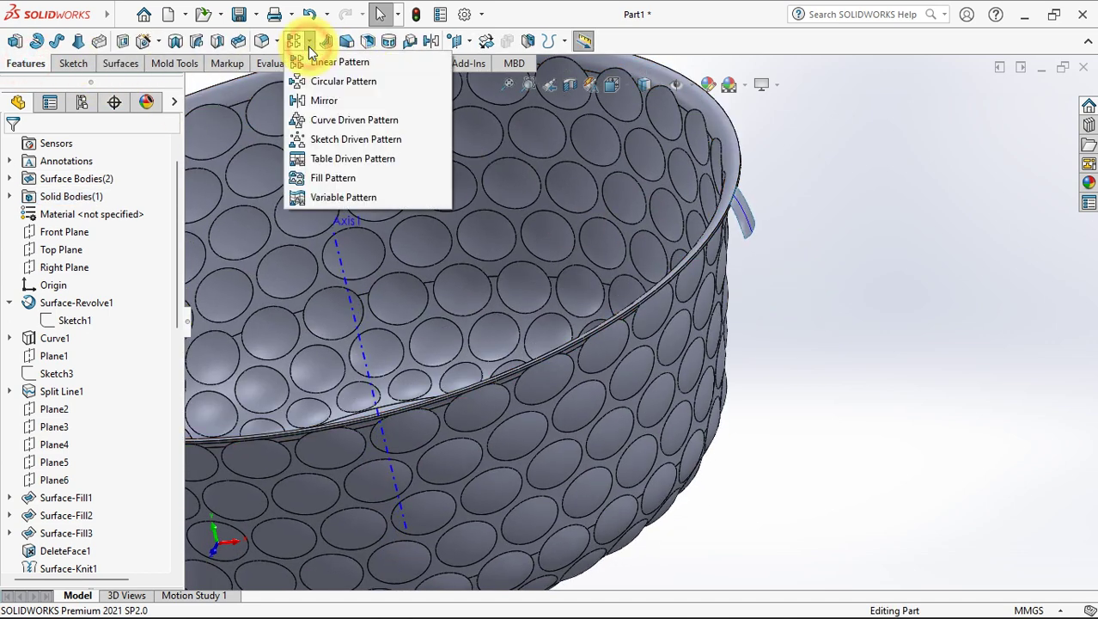
pyautogui.click(345, 81)
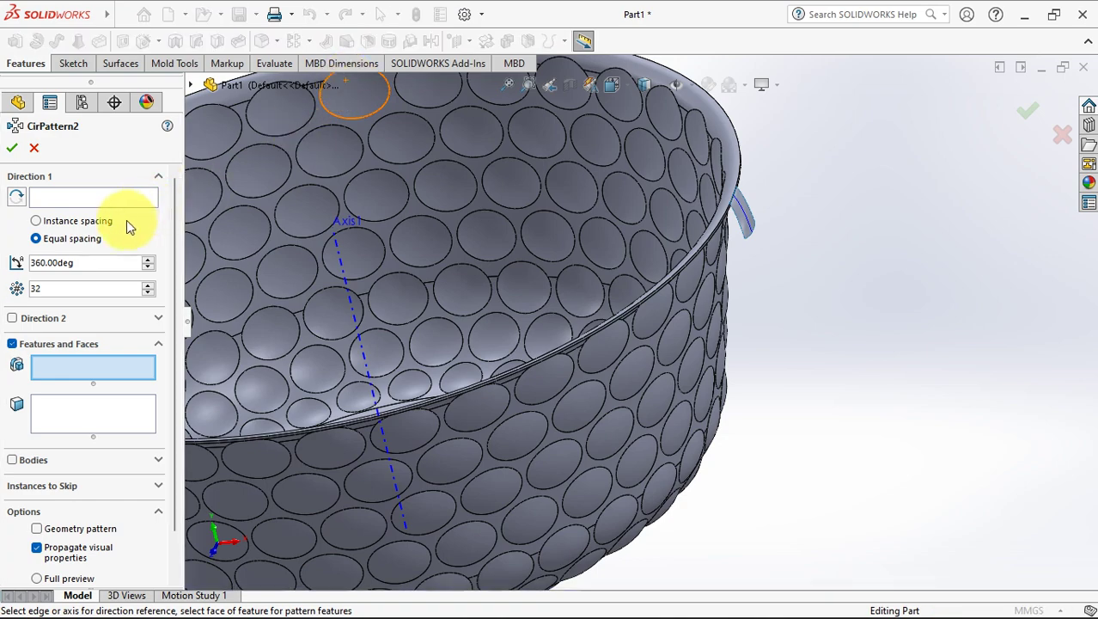
pyautogui.click(98, 198)
pyautogui.click(347, 287)
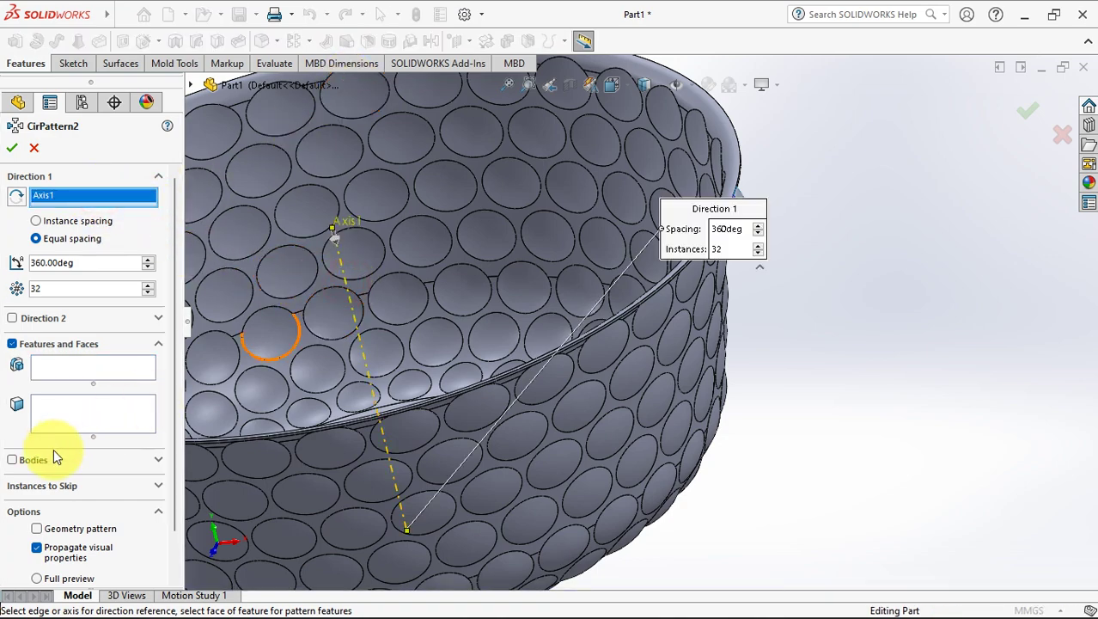
# Pattern the Surface-Loft1 body with 72 instances
pyautogui.click(13, 462)
pyautogui.moveTo(764, 232); pyautogui.dragTo(767, 385)
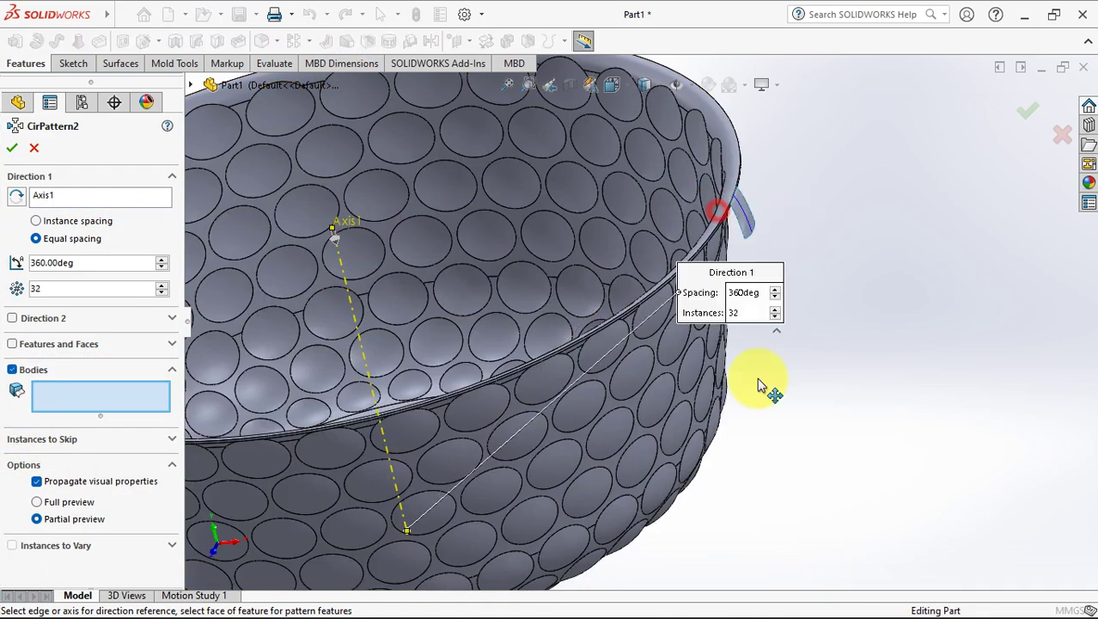
pyautogui.click(746, 238)
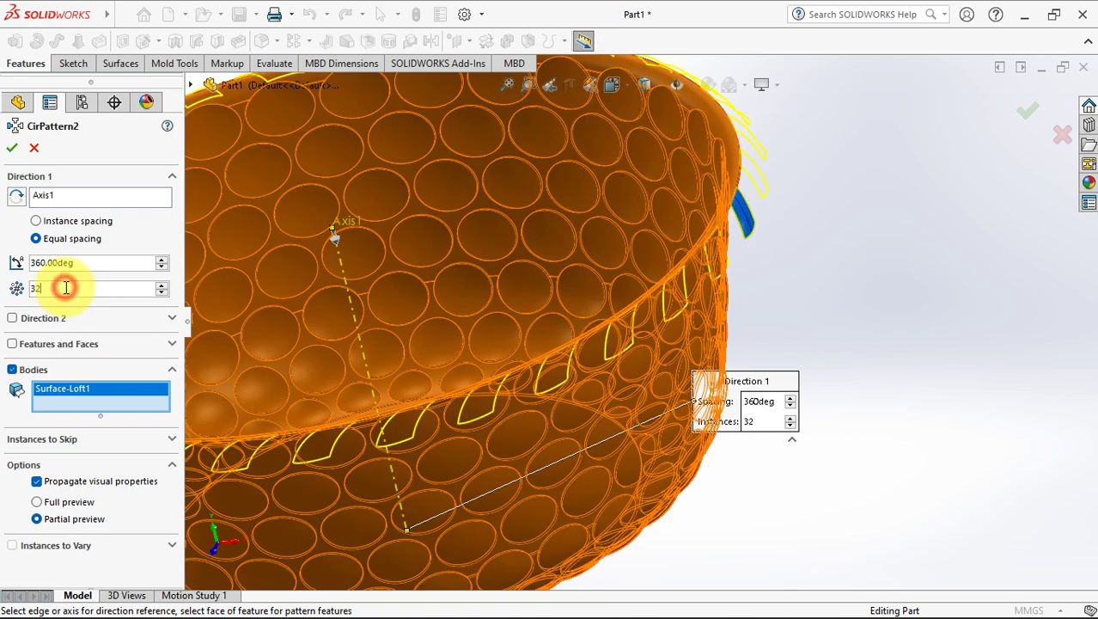
pyautogui.click(56, 289)
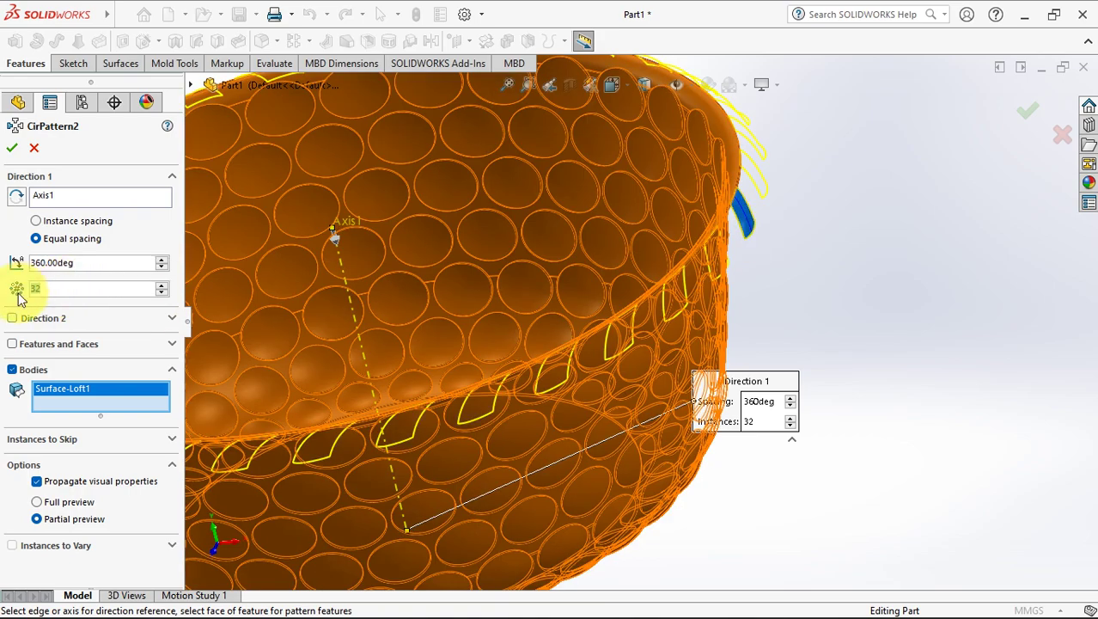
pyautogui.write('72')
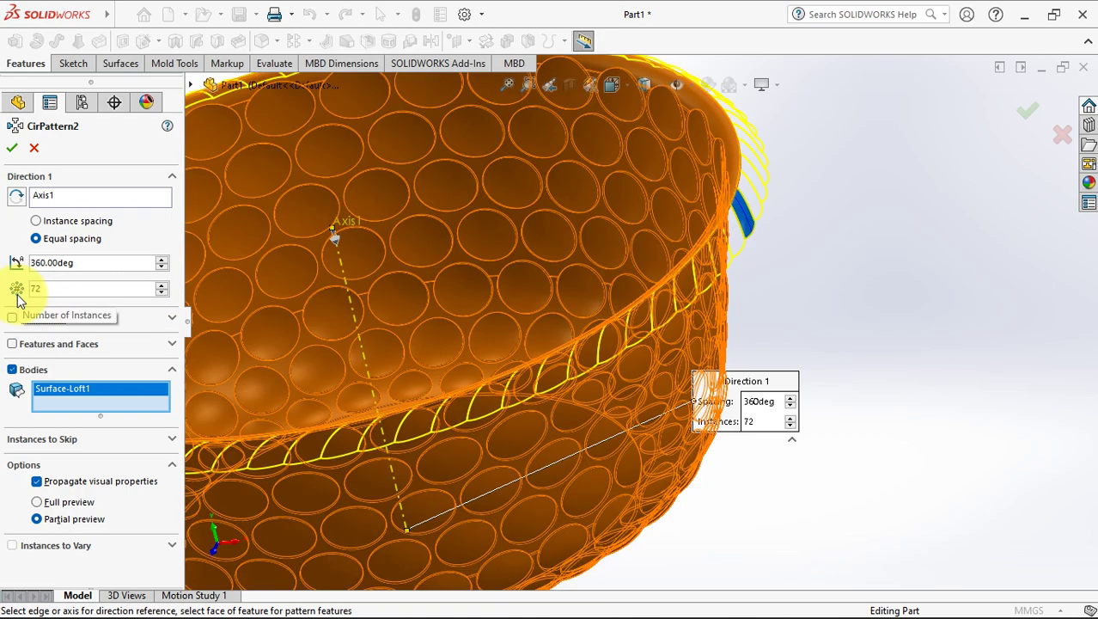
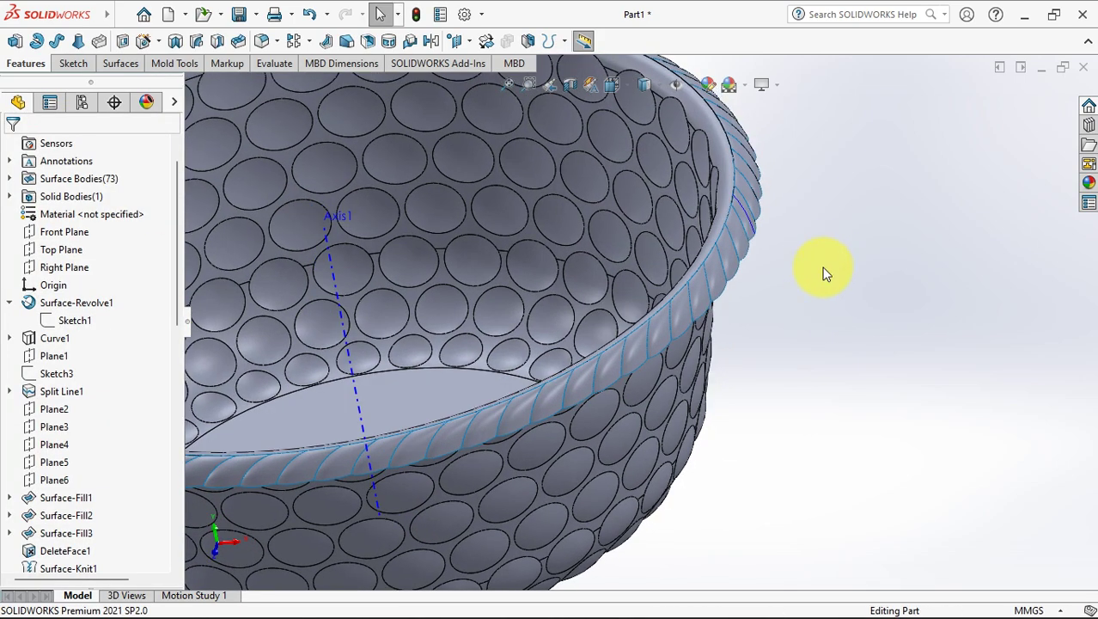
# Knit the Surface-Loft1 body and all its CirPattern2 copies around the rim into one surface, with entities merged
pyautogui.scroll(5, 1007, 296)
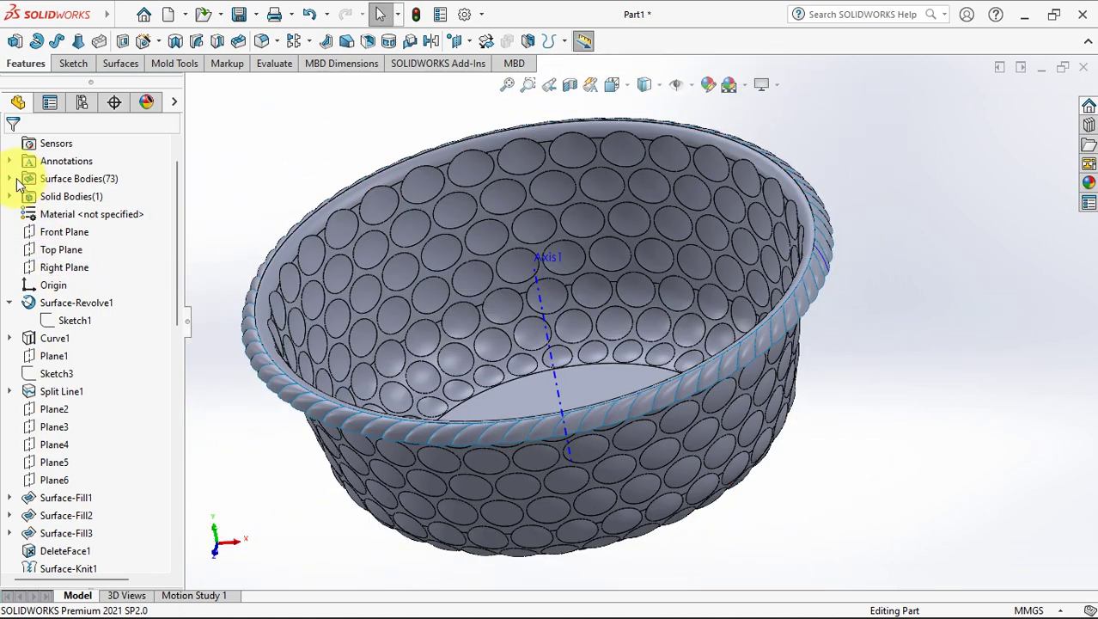
pyautogui.click(14, 179)
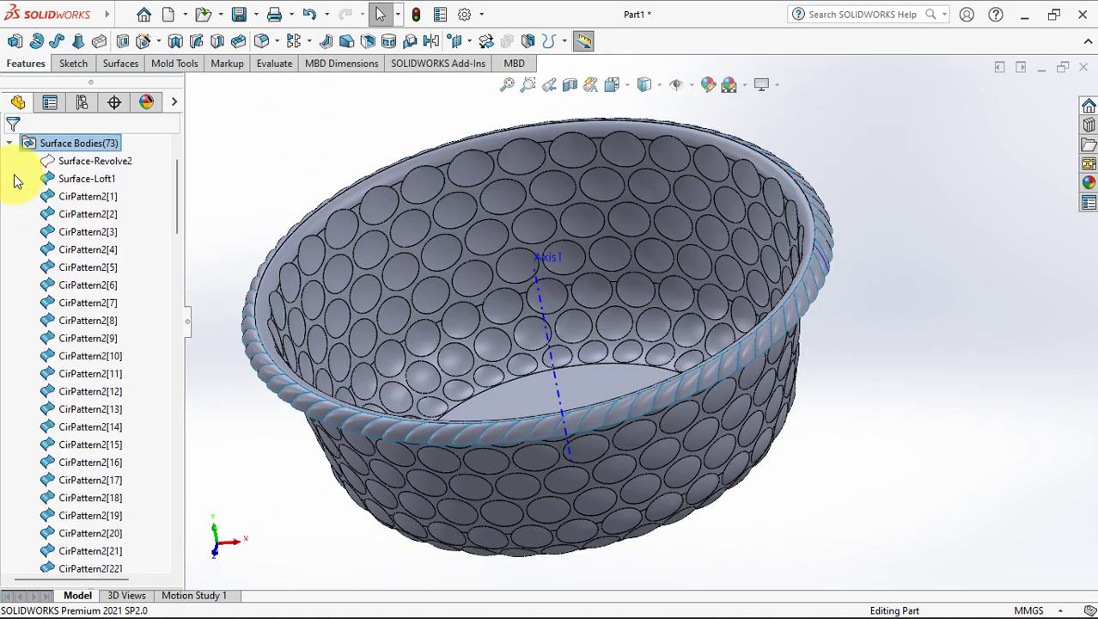
pyautogui.click(76, 181)
pyautogui.moveTo(177, 211); pyautogui.dragTo(132, 363)
pyautogui.keyDown('shift'); pyautogui.click(86, 302); pyautogui.keyUp('shift')
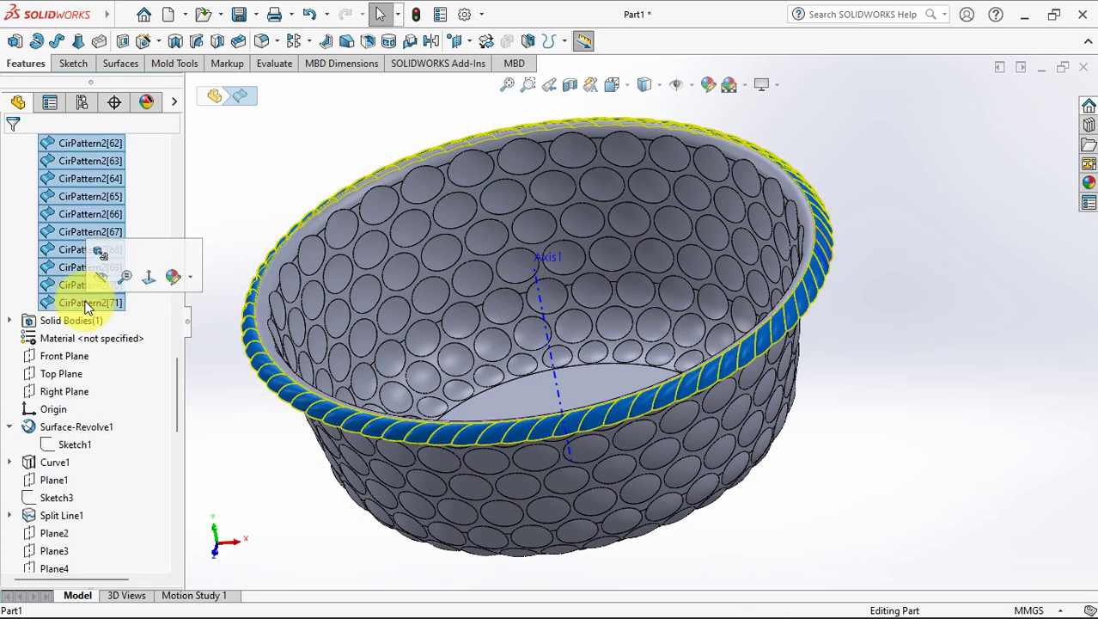
pyautogui.click(120, 64)
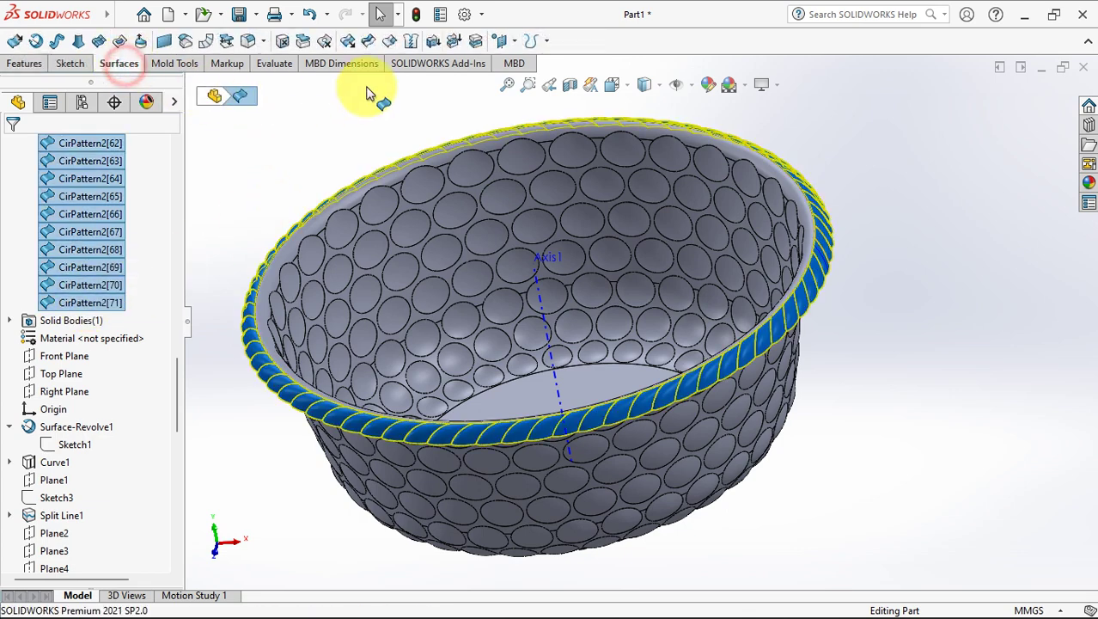
pyautogui.click(410, 40)
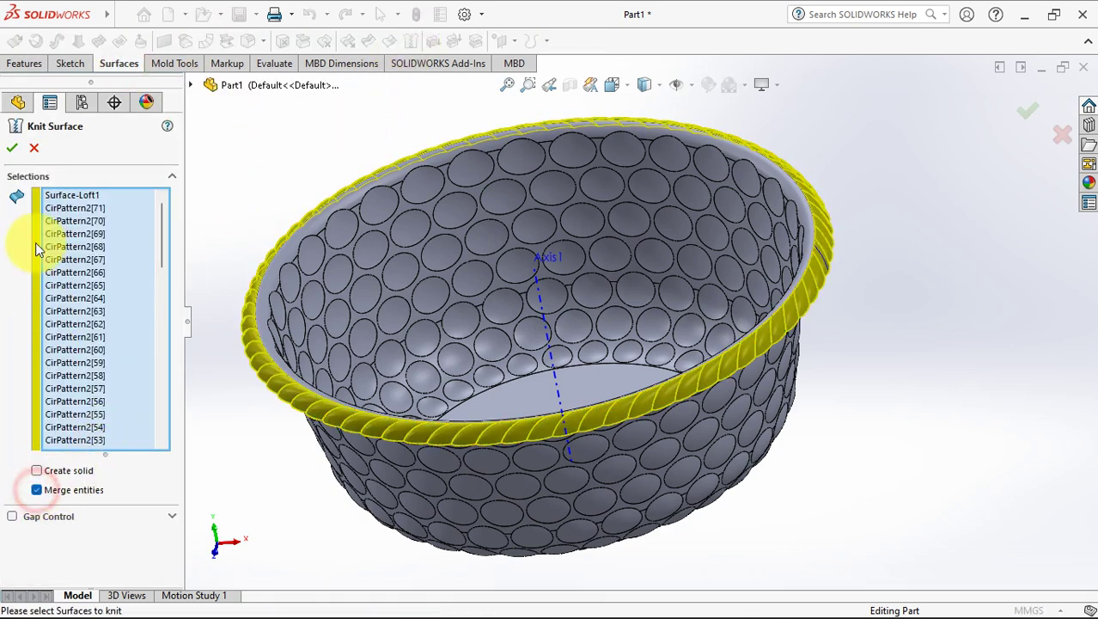
pyautogui.click(12, 146)
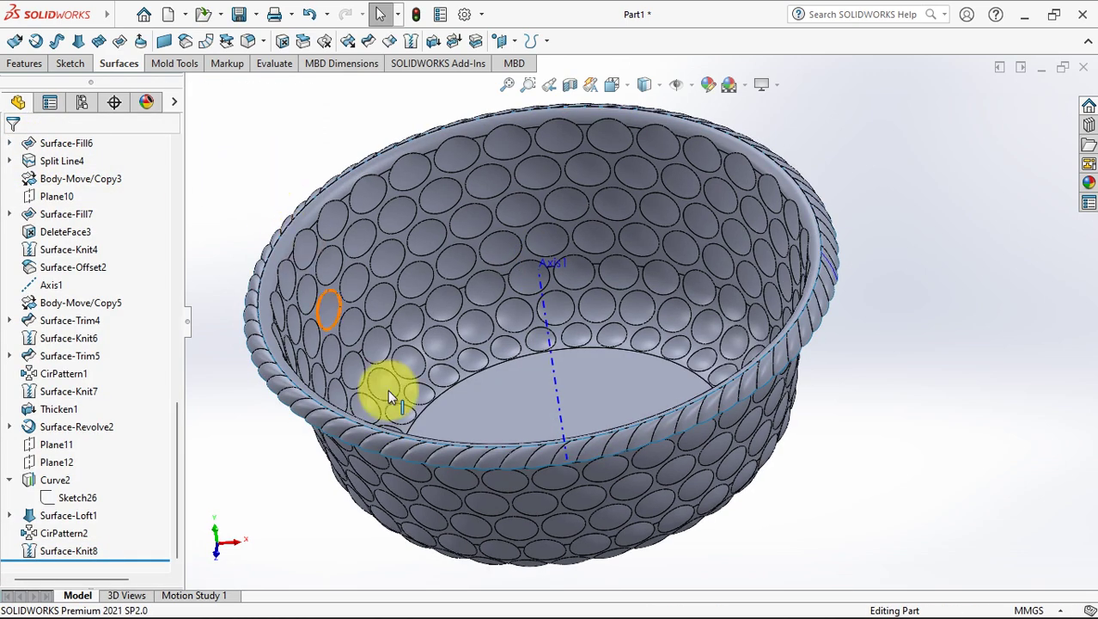
# Show Sketch24, the profile sketch of Surface-Revolve2
pyautogui.scroll(-3, 728, 461)
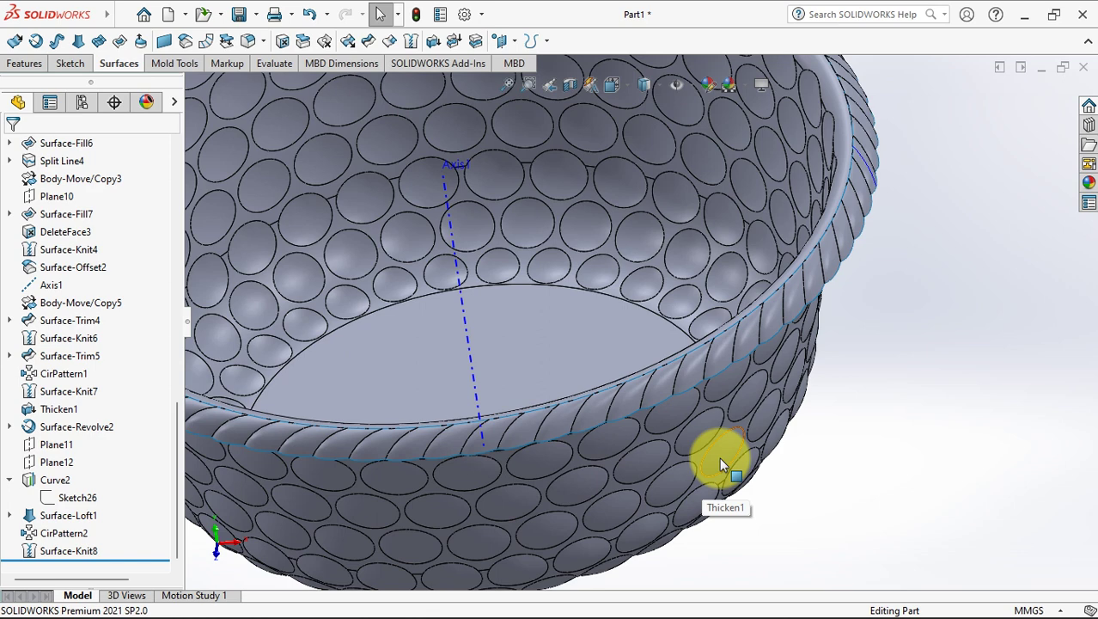
pyautogui.click(10, 427)
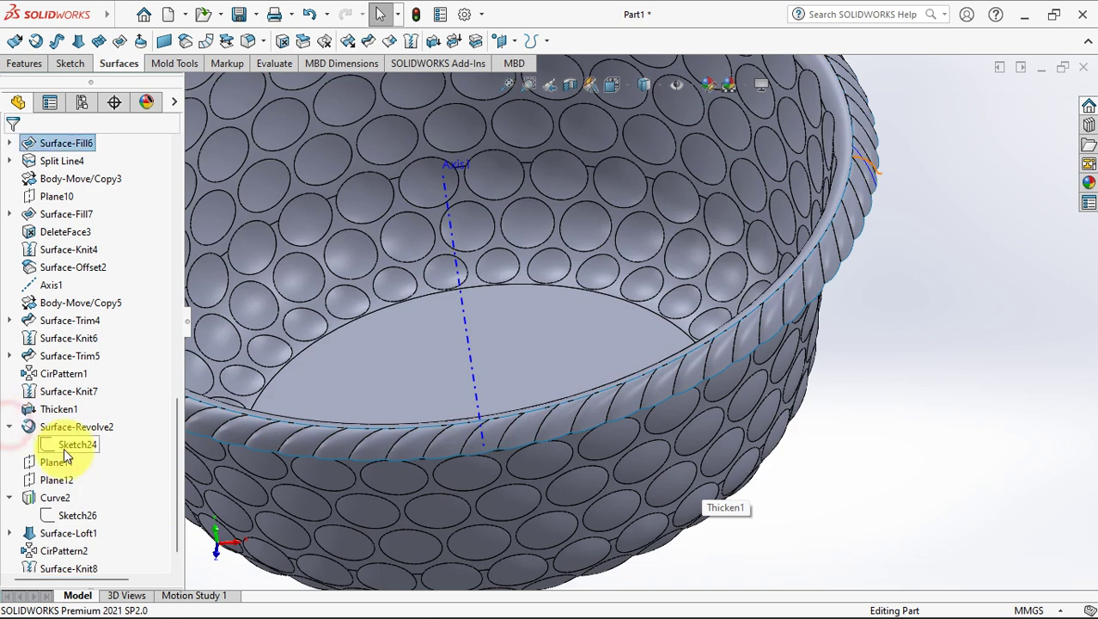
pyautogui.click(959, 407)
pyautogui.scroll(-5, 902, 174)
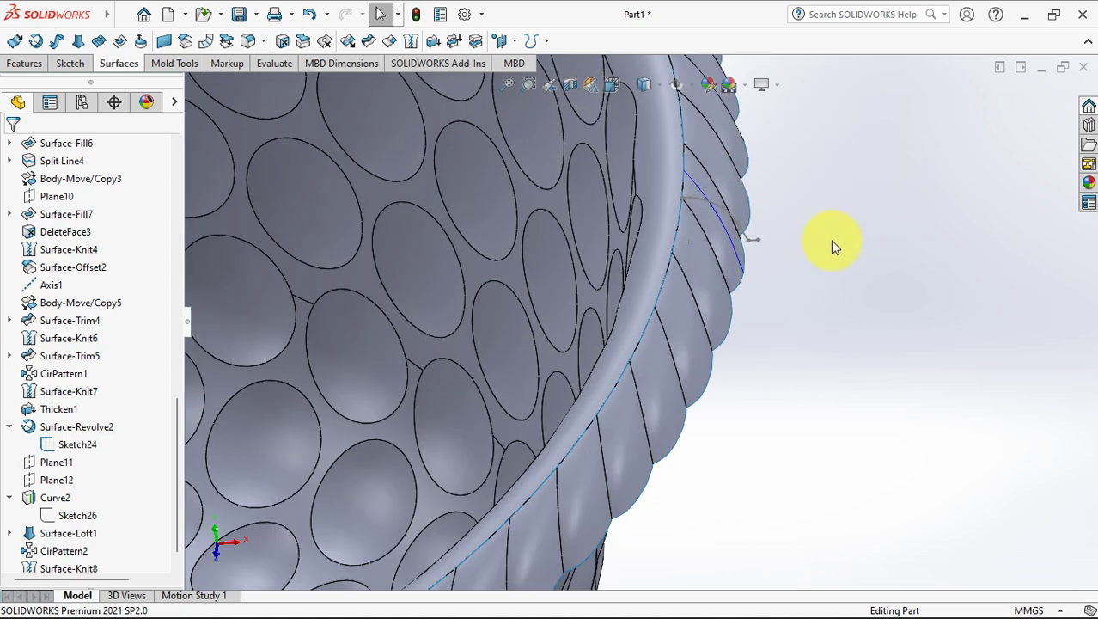
pyautogui.moveTo(831, 243); pyautogui.dragTo(828, 238, button='middle')
# Create a reference plane parallel to the Top Plane through the outer endpoint of Sketch24's rim profile
pyautogui.scroll(6, 820, 234)
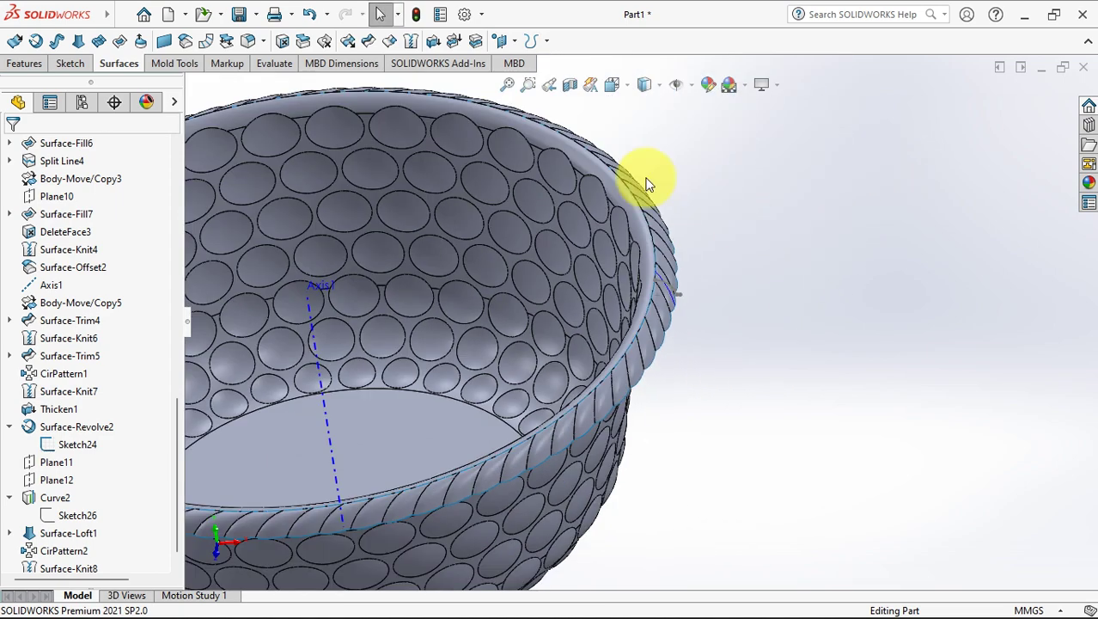
pyautogui.click(26, 64)
pyautogui.click(457, 40)
pyautogui.click(473, 71)
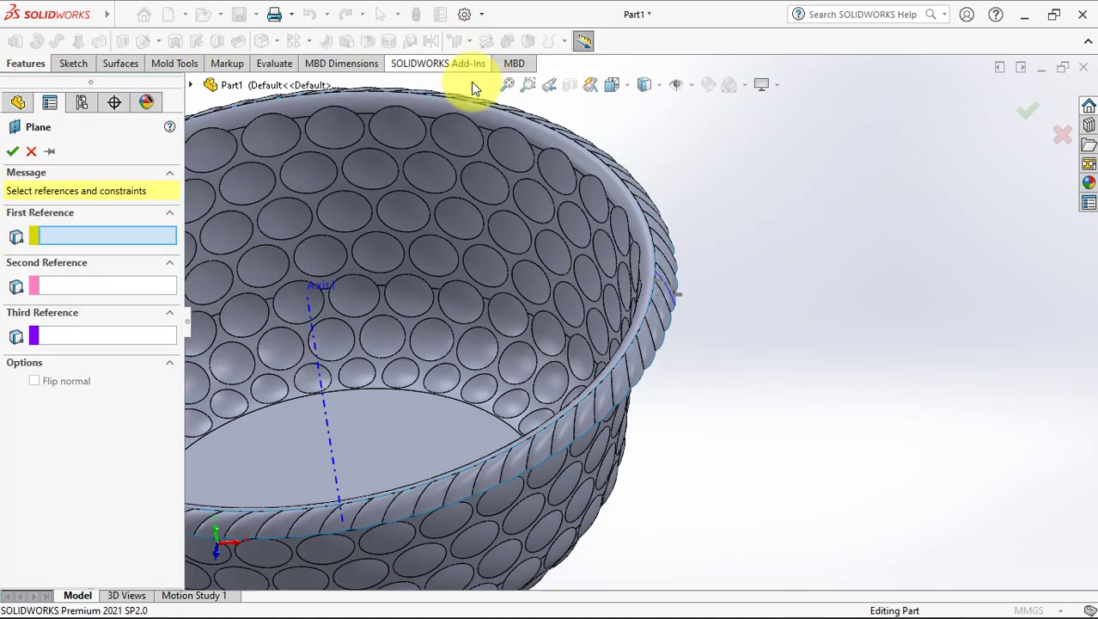
pyautogui.click(194, 85)
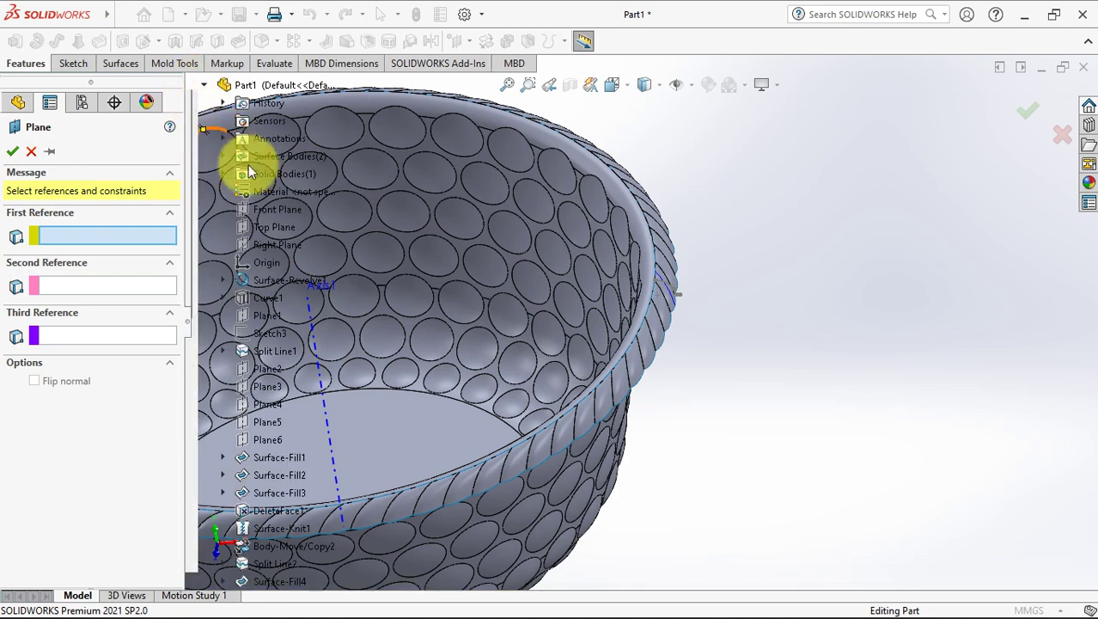
pyautogui.click(271, 227)
pyautogui.scroll(-5, 673, 356)
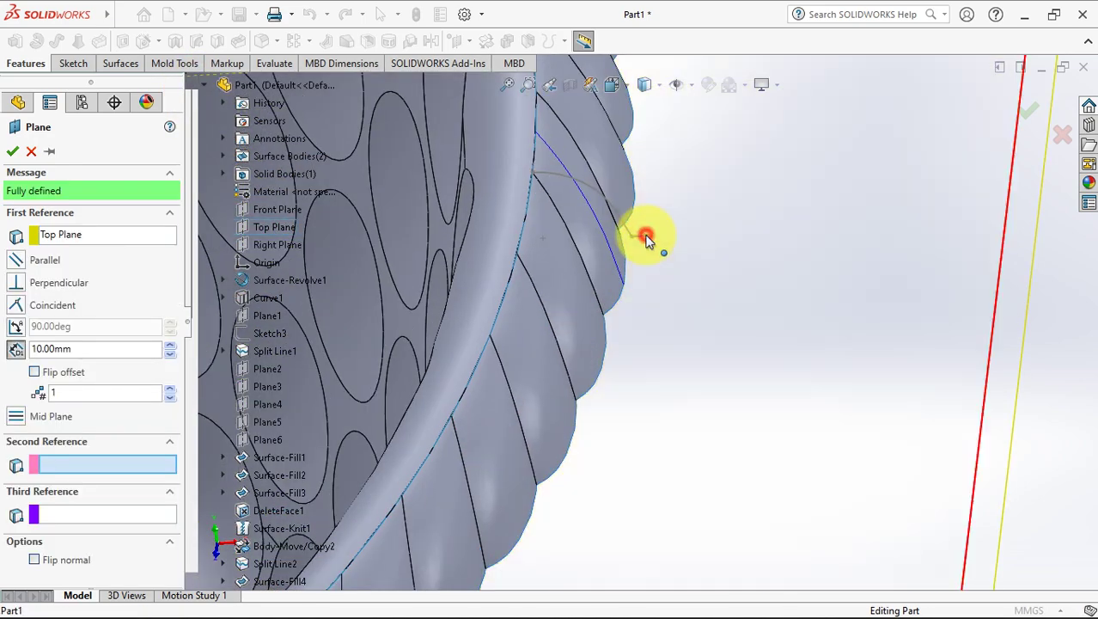
pyautogui.click(649, 244)
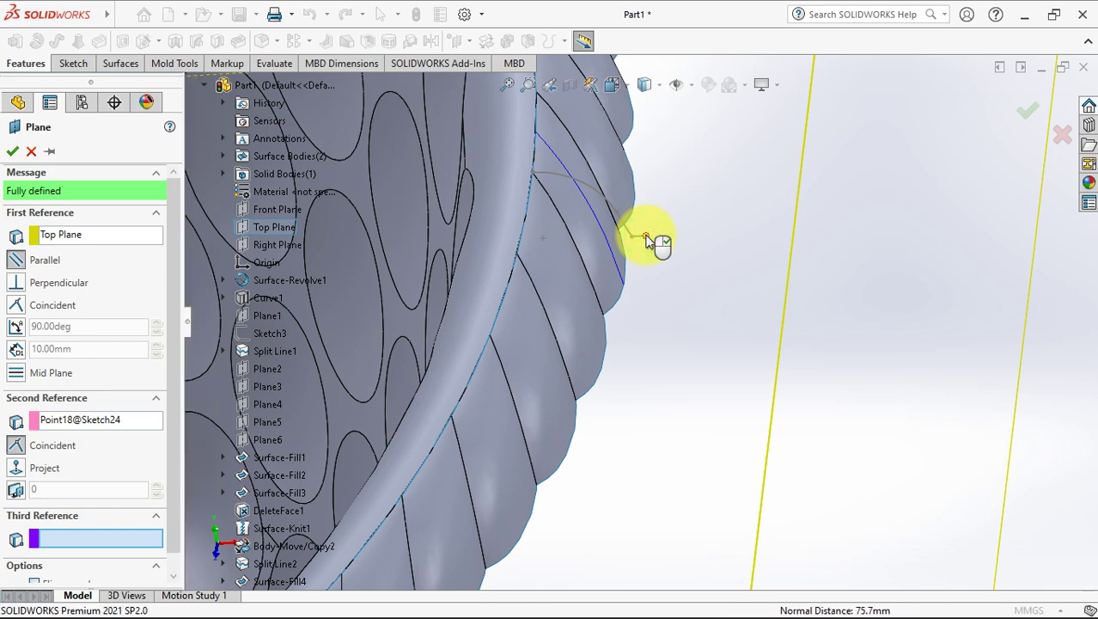
pyautogui.press('Return')
# Sketch a circle on the new plane, centred on the origin and passing through Sketch24's outer endpoint, radius about 114.85 mm
pyautogui.click(726, 287)
pyautogui.click(797, 245)
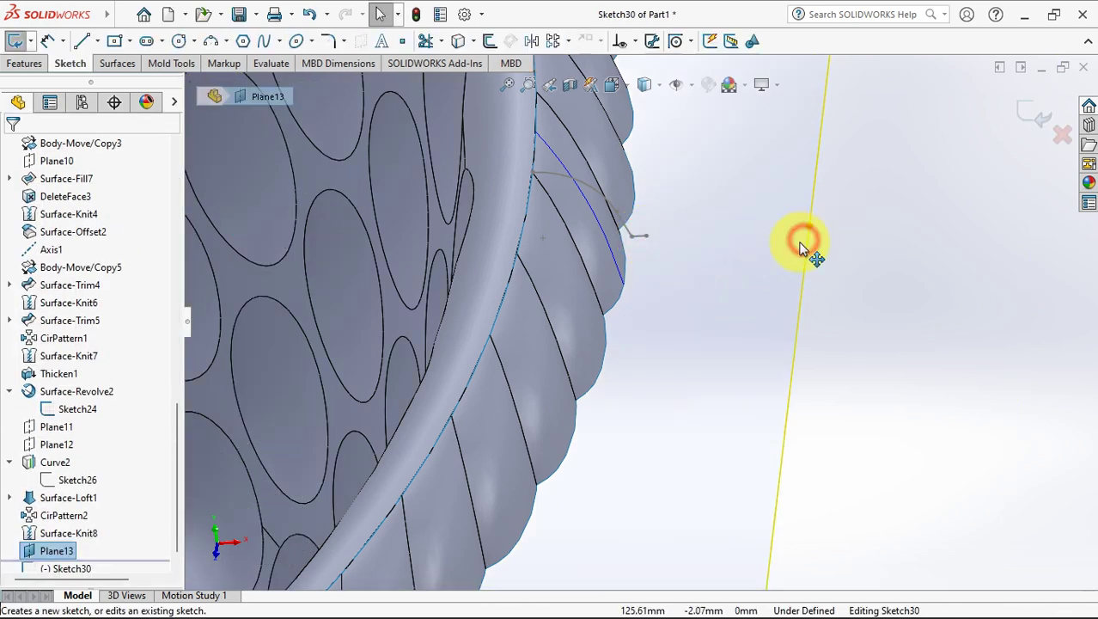
pyautogui.scroll(3, 769, 292)
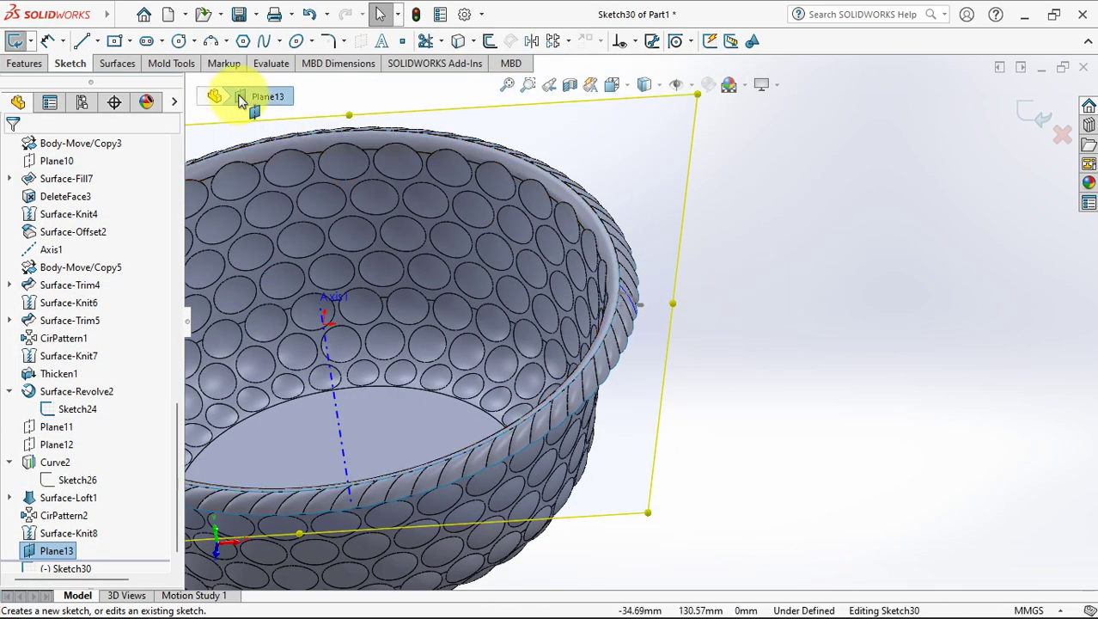
pyautogui.click(178, 41)
pyautogui.click(325, 325)
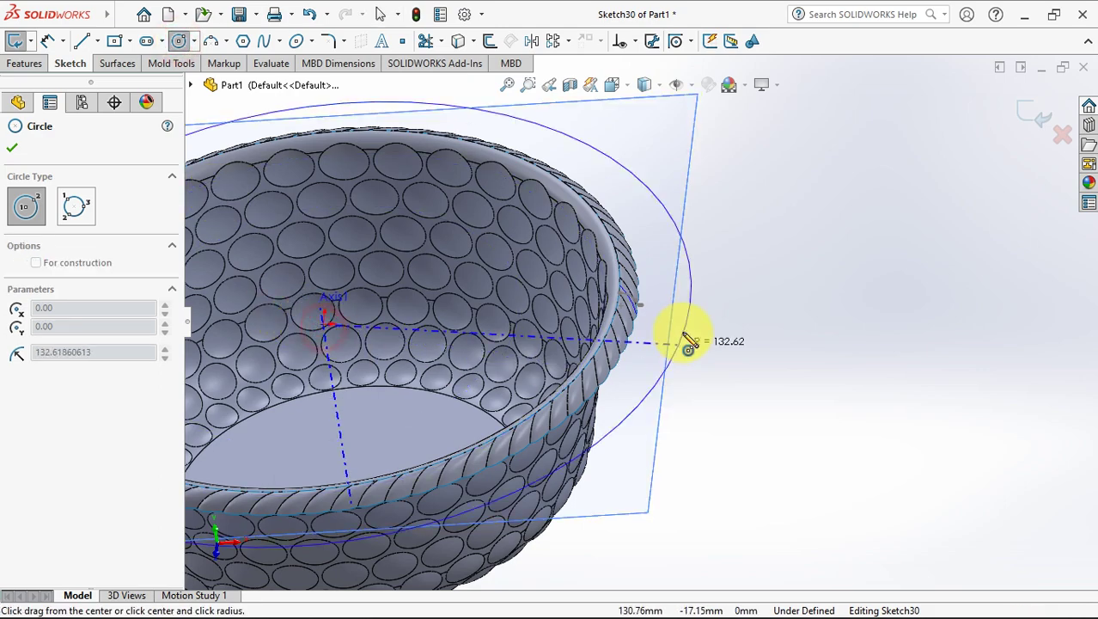
pyautogui.scroll(-5, 687, 341)
pyautogui.click(475, 343)
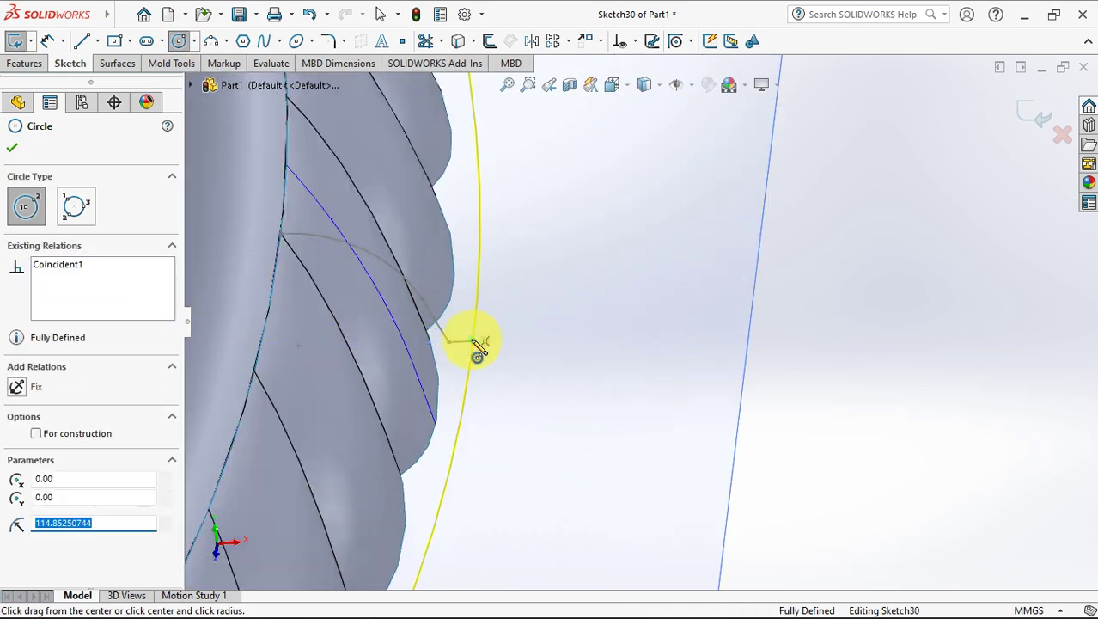
pyautogui.rightClick(472, 341)
pyautogui.click(513, 350)
pyautogui.scroll(8, 659, 346)
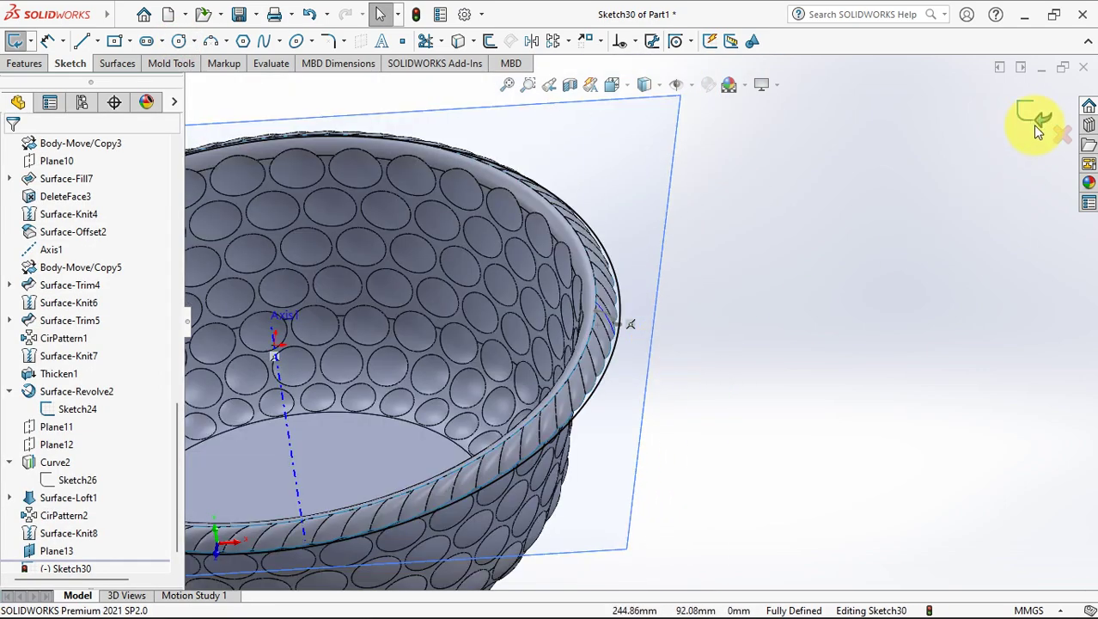
pyautogui.click(1033, 118)
# Create a planar surface bounded by the circle in Sketch30
pyautogui.click(122, 65)
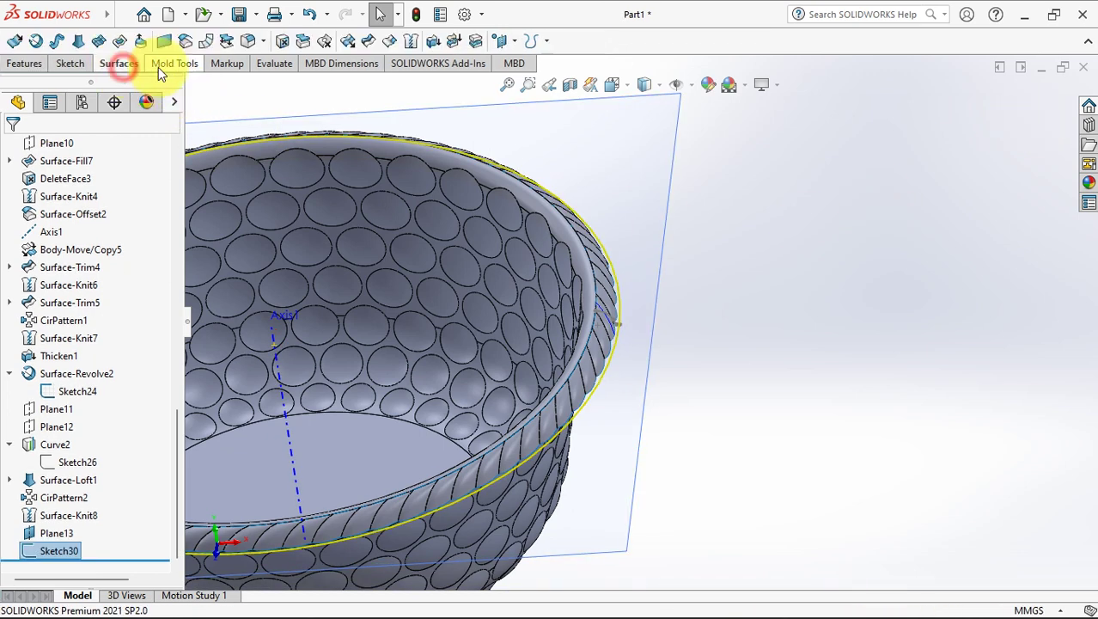
pyautogui.click(163, 43)
pyautogui.click(14, 144)
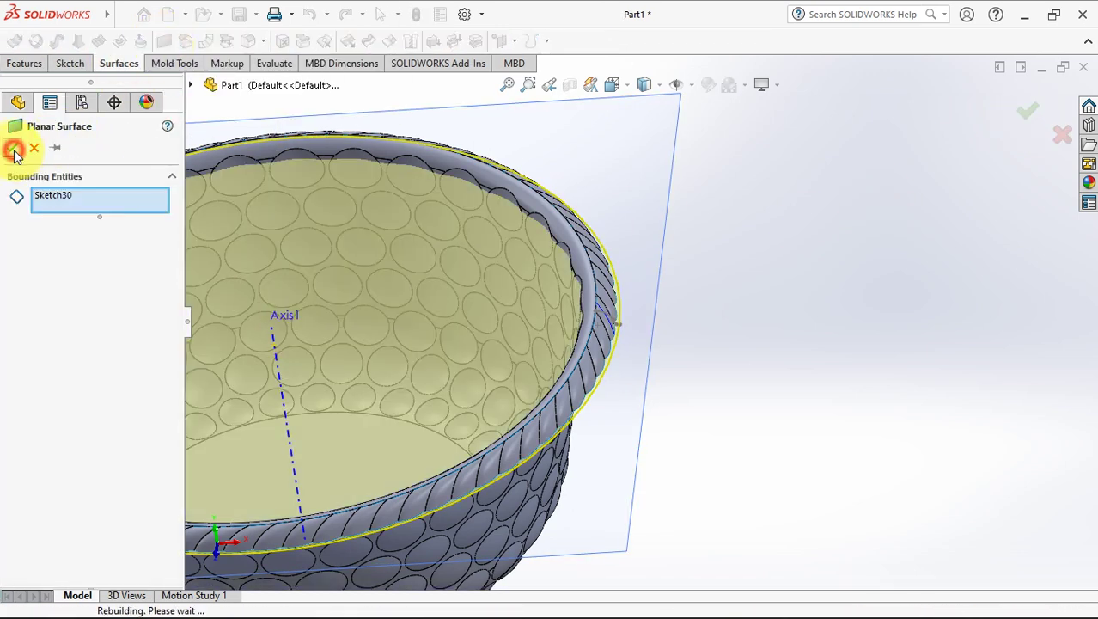
pyautogui.click(735, 367)
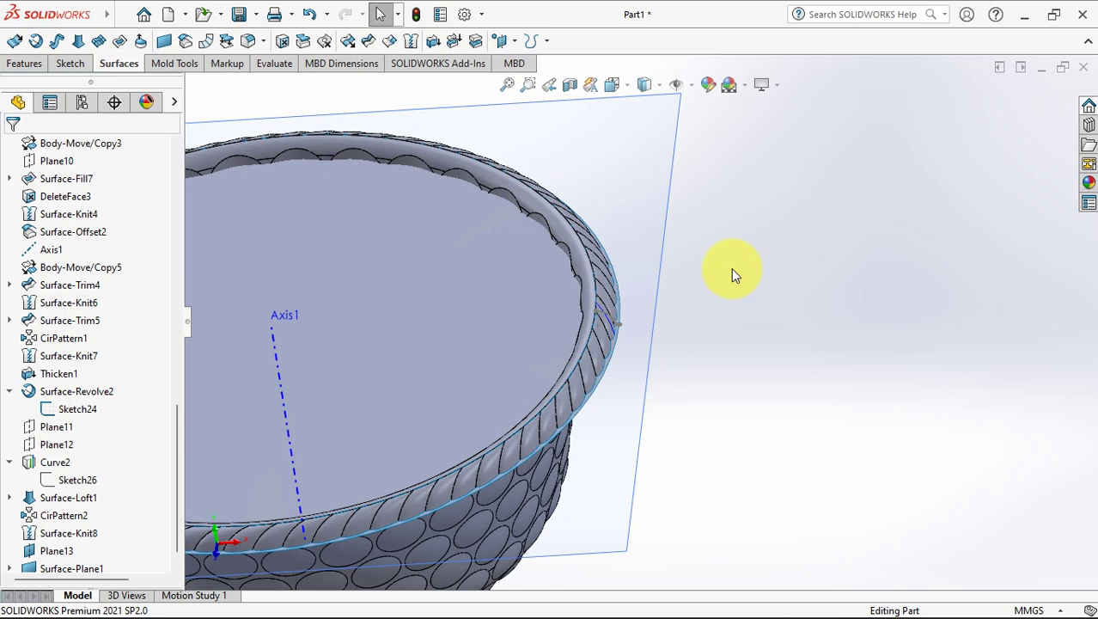
# Hide Plane13 and Sketch24
pyautogui.moveTo(731, 271); pyautogui.dragTo(872, 241, button='middle')
pyautogui.click(766, 175)
pyautogui.click(860, 129)
pyautogui.click(64, 409)
pyautogui.click(80, 383)
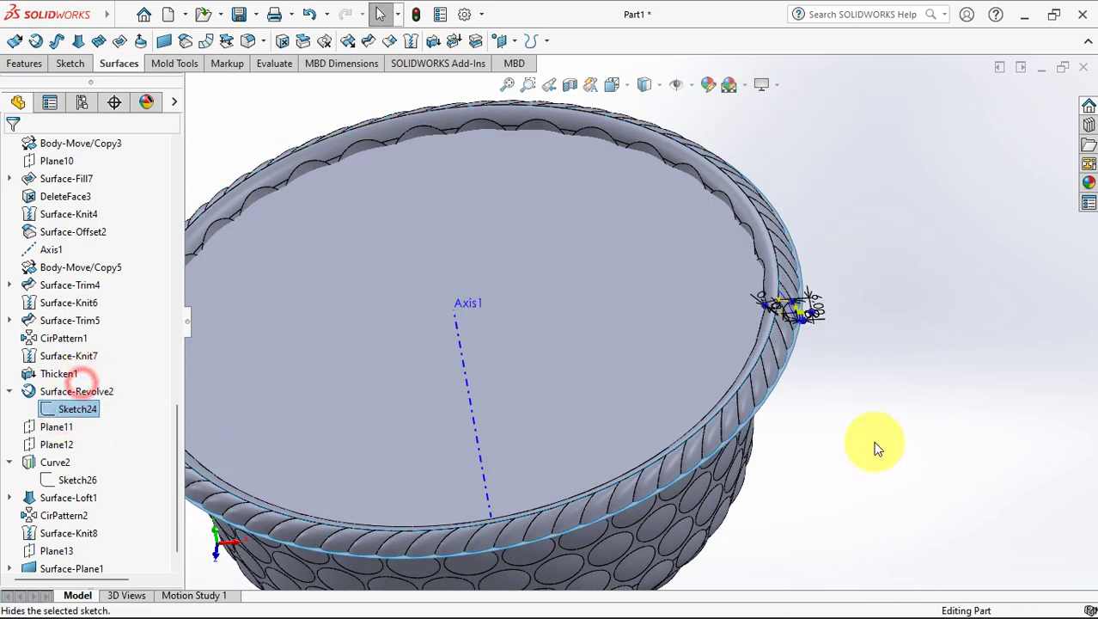
pyautogui.click(909, 402)
# Trim the planar surface with Surface-Knit8 as the trim tool, removing the portion inside the rim
pyautogui.moveTo(717, 365); pyautogui.dragTo(715, 176, button='middle')
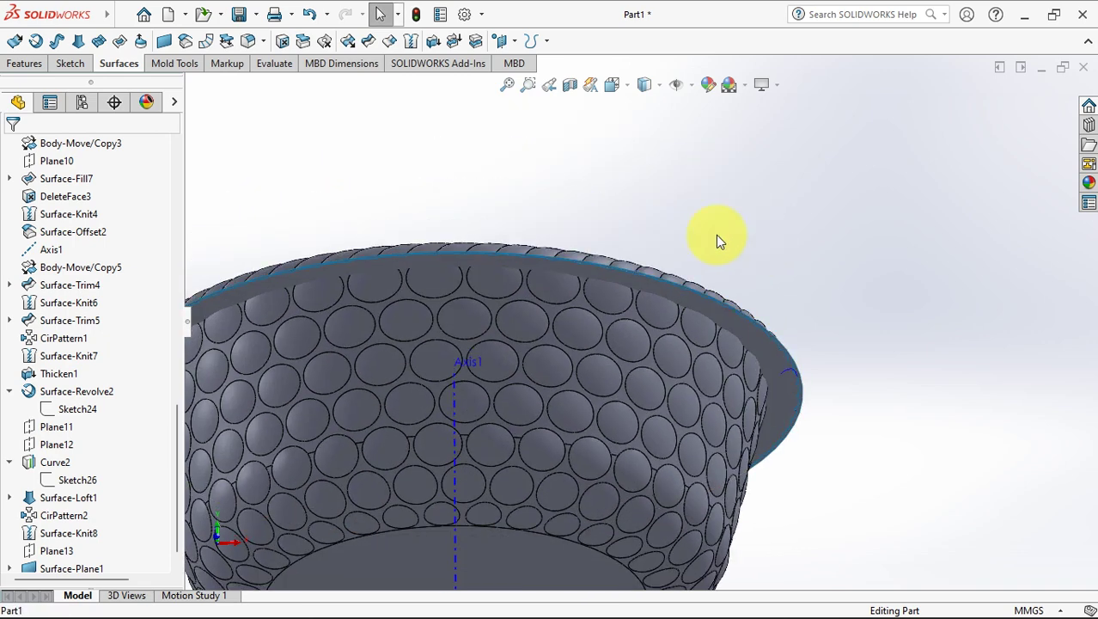
pyautogui.click(369, 45)
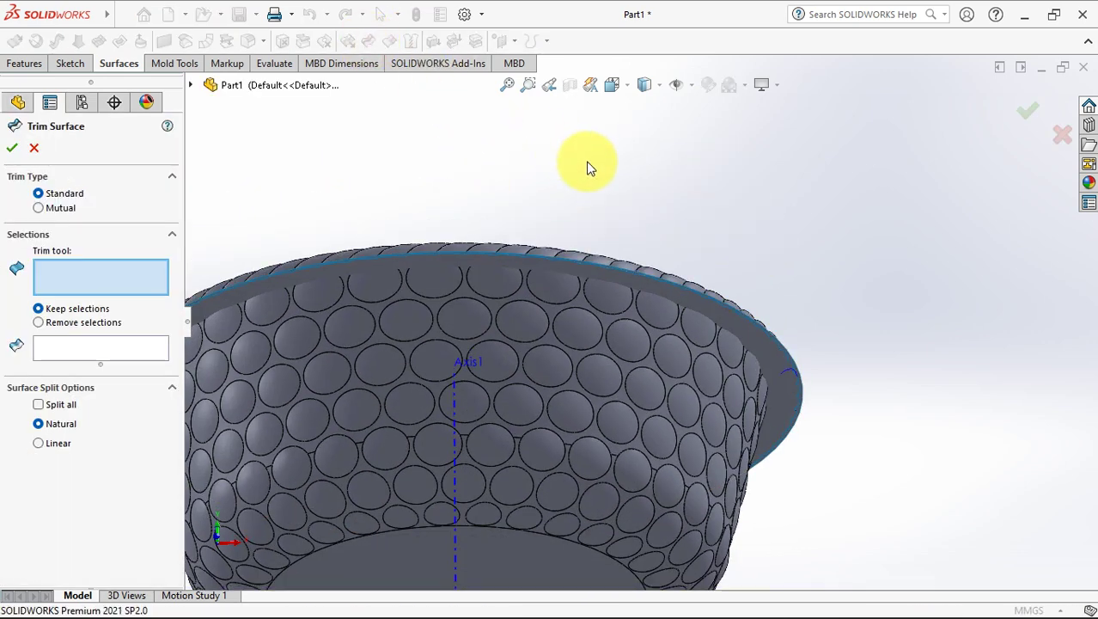
pyautogui.click(627, 267)
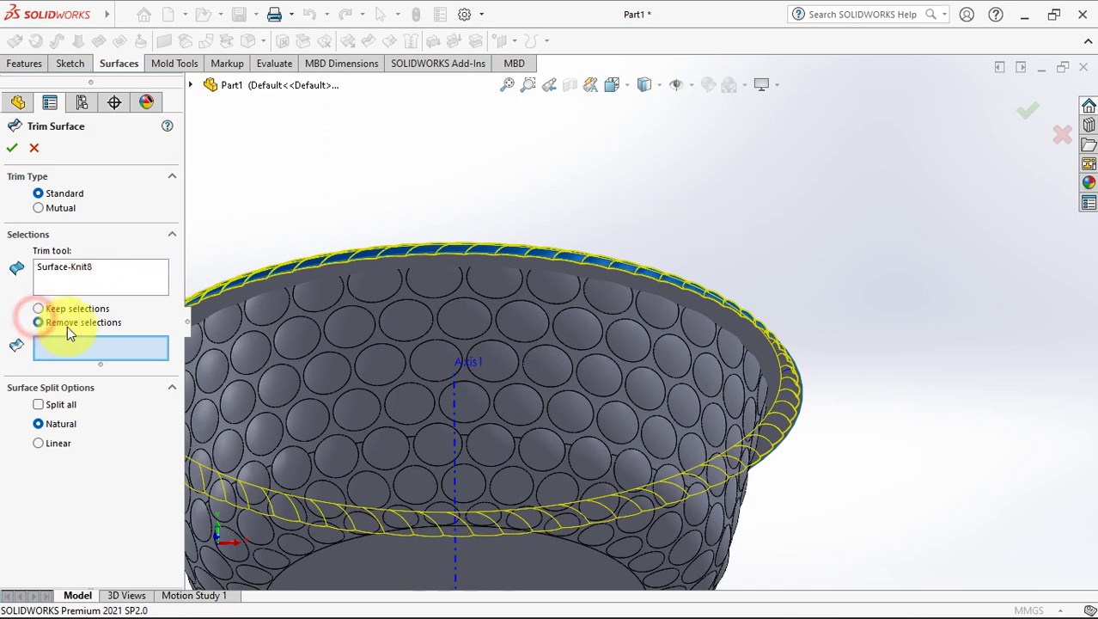
pyautogui.click(747, 340)
pyautogui.moveTo(784, 233); pyautogui.dragTo(976, 258, button='middle')
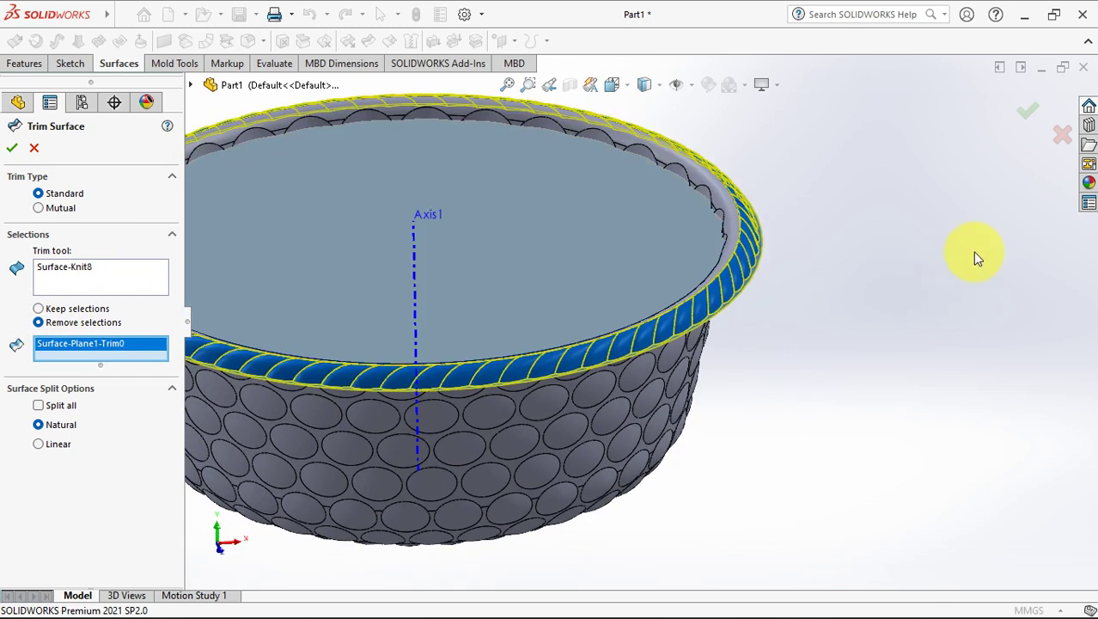
pyautogui.click(1028, 111)
# Knit Surface-Knit8 and the trimmed planar ring Surface-Trim6 together with Merge entities enabled
pyautogui.scroll(-4, 792, 286)
pyautogui.keyDown('ctrl'); pyautogui.moveTo(754, 295); pyautogui.dragTo(876, 344, button='middle'); pyautogui.keyUp('ctrl')
pyautogui.click(411, 43)
pyautogui.click(411, 47)
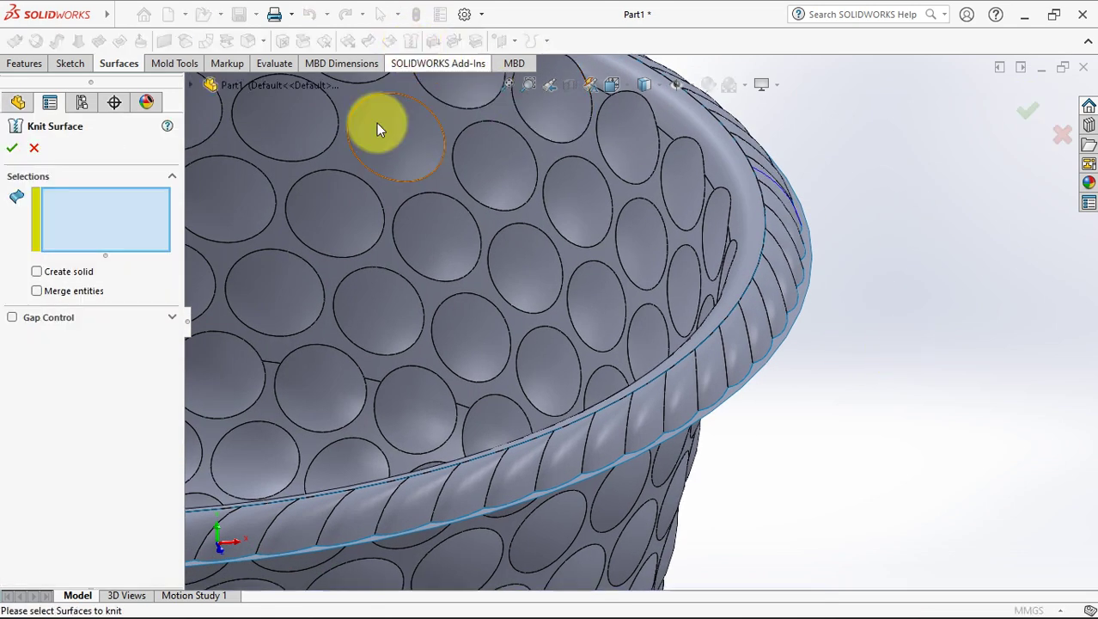
pyautogui.click(36, 291)
pyautogui.click(759, 311)
pyautogui.click(786, 344)
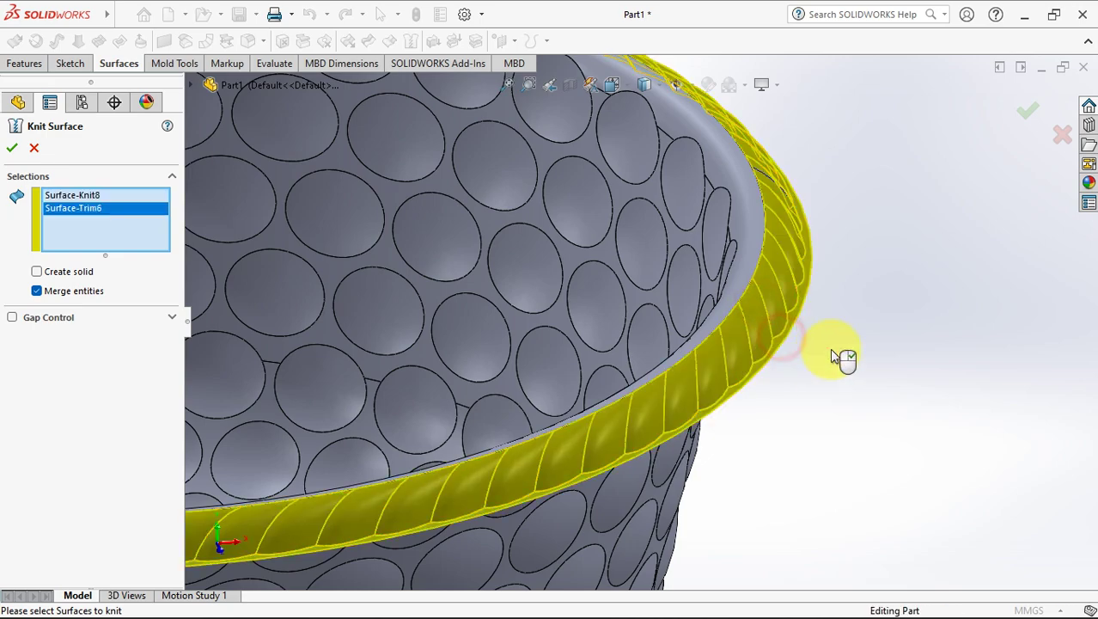
pyautogui.moveTo(845, 361); pyautogui.dragTo(876, 246, button='middle')
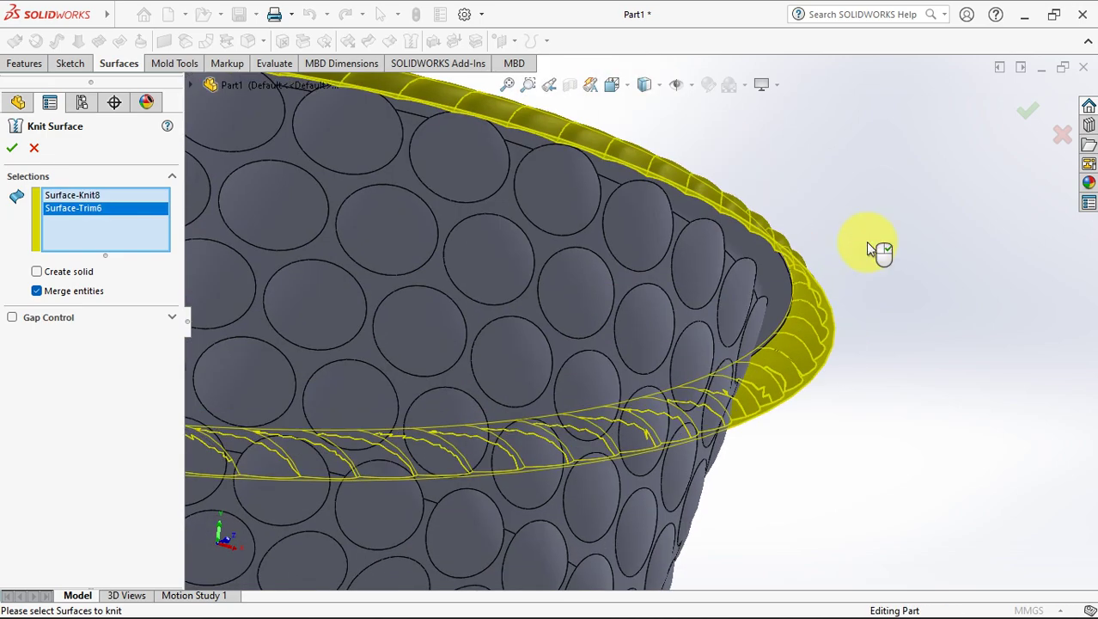
pyautogui.click(1031, 116)
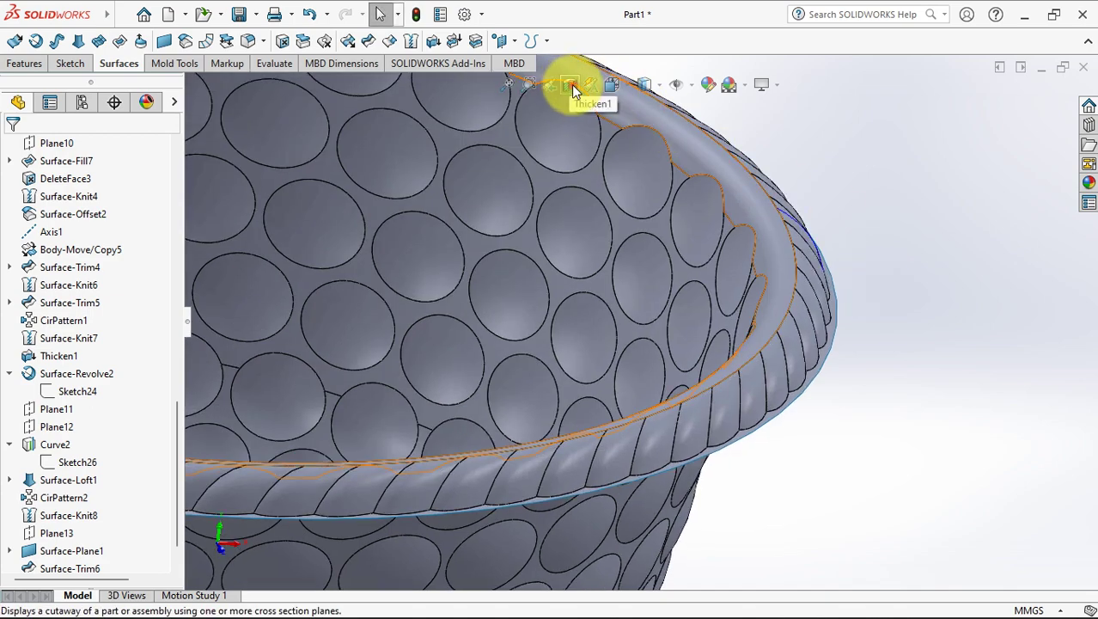
# Examine the rim's cross-section in a section view on the Front Plane
pyautogui.click(571, 85)
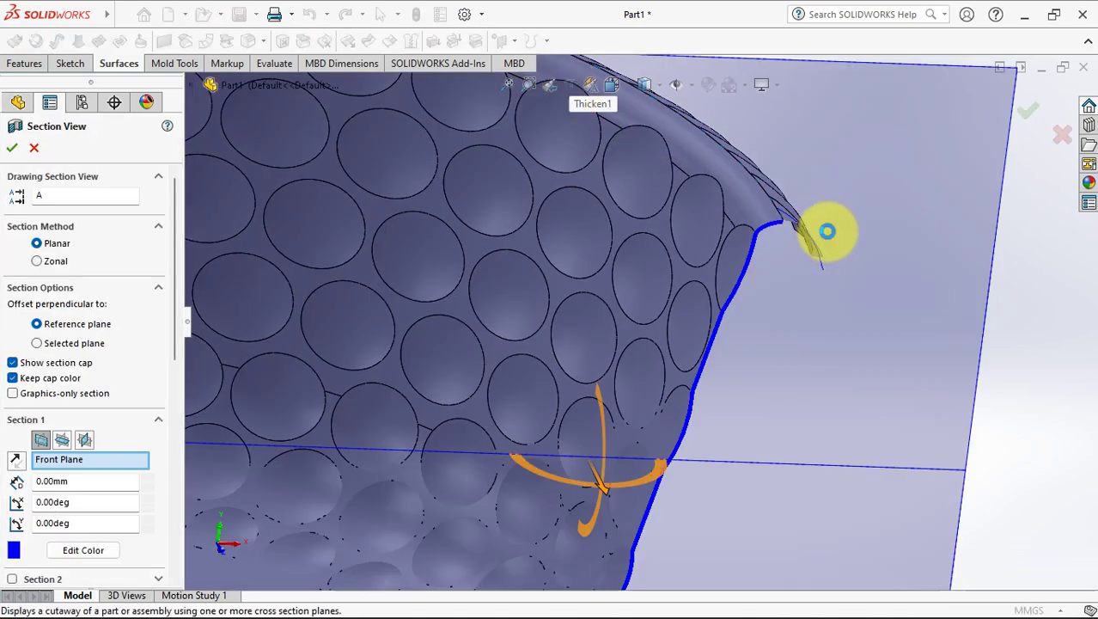
pyautogui.scroll(-5, 824, 230)
pyautogui.moveTo(740, 250); pyautogui.dragTo(700, 211, button='middle')
pyautogui.click(1060, 135)
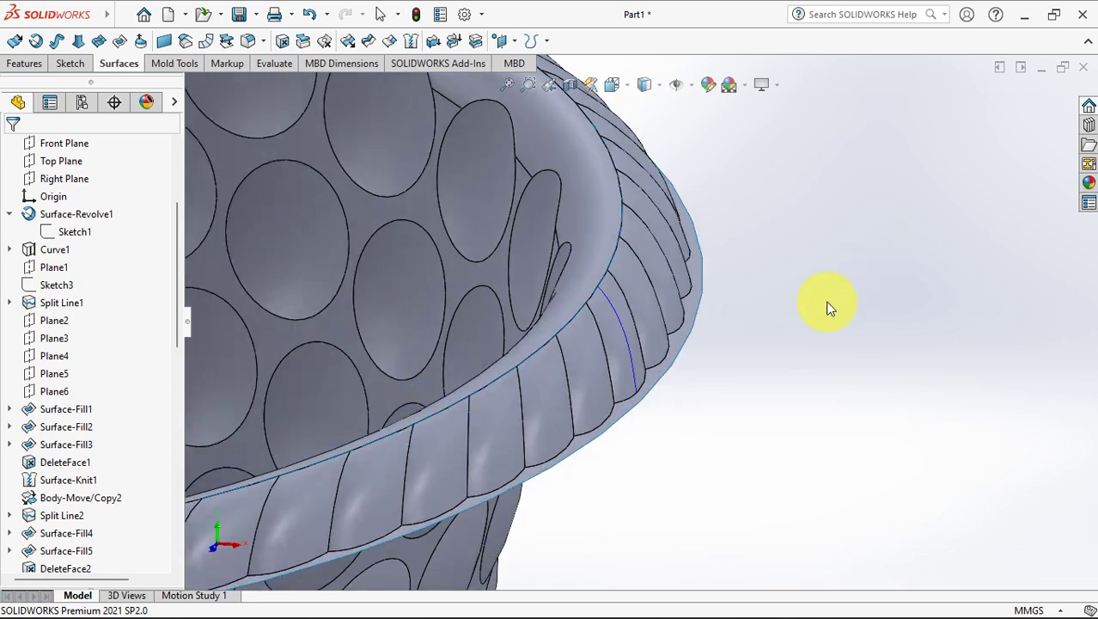
# Thicken Surface-Knit9 by 0.70 mm toward its inner side, with Merge result enabled
pyautogui.click(633, 367)
pyautogui.click(704, 321)
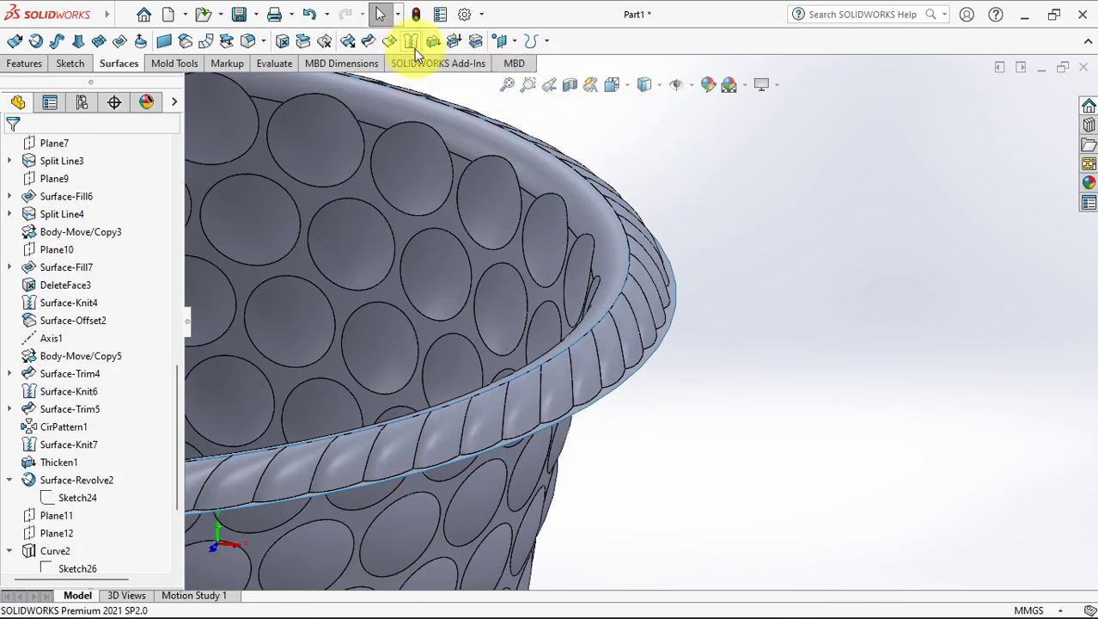
pyautogui.click(433, 44)
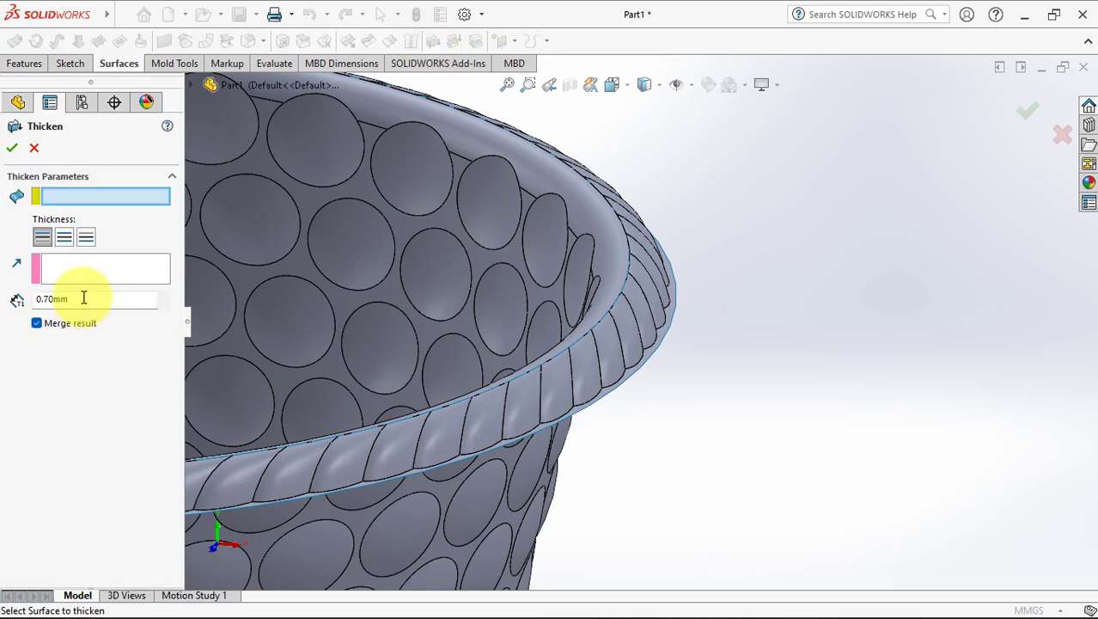
pyautogui.click(636, 347)
pyautogui.scroll(-5, 648, 348)
pyautogui.moveTo(649, 348); pyautogui.dragTo(657, 306, button='middle')
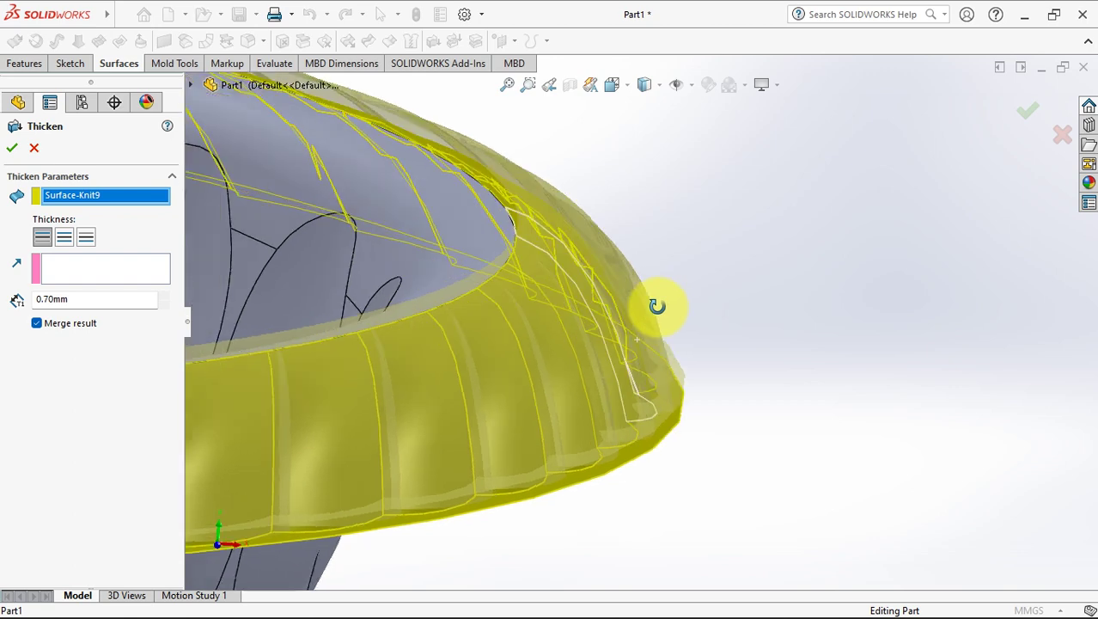
pyautogui.click(87, 238)
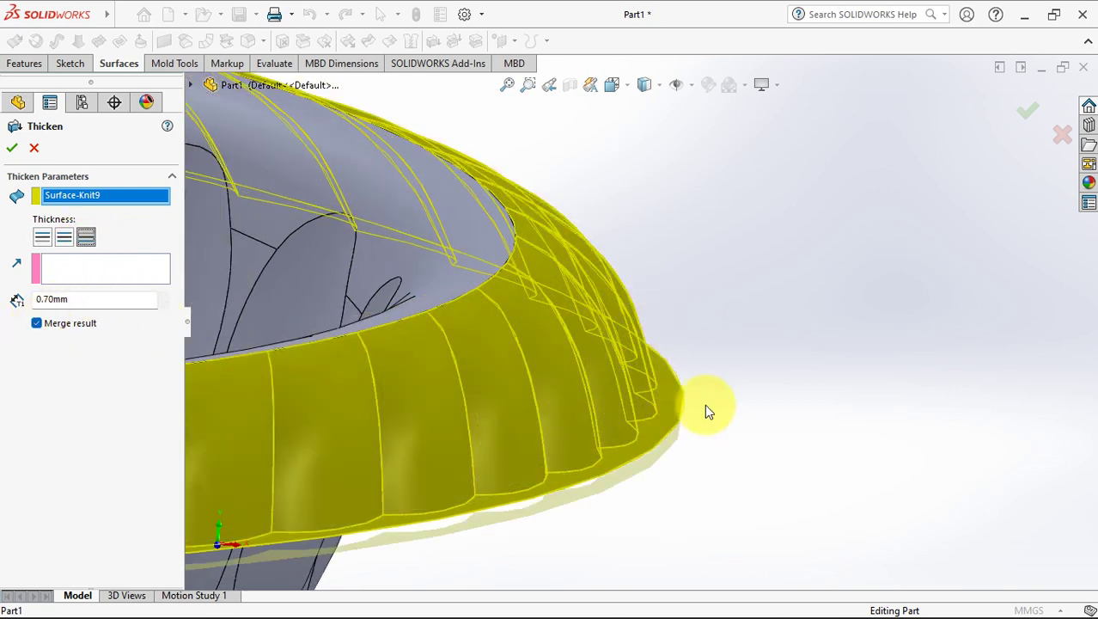
pyautogui.moveTo(706, 411); pyautogui.dragTo(866, 277, button='middle')
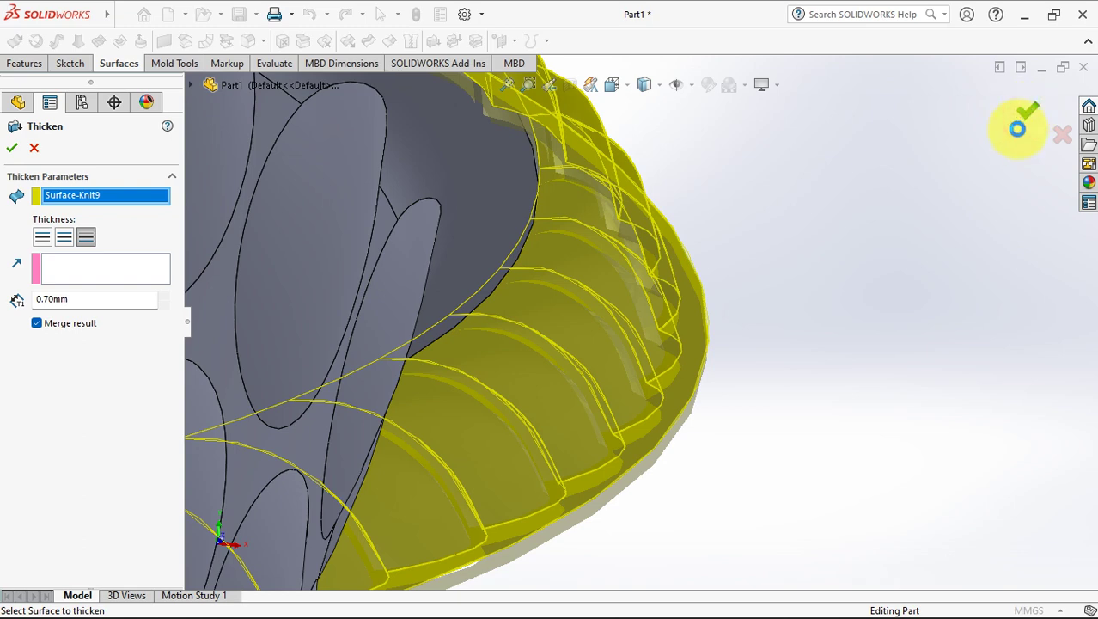
pyautogui.press('Return')
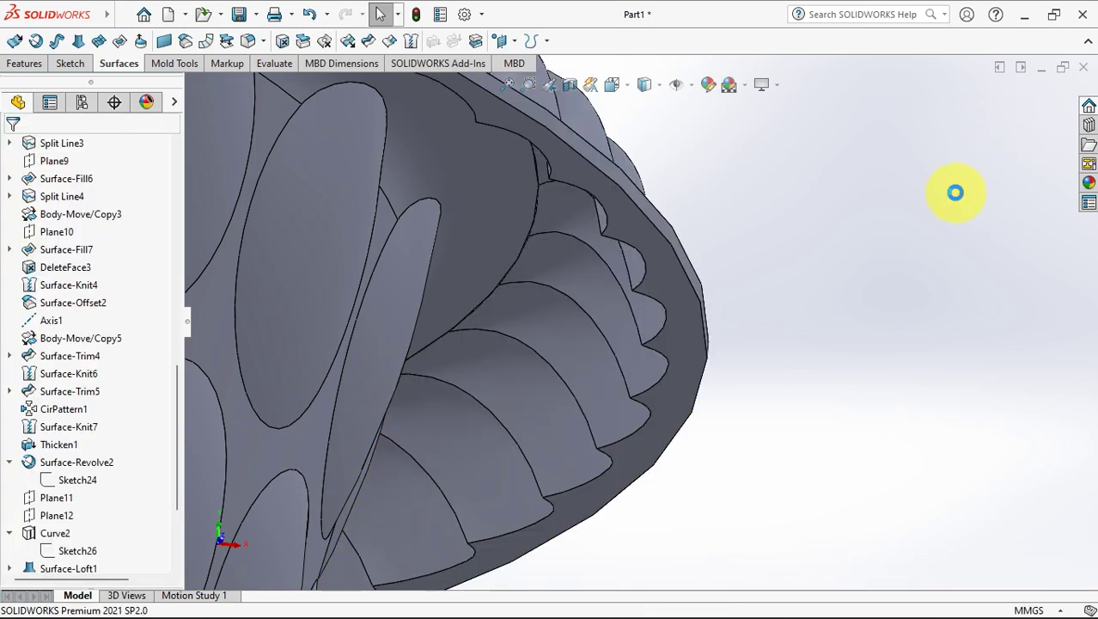
# Examine the joint between rim and basket wall in a section view on the Front Plane, and inspect the solid bodies list
pyautogui.scroll(5, 904, 241)
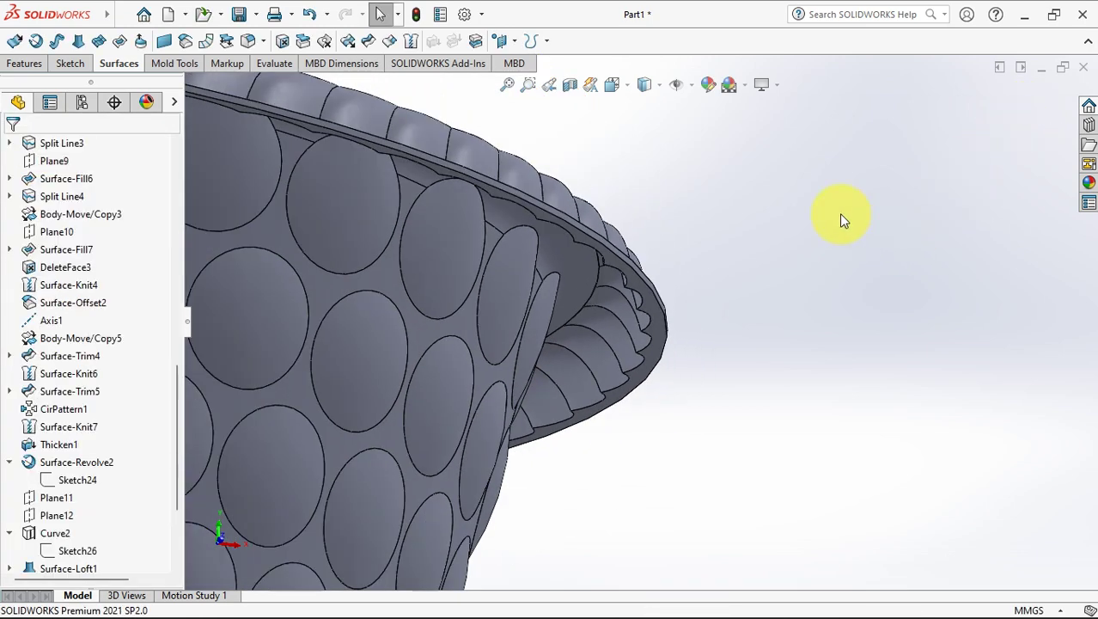
pyautogui.moveTo(839, 215); pyautogui.dragTo(804, 306, button='middle')
pyautogui.click(573, 87)
pyautogui.click(572, 85)
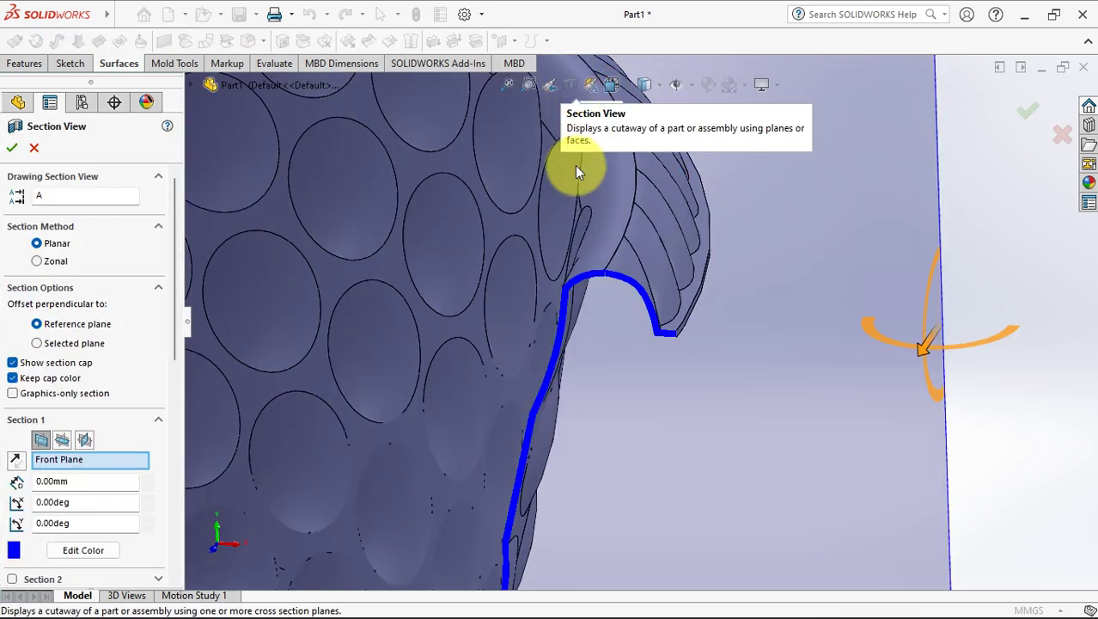
pyautogui.scroll(-5, 606, 313)
pyautogui.scroll(2, 759, 208)
pyautogui.scroll(3, 814, 185)
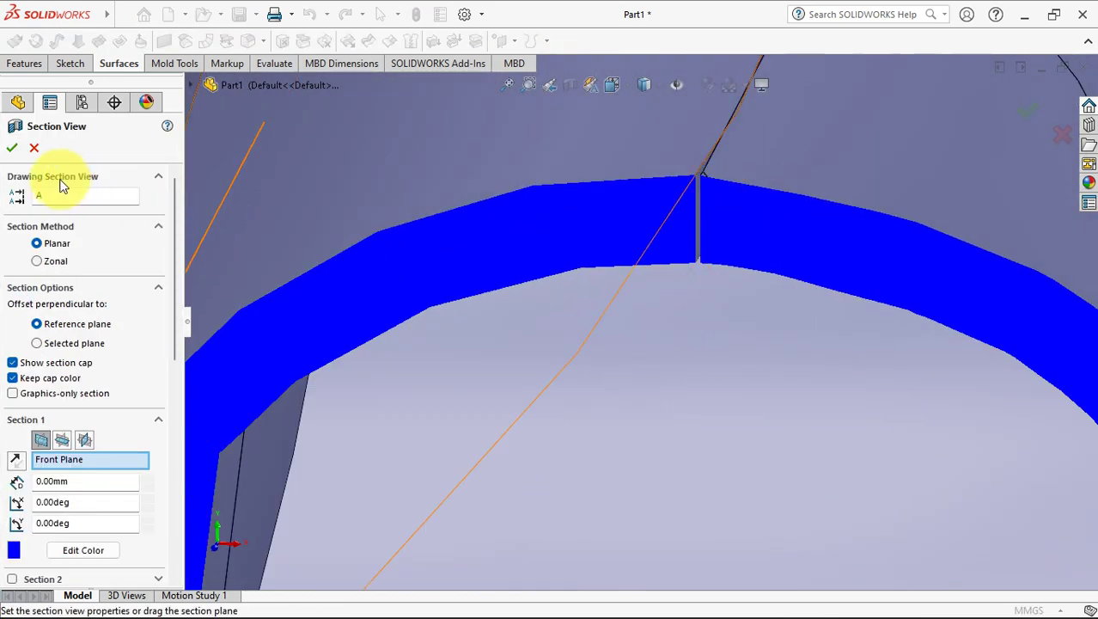
pyautogui.click(12, 147)
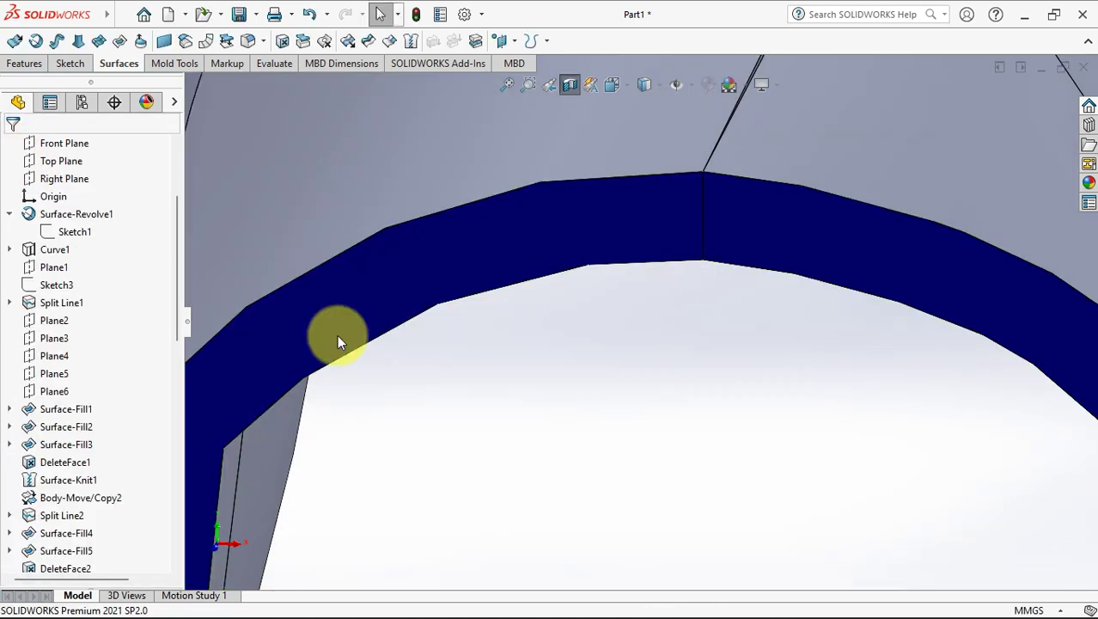
pyautogui.moveTo(176, 319); pyautogui.dragTo(177, 270)
pyautogui.click(10, 250)
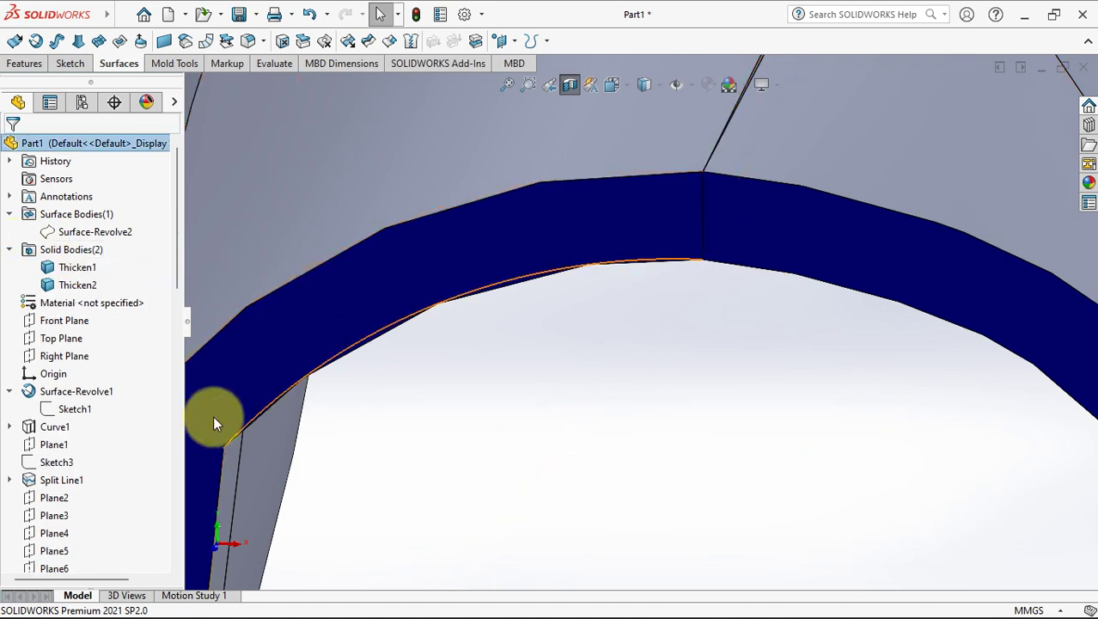
# Roll the model back to before Thicken2 and turn off the section view
pyautogui.moveTo(176, 276); pyautogui.dragTo(153, 547)
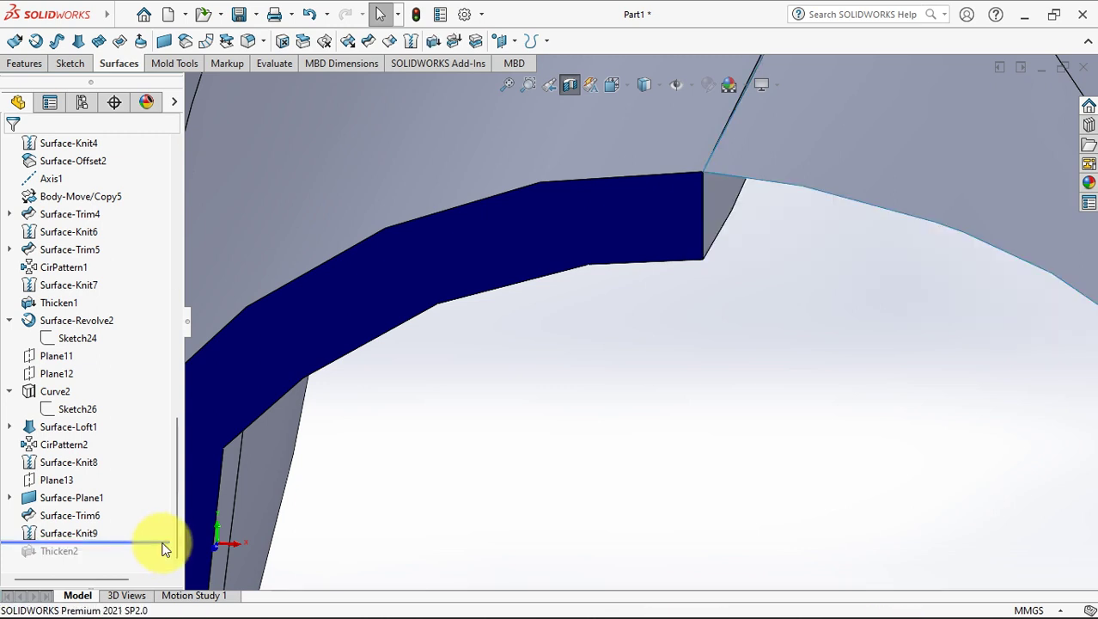
pyautogui.click(569, 84)
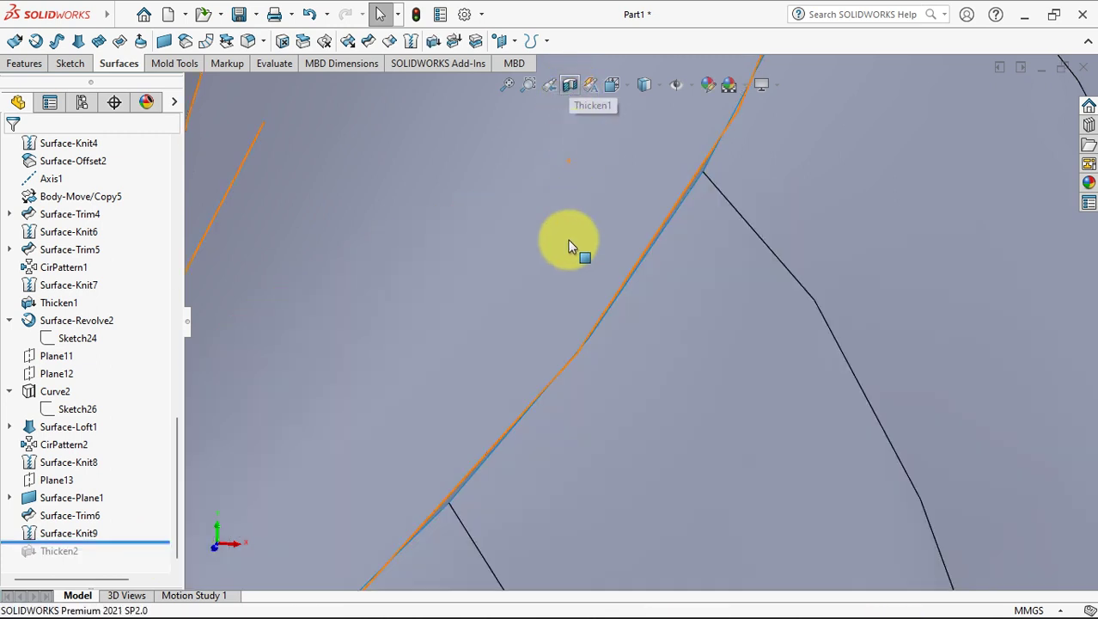
# Hide the Thicken1 basket body to inspect the inner edge of the rim surface
pyautogui.click(568, 242)
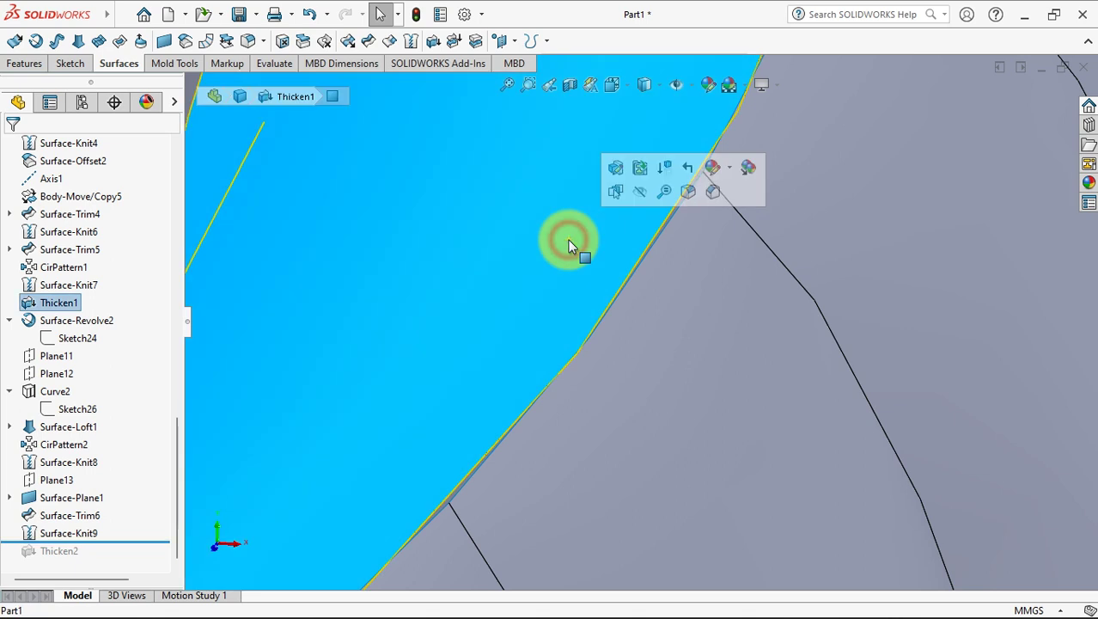
pyautogui.click(642, 192)
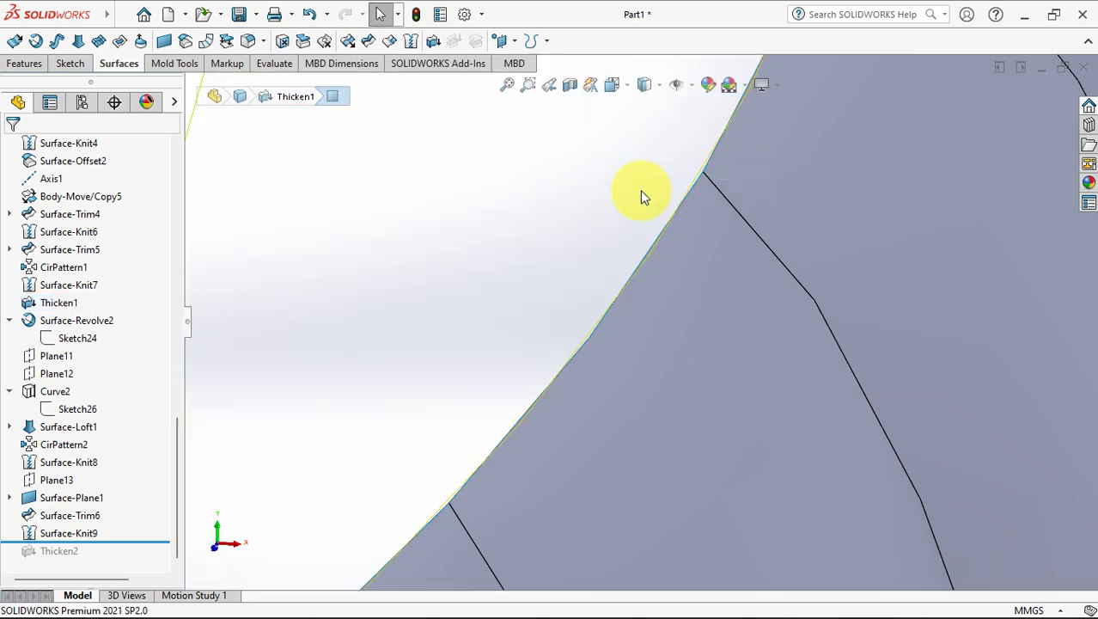
pyautogui.click(592, 208)
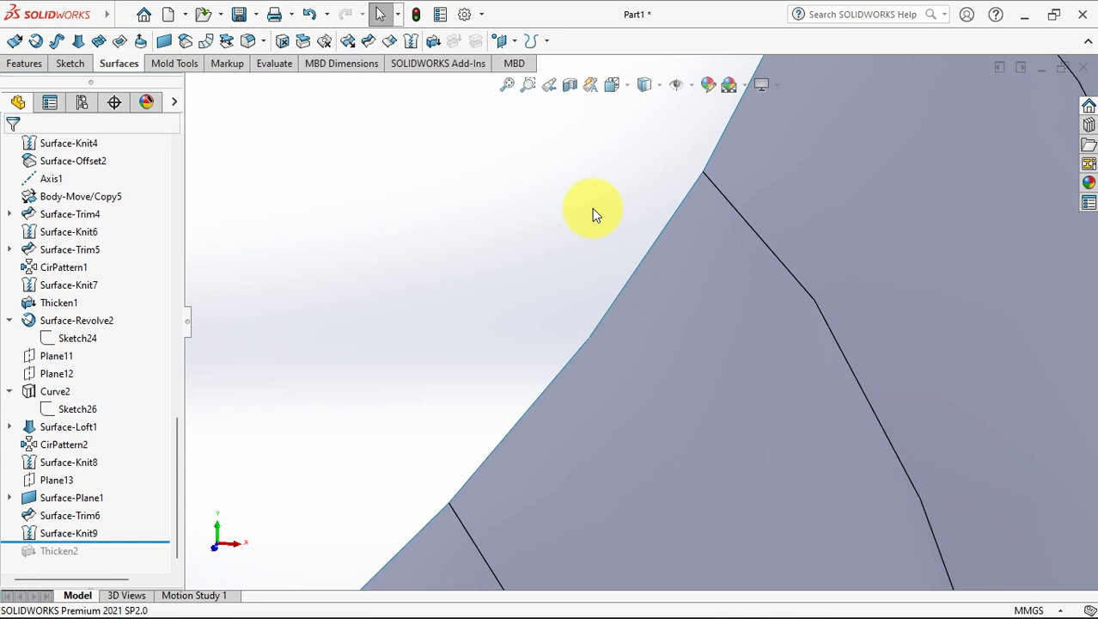
pyautogui.keyDown('shift'); pyautogui.moveTo(592, 208); pyautogui.dragTo(595, 324, button='middle'); pyautogui.keyUp('shift')
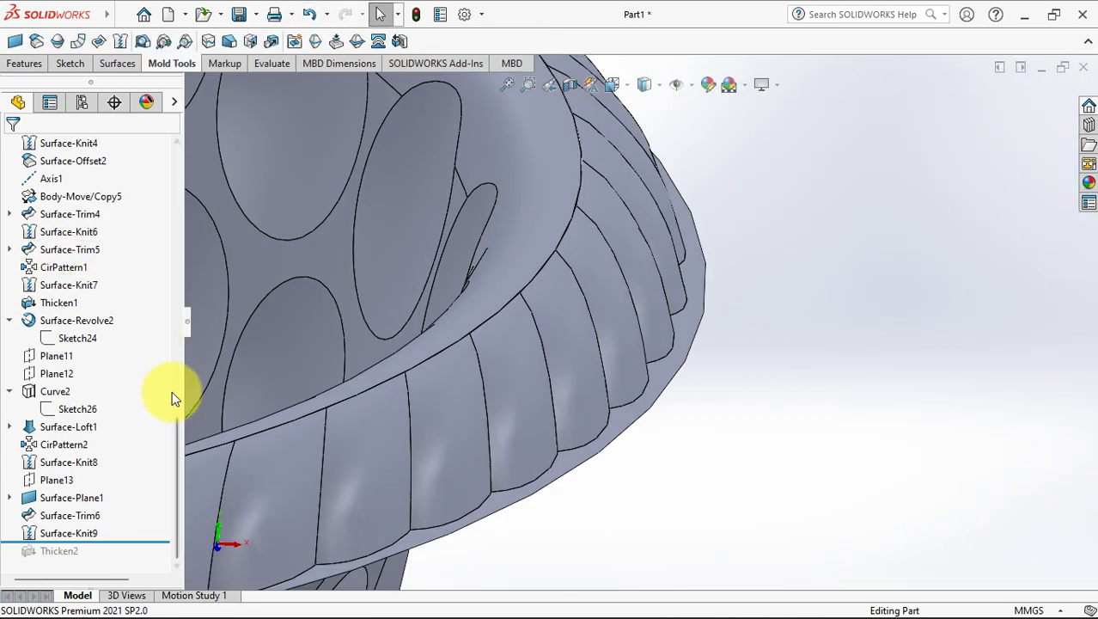
# Start a sketch on the Front Plane and convert the basket lip's curved edge beside the rim into it
pyautogui.moveTo(174, 434); pyautogui.dragTo(189, 179)
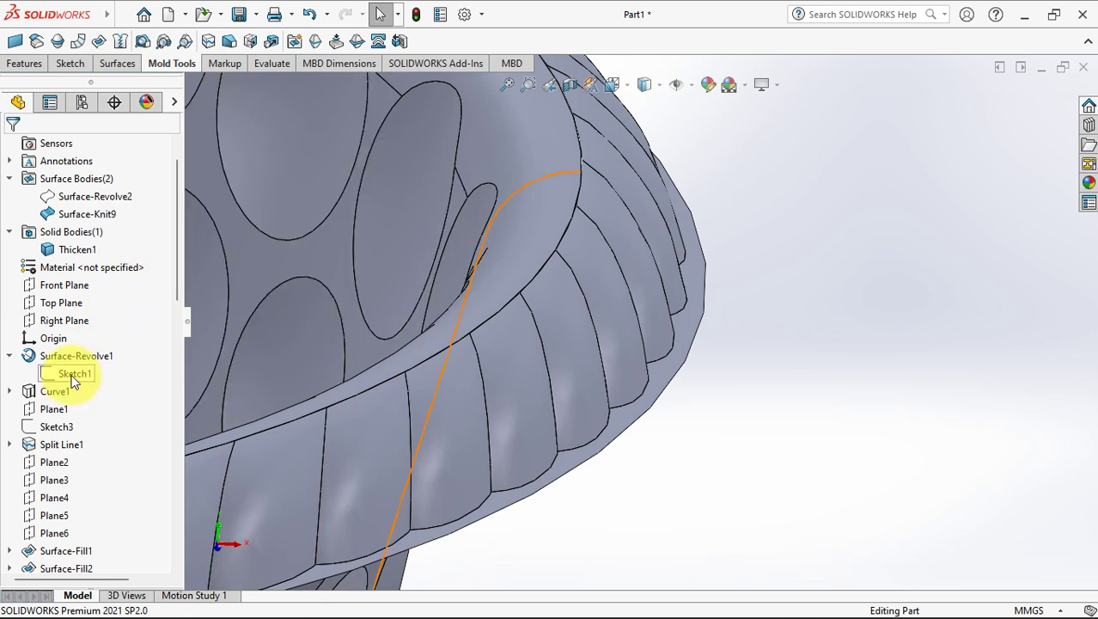
pyautogui.click(58, 285)
pyautogui.click(69, 262)
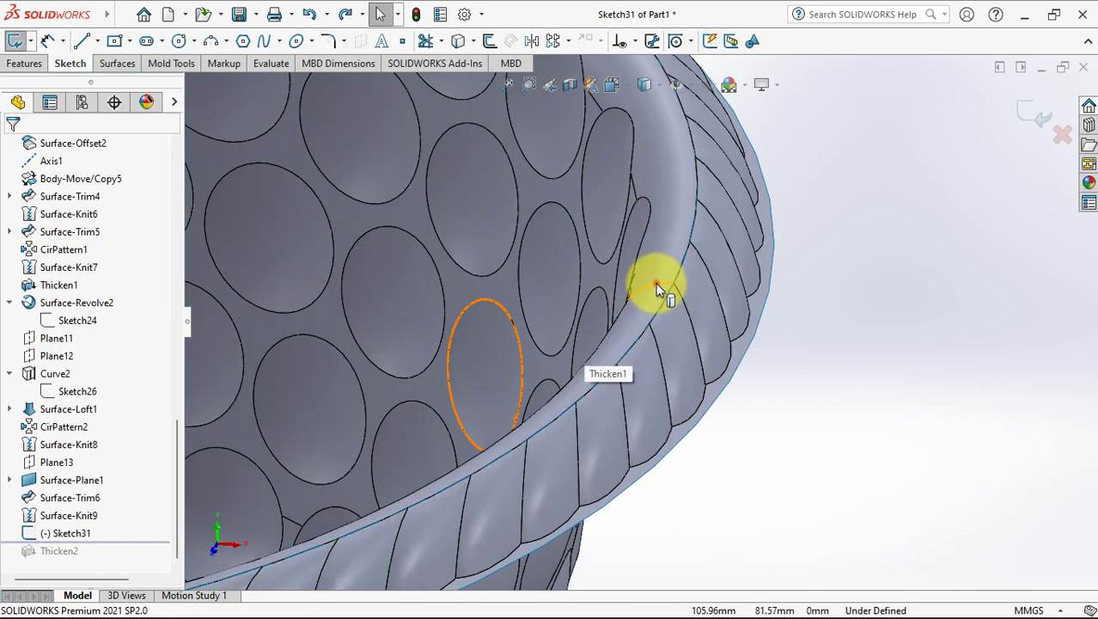
pyautogui.click(656, 282)
pyautogui.click(457, 40)
# Shorten the converted arc by moving its inner endpoint toward the rim, and exit the sketch
pyautogui.scroll(-3, 612, 268)
pyautogui.moveTo(612, 268); pyautogui.dragTo(662, 285, button='middle')
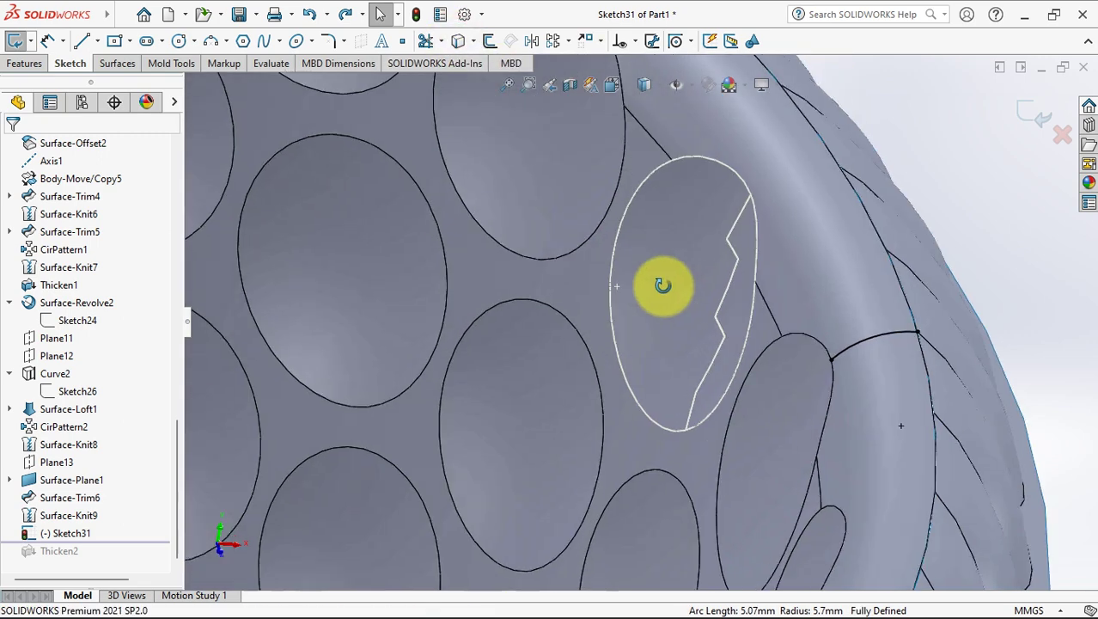
pyautogui.moveTo(849, 354); pyautogui.dragTo(880, 343)
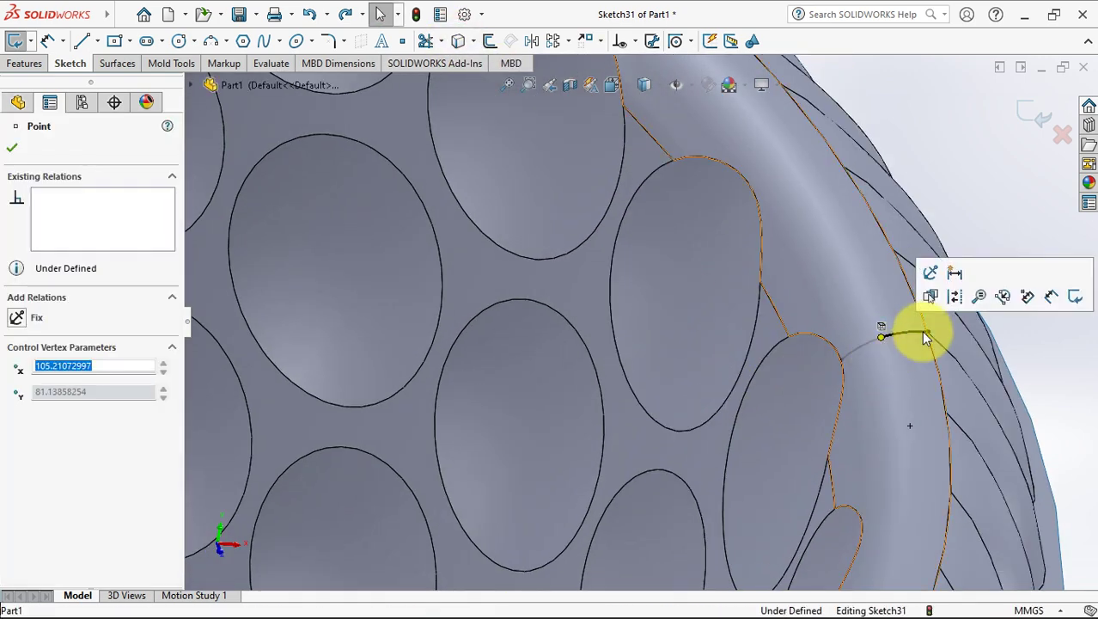
pyautogui.click(999, 143)
pyautogui.click(1032, 111)
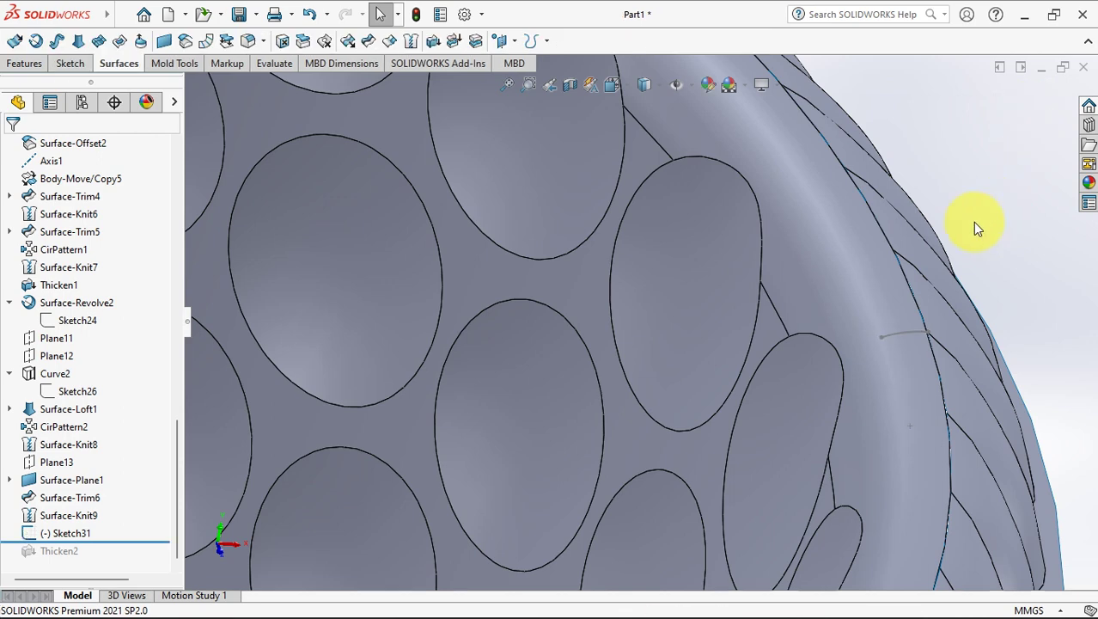
# Revolve the arc of Sketch31 as a surface 360° about Axis1
pyautogui.scroll(5, 946, 230)
pyautogui.click(55, 534)
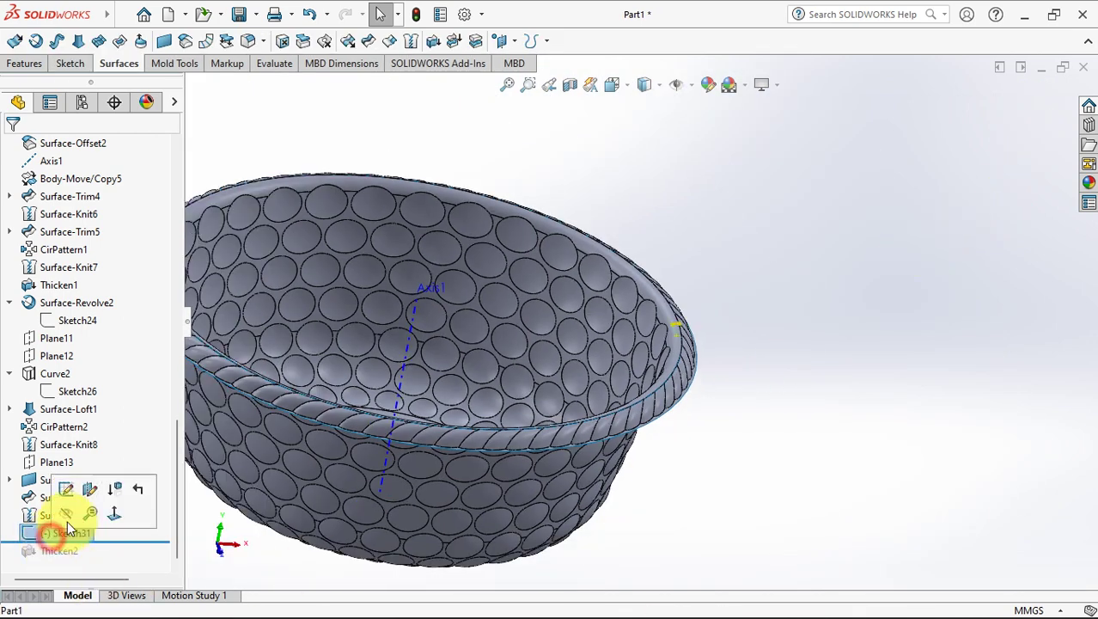
pyautogui.click(35, 41)
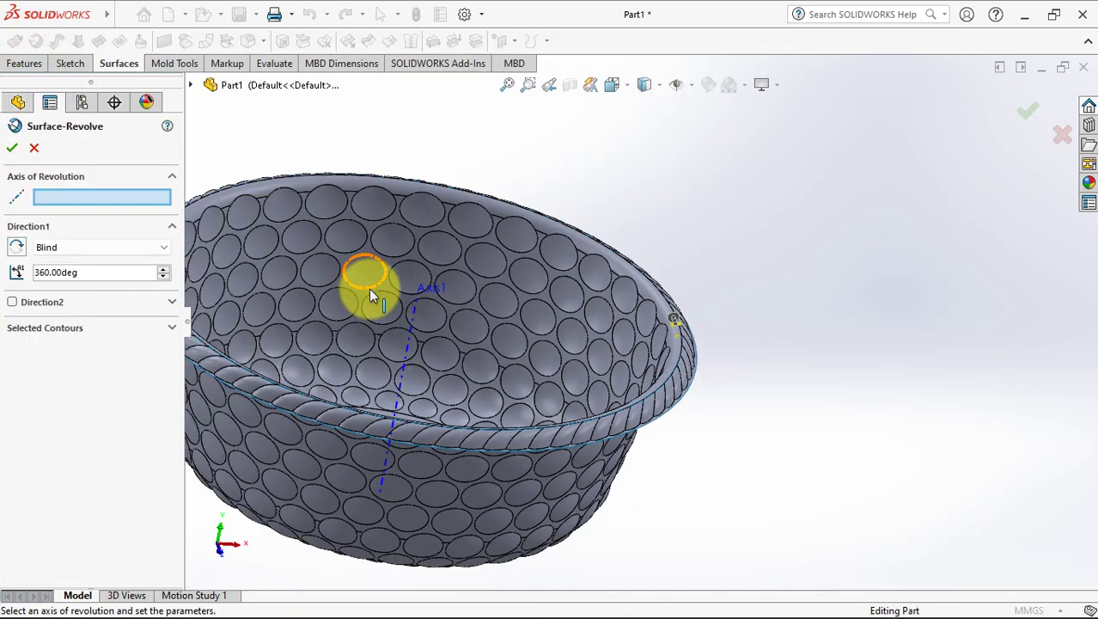
pyautogui.click(409, 329)
pyautogui.click(13, 147)
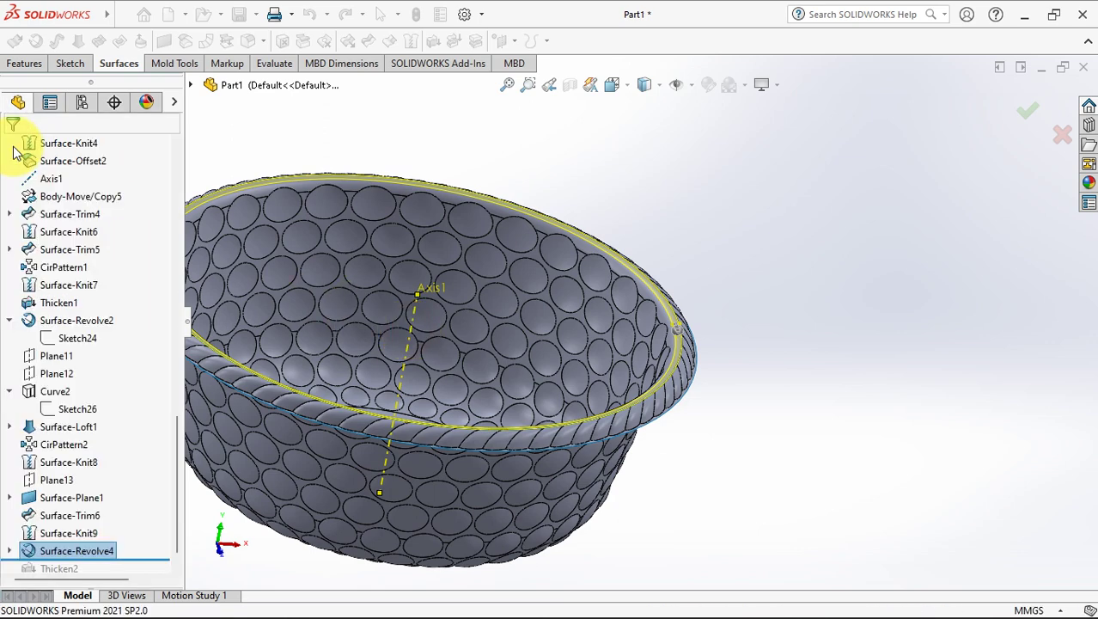
# Hide the Thicken1 basket body to expose the rim surfaces
pyautogui.scroll(-5, 698, 336)
pyautogui.click(546, 325)
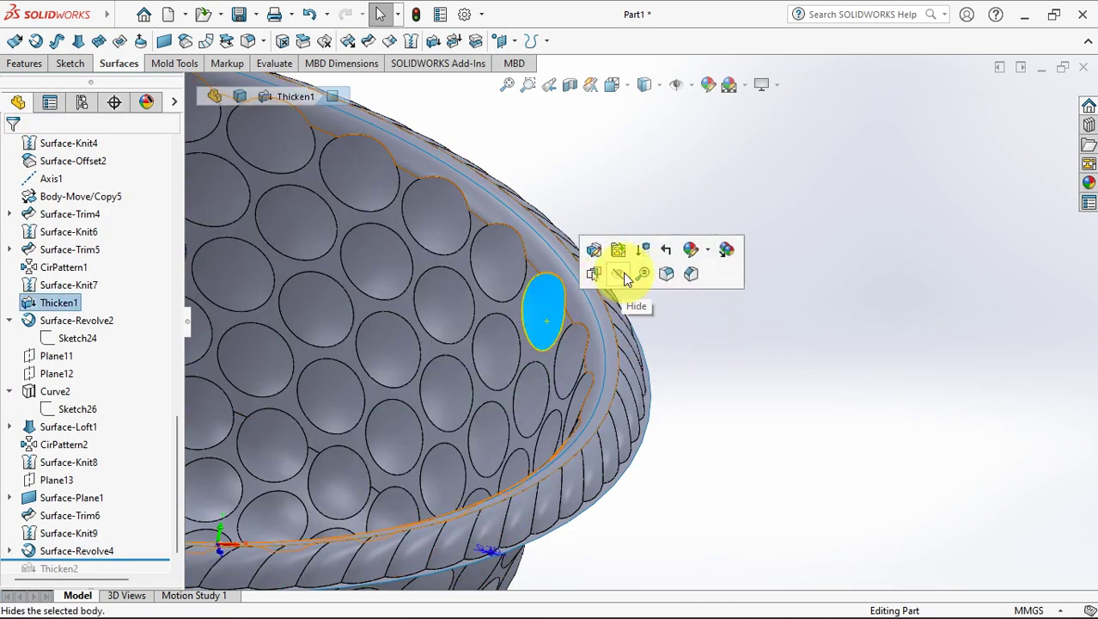
pyautogui.click(624, 273)
# Knit the narrow revolved lip surface together with the rope rim surface
pyautogui.click(410, 42)
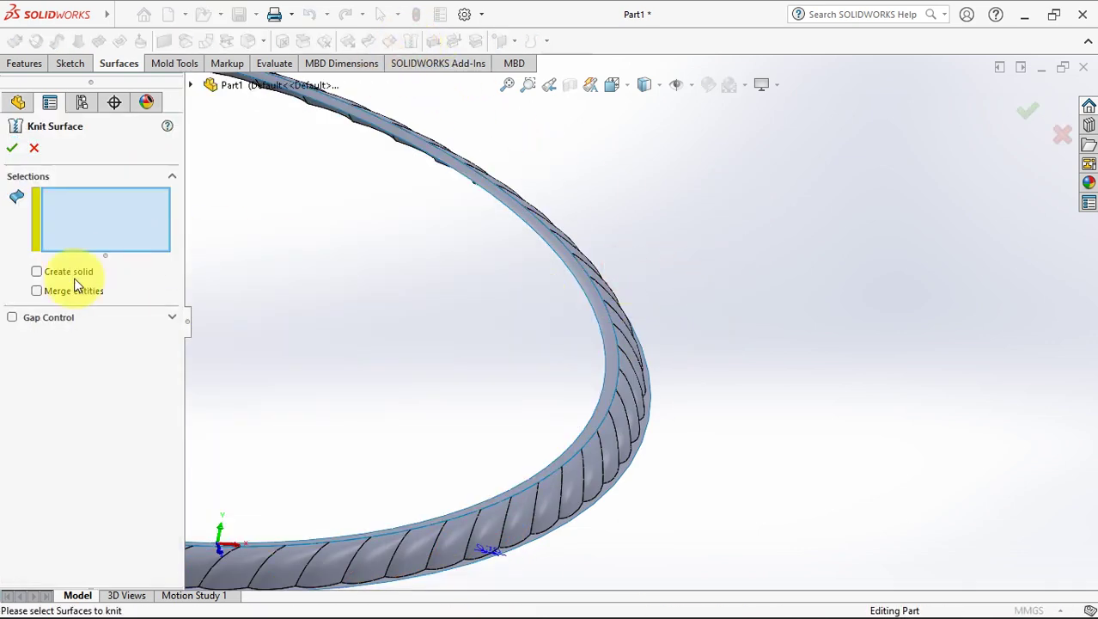
pyautogui.click(610, 336)
pyautogui.click(624, 334)
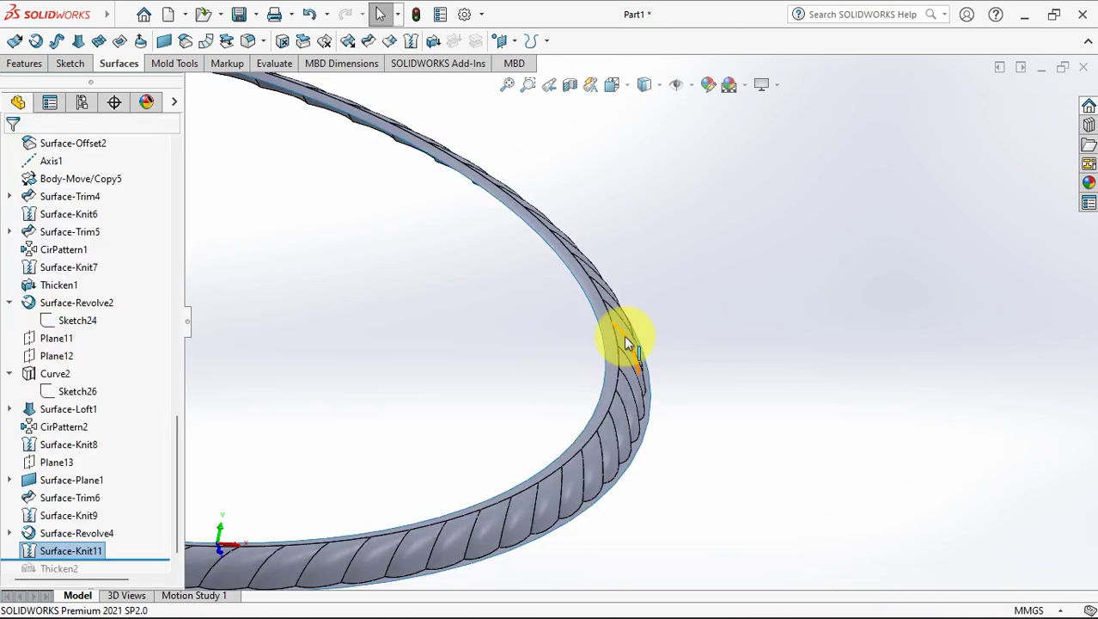
pyautogui.click(690, 323)
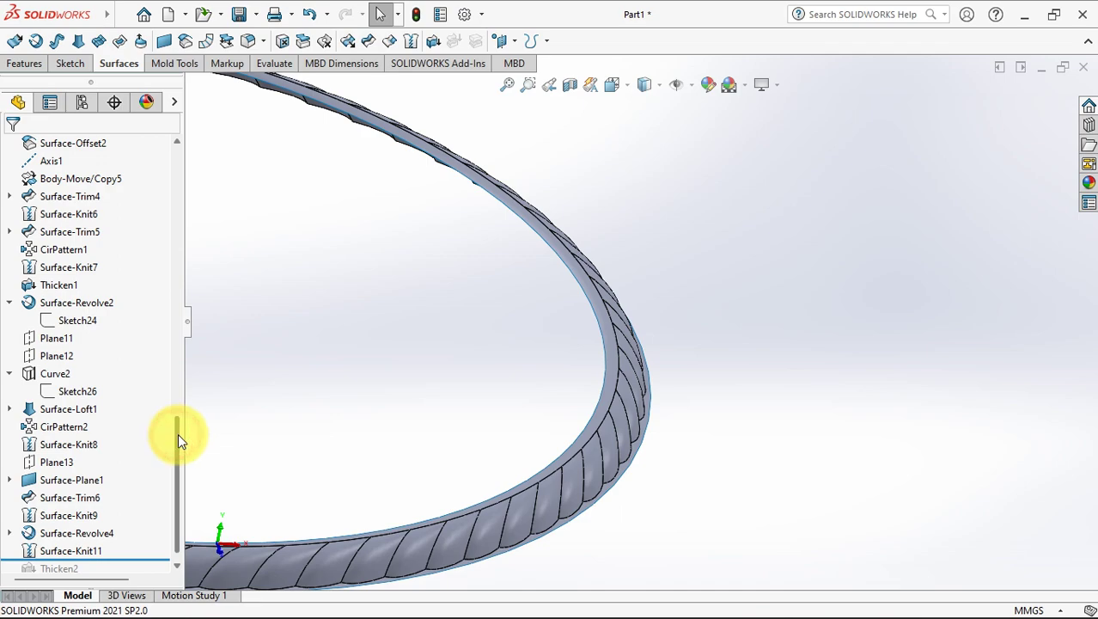
# Show the Thicken1 basket body again and roll the model forward past Thicken2
pyautogui.moveTo(176, 433); pyautogui.dragTo(176, 163)
pyautogui.click(93, 196)
pyautogui.click(105, 173)
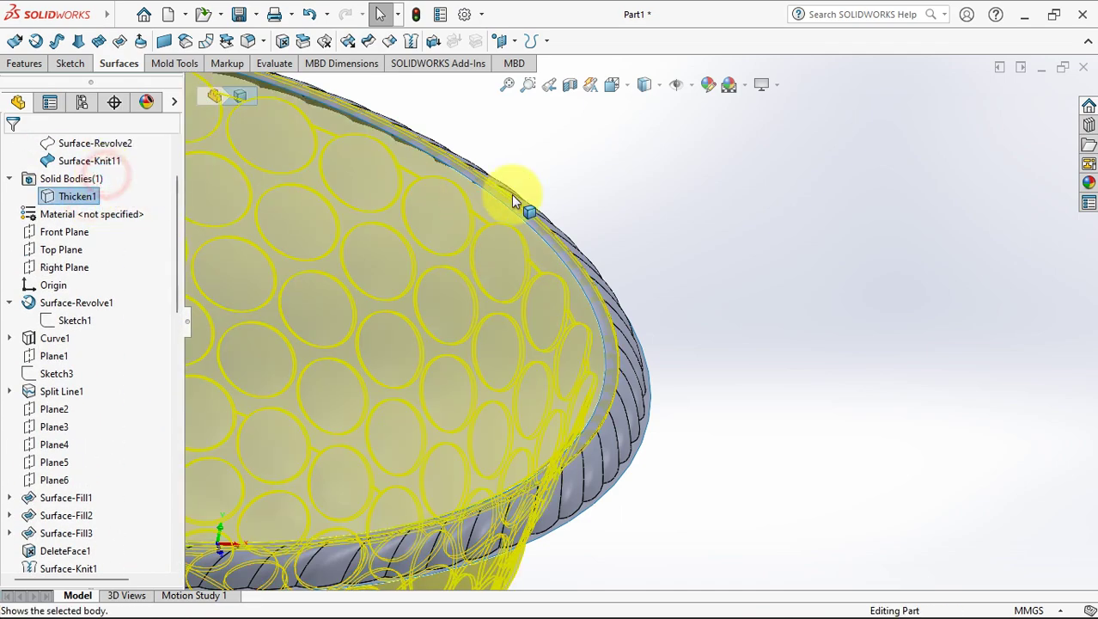
pyautogui.moveTo(641, 209); pyautogui.dragTo(588, 277, button='middle')
pyautogui.moveTo(175, 304); pyautogui.dragTo(152, 557)
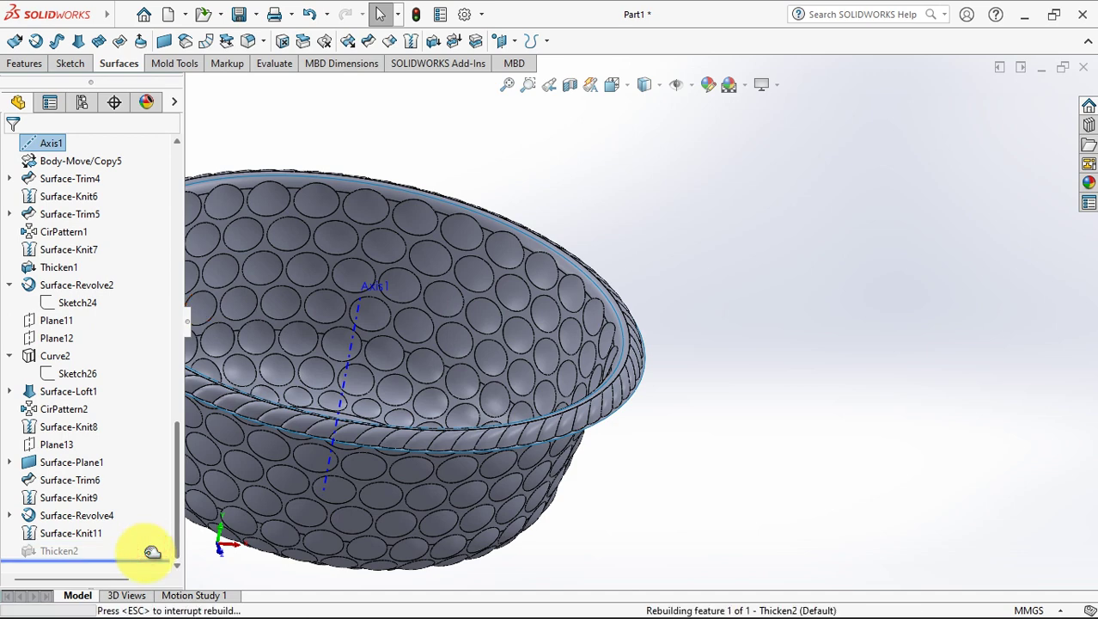
# Edit Thicken2 to thicken Surface-Knit11 by 0.70 mm with Merge result enabled, and check the solid bodies list
pyautogui.moveTo(774, 375); pyautogui.dragTo(683, 282, button='middle')
pyautogui.moveTo(176, 451); pyautogui.dragTo(78, 532)
pyautogui.click(53, 550)
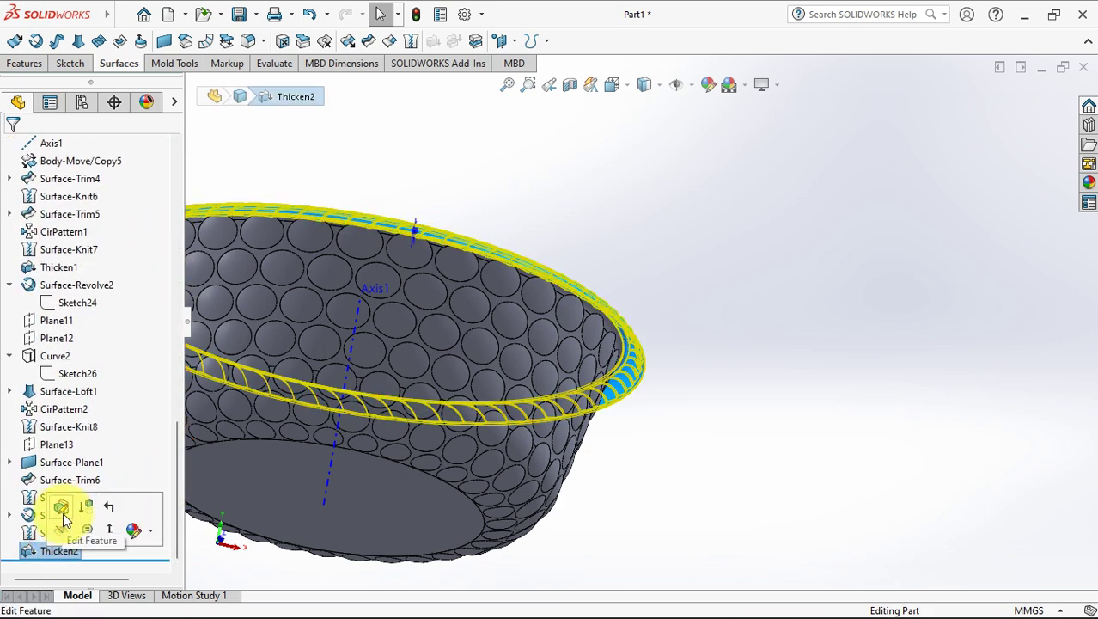
pyautogui.click(62, 510)
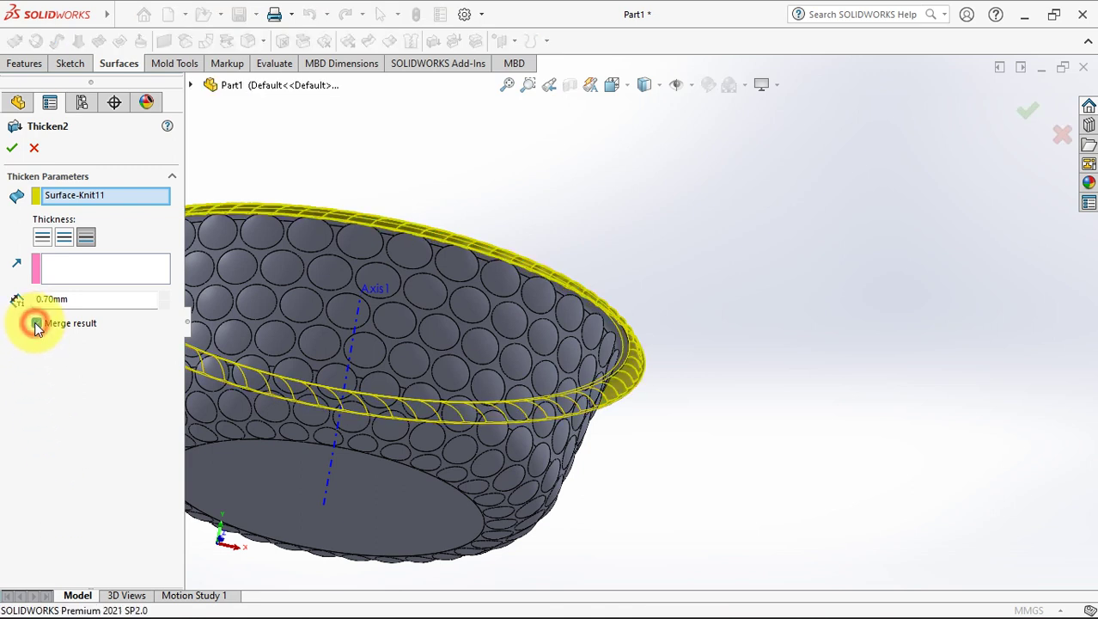
pyautogui.click(13, 150)
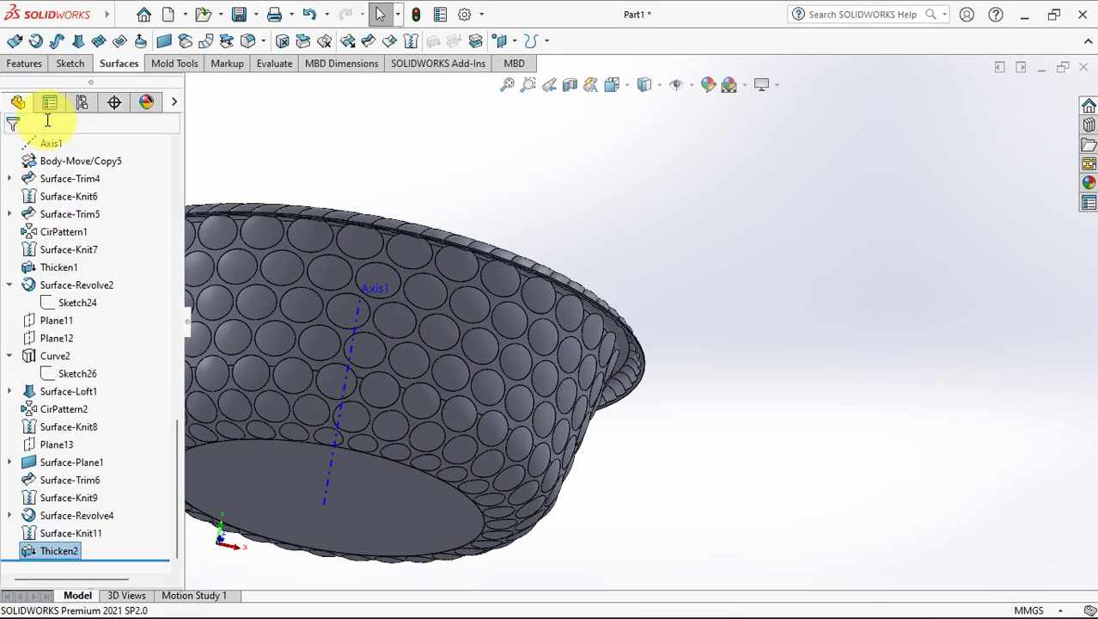
pyautogui.moveTo(179, 430); pyautogui.dragTo(140, 196)
pyautogui.moveTo(429, 245); pyautogui.dragTo(642, 287, button='middle')
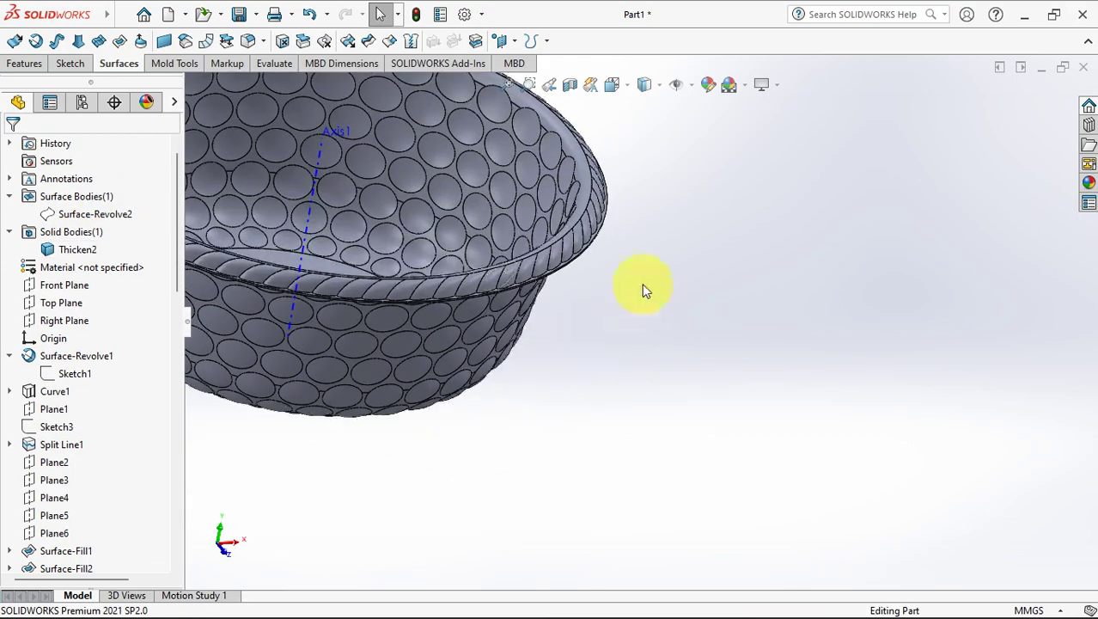
# Sketch a circle about 111 mm in diameter, centred on the origin, on the basket's flat underside
pyautogui.press('f')
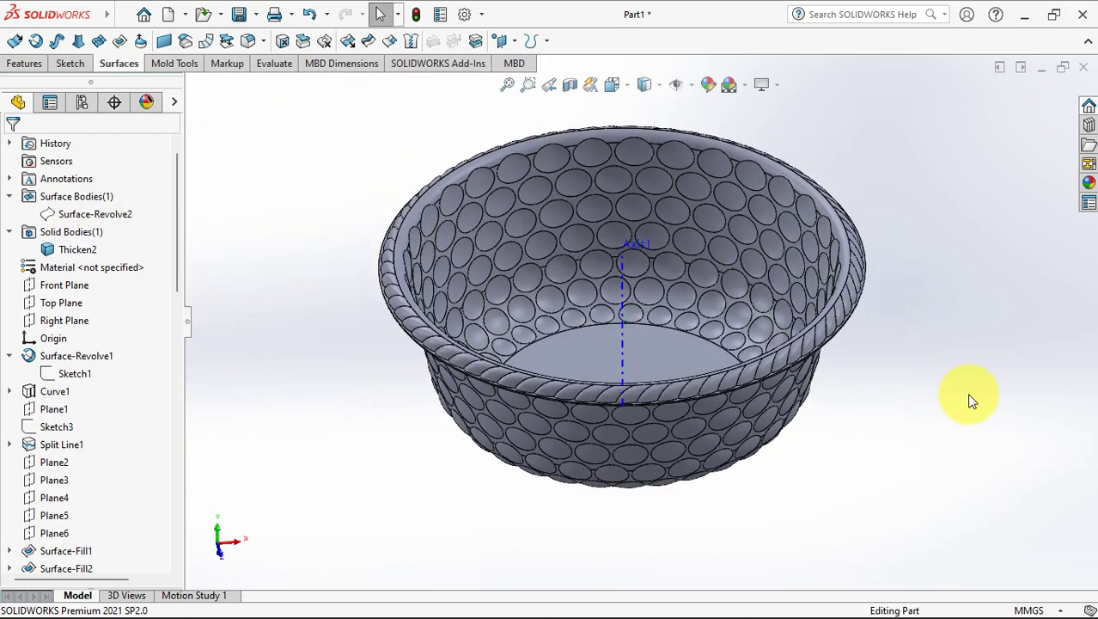
pyautogui.moveTo(902, 348); pyautogui.dragTo(875, 99, button='middle')
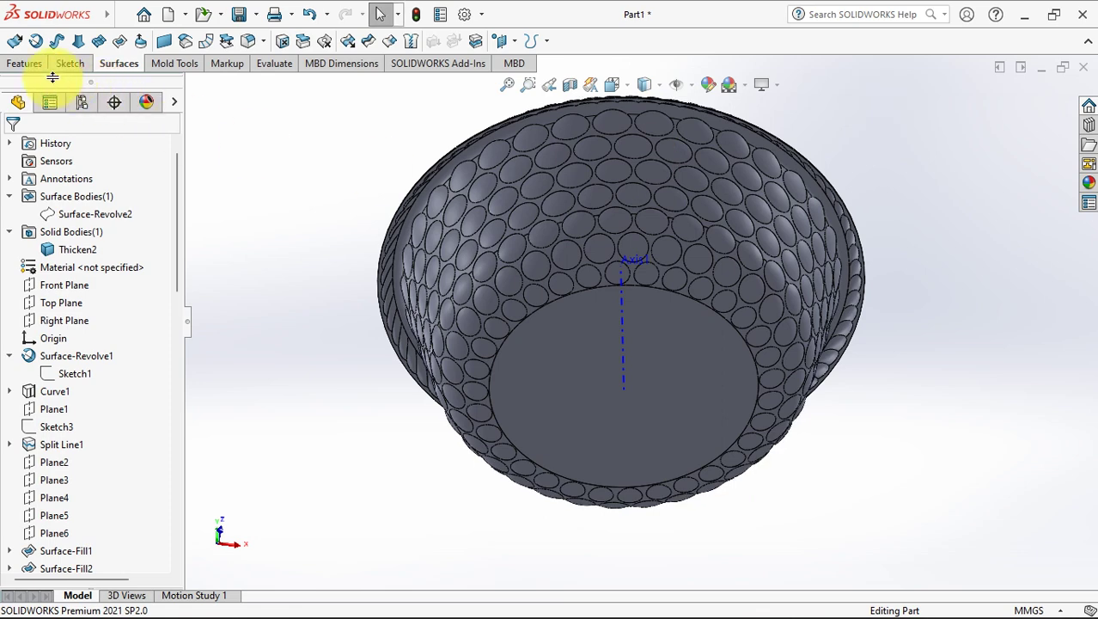
pyautogui.click(23, 63)
pyautogui.click(15, 40)
pyautogui.click(550, 355)
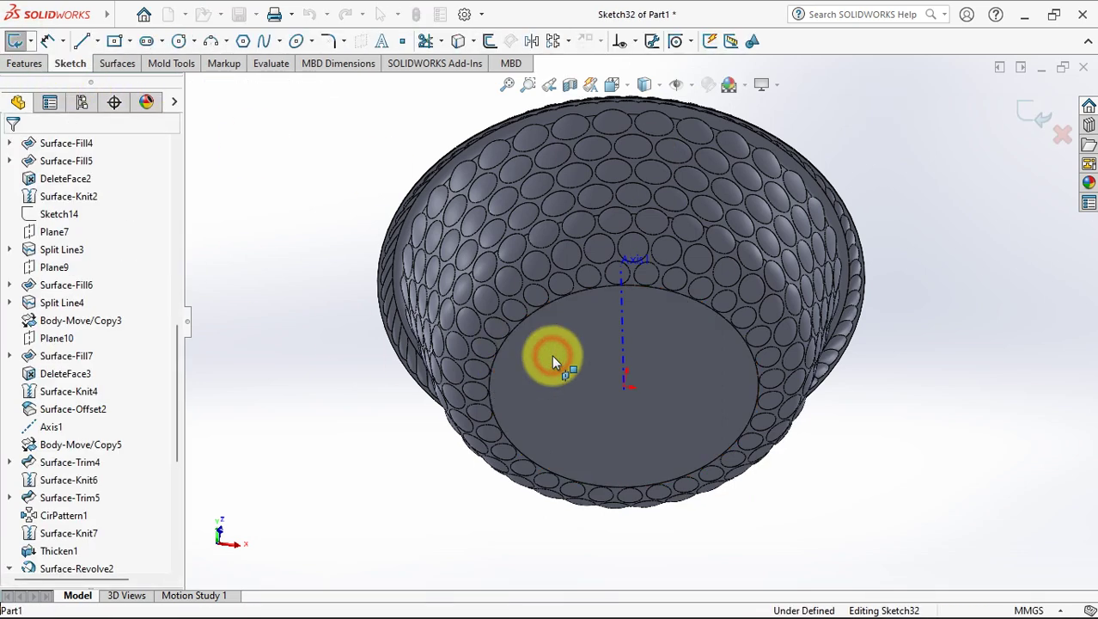
pyautogui.click(178, 41)
pyautogui.click(625, 387)
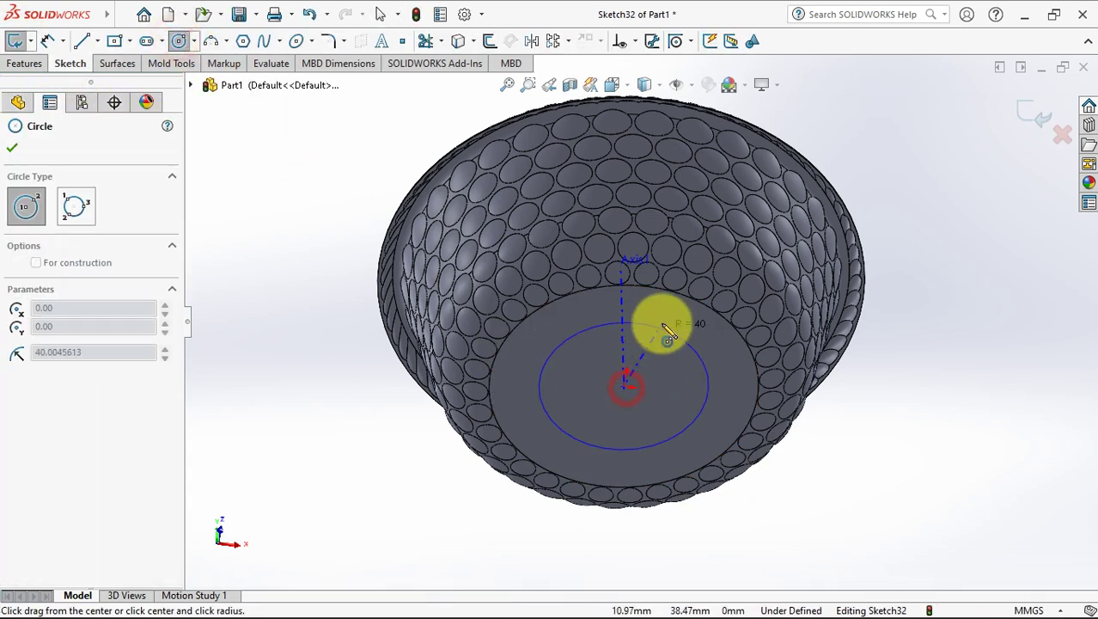
pyautogui.click(664, 305)
# Dimension the underside circle's diameter to 117 mm and finish the sketch
pyautogui.click(47, 41)
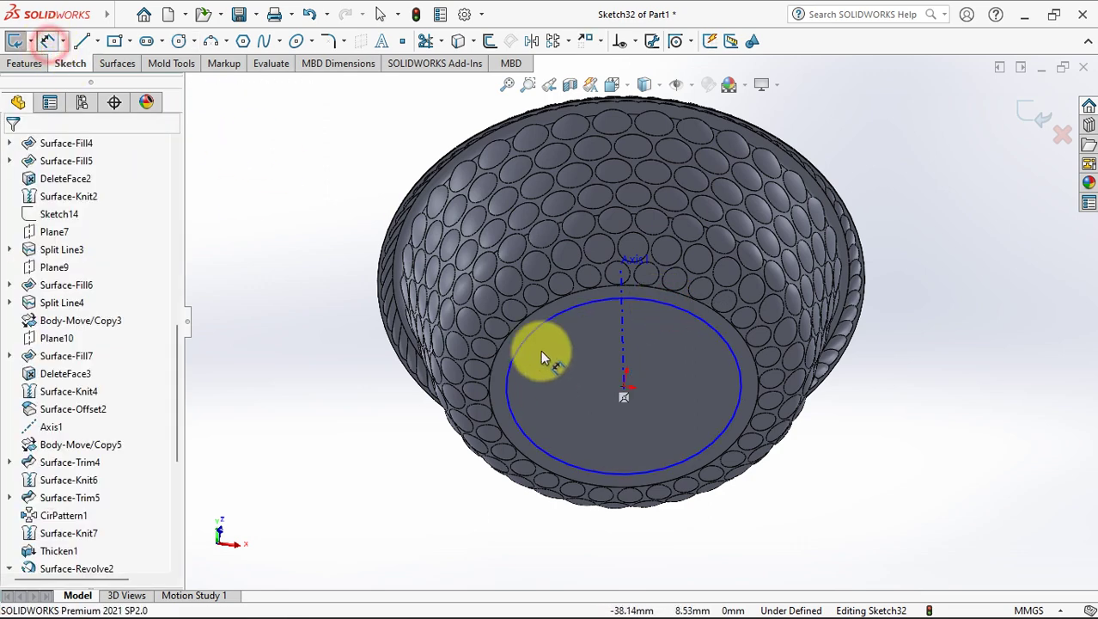
pyautogui.click(529, 334)
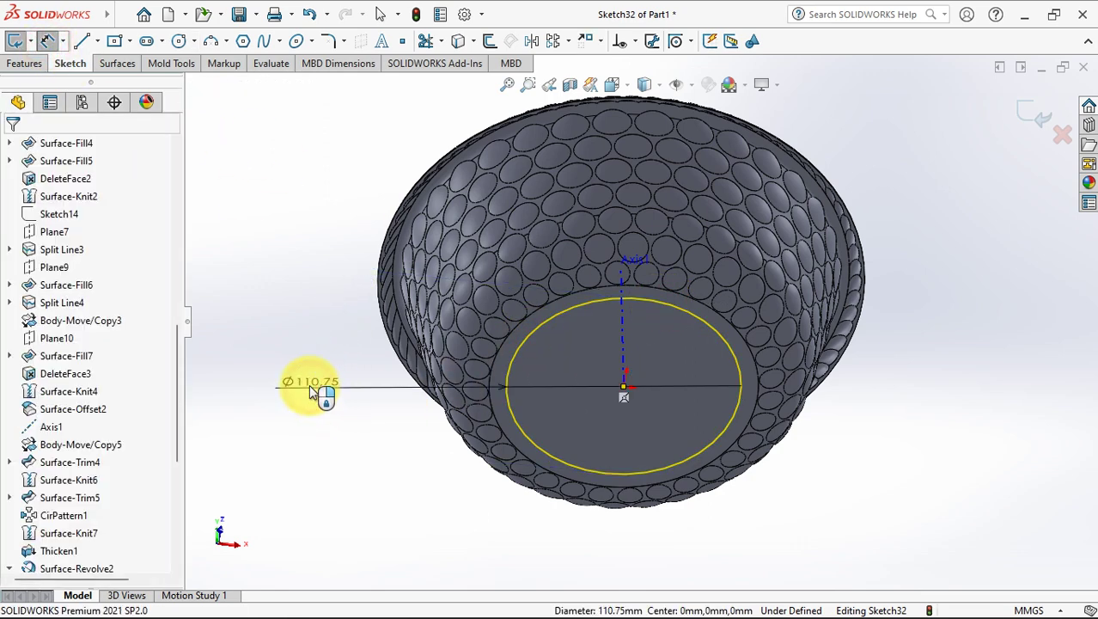
pyautogui.click(309, 384)
pyautogui.write('117')
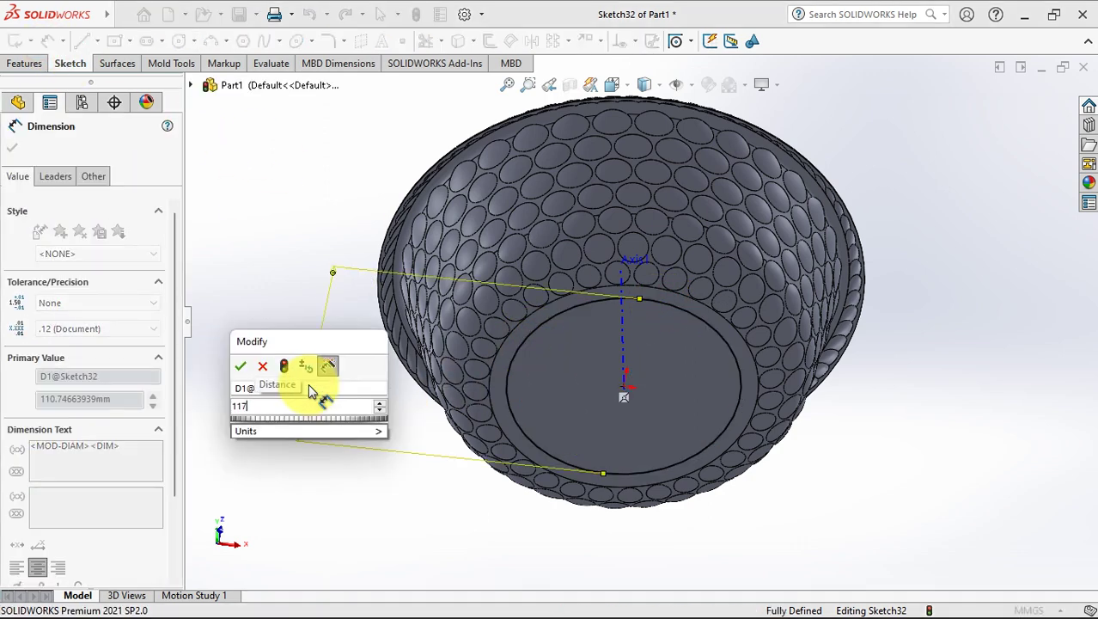
pyautogui.click(242, 366)
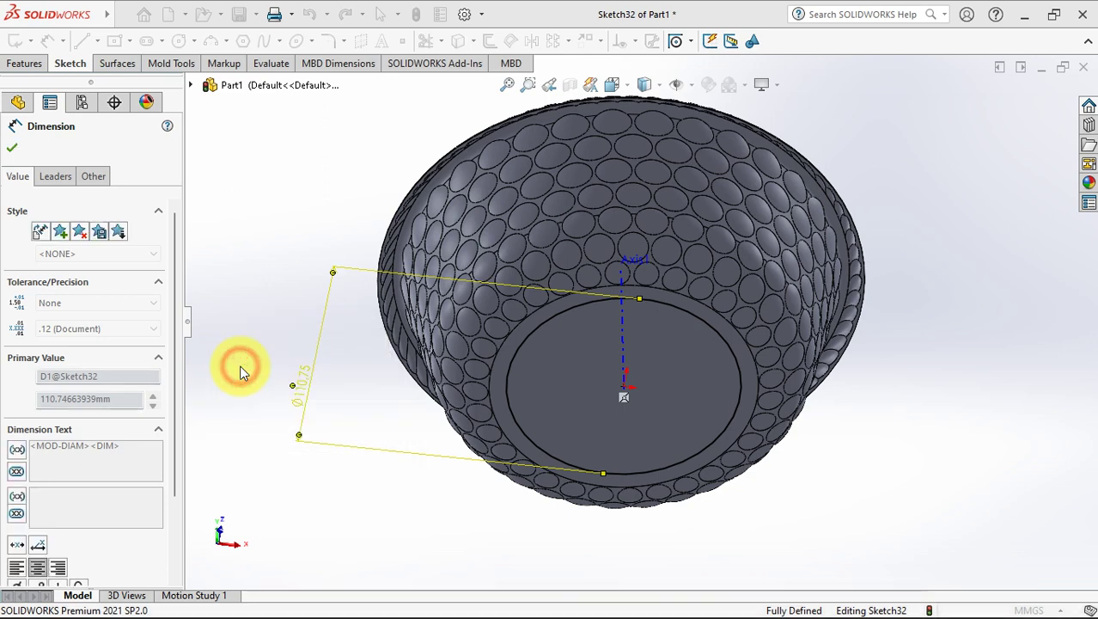
pyautogui.click(1037, 113)
pyautogui.click(1040, 116)
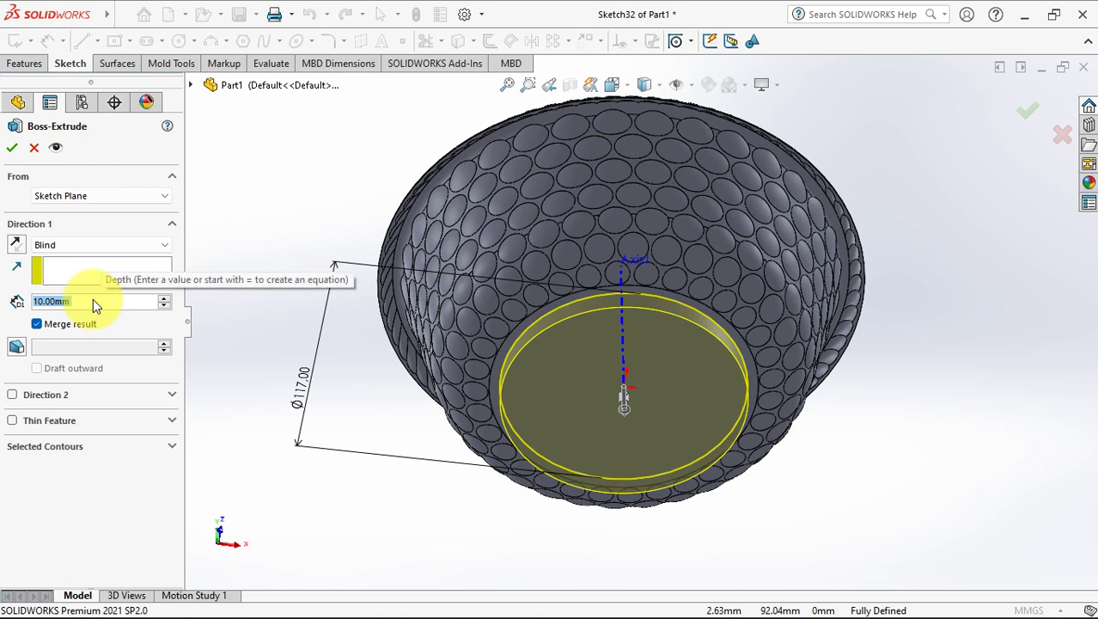
# Extrude the circle 2 mm as a merged thin feature, 3 mm thick with the wall direction reversed inward, to form a foot ring
pyautogui.write('2')
pyautogui.press('Tab')
pyautogui.click(12, 420)
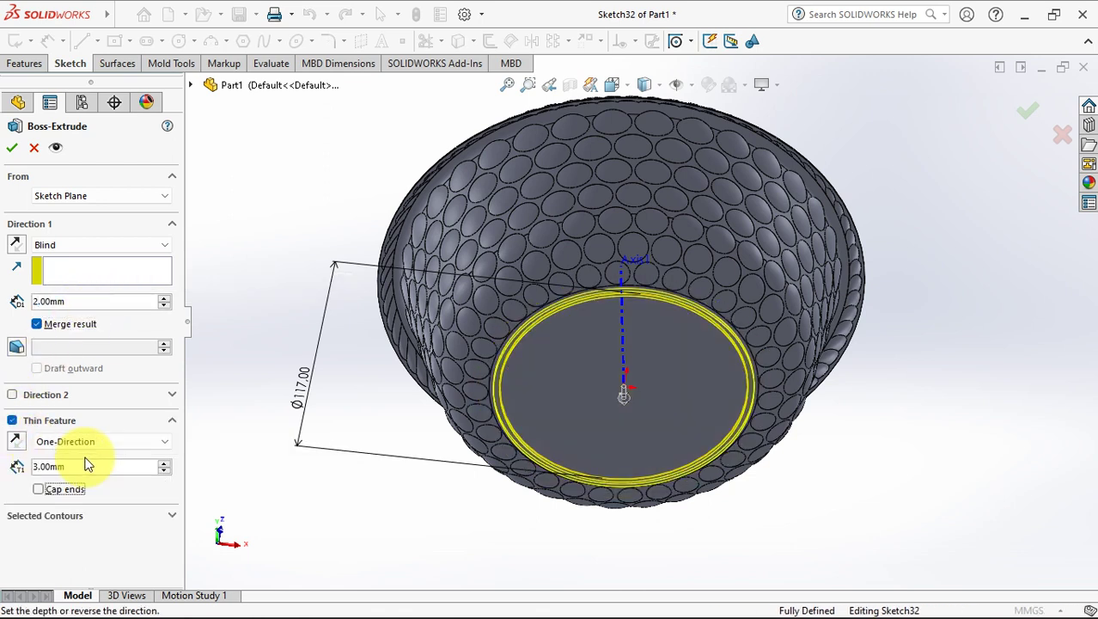
pyautogui.click(15, 441)
pyautogui.click(10, 147)
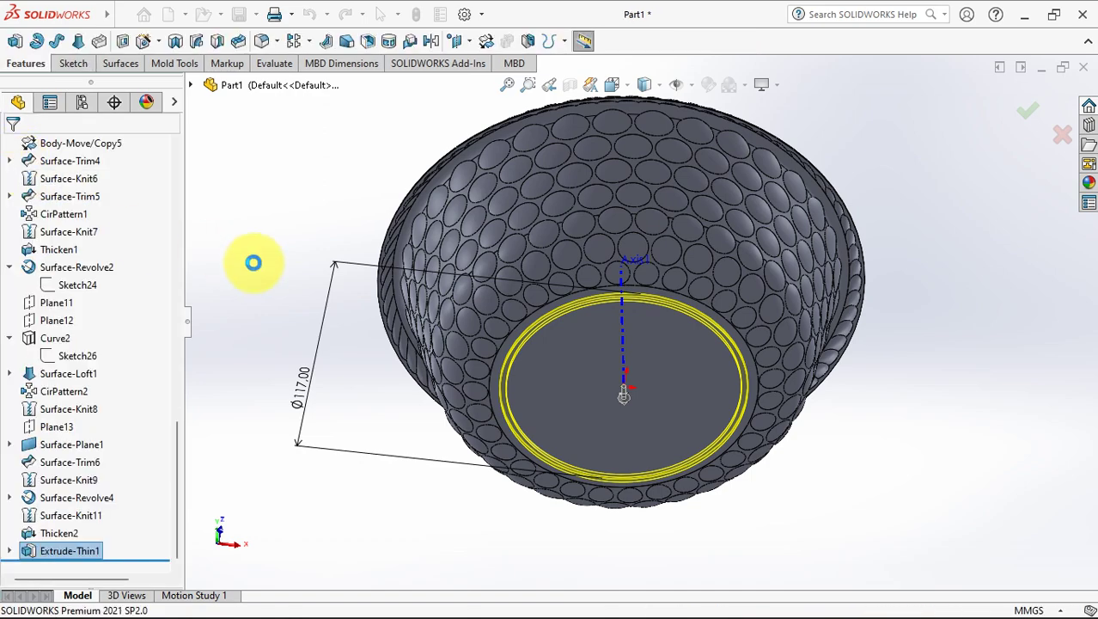
# Apply a full round fillet to the foot ring, using its outer wall, bottom face and inner wall as the face sets
pyautogui.click(270, 262)
pyautogui.scroll(-7, 517, 377)
pyautogui.moveTo(548, 366); pyautogui.dragTo(579, 377, button='middle')
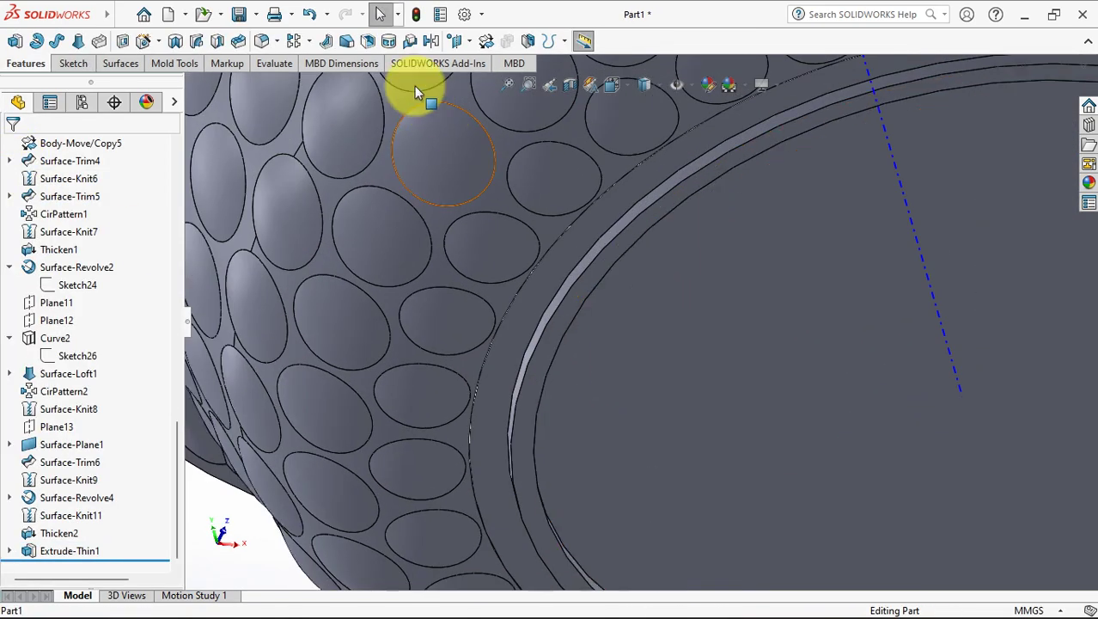
pyautogui.click(262, 43)
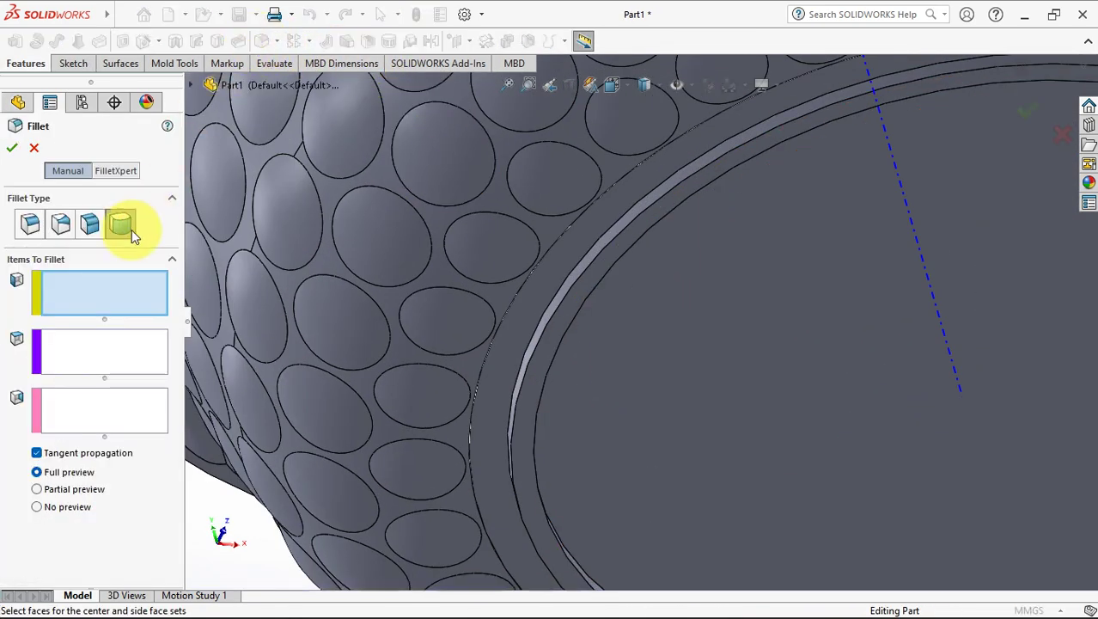
pyautogui.click(532, 358)
pyautogui.click(542, 356)
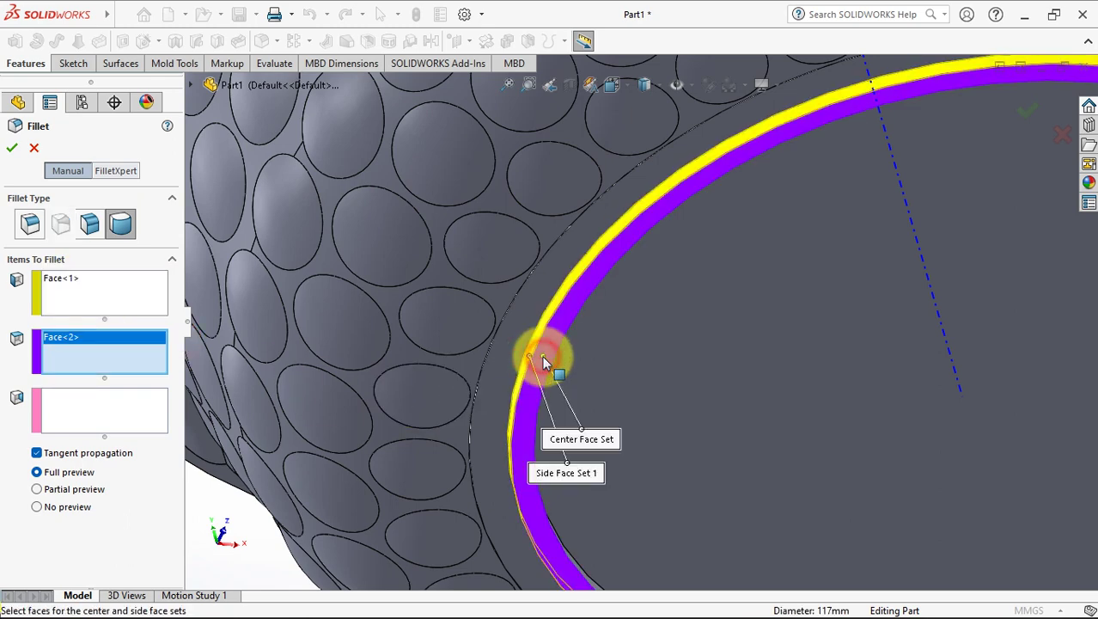
pyautogui.moveTo(542, 355); pyautogui.dragTo(515, 331, button='middle')
pyautogui.click(555, 353)
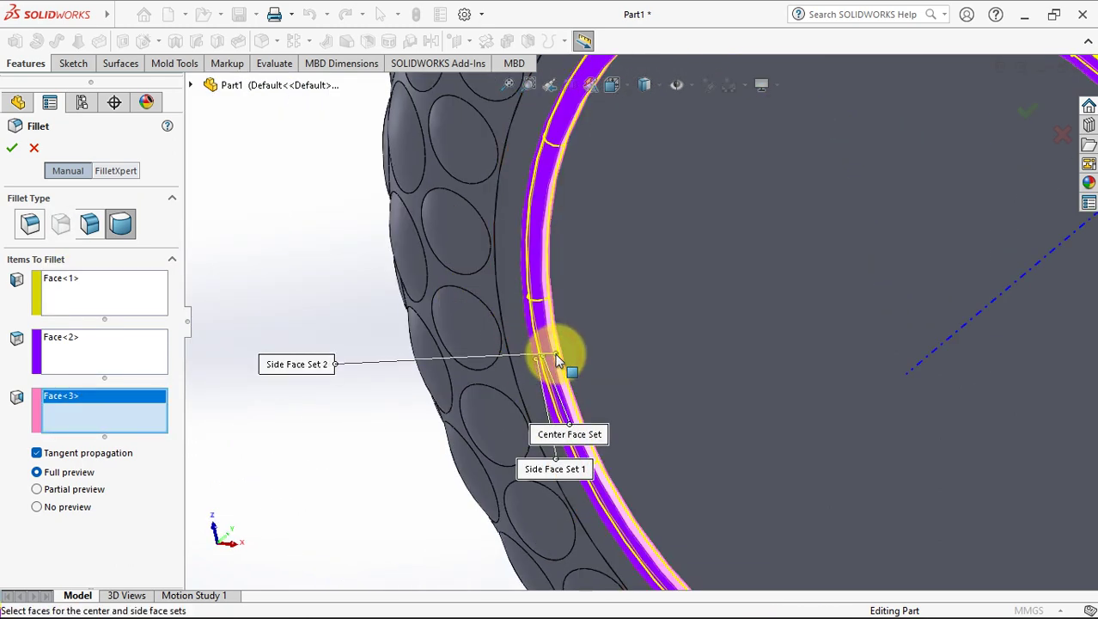
pyautogui.rightClick(555, 353)
# Section the basket along the Front Plane, examine the profile of the foot ring and wall, and turn the section view off
pyautogui.scroll(8, 557, 357)
pyautogui.moveTo(558, 359); pyautogui.dragTo(523, 589, button='middle')
pyautogui.click(569, 84)
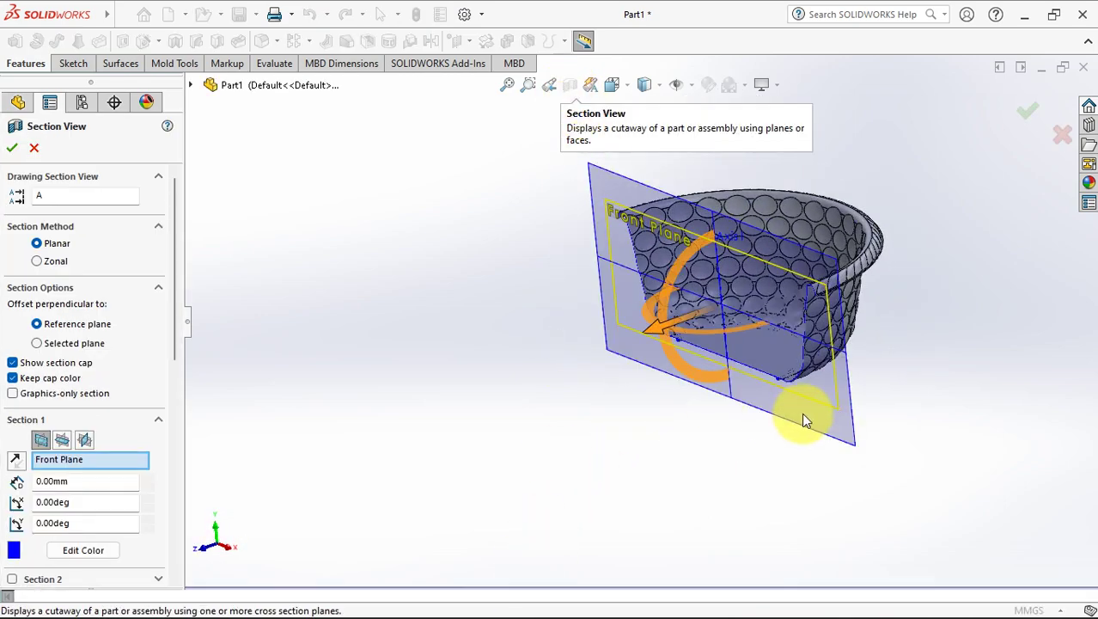
pyautogui.scroll(-6, 748, 368)
pyautogui.moveTo(736, 364); pyautogui.dragTo(790, 326, button='middle')
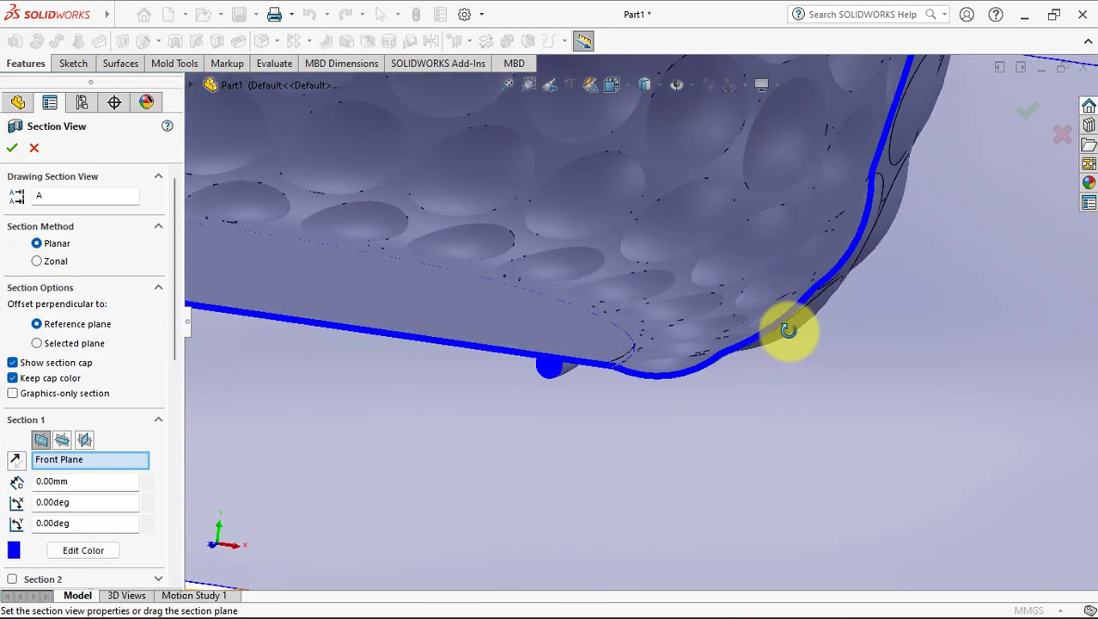
pyautogui.scroll(-4, 643, 380)
pyautogui.moveTo(643, 381); pyautogui.dragTo(632, 411, button='middle')
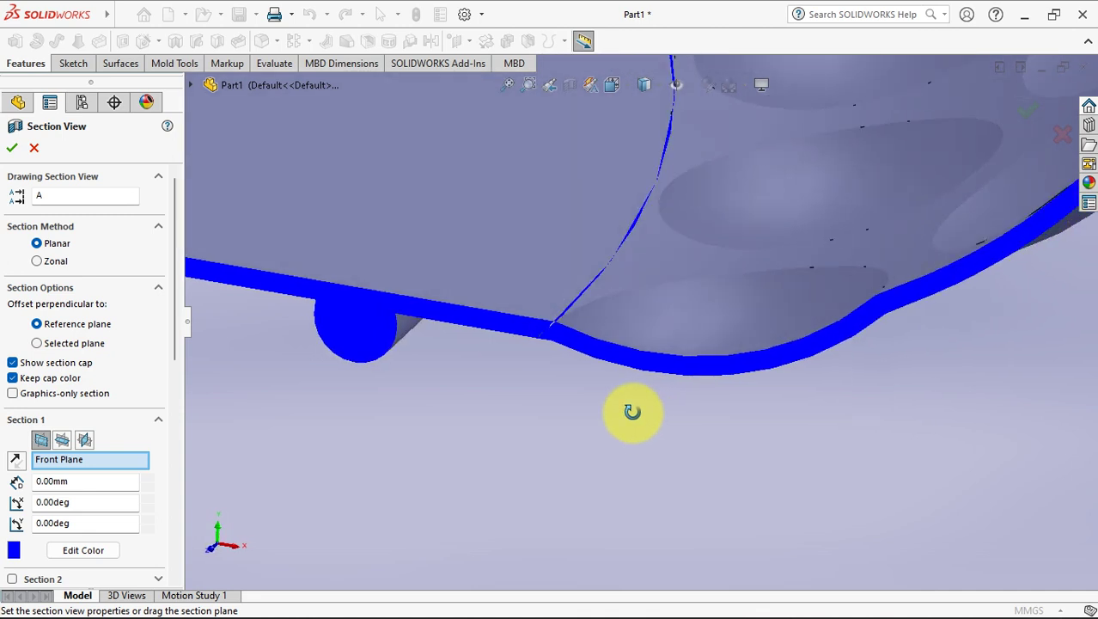
pyautogui.click(12, 148)
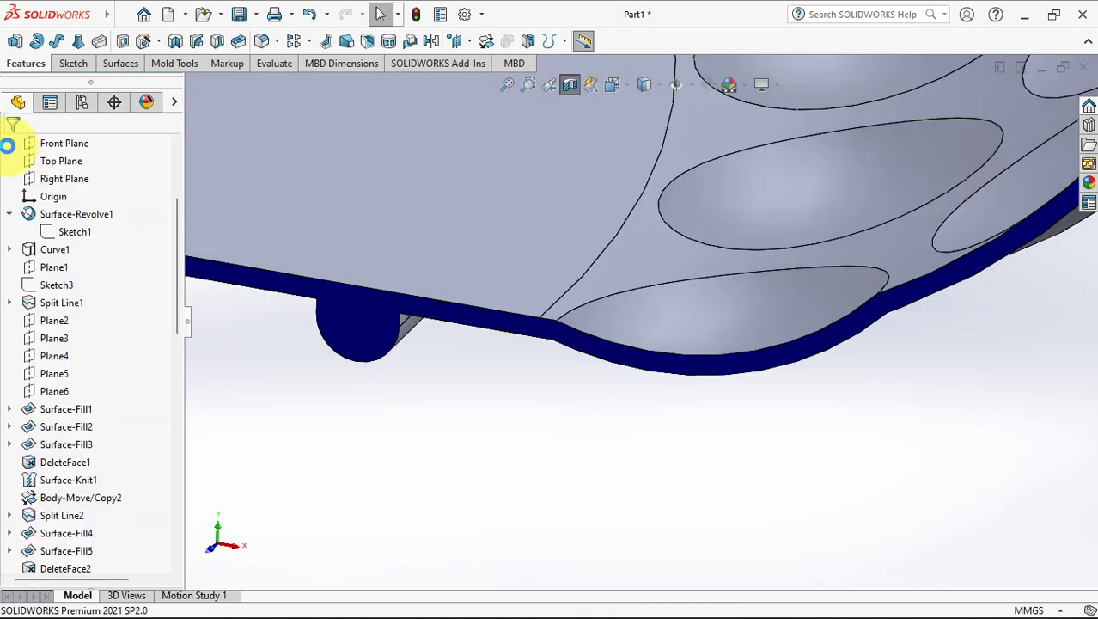
pyautogui.scroll(3, 652, 360)
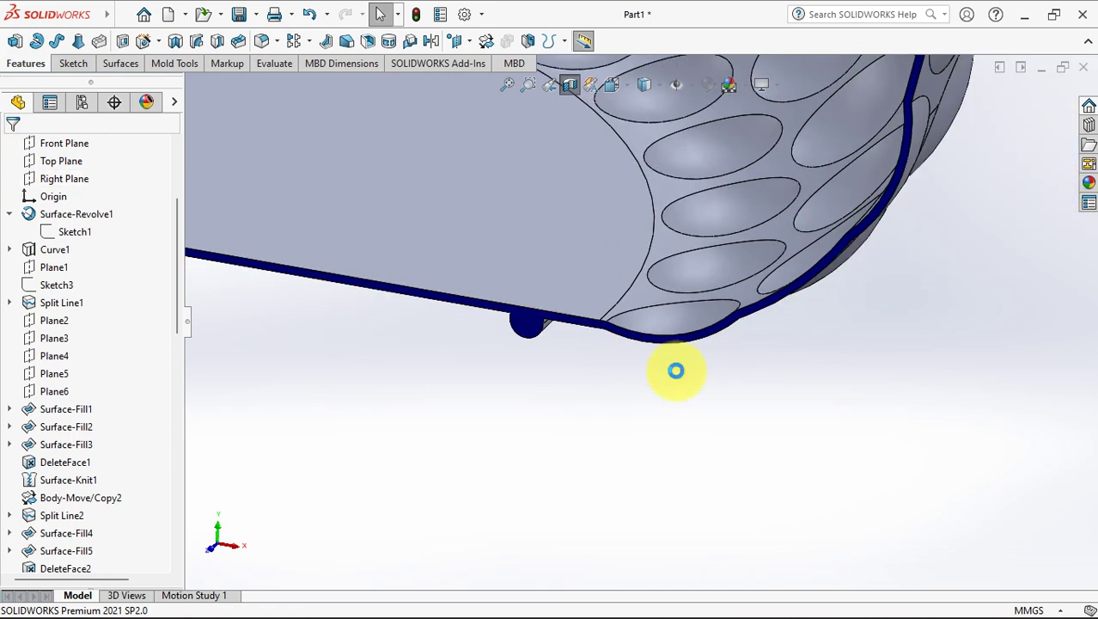
pyautogui.scroll(5, 616, 246)
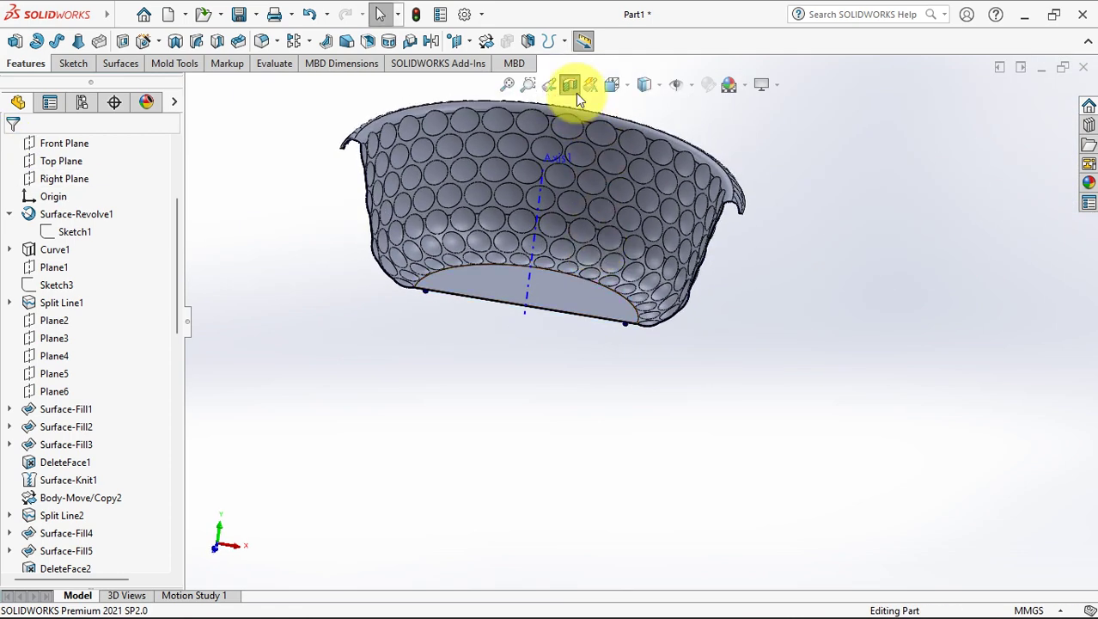
pyautogui.click(570, 85)
# Hide Axis1 and inspect the complete basket starting from the isometric view
pyautogui.click(541, 198)
pyautogui.click(610, 140)
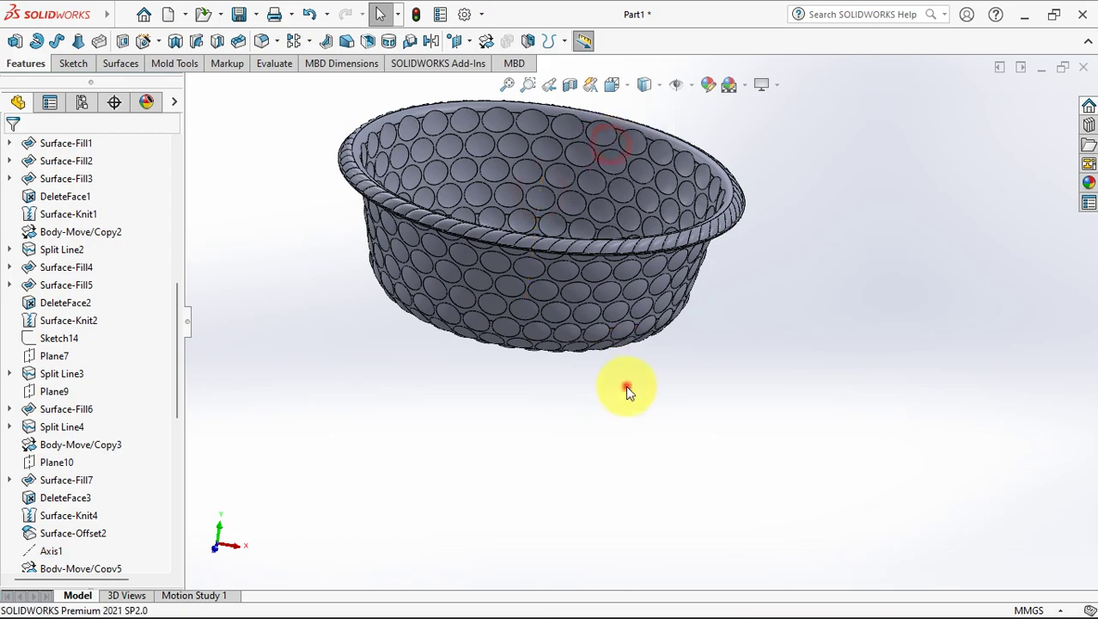
pyautogui.hotkey('ctrl', '7')
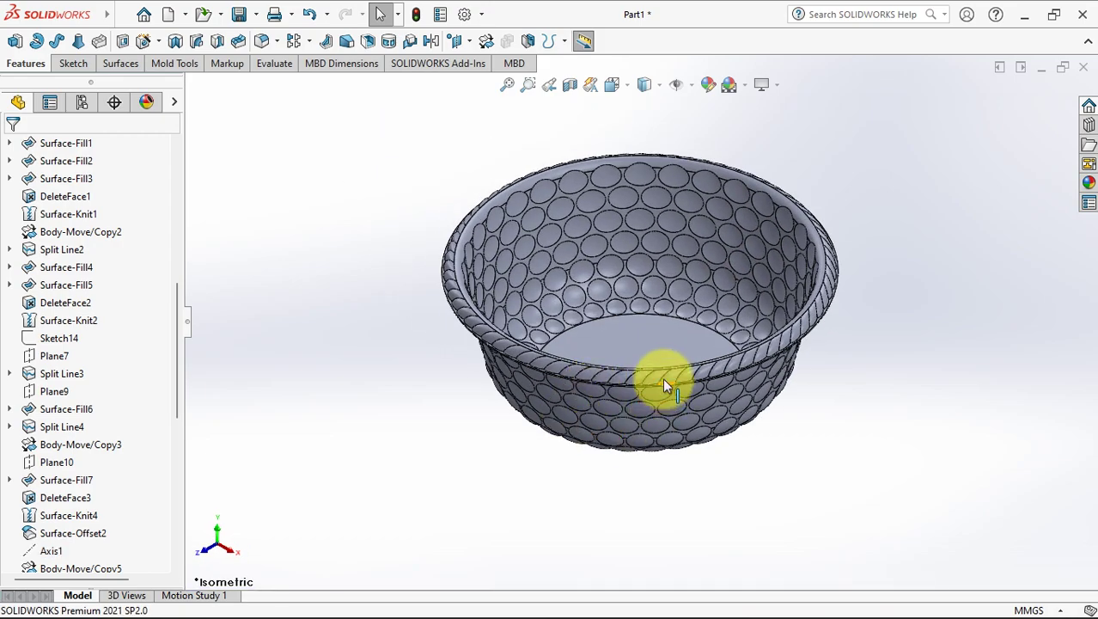
pyautogui.scroll(-3, 663, 378)
pyautogui.scroll(2, 1002, 402)
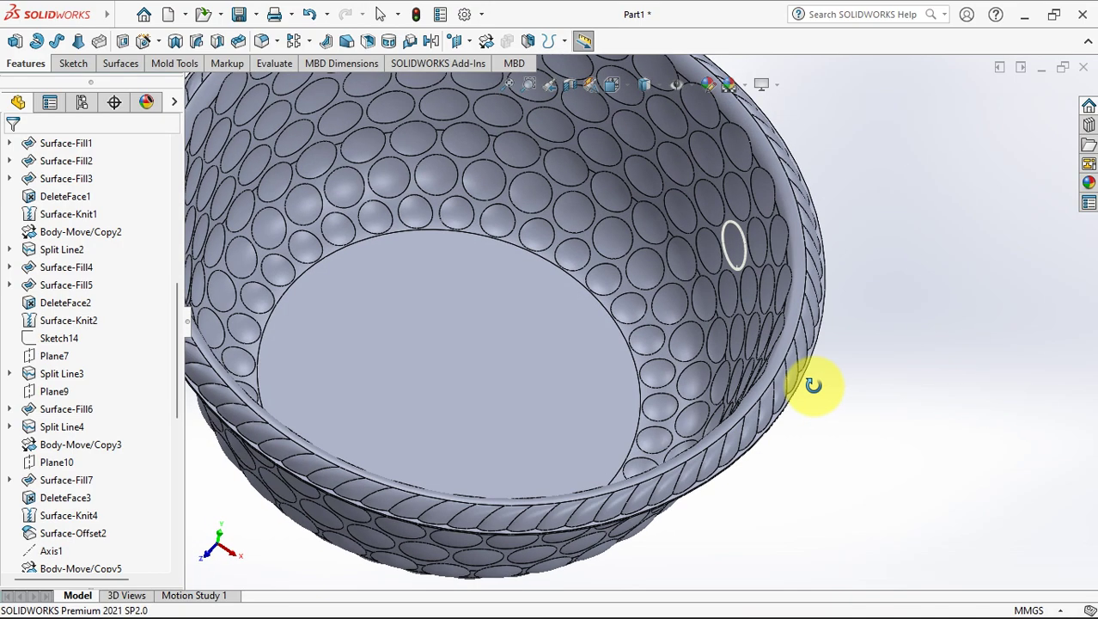